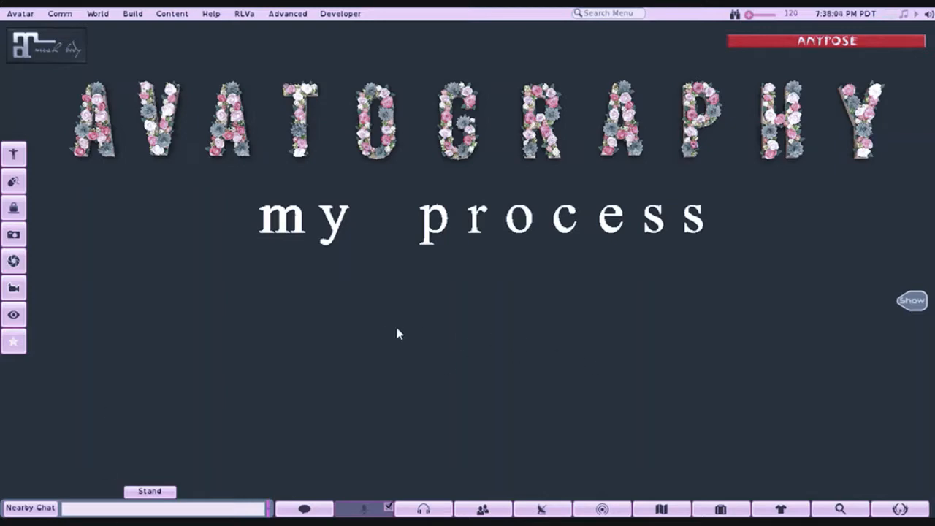
- Examine the avatar standing in front of the backdrop, from the title lettering down to the full body
drag(477, 368, 477, 414)
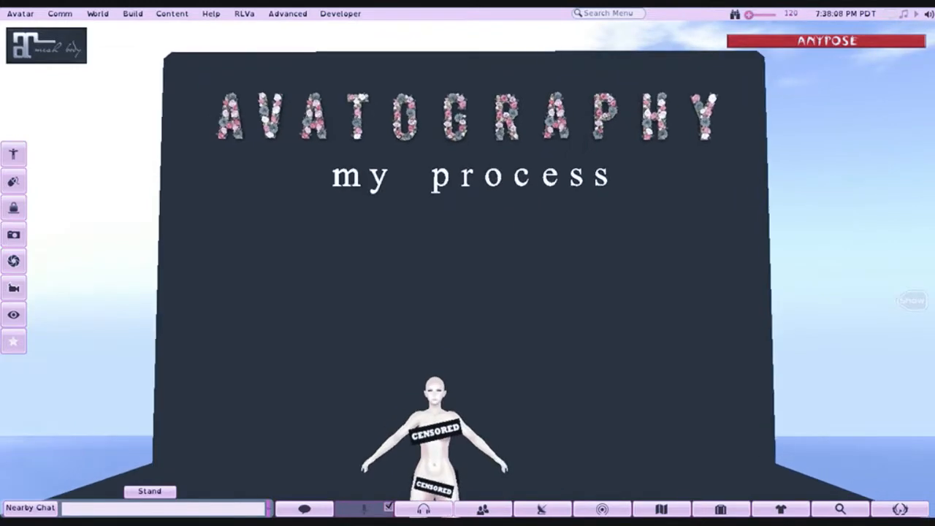
mouse_move(491, 347)
mouse_down()
mouse_move(438, 329)
mouse_move(449, 314)
mouse_move(473, 343)
mouse_up()
drag(338, 322, 471, 275)
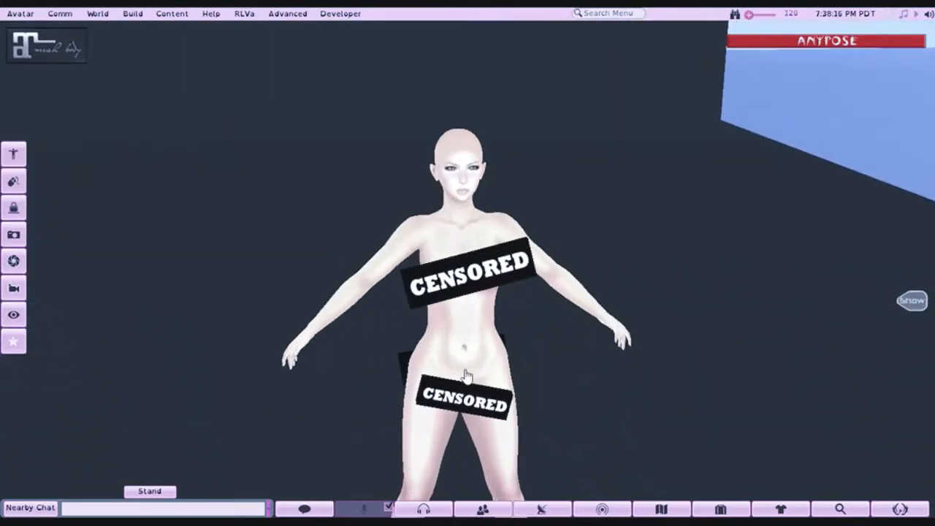
alt+drag(462, 346, 473, 275)
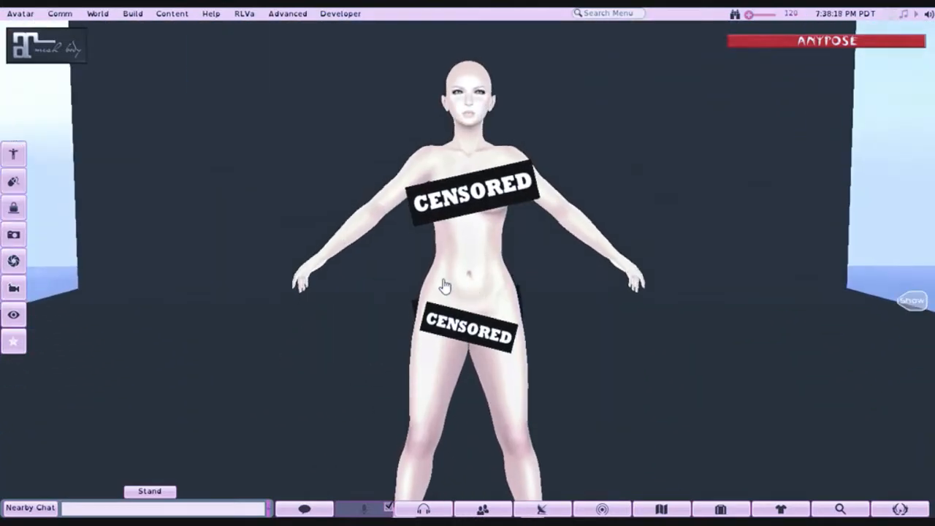
mouse_move(468, 165)
ctrl+alt+mouse_down()
mouse_move(468, 178)
mouse_move(468, 166)
ctrl+alt+mouse_up()
mouse_move(463, 360)
ctrl+alt+mouse_down()
mouse_move(458, 333)
mouse_move(493, 354)
mouse_move(789, 349)
mouse_move(902, 332)
mouse_move(417, 352)
mouse_move(463, 355)
mouse_move(455, 376)
ctrl+alt+mouse_up()
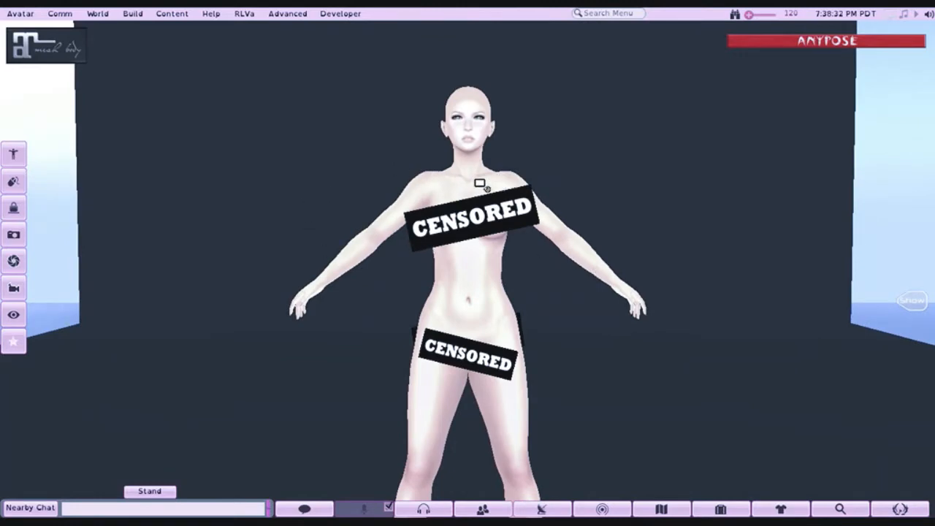
ctrl+alt+drag(480, 184, 470, 275)
ctrl+alt+drag(460, 307, 454, 280)
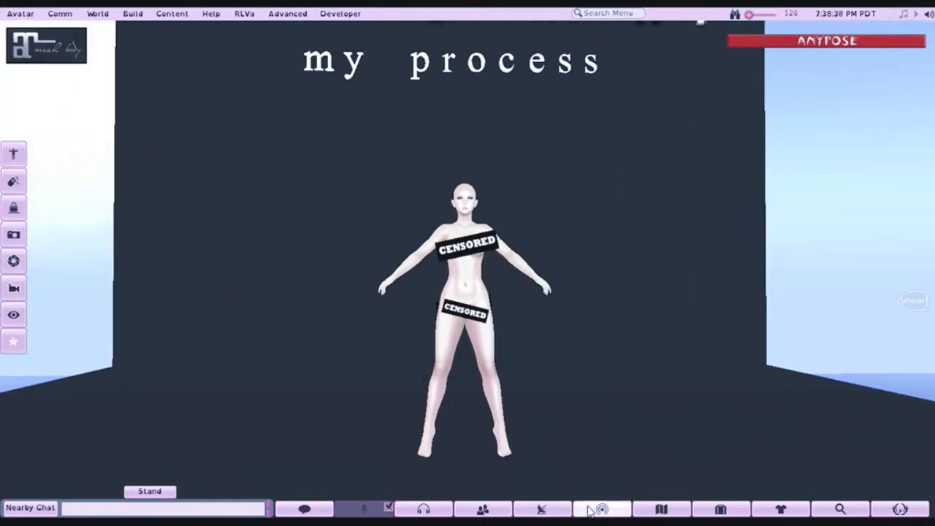
click(600, 508)
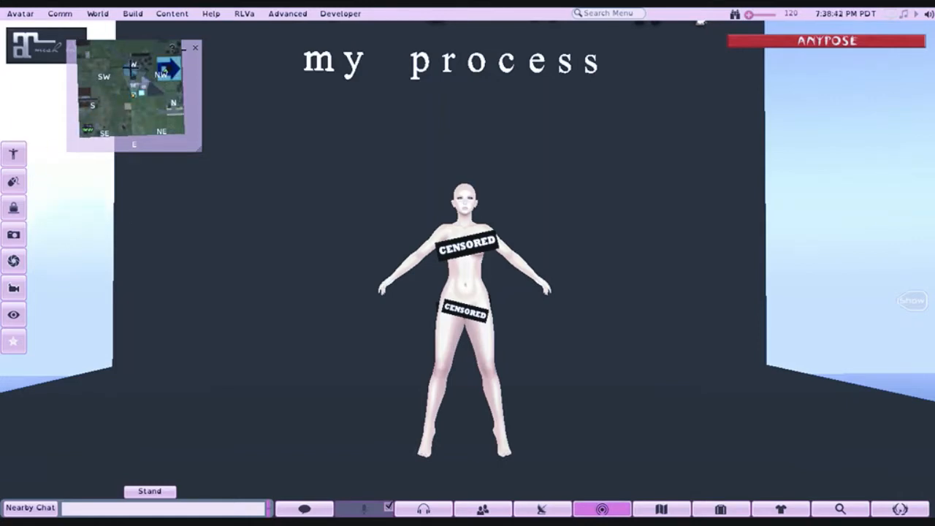
click(195, 47)
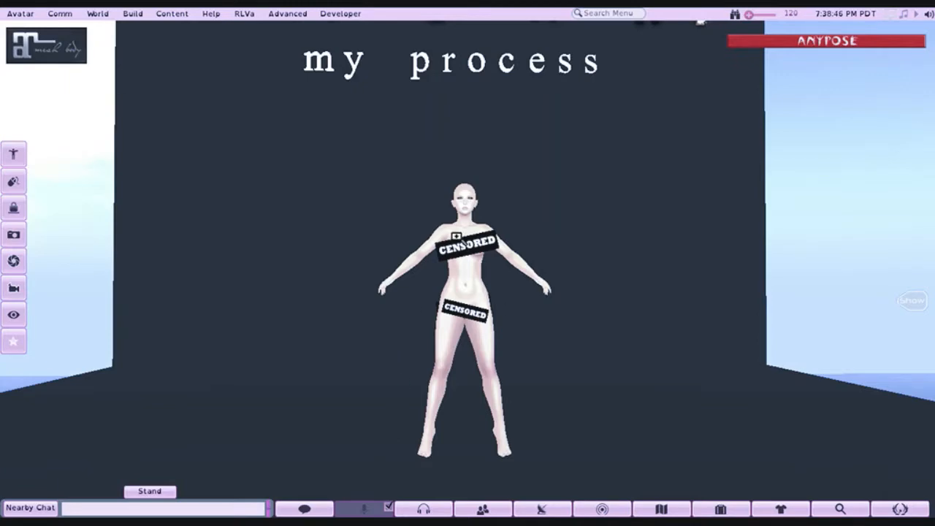
alt+click(462, 236)
mouse_move(463, 236)
mouse_down()
mouse_move(462, 292)
mouse_move(462, 222)
mouse_up()
mouse_move(470, 343)
mouse_down()
mouse_move(466, 315)
mouse_move(460, 337)
mouse_up()
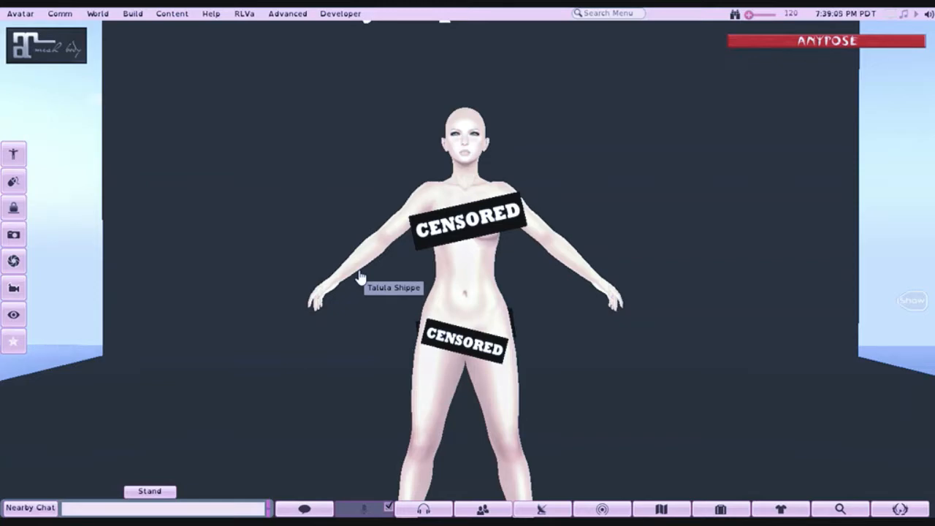
drag(476, 193, 477, 230)
drag(466, 330, 466, 301)
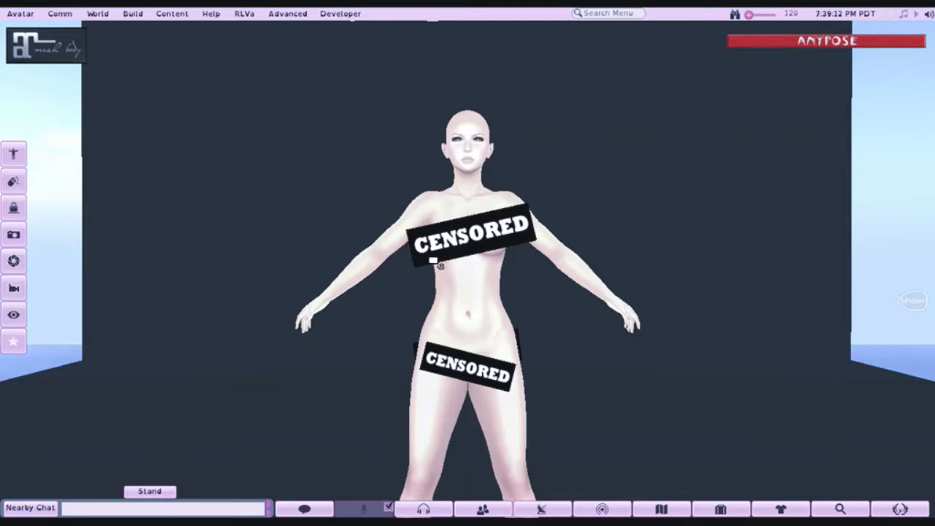
drag(459, 319, 908, 316)
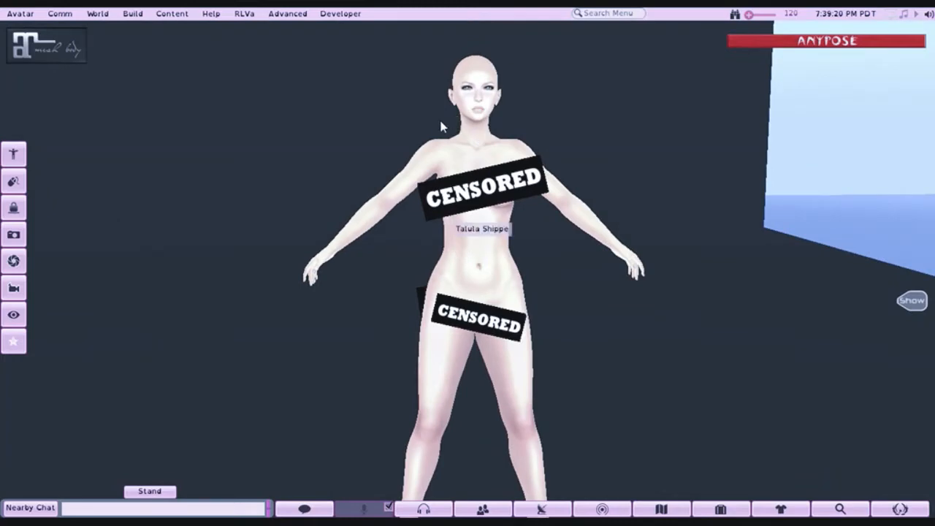
alt+click(475, 135)
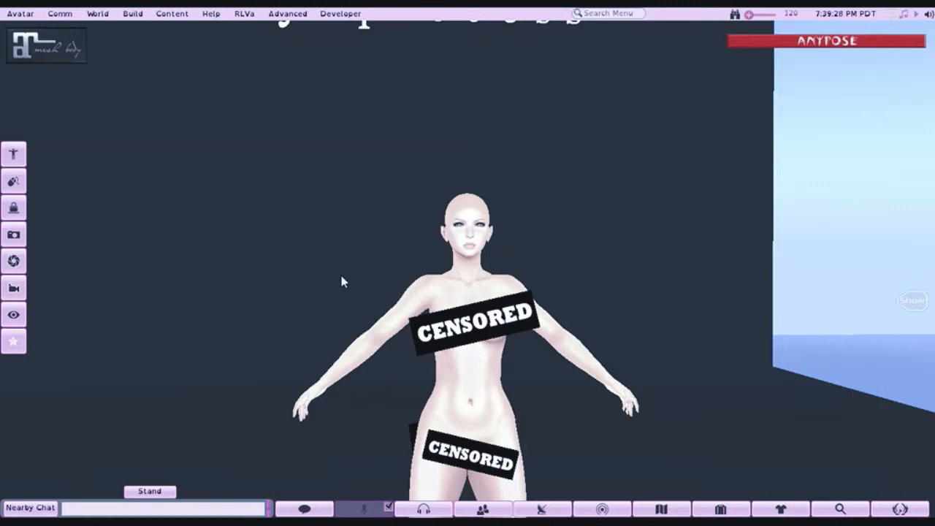
alt+click(454, 352)
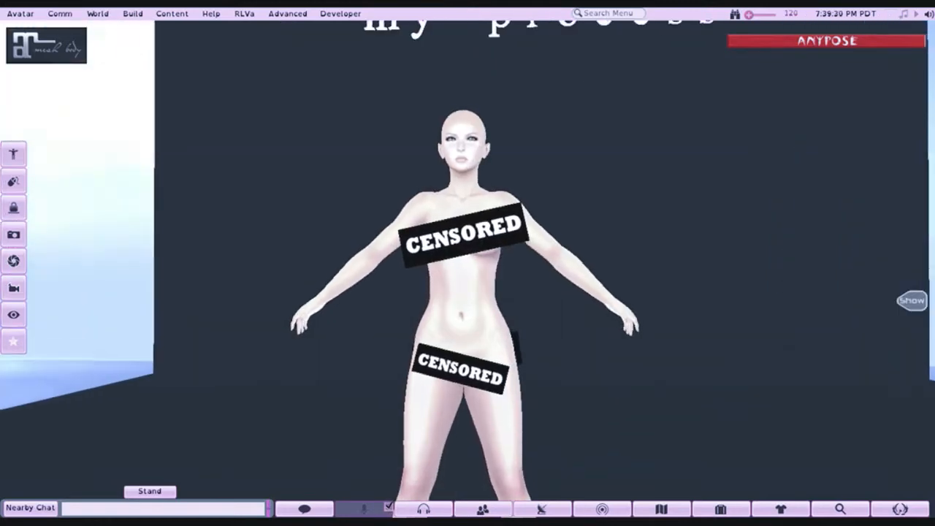
alt+click(460, 152)
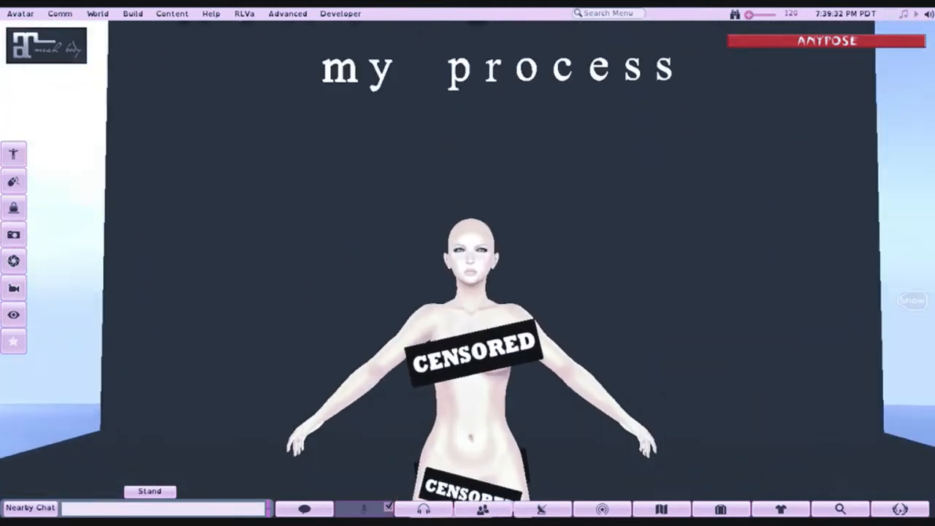
scroll(469, 263, up, 5)
alt+click(468, 391)
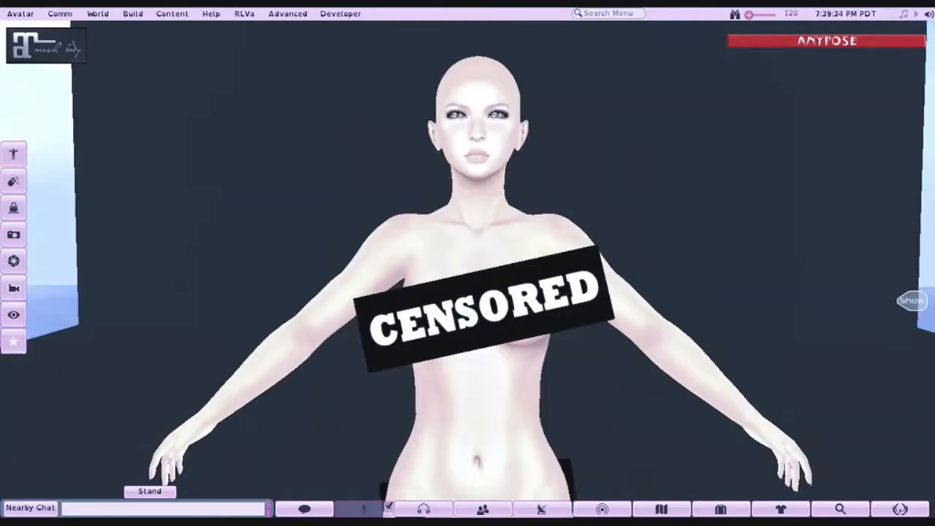
scroll(469, 263, down, 5)
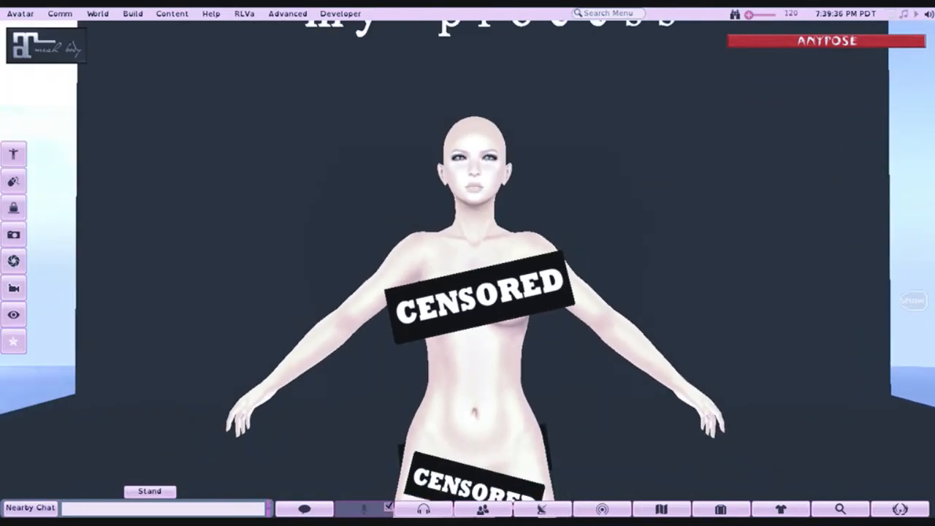
alt+click(464, 382)
drag(466, 262, 451, 303)
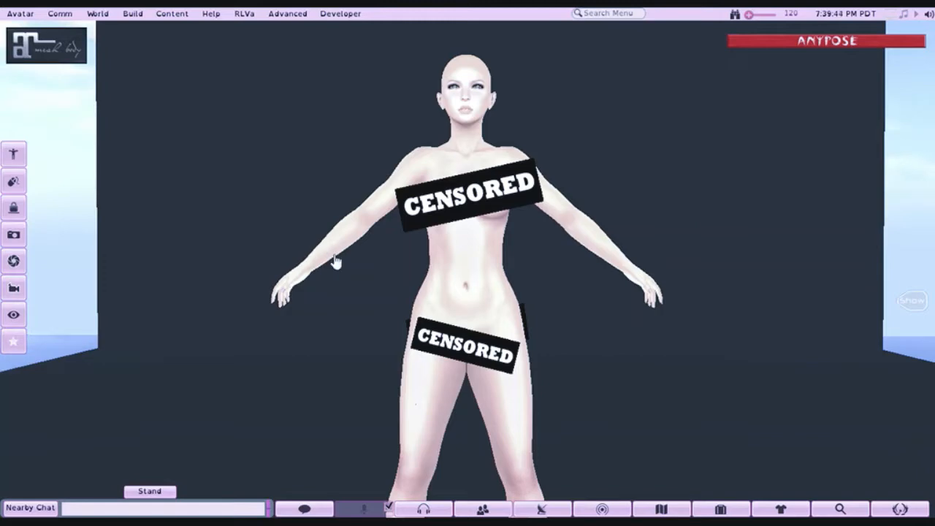
drag(456, 289, 457, 306)
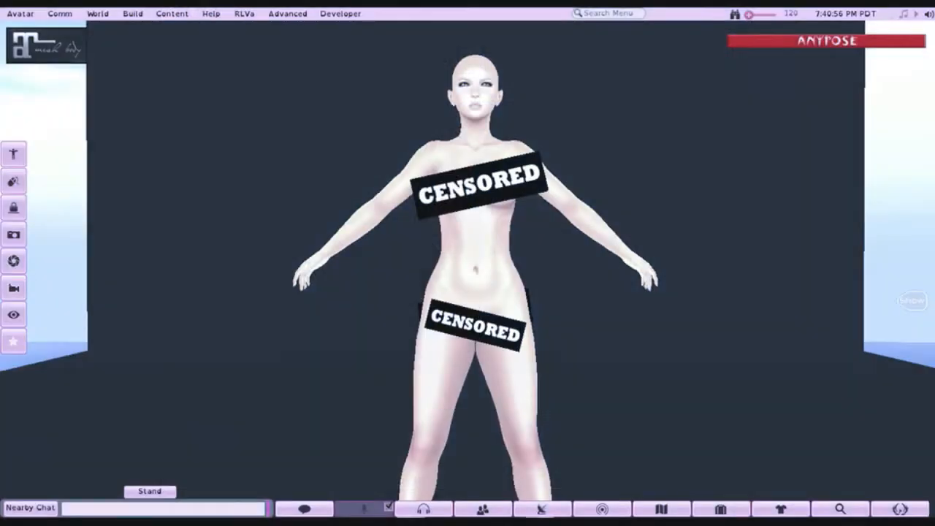
- Add the .miss chelsea. Neve Bikini Top and Bottoms Maitreya Royal Blue from the Avatography: My Process inventory folder to the avatar
click(714, 508)
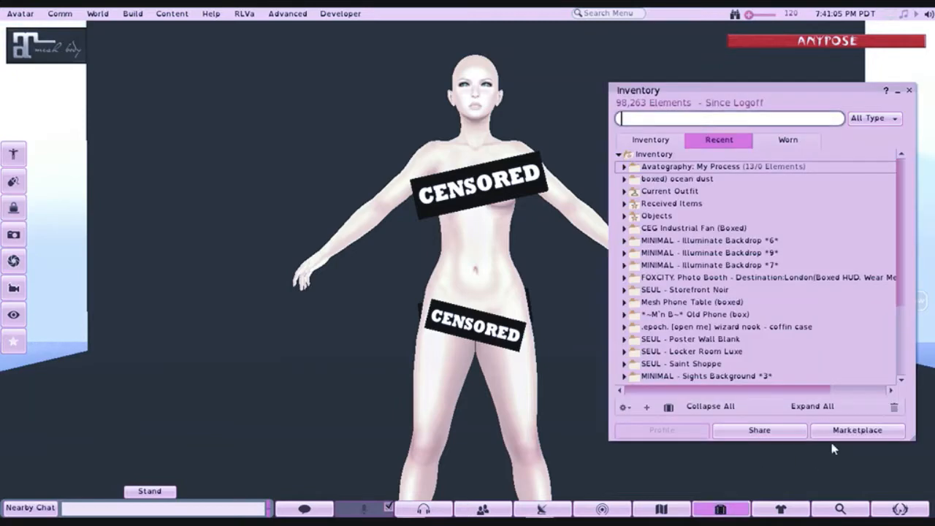
click(623, 167)
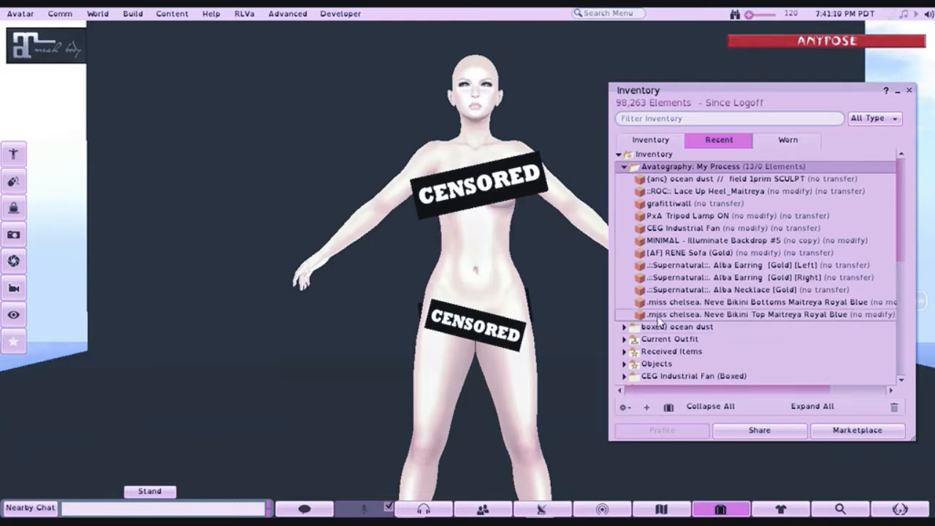
right_click(638, 316)
click(657, 278)
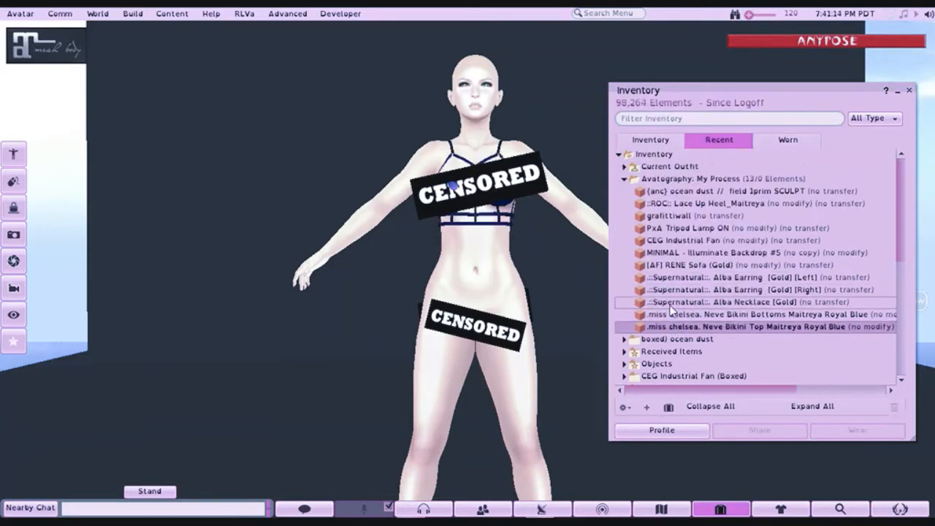
right_click(669, 312)
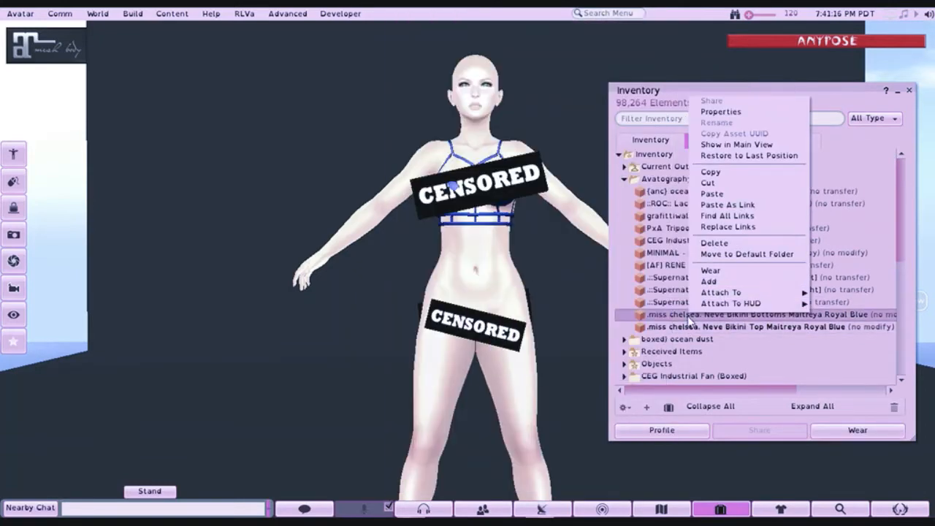
click(709, 281)
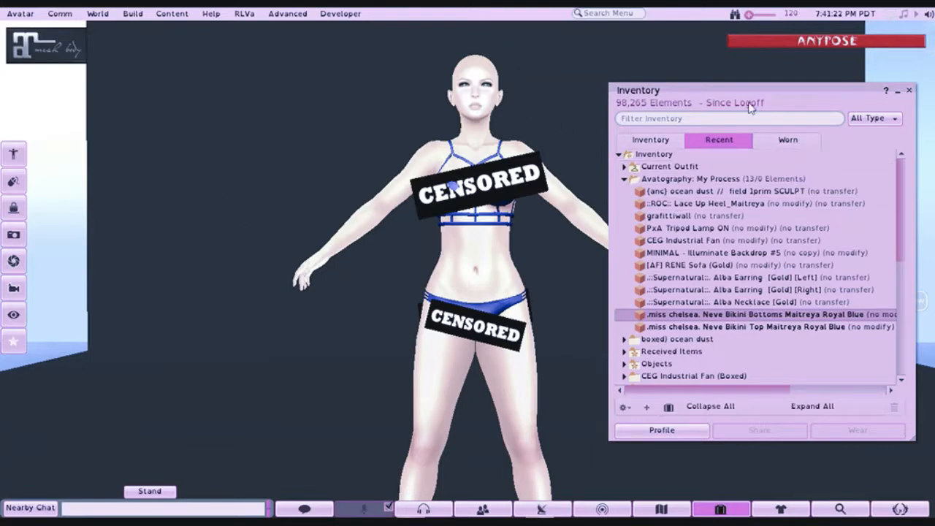
- Remove the worn Objects folder, which holds the three censored bars, from the current outfit
click(787, 139)
click(680, 180)
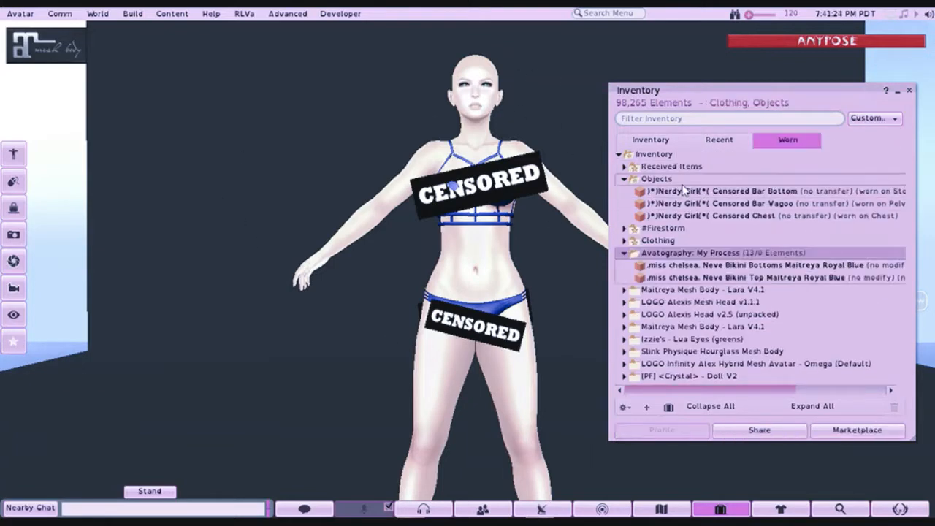
right_click(683, 183)
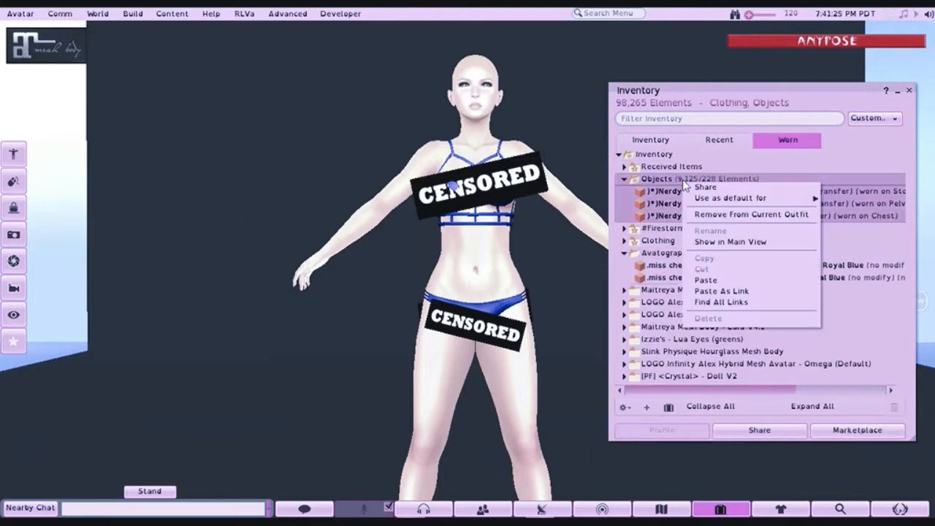
click(705, 216)
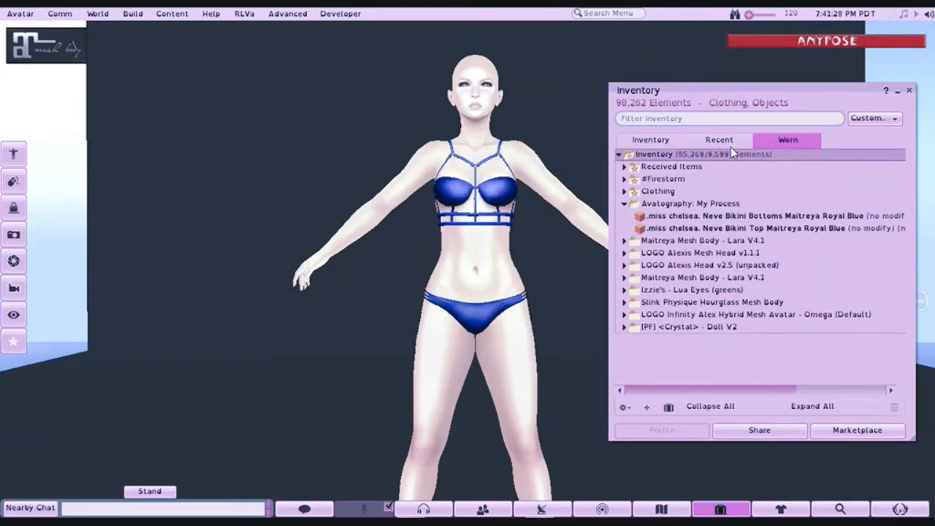
- Collapse the expanded folders in the full inventory, including Received Items, Objects, Notecards, Lost And Found and boxed) ocean dust
click(636, 141)
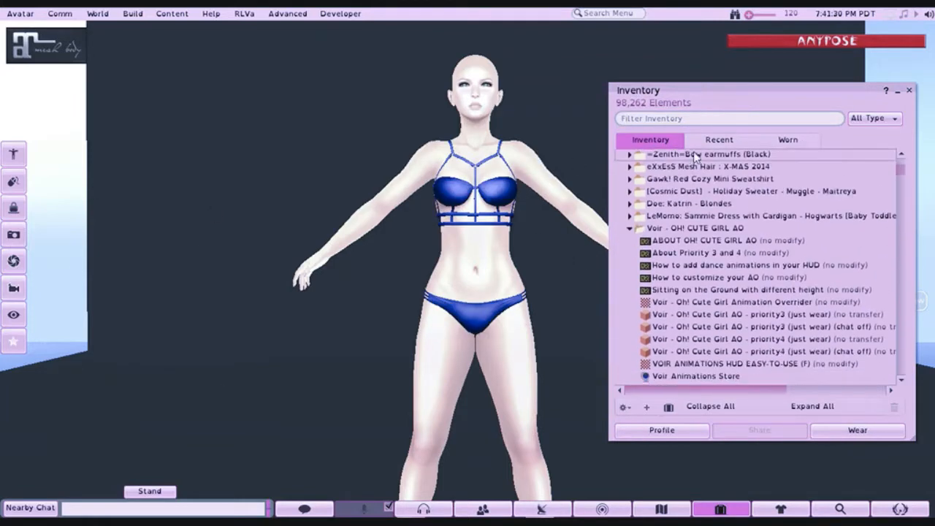
drag(900, 170, 888, 146)
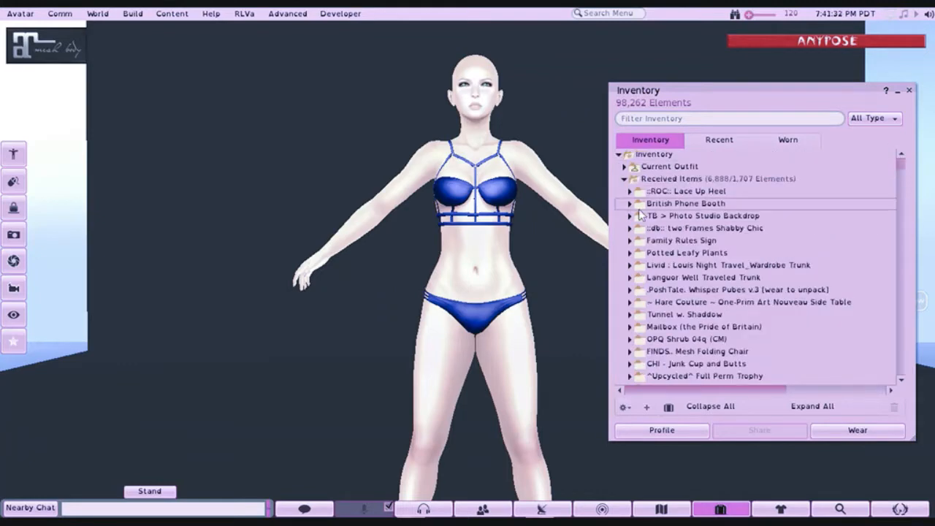
click(624, 180)
click(624, 192)
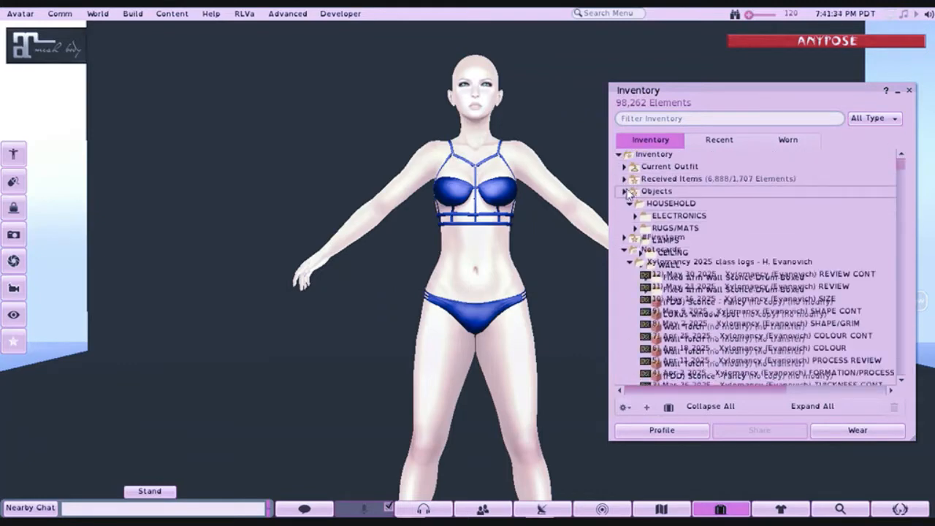
click(625, 204)
click(632, 217)
click(624, 216)
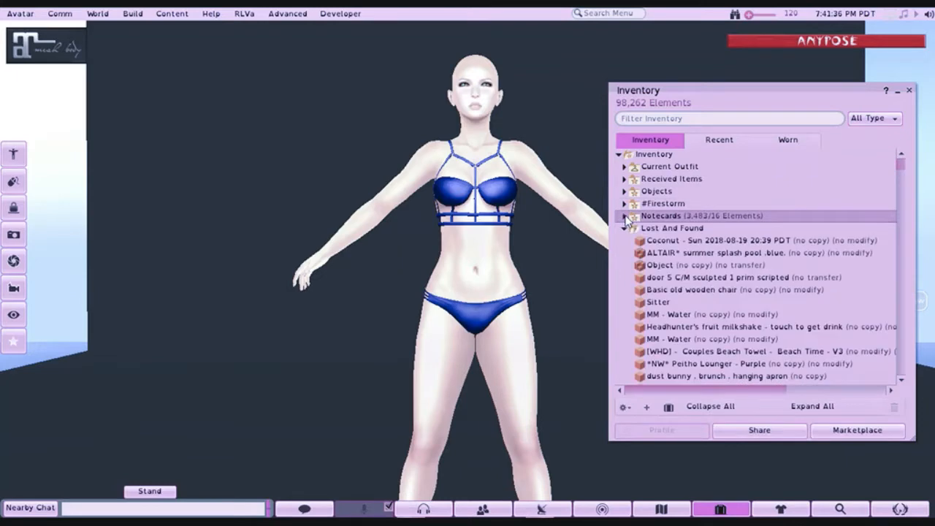
click(624, 227)
click(625, 240)
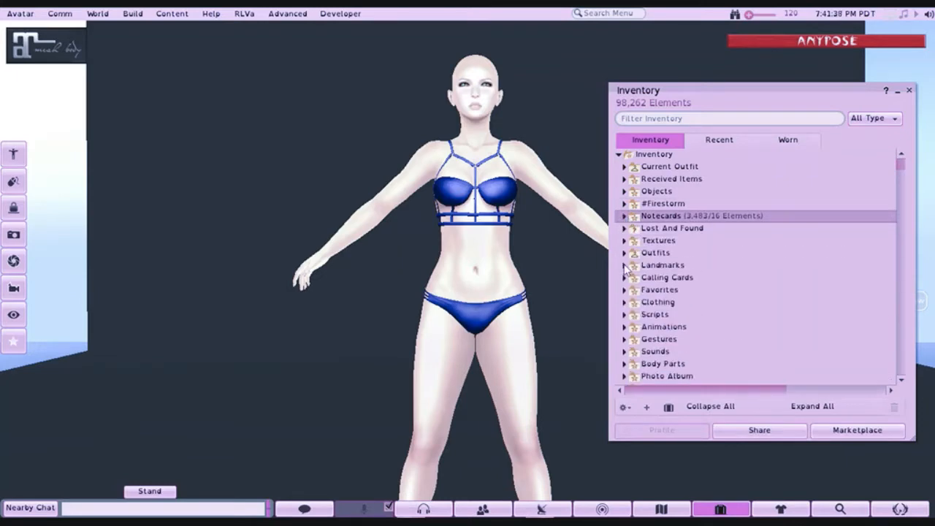
scroll(619, 321, down, 4)
scroll(619, 329, down, 1)
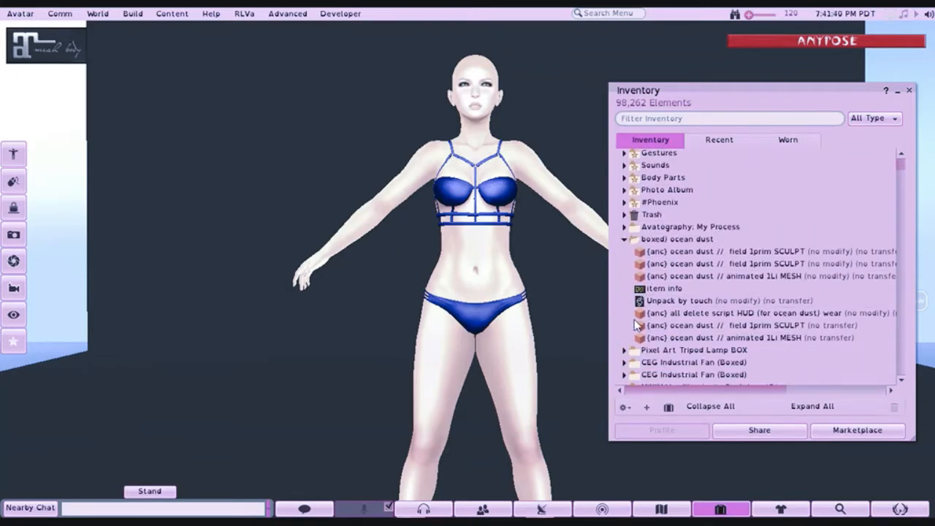
click(624, 239)
- Add *PH* disordered hair // 6 from the Avatography: My Process folder to the avatar and view the head up close
click(624, 227)
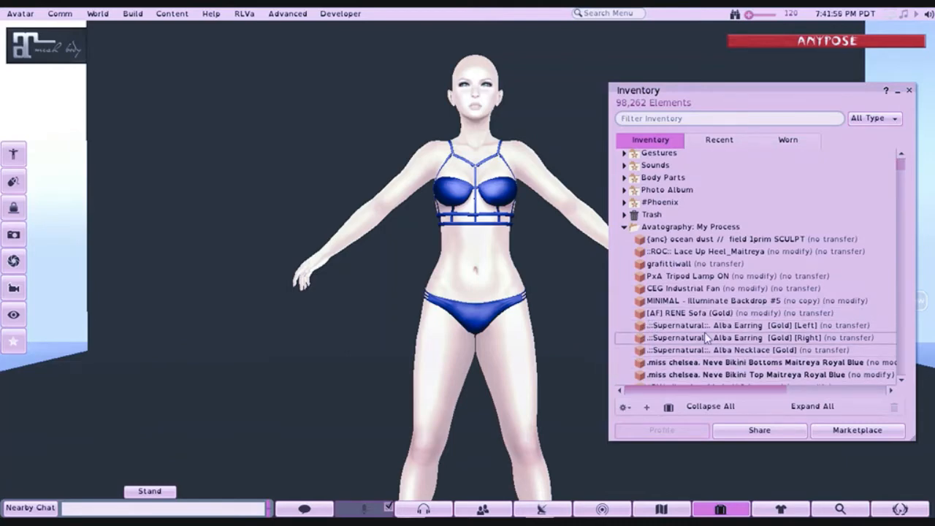
scroll(704, 332, down, 2)
right_click(651, 343)
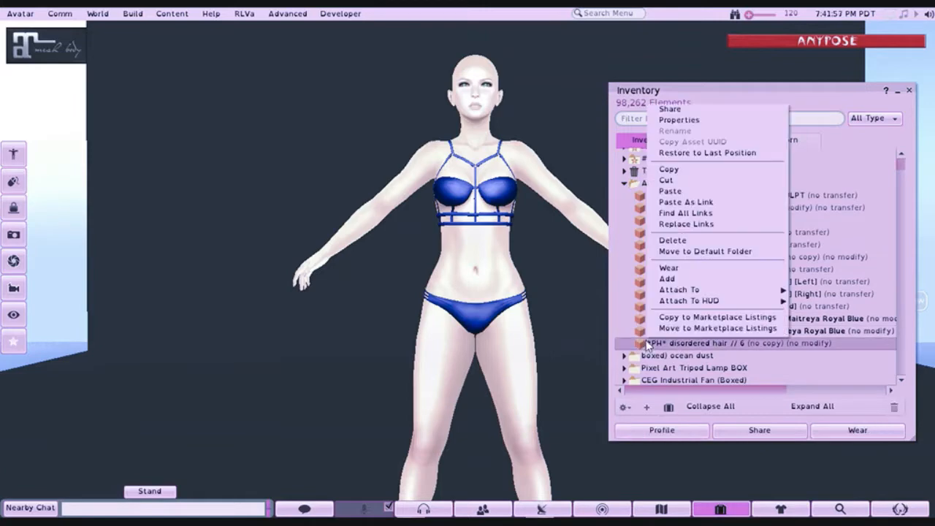
click(667, 278)
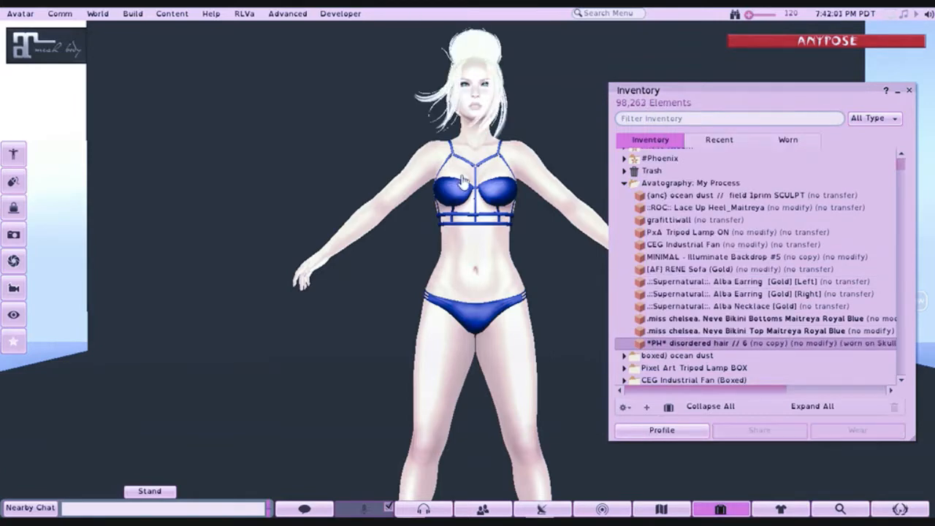
drag(477, 99, 474, 281)
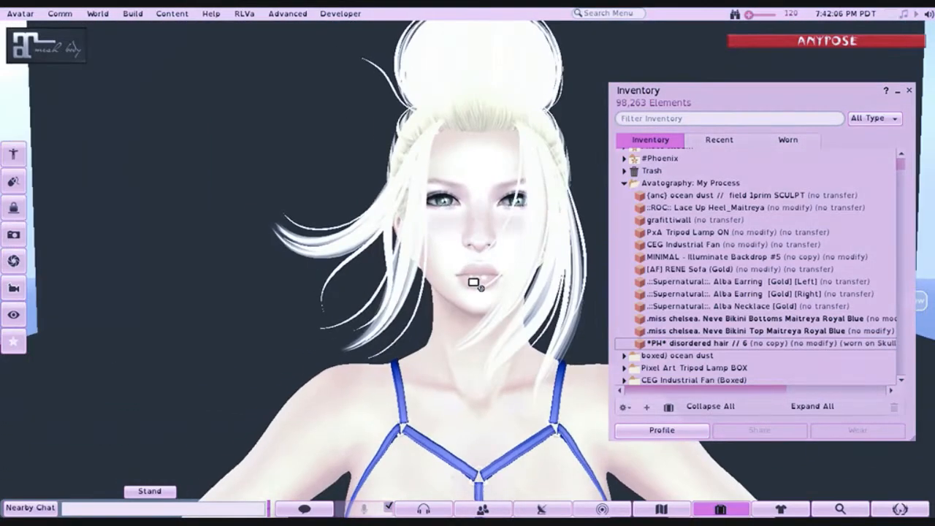
- Hide the nipples section of the Maitreya mesh body through its HUD's alpha settings, leaving the HUD minimized
drag(495, 245, 445, 314)
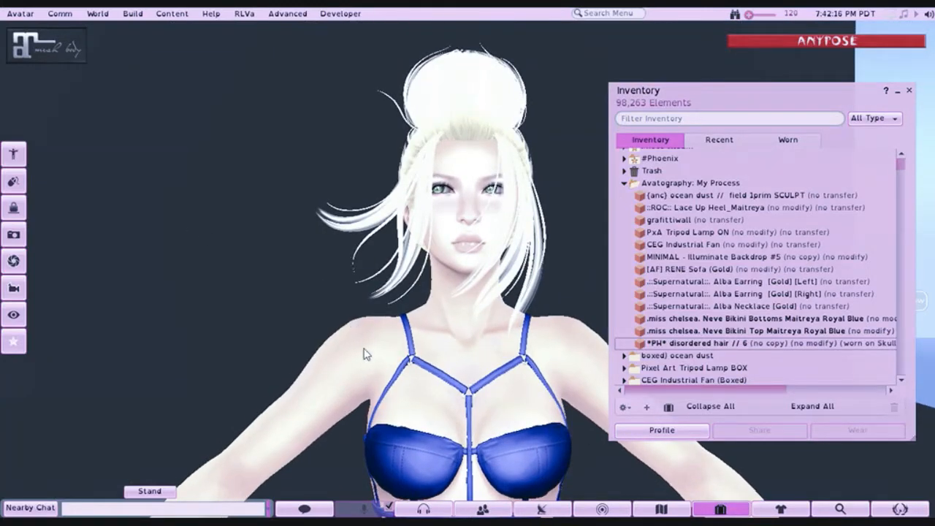
click(25, 51)
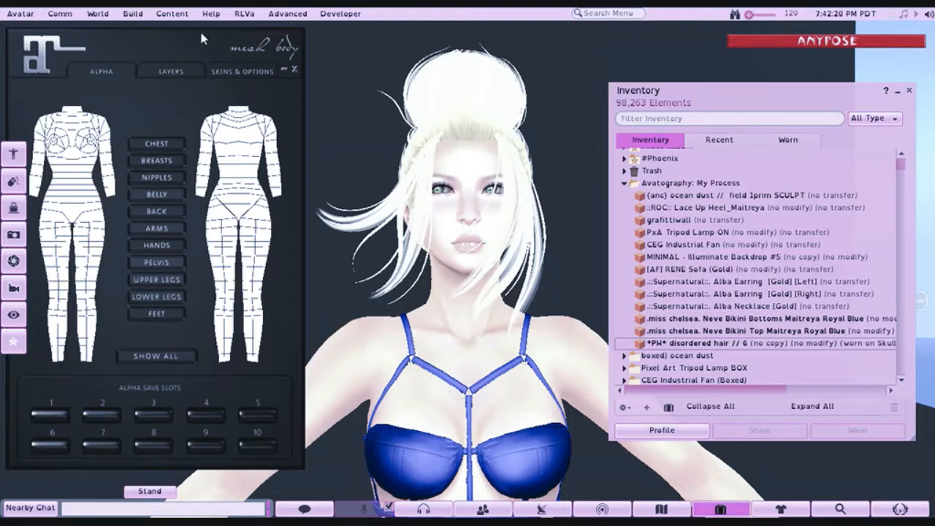
click(284, 69)
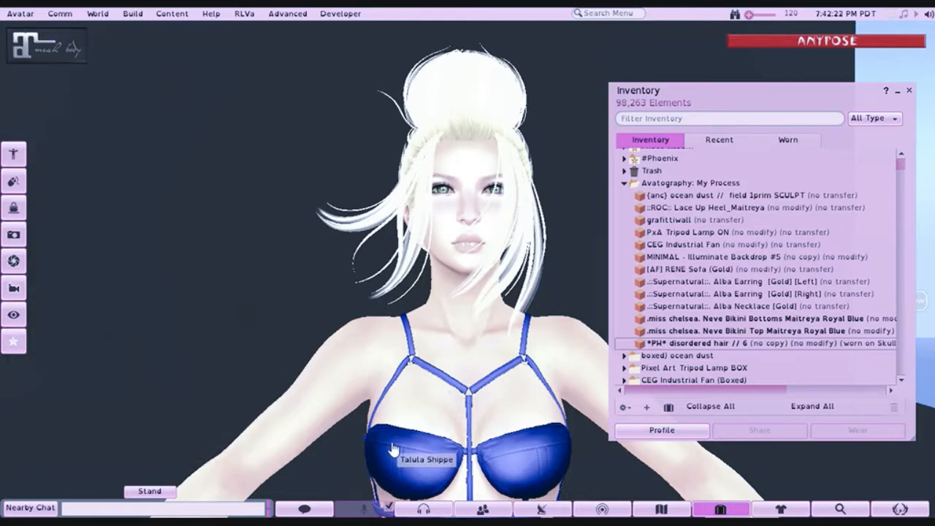
click(43, 65)
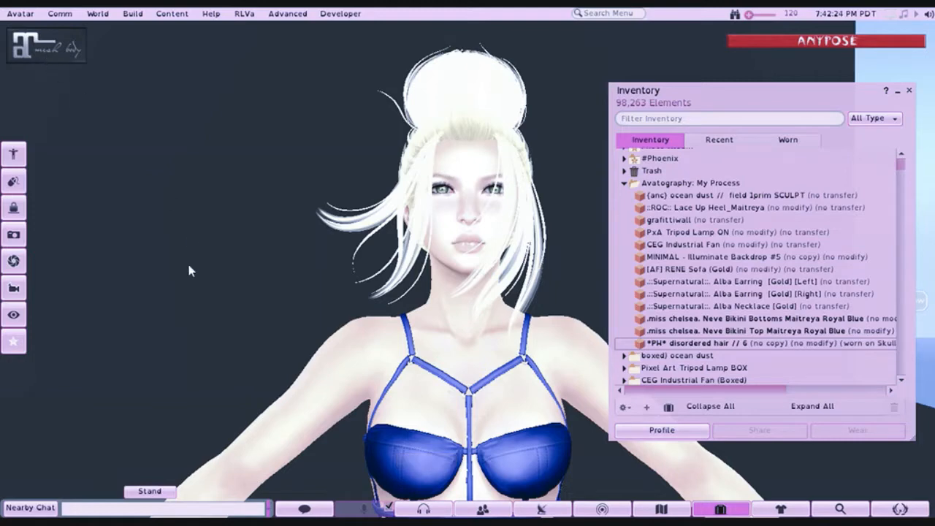
click(143, 181)
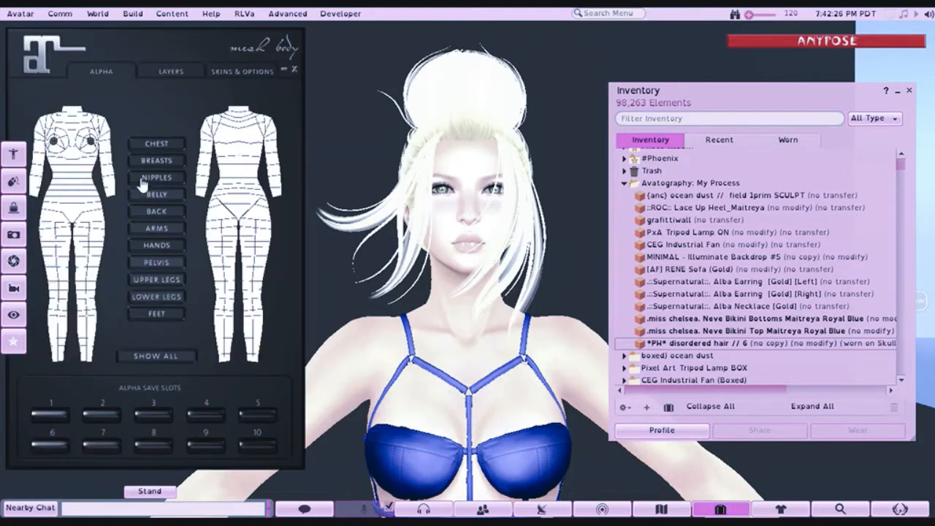
click(284, 70)
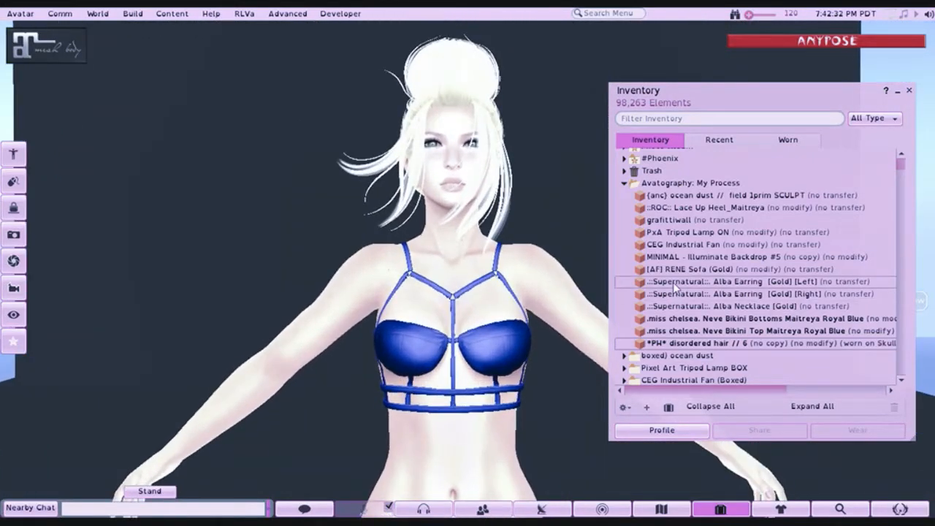
- Add the .::Supernatural::. Alba Earring [Gold] Left and Right and the Alba Necklace [Gold] to the avatar together
click(672, 281)
shift+click(672, 306)
right_click(674, 307)
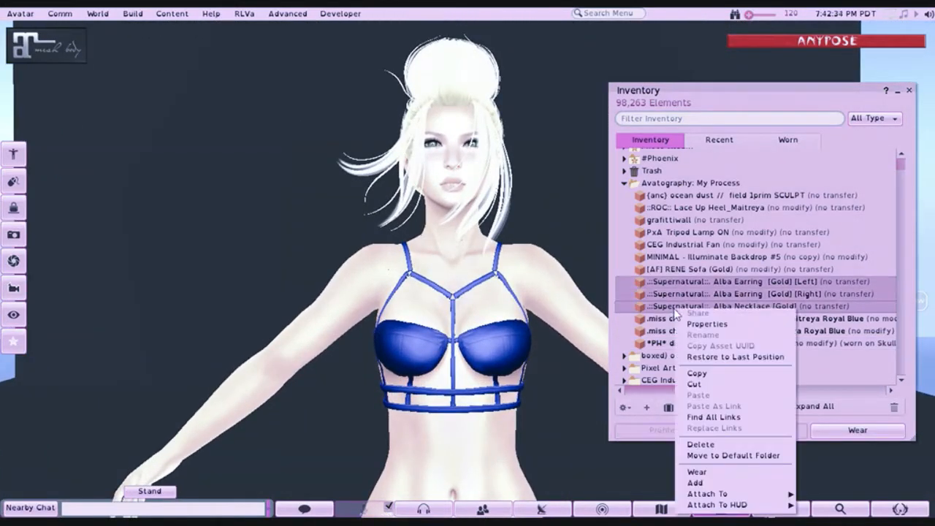
click(694, 483)
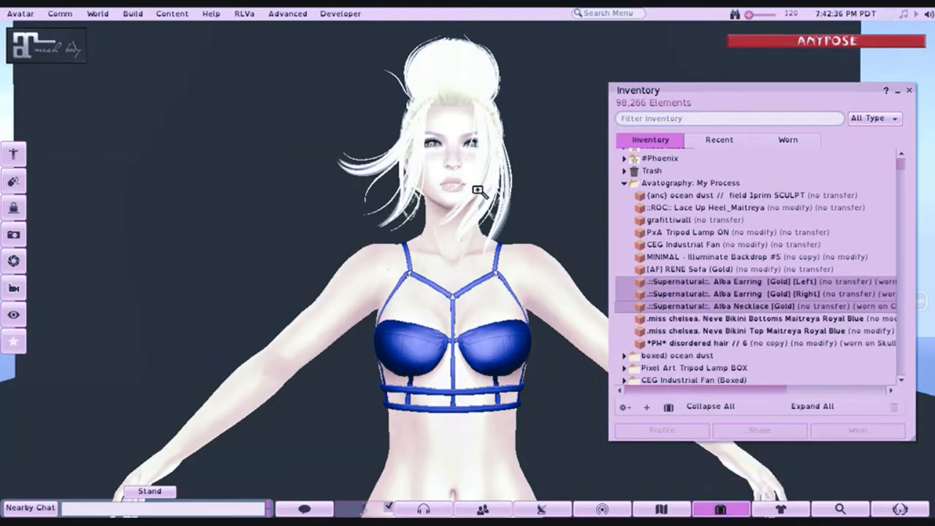
drag(438, 190, 395, 124)
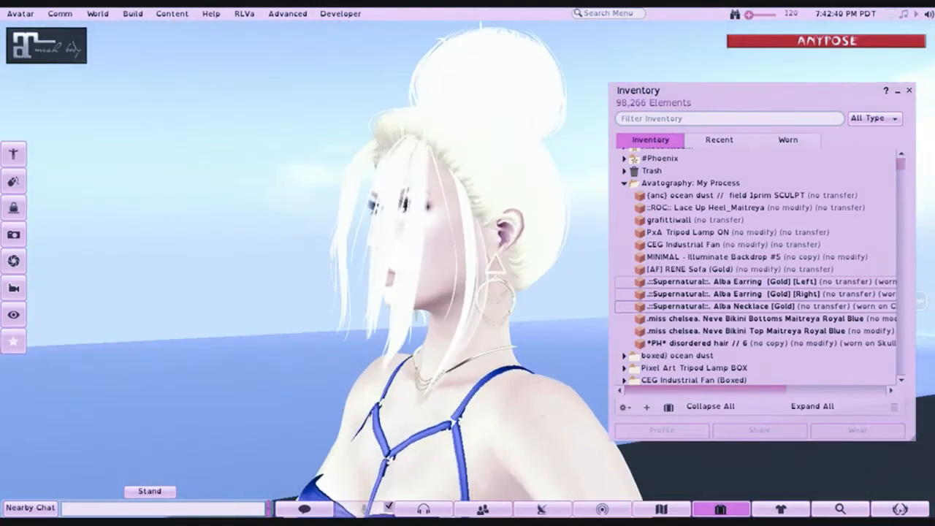
drag(448, 406, 577, 445)
mouse_move(409, 398)
mouse_down()
mouse_move(759, 395)
mouse_move(412, 398)
mouse_up()
drag(475, 190, 474, 241)
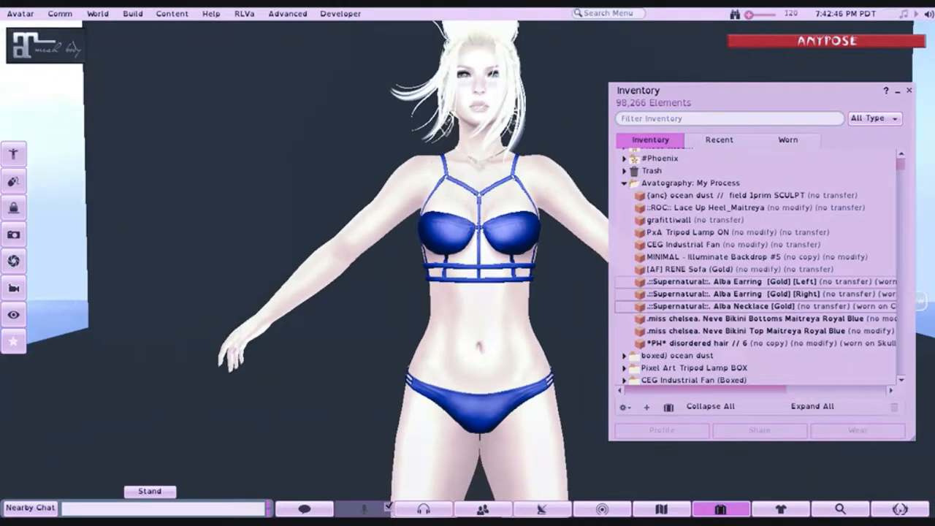
drag(479, 160, 441, 131)
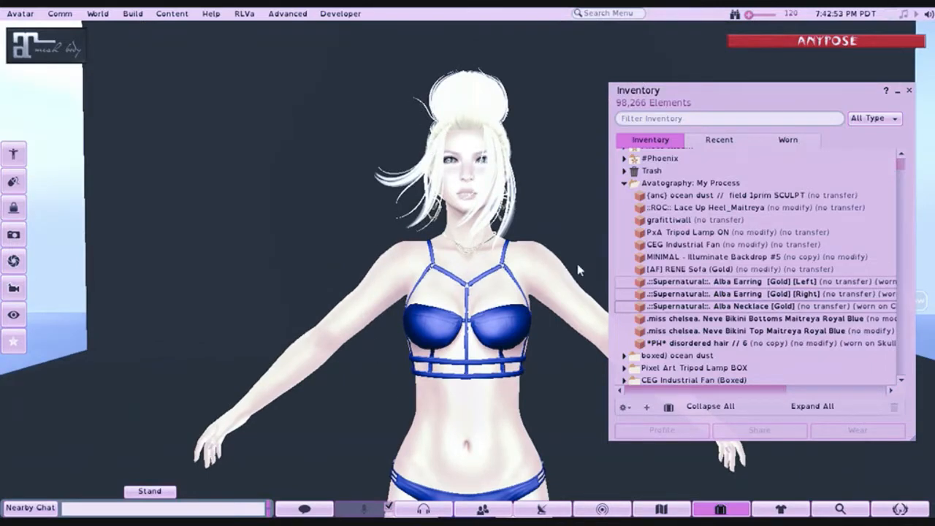
- Put the ::ROC:: Lace Up Heel_Maitreya on the avatar and view the full outfit down to the feet
right_click(673, 209)
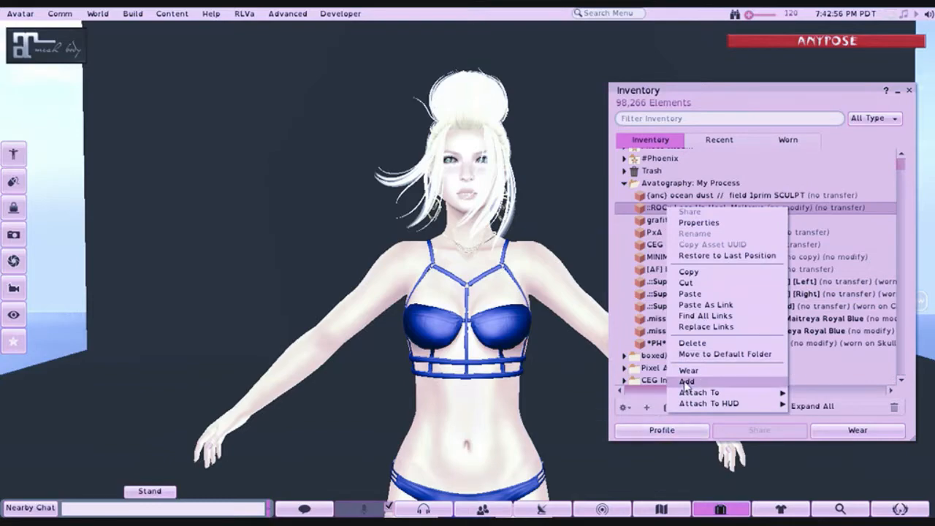
click(687, 370)
scroll(474, 295, down, 5)
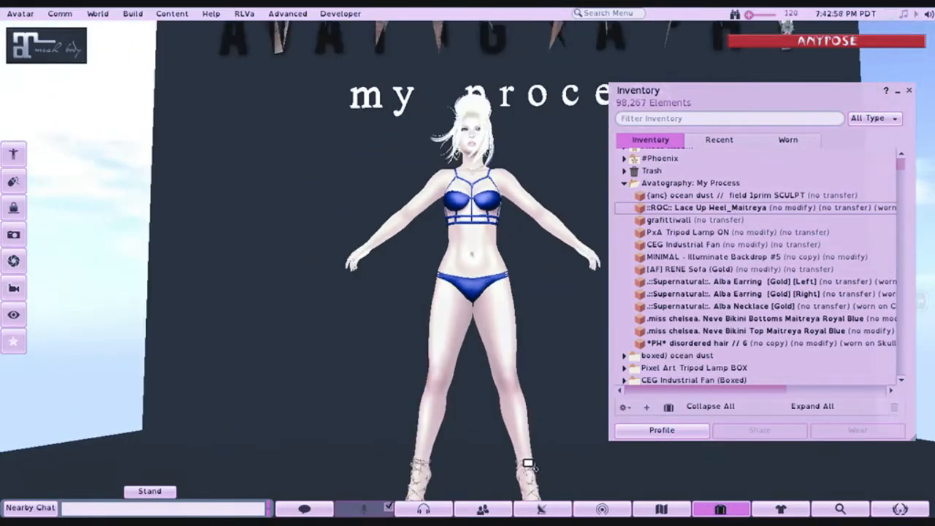
drag(527, 462, 461, 340)
key(Escape)
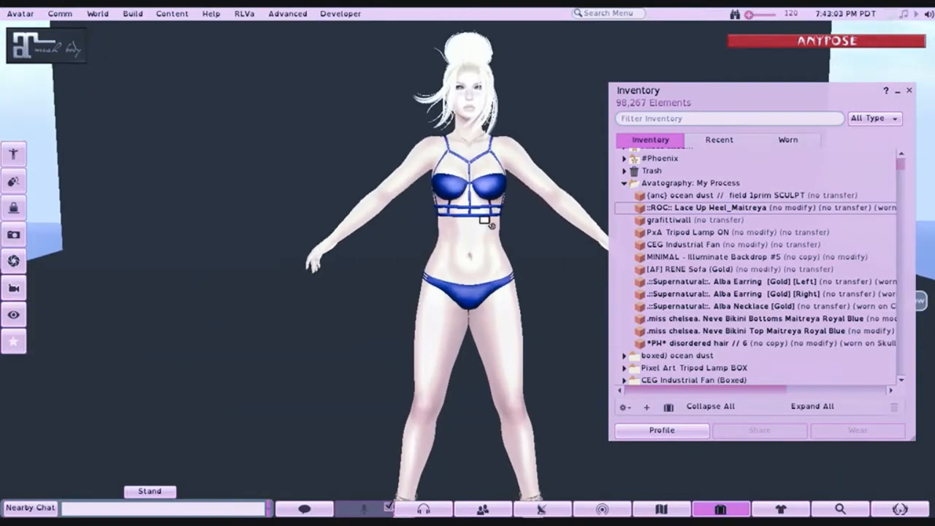
drag(473, 221, 470, 188)
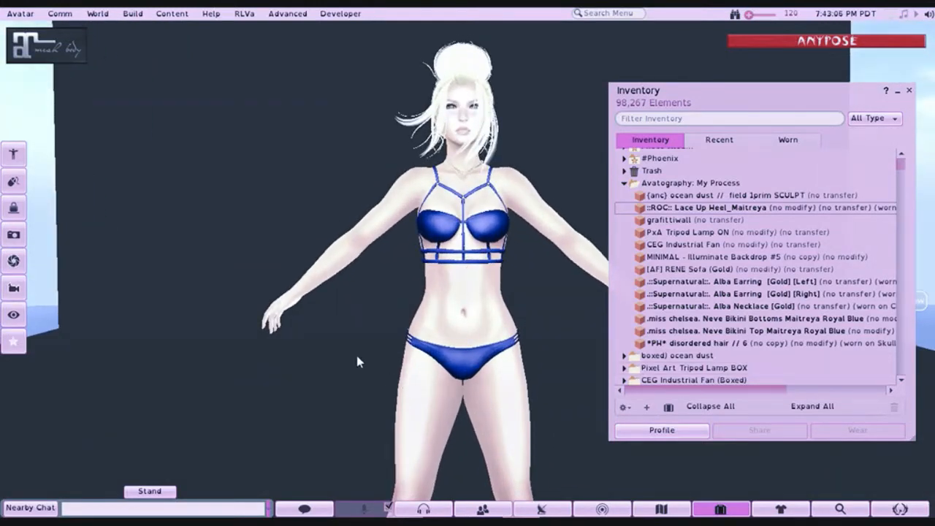
drag(446, 331, 451, 417)
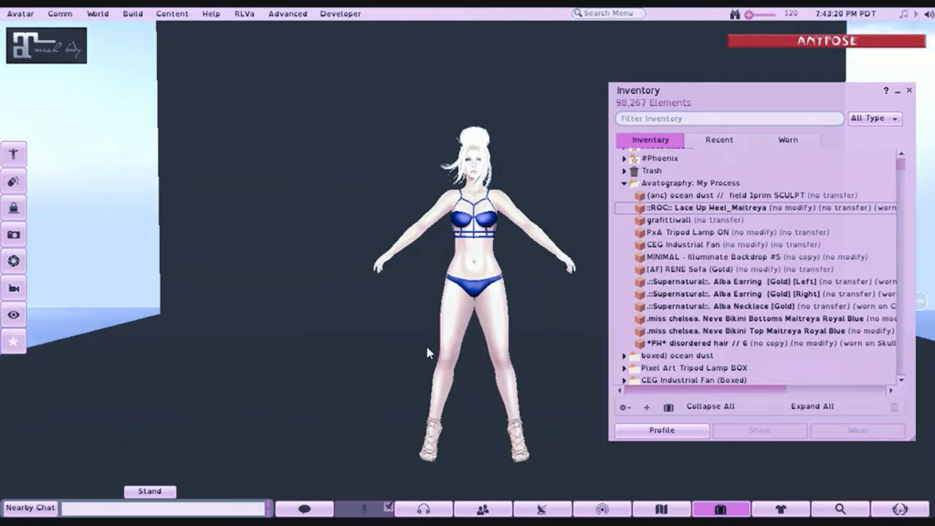
- Rez the MINIMAL - Illuminate Backdrop #5 from the Avatography: My Process folder around the avatar
drag(479, 281, 478, 329)
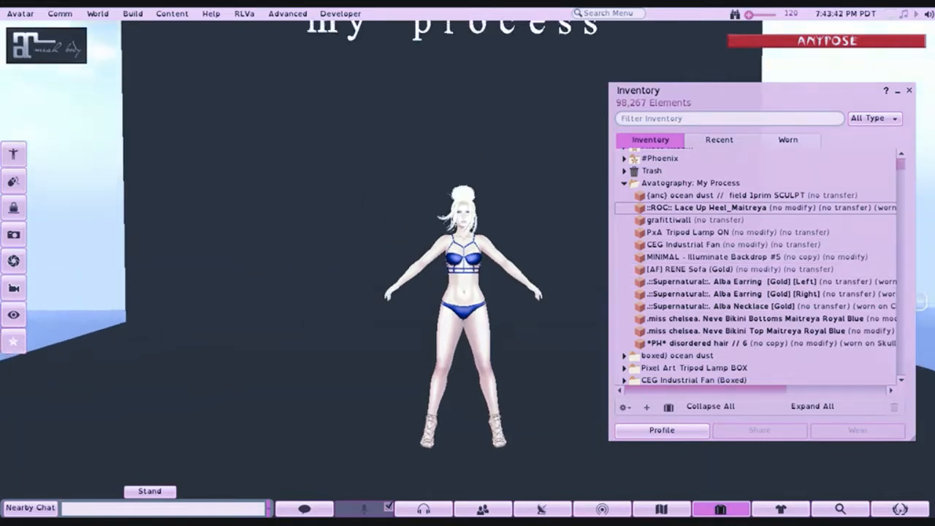
click(661, 257)
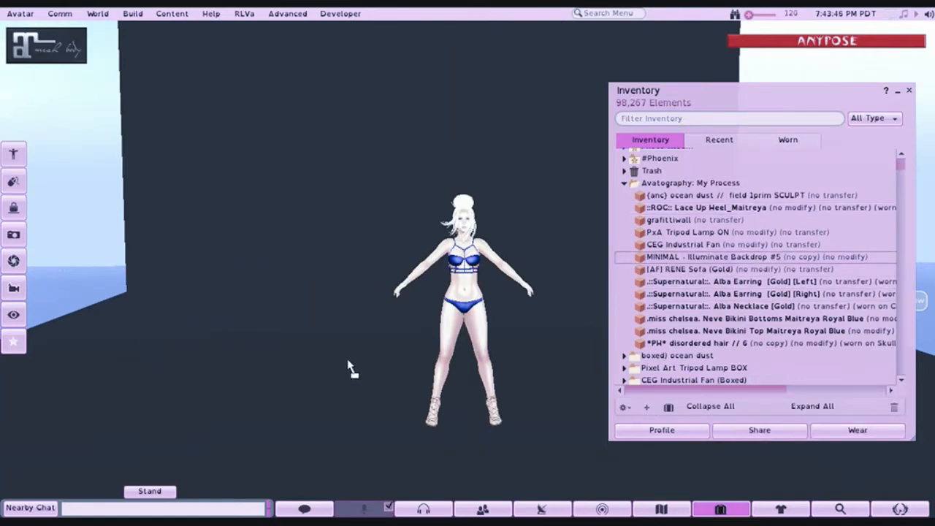
drag(349, 369, 351, 369)
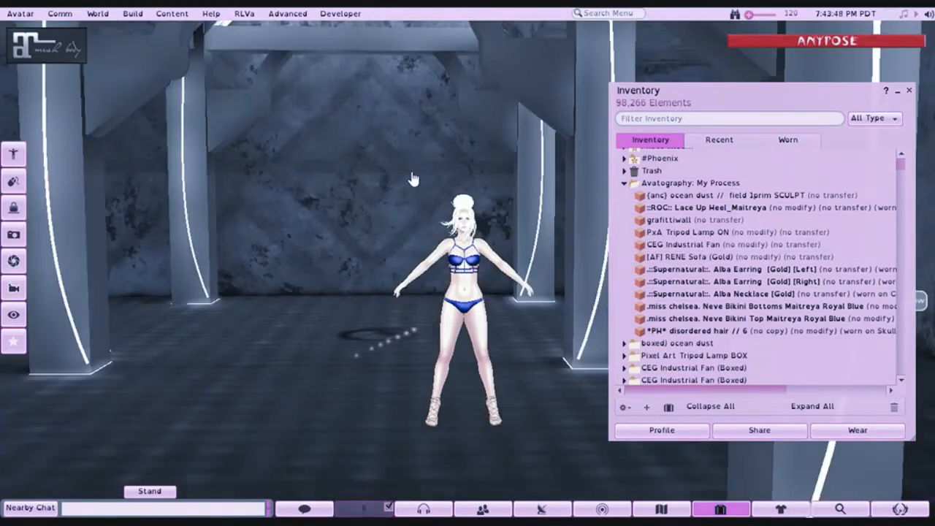
- Examine the whole rezzed backdrop and its contents in the build tools, leaving it unedited
drag(430, 168, 401, 306)
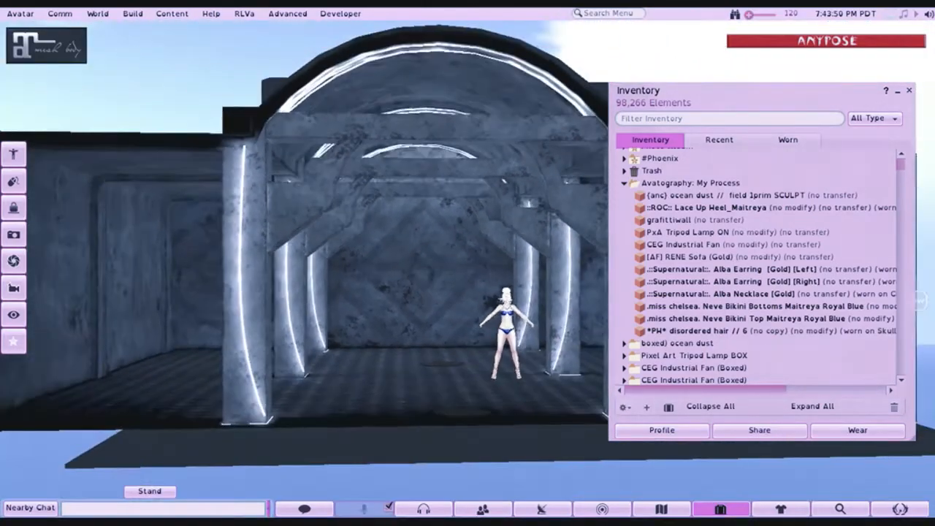
drag(444, 350, 447, 271)
right_click(438, 248)
click(413, 267)
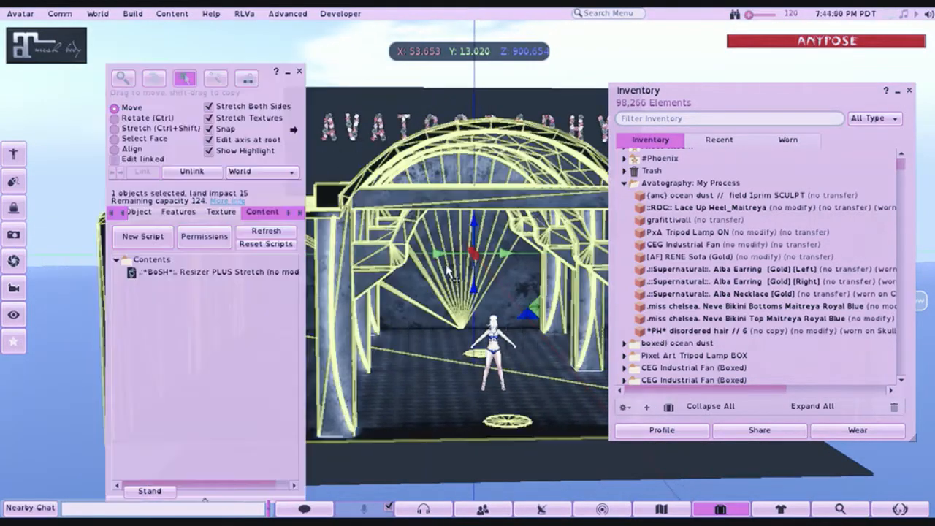
click(298, 72)
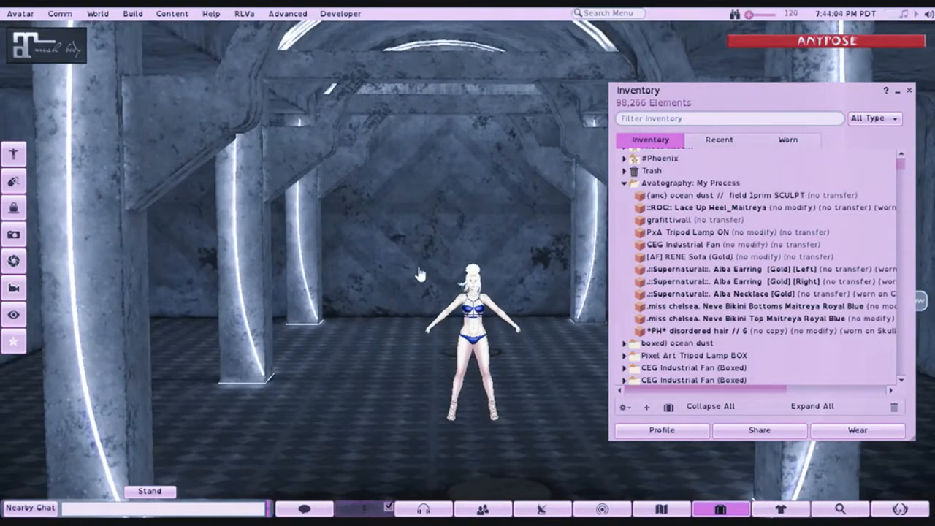
- Inspect the backdrop's Features settings in the build tools near one of the glowing pillars
drag(476, 237, 597, 299)
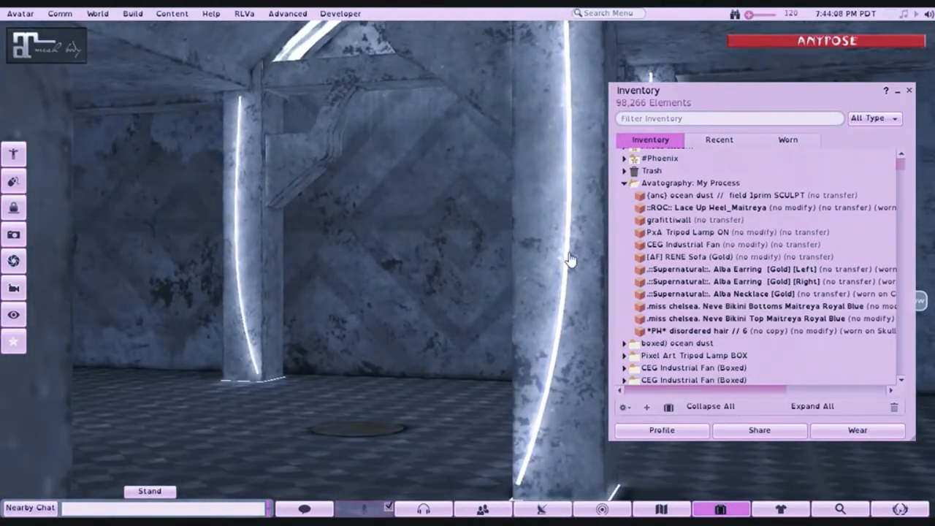
right_click(509, 244)
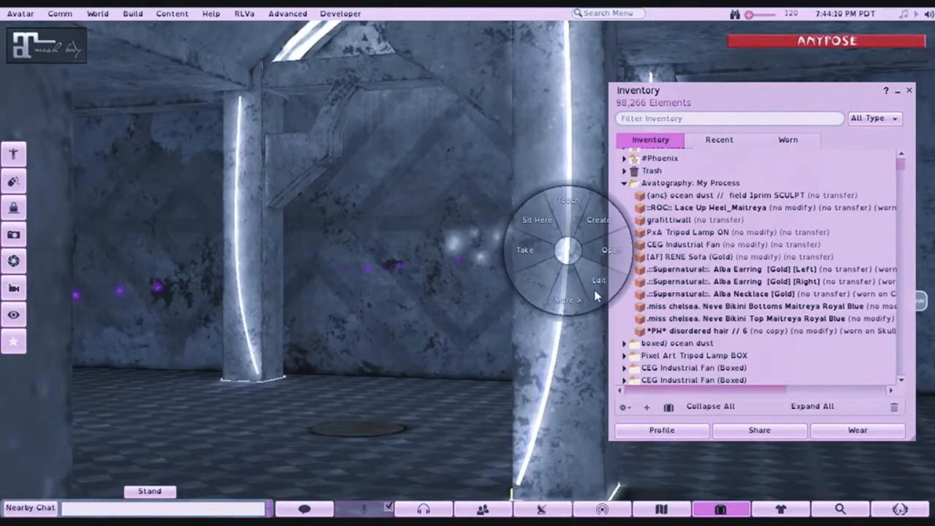
click(474, 225)
click(181, 212)
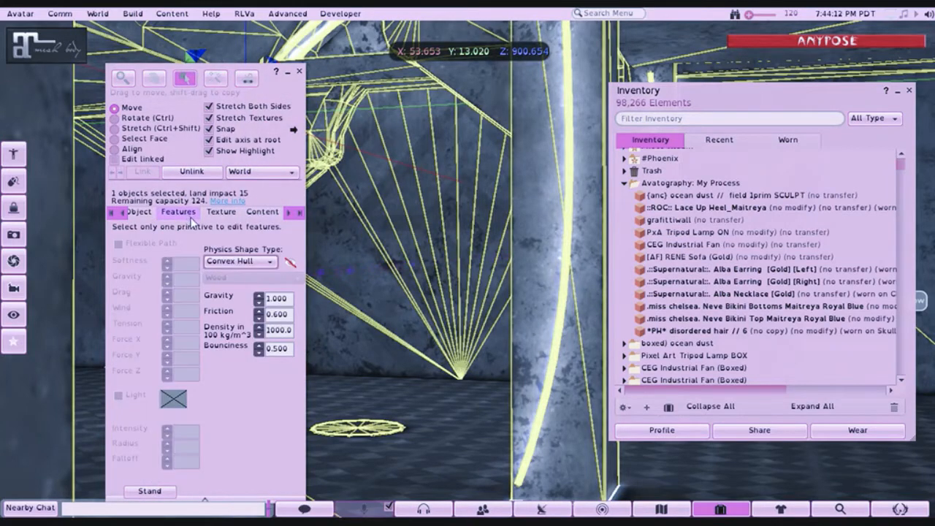
click(298, 74)
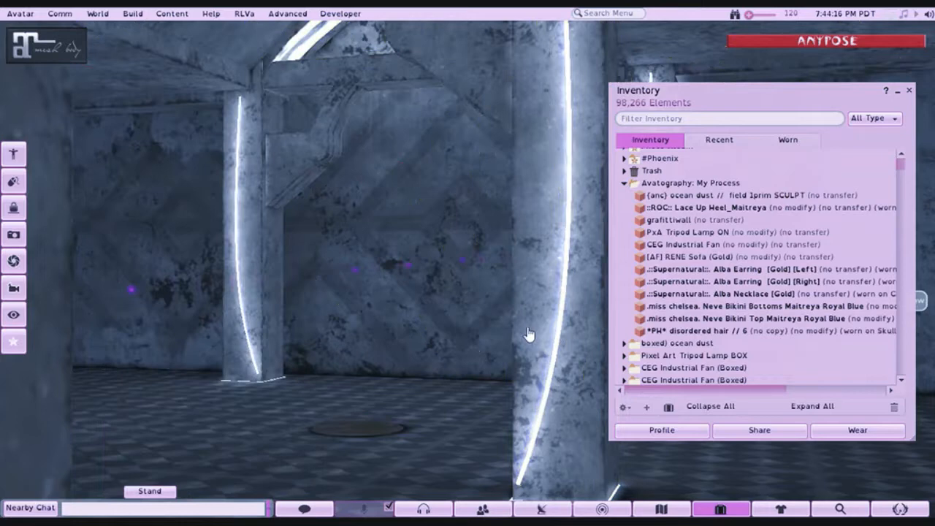
- Check the light features of the backdrop's individual linked parts at the glowing pillar with Edit linked enabled
right_click(567, 244)
click(593, 284)
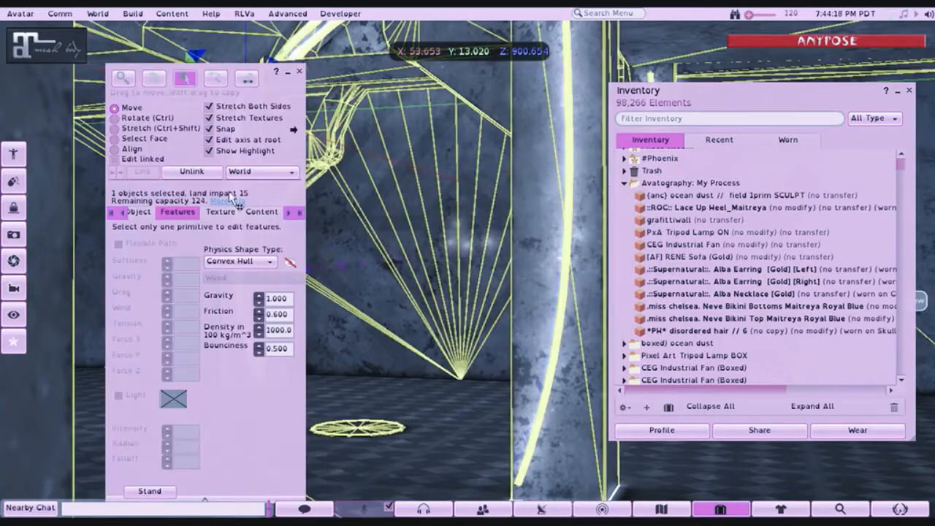
click(115, 159)
click(566, 275)
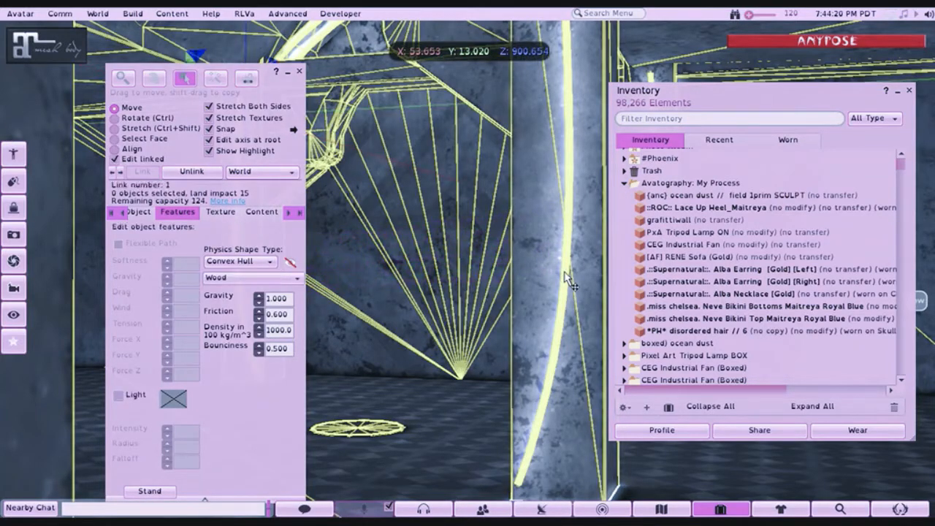
click(298, 72)
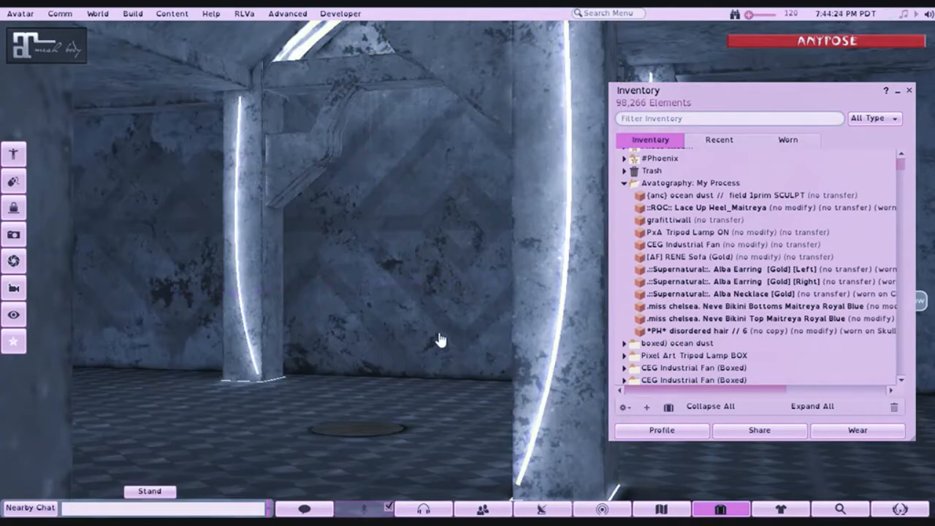
key(Escape)
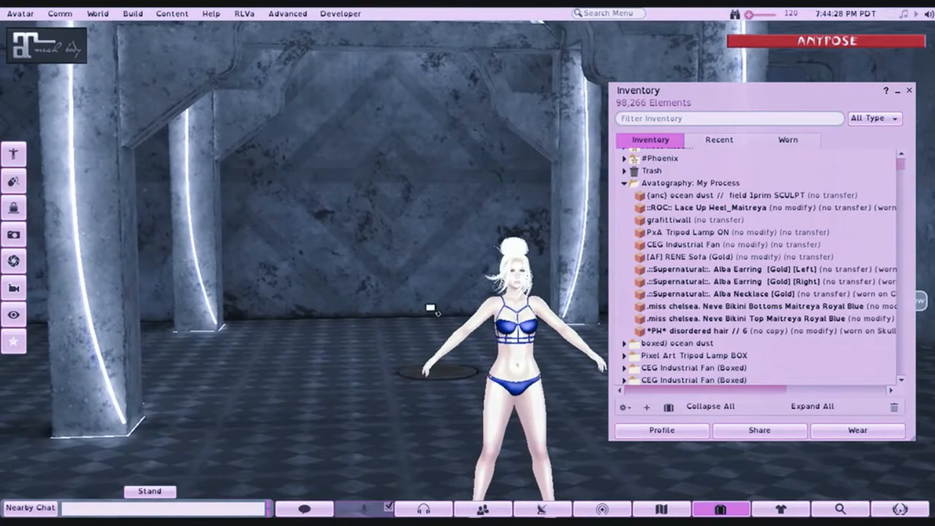
- Rez the [AF] RENE Sofa (Gold) from the Avatography: My Process folder on the floor by the backdrop
drag(430, 307, 472, 271)
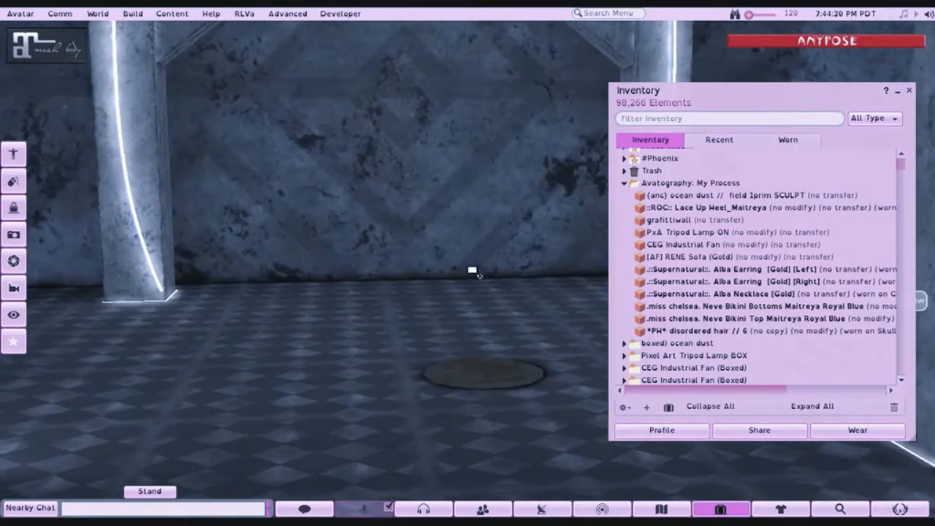
drag(686, 256, 401, 455)
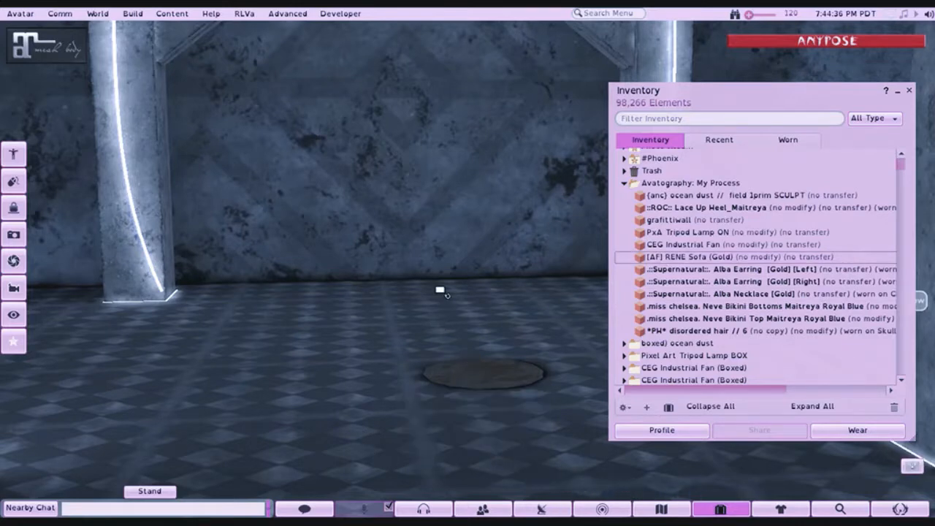
drag(440, 290, 440, 351)
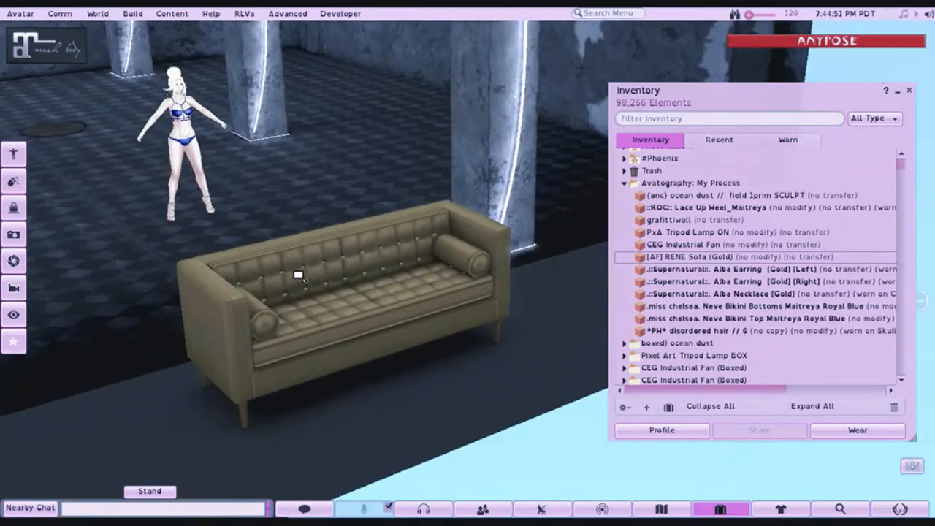
- Move the RENE sofa into the backdrop behind the avatar, to X 53.949
right_click(316, 262)
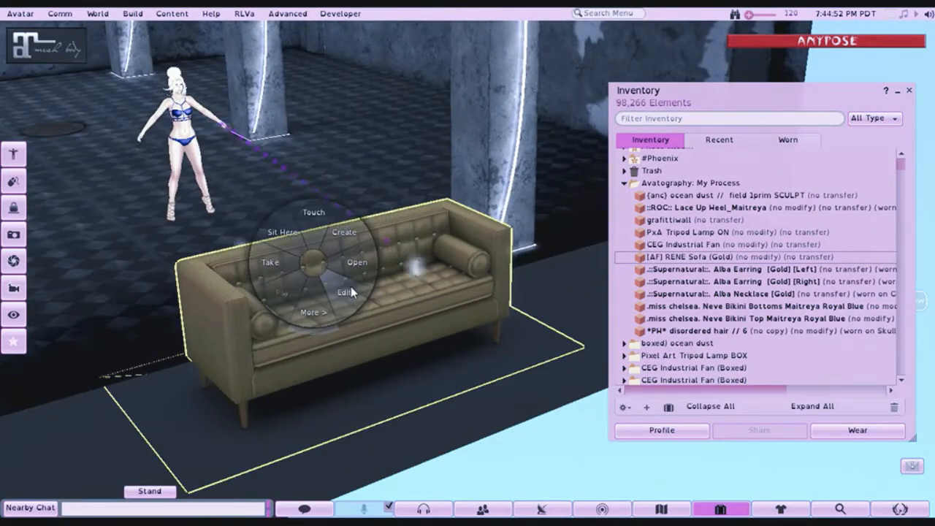
click(352, 292)
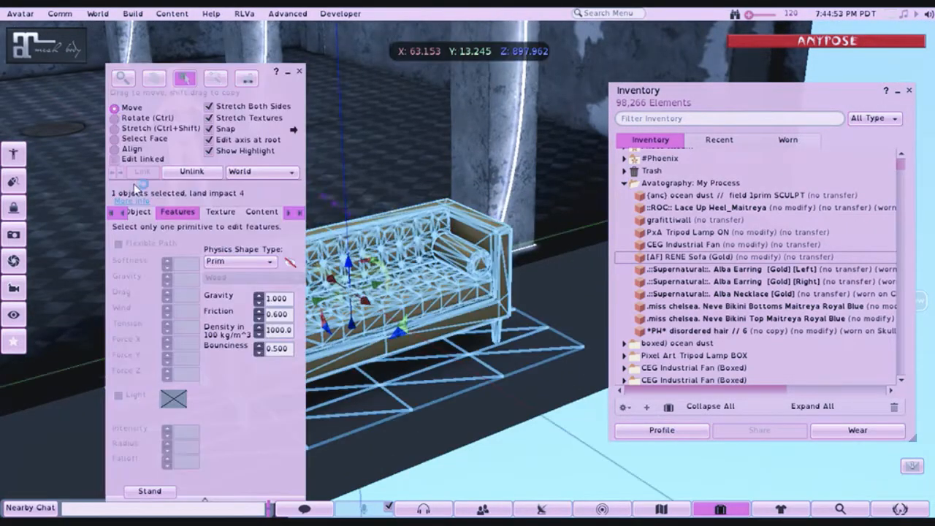
click(291, 73)
alt+click(210, 190)
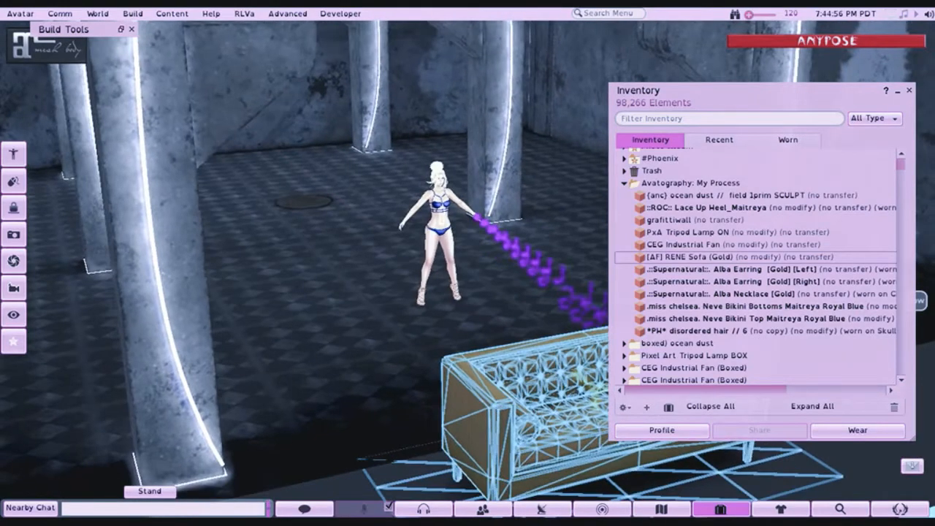
drag(582, 385, 350, 214)
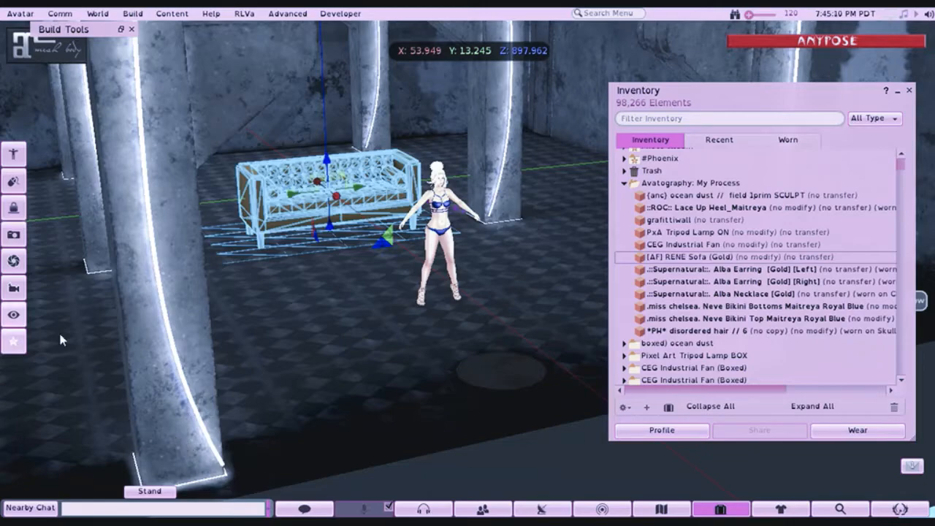
- Fine-tune the RENE sofa's position in the backdrop to Y 13.069 and Z 897.992 and finish editing it
key(alt)
alt+click(356, 177)
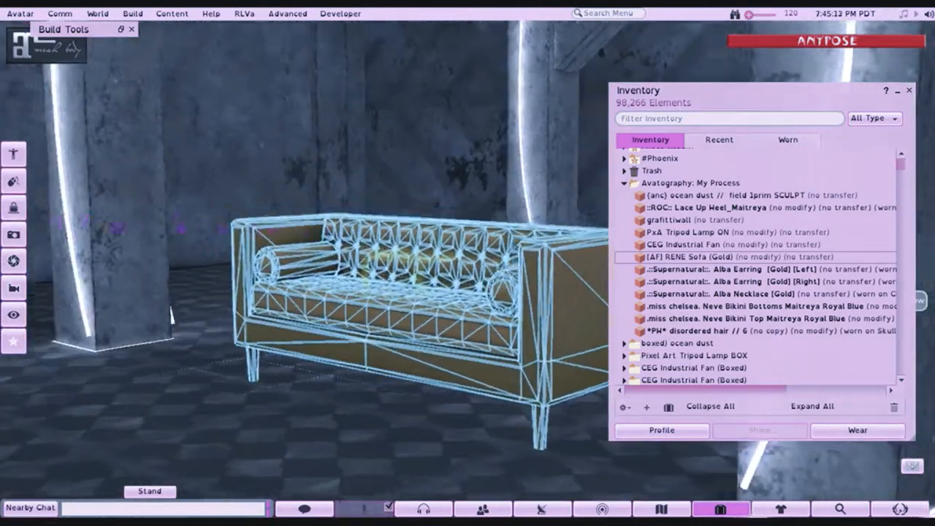
drag(505, 269, 454, 301)
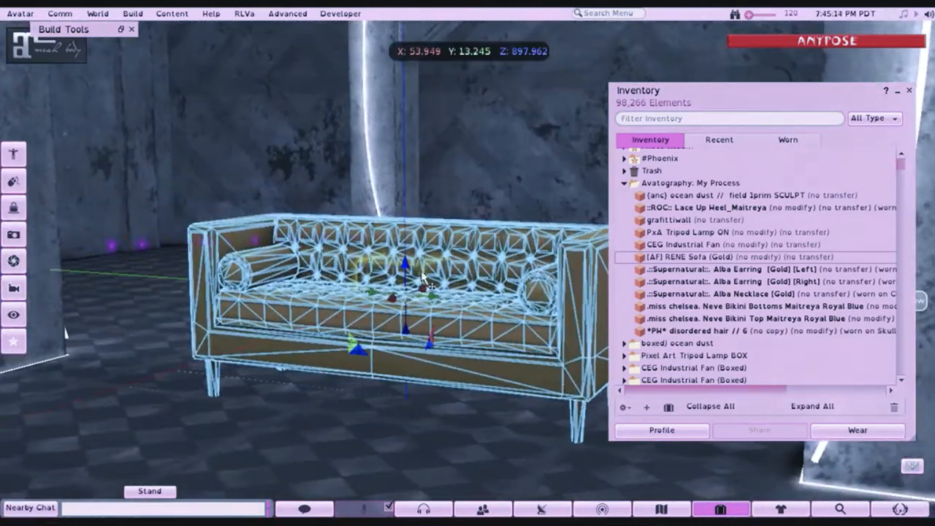
drag(406, 263, 410, 268)
drag(448, 292, 490, 298)
drag(466, 269, 435, 276)
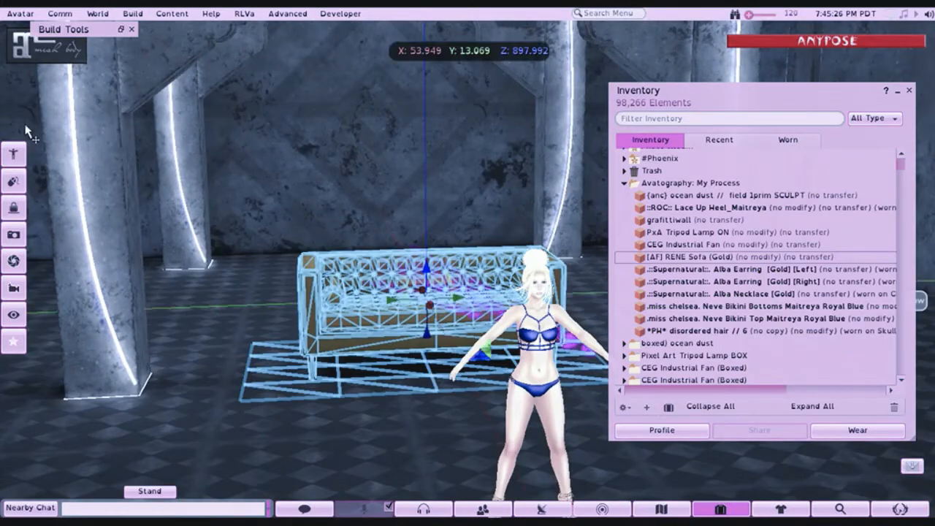
click(131, 29)
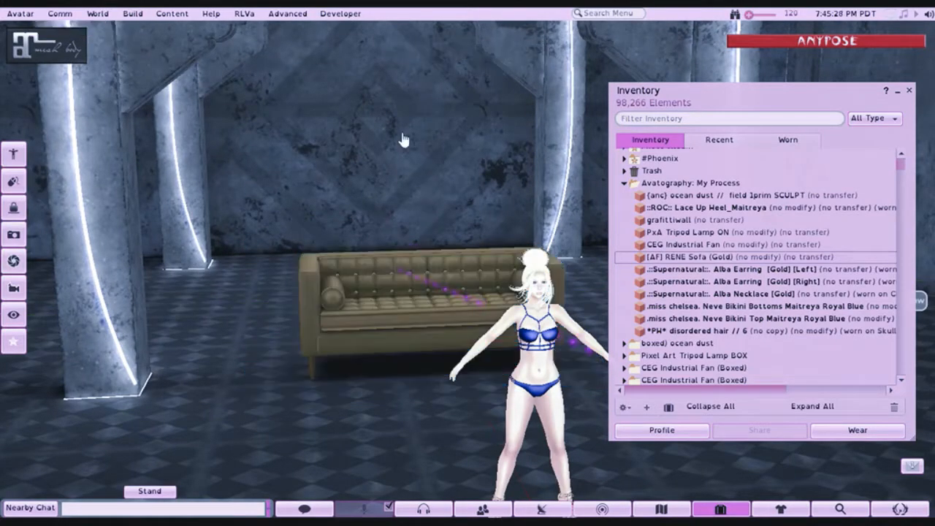
- Examine the avatar and the sofa within the backdrop from several angles, near and far
drag(430, 274, 495, 278)
drag(551, 297, 464, 274)
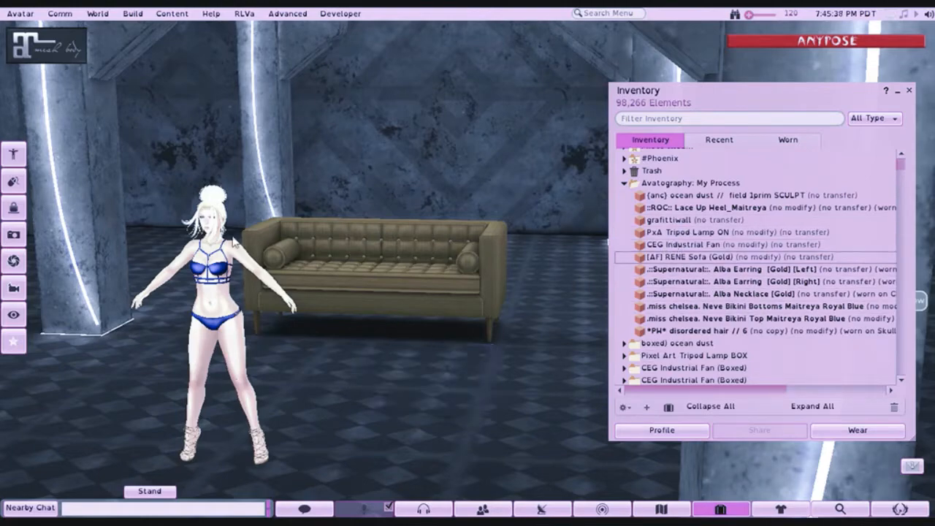
scroll(212, 291, up, 3)
scroll(197, 282, down, 2)
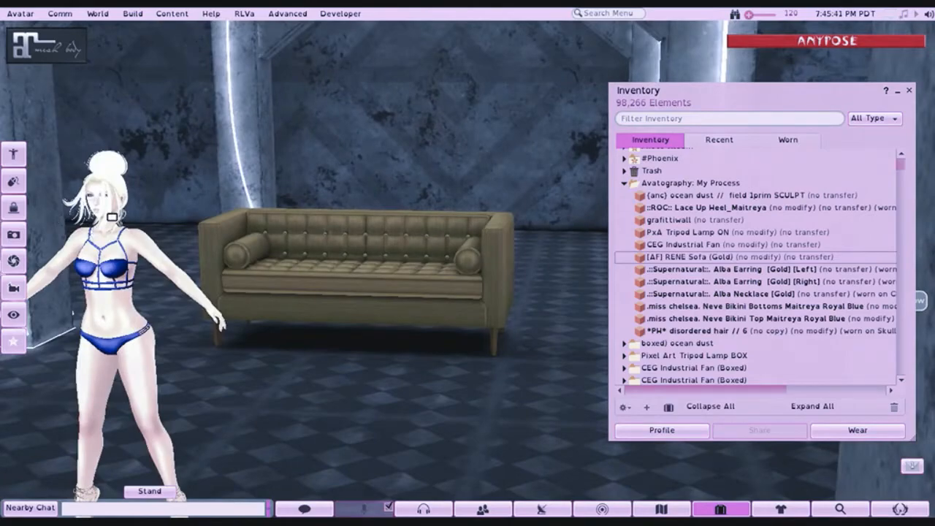
alt+click(112, 217)
scroll(112, 216, up, 3)
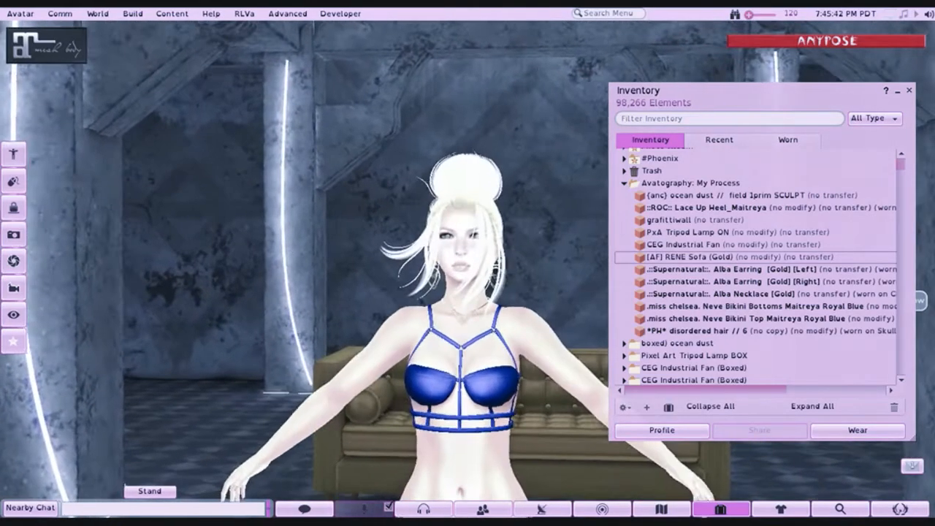
drag(588, 358, 465, 315)
alt+click(461, 354)
- Rez the CEG Industrial Fan from the Avatography: My Process folder on the platform in front of the backdrop
drag(461, 354, 465, 408)
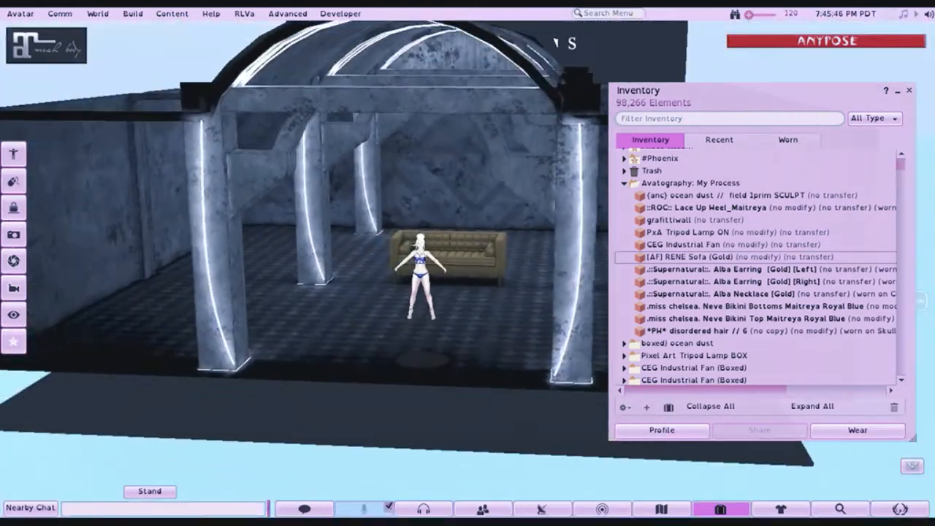
drag(476, 327, 490, 270)
drag(661, 246, 466, 334)
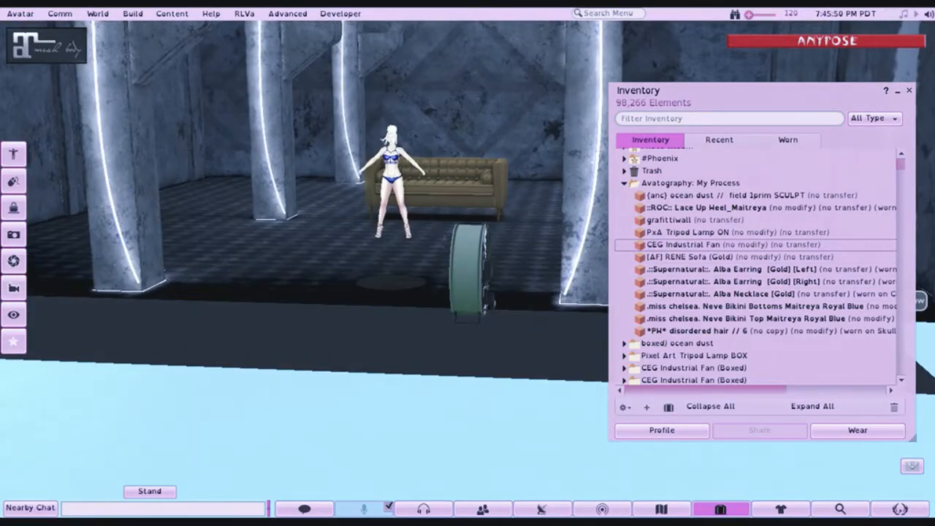
- Inspect the industrial fan's contents for scripts in the build tools
mouse_move(469, 272)
mouse_down()
mouse_move(379, 197)
mouse_move(321, 176)
mouse_move(292, 179)
mouse_move(431, 164)
mouse_move(314, 241)
mouse_move(292, 230)
mouse_move(322, 219)
mouse_move(292, 234)
mouse_move(467, 255)
mouse_up()
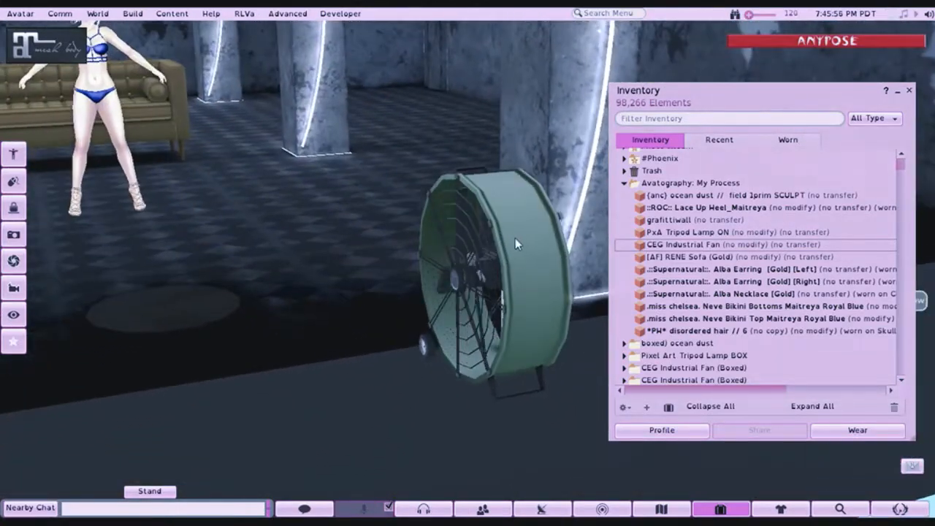
right_click(513, 235)
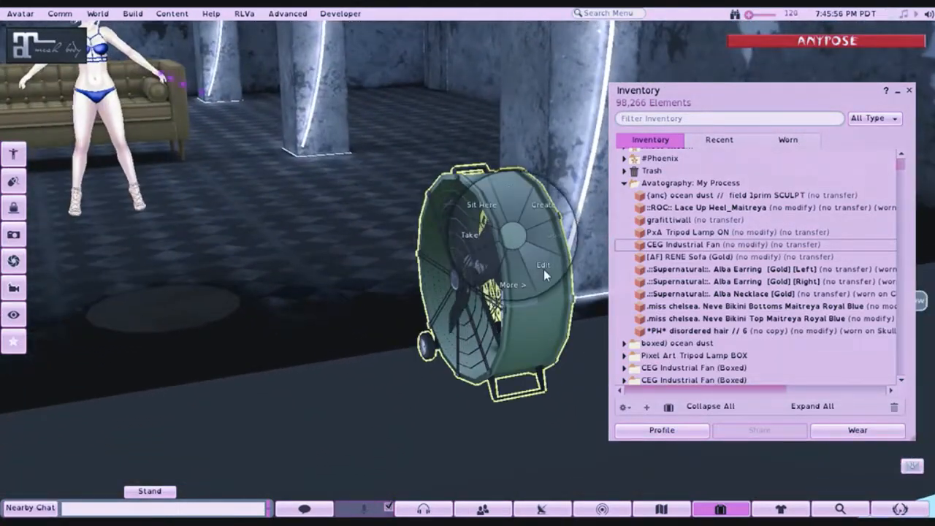
click(543, 269)
click(261, 213)
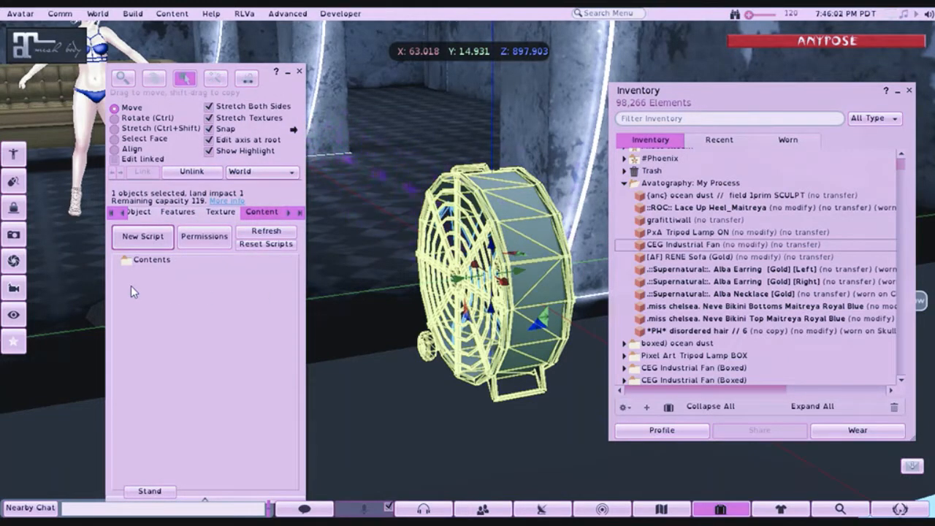
click(297, 72)
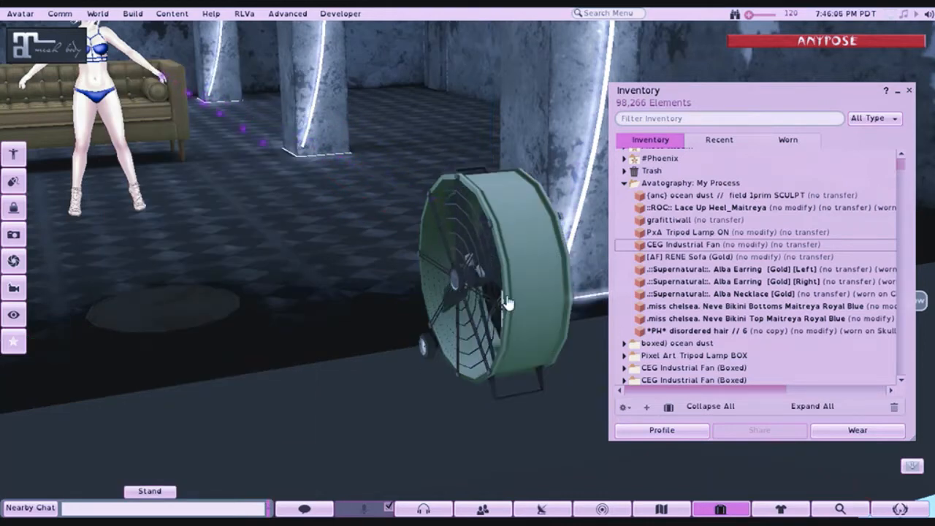
- Move the industrial fan into the backdrop beside the sofa, to X 55.959 and Y 14.347
drag(507, 228, 371, 102)
right_click(468, 232)
click(496, 264)
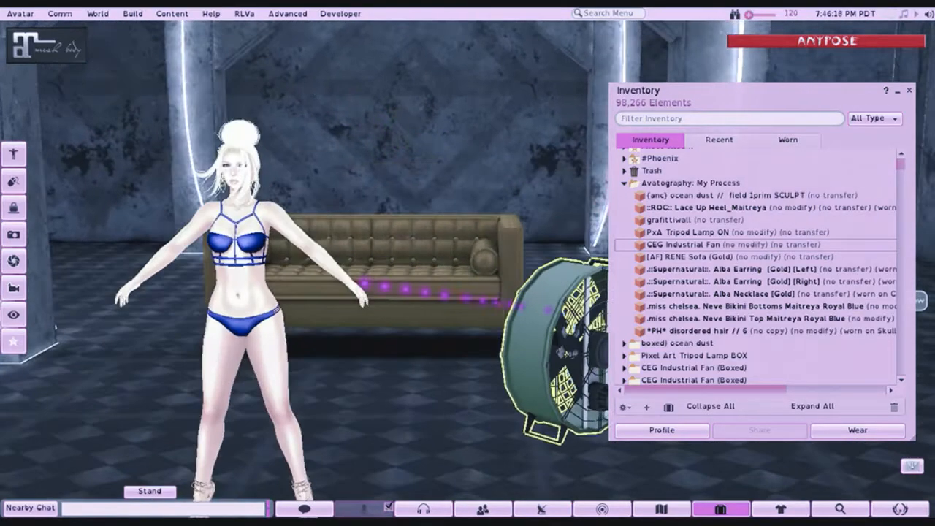
drag(553, 352, 500, 330)
click(506, 333)
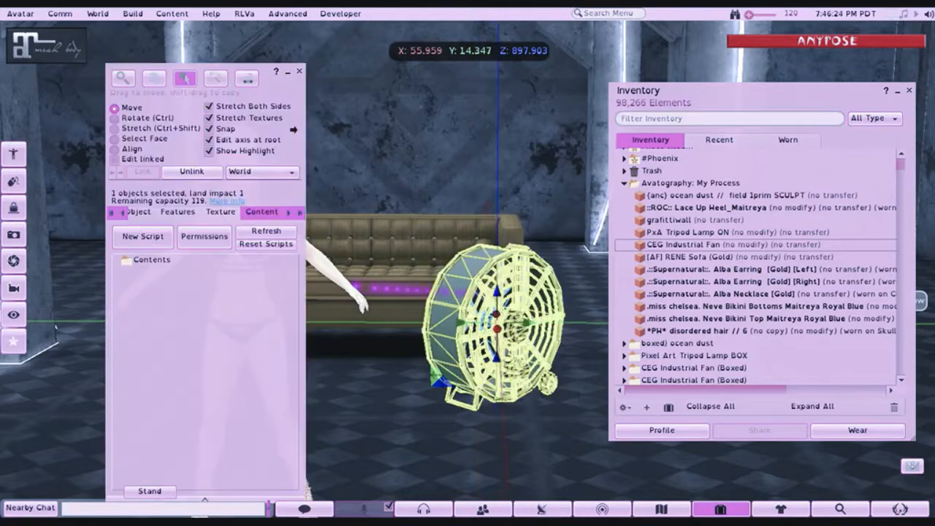
click(298, 71)
- Tint the whole industrial fan dark blue from the colour palette
drag(475, 303, 465, 281)
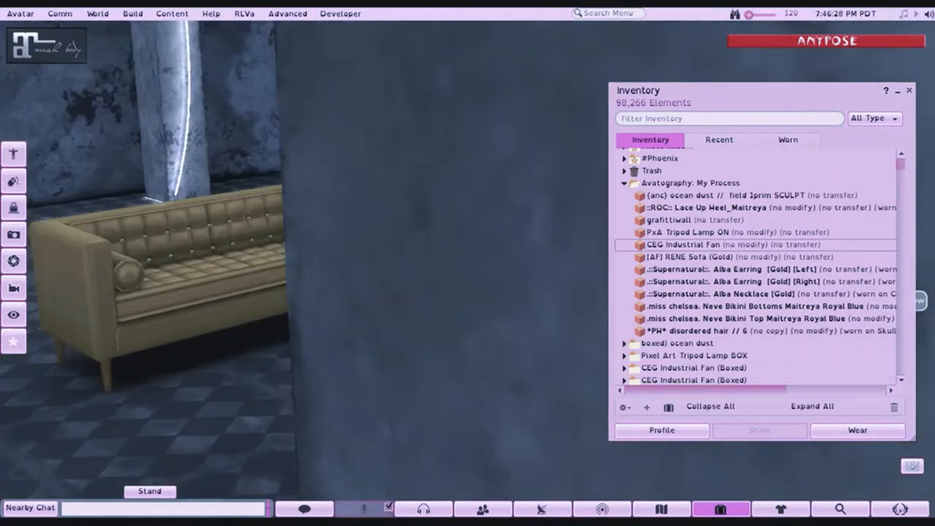
key(Escape)
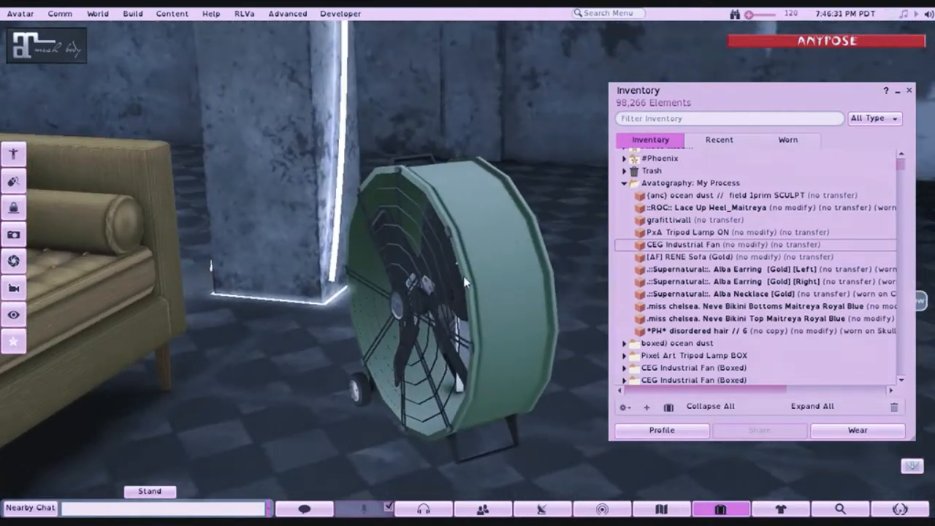
right_click(497, 242)
click(529, 277)
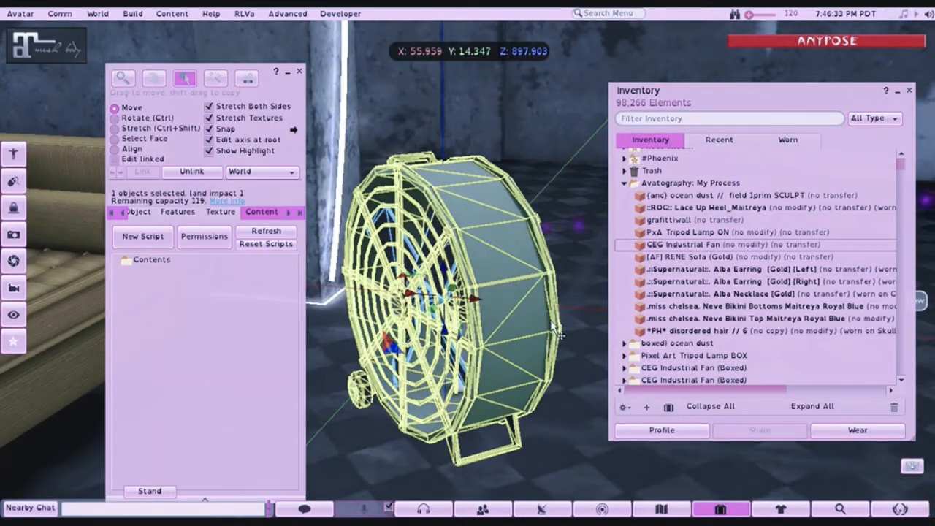
click(220, 211)
click(134, 241)
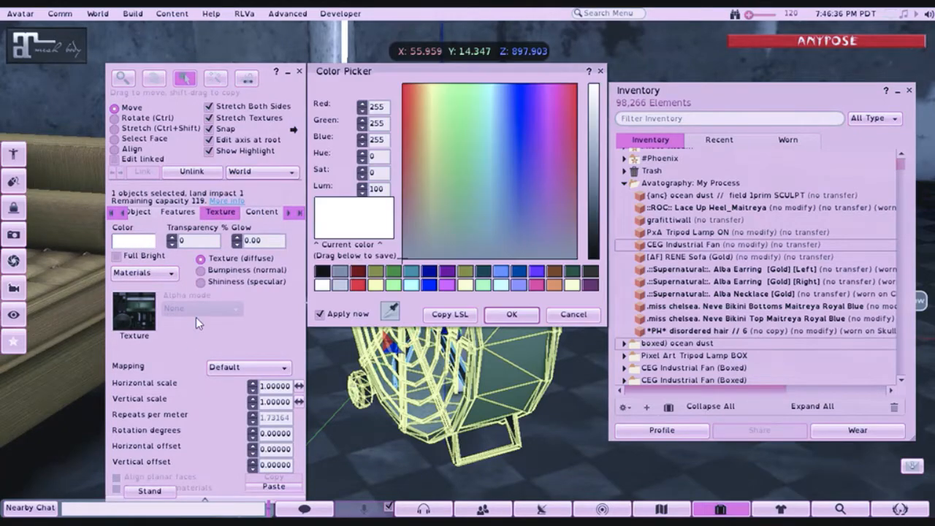
click(430, 273)
click(511, 314)
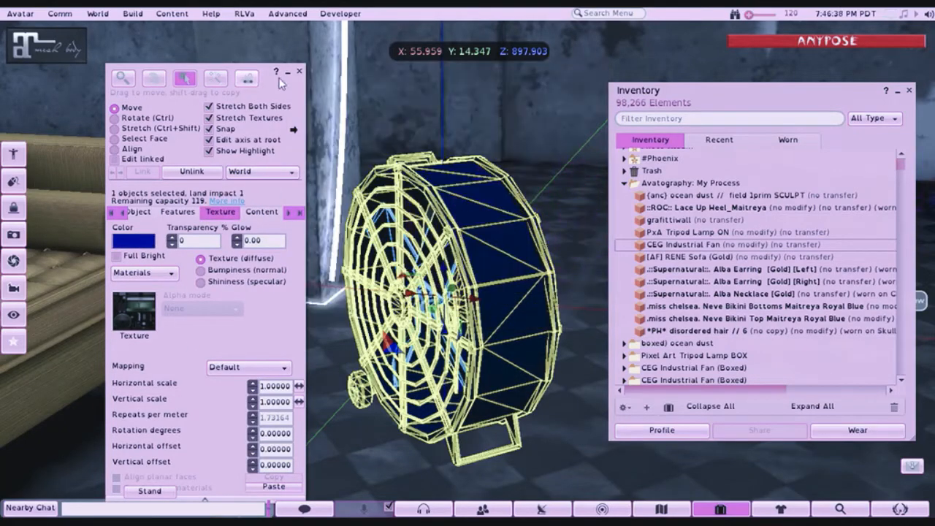
click(299, 73)
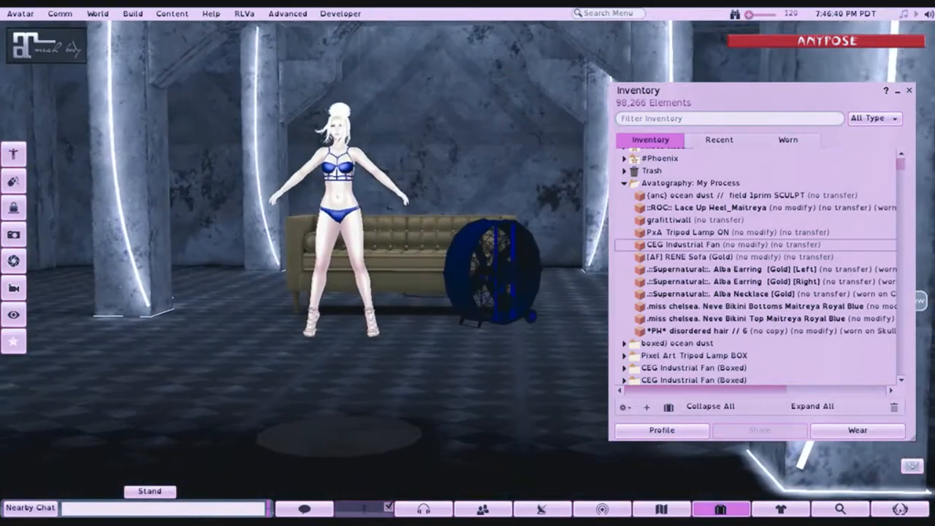
- Reset the industrial fan's texture colour to white
drag(492, 273, 452, 202)
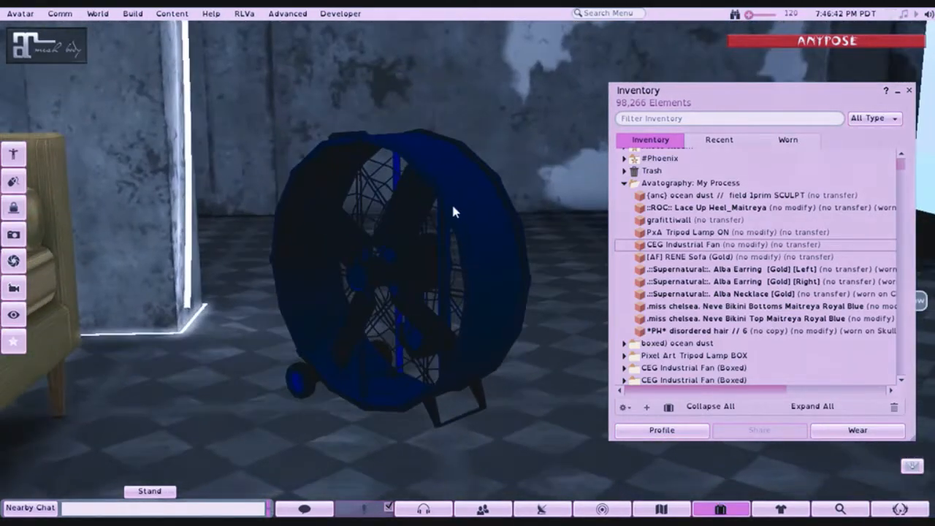
right_click(452, 183)
click(492, 221)
click(134, 240)
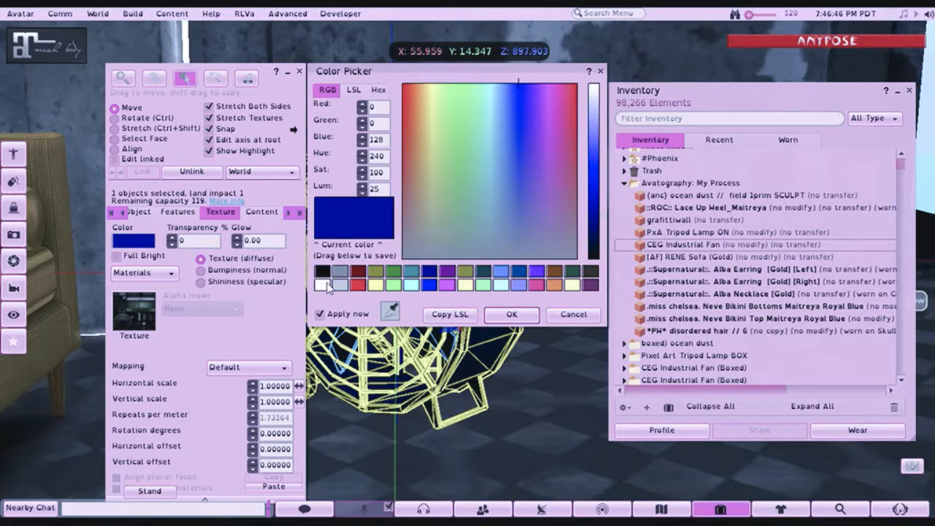
click(321, 285)
click(511, 314)
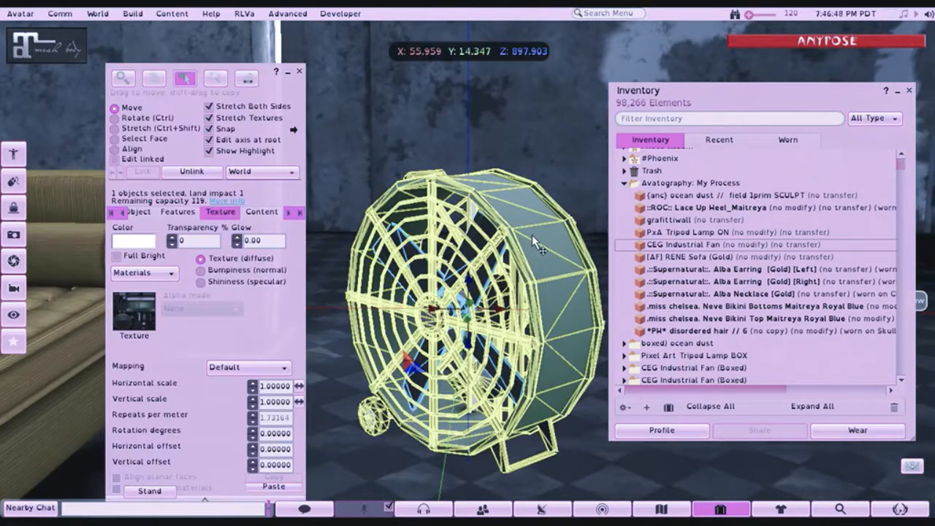
- Tint the industrial fan dark blue (RGB 0, 0, 128) in Select Face mode and finish editing it
click(115, 139)
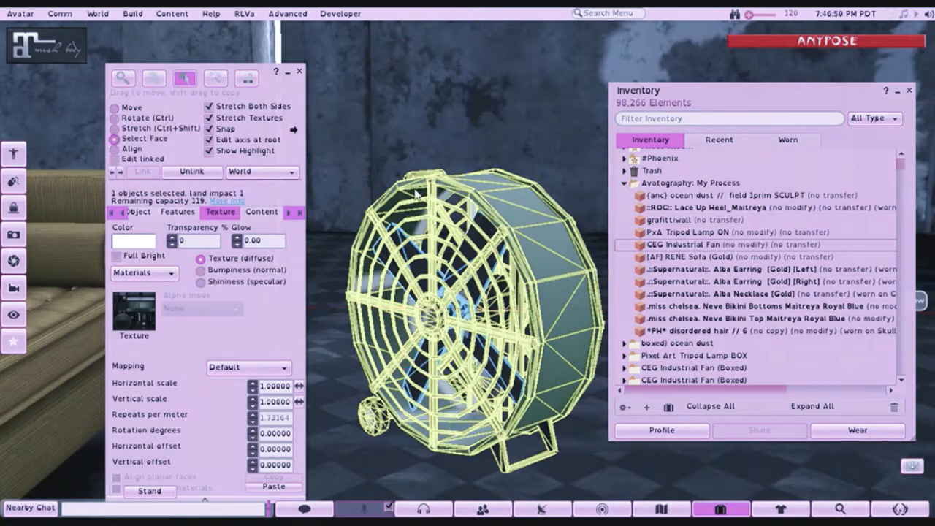
click(134, 240)
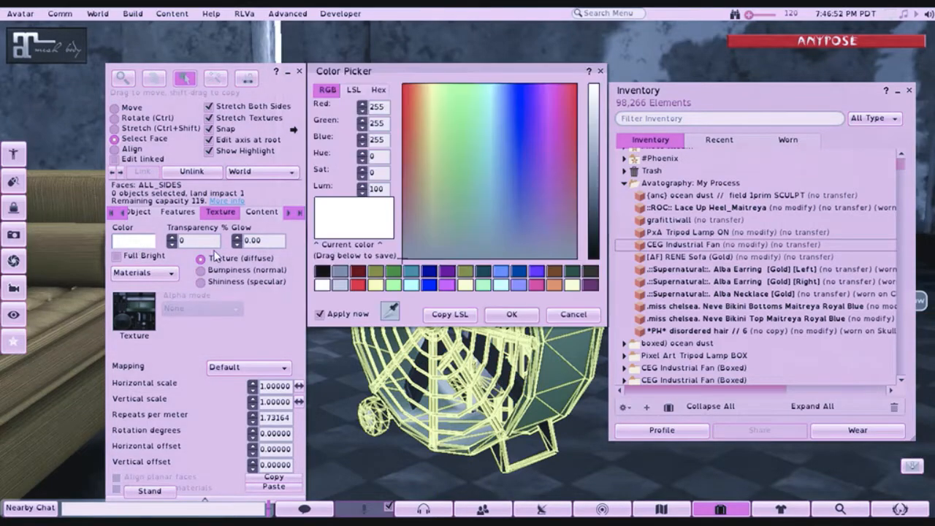
click(431, 280)
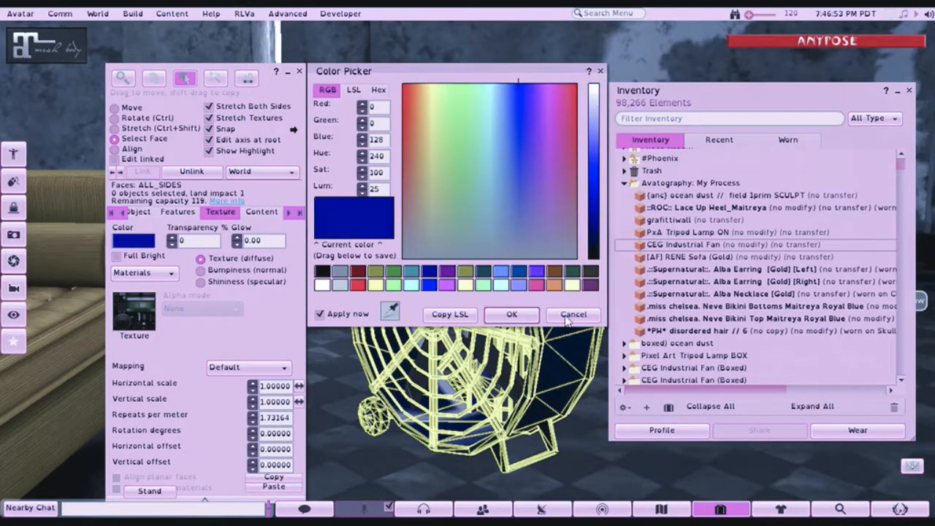
click(510, 314)
click(300, 72)
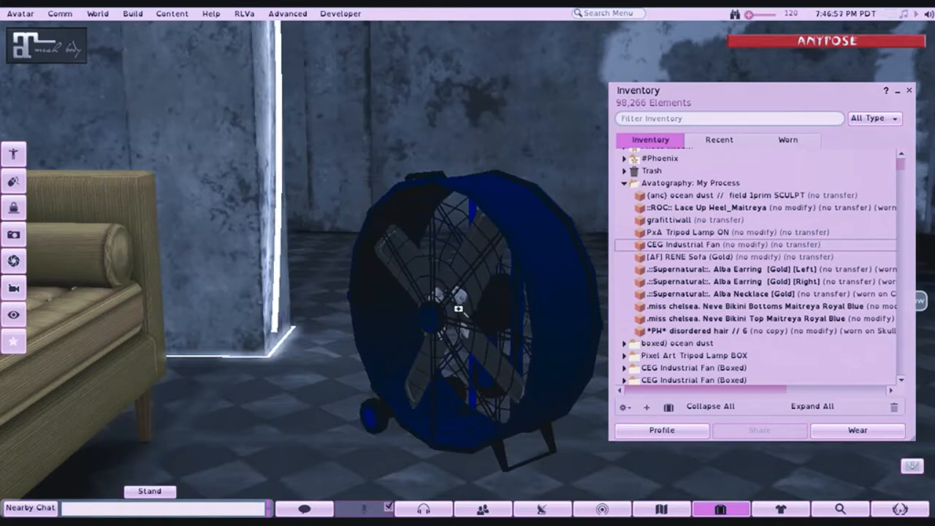
- Rez the PxA Tripod Lamp ON in front of the backdrop and open it for editing
drag(458, 308, 526, 351)
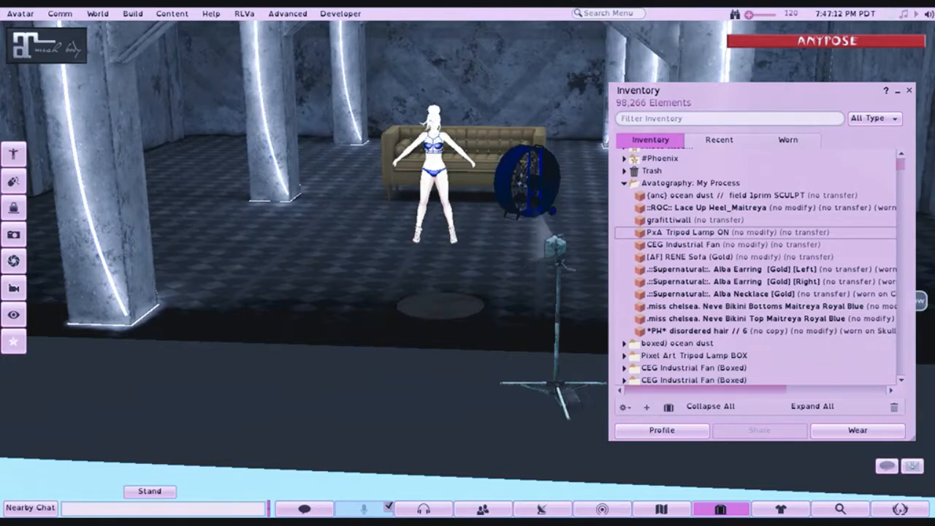
drag(555, 247, 599, 245)
right_click(479, 288)
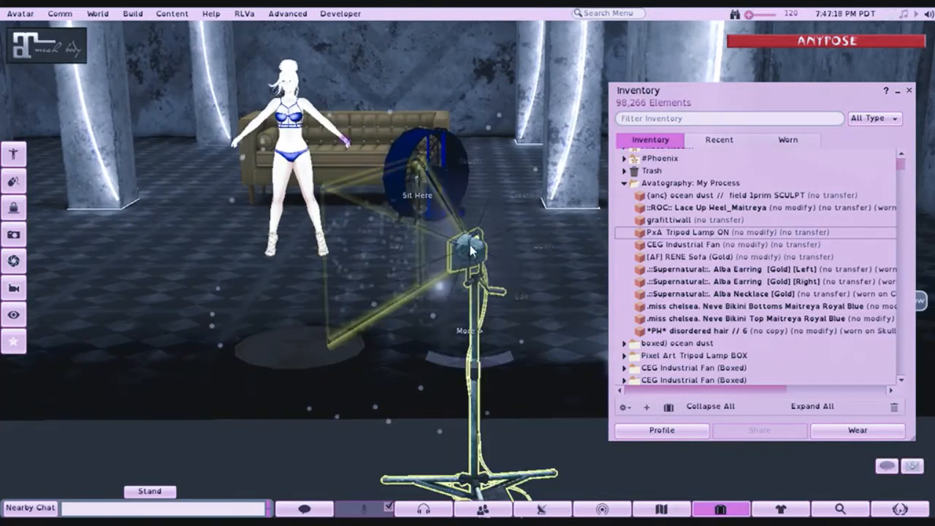
click(492, 282)
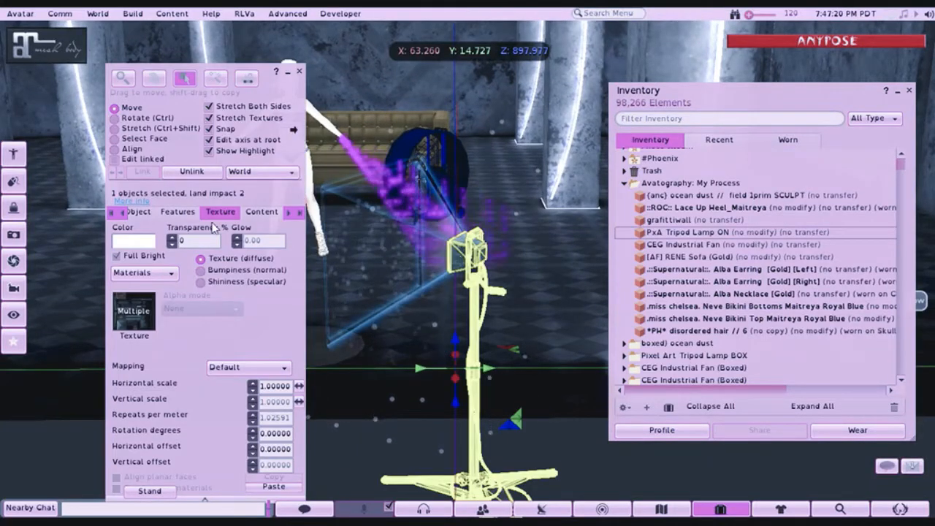
- Turn off the Light feature on the tripod lamp's beam part in Select Face mode and finish editing the lamp
click(177, 211)
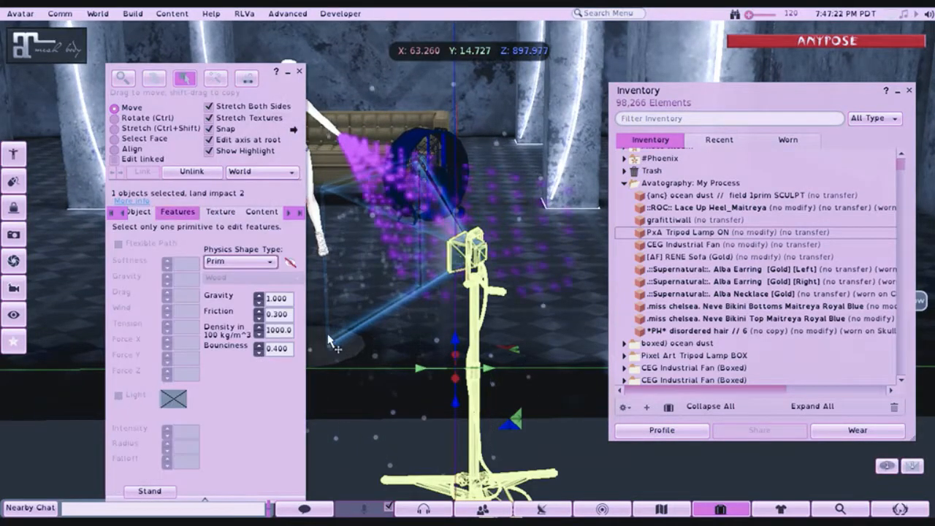
click(114, 138)
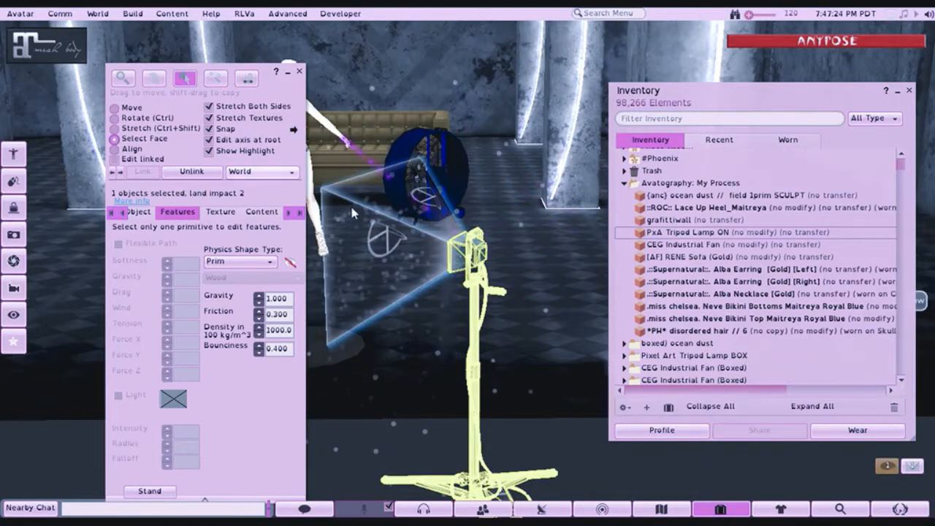
click(428, 231)
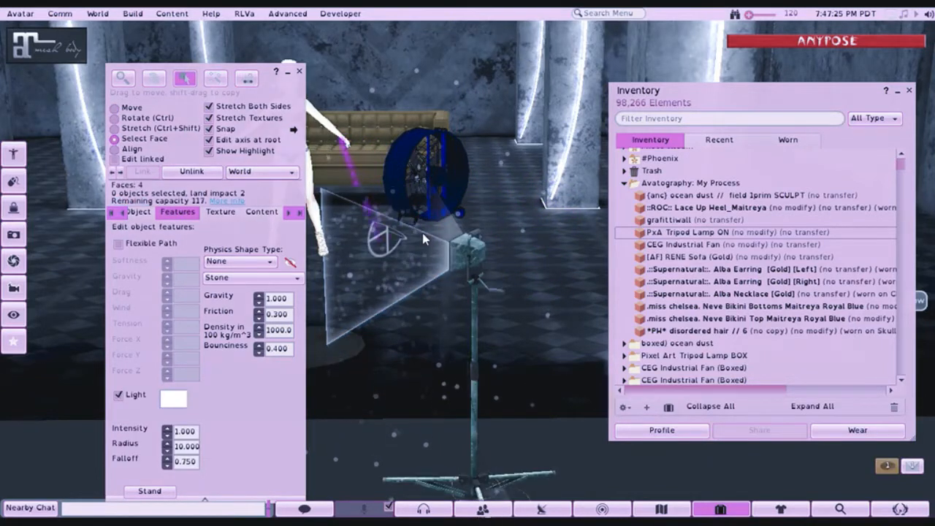
click(118, 395)
drag(466, 254, 364, 235)
click(365, 241)
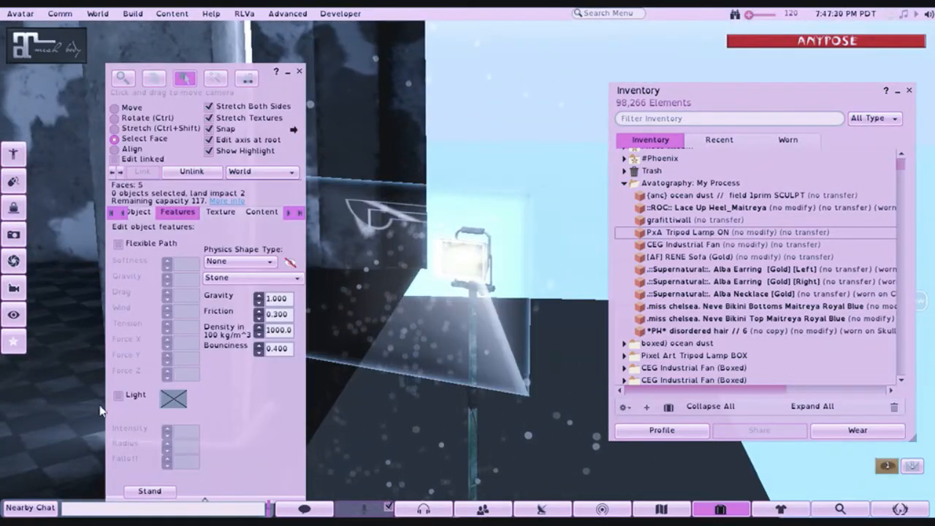
click(299, 74)
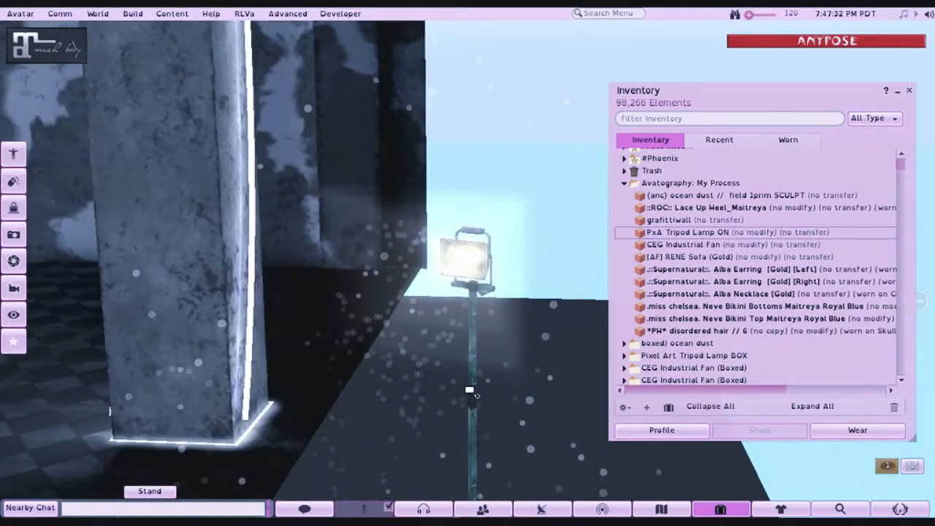
key(Escape)
drag(467, 253, 468, 268)
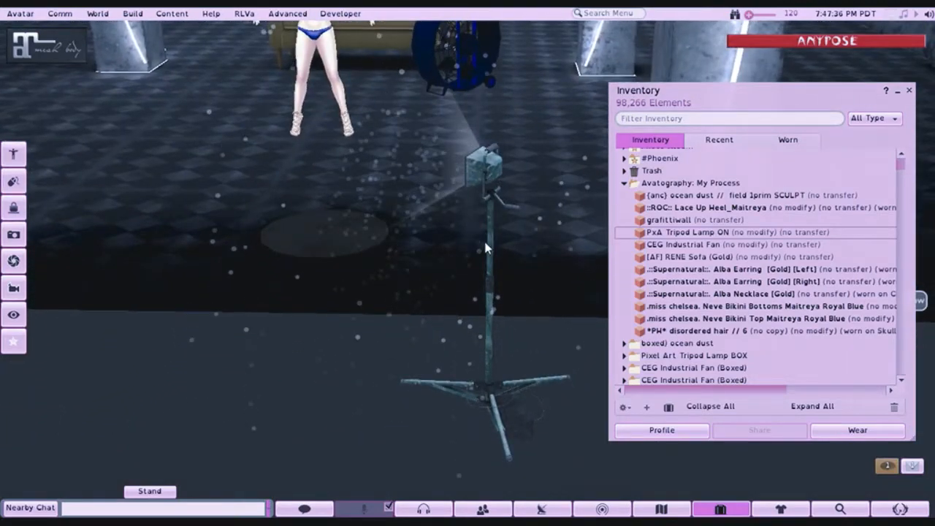
- Open the tripod lamp for editing and move it back from the front of the set towards the sofa
right_click(485, 239)
click(518, 286)
drag(484, 291, 483, 53)
key(Escape)
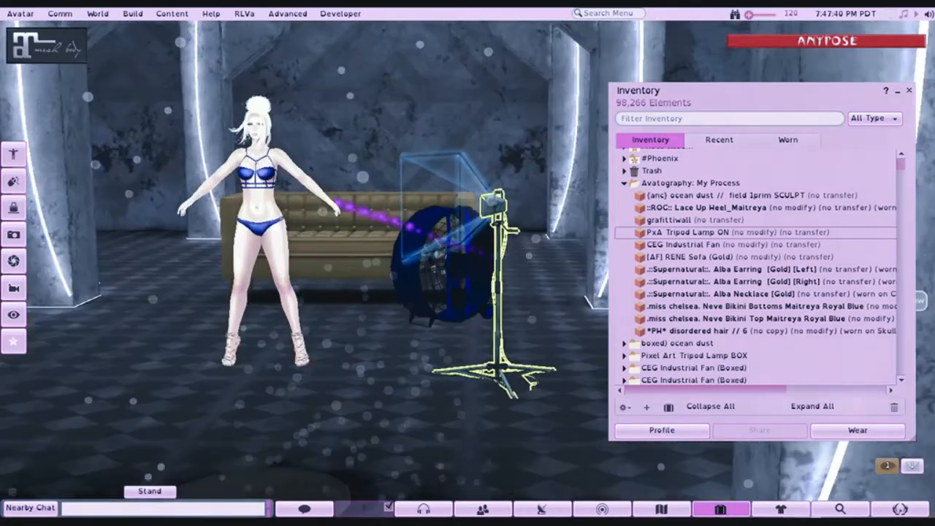
click(533, 298)
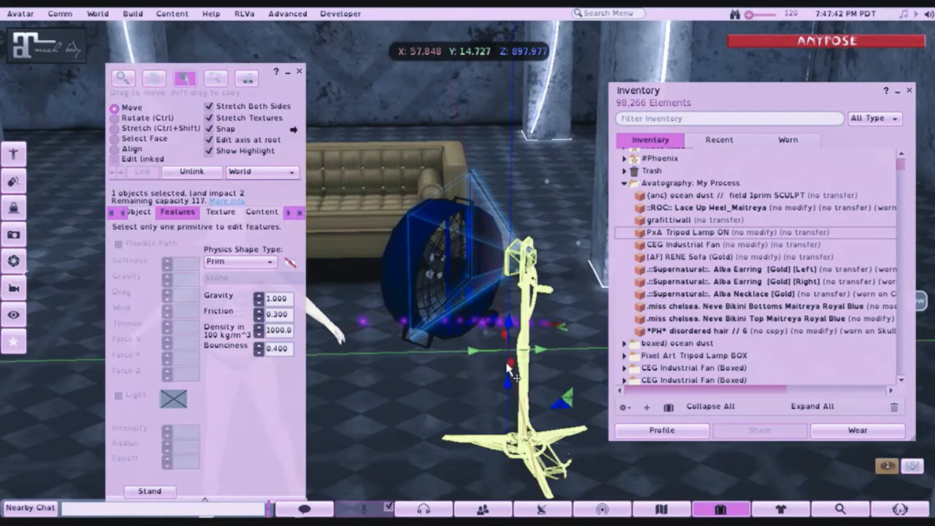
drag(510, 369, 387, 247)
- Rotate the tripod lamp about its vertical axis, position it in front of the sofa's left arm, and finish editing it
key(ctrl)
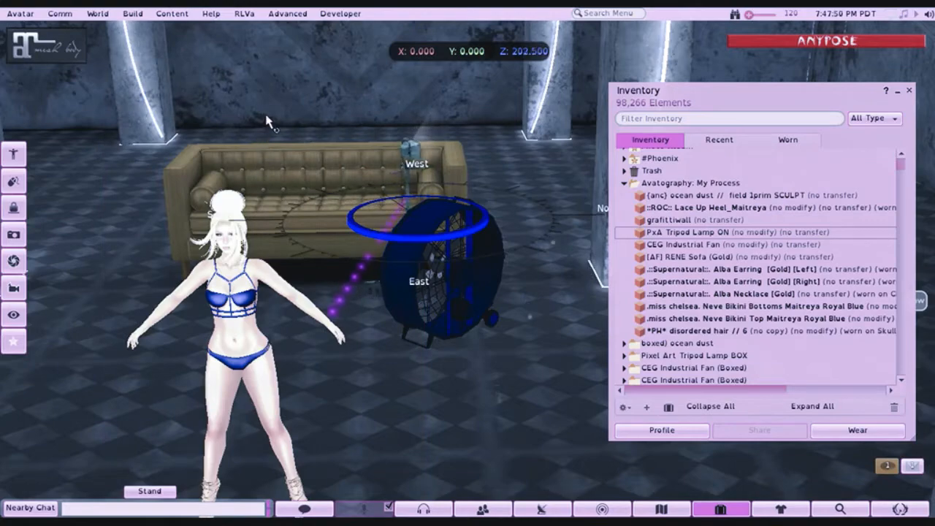
drag(267, 122, 363, 261)
drag(322, 165, 332, 104)
drag(347, 332, 431, 292)
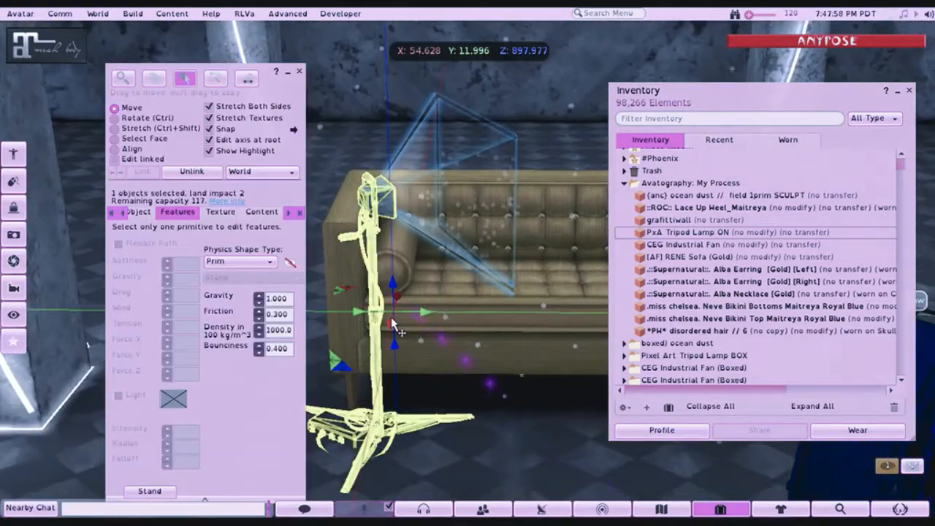
drag(393, 326, 383, 361)
click(299, 71)
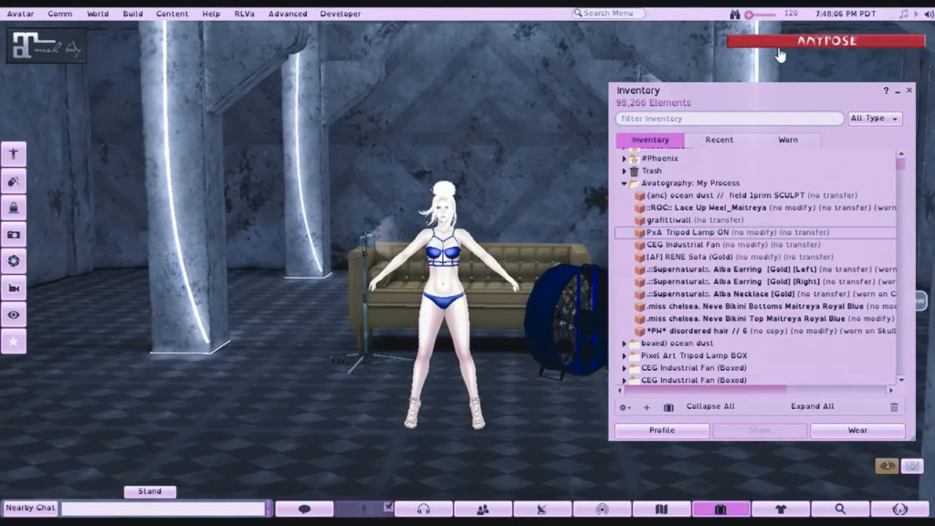
- Expand the AnyPose HUD, minimise the Inventory window and show all hidden pose stands
click(779, 47)
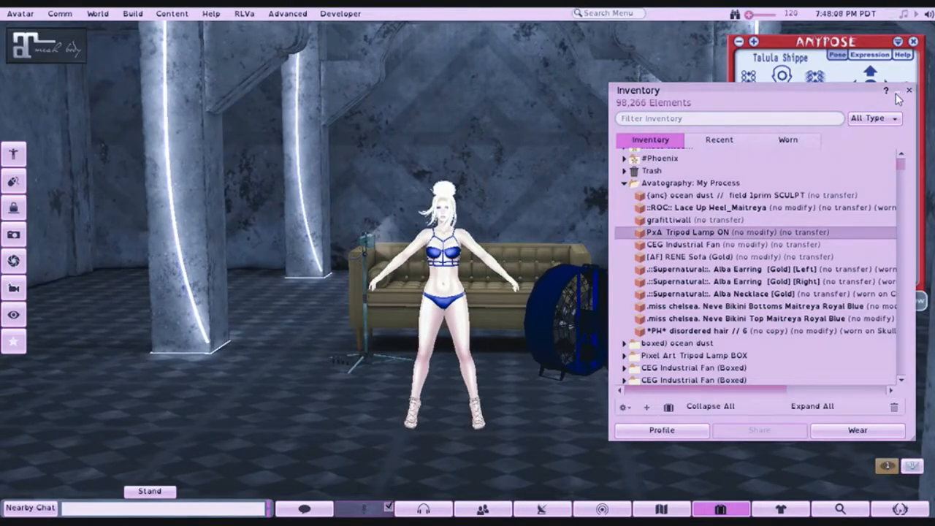
click(896, 91)
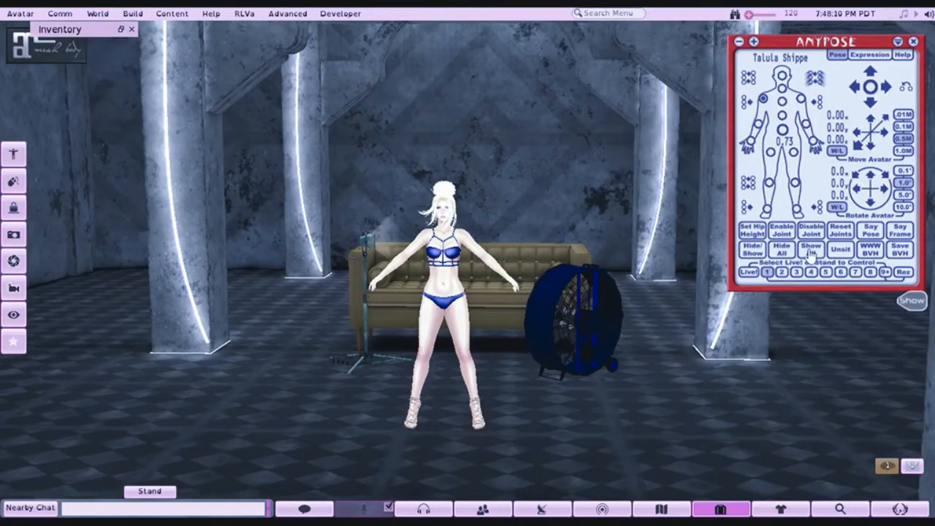
click(810, 252)
- Move the AnyPose stand with the avatar sideways out of the set to Y about 16.083, finish editing and collapse the HUD
right_click(436, 438)
click(468, 466)
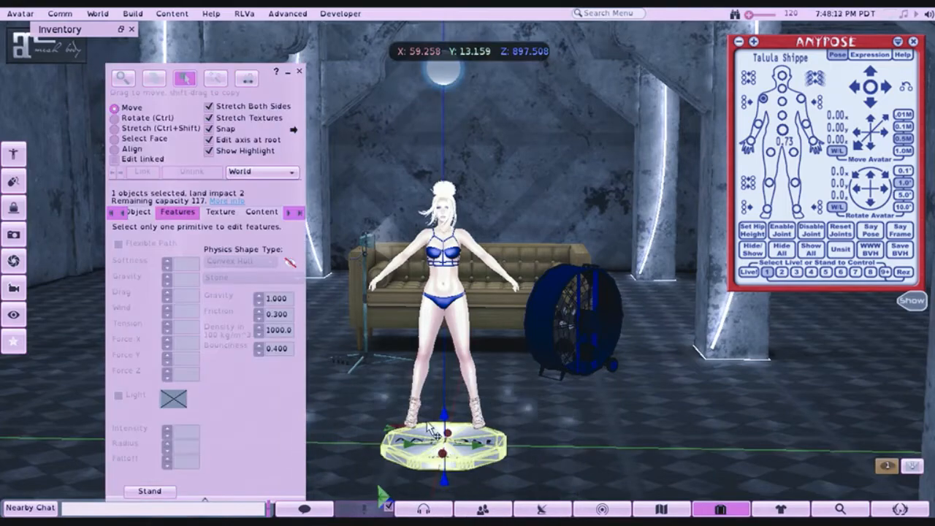
drag(480, 447, 869, 462)
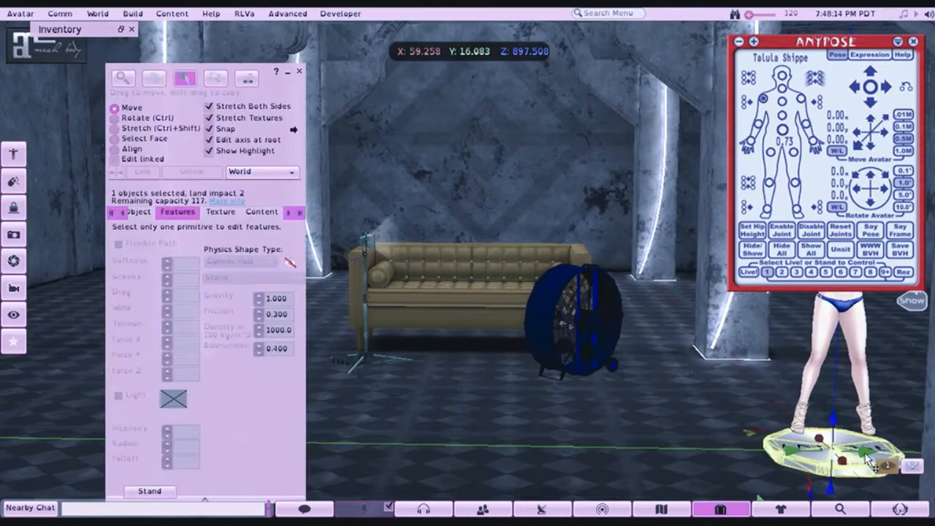
click(298, 70)
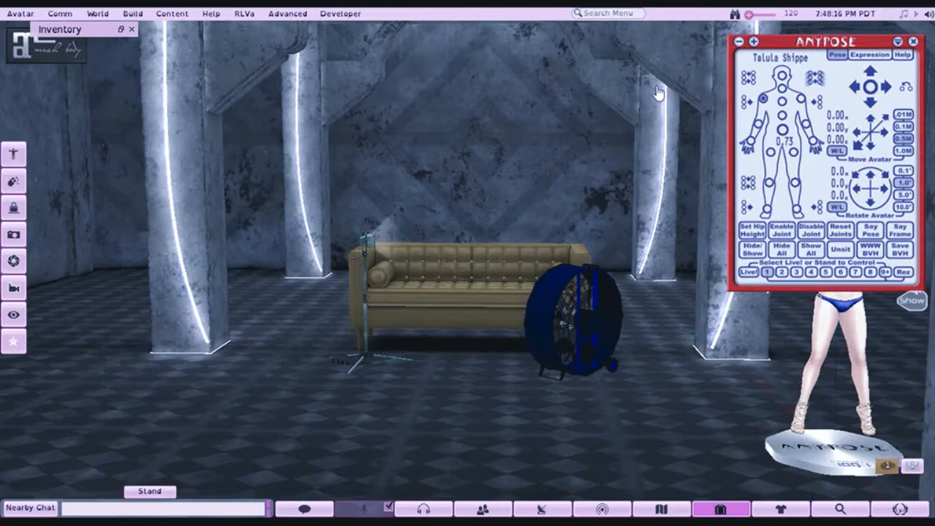
click(898, 42)
- Reopen the inventory and rez {anc} ocean dust // field 1prim SCULPT in the set in front of the sofa
alt+click(464, 275)
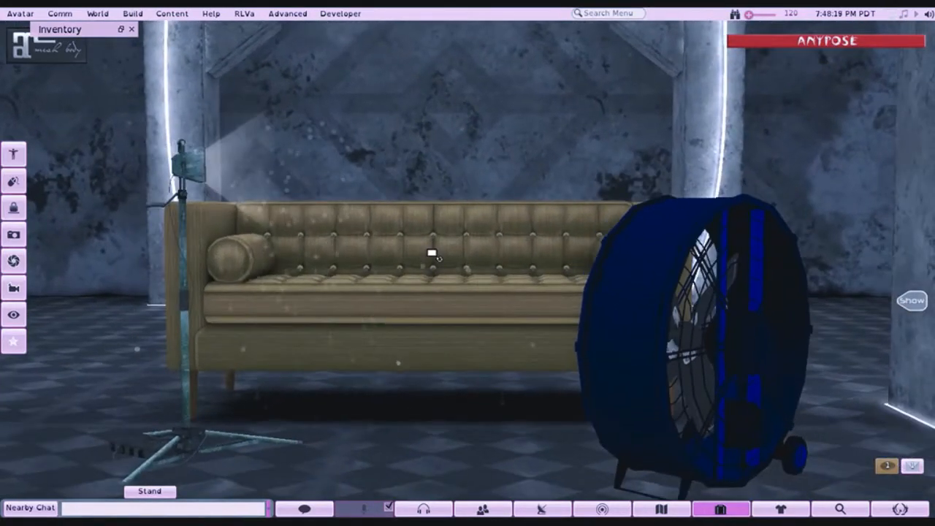
drag(432, 252, 464, 275)
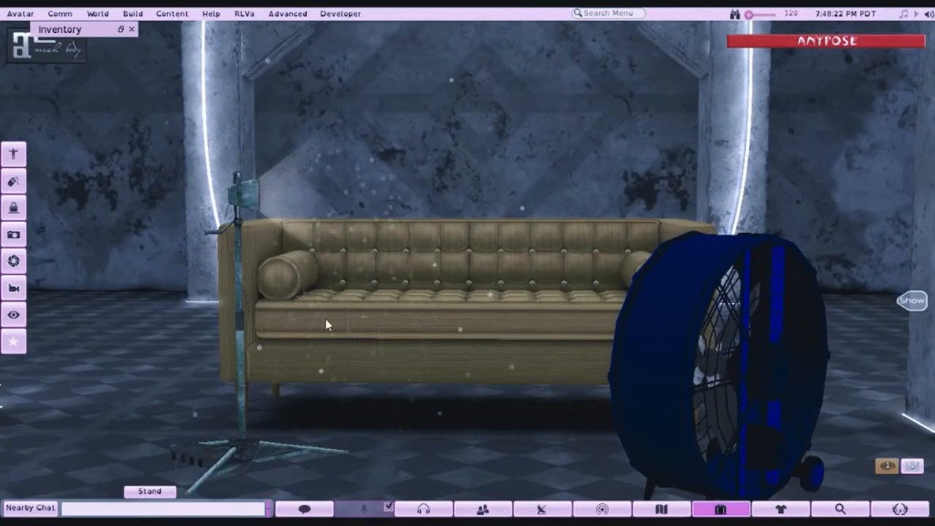
click(714, 510)
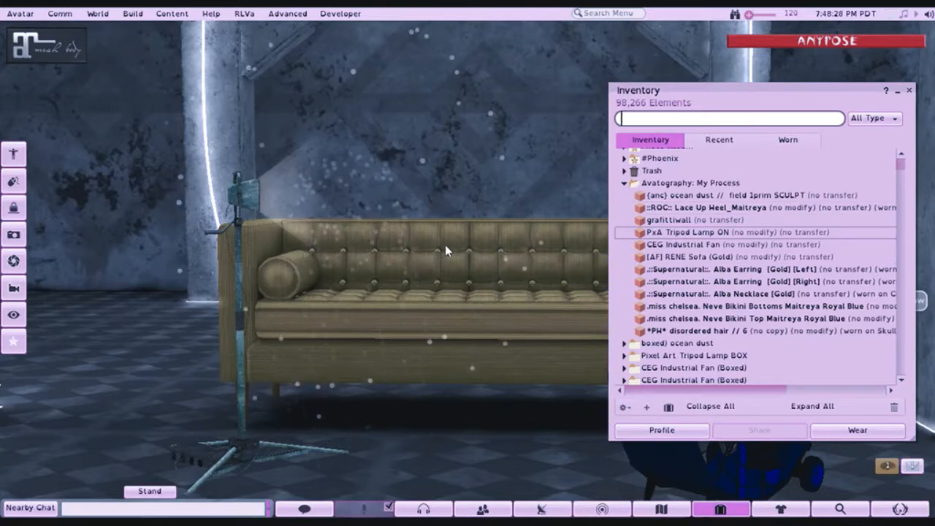
mouse_move(451, 238)
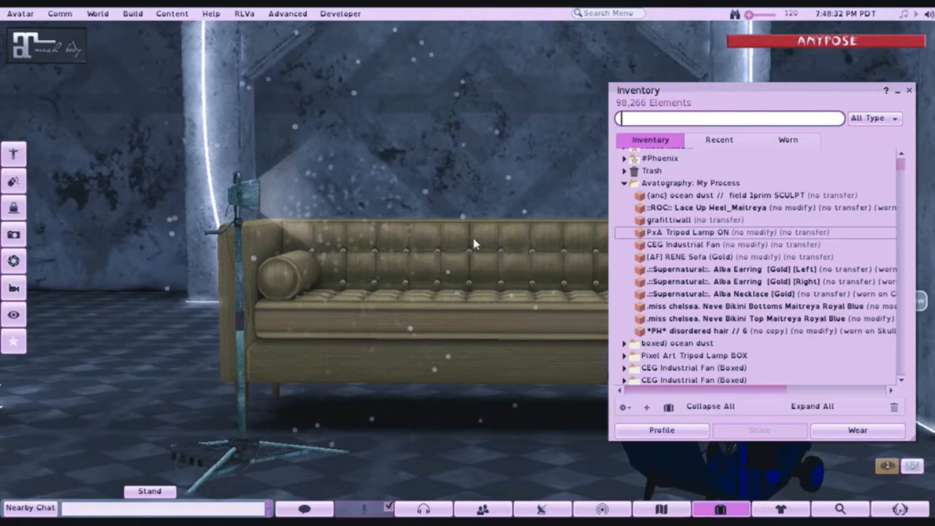
drag(492, 243, 503, 273)
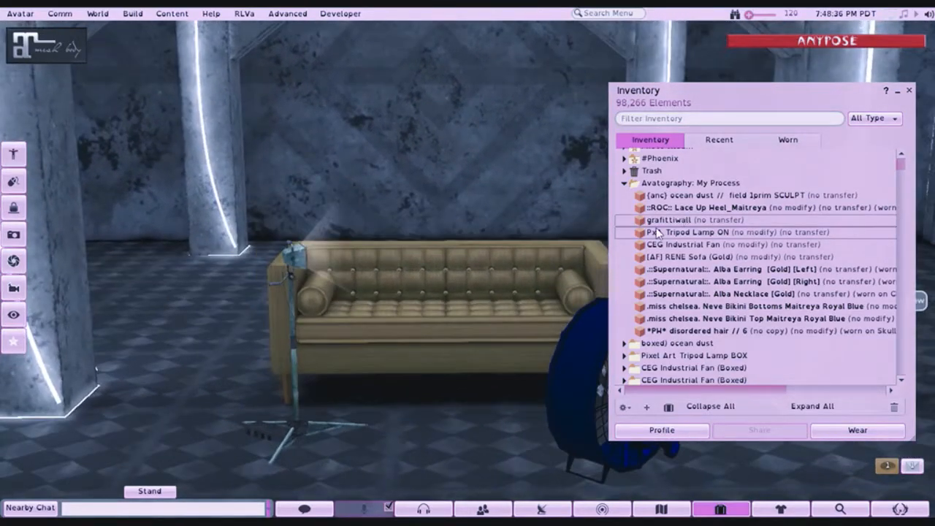
drag(480, 331, 479, 361)
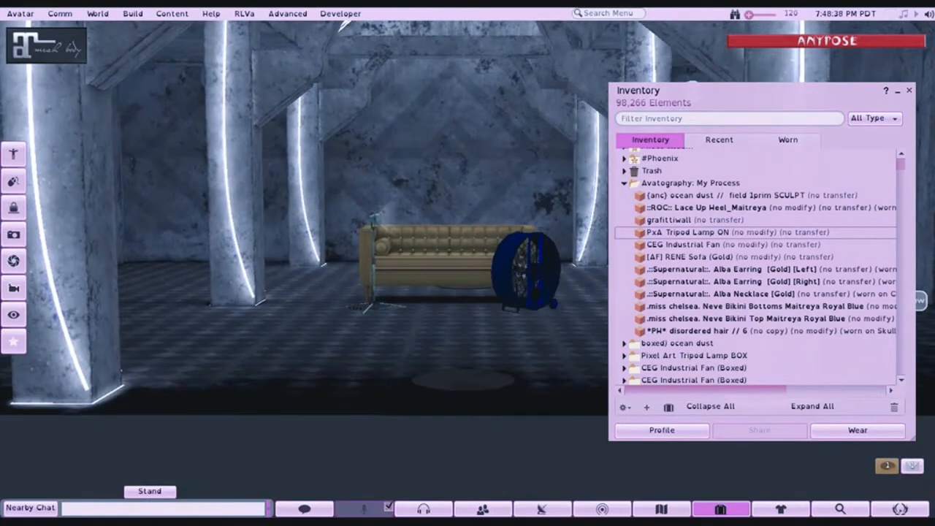
scroll(443, 233, down, 5)
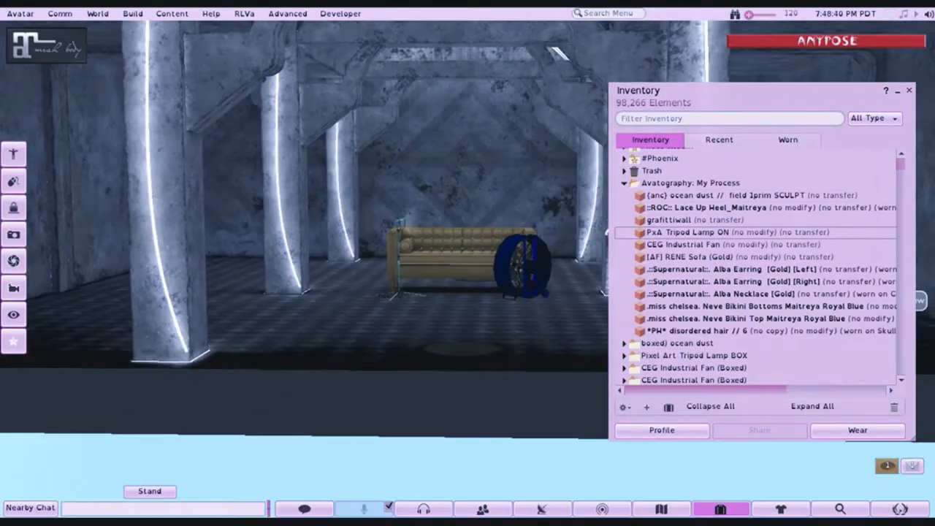
click(666, 196)
drag(666, 195, 451, 382)
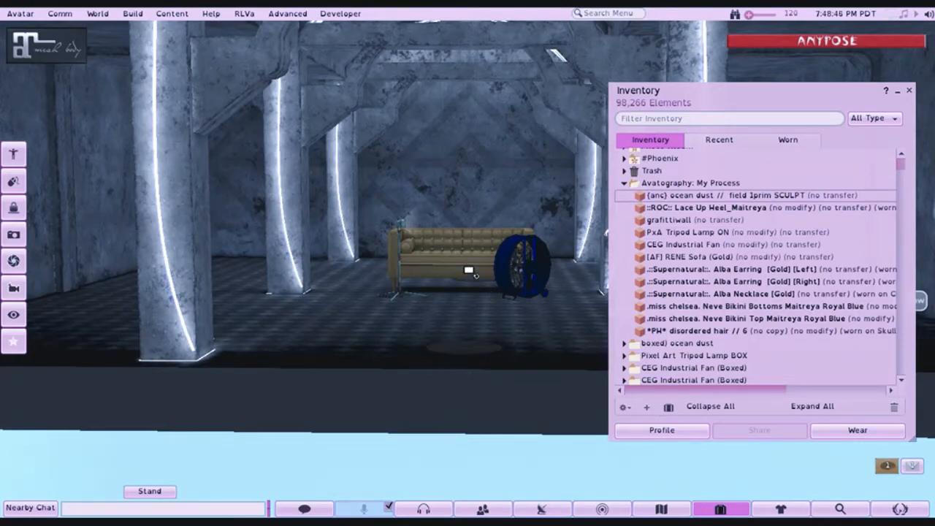
drag(469, 270, 638, 282)
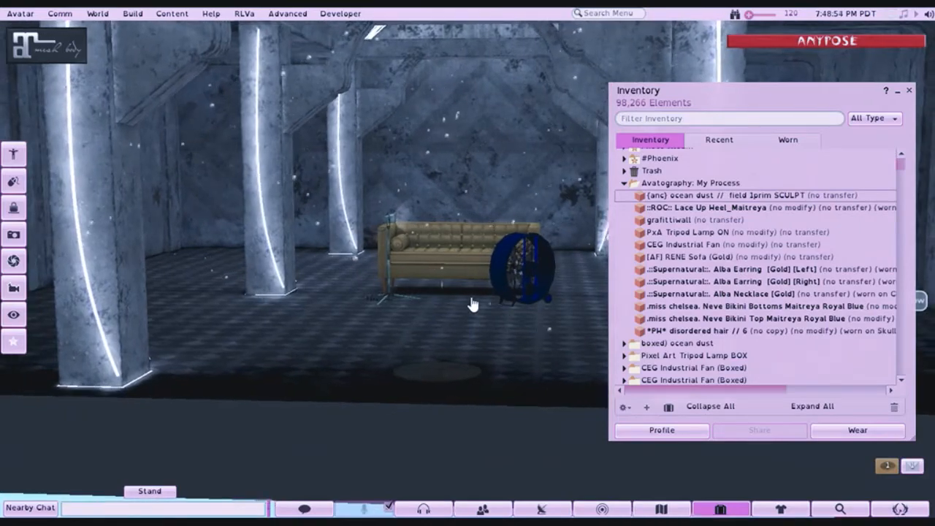
- Remove the scripts from the rezzed ocean dust field
right_click(538, 176)
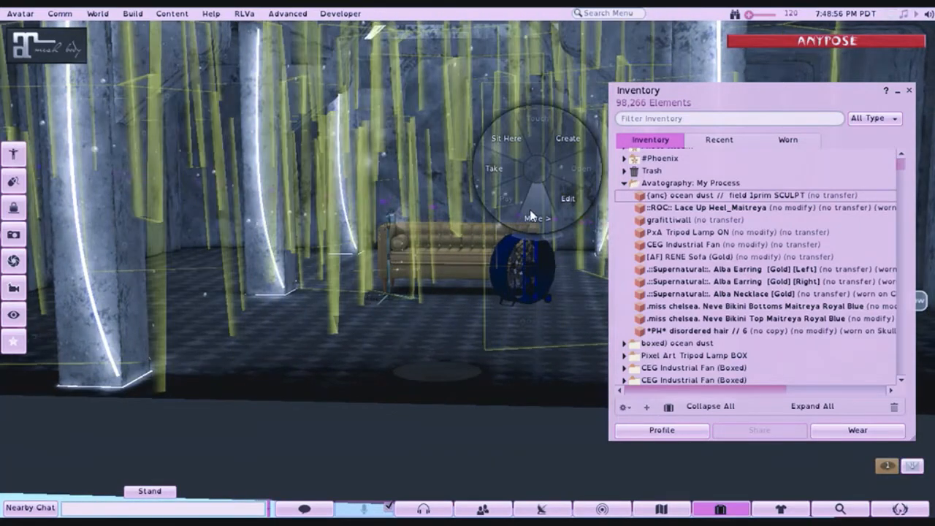
click(529, 219)
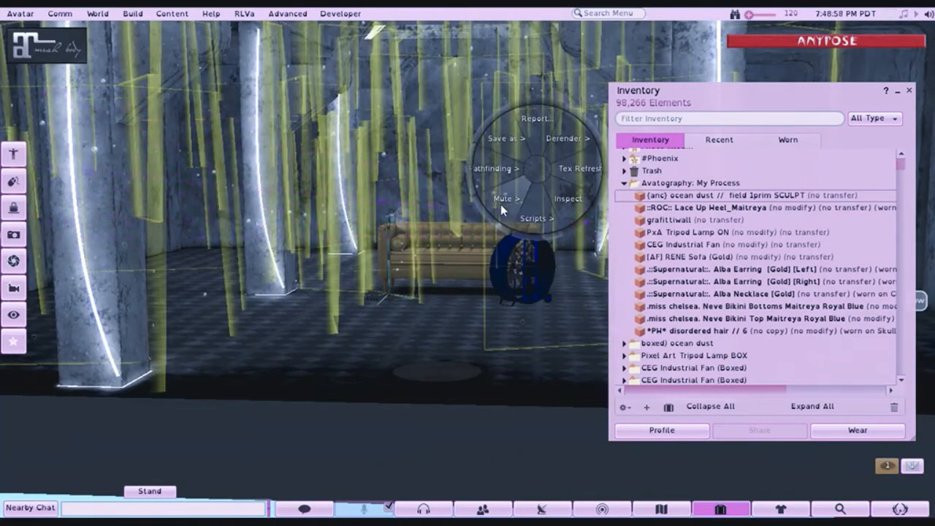
click(536, 213)
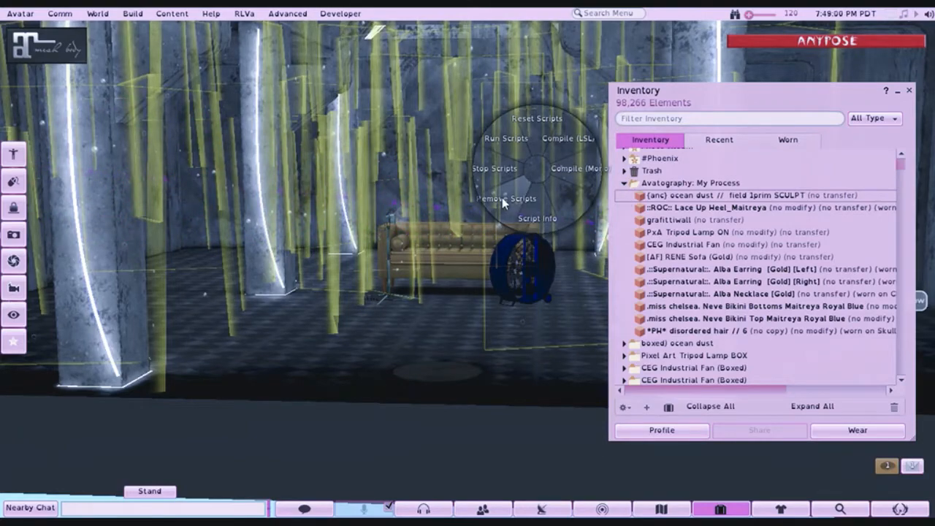
click(503, 200)
click(464, 281)
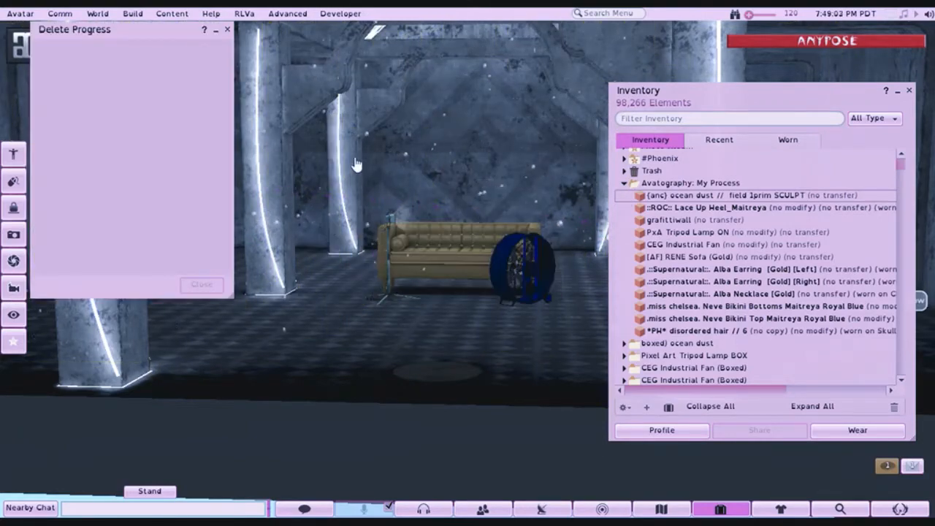
- Try to stop the scripts in the ocean dust field and close the script progress window
right_click(414, 163)
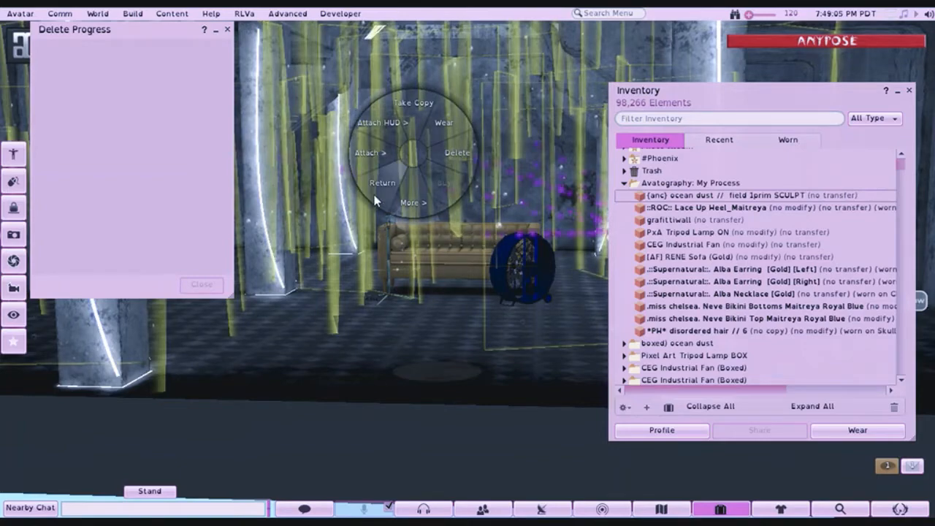
click(407, 200)
click(404, 201)
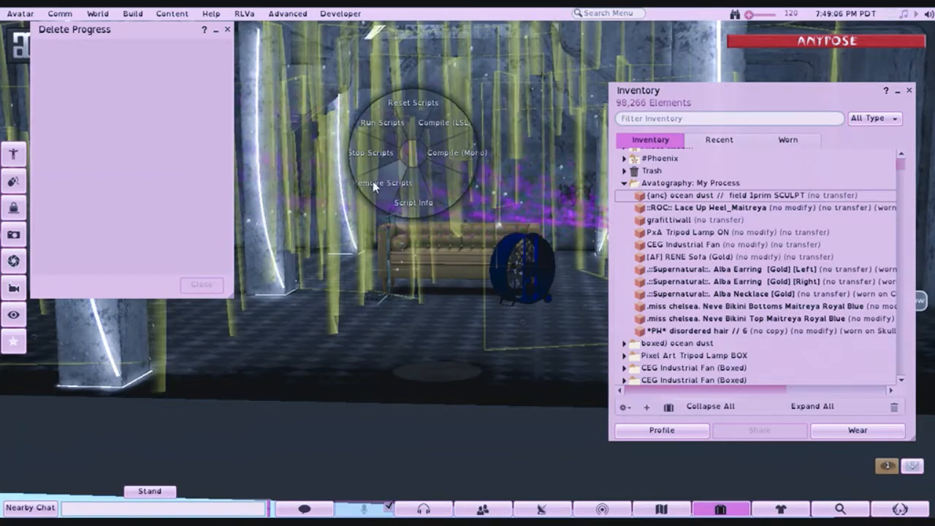
click(375, 165)
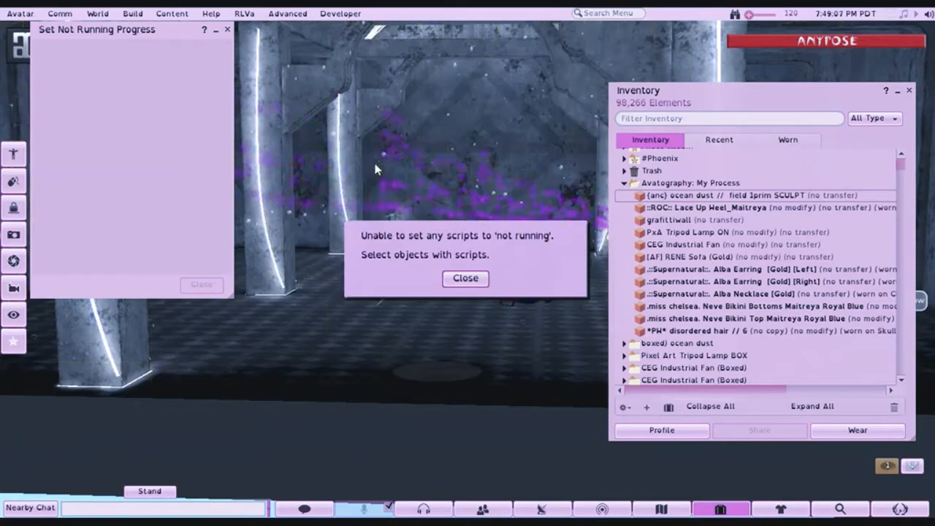
click(468, 281)
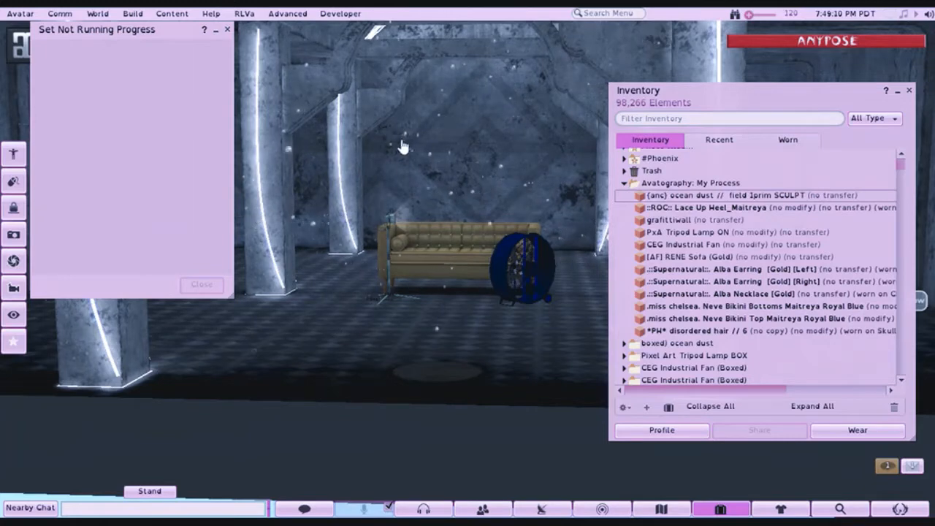
click(227, 29)
- Move the ocean dust field deeper into the set and lower, to X about 58.461 and Z about 899.057, and finish editing it
drag(409, 270, 388, 260)
right_click(403, 235)
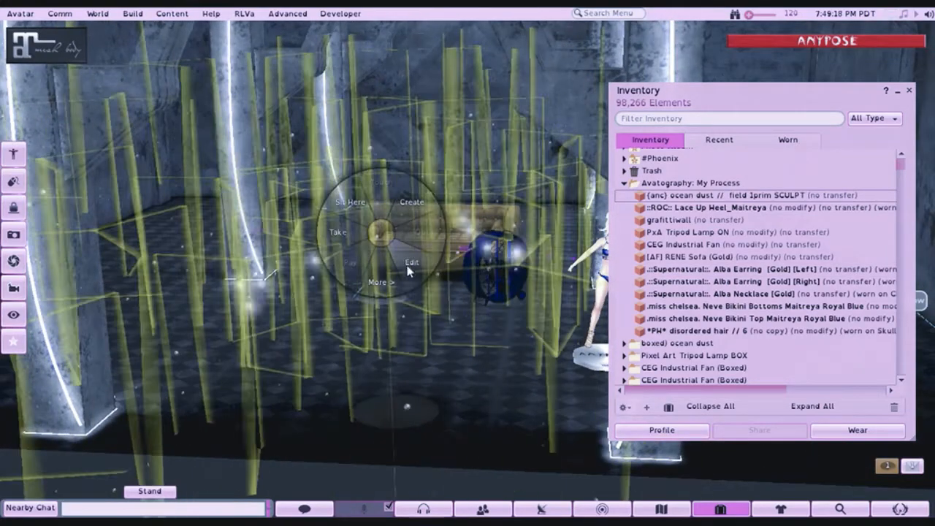
click(410, 276)
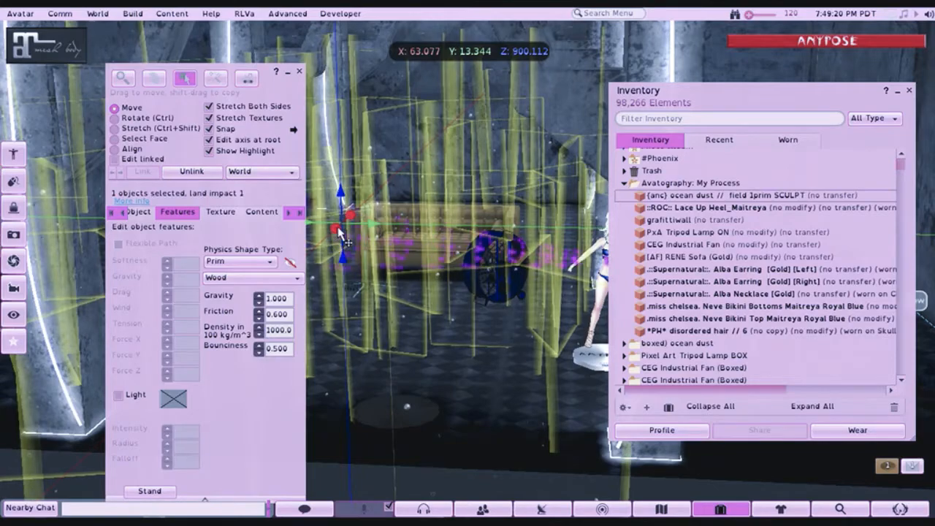
drag(351, 215, 368, 198)
drag(428, 244, 417, 284)
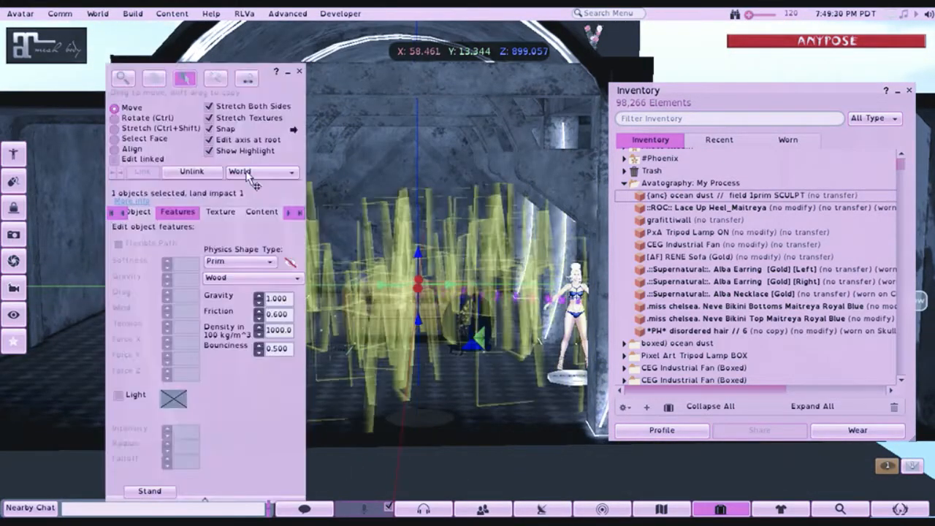
click(299, 73)
- Expand the boxed) ocean dust inventory folder and delete the placed ocean dust field from the set
drag(422, 322, 407, 274)
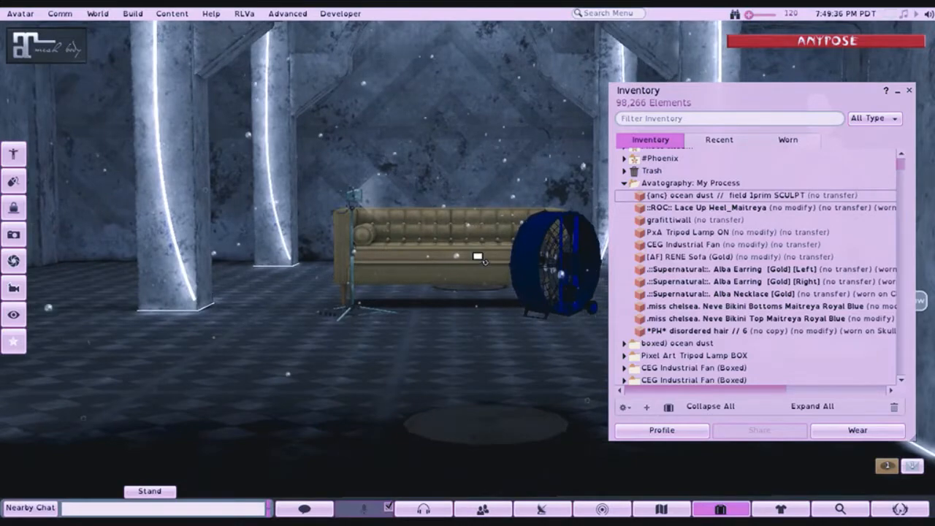
drag(478, 257, 468, 272)
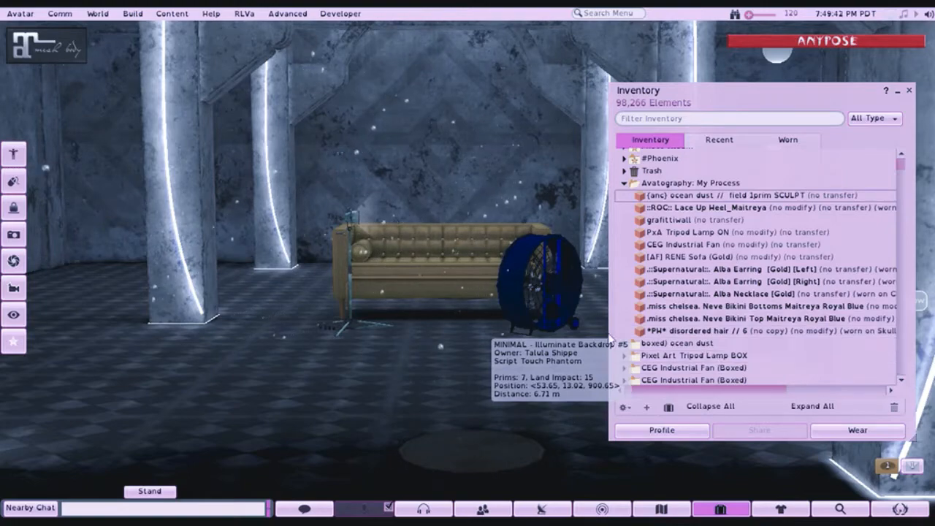
click(624, 342)
scroll(478, 358, down, 3)
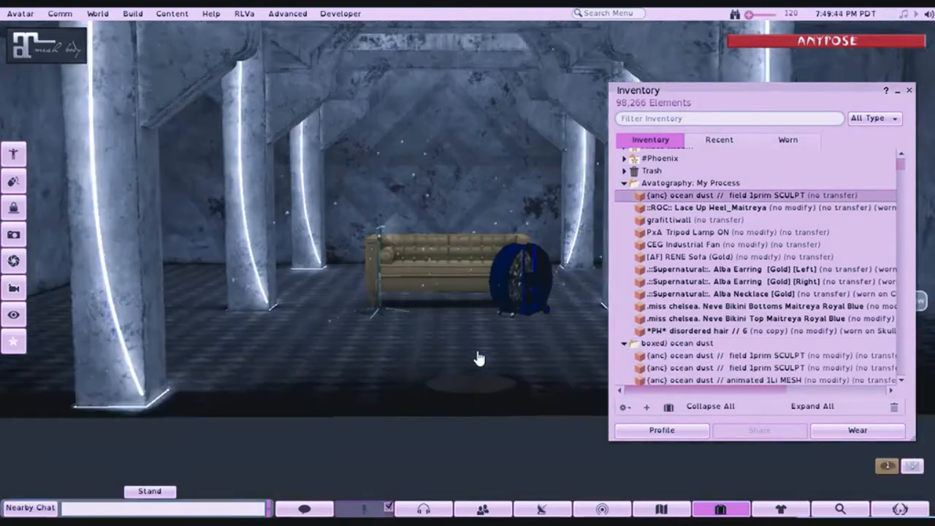
scroll(478, 358, down, 2)
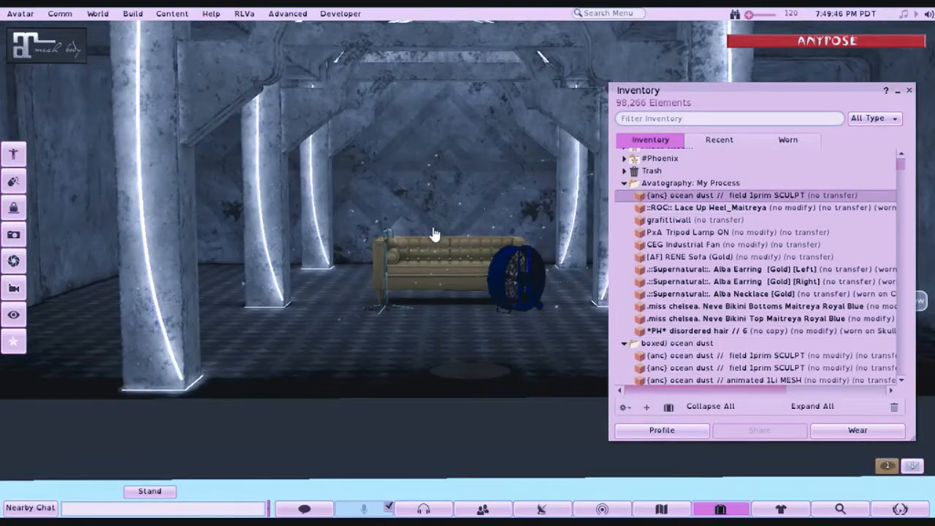
right_click(469, 208)
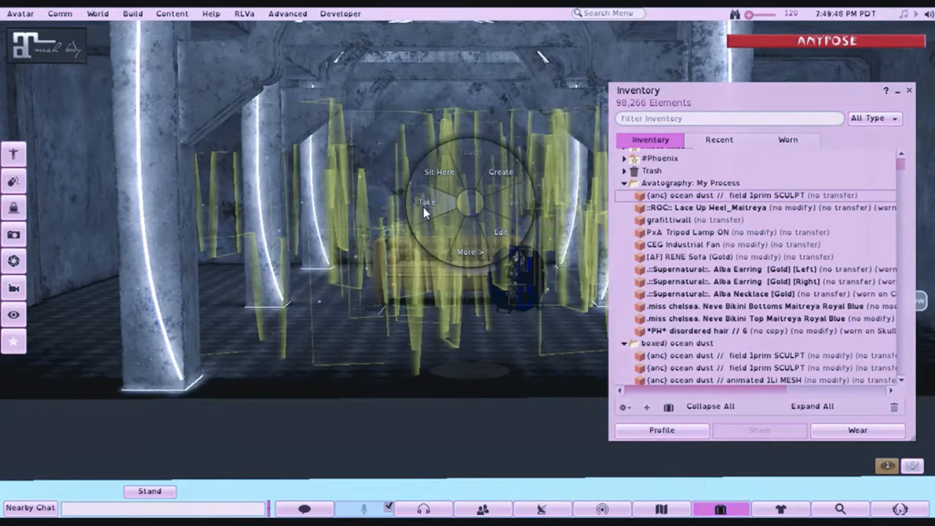
click(467, 252)
click(514, 206)
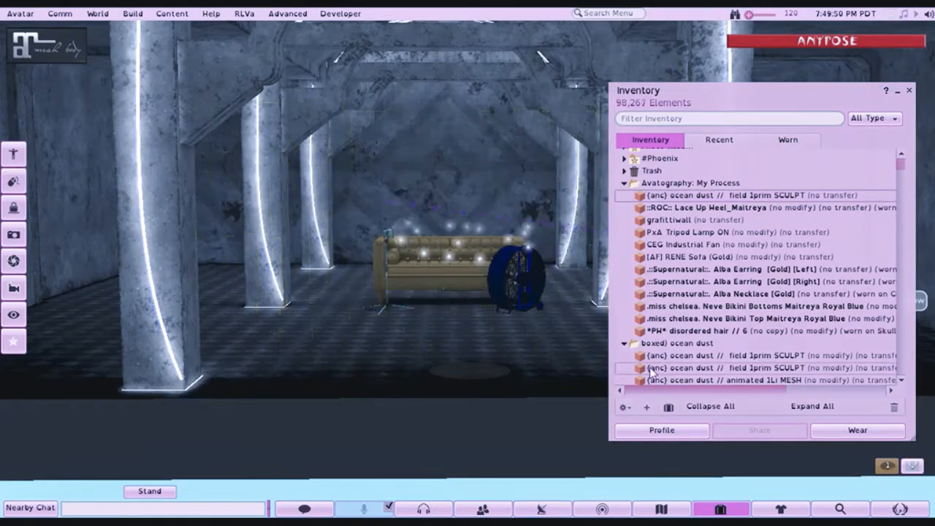
- Rez the second {anc} ocean dust // field 1prim SCULPT from the boxed folder, set its speed to stop and dismiss its menu
drag(660, 369, 439, 415)
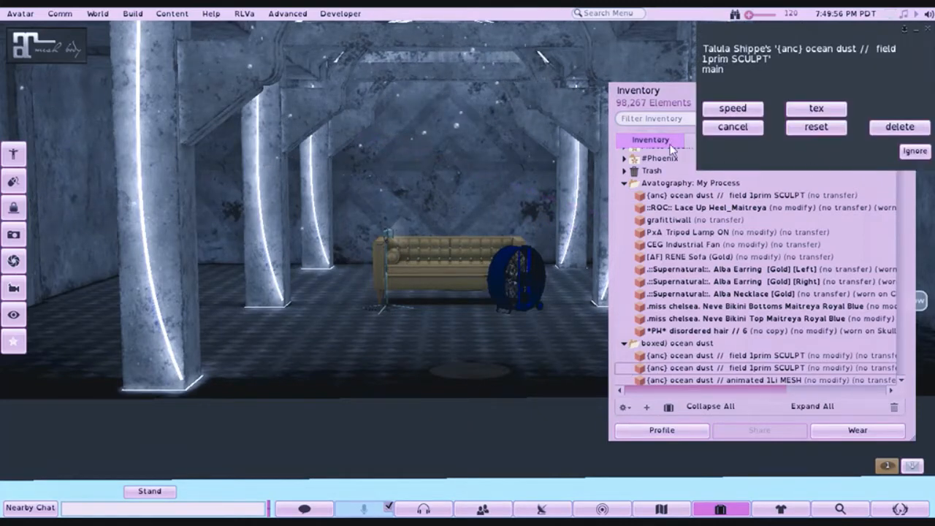
click(721, 110)
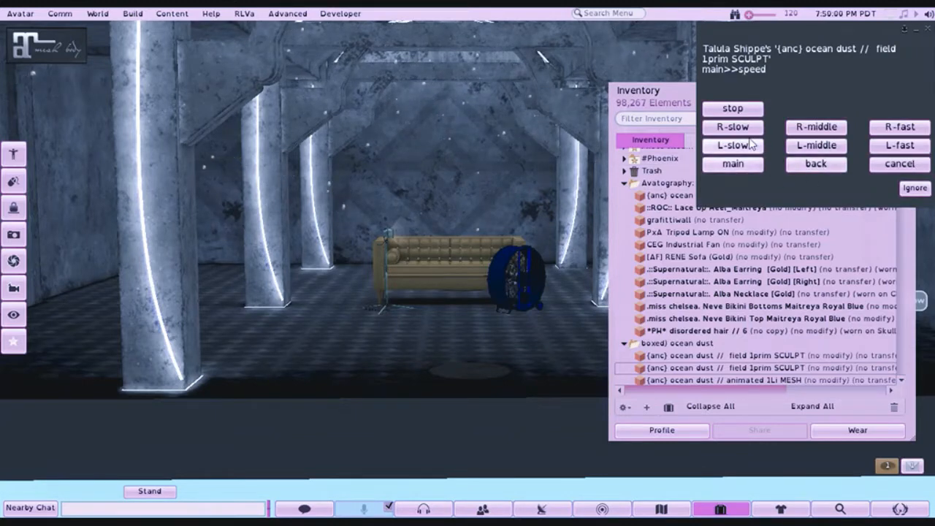
click(732, 108)
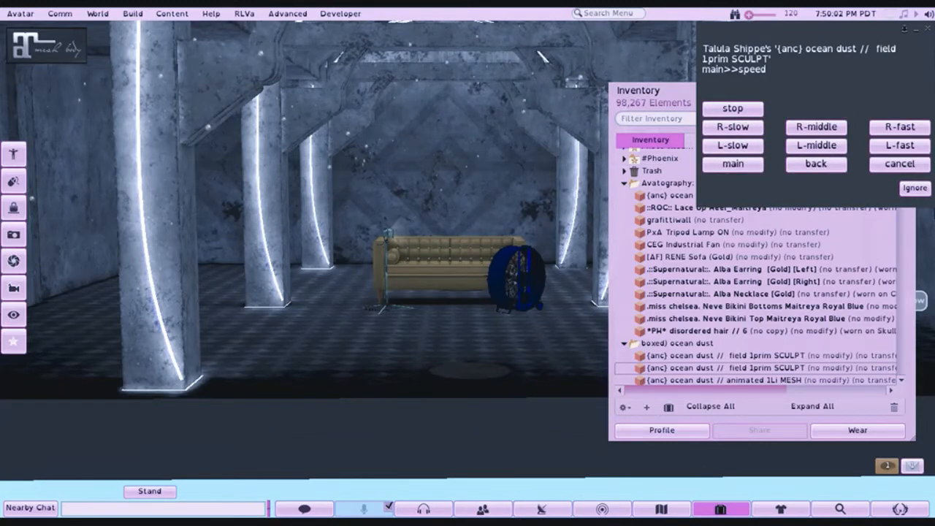
click(914, 190)
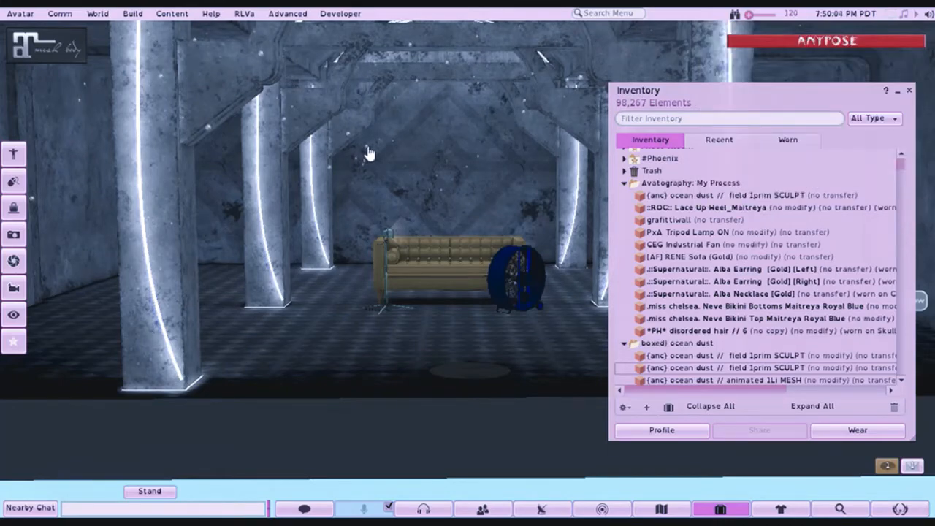
- Move the new ocean dust field down in front of the sofa, to X 61.104, Y 13.482, Z 899.304, and finish editing it
right_click(355, 124)
click(412, 98)
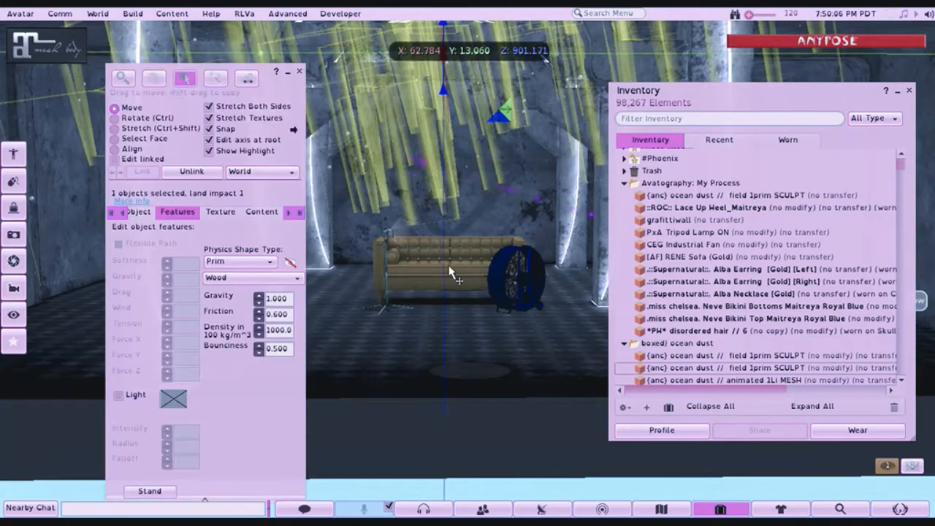
drag(466, 252, 466, 287)
drag(487, 124, 500, 134)
drag(444, 149, 503, 263)
drag(447, 290, 467, 226)
drag(445, 150, 443, 125)
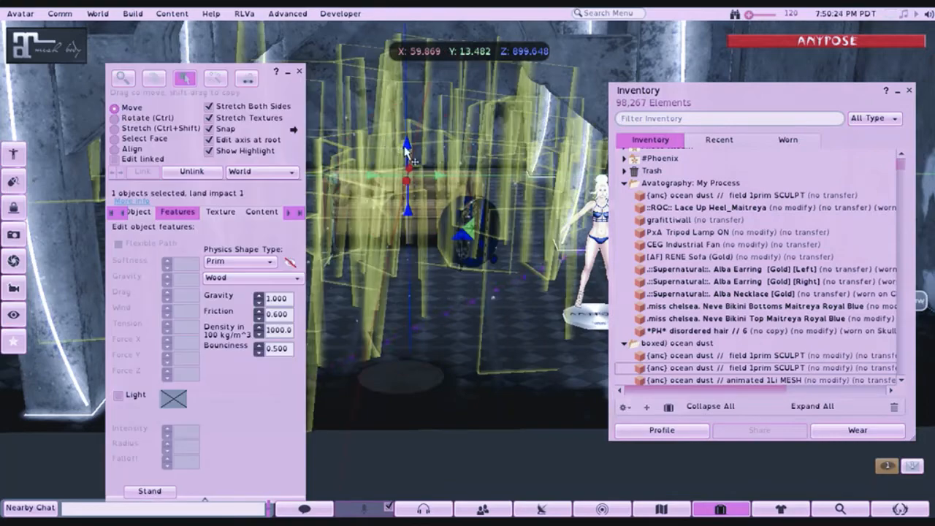
drag(408, 151, 396, 233)
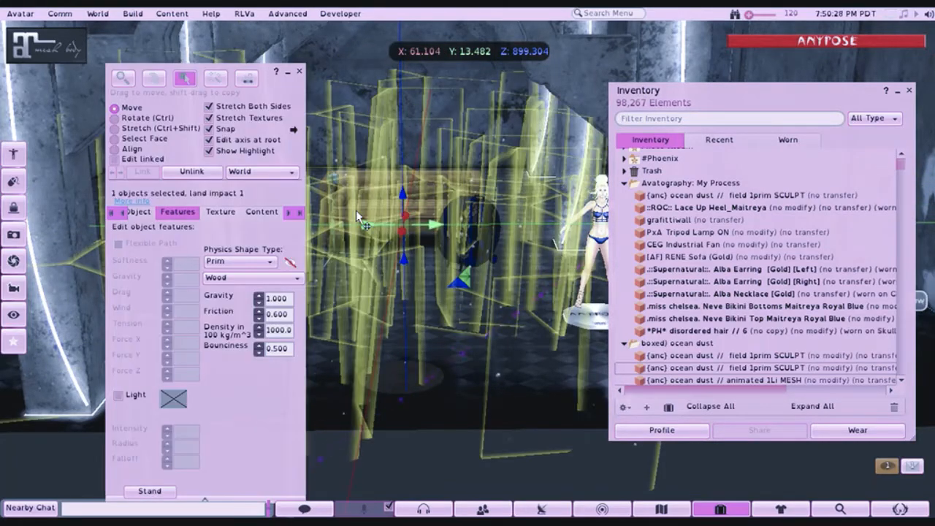
click(299, 71)
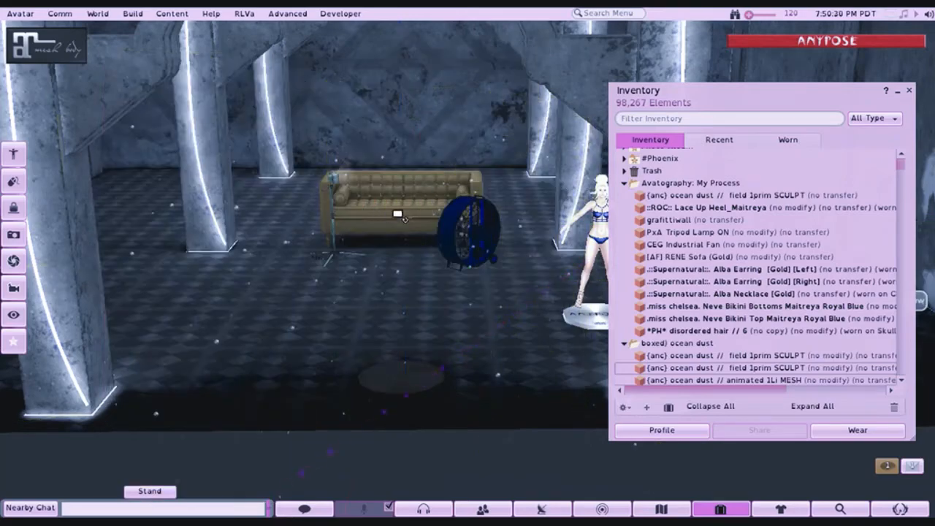
- Close the inventory and examine the set, the floating dust and the avatar from several angles
mouse_move(397, 213)
mouse_down()
mouse_move(396, 172)
mouse_move(400, 212)
mouse_move(420, 210)
mouse_move(387, 211)
mouse_move(398, 198)
mouse_move(409, 204)
mouse_move(395, 212)
mouse_up()
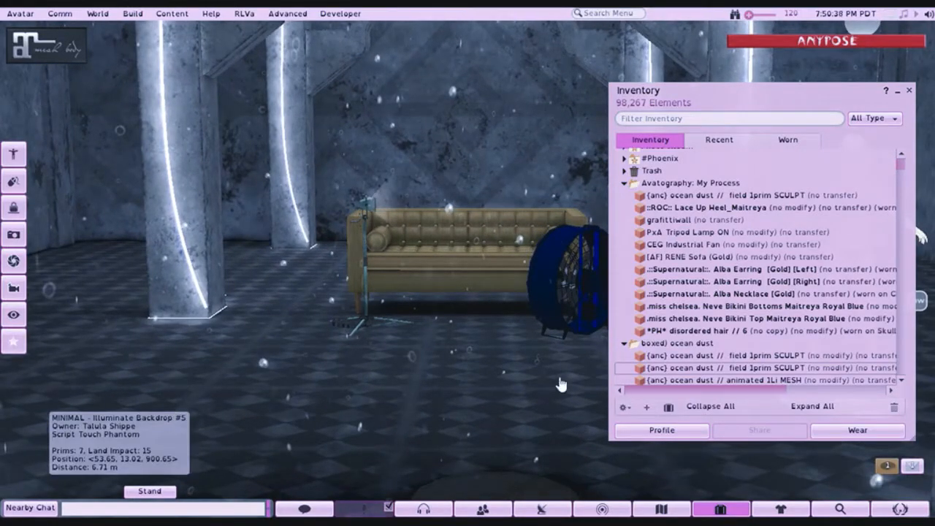
drag(436, 226, 249, 222)
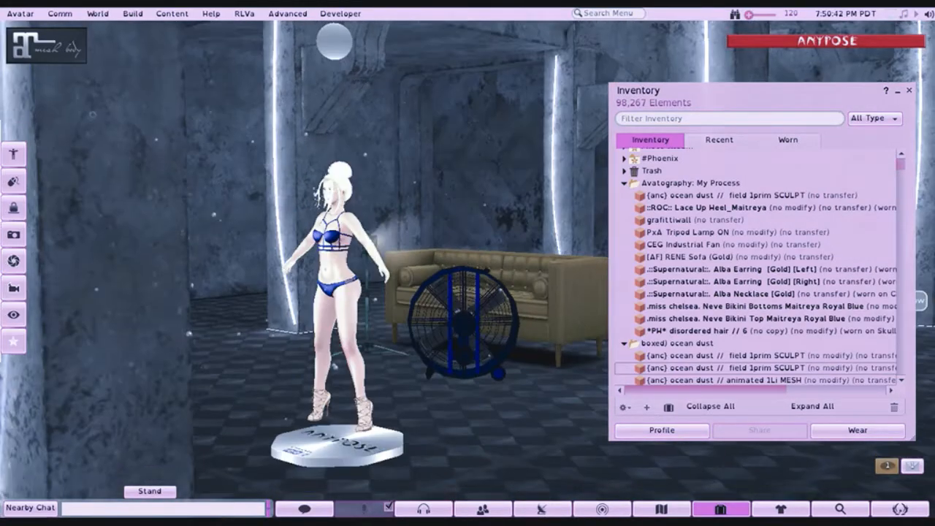
click(910, 93)
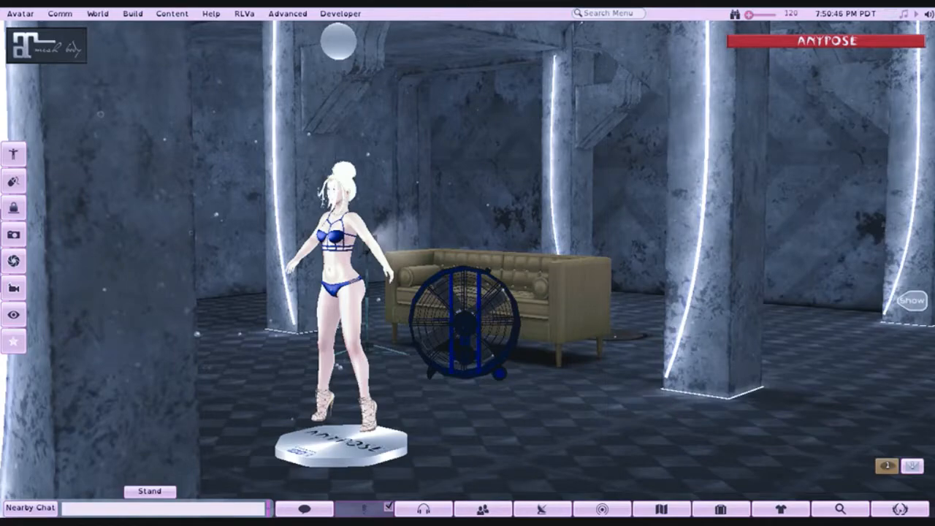
drag(356, 362, 467, 263)
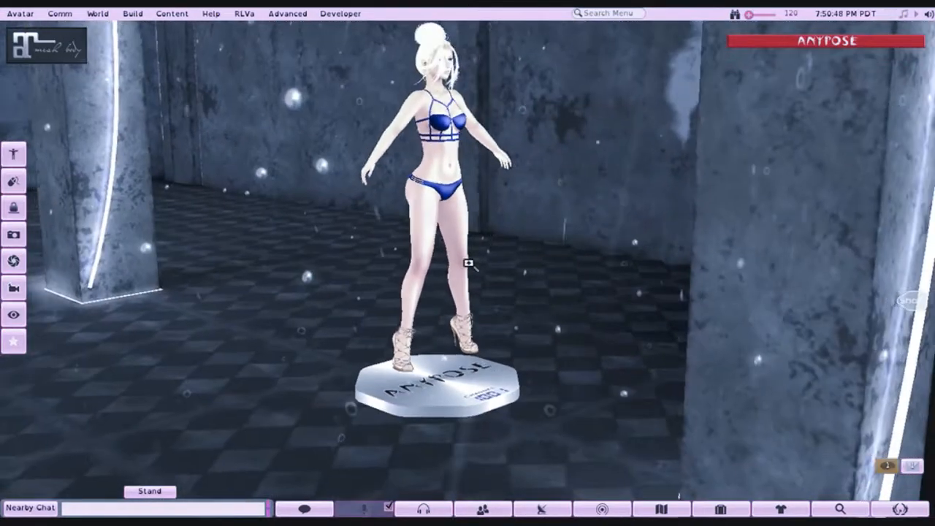
drag(442, 156, 475, 272)
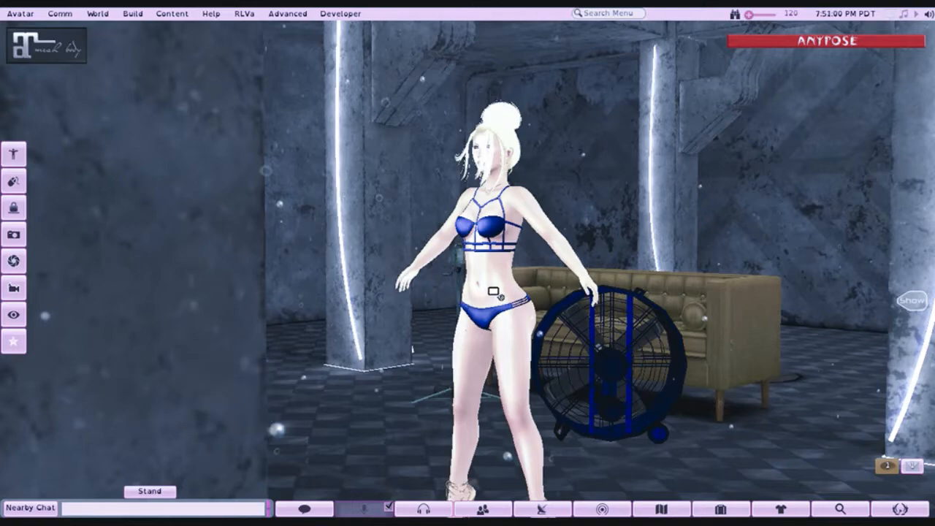
drag(493, 290, 539, 357)
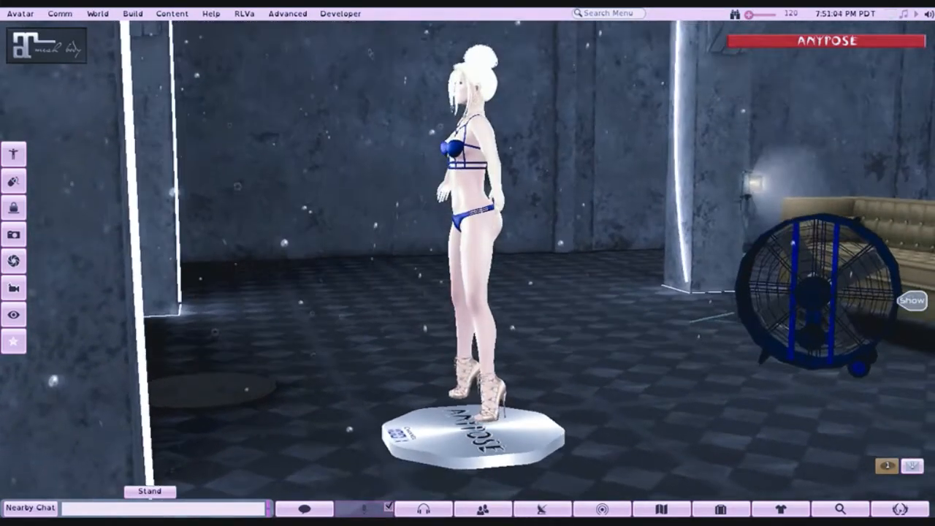
drag(462, 257, 468, 286)
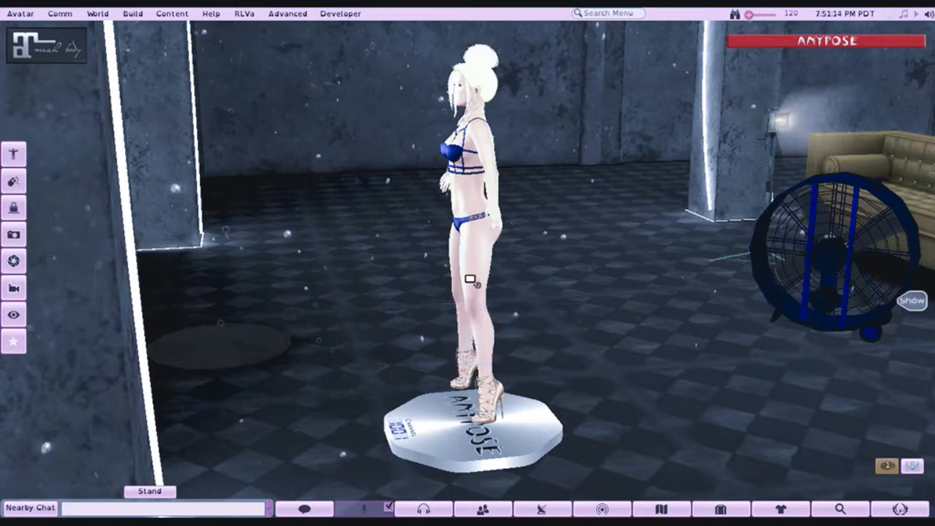
- Open the AnyPose stand for editing and move it with the avatar across the floor to beside the fan and sofa
drag(472, 280, 438, 303)
right_click(502, 425)
click(534, 454)
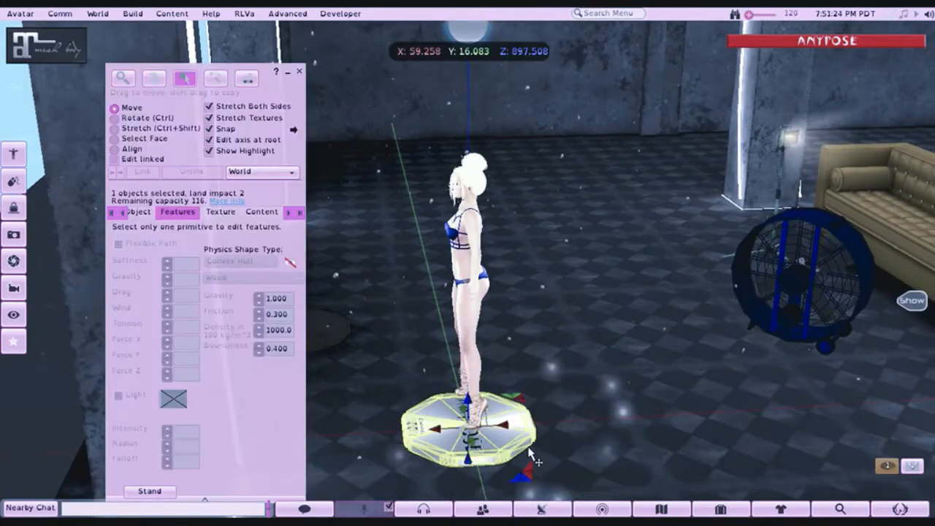
drag(458, 429, 856, 413)
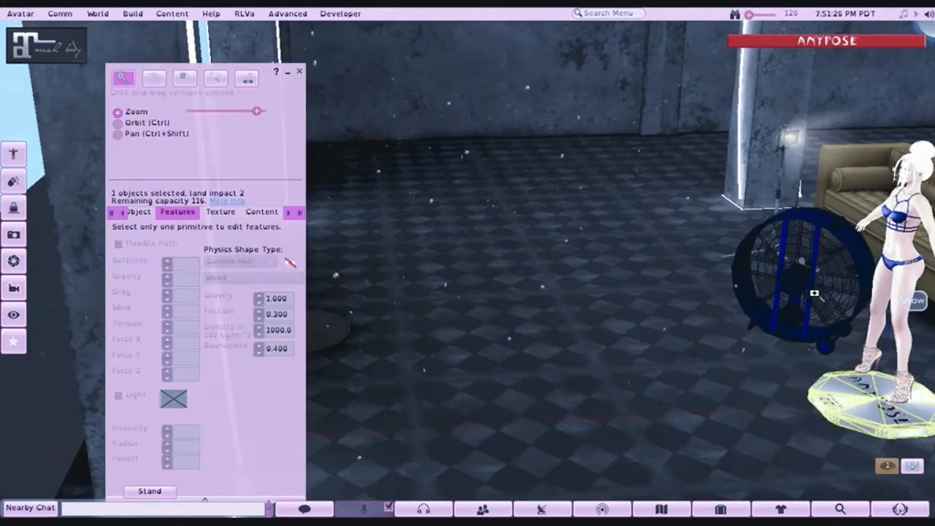
- Move the AnyPose stand directly in front of the sofa's seat and finish editing it
drag(814, 293, 851, 277)
drag(707, 417, 52, 387)
drag(357, 218, 447, 286)
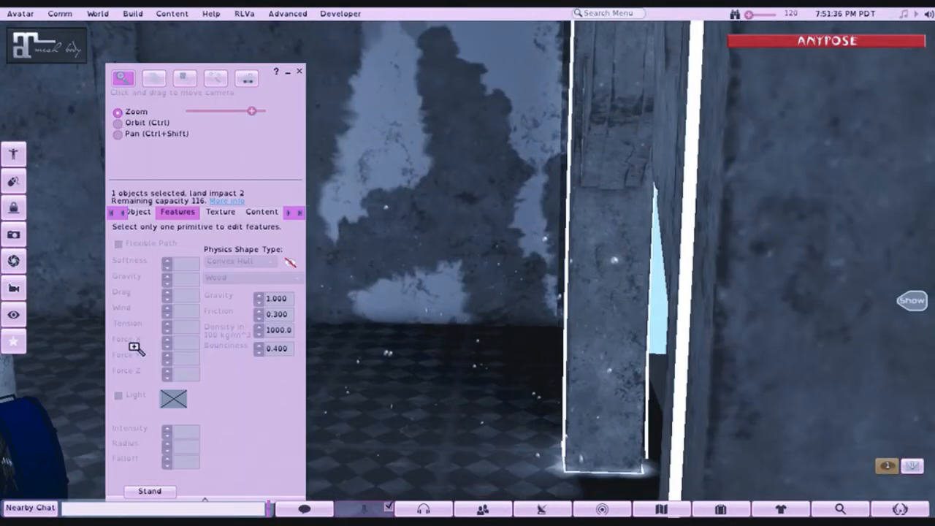
drag(58, 361, 95, 358)
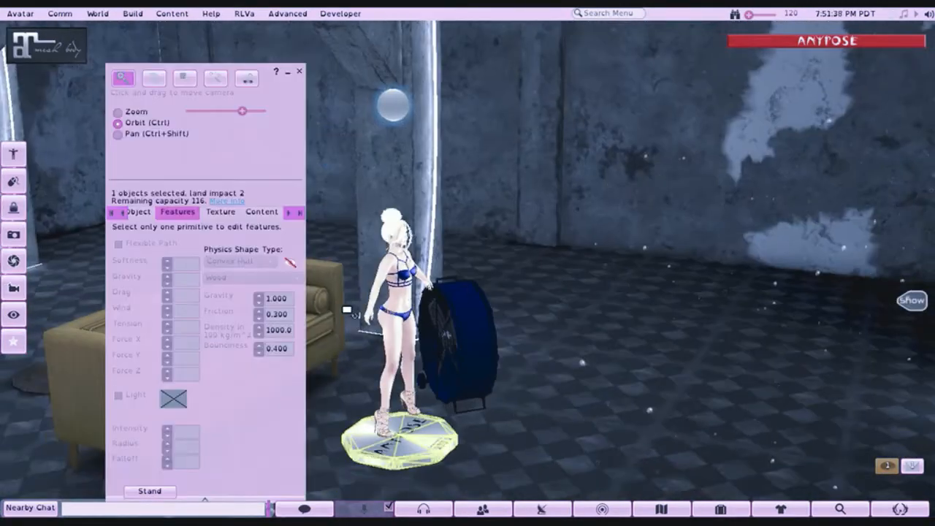
drag(402, 314, 468, 278)
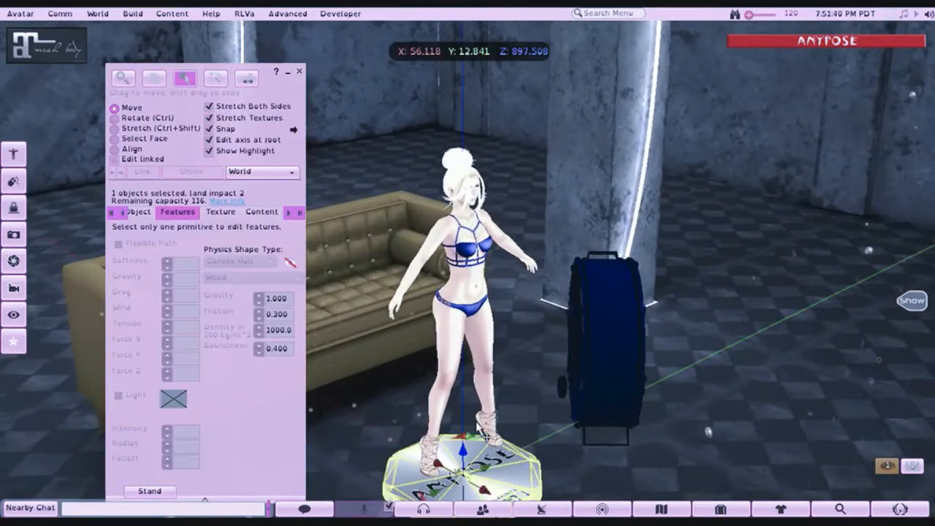
drag(485, 487, 361, 367)
click(300, 72)
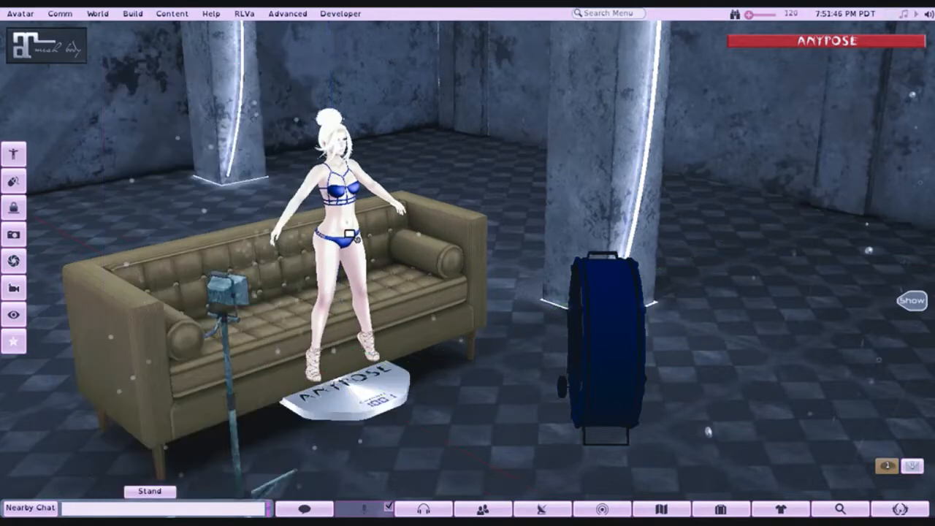
- Tilt the posed avatar about the X axis to -15.0 degrees with AnyPose's Rotate Avatar control
drag(351, 234, 474, 321)
drag(471, 241, 471, 274)
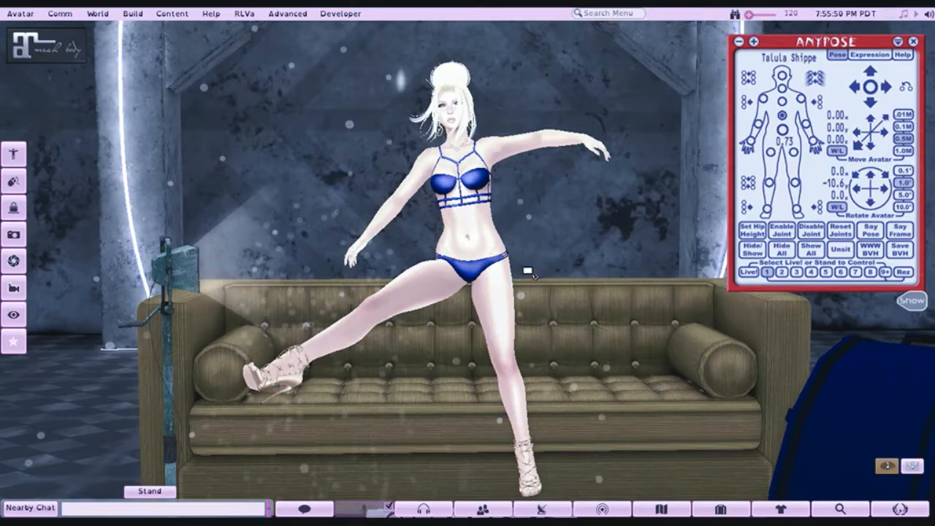
alt+click(490, 269)
drag(467, 263, 910, 252)
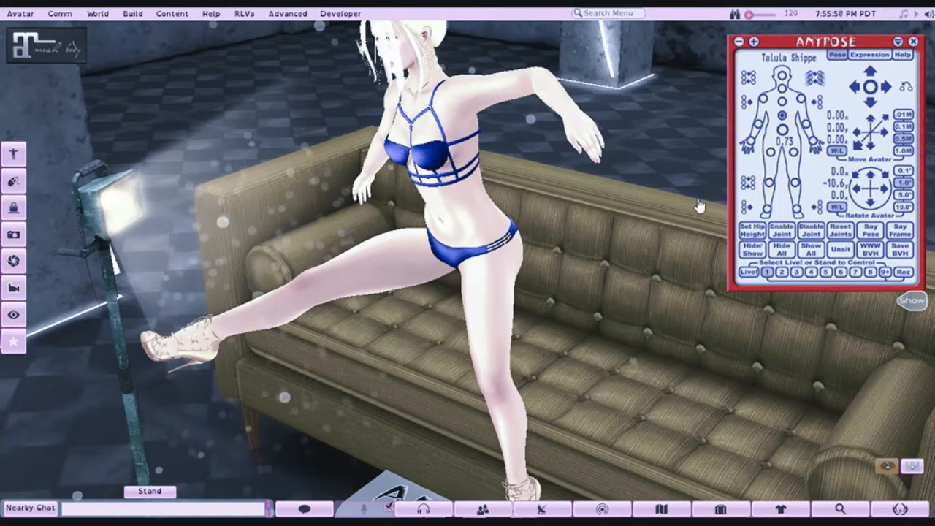
click(873, 174)
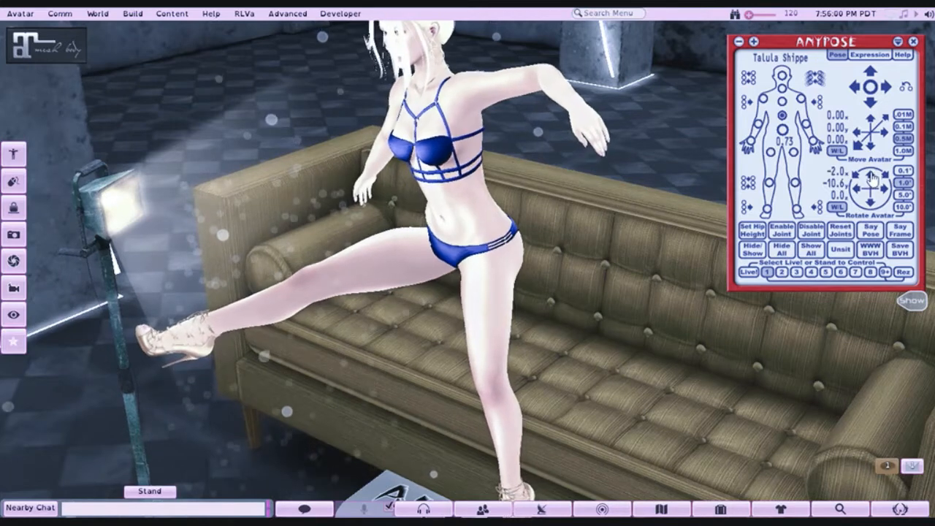
click(873, 174)
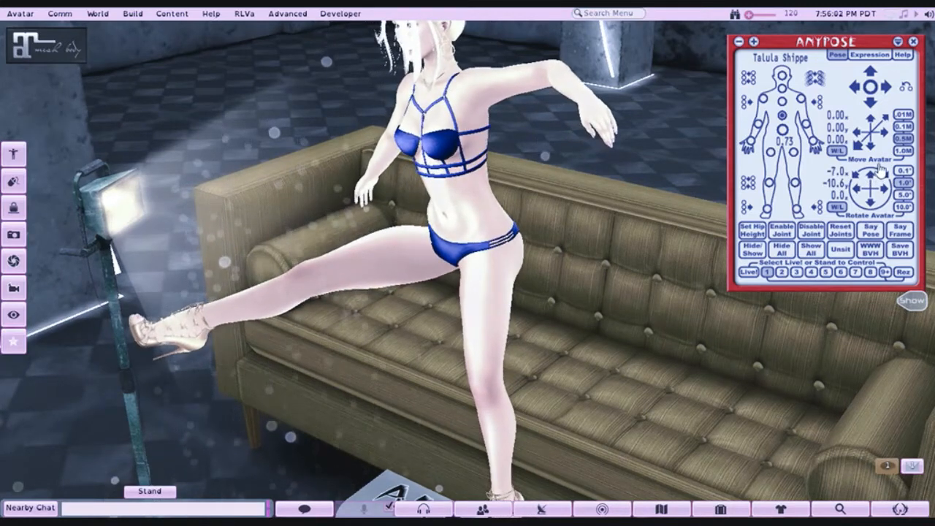
click(873, 174)
click(874, 174)
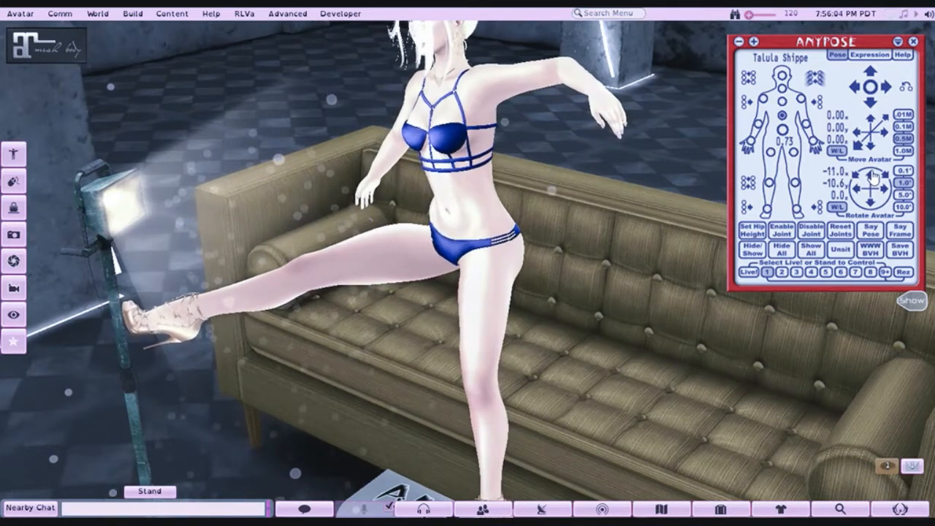
- Roll the avatar about the Z axis to -8.0 degrees with AnyPose, bringing the Y rotation to -8.2
drag(454, 267, 548, 234)
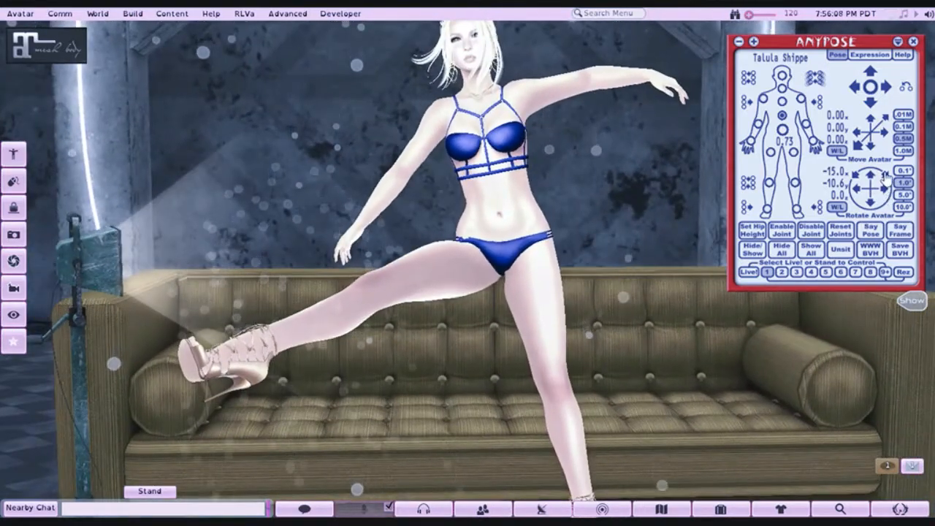
click(886, 177)
click(886, 176)
click(886, 177)
click(886, 177)
click(886, 177)
click(885, 177)
click(886, 176)
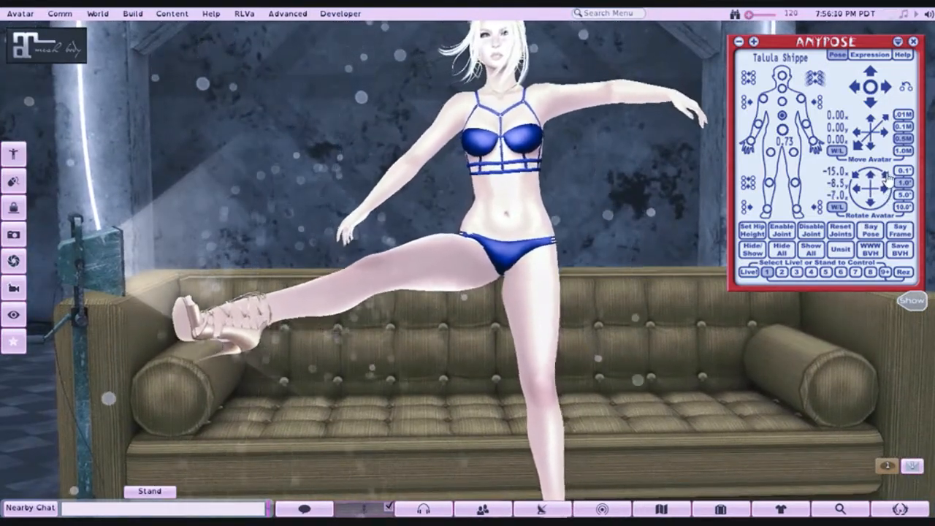
click(886, 177)
alt+click(431, 265)
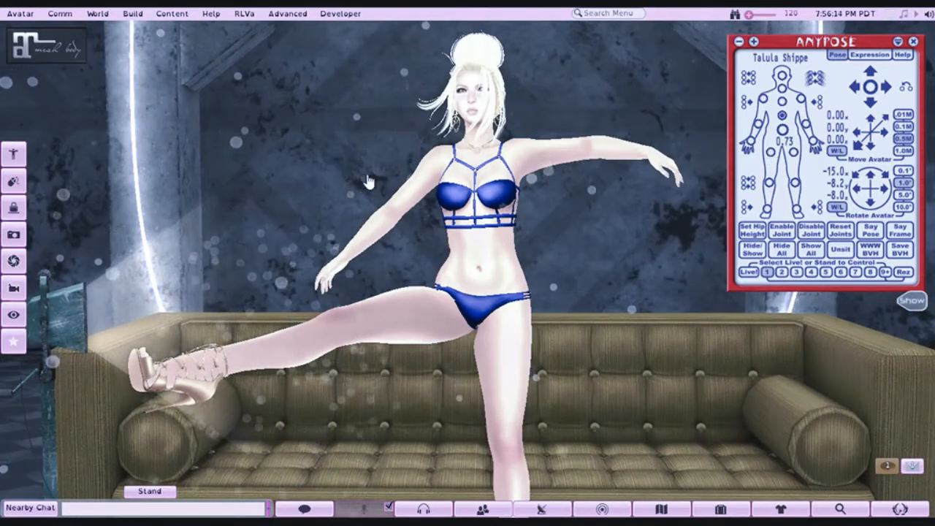
- Adjust the avatar's right leg with AnyPose, raising and turning the thigh sideways and bending the knee so the lower leg hangs down
alt+click(476, 258)
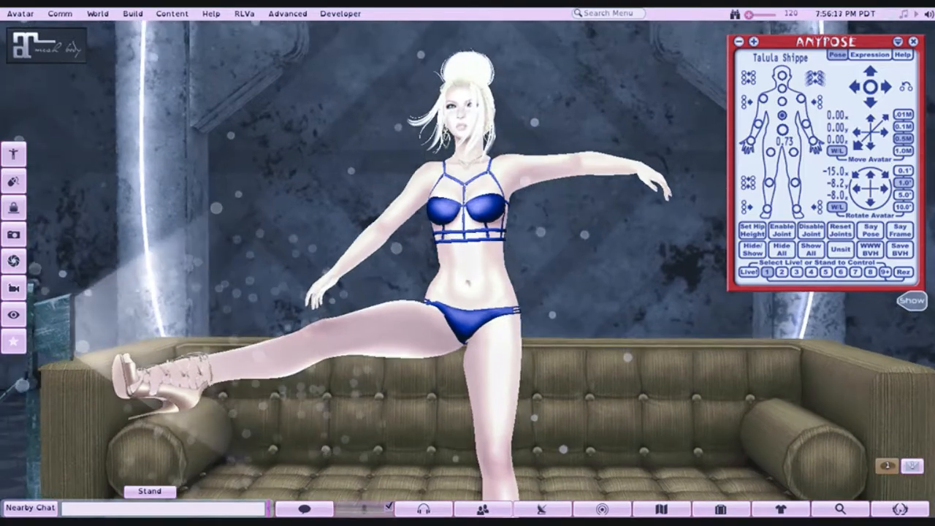
click(770, 152)
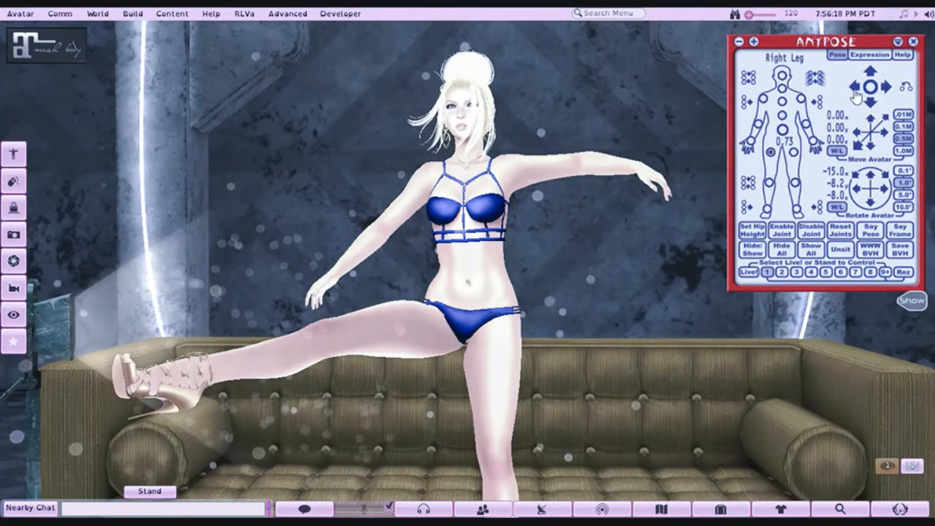
click(857, 93)
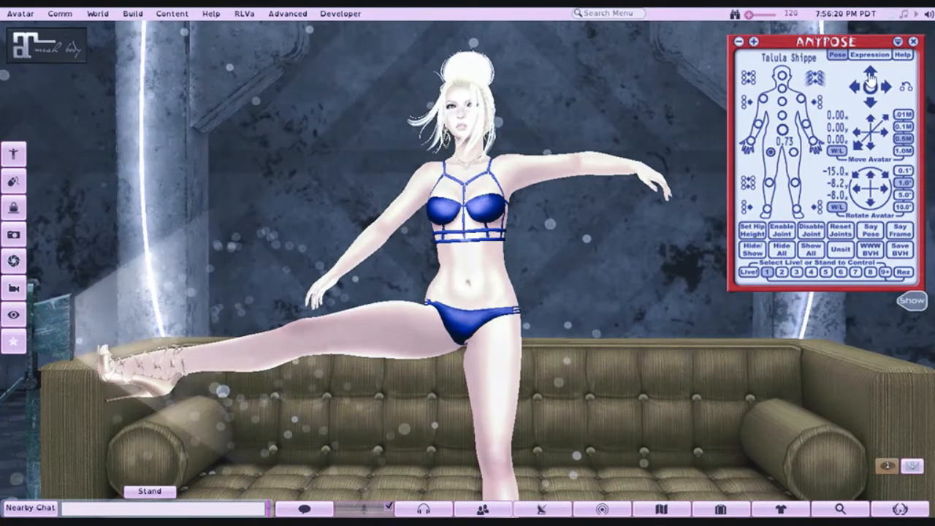
click(870, 76)
click(870, 76)
click(871, 76)
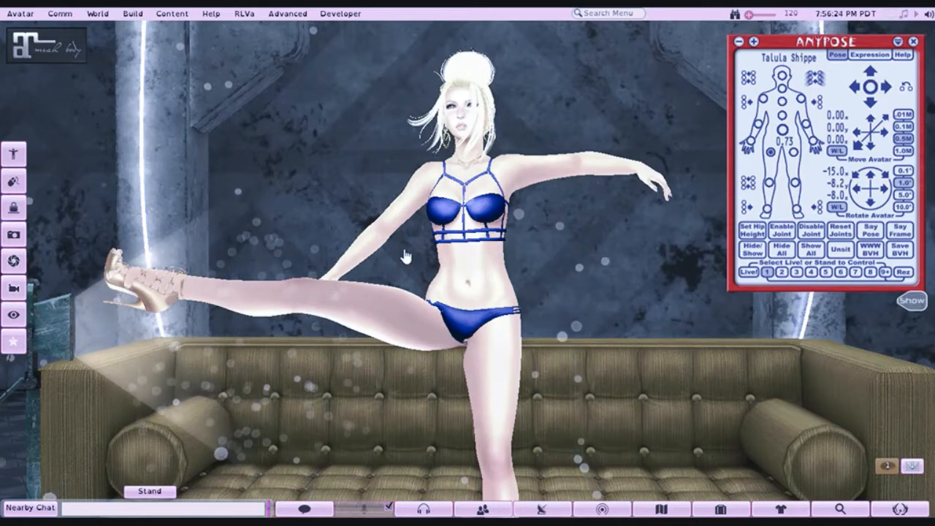
click(888, 87)
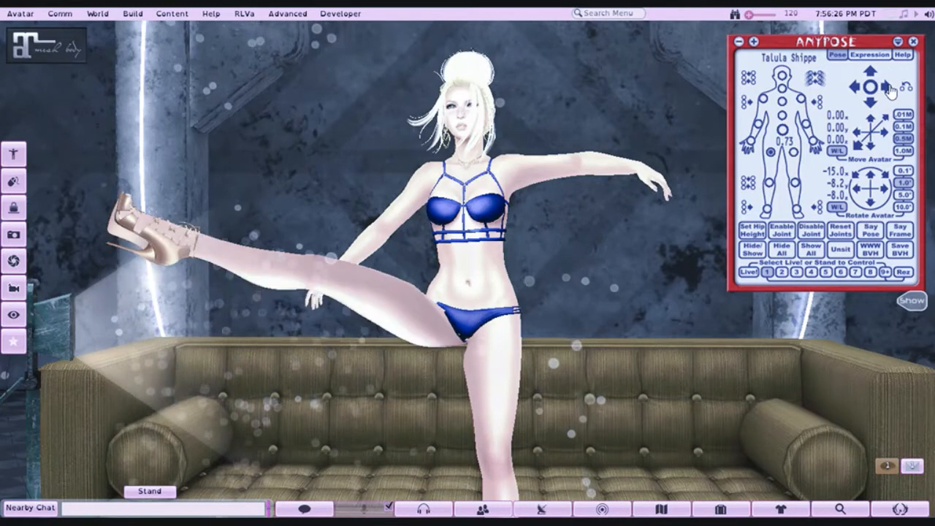
click(888, 87)
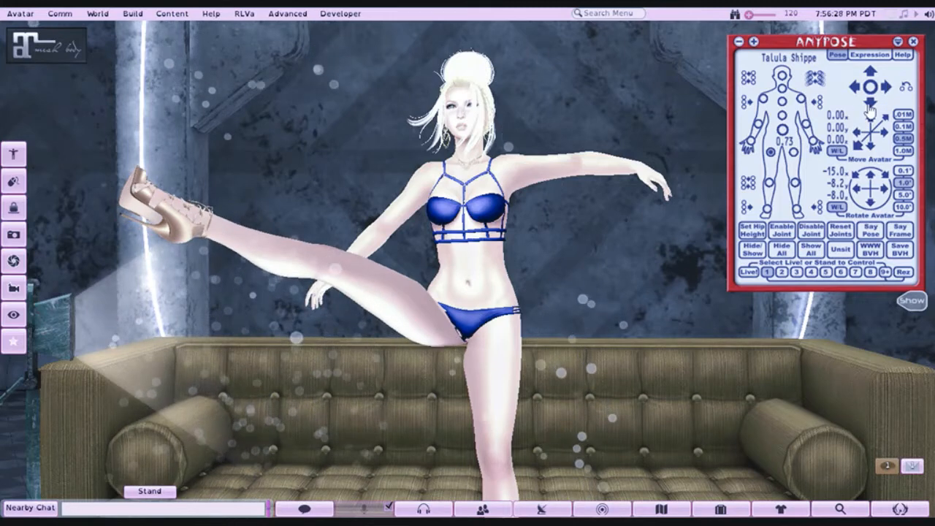
click(869, 104)
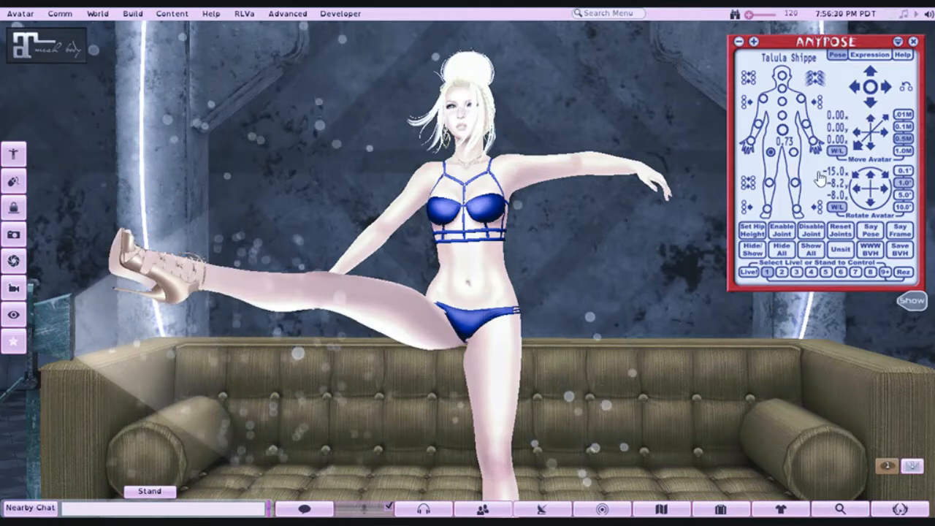
click(870, 89)
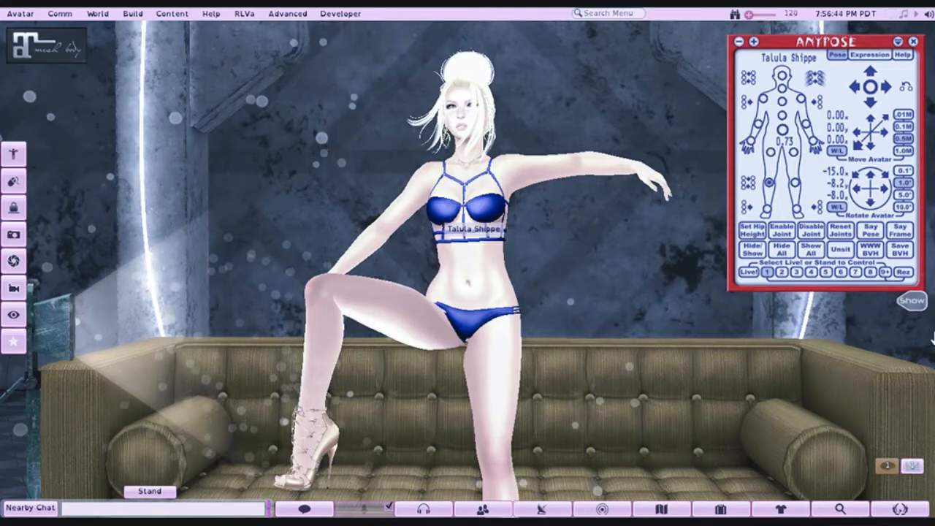
- Collapse AnyPose, show the facial expression HUD and try its eye and mouth options, settling on open eyes and the second closed-lip mouth
click(898, 42)
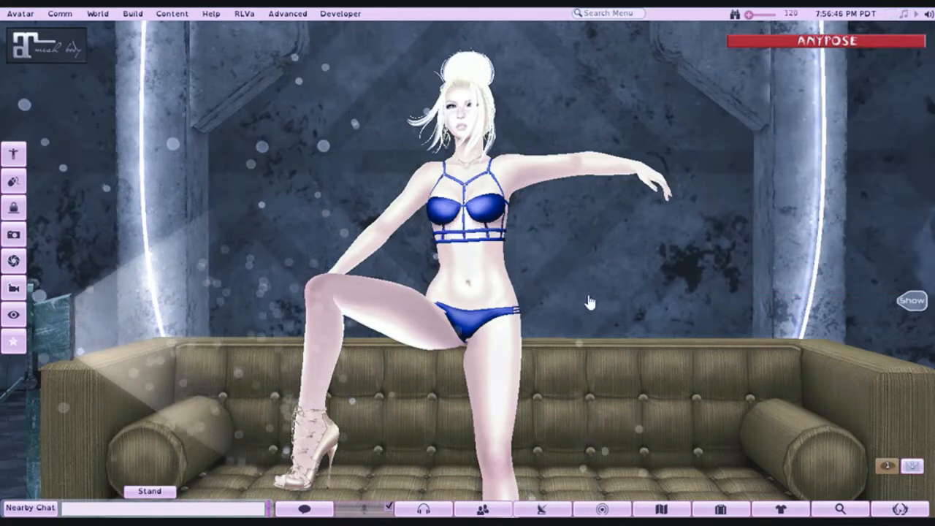
click(906, 301)
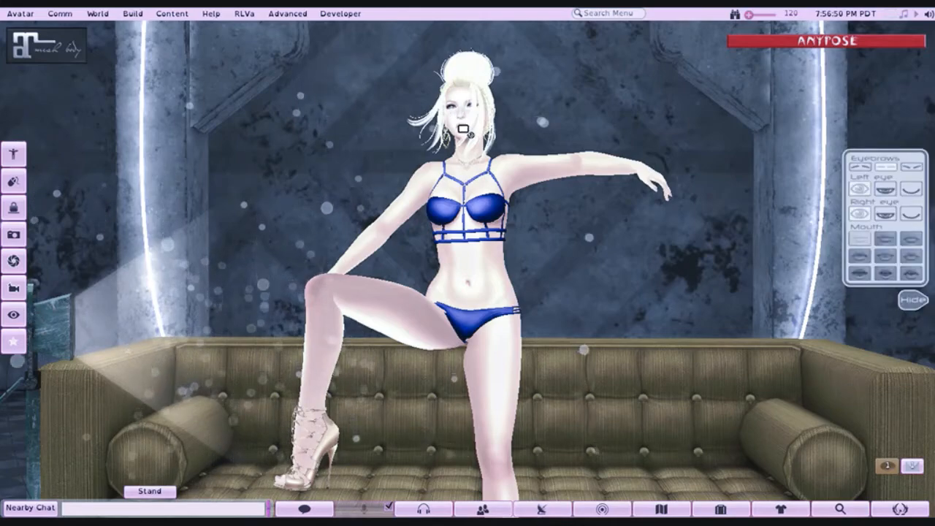
drag(463, 128, 525, 49)
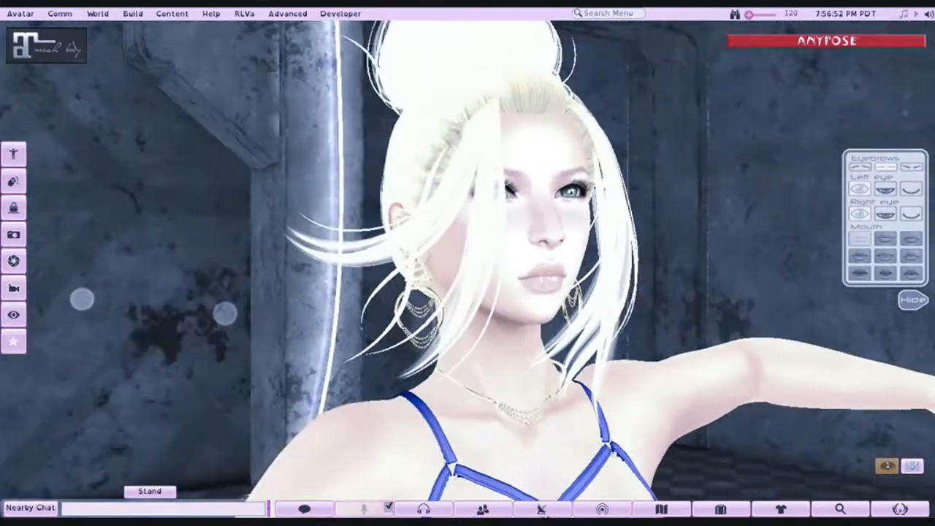
drag(548, 270, 429, 239)
alt+click(534, 286)
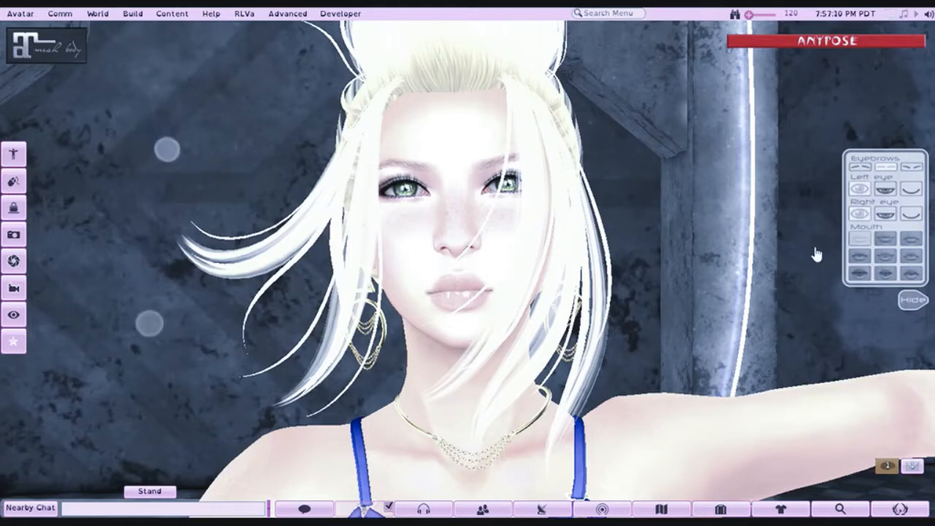
click(887, 253)
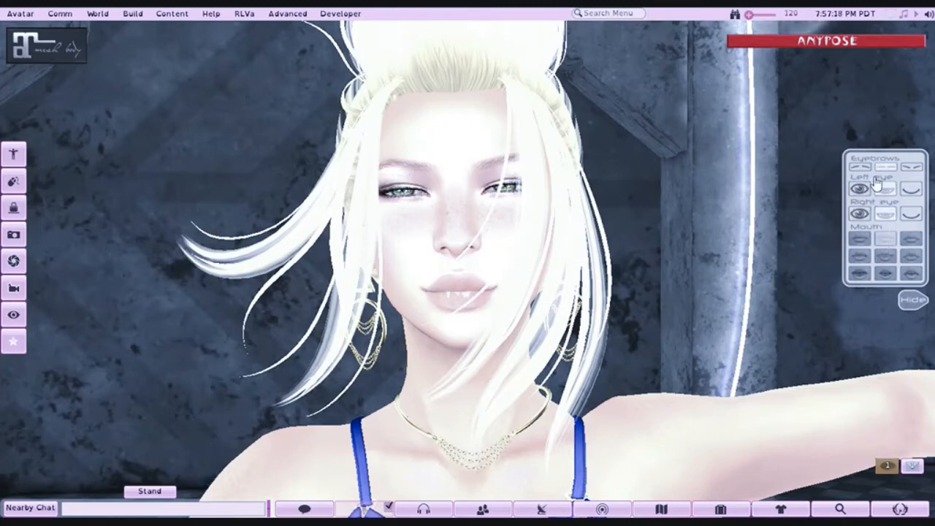
click(911, 189)
click(910, 214)
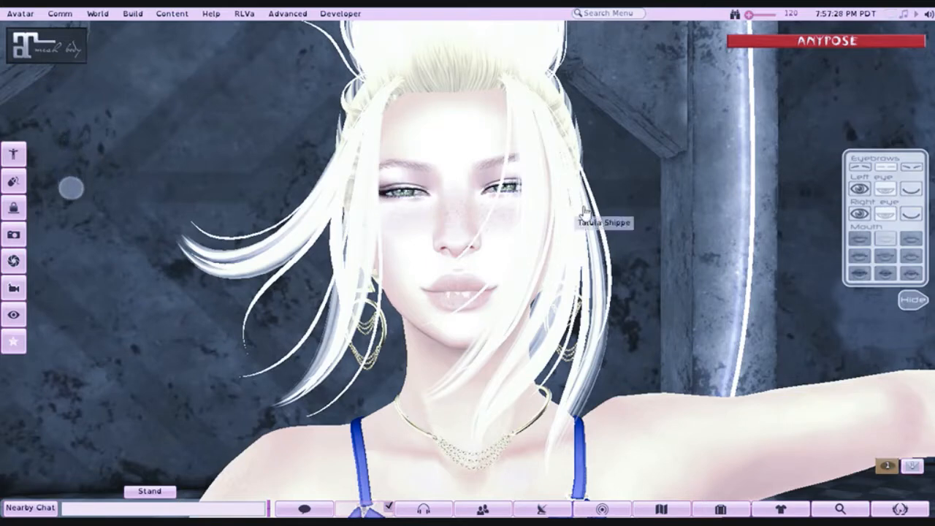
click(916, 259)
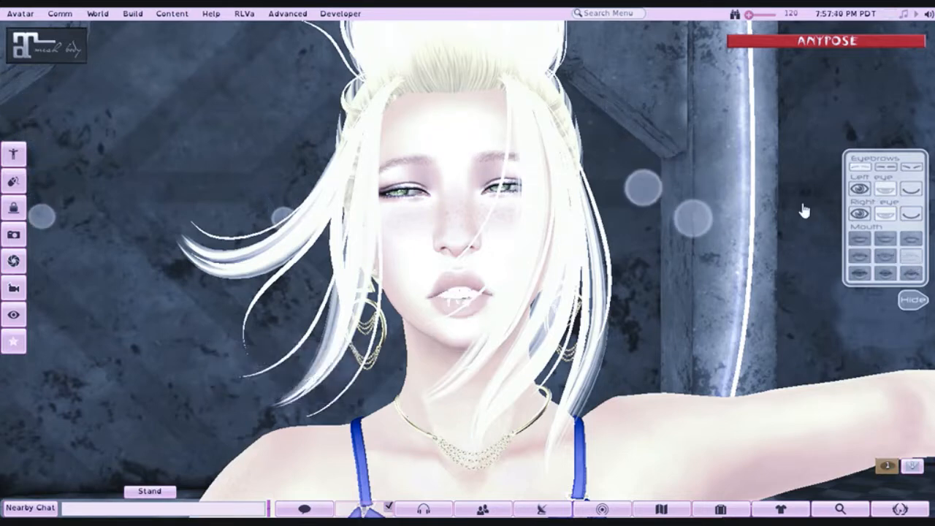
click(900, 215)
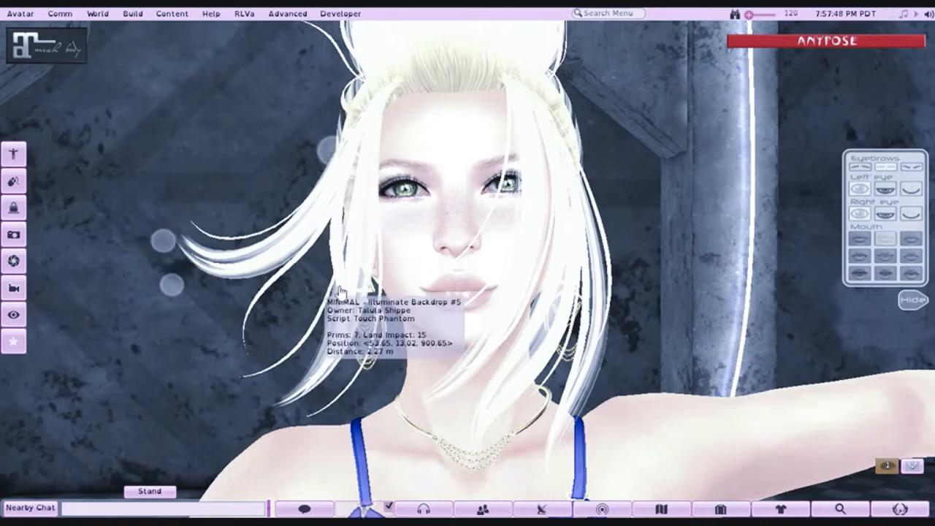
- Look over the facial expression and hand options that AnyPose itself offers
click(781, 53)
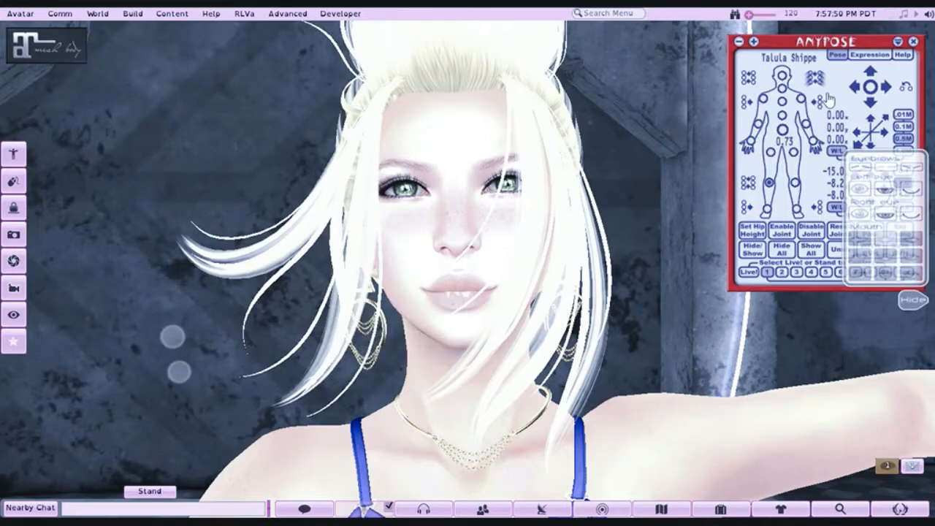
click(871, 55)
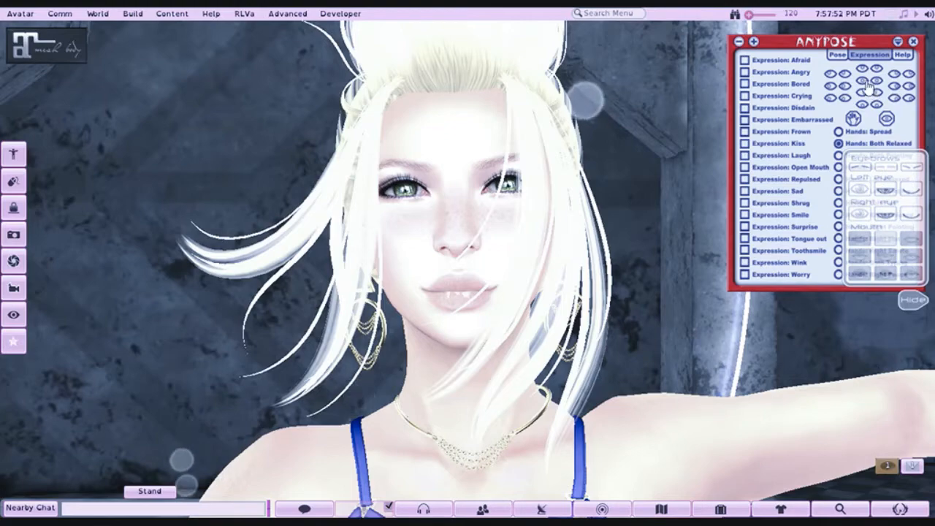
click(898, 42)
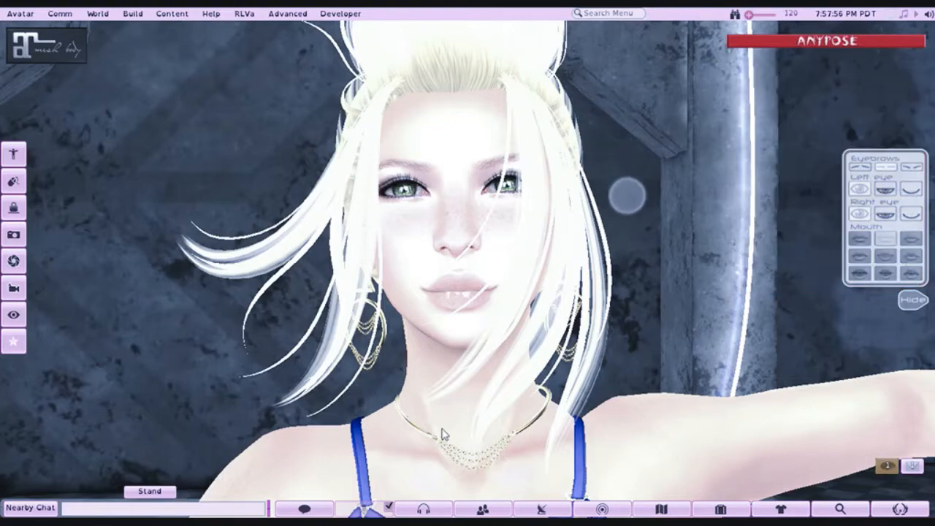
- Hide the facial expression HUD and bring back AnyPose's pose controls with the whole avatar in view
mouse_move(442, 435)
mouse_down()
mouse_move(441, 486)
mouse_move(428, 423)
mouse_up()
drag(495, 450, 493, 499)
drag(461, 287, 461, 311)
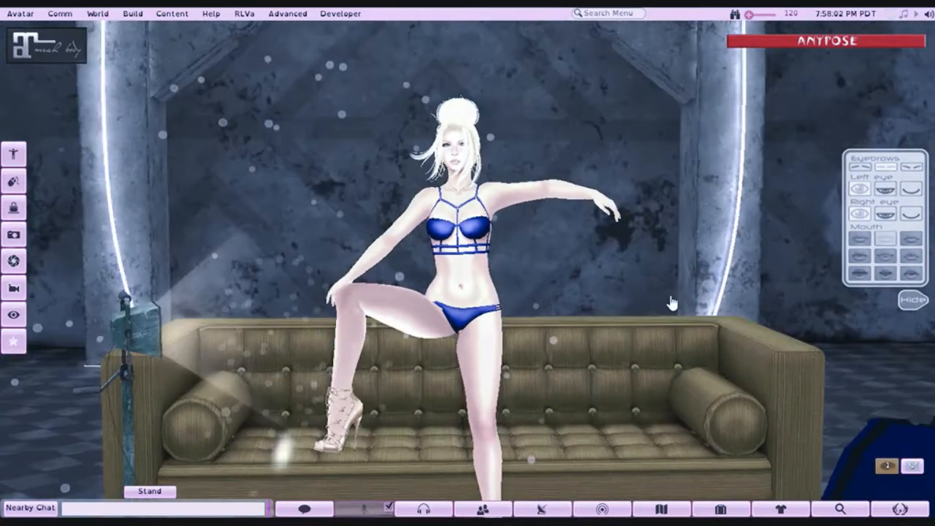
click(912, 301)
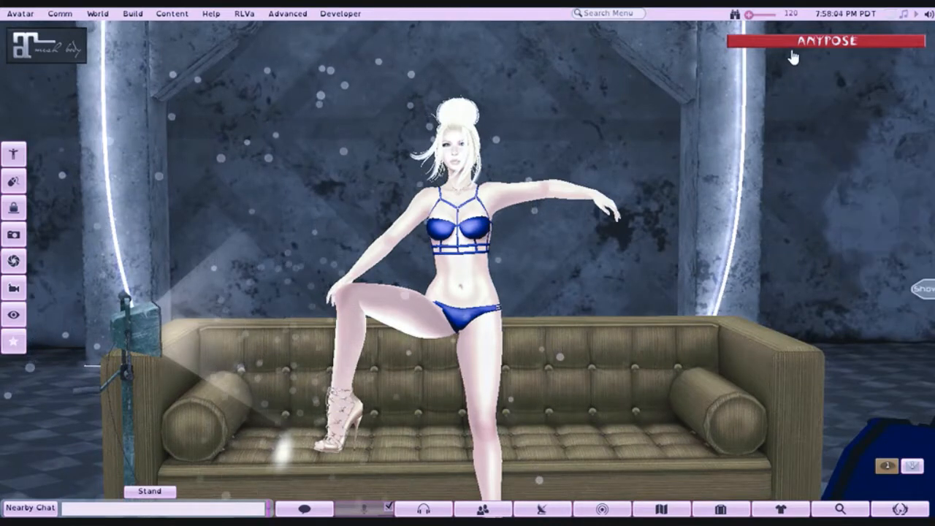
click(793, 42)
click(872, 204)
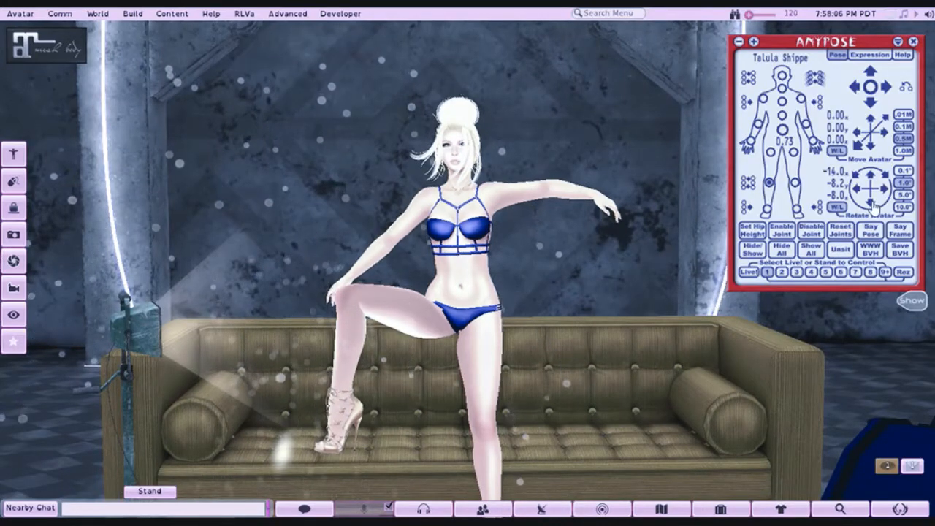
click(872, 204)
click(872, 204)
click(871, 204)
click(872, 182)
click(872, 182)
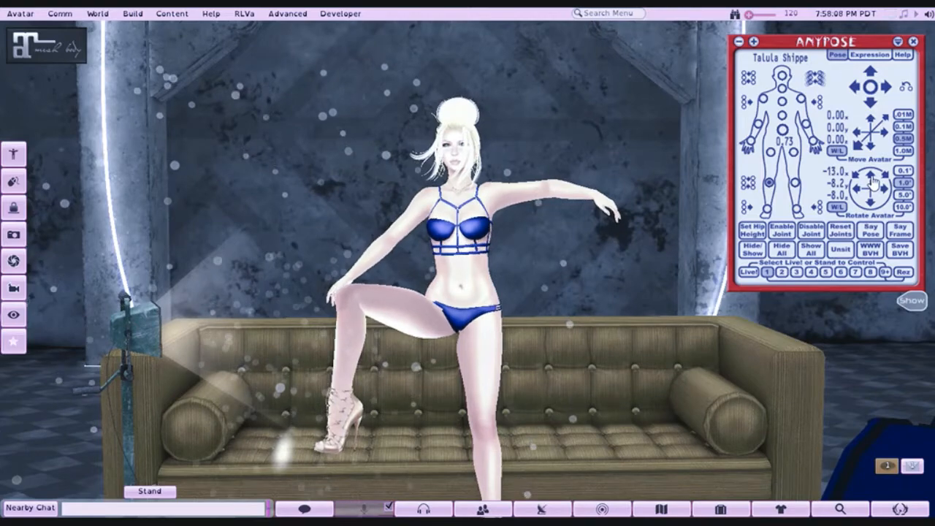
- Move the avatar with AnyPose to -0.50 on Y and -0.50 on Z so its hips sit at the sofa's seat
click(874, 150)
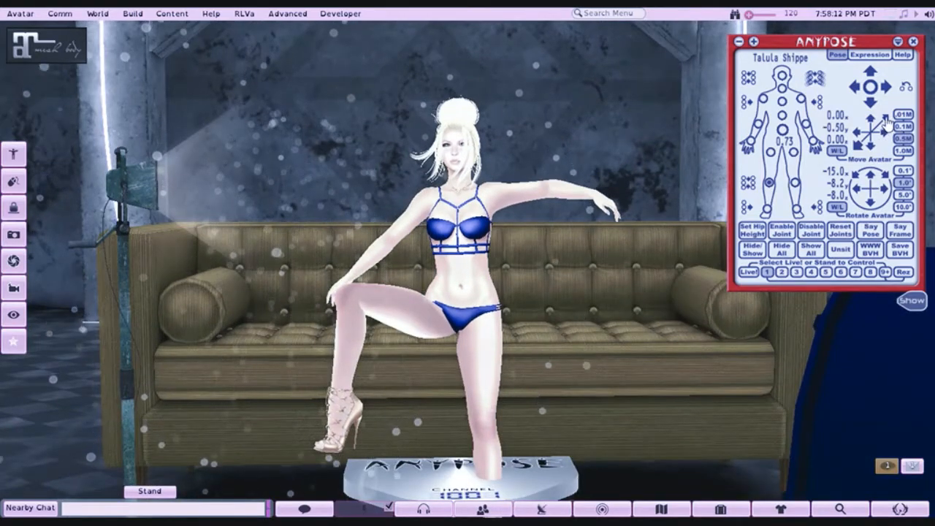
click(887, 125)
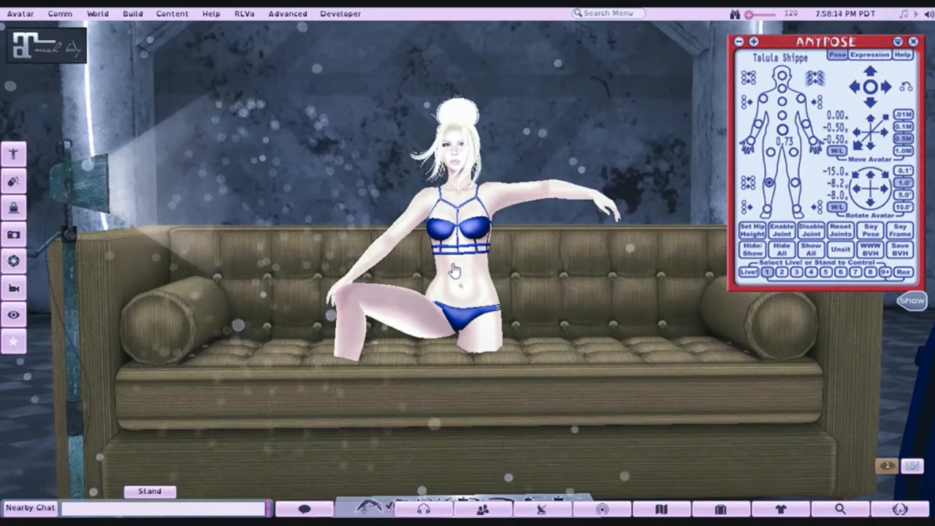
- Bend the seated avatar's chest and abdomen joints forward with AnyPose
drag(456, 270, 299, 332)
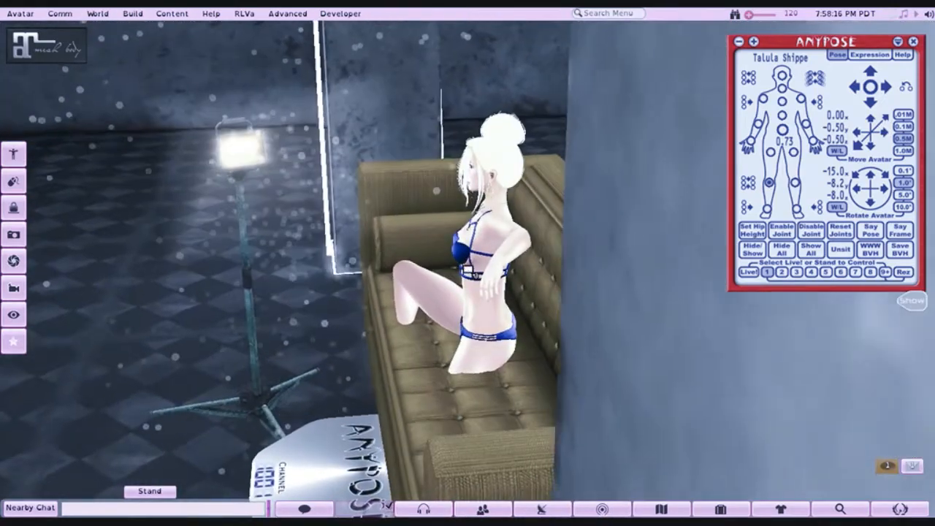
scroll(479, 290, up, 5)
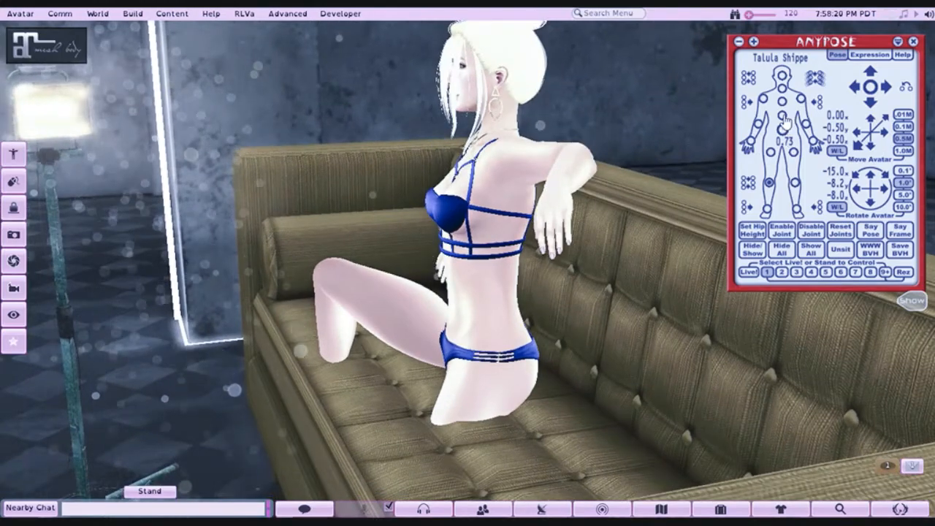
click(870, 106)
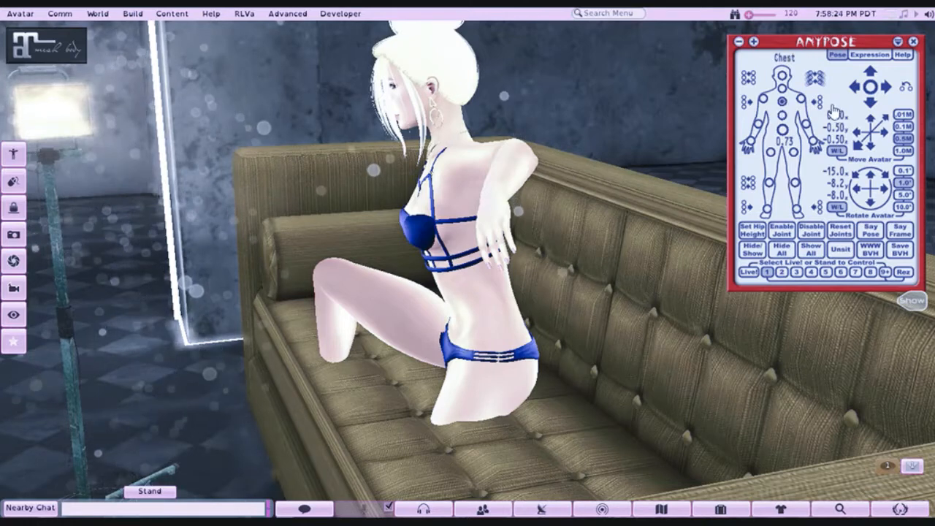
click(872, 107)
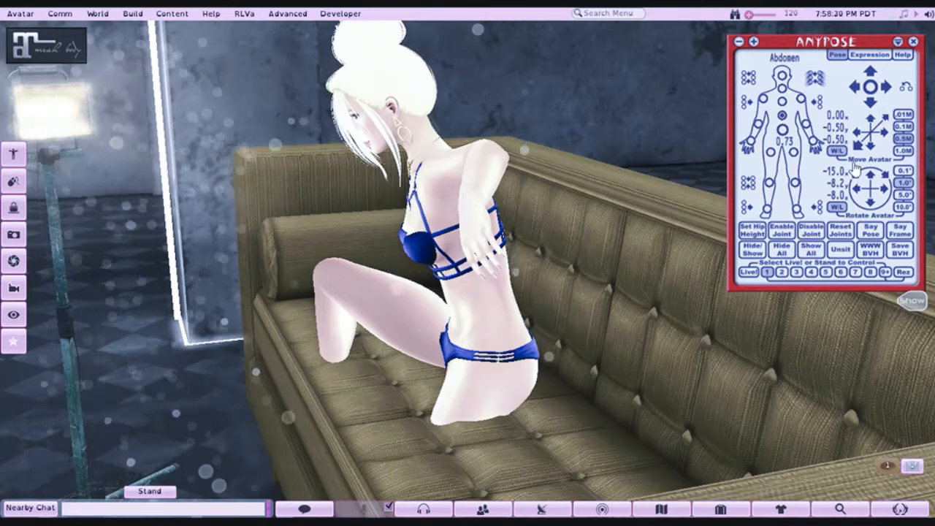
- Lean the seated avatar back by rotating it about the X axis to -42.0 degrees
click(874, 176)
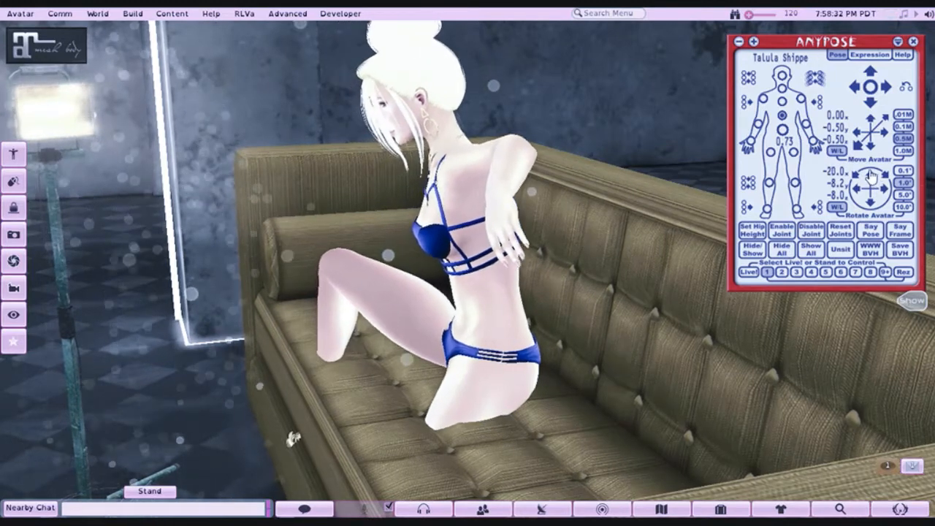
click(869, 174)
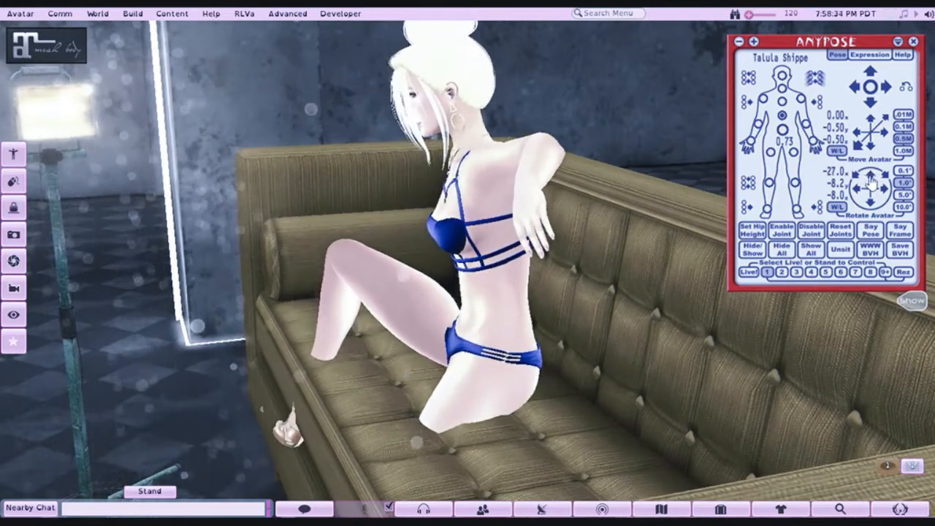
click(870, 181)
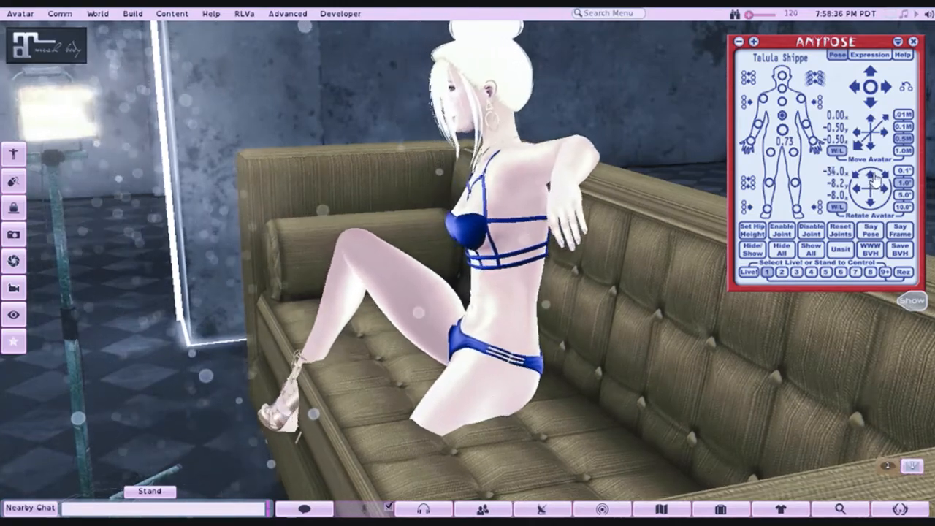
click(874, 182)
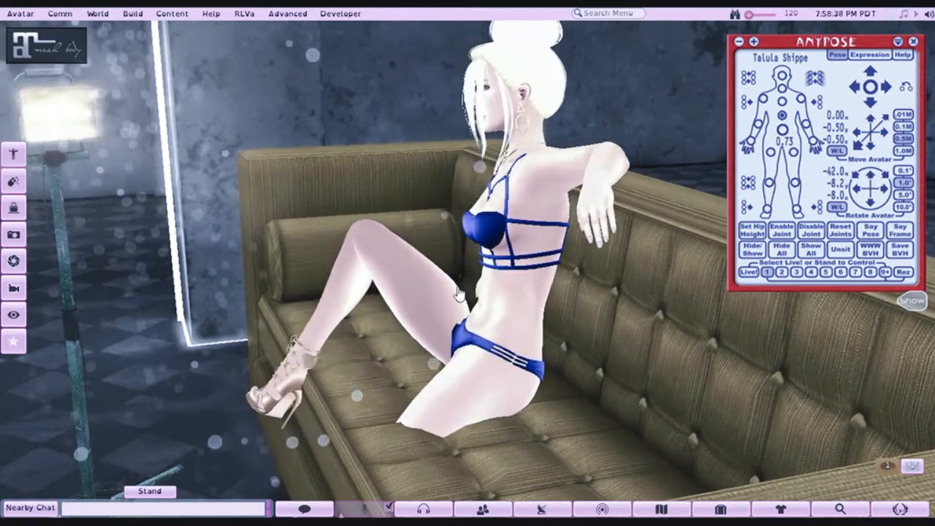
- Rotate the seated avatar to -43.4 on X, -1.2 on Y and -15.0 on Z, and tilt its torso sideways with AnyPose
drag(420, 308, 595, 308)
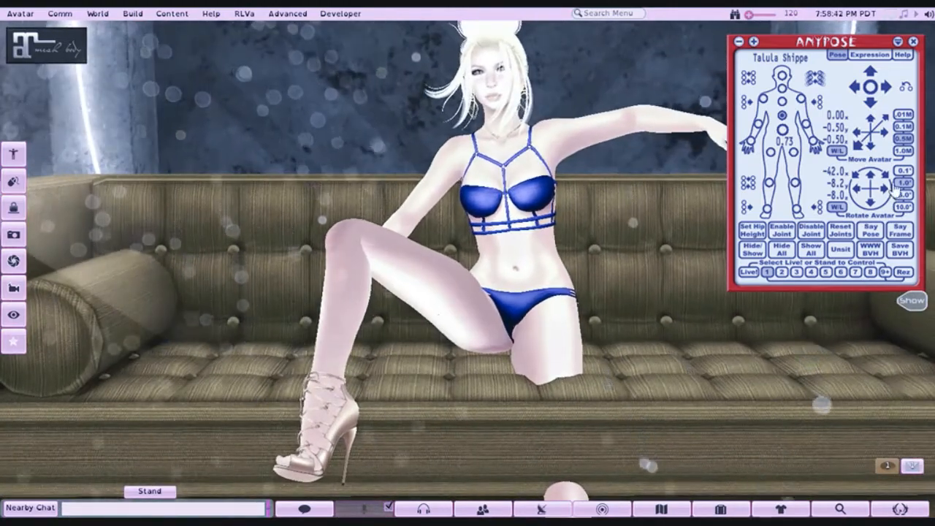
click(888, 178)
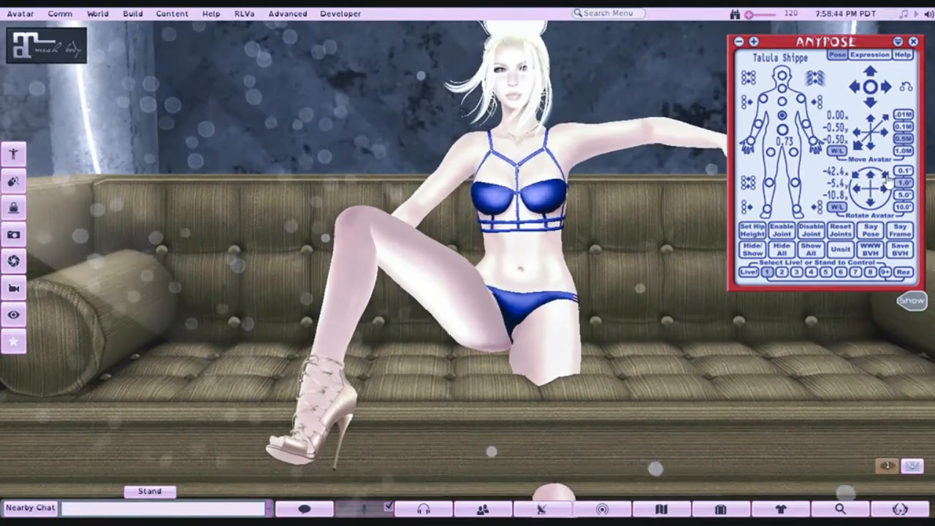
click(869, 192)
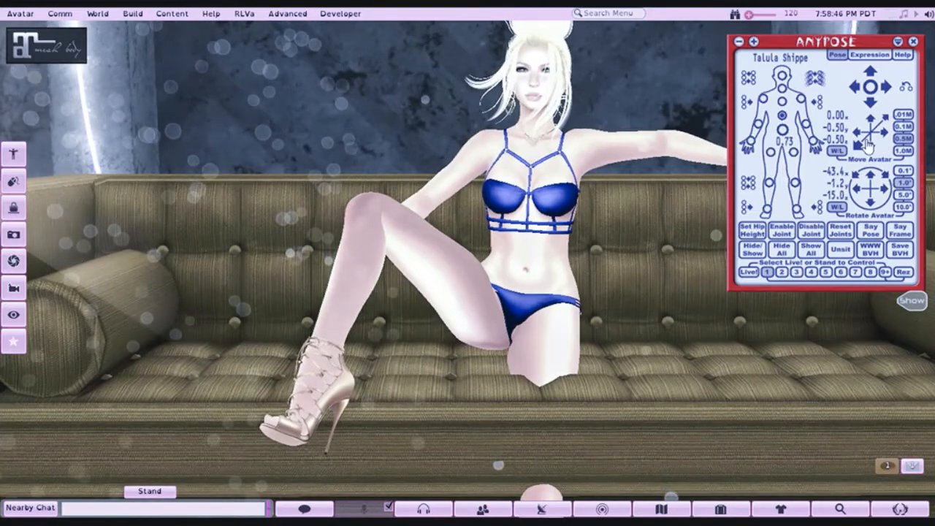
click(855, 88)
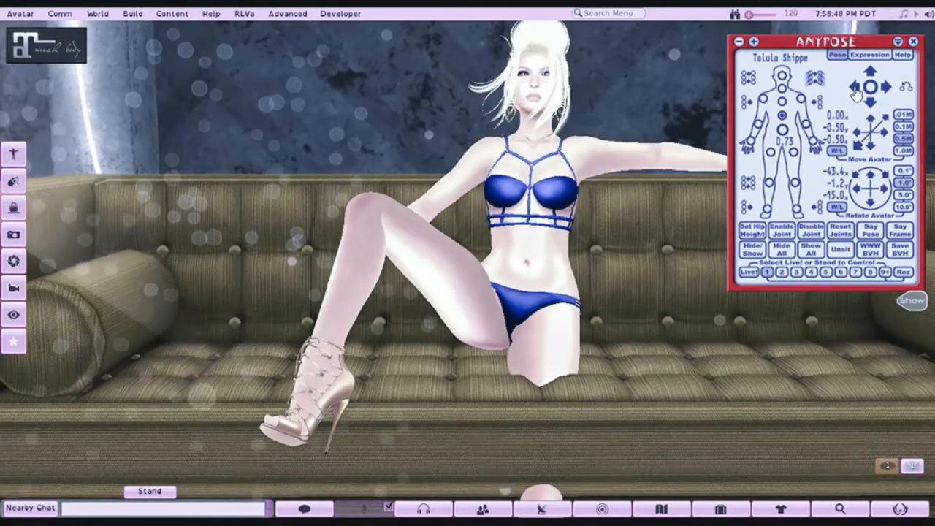
click(856, 89)
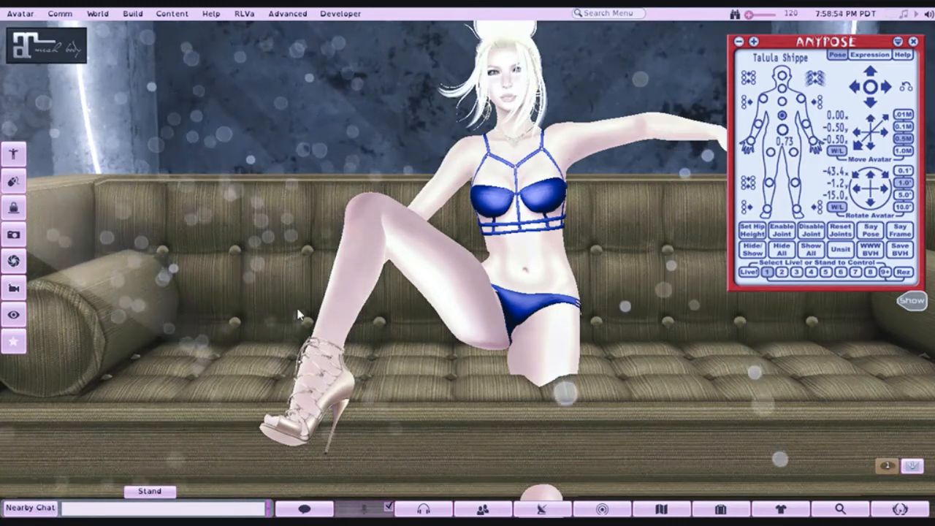
- Swing the avatar's left leg outward over the sofa's front edge using the Left Leg joint
click(793, 152)
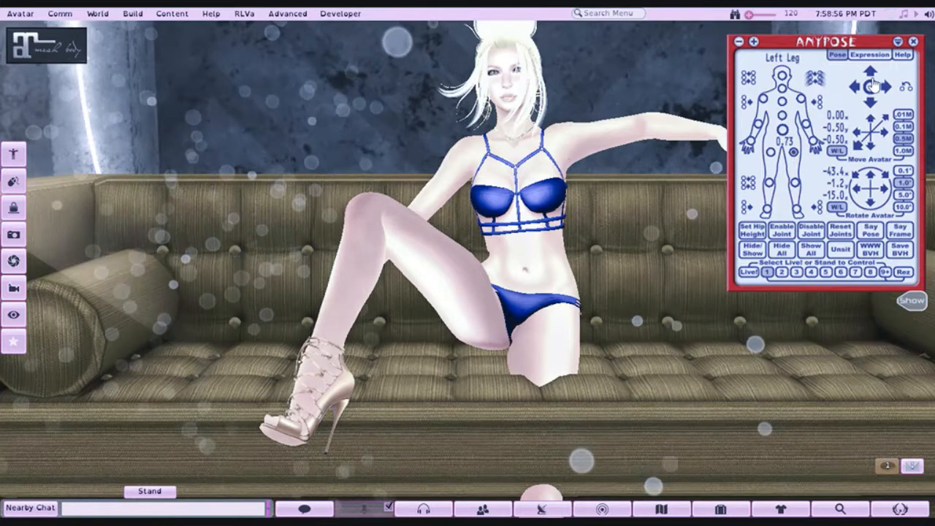
click(881, 96)
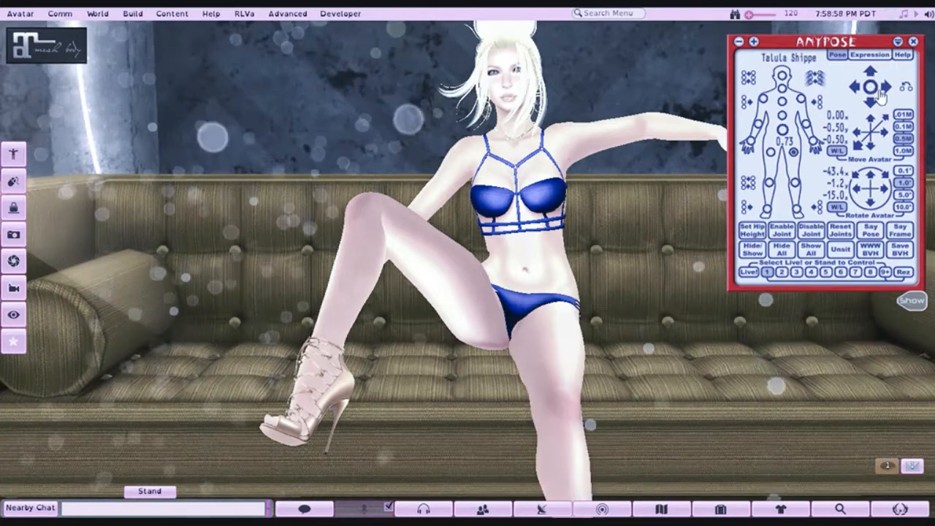
click(882, 95)
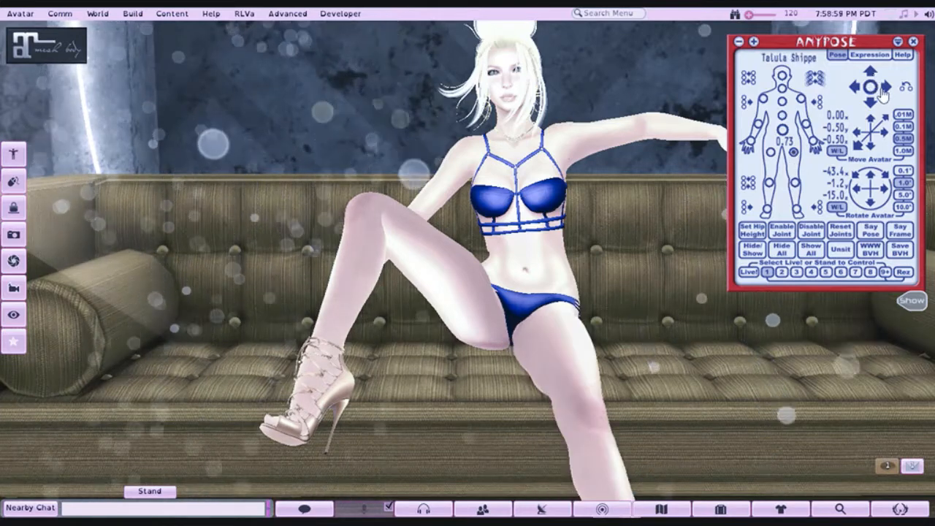
- Bend the avatar's left shin down at the knee and adjust its angle, raising the left thigh above the seat
click(794, 181)
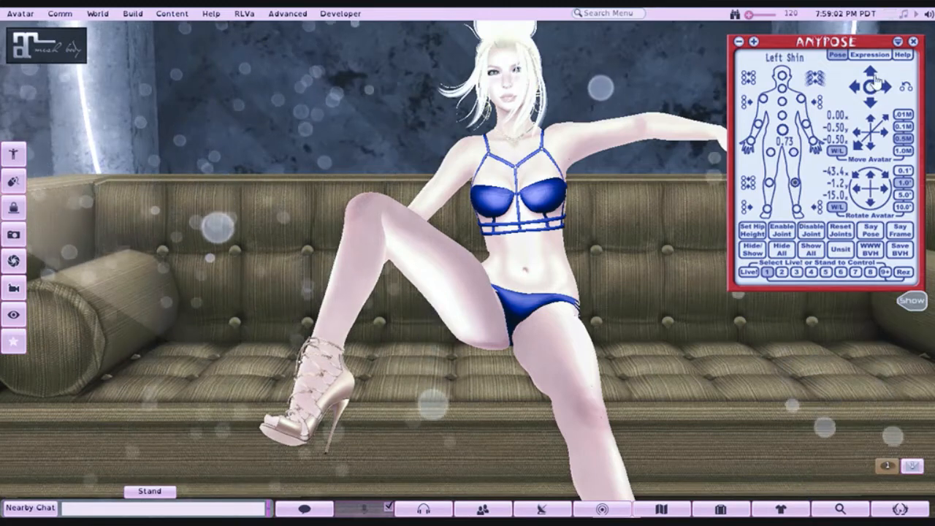
click(876, 81)
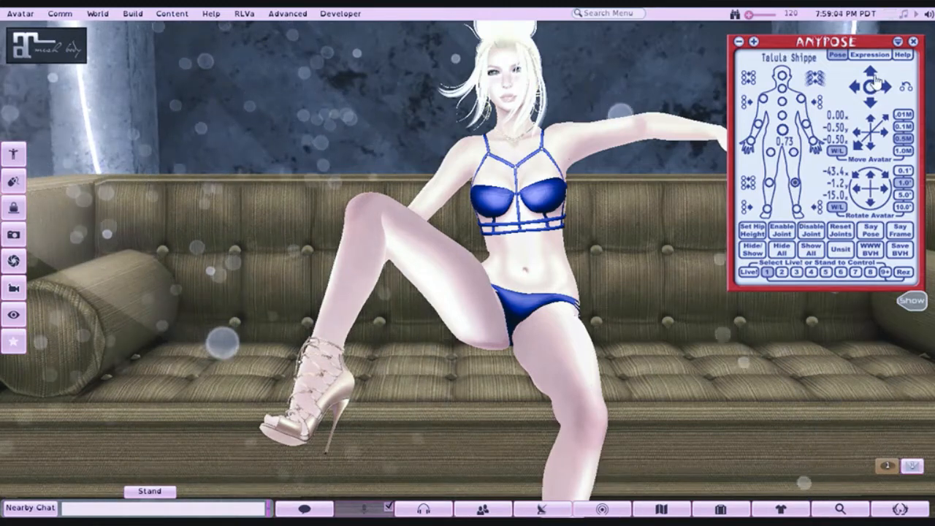
click(888, 91)
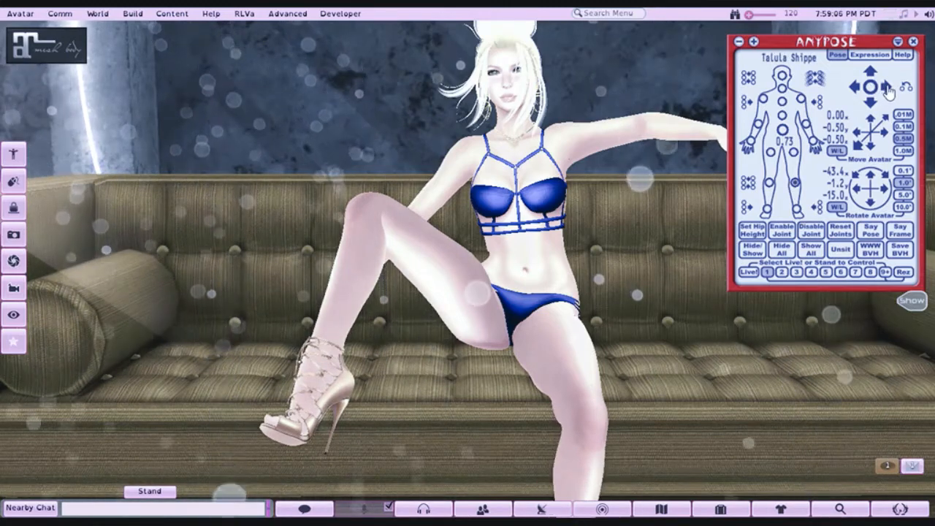
click(871, 71)
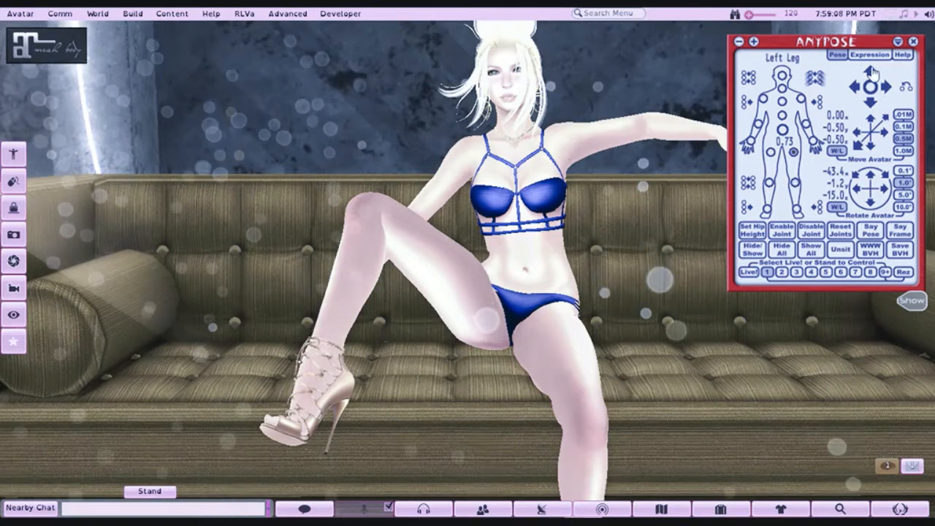
click(872, 72)
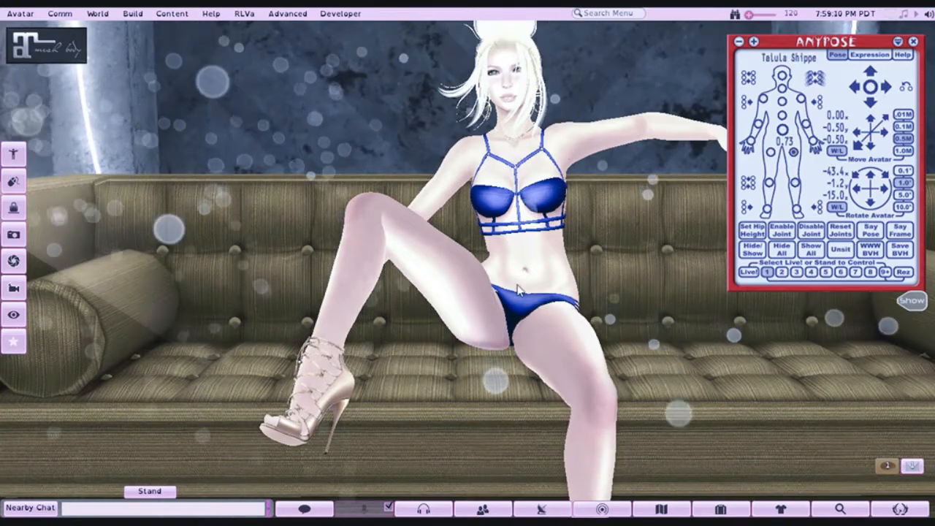
- Bring the avatar's right upper arm down beside its torso and adjust the bend of the right forearm
drag(584, 257, 371, 259)
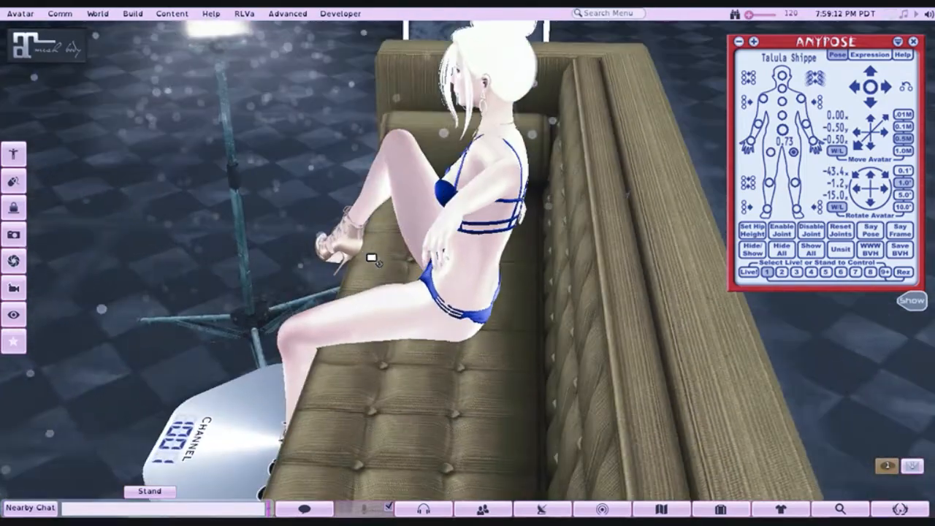
drag(417, 238, 485, 264)
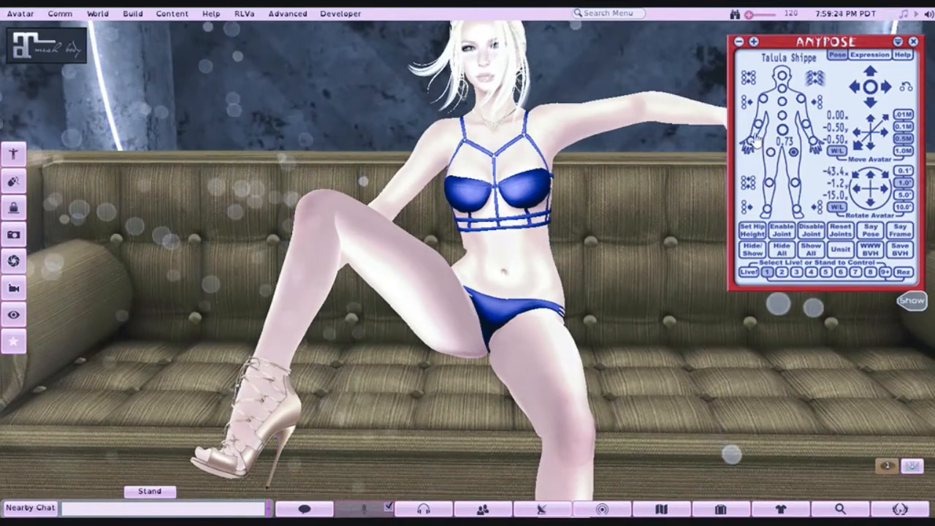
click(867, 105)
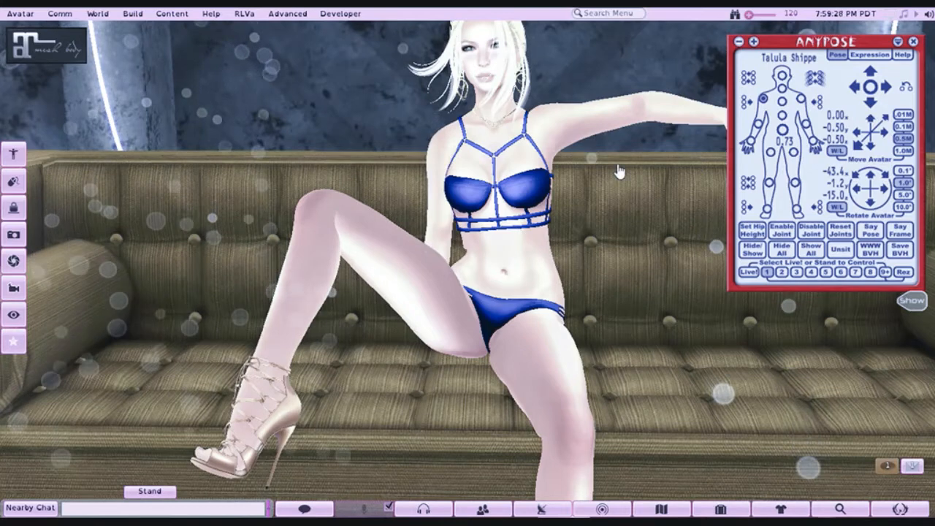
click(758, 124)
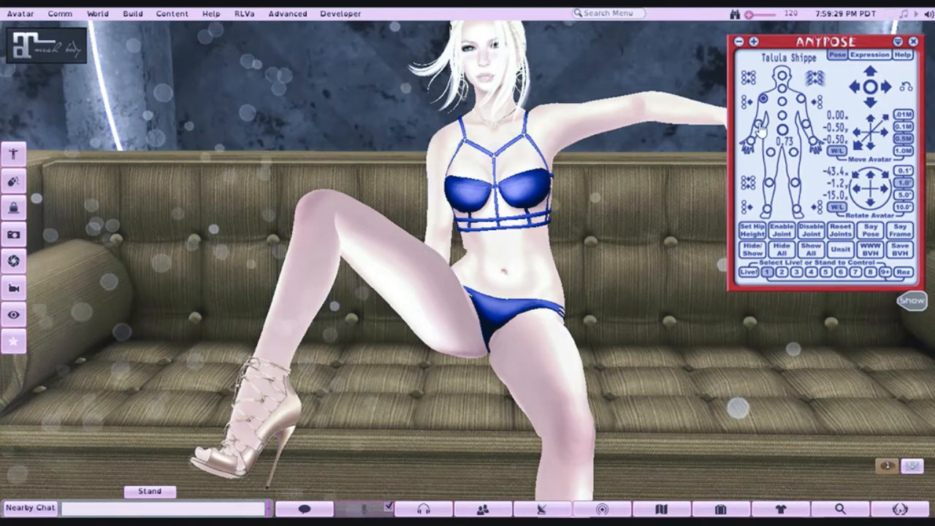
click(871, 73)
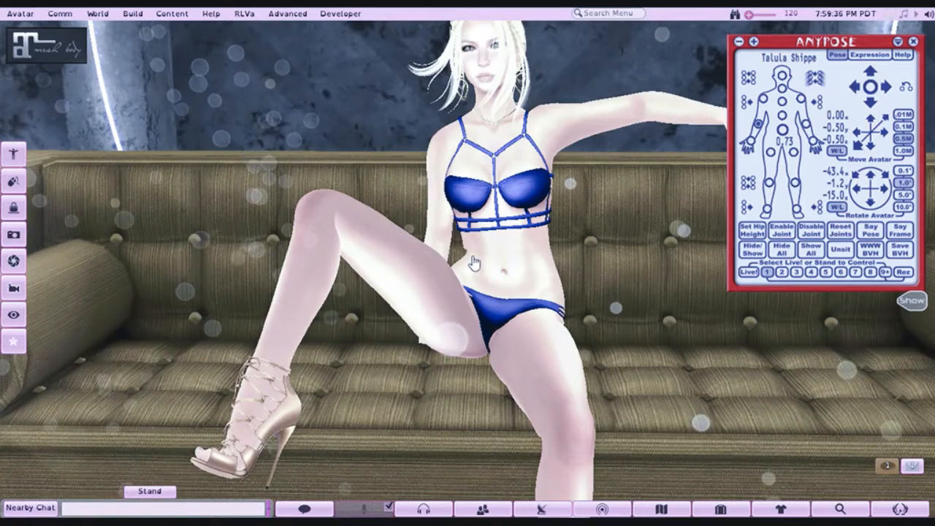
- Turn and bend the avatar's right hand at the wrist so the palm rests toward the sofa seat
drag(495, 261, 712, 300)
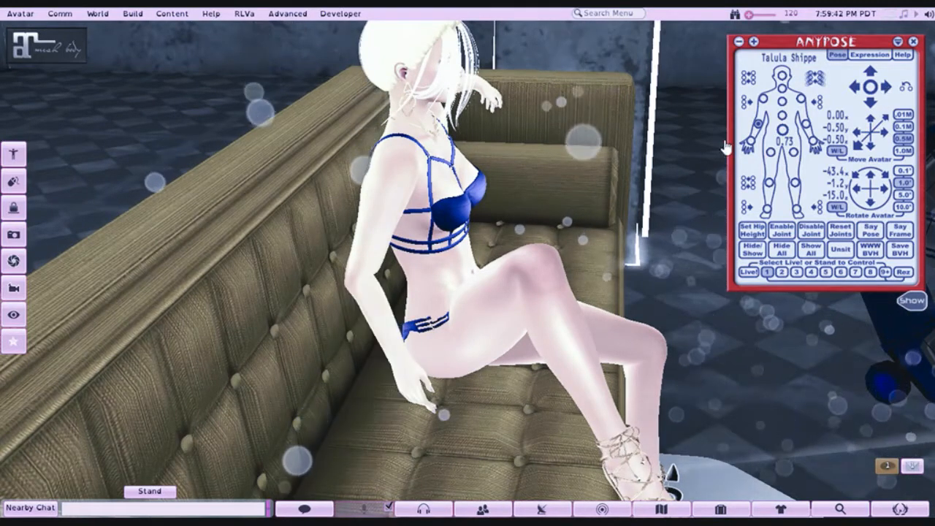
click(756, 147)
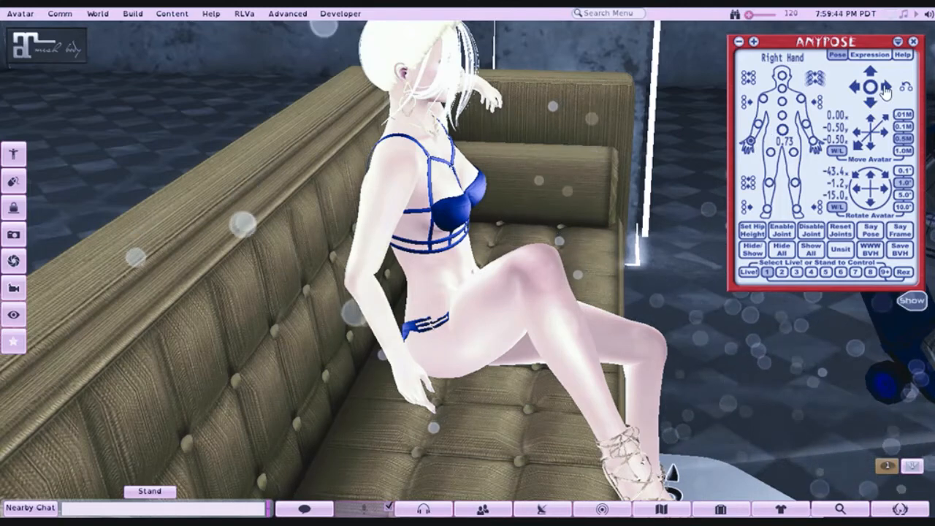
click(885, 89)
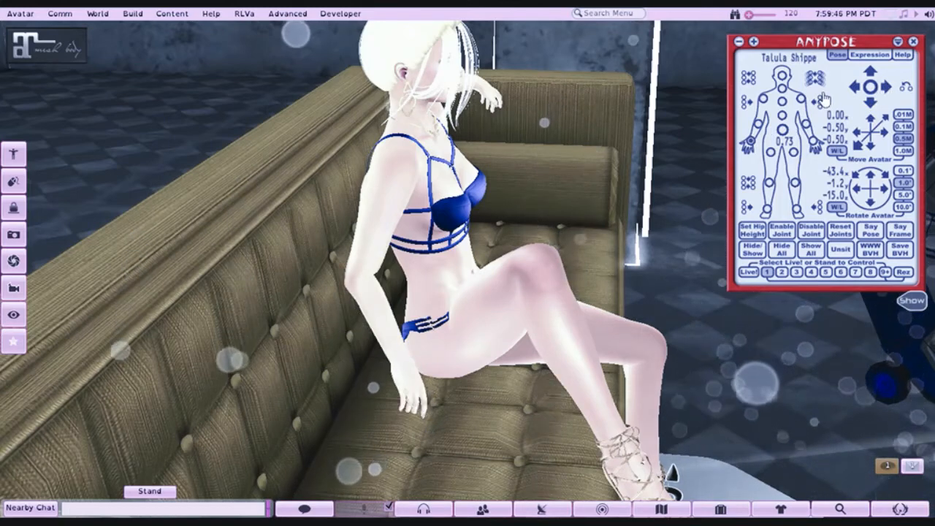
click(874, 76)
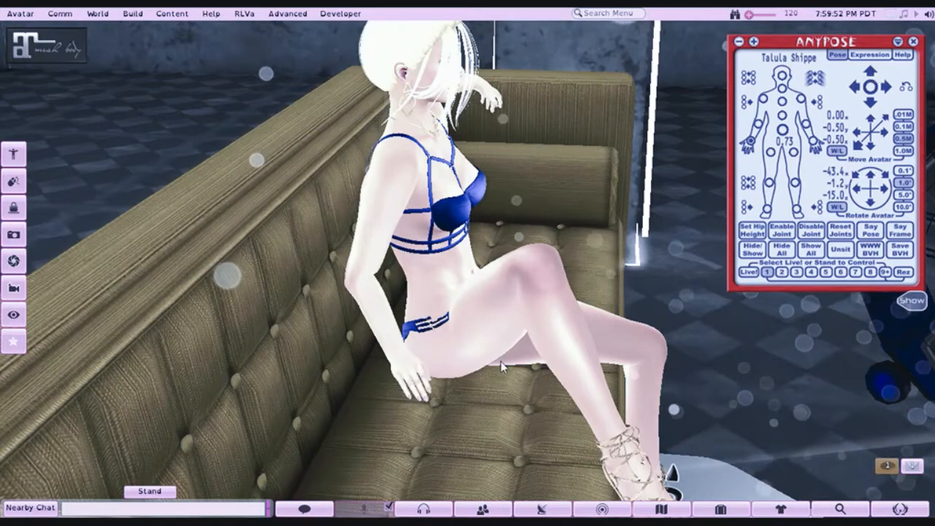
drag(418, 236, 168, 205)
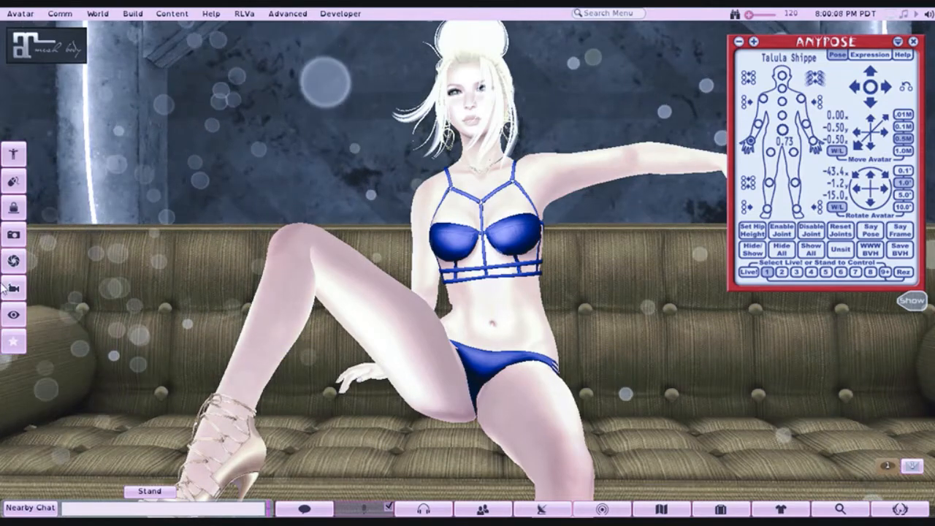
drag(516, 319, 472, 271)
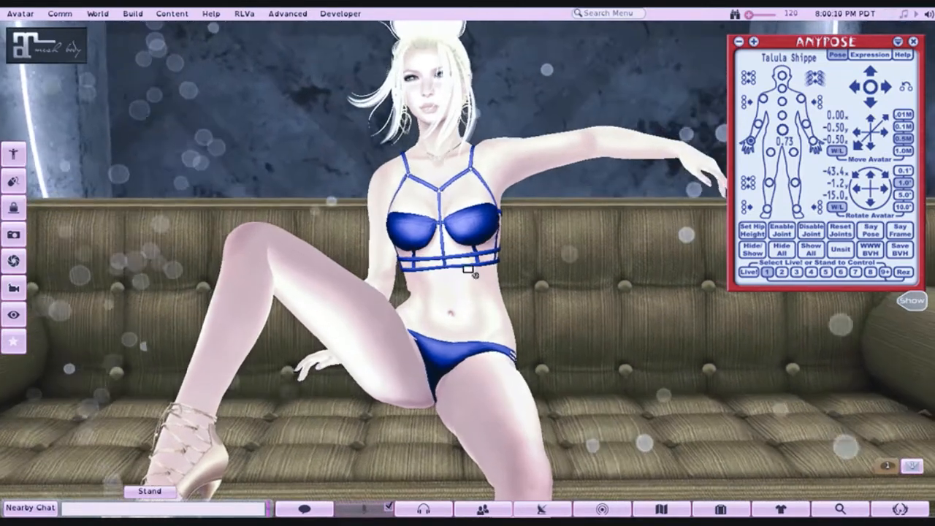
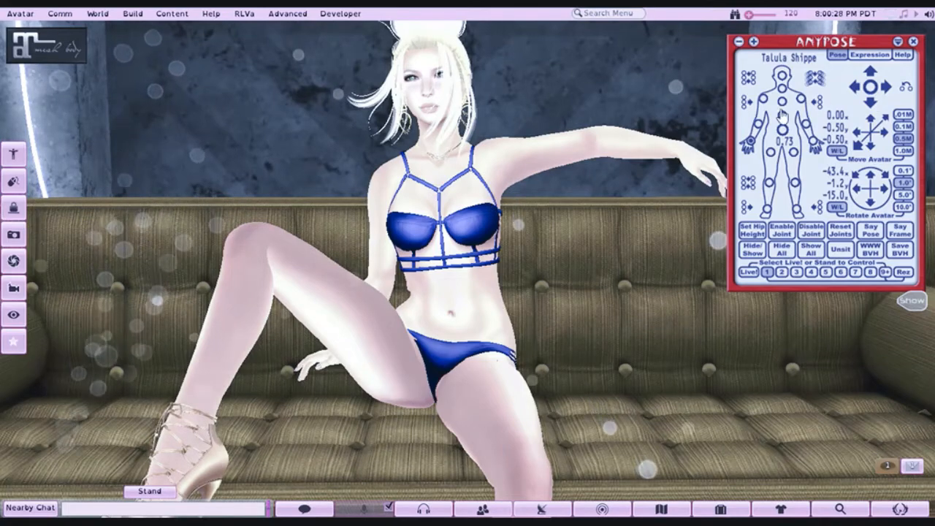
- Twist and lean the avatar's torso at the Abdomen joint so the upper body tilts toward its raised left arm
click(856, 88)
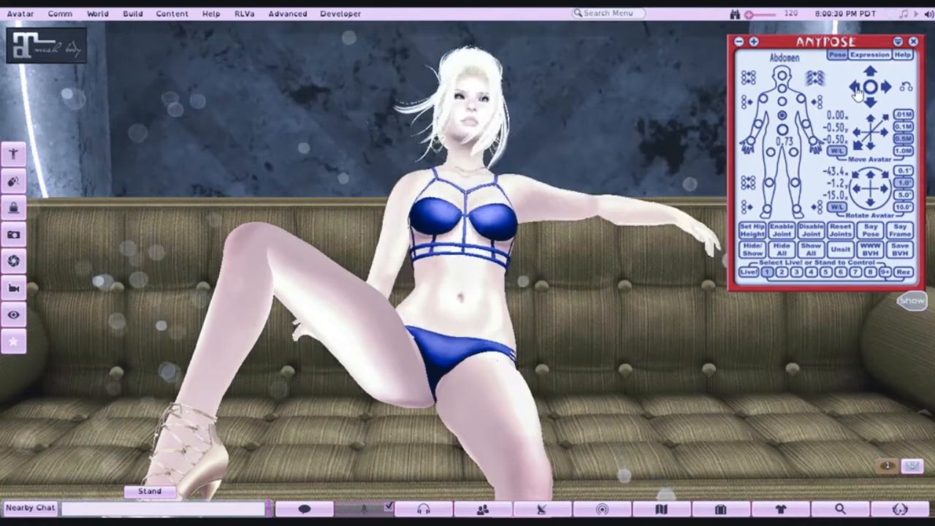
click(885, 88)
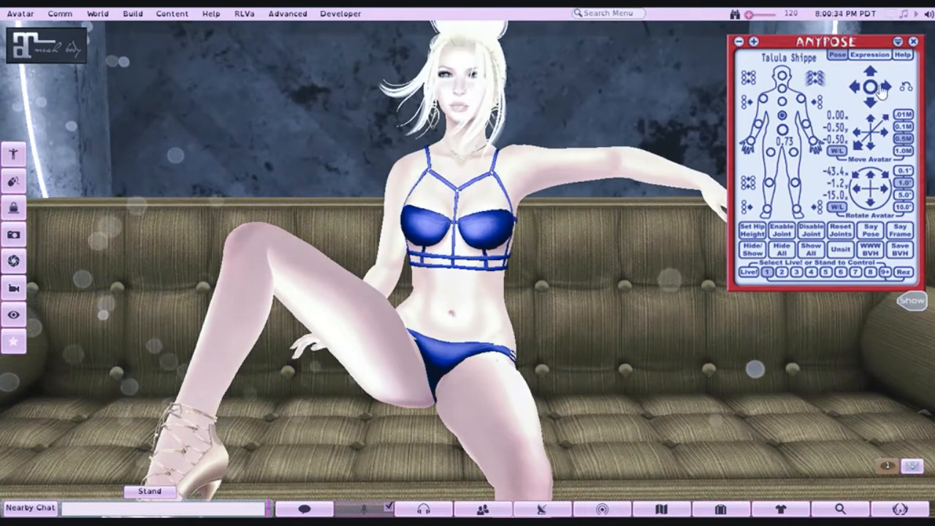
click(886, 89)
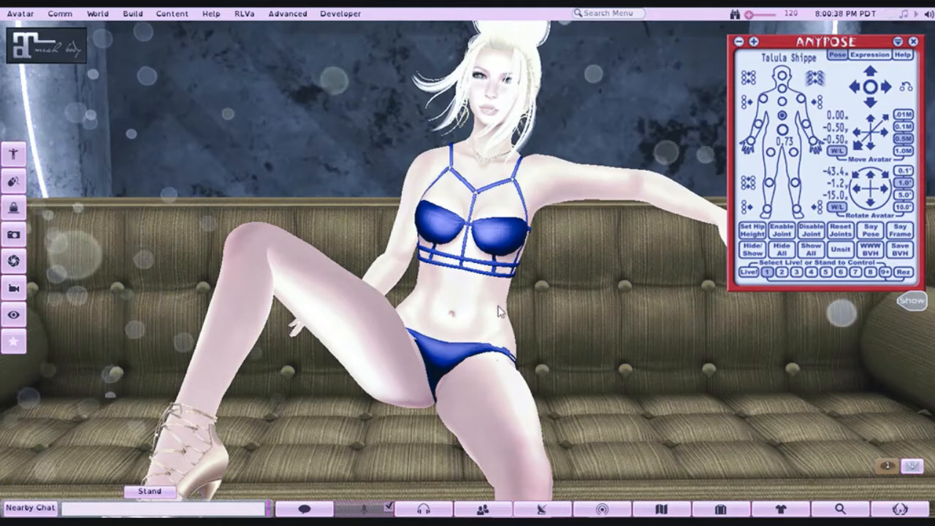
- Raise the avatar's right thigh and swing the knee inward using the Right Leg joint
click(771, 151)
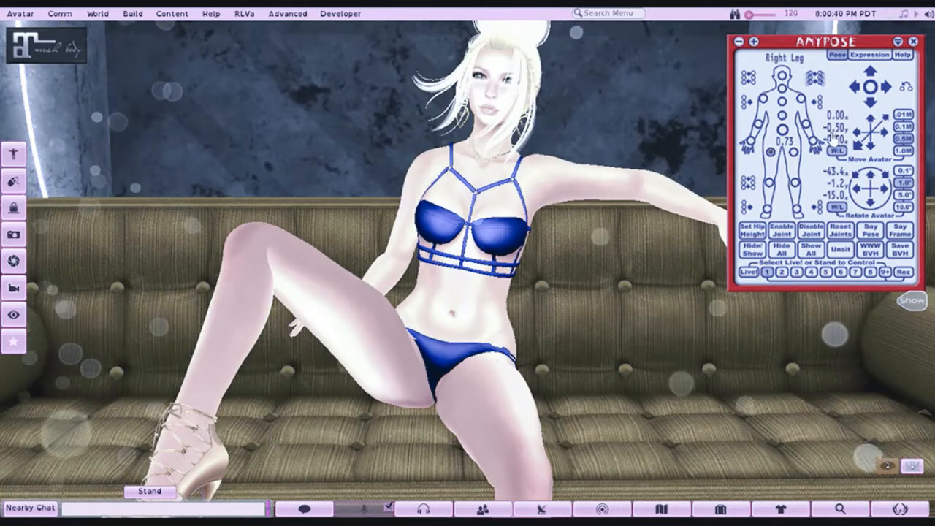
click(873, 79)
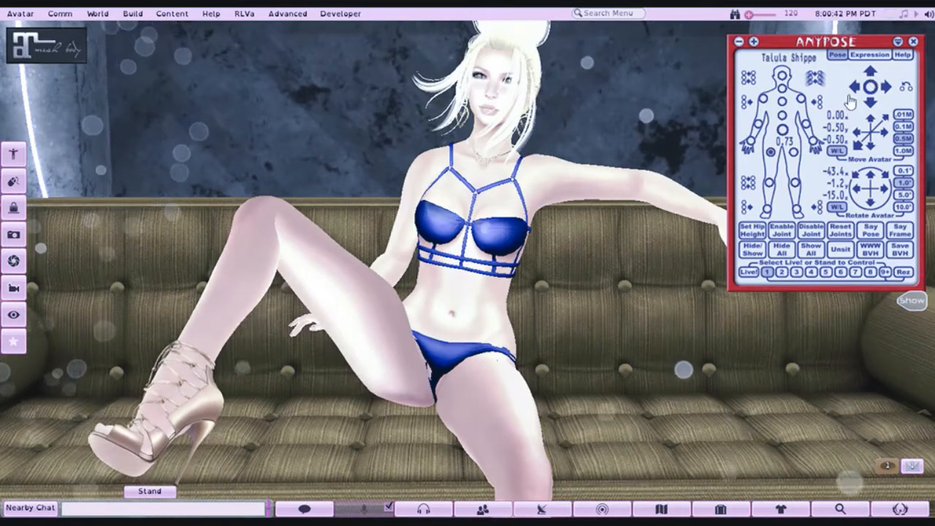
click(874, 111)
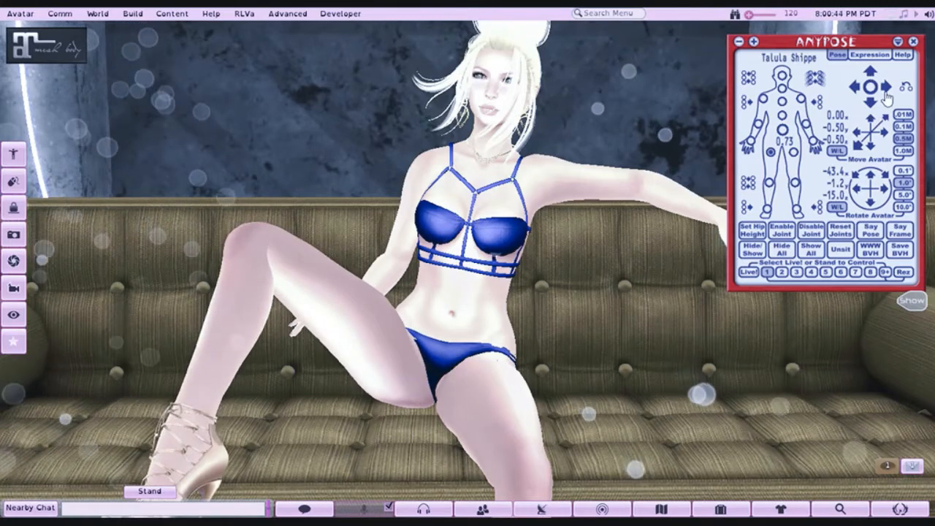
click(887, 89)
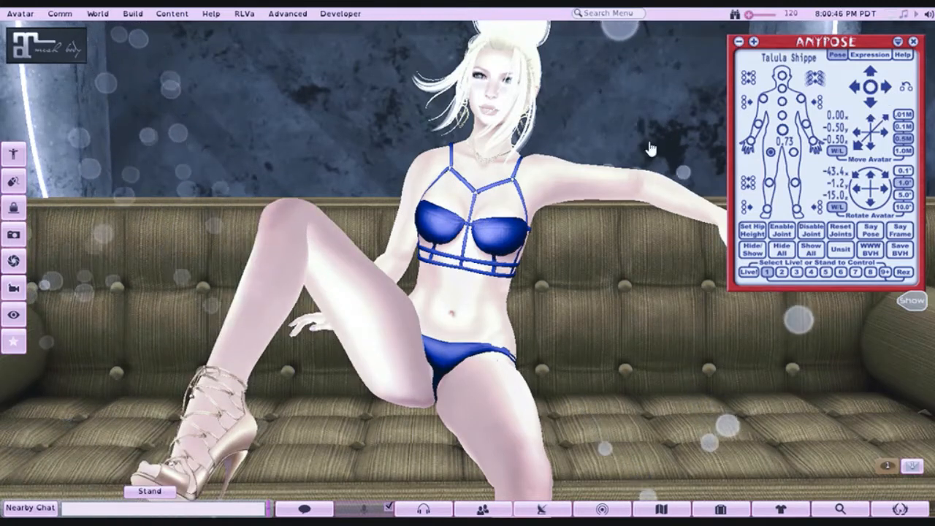
- Adjust the bend and sideways angle of the avatar's Right Shin joint so the lower leg slants outward from the knee
click(769, 182)
click(852, 87)
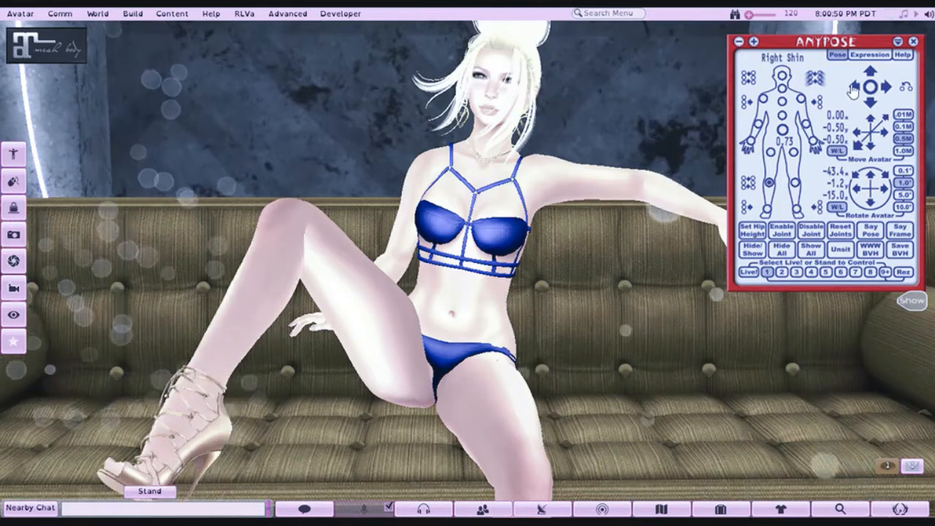
click(869, 71)
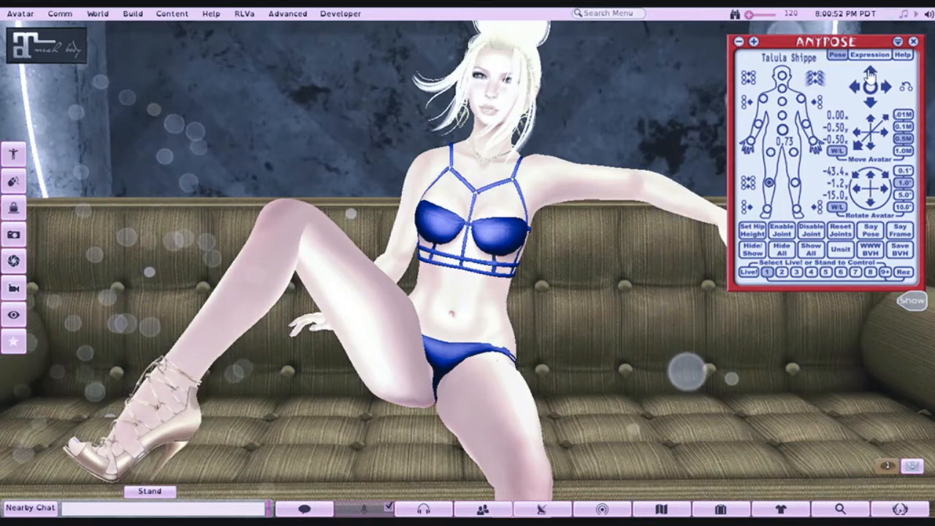
click(870, 76)
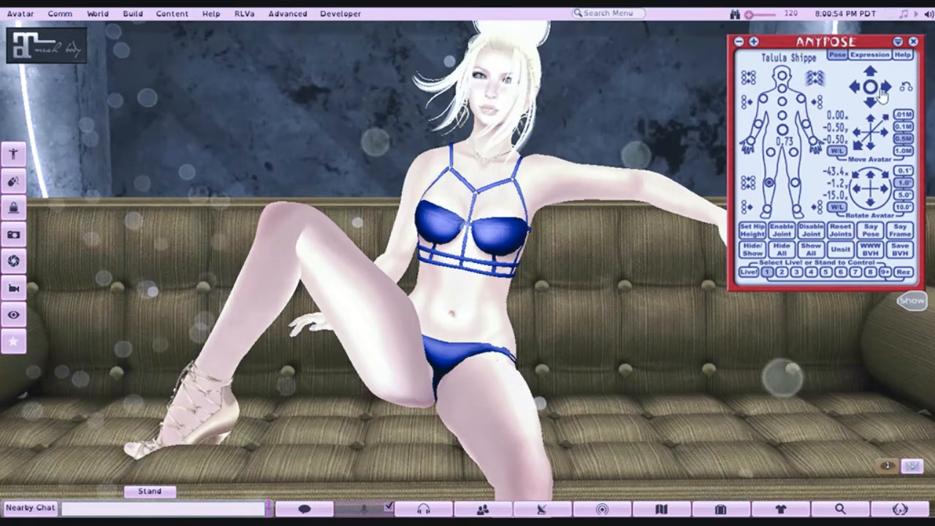
click(889, 88)
click(889, 88)
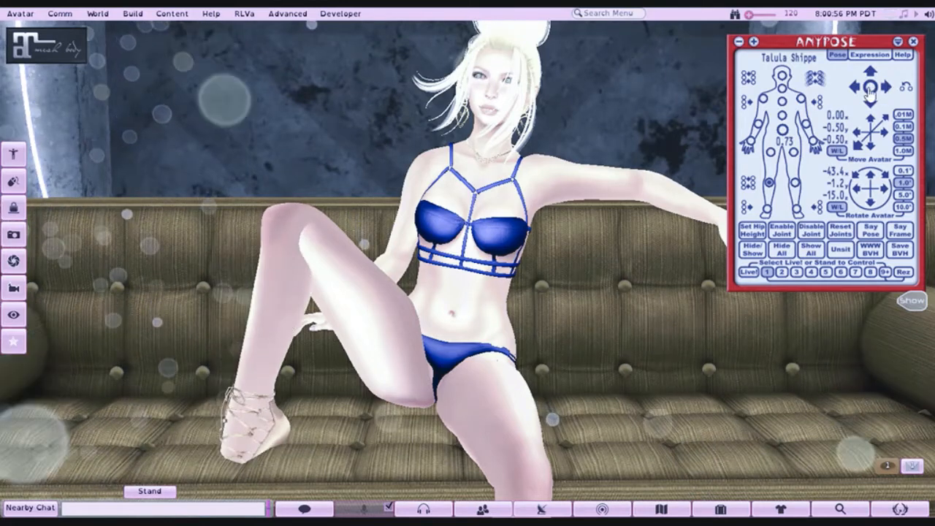
click(871, 76)
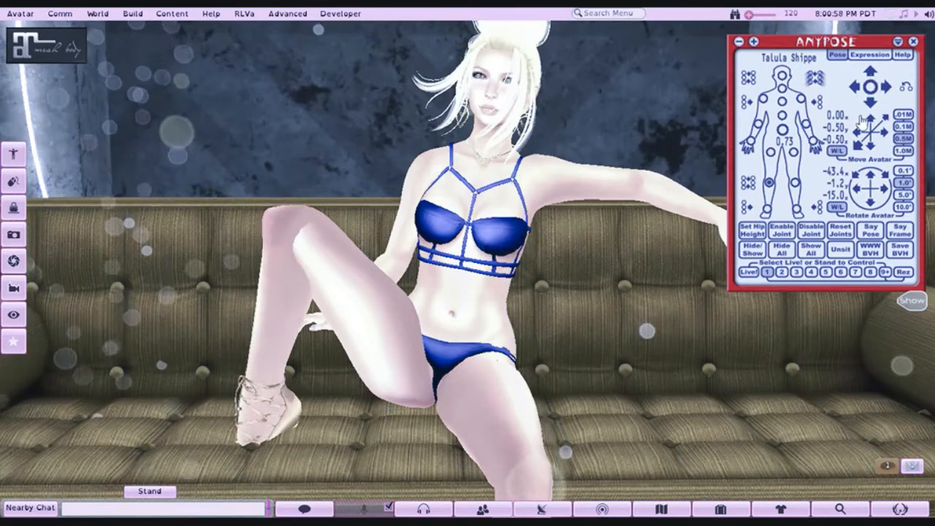
click(874, 105)
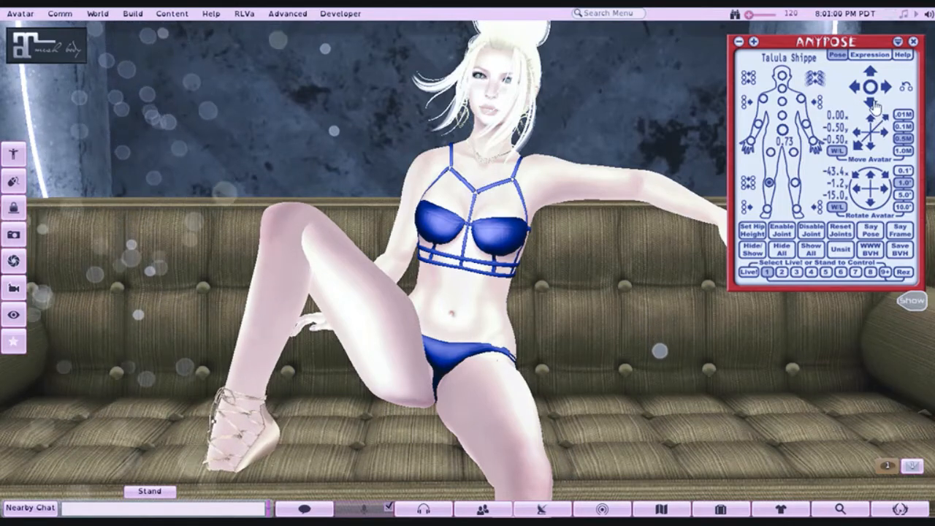
click(874, 105)
click(874, 105)
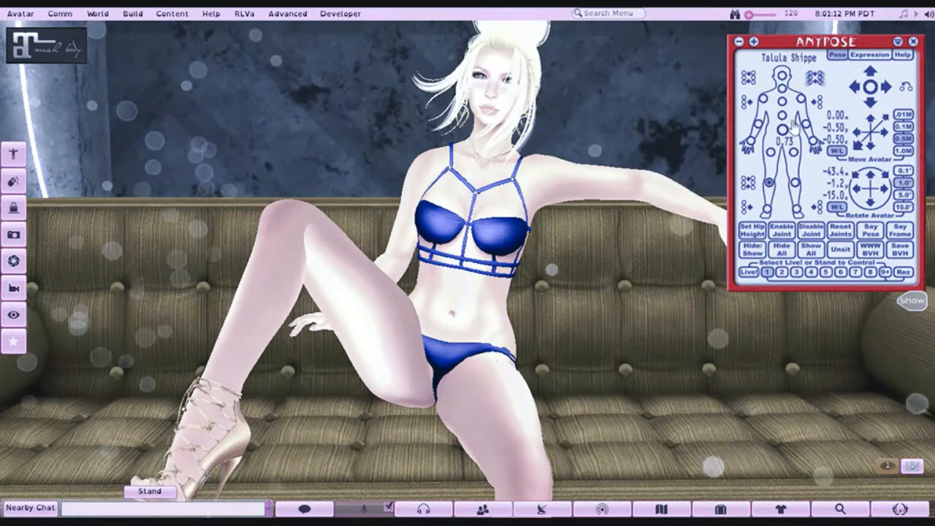
- Turn and tilt the avatar's head toward its outstretched left arm, adjusting both the Head and neck joints
click(782, 76)
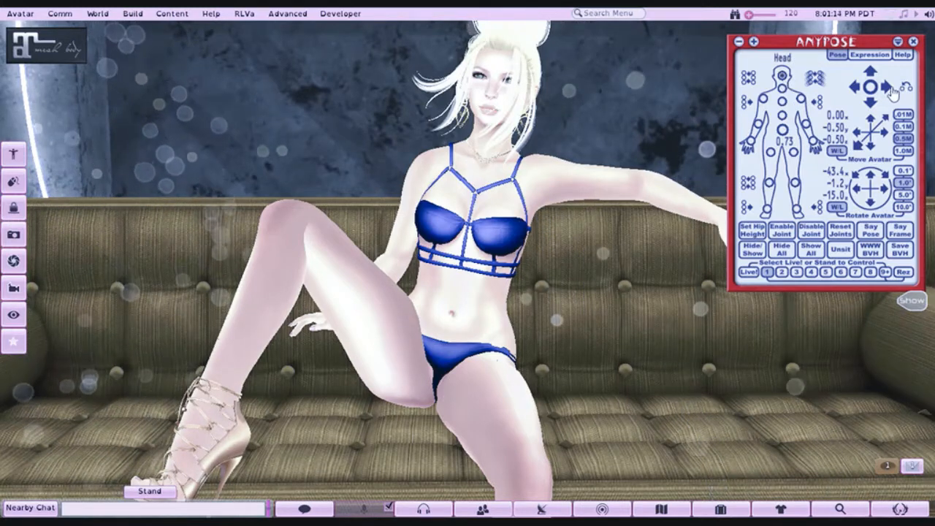
click(890, 87)
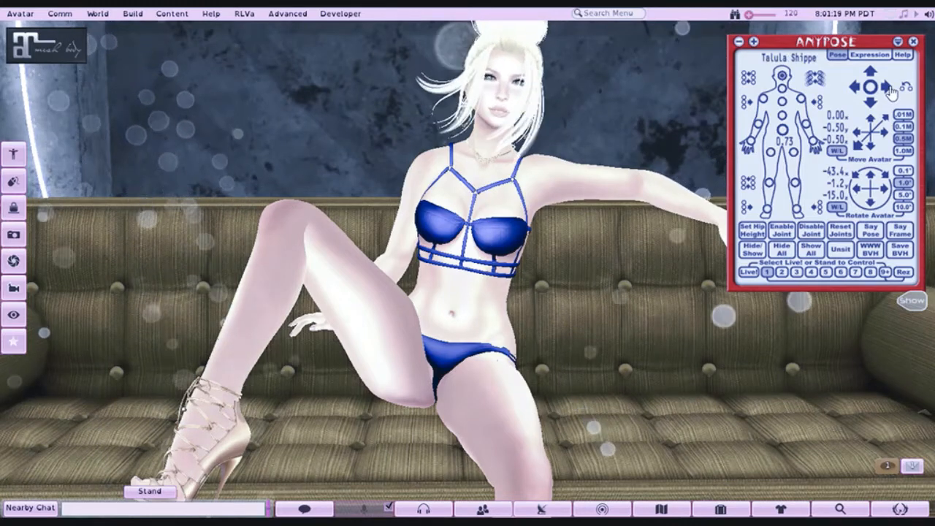
click(888, 87)
click(870, 103)
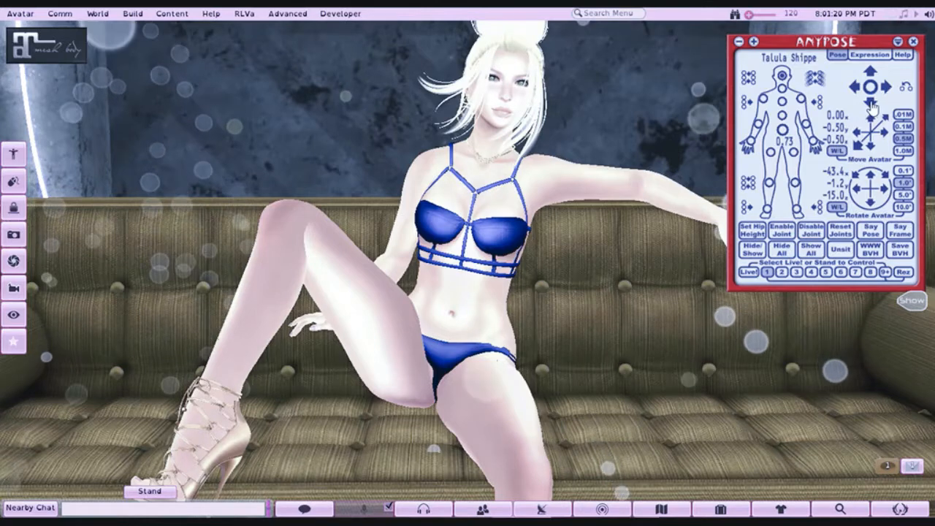
click(872, 106)
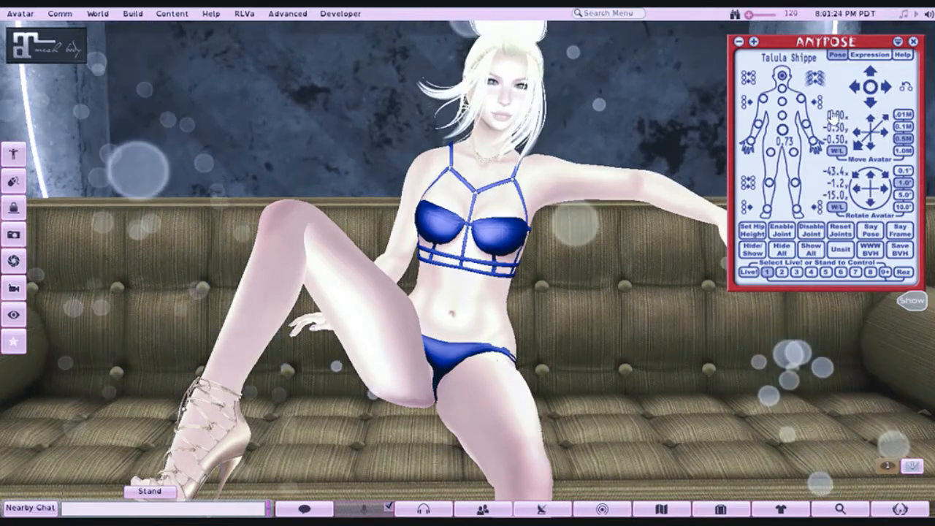
click(888, 87)
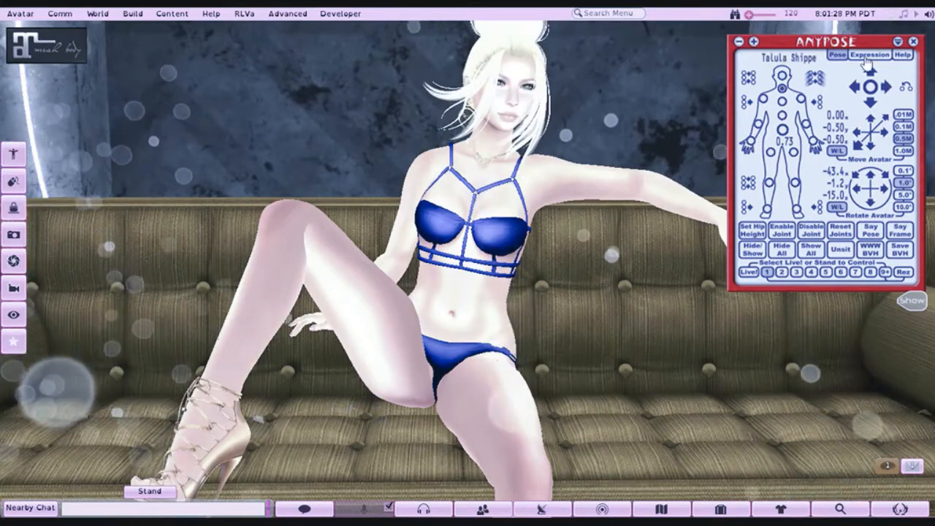
- Examine the AnyPose expression and hand options, and inspect the seated pose against the sofa from several angles
click(868, 56)
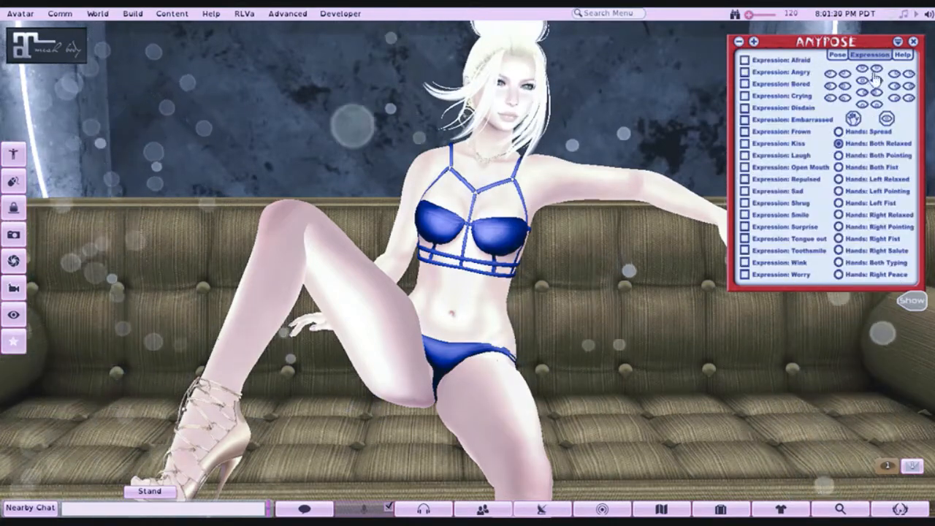
click(835, 56)
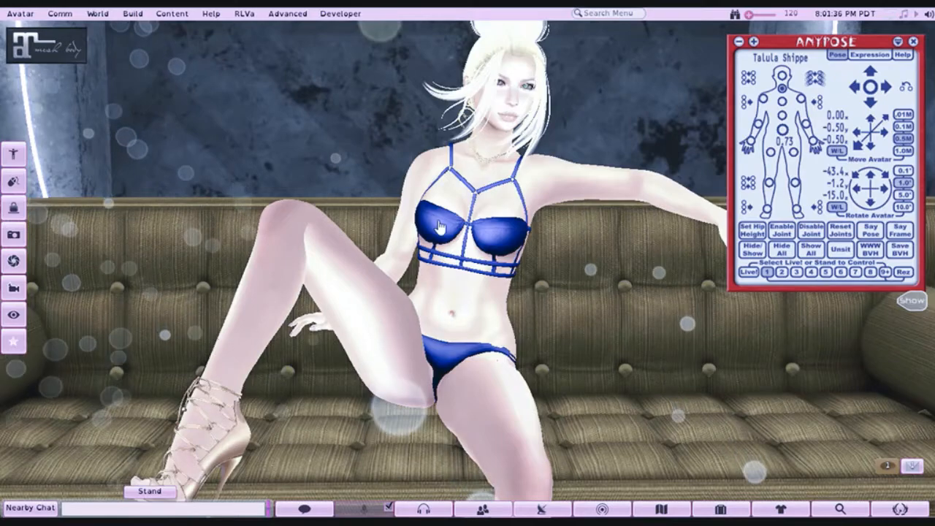
drag(438, 224, 409, 281)
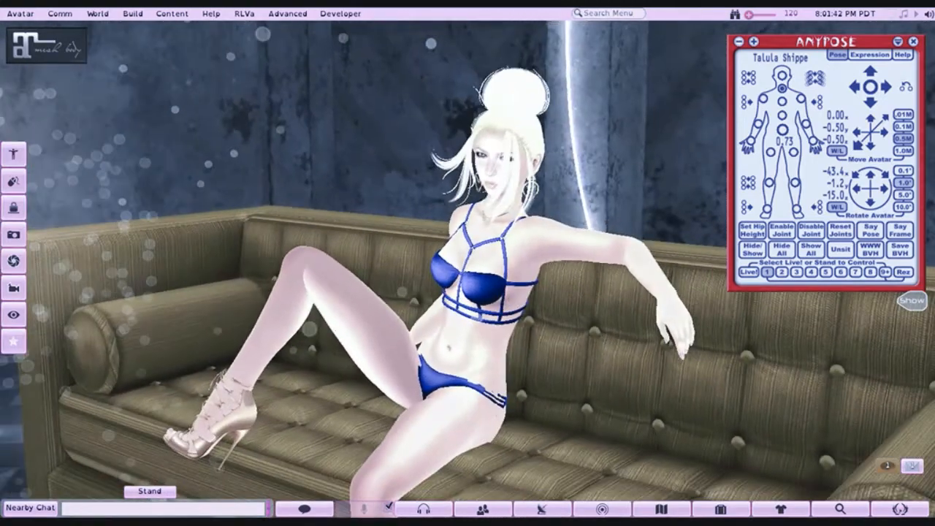
key(Escape)
scroll(599, 363, up, 5)
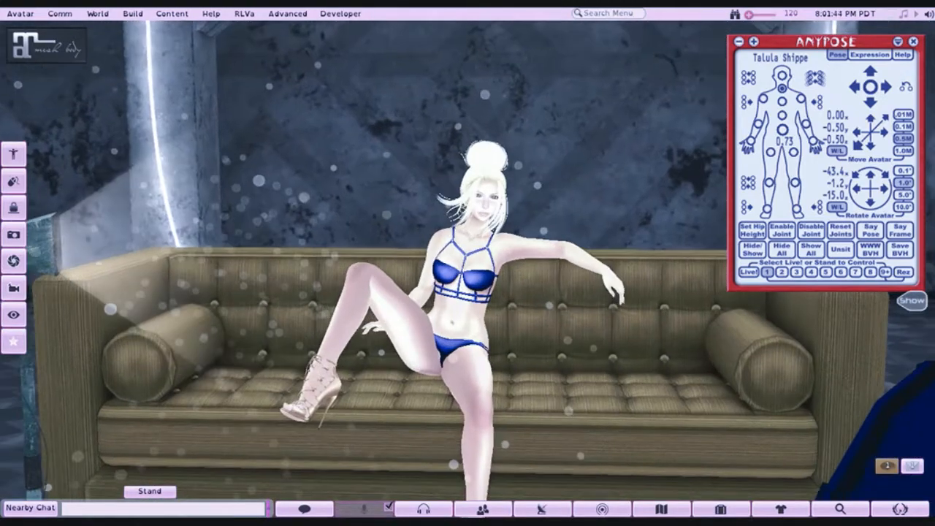
right_click(672, 323)
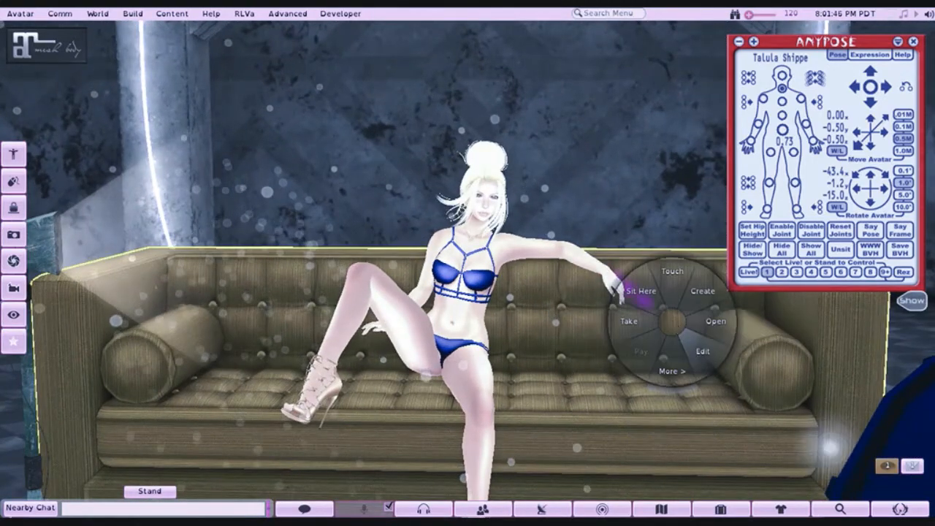
click(643, 381)
scroll(443, 303, down, 3)
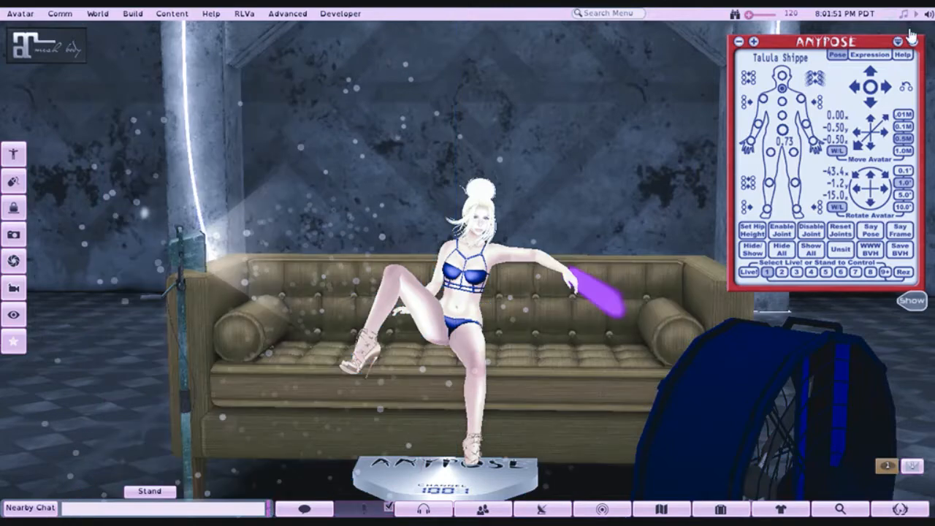
- Collapse the AnyPose HUD and move the sofa beneath the seated avatar, to about X 54.003, Y 13.067, Z 897.831
click(913, 40)
right_click(687, 266)
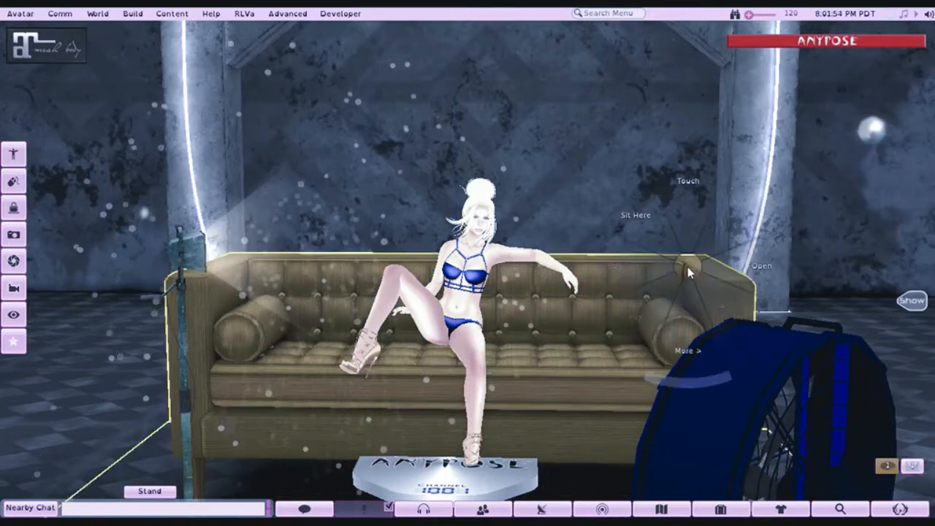
click(714, 295)
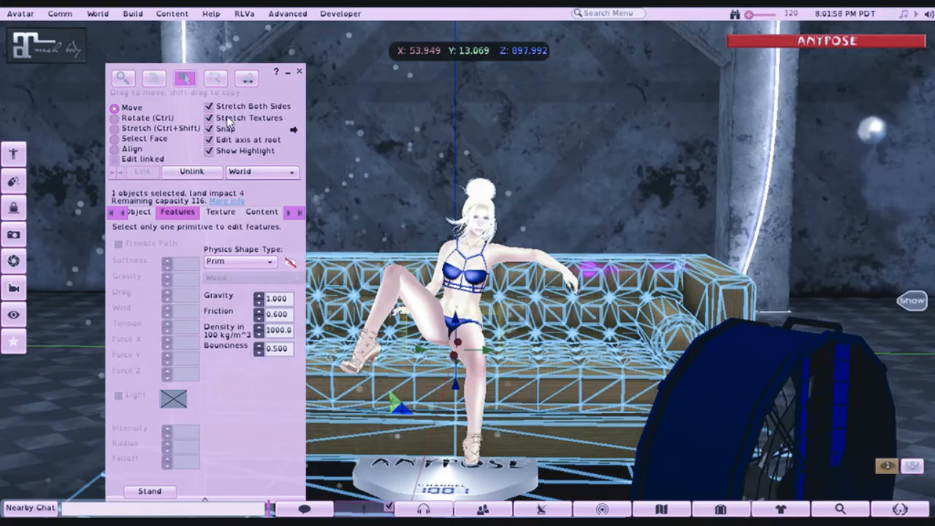
drag(775, 248, 740, 260)
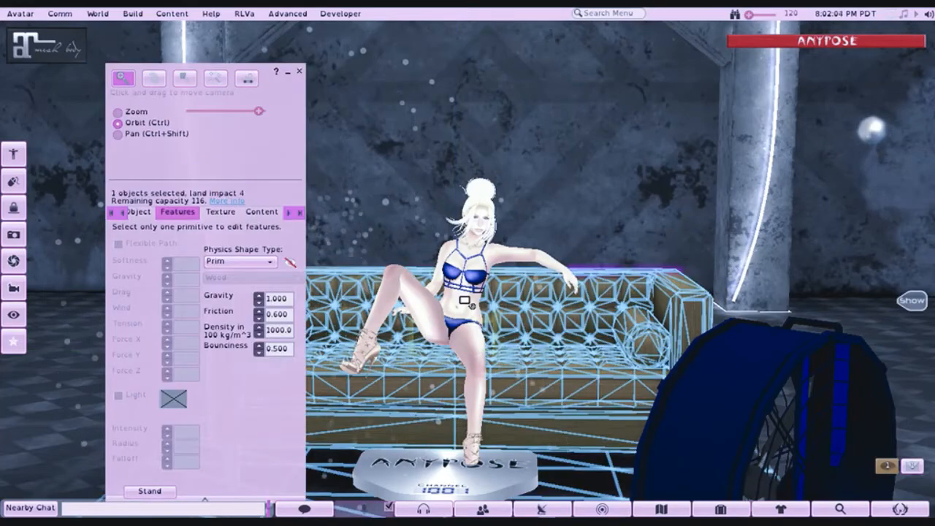
drag(467, 303, 353, 335)
drag(499, 358, 480, 357)
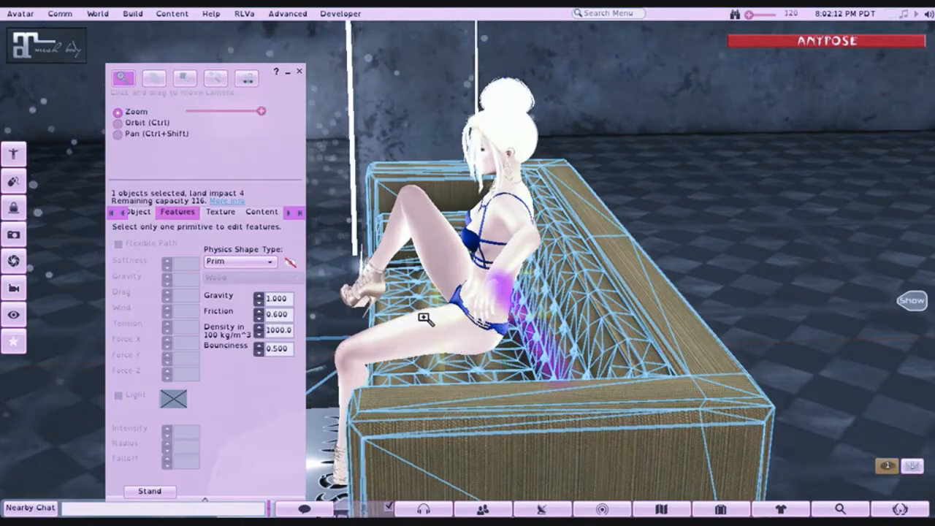
drag(426, 319, 730, 225)
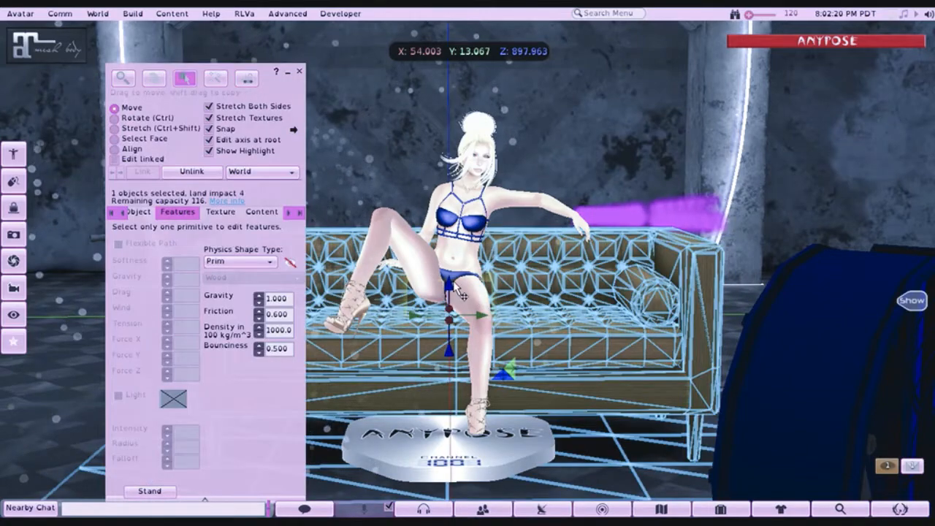
drag(448, 286, 471, 272)
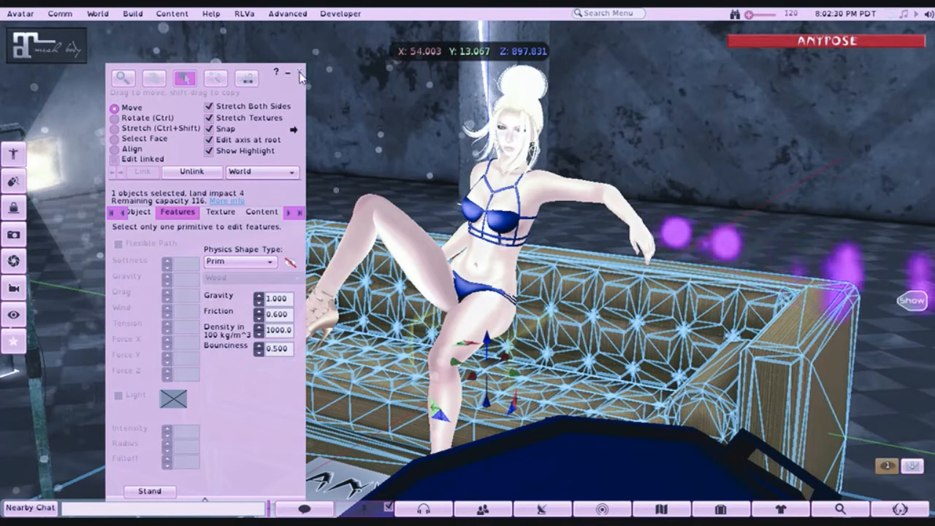
click(300, 74)
- Restore the AnyPose HUD and hide the pose stand under the avatar
drag(395, 300, 468, 276)
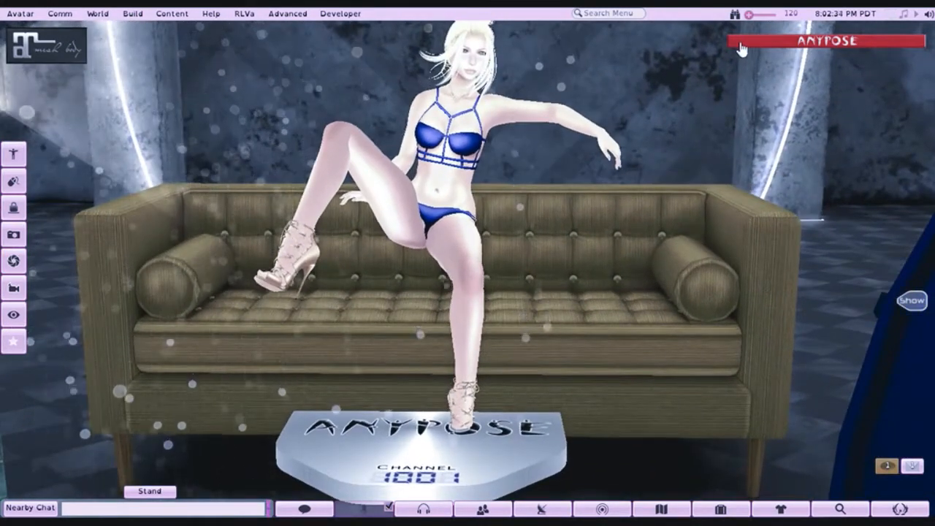
click(741, 49)
click(787, 251)
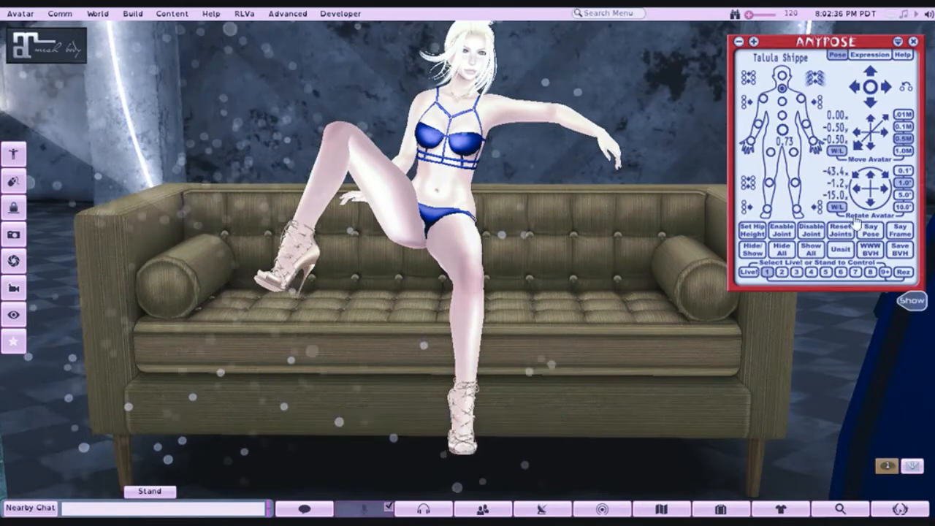
- Lower the avatar onto the sofa seat, bringing its AnyPose y offset to -0.72
click(871, 150)
click(870, 150)
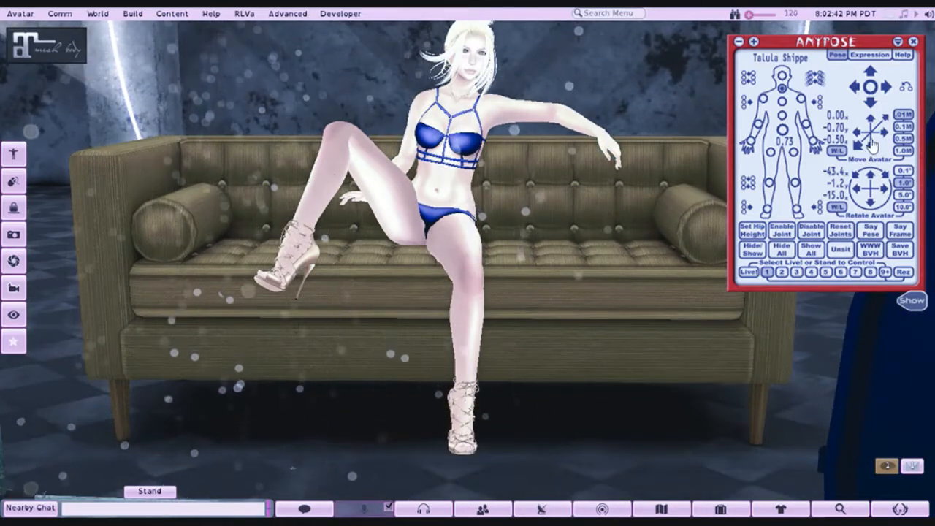
click(871, 147)
click(871, 129)
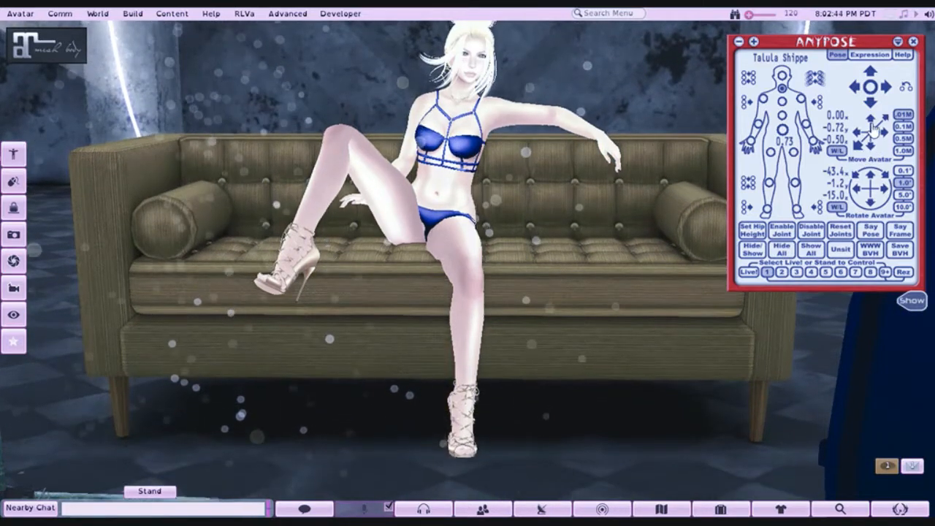
- Raise the avatar to a y offset of -0.69 and lean its chest and abdomen back toward the sofa's backrest
click(871, 129)
click(871, 130)
drag(485, 147, 252, 179)
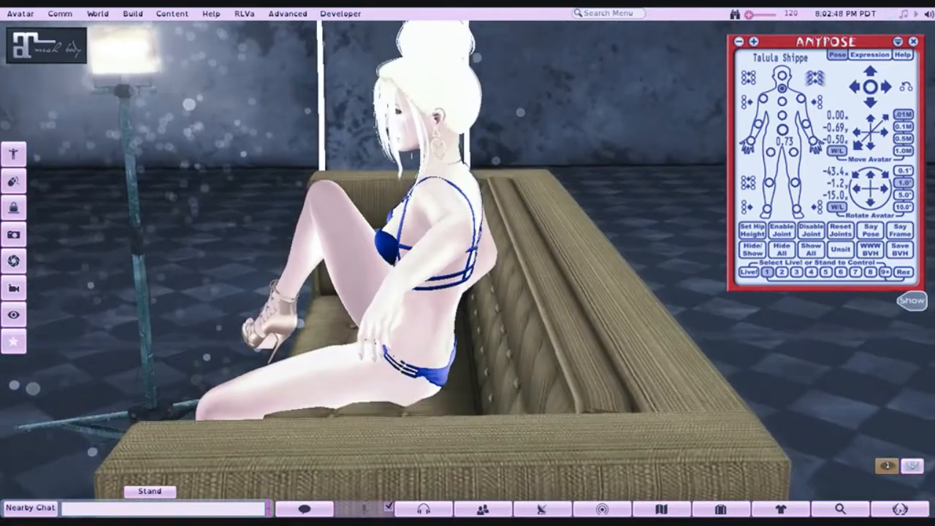
click(871, 76)
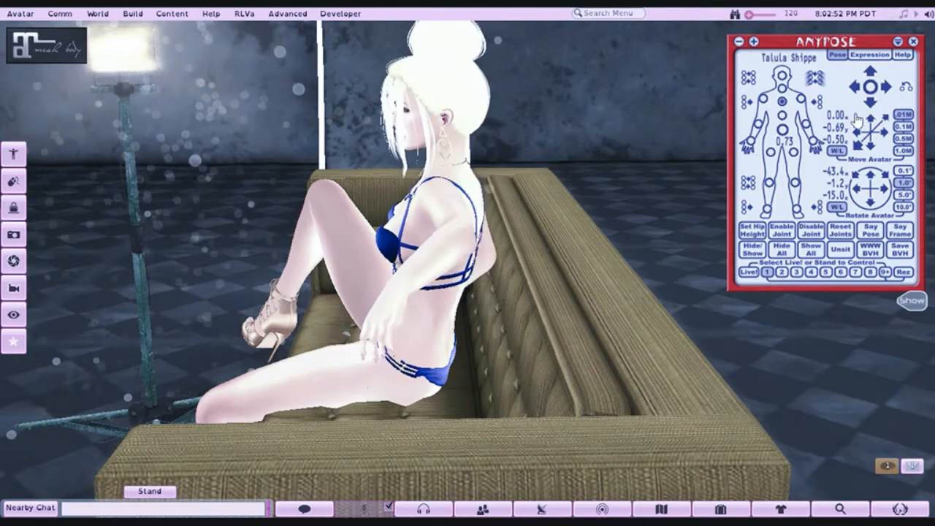
click(870, 77)
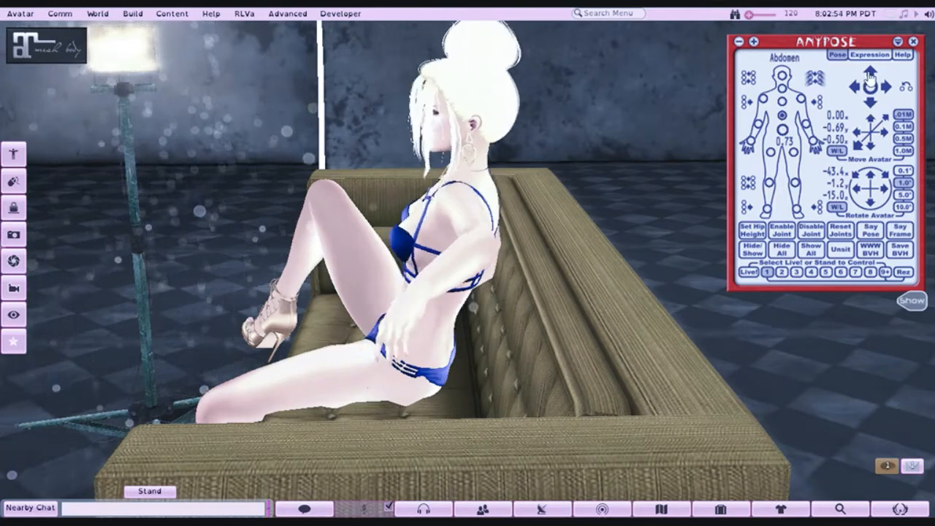
- Move the avatar along the sofa seat's depth to a z offset of -0.54
drag(401, 299, 490, 302)
click(884, 119)
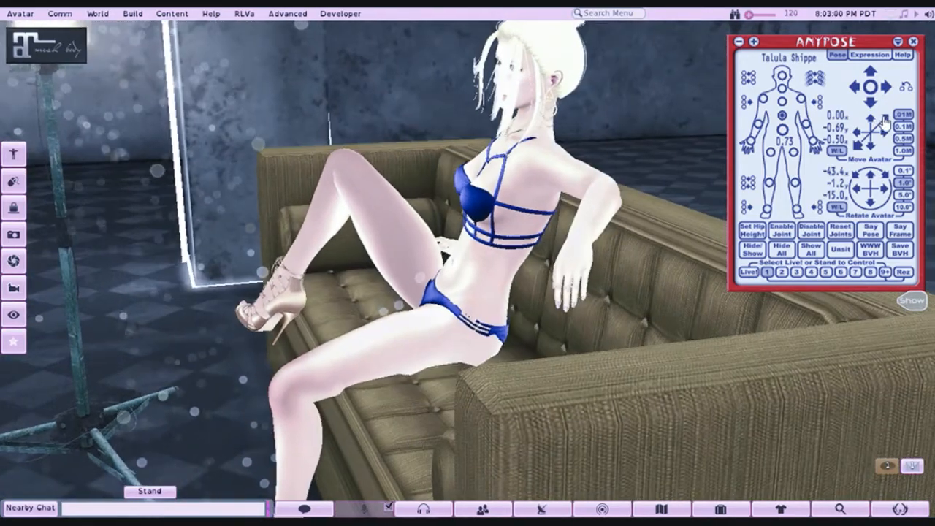
click(884, 121)
click(885, 122)
click(885, 123)
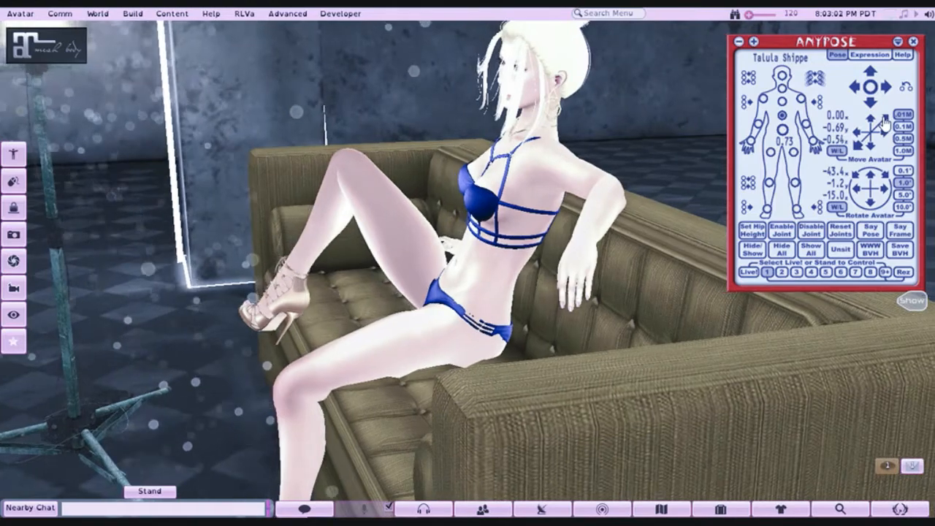
- Raise the avatar on the sofa seat to a y offset of -0.65
drag(436, 295, 577, 295)
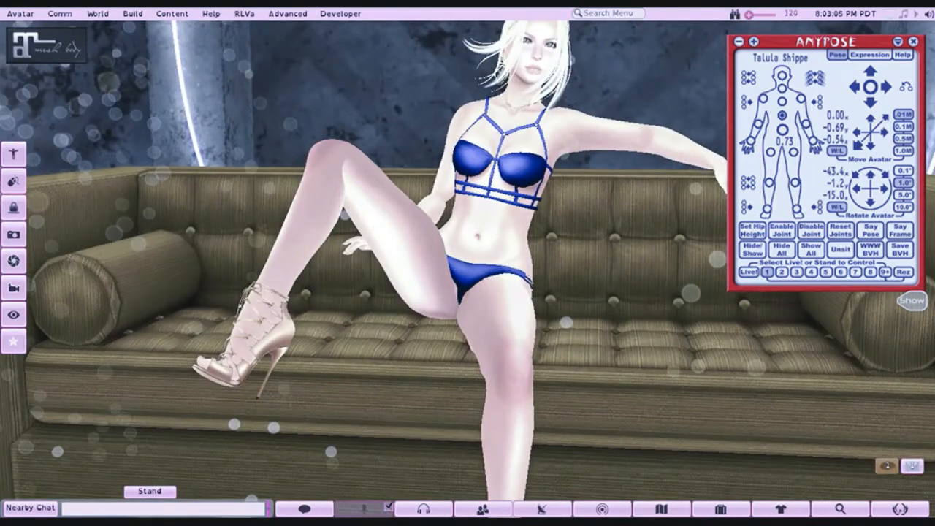
drag(497, 277, 398, 279)
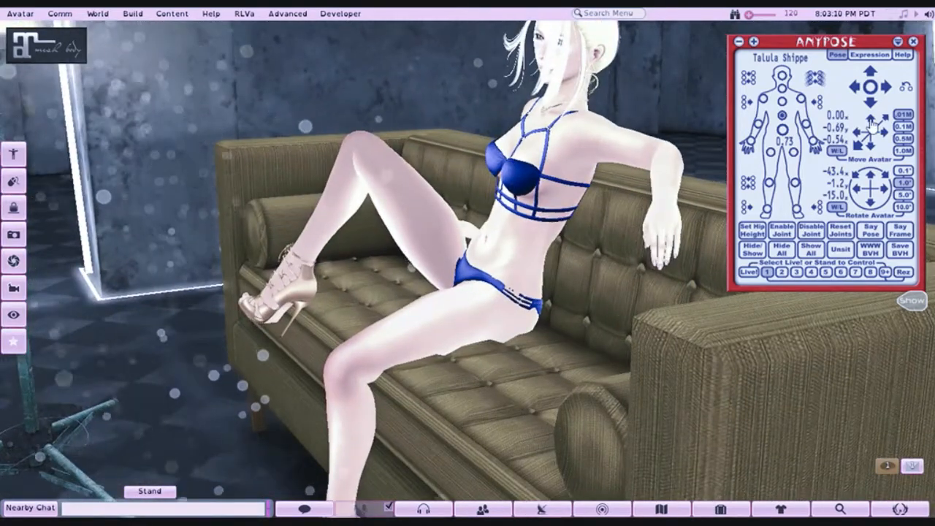
click(871, 123)
click(871, 123)
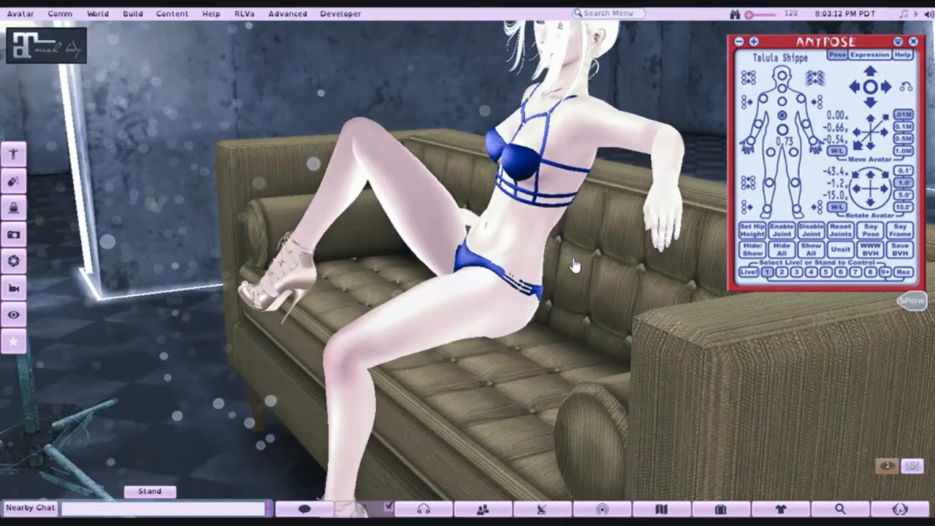
drag(468, 263, 458, 291)
- Rotate the whole avatar to -45.0°, 6.5°, -7.3° so its torso leans back toward the sofa's backrest
drag(411, 191, 285, 205)
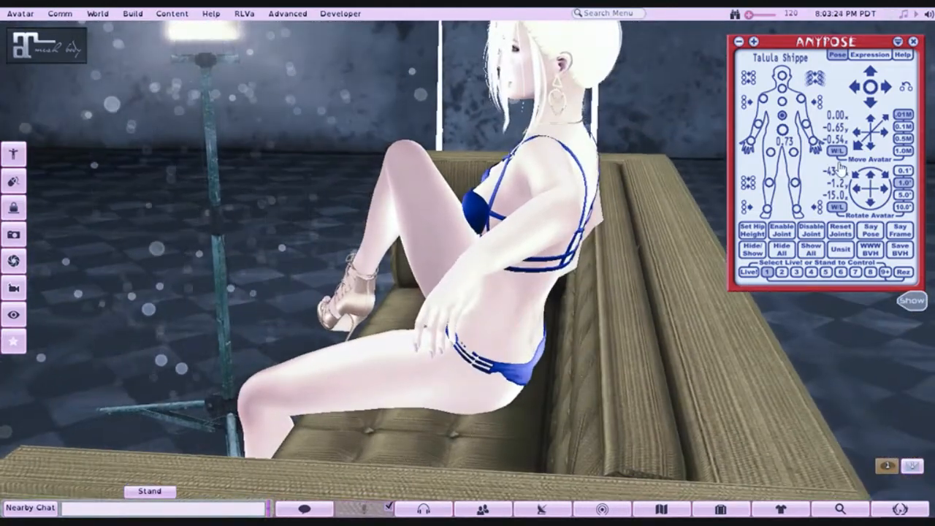
click(884, 189)
click(884, 189)
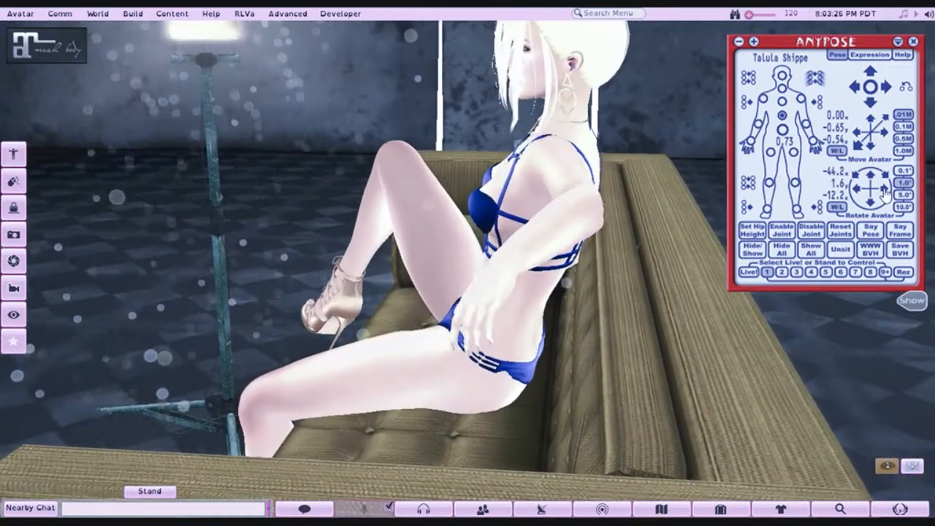
click(884, 190)
click(885, 190)
click(885, 189)
click(885, 190)
click(886, 190)
click(886, 190)
click(885, 191)
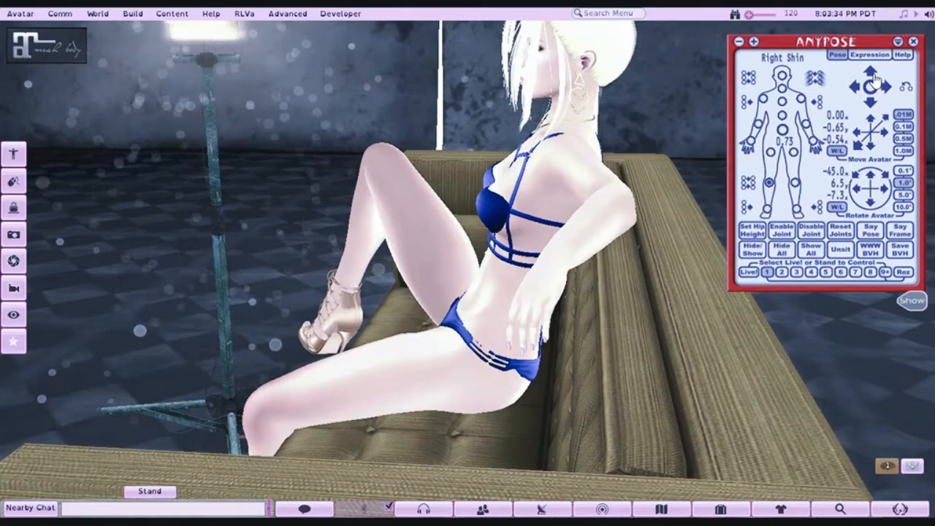
- Reposition the avatar's left arm and shoulder so the arm extends outward and down toward the top of the backrest
drag(345, 323, 597, 248)
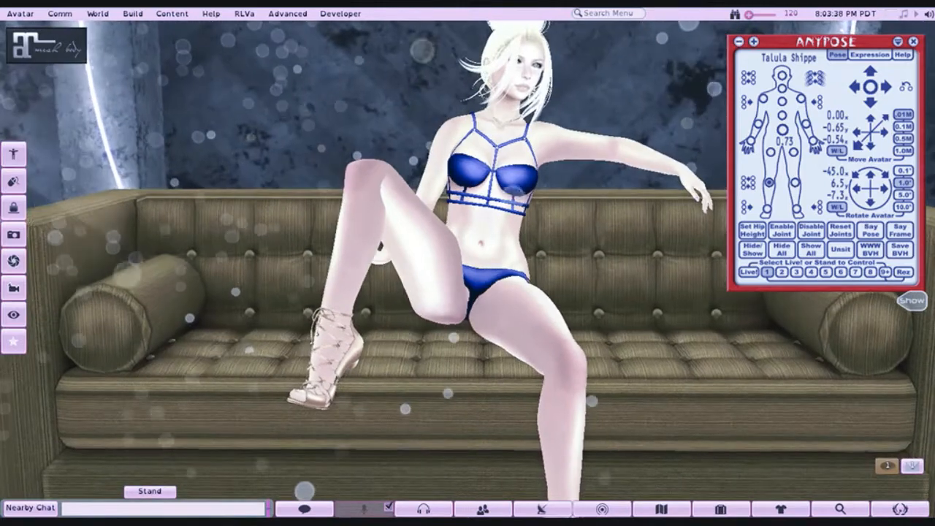
click(801, 101)
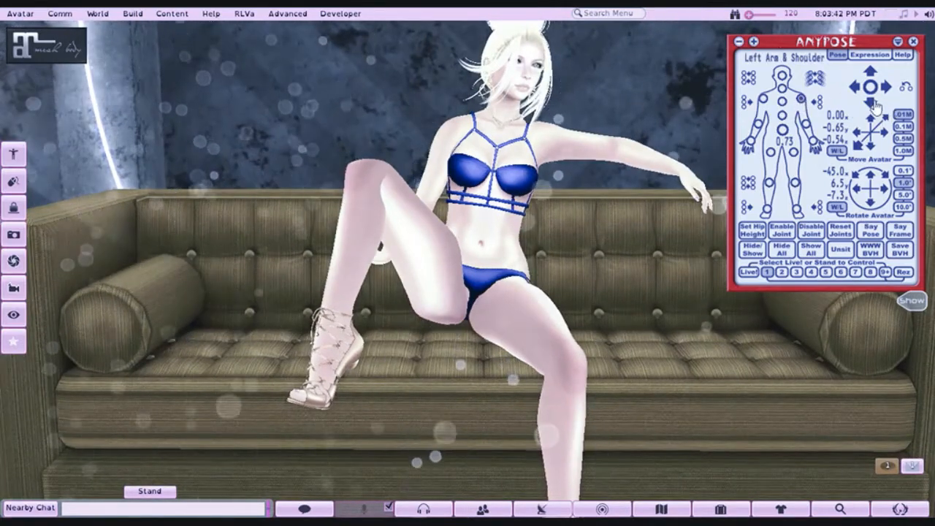
click(864, 80)
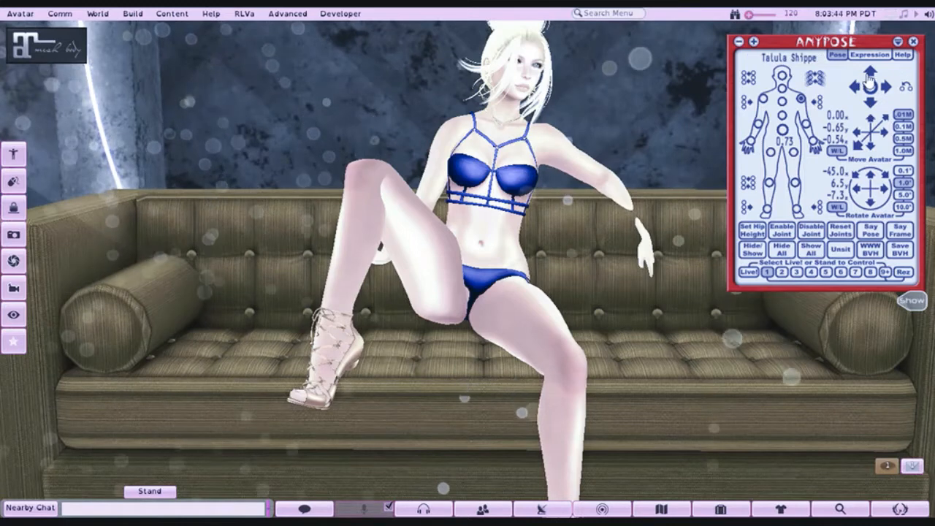
click(855, 88)
click(856, 88)
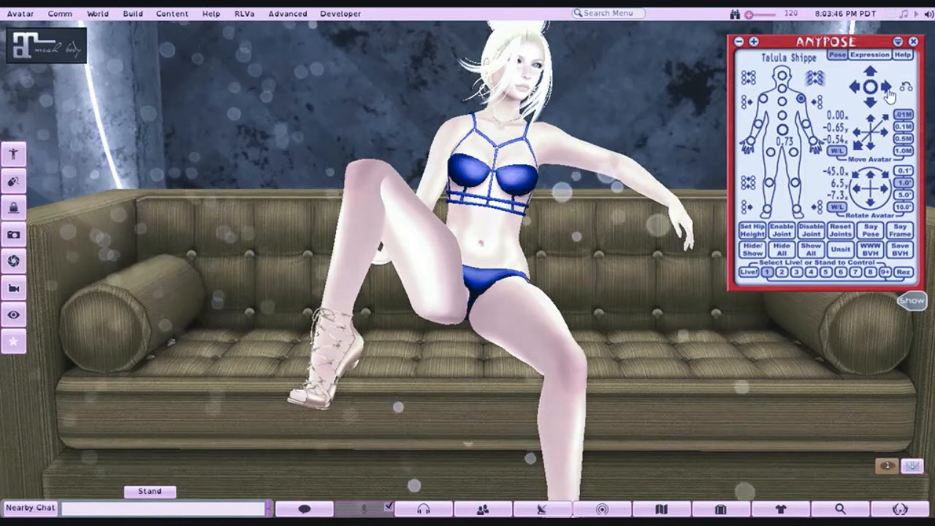
click(887, 87)
click(887, 87)
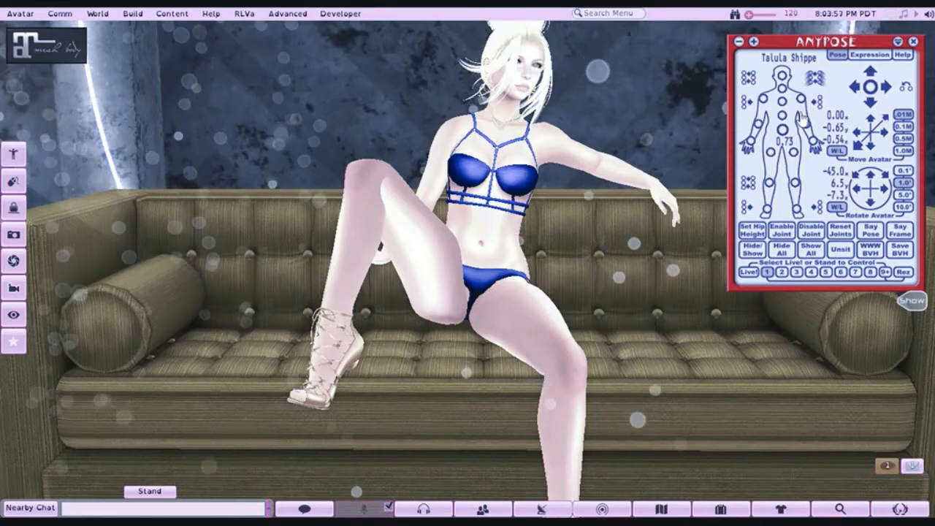
- Swing the left arm and shoulder forward and lower the elbow onto the top of the sofa's backrest
drag(574, 165, 467, 292)
drag(177, 89, 73, 90)
drag(468, 347, 628, 380)
drag(460, 321, 478, 332)
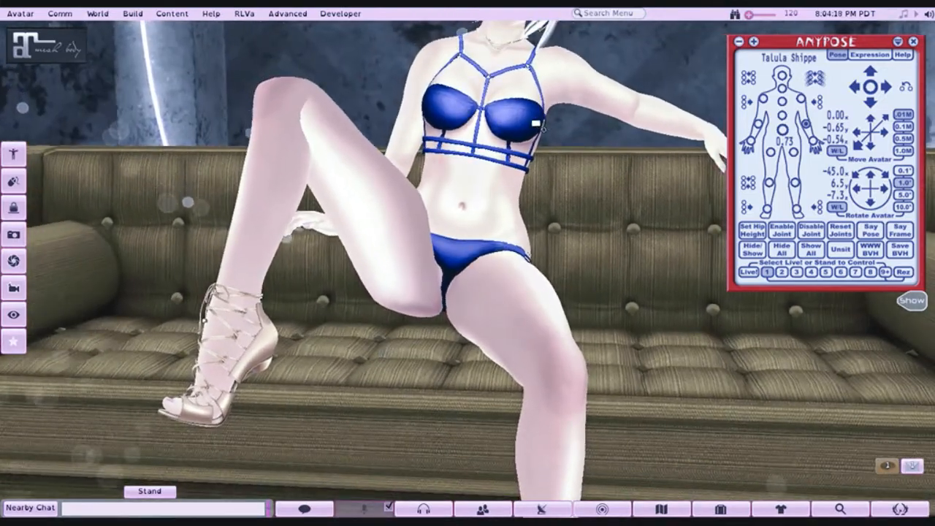
drag(575, 109, 560, 256)
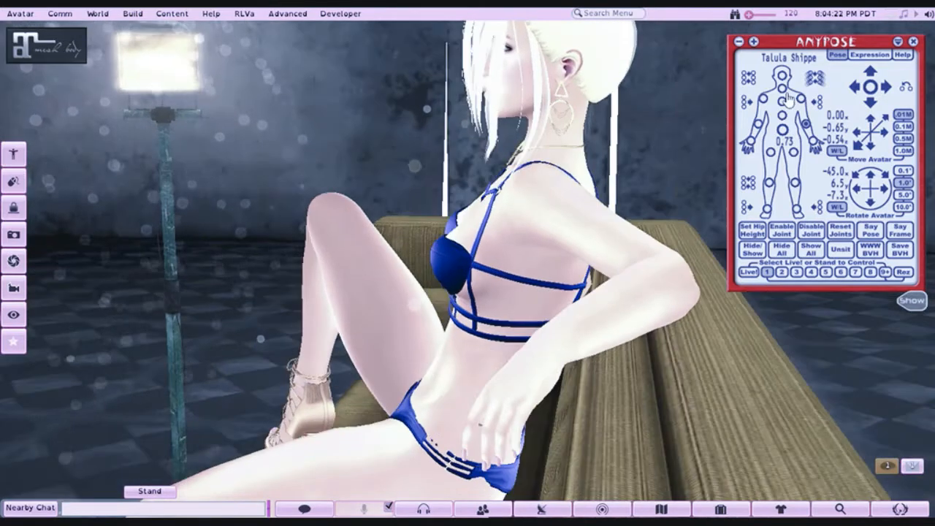
click(859, 95)
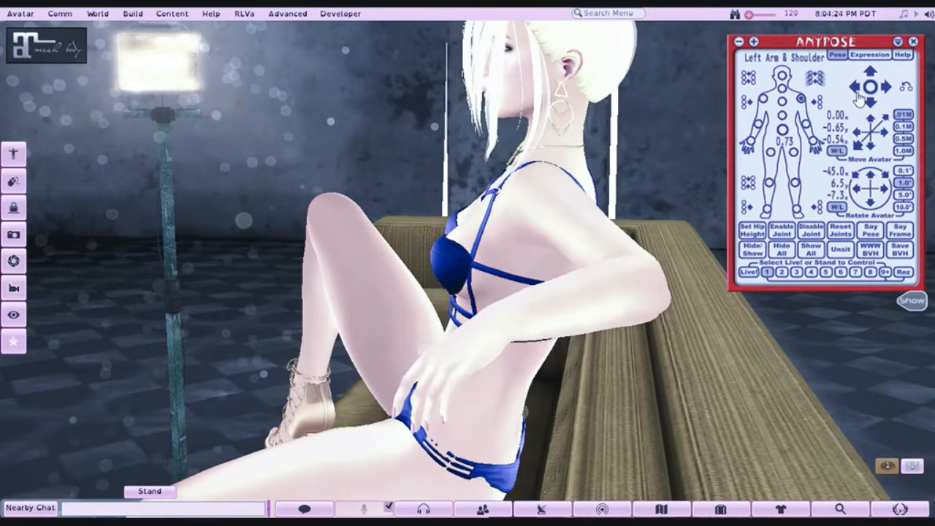
click(871, 105)
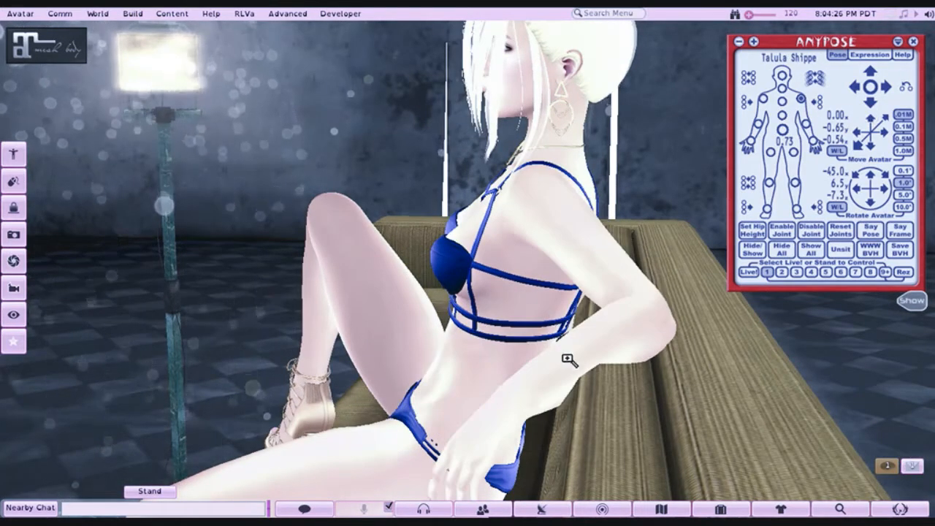
- Raise the avatar's left forearm so it rests along the top edge of the sofa's backrest
drag(568, 358, 472, 270)
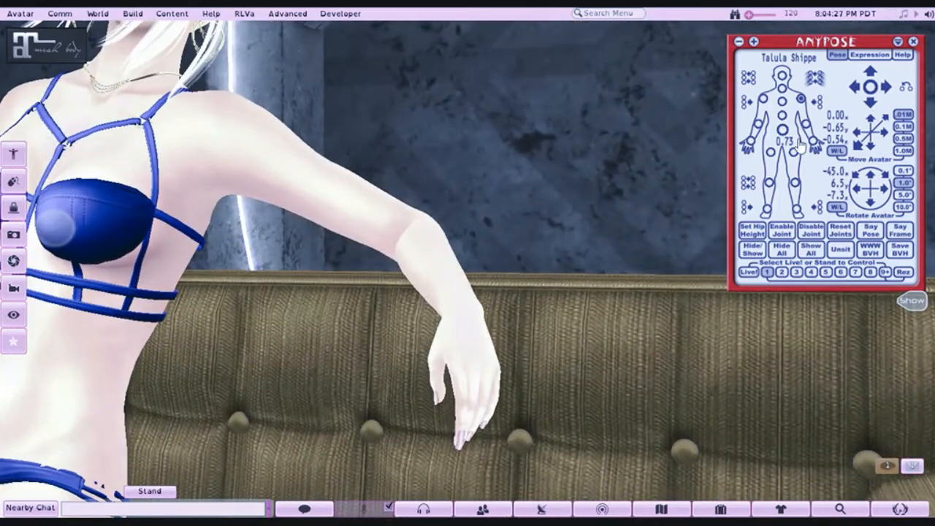
click(868, 74)
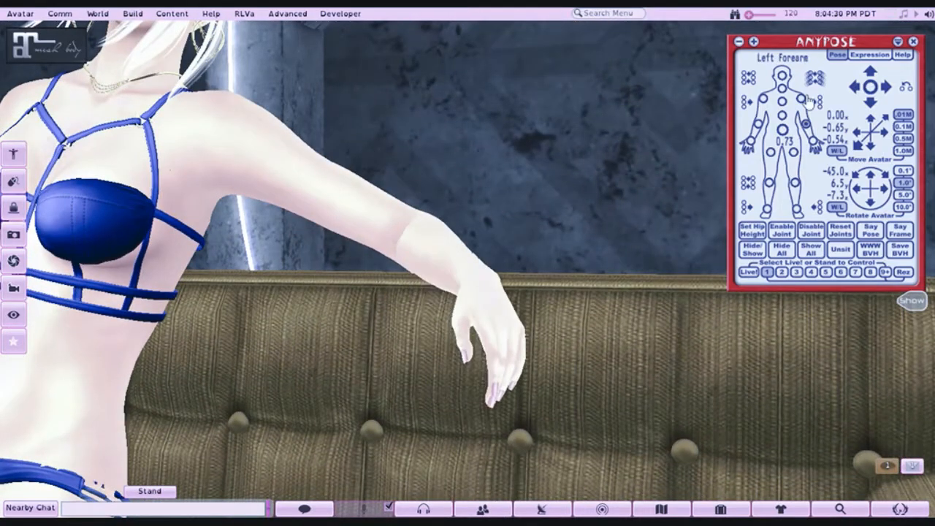
drag(425, 243, 245, 259)
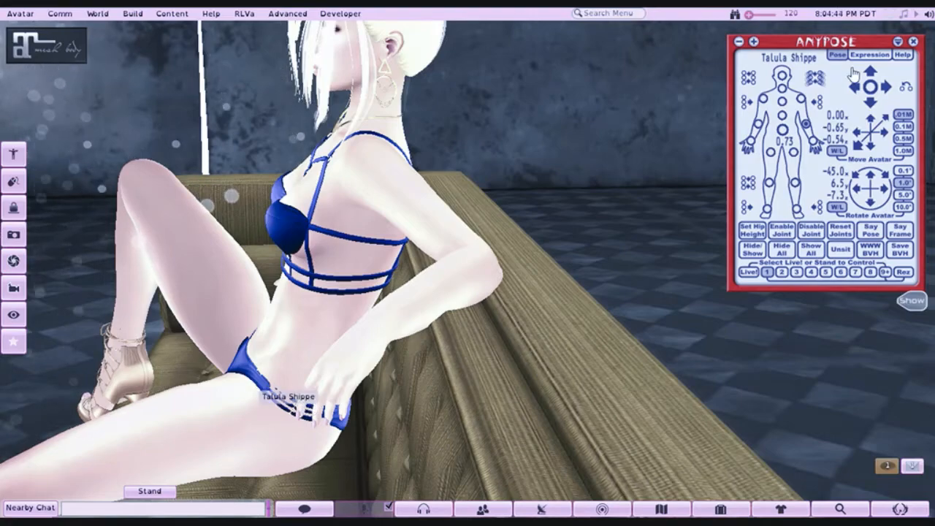
click(874, 82)
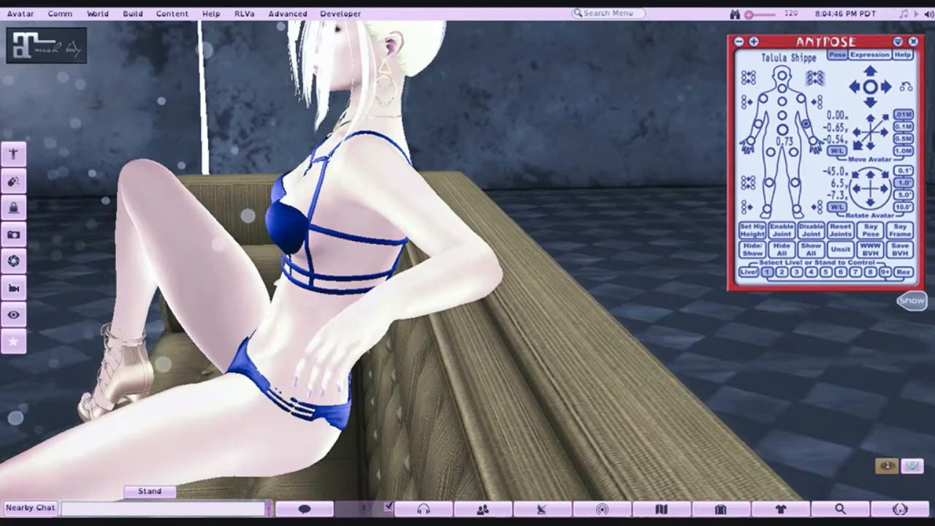
drag(467, 263, 602, 256)
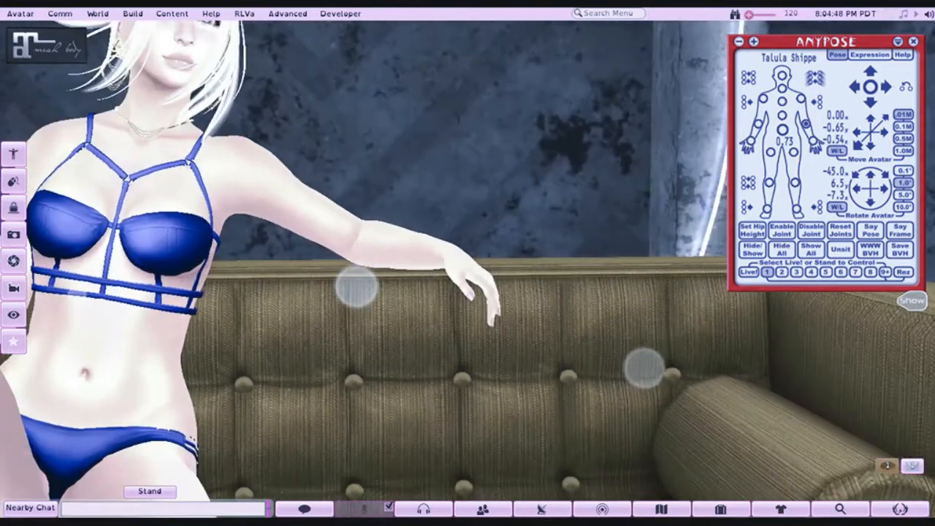
- Bend the avatar's left hand downward at the wrist so it hangs over the front of the backrest
drag(497, 259, 482, 260)
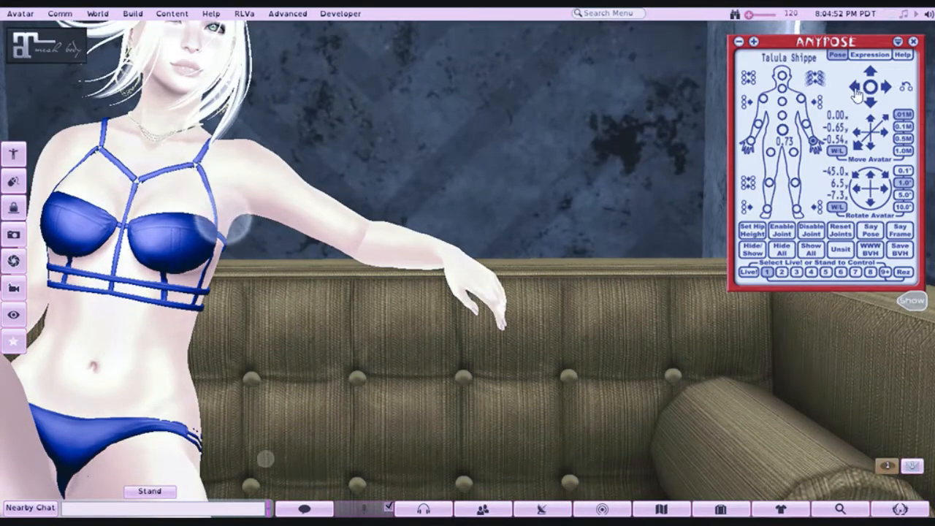
click(870, 106)
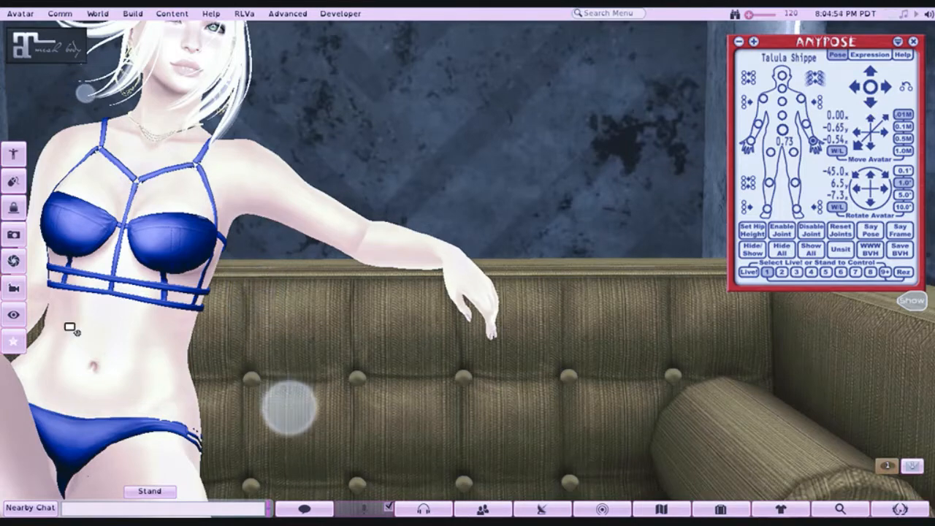
drag(70, 327, 81, 398)
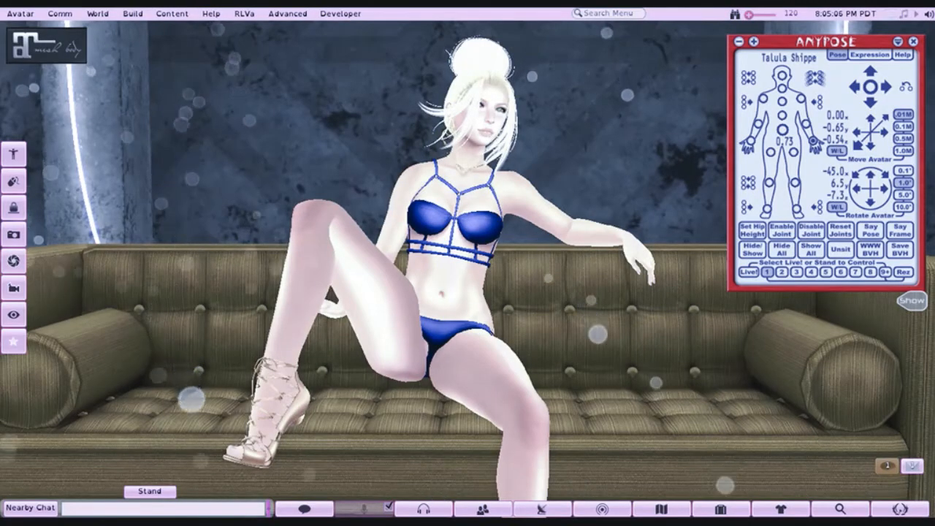
- Twist the avatar's chest toward its left arm and rotate the whole avatar to -42.1°, -6.0°, -19.2°
alt+click(413, 302)
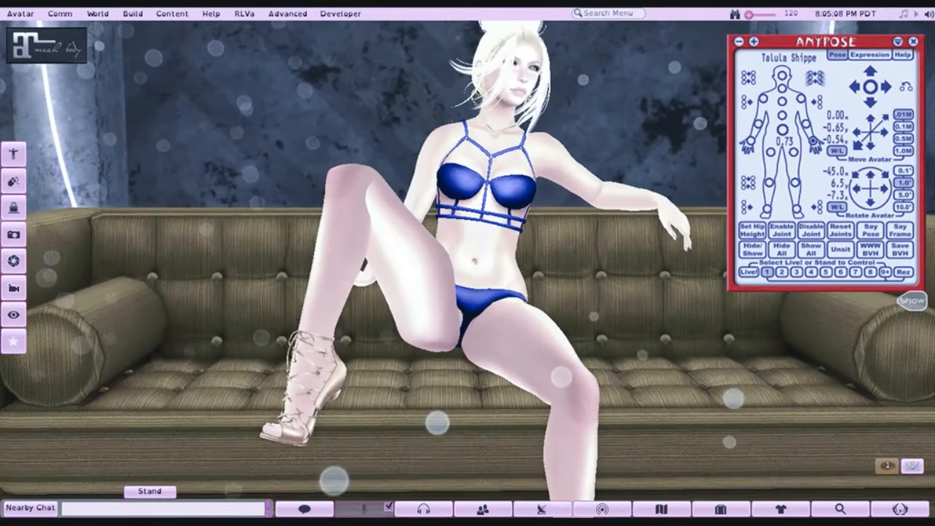
drag(414, 302, 389, 303)
click(782, 102)
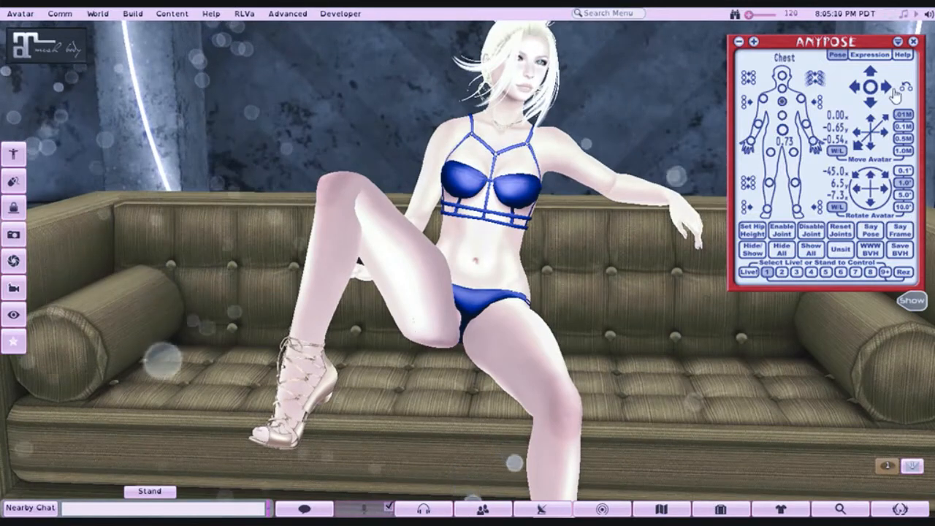
click(887, 88)
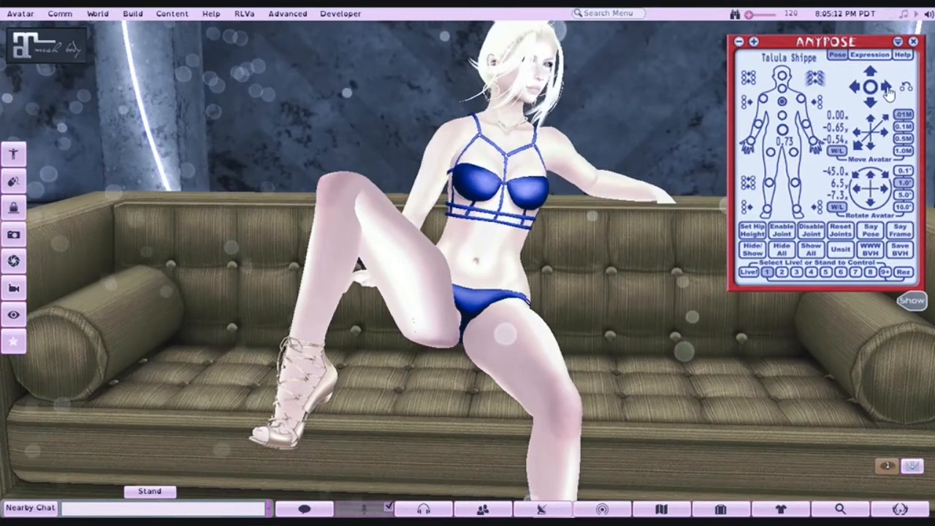
click(860, 191)
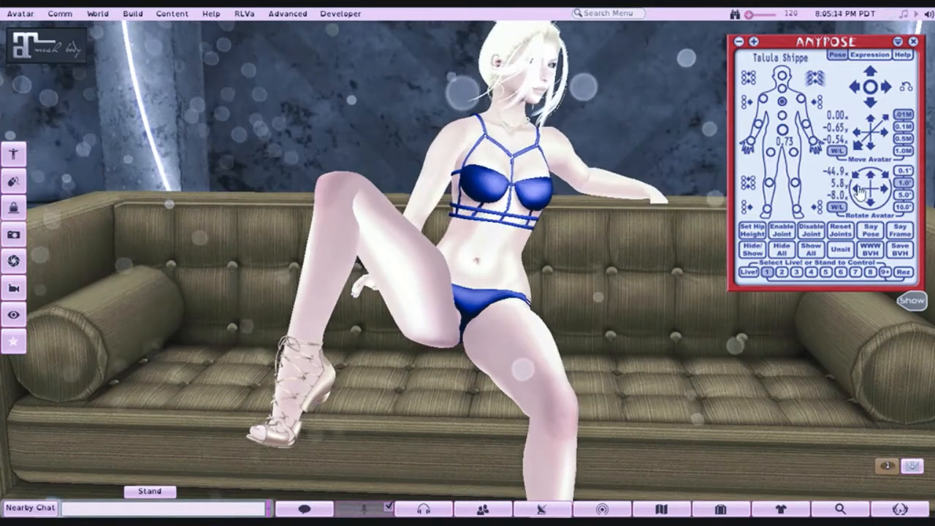
drag(860, 191, 856, 189)
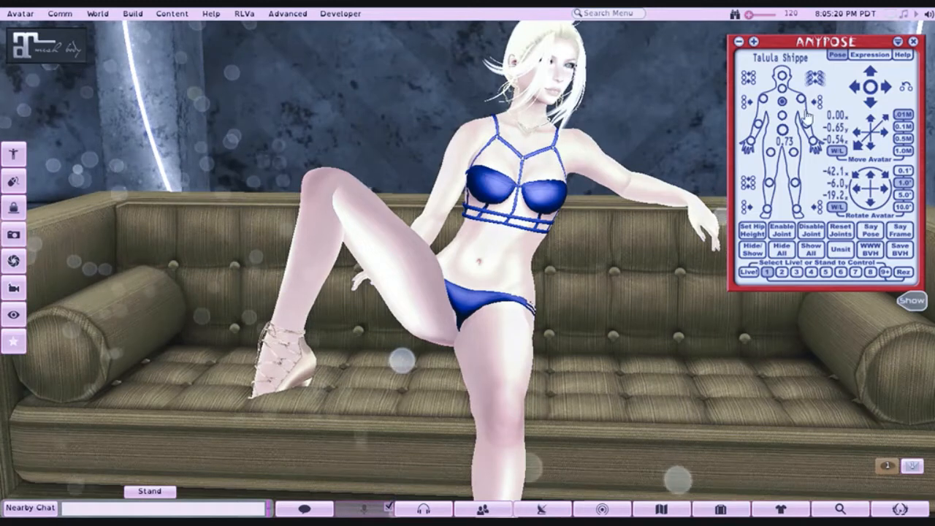
- Turn the avatar's head away from its left arm so the face points toward the camera
click(782, 76)
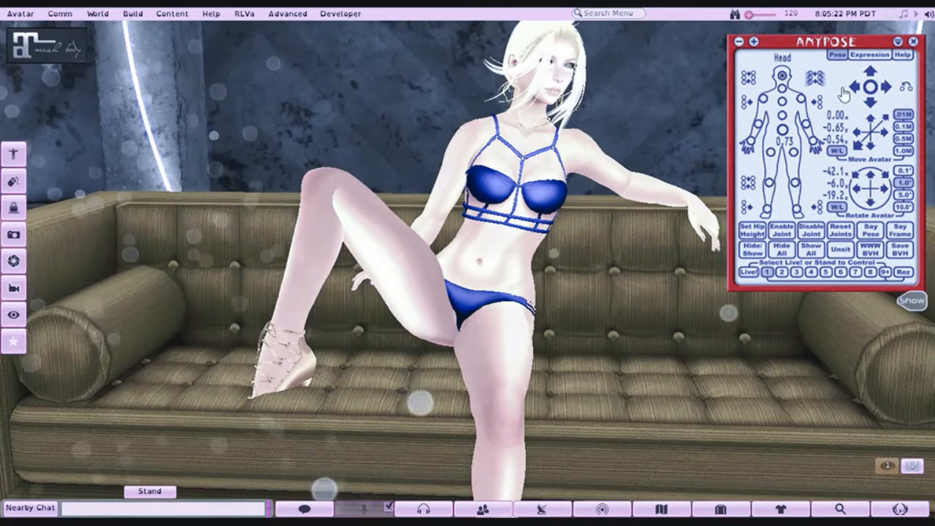
click(853, 88)
click(853, 88)
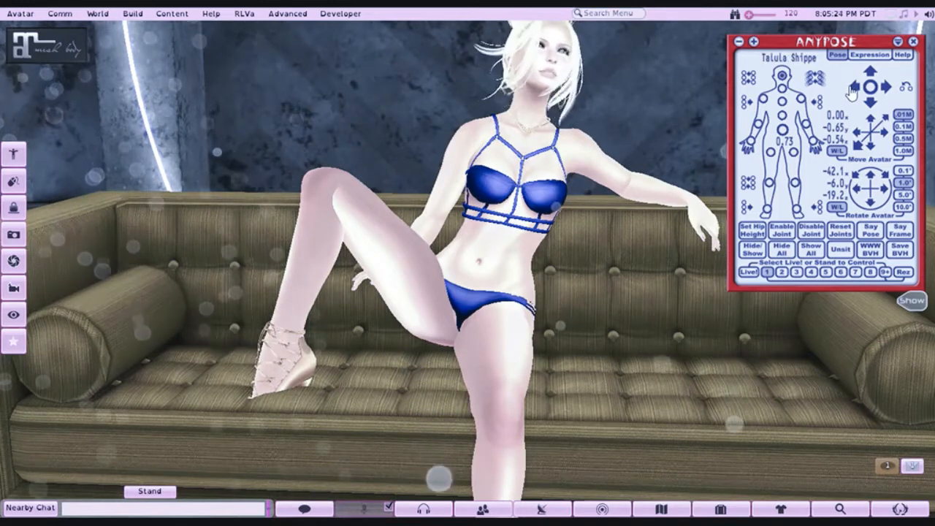
- Turn the avatar's head slightly further toward the camera and swing its left leg outward, away from the raised right leg
click(852, 88)
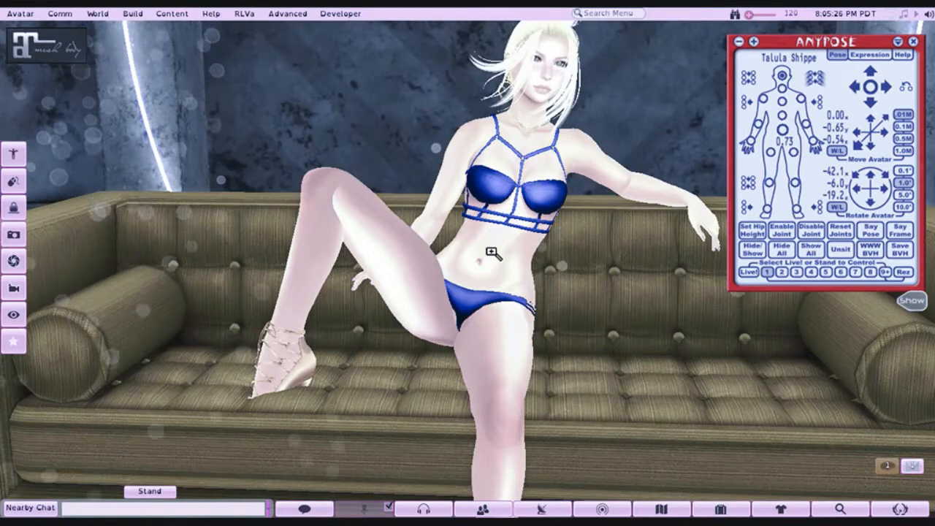
drag(492, 253, 492, 242)
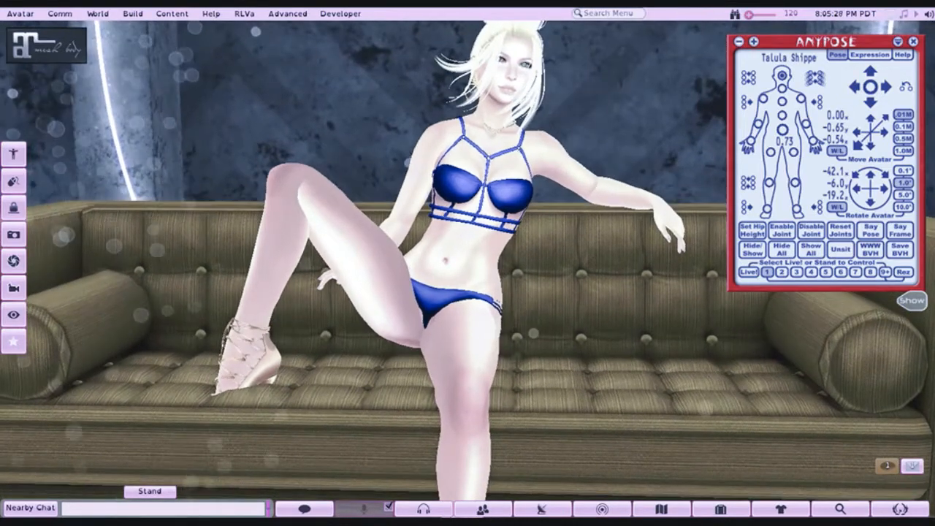
click(793, 151)
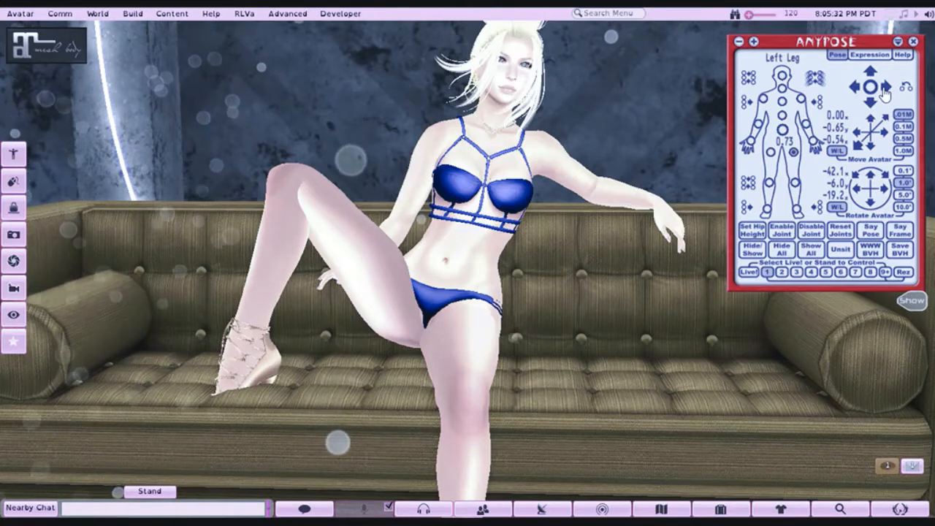
click(884, 87)
click(884, 88)
click(885, 88)
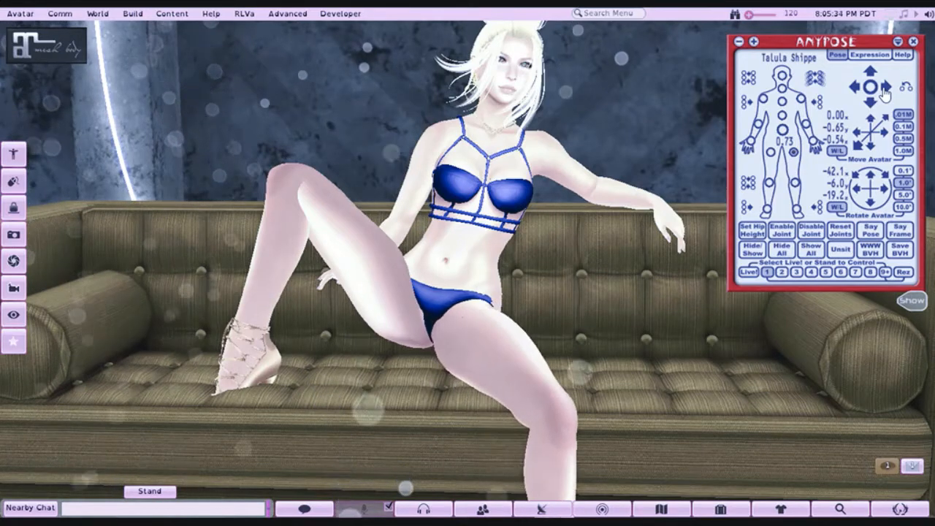
click(854, 89)
click(854, 89)
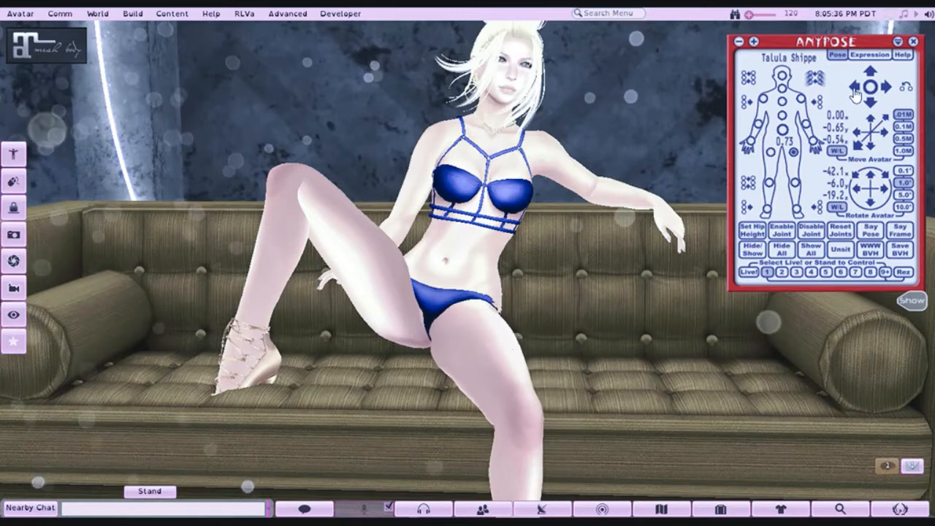
click(854, 89)
- Adjust the height of the avatar's left thigh so it slopes down over the front edge of the seat
click(869, 74)
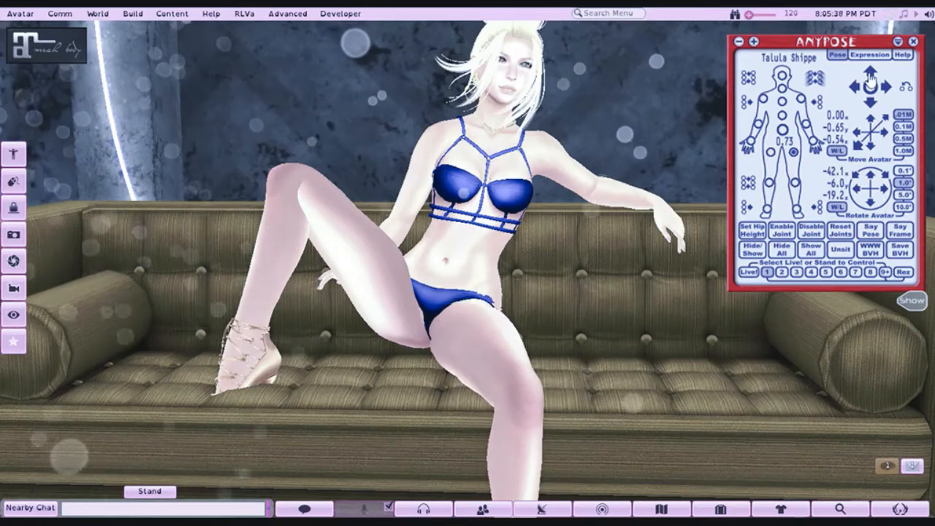
click(870, 75)
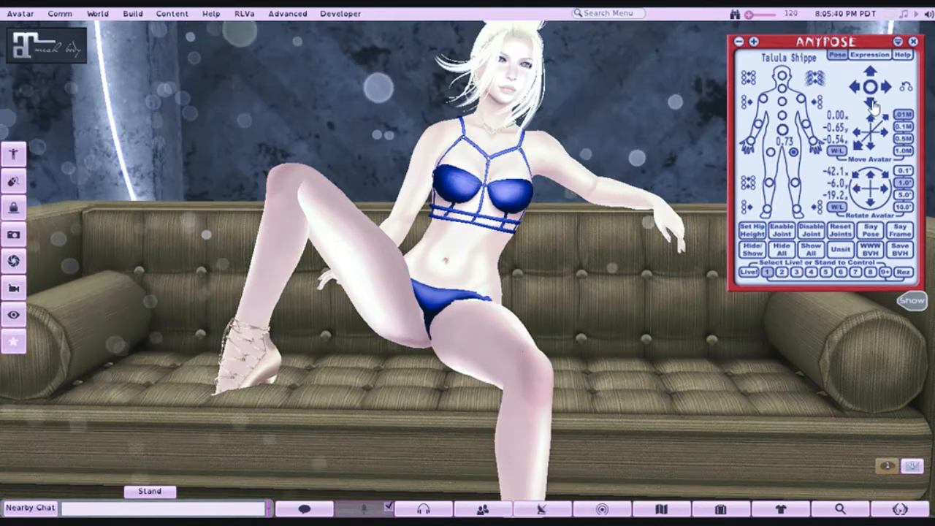
click(872, 104)
click(873, 104)
click(876, 104)
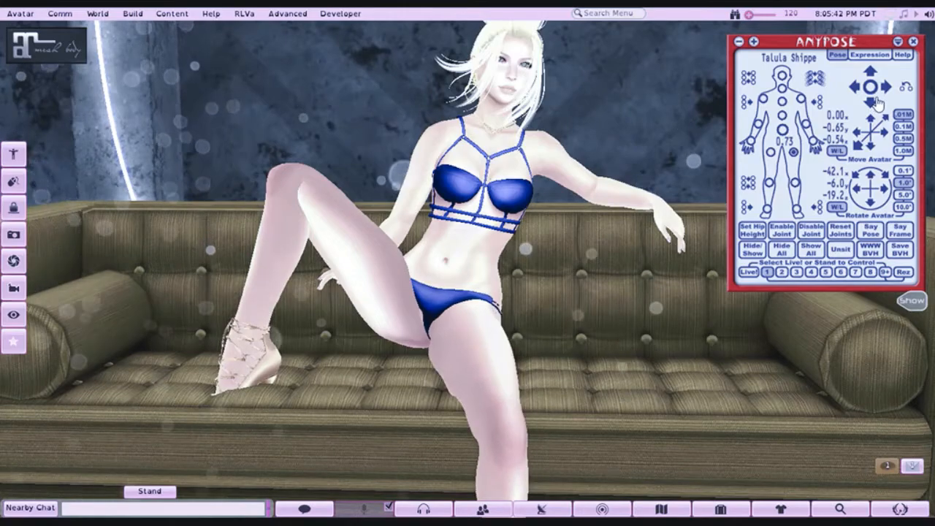
- Rotate the whole avatar to -47.1°, -6.0°, -19.2° and move it to -0.51 on the z axis
drag(476, 378, 289, 390)
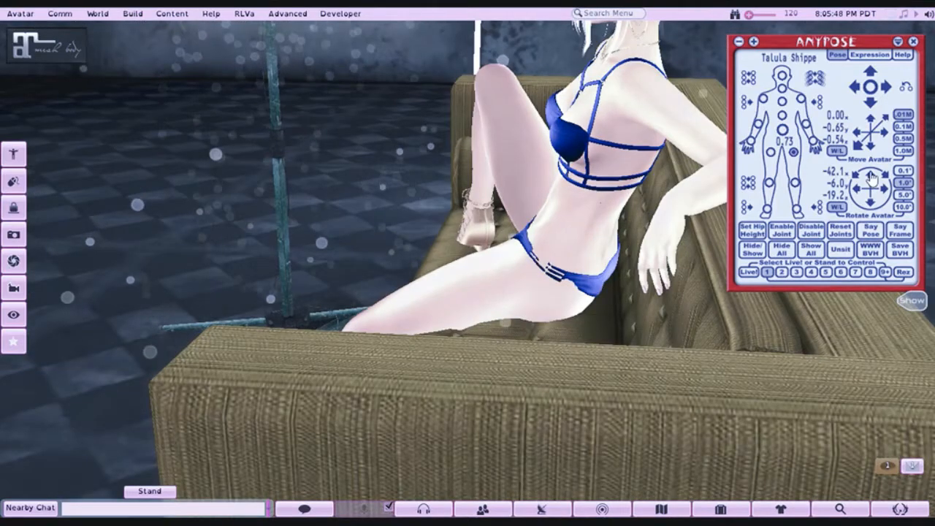
click(870, 176)
click(870, 176)
click(870, 175)
click(870, 175)
click(871, 176)
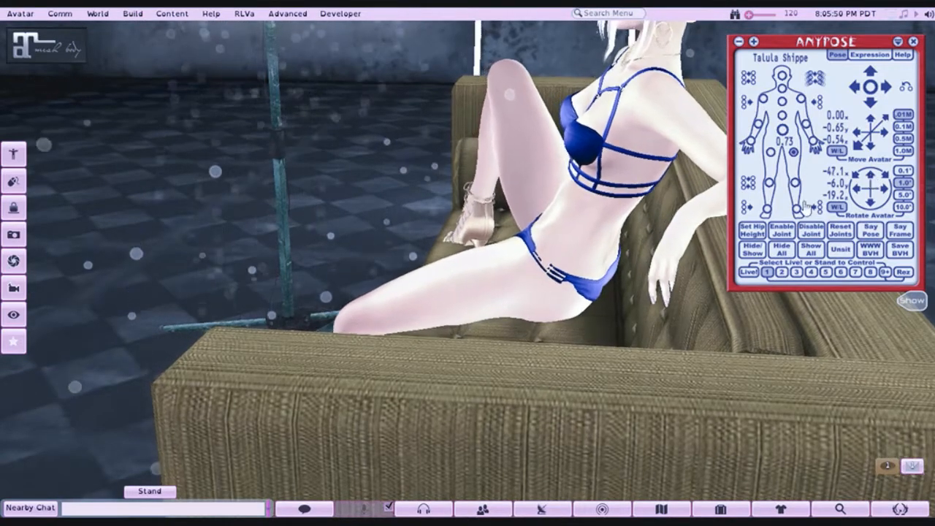
click(857, 148)
click(857, 147)
click(857, 147)
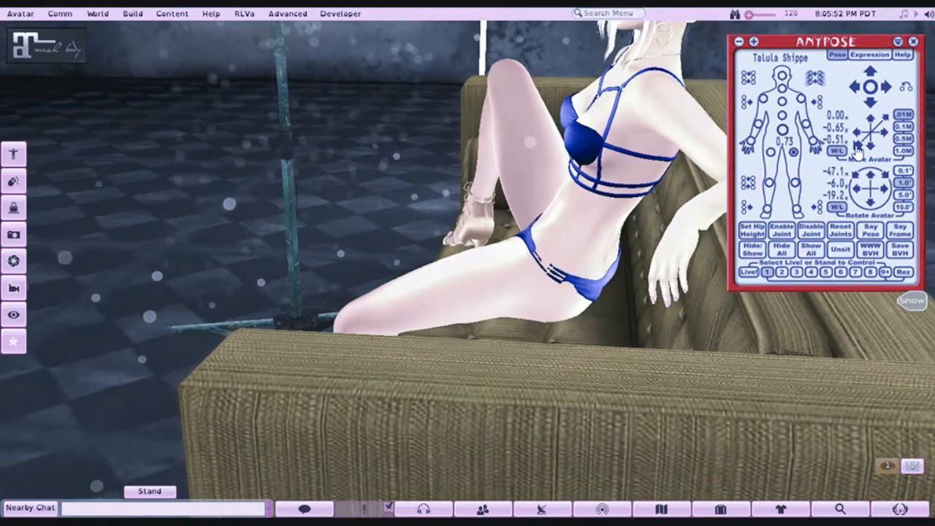
- Move the avatar to -0.63 on the y axis and check how it sits on the sofa from the front and side
drag(571, 214, 489, 262)
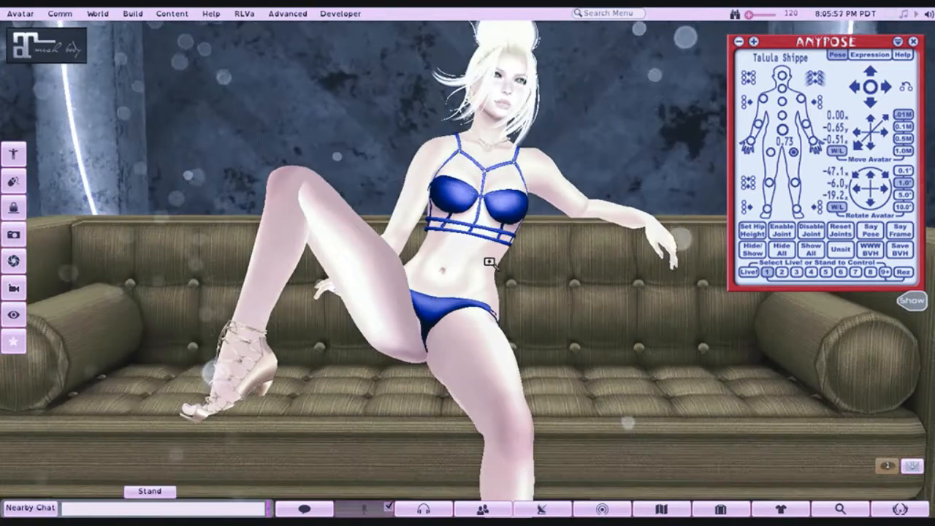
click(873, 125)
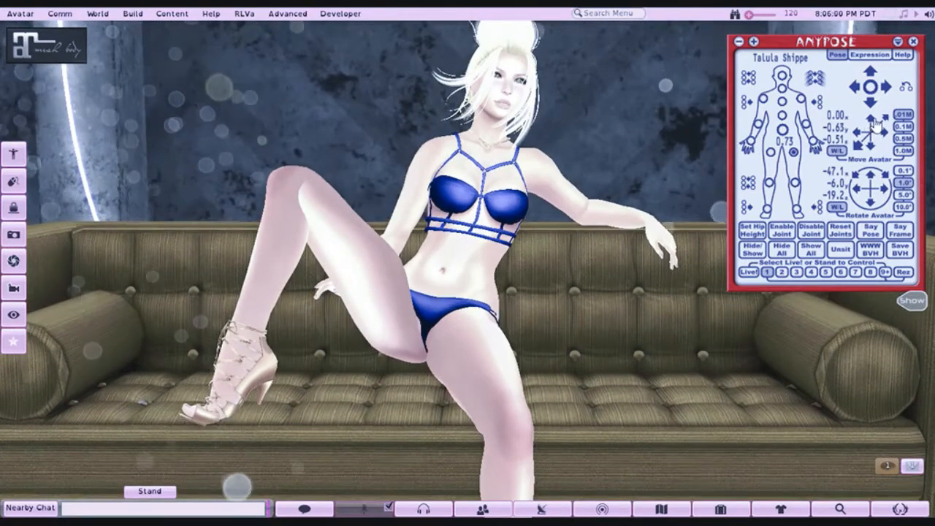
drag(377, 332, 420, 332)
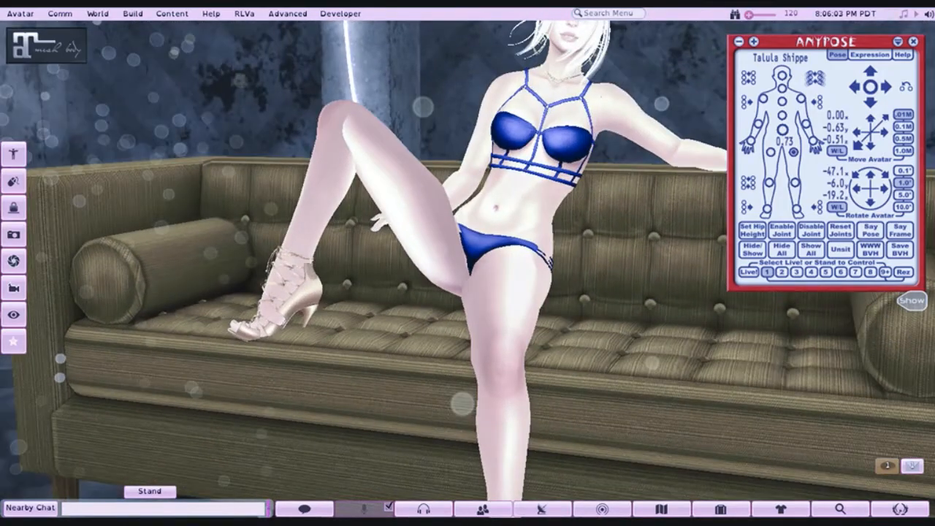
drag(466, 278, 620, 277)
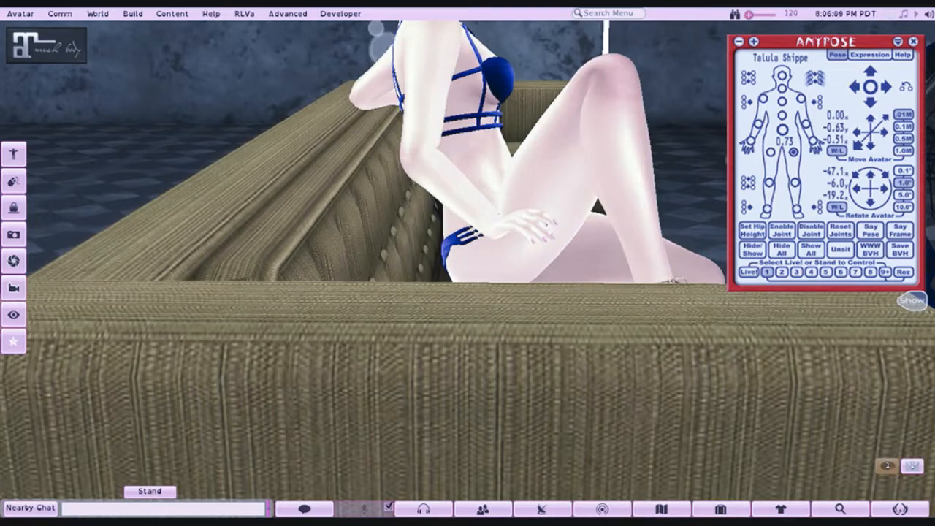
drag(620, 278, 466, 294)
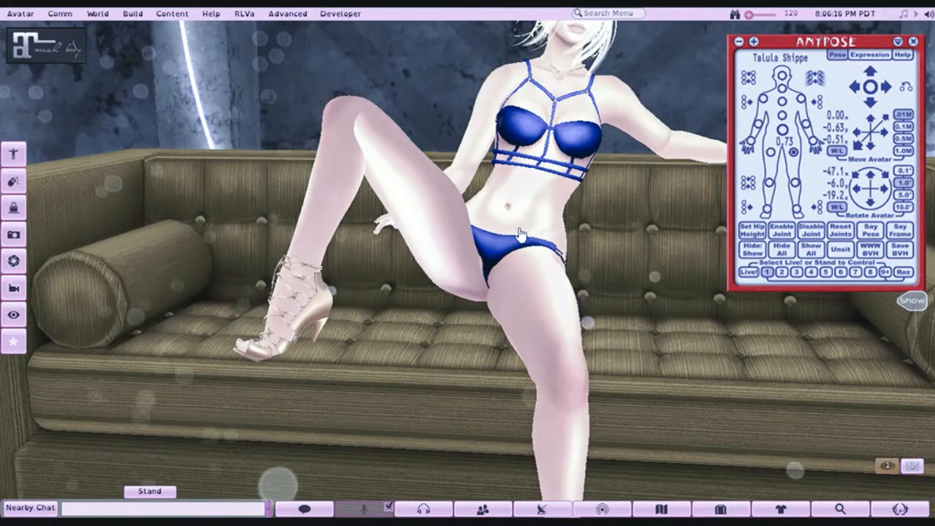
drag(532, 231, 551, 232)
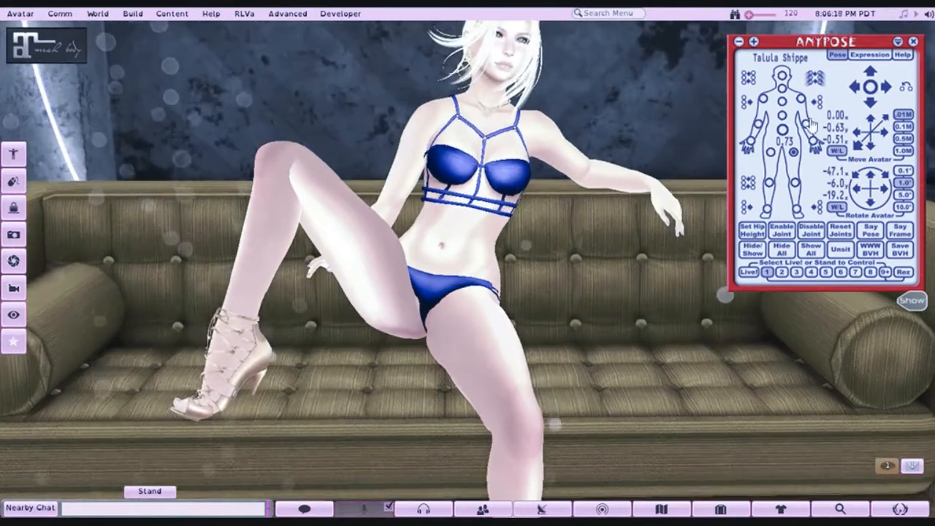
- Bend the avatar's abdomen slightly toward its right side and move the avatar to -0.67 on the y axis
click(860, 88)
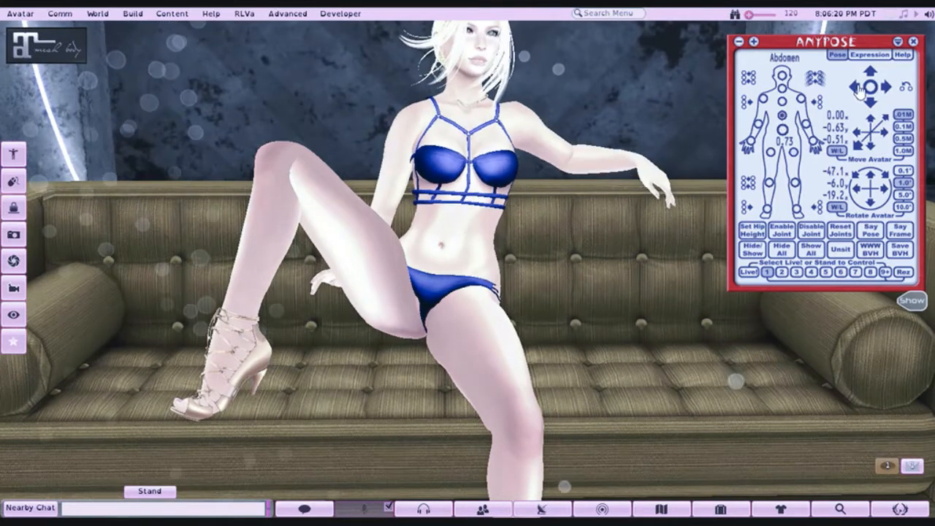
click(860, 88)
click(860, 89)
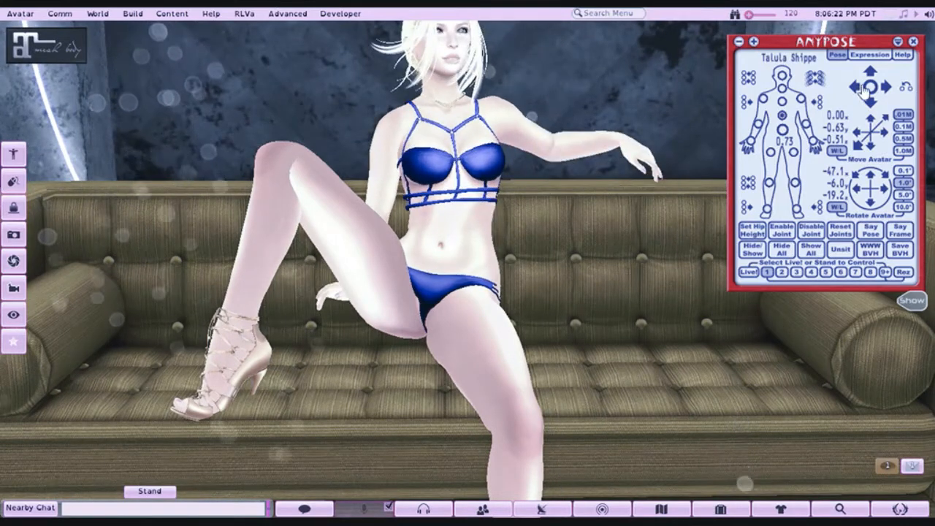
click(886, 87)
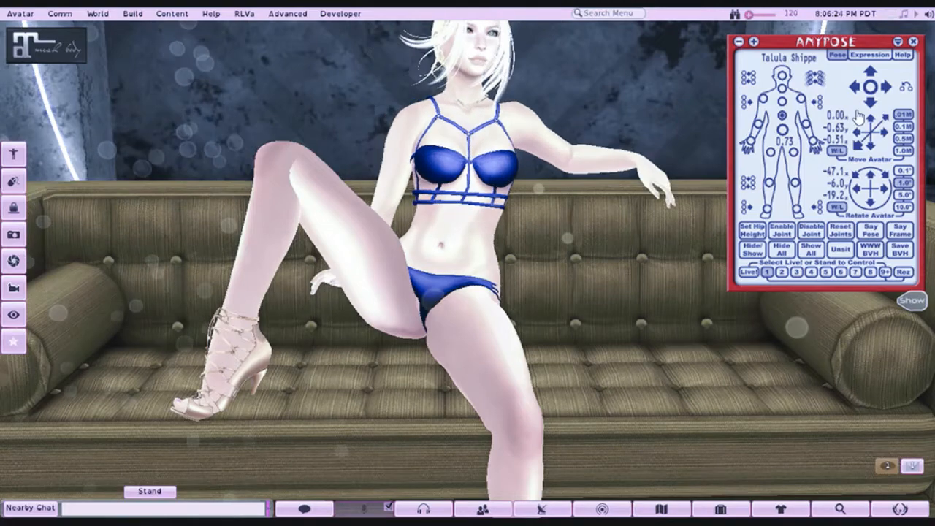
click(871, 150)
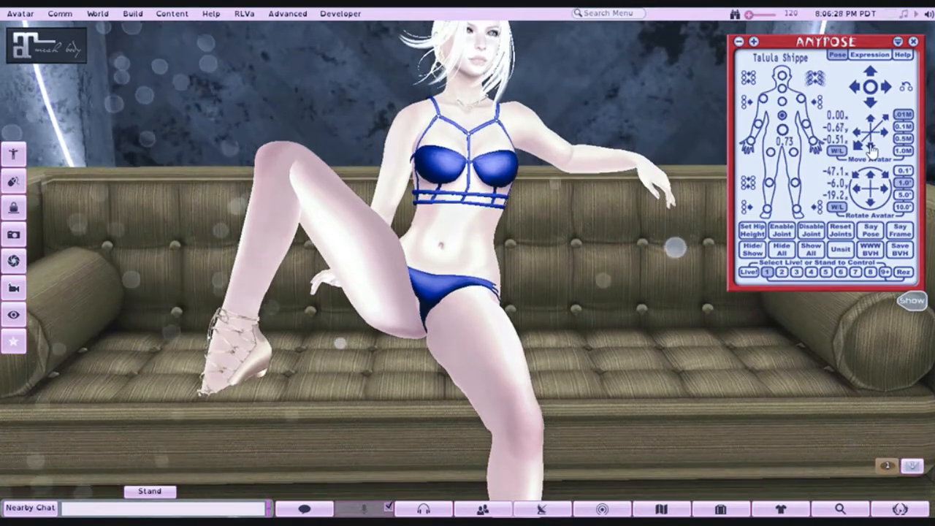
- Examine the seated pose and the left arm's contact with the backrest from the side and from the front
drag(451, 189, 226, 198)
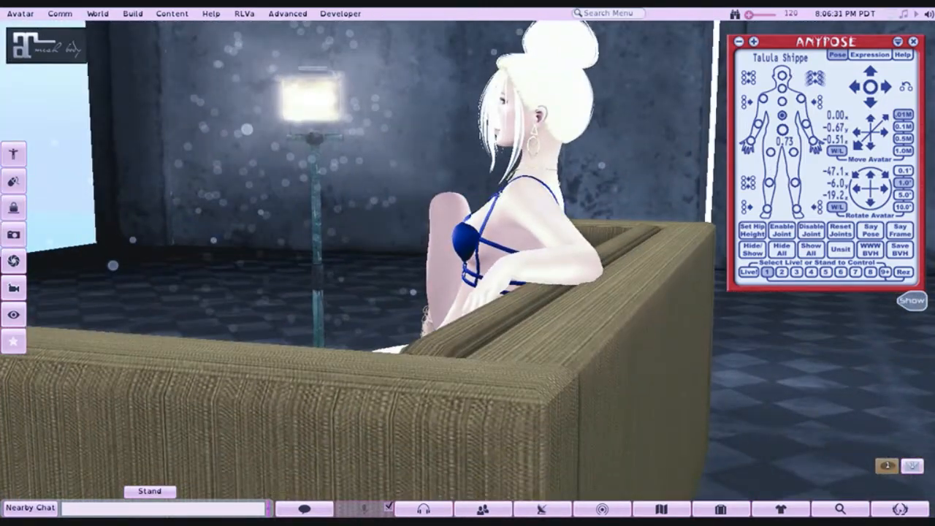
drag(467, 263, 693, 255)
mouse_move(467, 263)
mouse_down()
mouse_move(555, 256)
mouse_move(468, 256)
mouse_up()
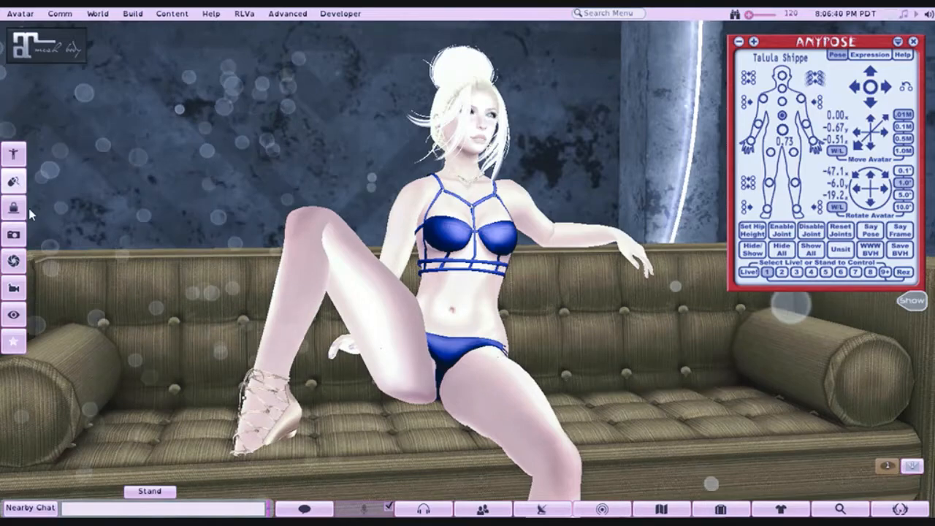
click(13, 314)
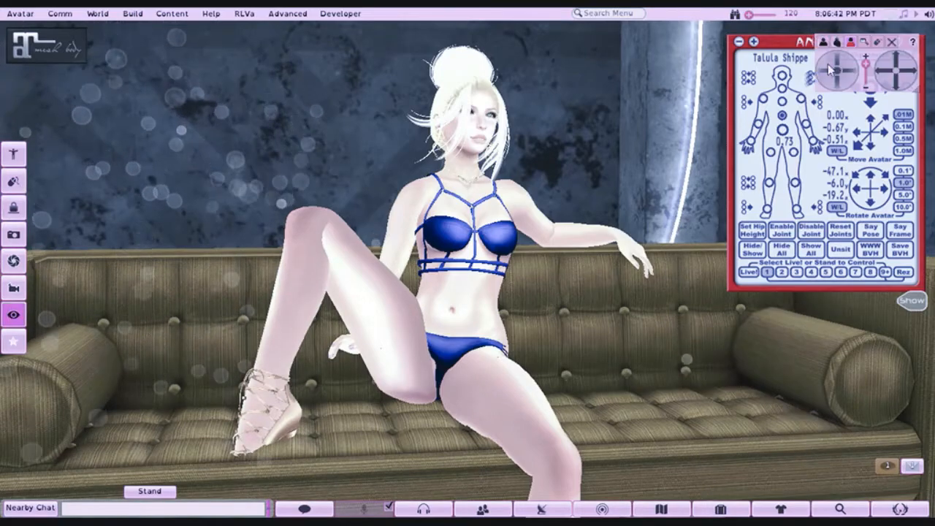
drag(819, 76, 851, 77)
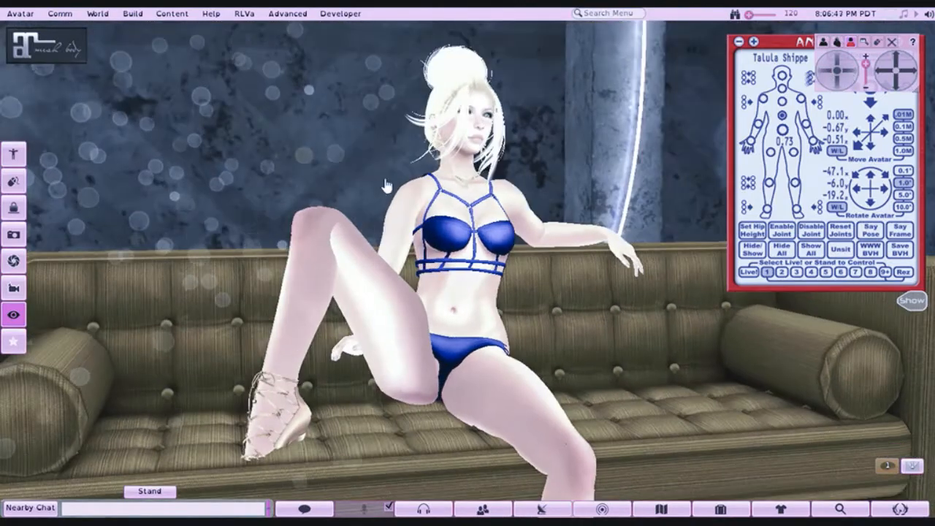
mouse_move(889, 14)
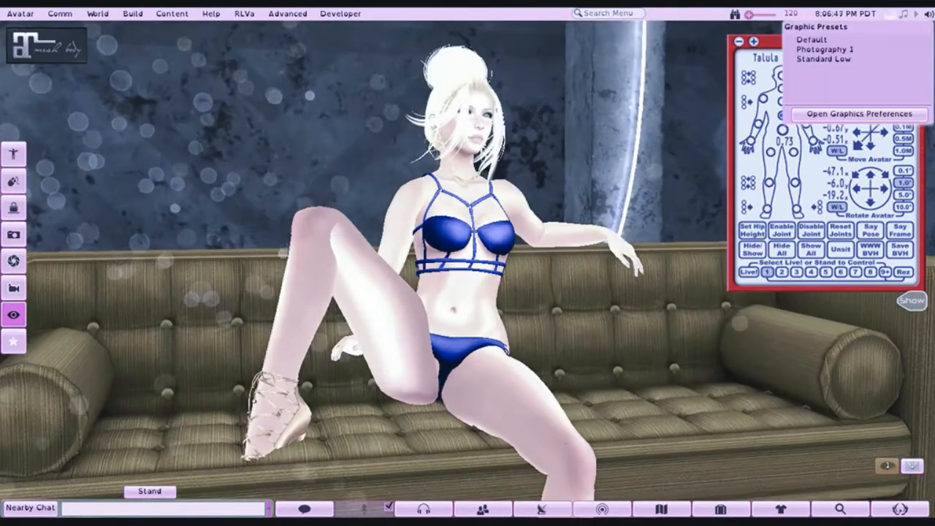
click(13, 314)
alt+drag(467, 213, 467, 279)
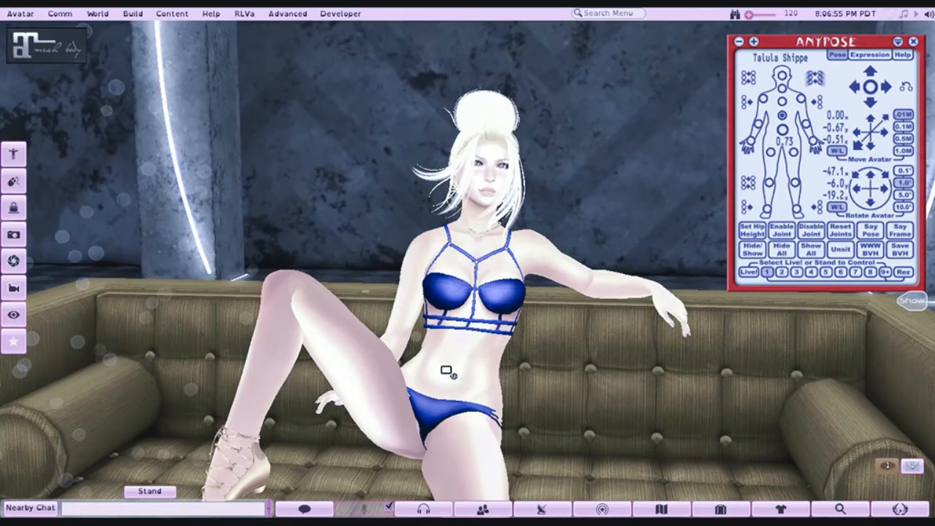
alt+drag(446, 370, 460, 292)
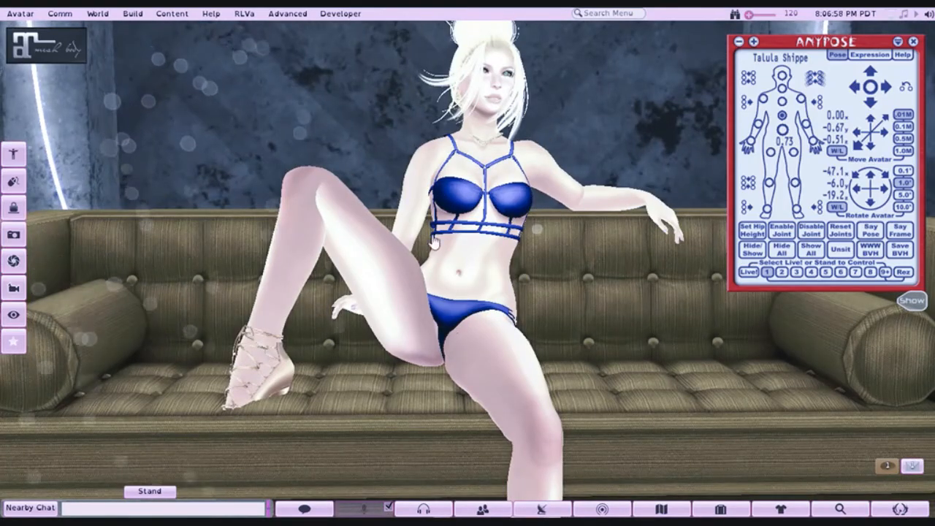
- Swing the avatar's raised right leg inward toward the body and lower its knee
click(770, 152)
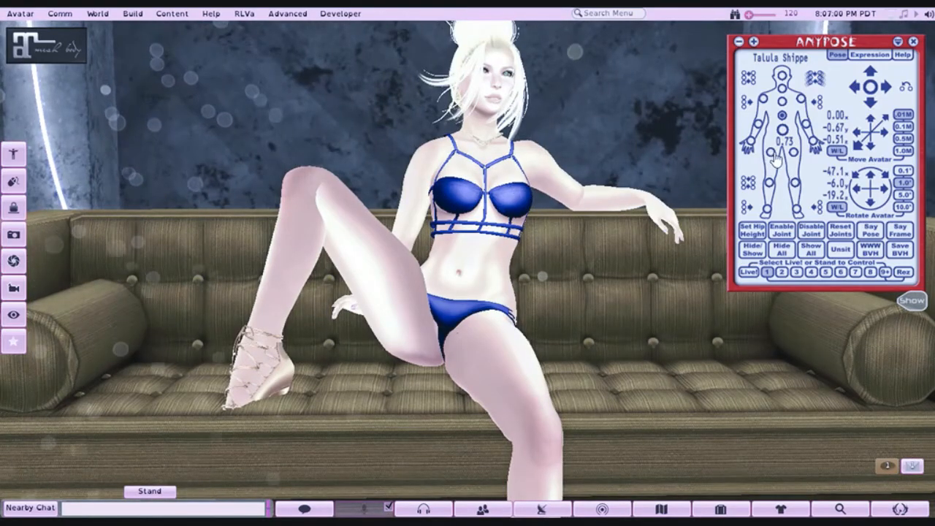
click(870, 102)
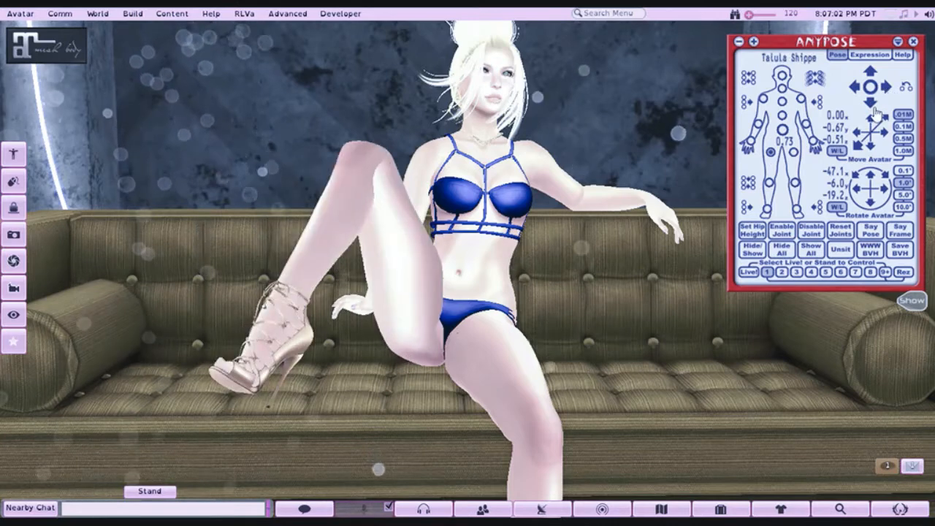
click(875, 109)
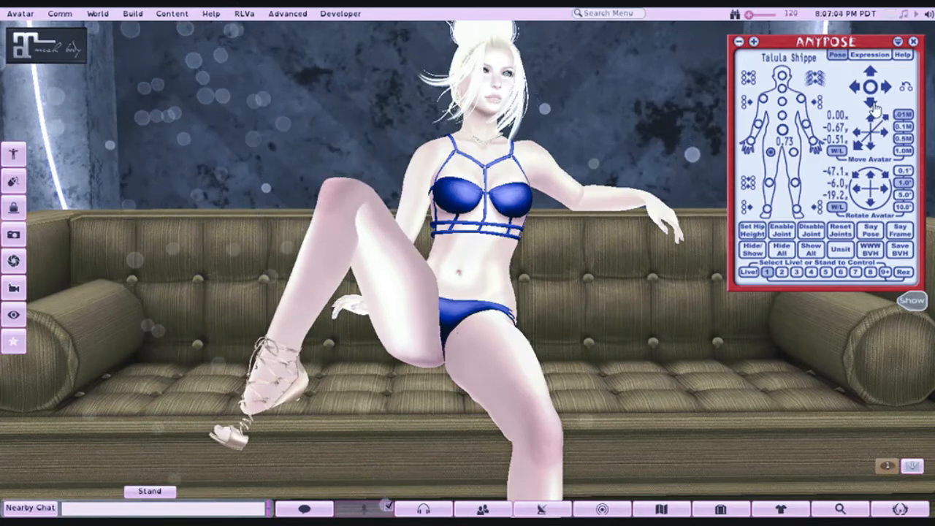
click(886, 93)
click(870, 106)
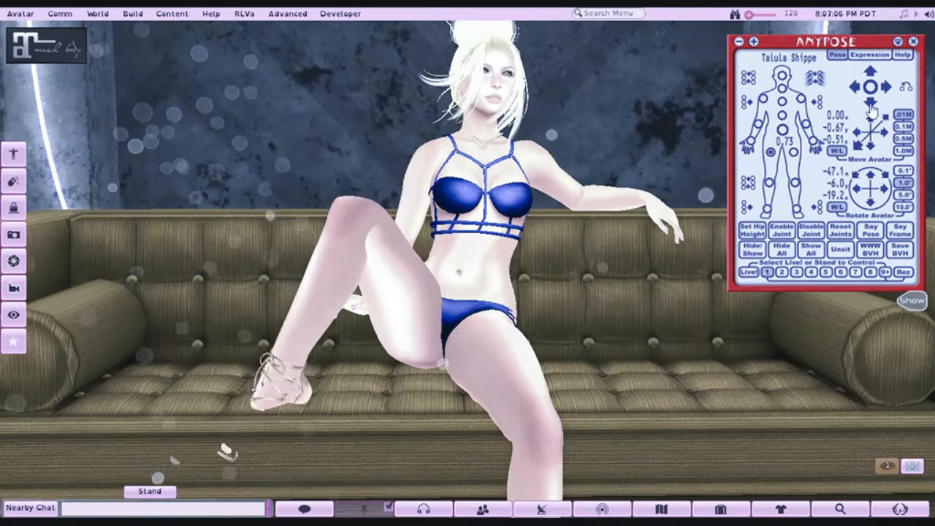
- Extend the avatar's right lower leg at the knee so the foot clears the front of the sofa seat
click(770, 184)
click(874, 104)
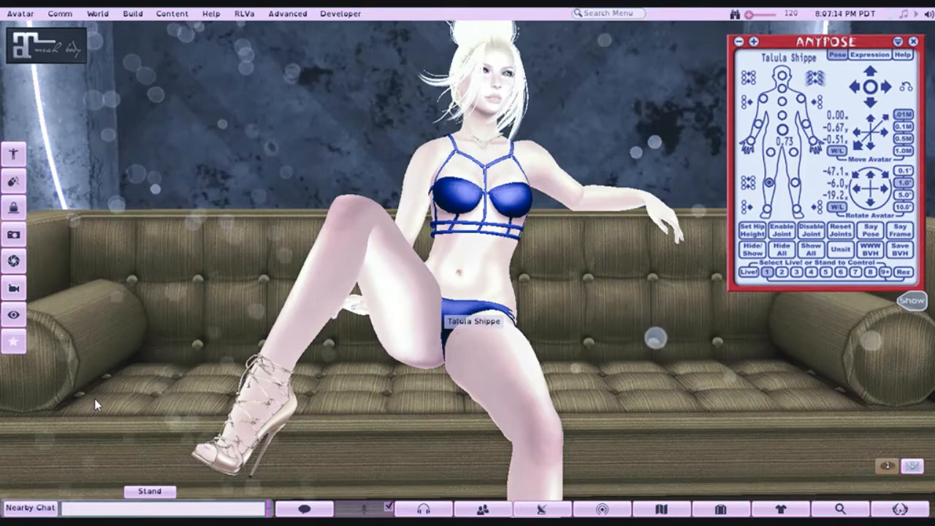
scroll(393, 406, down, 5)
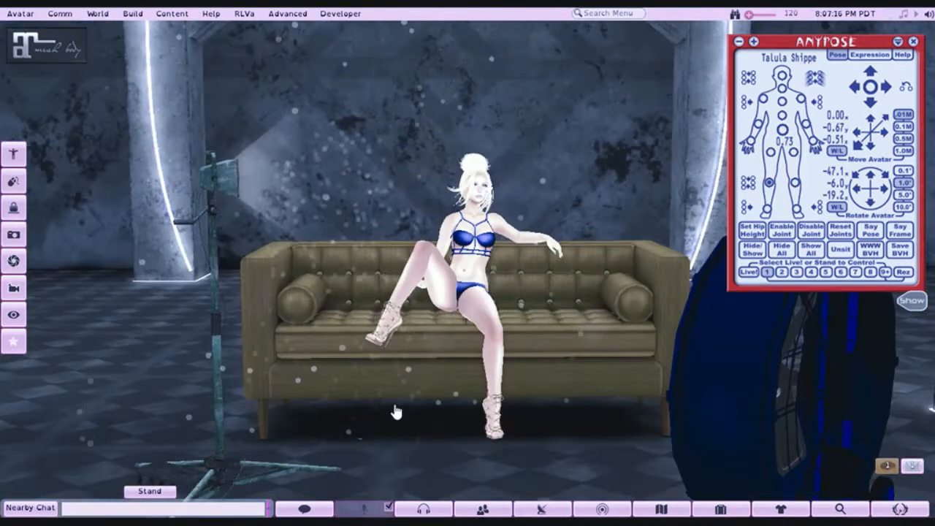
scroll(395, 403, up, 5)
scroll(394, 403, down, 4)
scroll(394, 402, up, 2)
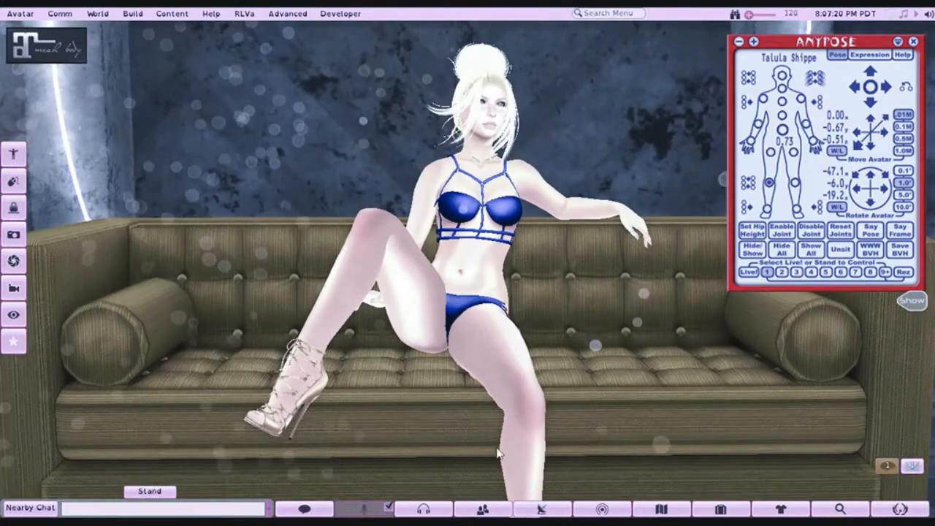
- Detach the worn Lace Up Heel shoes from the avatar using the Avatography: My Process folder
click(720, 508)
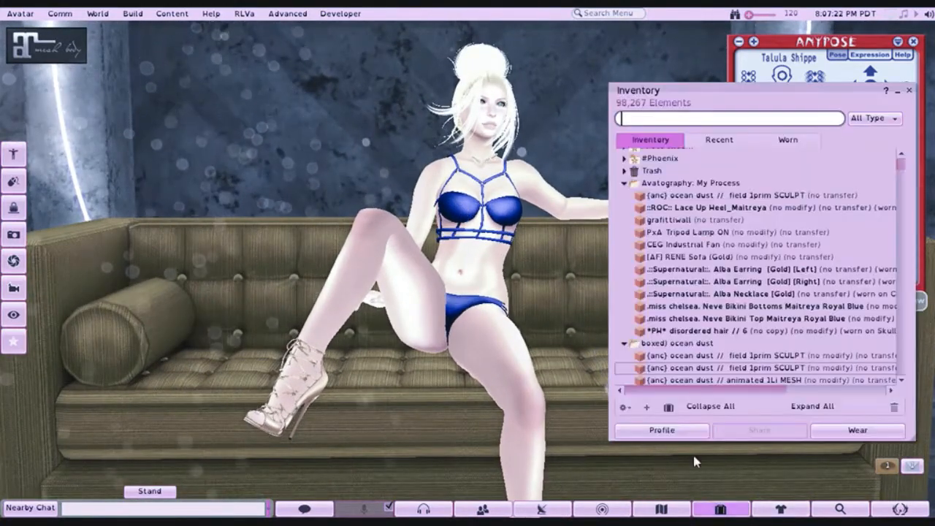
right_click(662, 210)
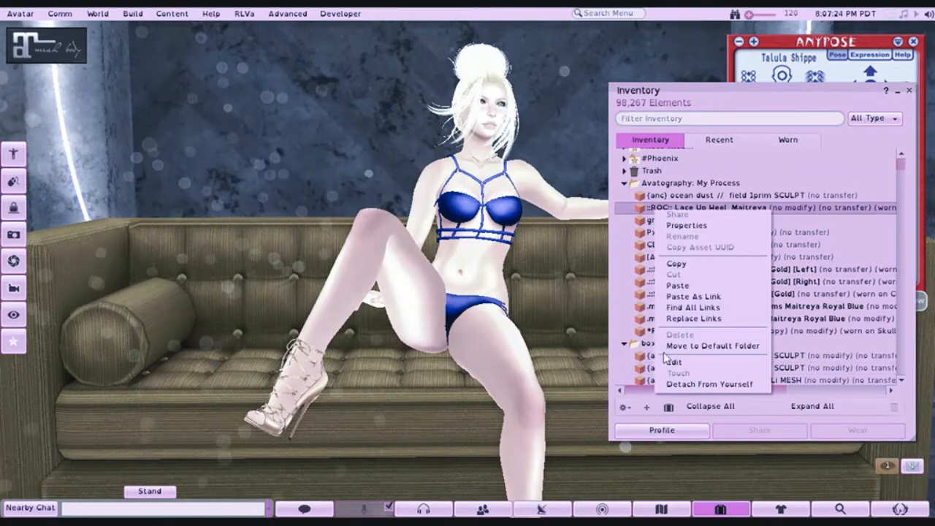
click(670, 385)
click(908, 89)
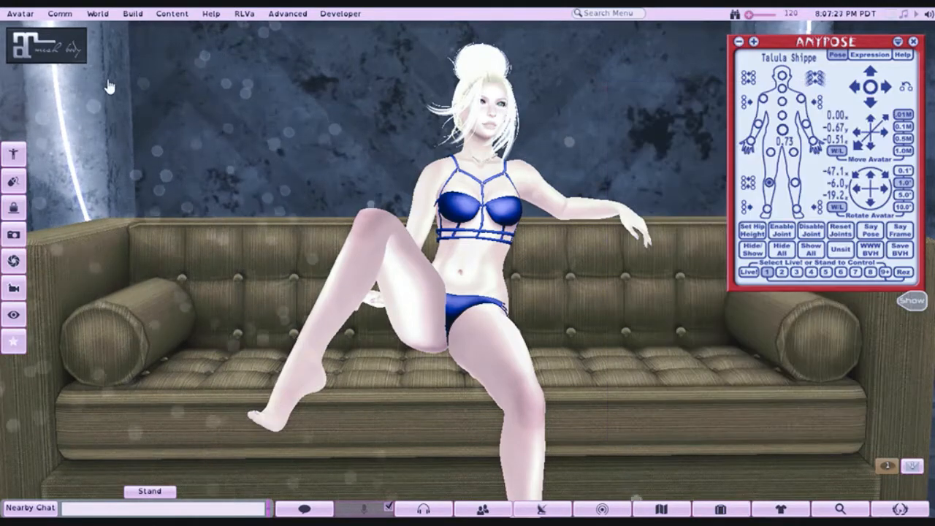
- Switch the mesh body's foot shape to the flat barefoot option in its skins and options settings
click(73, 36)
click(241, 71)
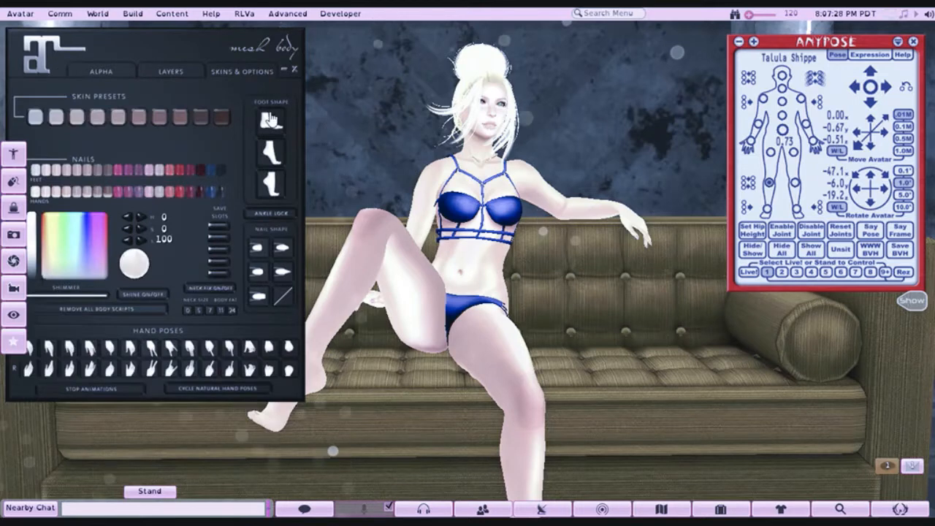
click(283, 70)
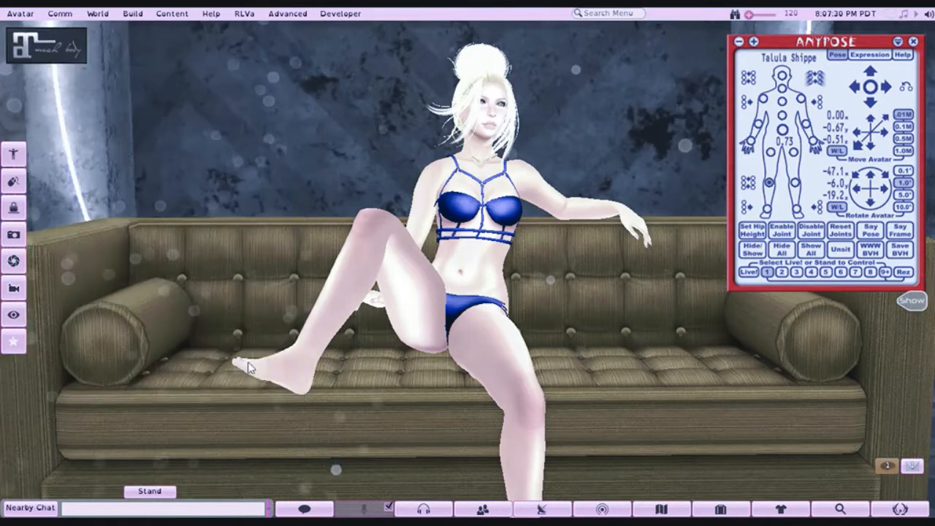
- Swing the avatar's raised right thigh outward and adjust its height so the bare foot comes near the sofa seat
click(769, 151)
click(855, 90)
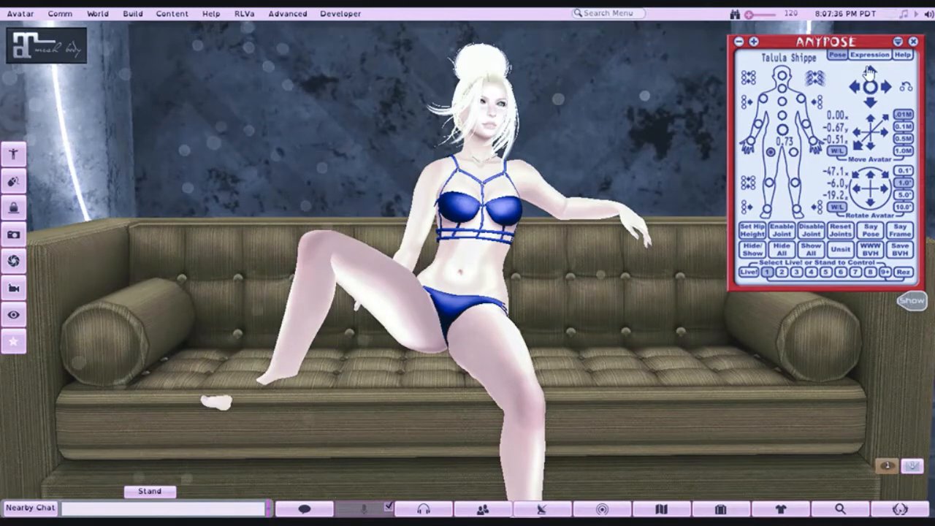
click(869, 71)
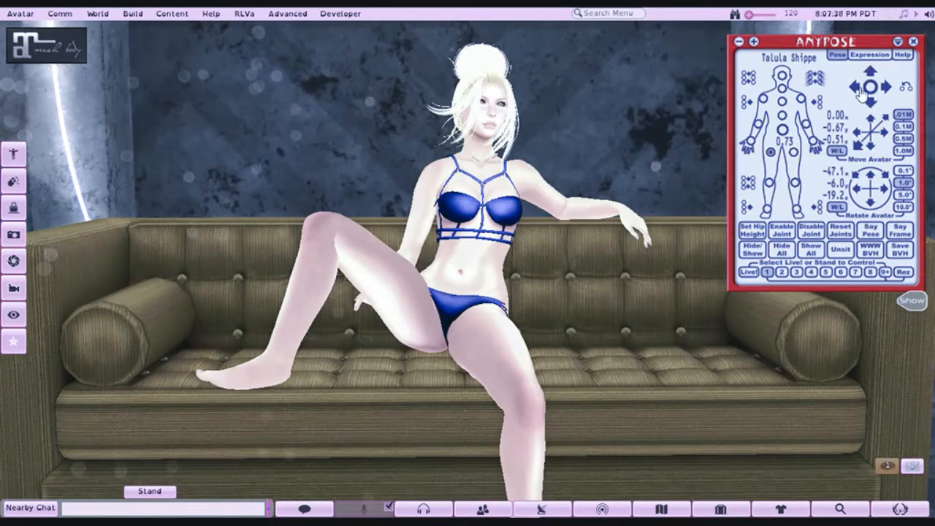
click(857, 87)
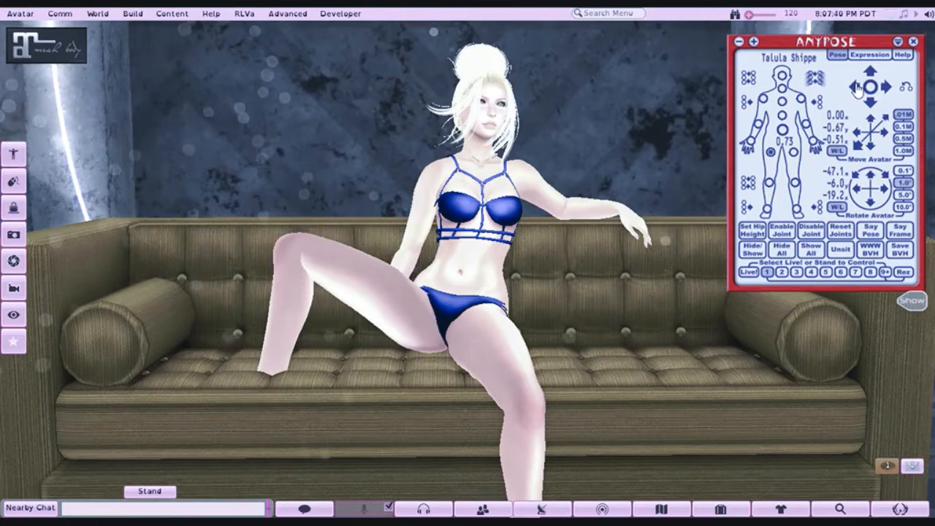
click(869, 75)
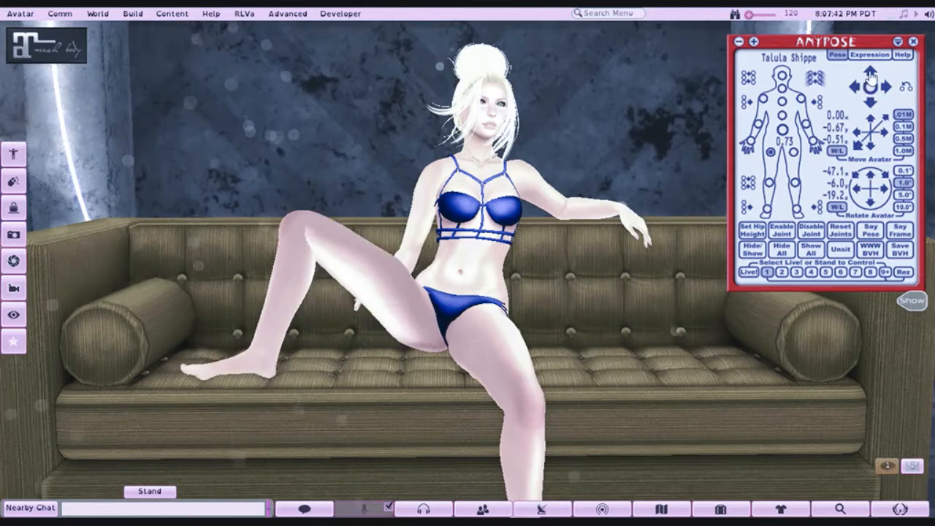
click(870, 75)
click(870, 76)
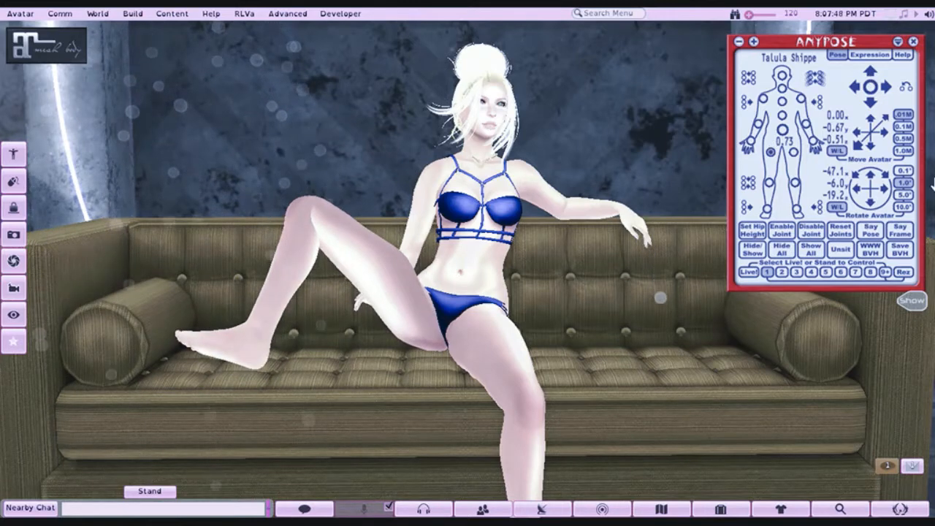
click(888, 87)
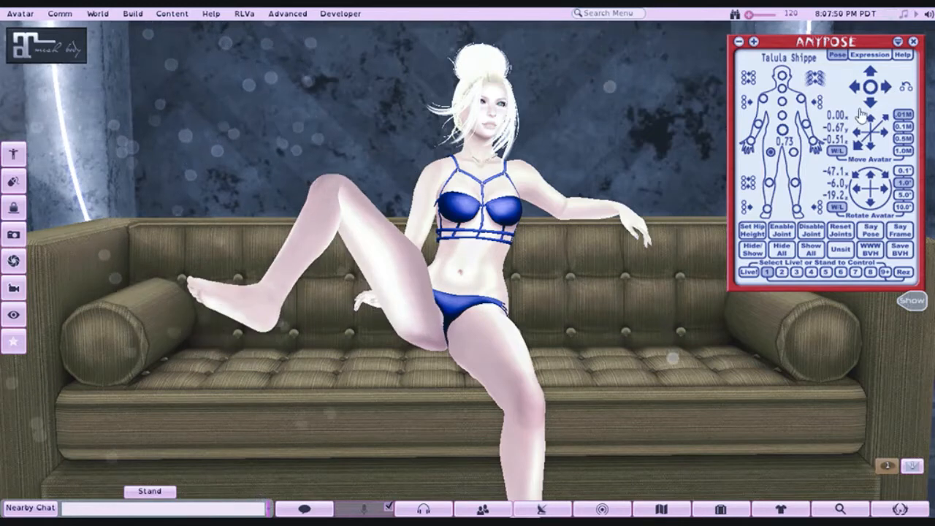
click(871, 108)
click(872, 108)
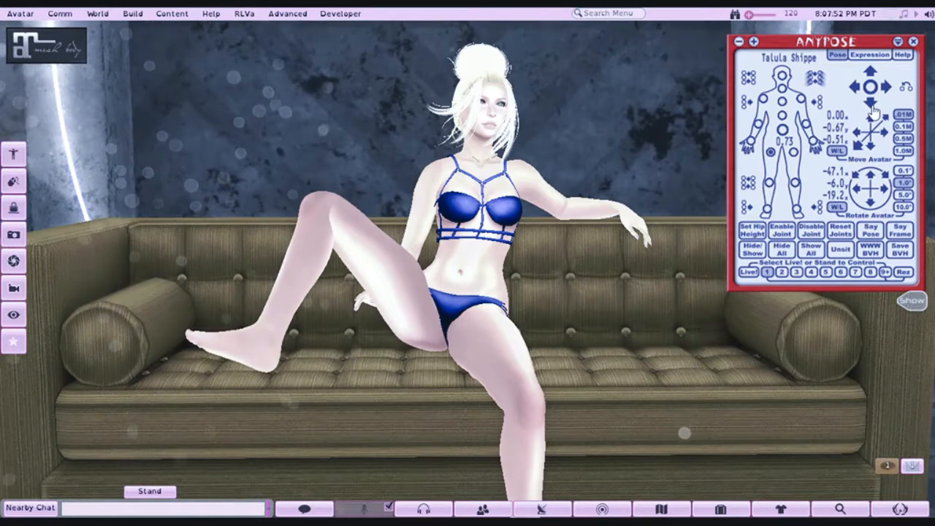
click(871, 109)
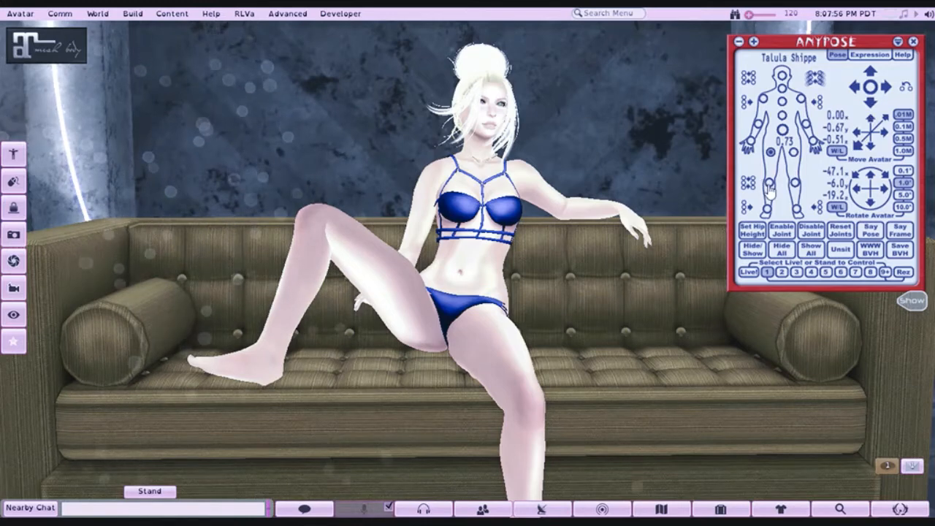
- Angle the avatar's right shin slightly outward and tilt the right foot down so it lies along the sofa seat
click(858, 90)
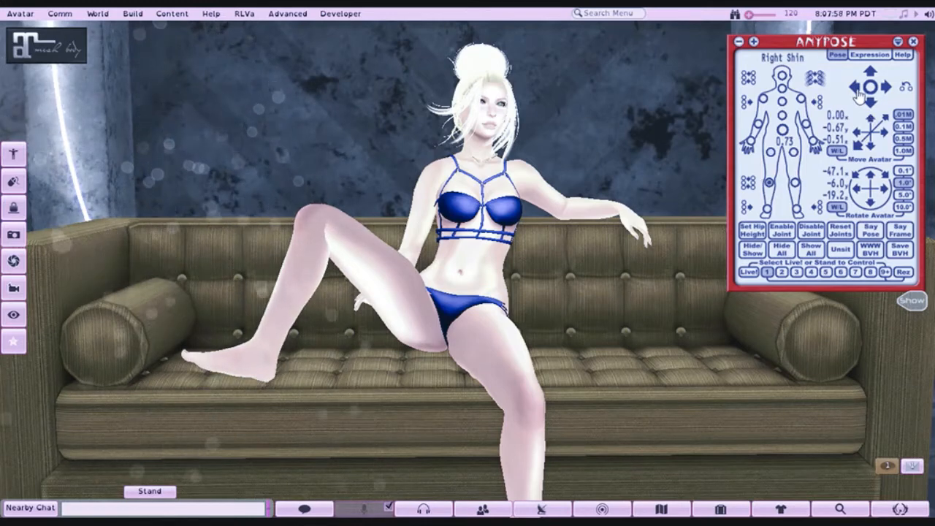
click(858, 92)
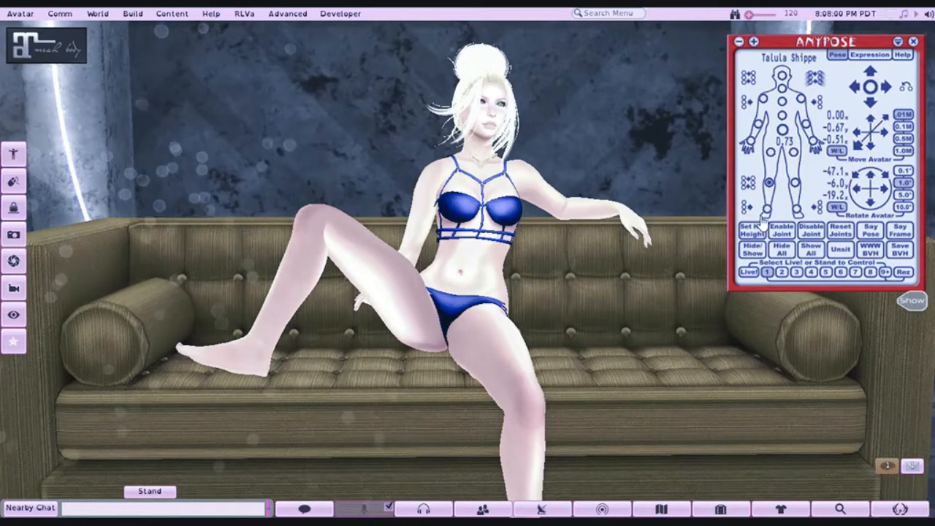
click(765, 212)
click(870, 103)
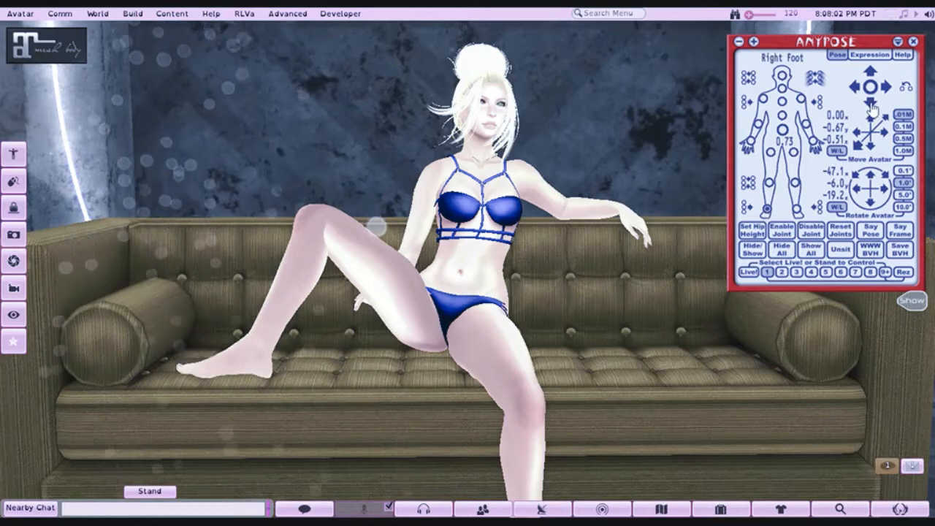
click(872, 107)
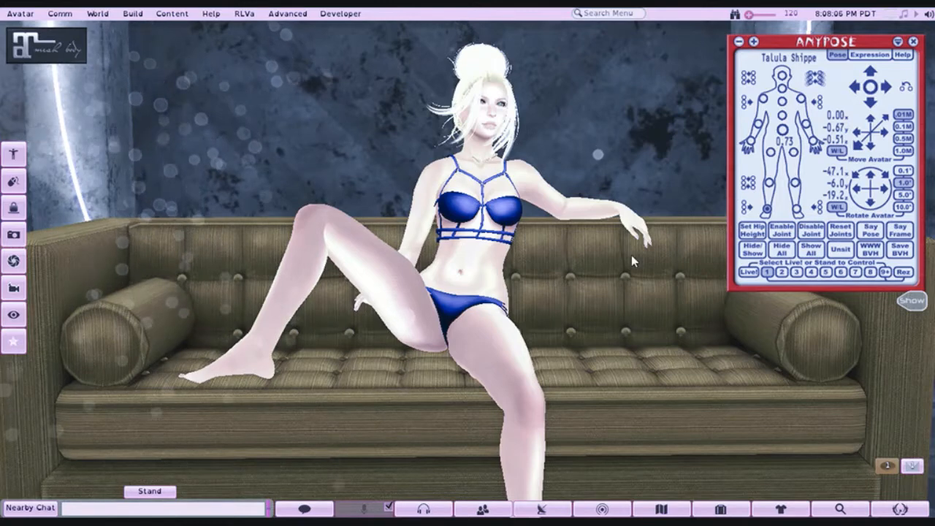
- Bend the avatar's abdomen forward and tilt the whole avatar back to a first rotation value of -53.1
click(781, 115)
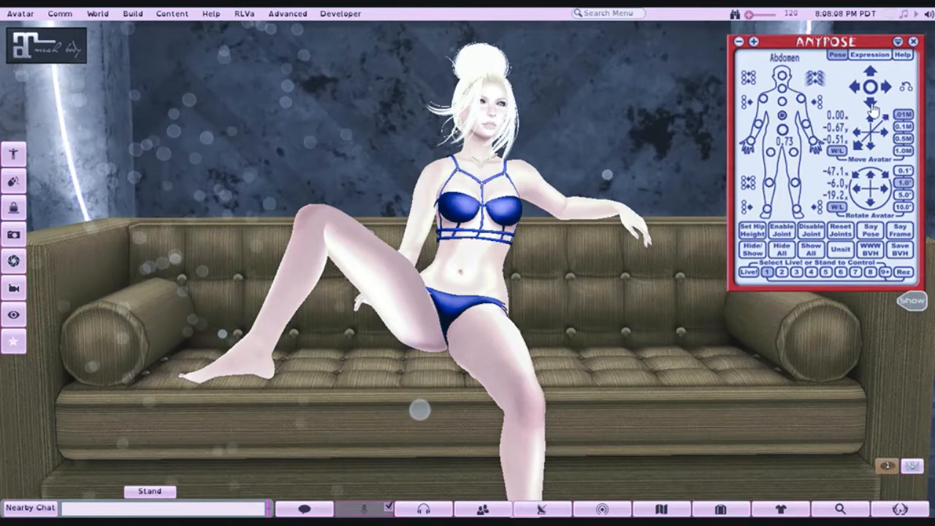
click(872, 108)
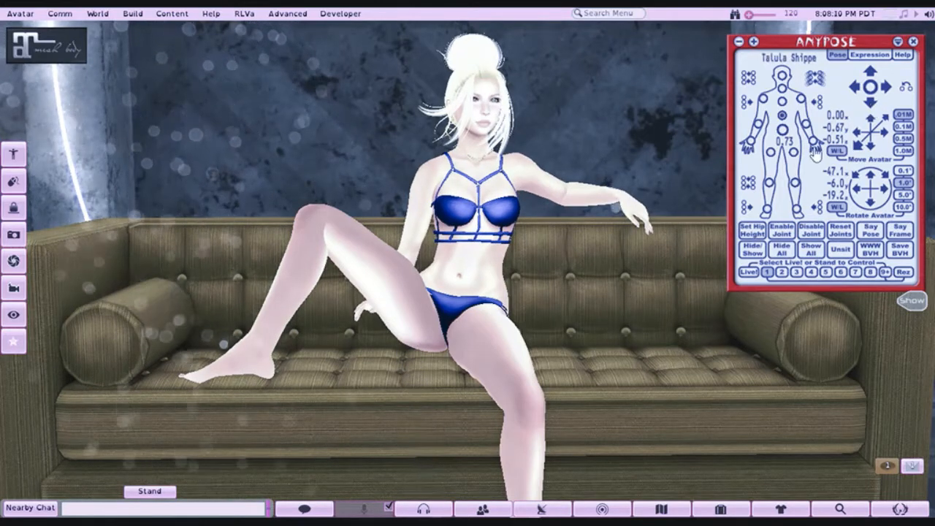
click(869, 177)
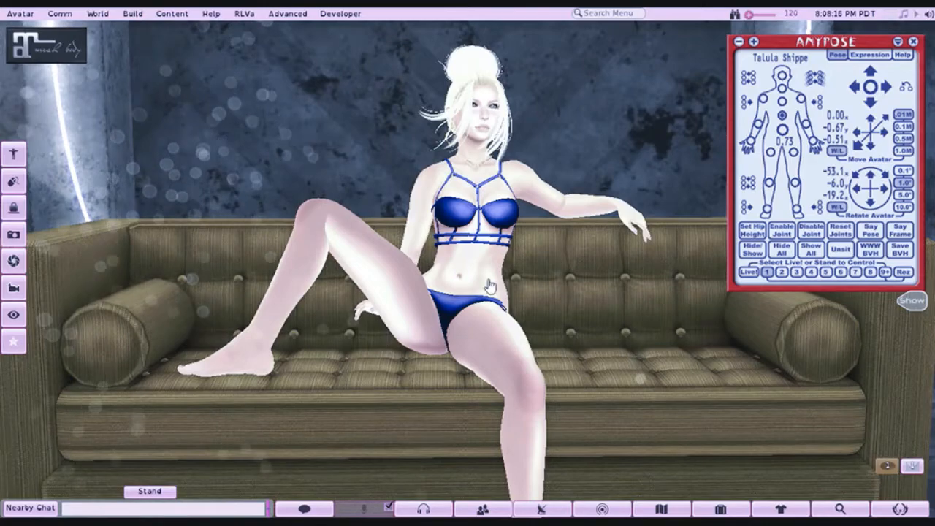
- Rotate the whole seated avatar sideways to rotation values of -51.4, -10.7 and -24.8
drag(454, 292, 328, 252)
drag(482, 205, 596, 165)
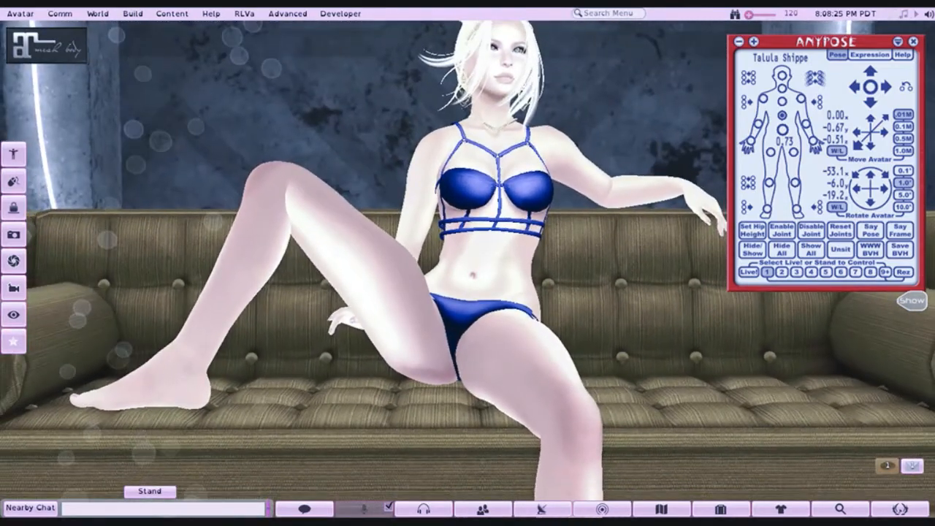
mouse_move(472, 275)
mouse_down()
mouse_move(473, 311)
mouse_move(473, 292)
mouse_up()
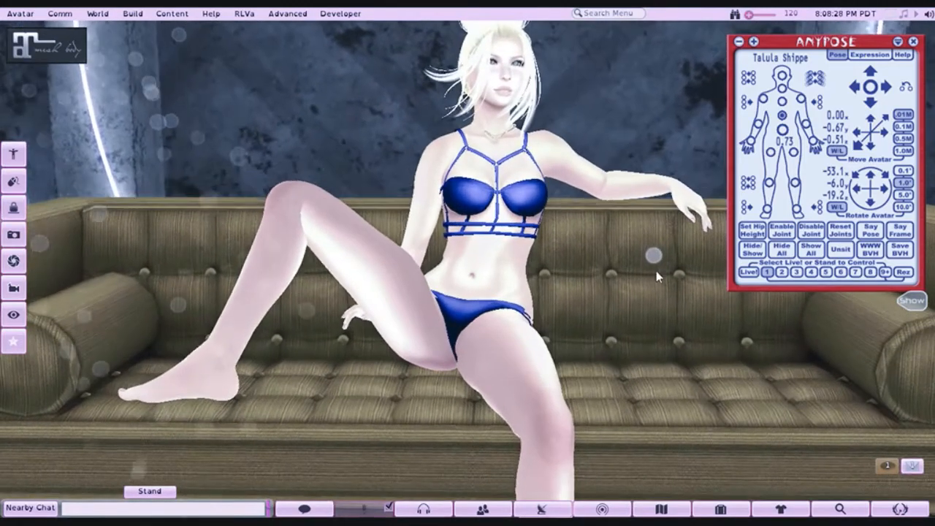
click(859, 191)
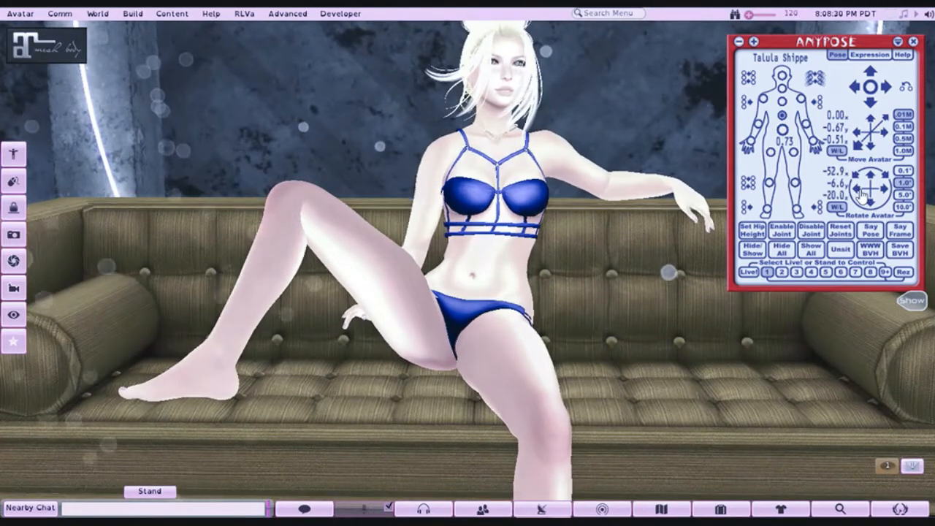
click(860, 192)
click(859, 192)
click(859, 191)
click(860, 191)
click(859, 192)
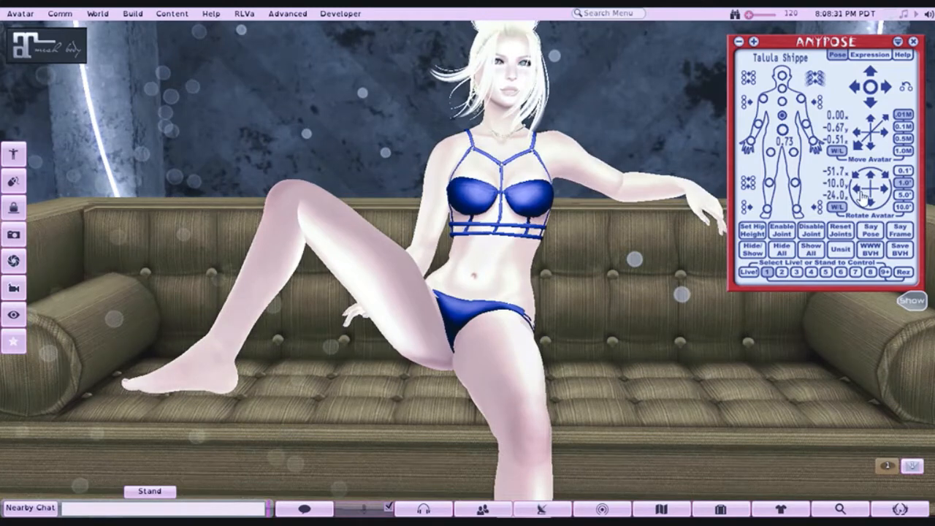
click(861, 194)
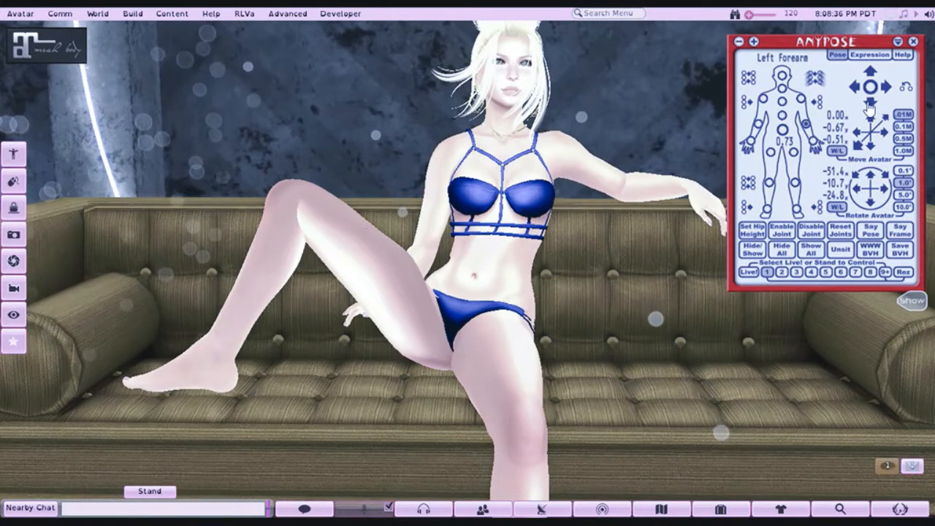
- Swing the avatar's left thigh inward until its knee comes close to the raised right leg
mouse_move(476, 250)
mouse_down()
mouse_move(416, 265)
mouse_move(292, 266)
mouse_move(245, 219)
mouse_move(476, 249)
mouse_up()
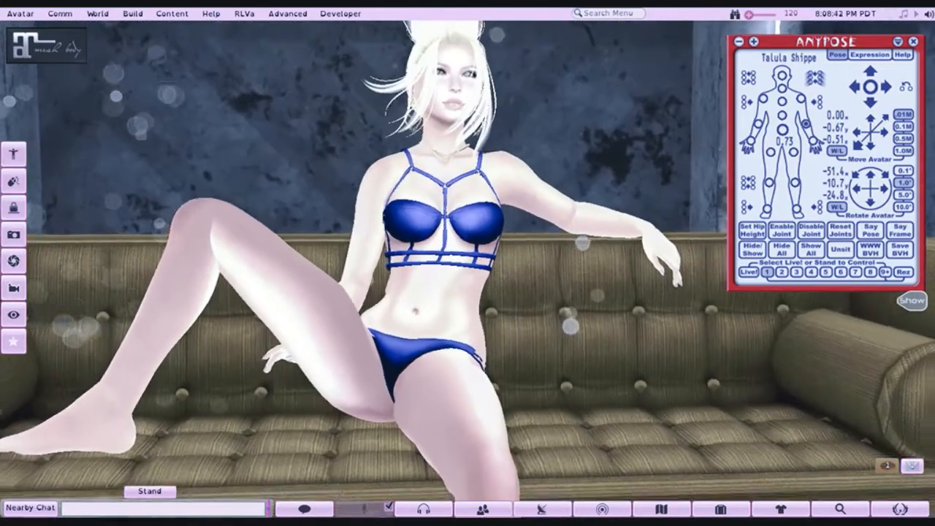
scroll(467, 263, down, 1)
scroll(467, 263, down, 2)
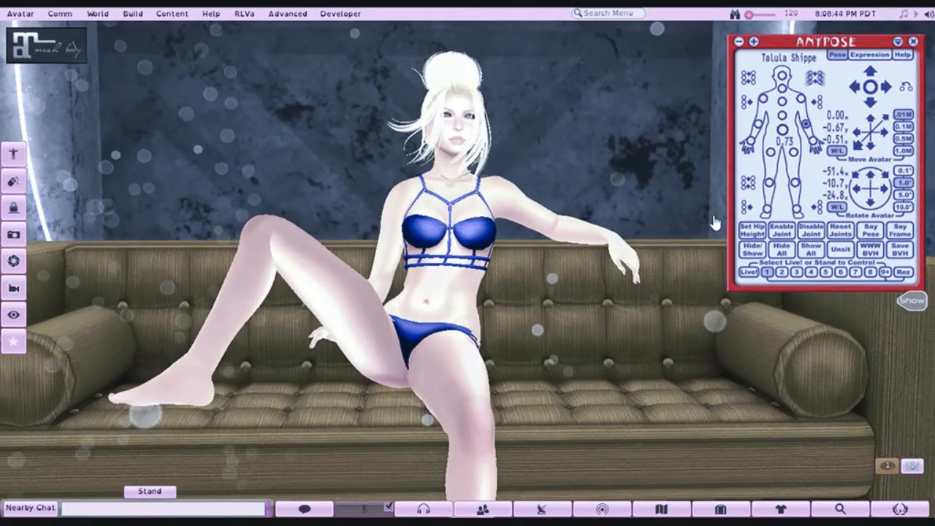
click(793, 152)
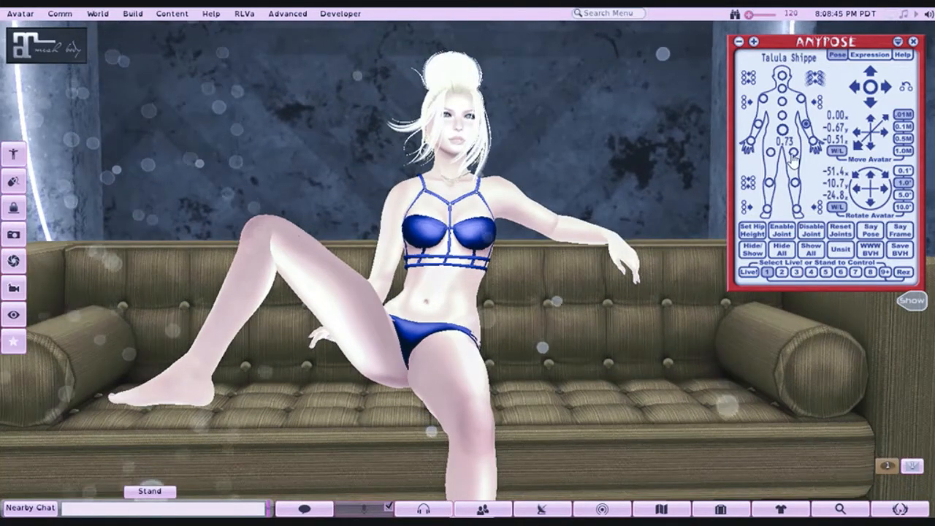
click(855, 87)
click(855, 88)
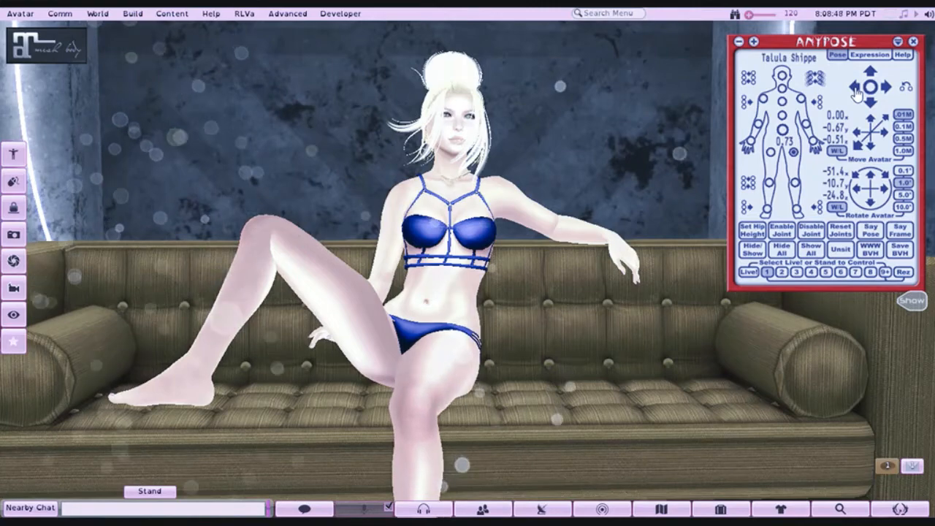
click(855, 88)
click(855, 89)
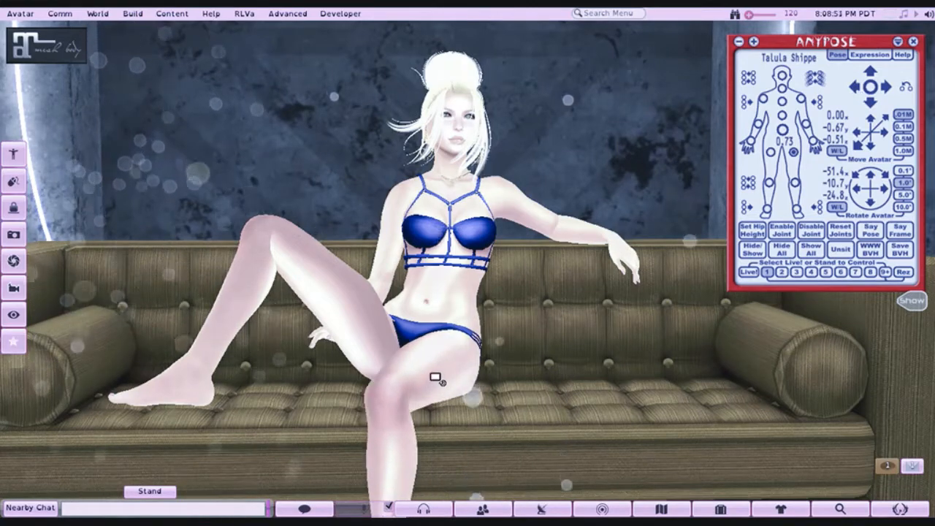
- Point the avatar's left foot downward and swing the left shin outward so the lower leg slants away from the knee
scroll(434, 378, up, 3)
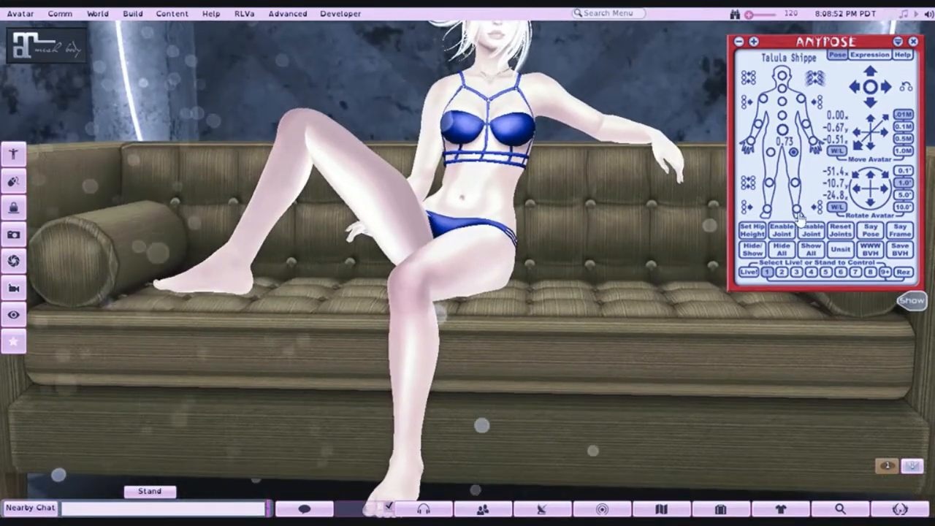
click(797, 212)
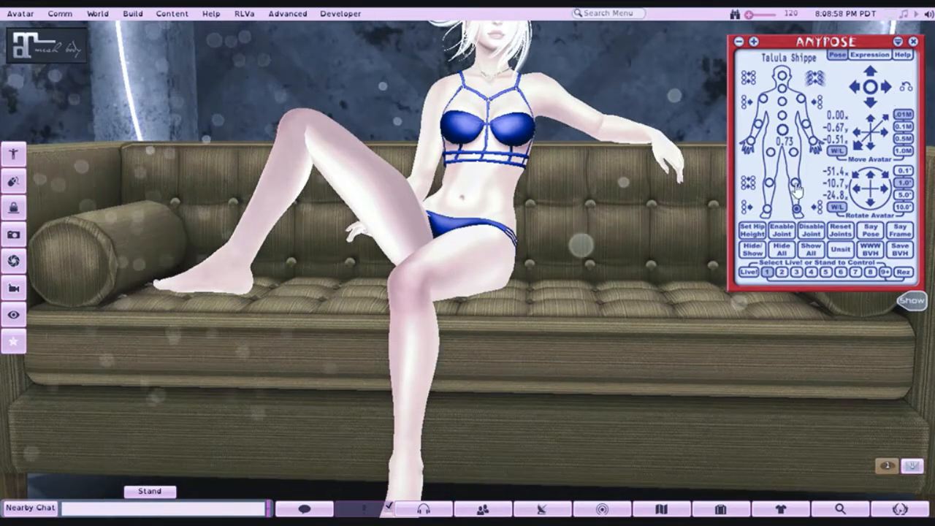
click(886, 91)
click(885, 89)
click(886, 90)
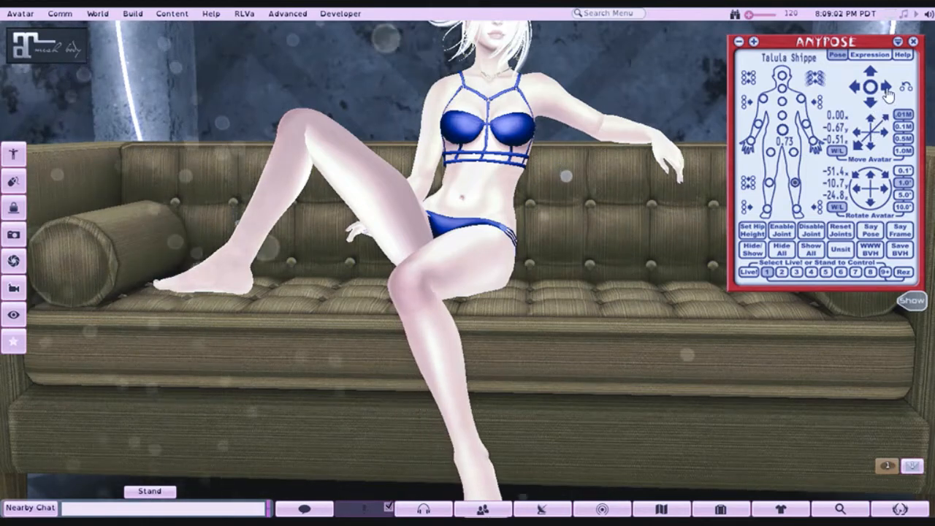
click(886, 90)
drag(465, 203, 458, 264)
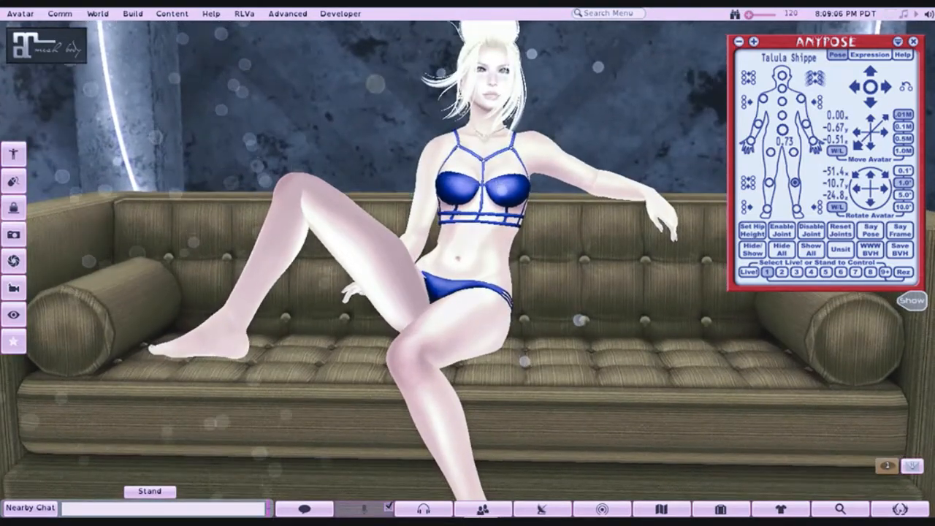
drag(387, 221, 398, 199)
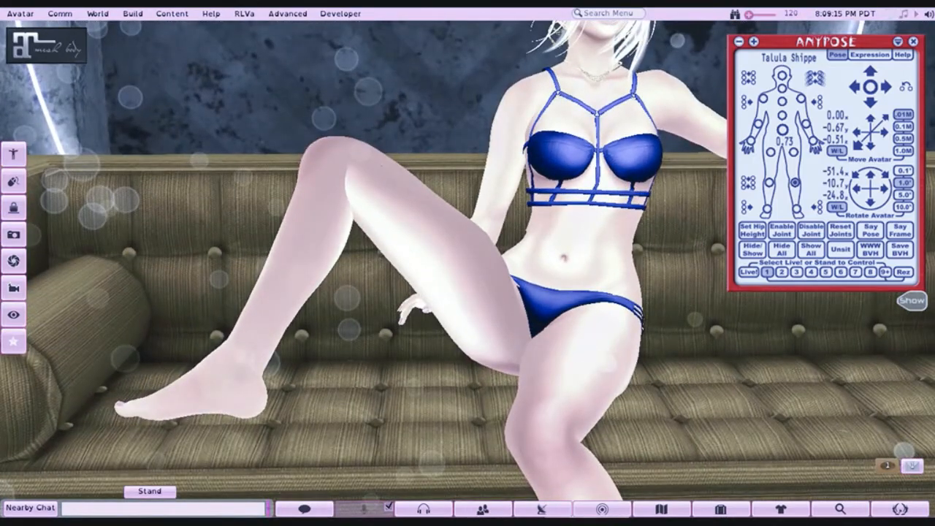
- Turn the avatar's raised right thigh inward and swing the right shin inward so the foot sits near the cushion's front edge
scroll(467, 263, down, 3)
click(770, 152)
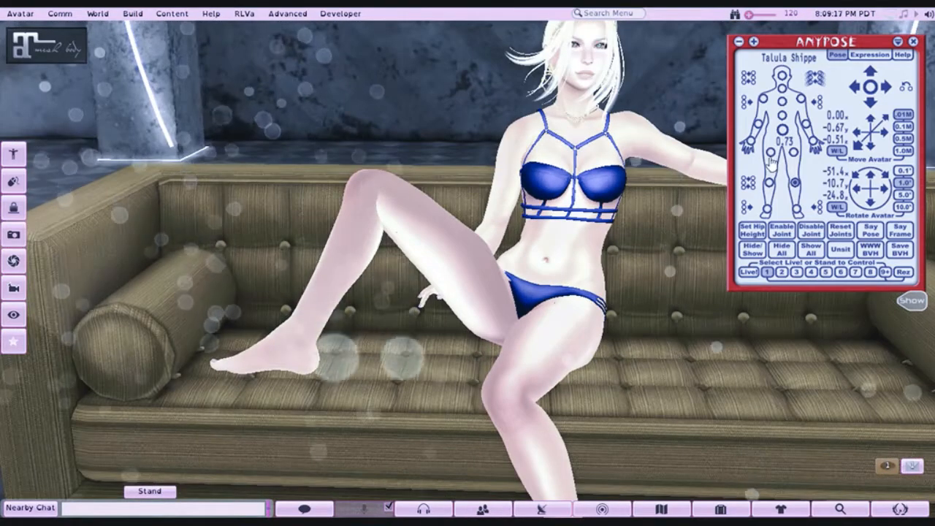
click(872, 106)
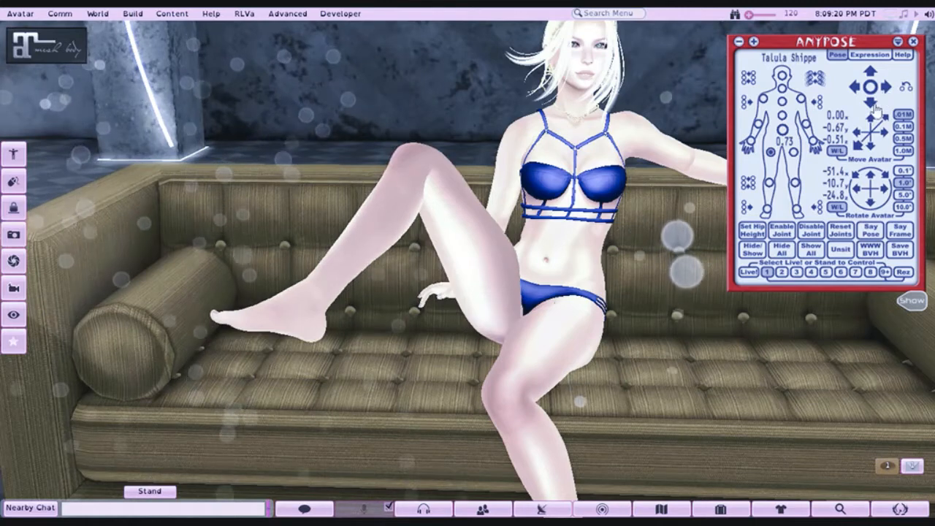
click(870, 109)
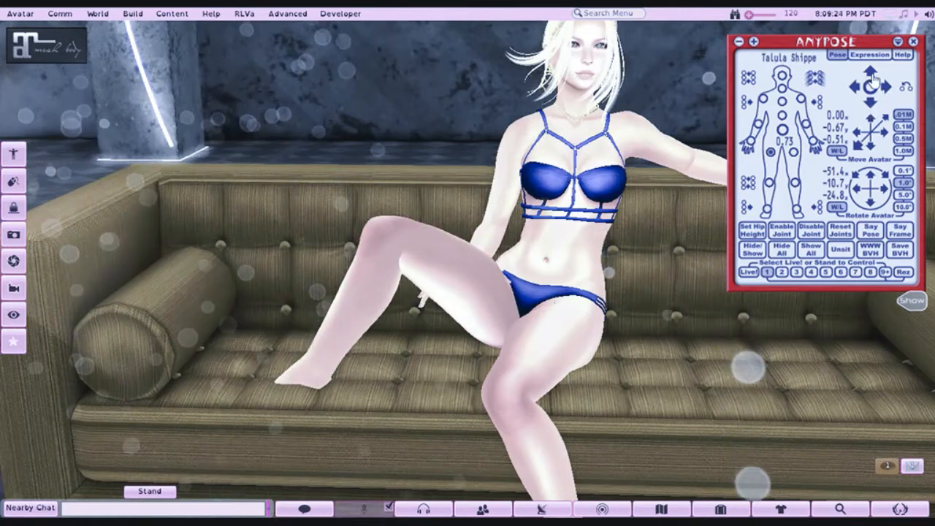
click(888, 89)
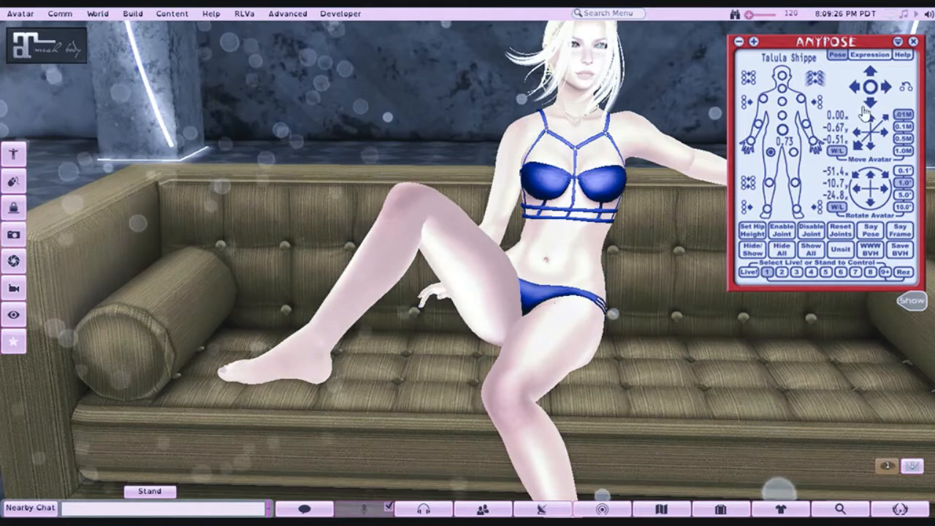
click(875, 108)
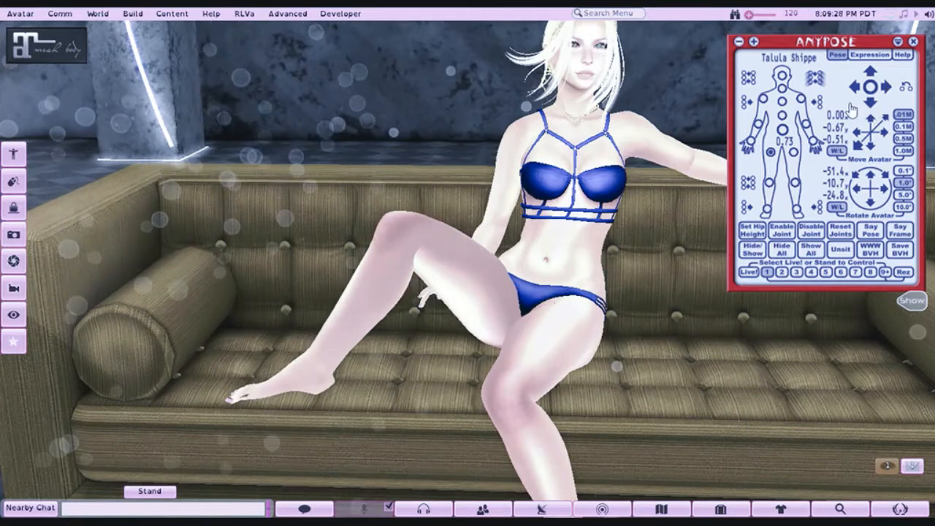
click(876, 75)
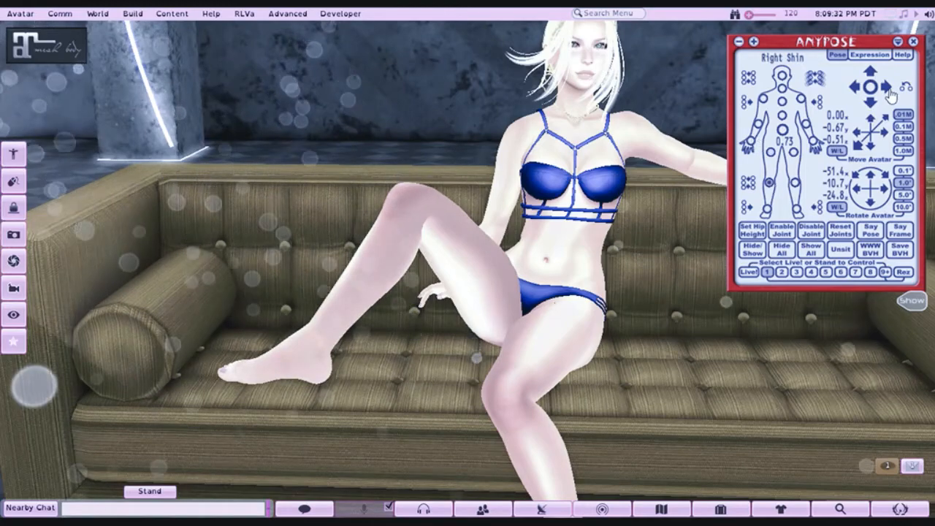
click(888, 91)
click(889, 91)
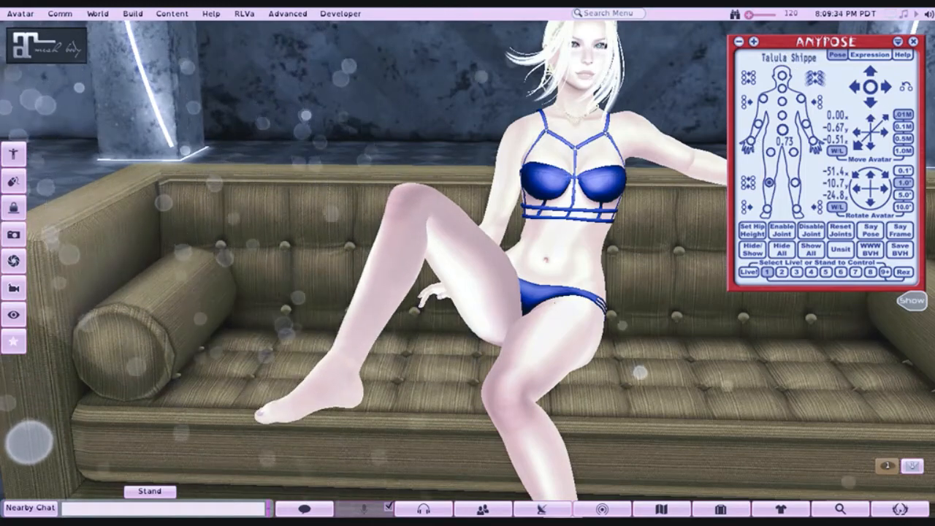
- Lift the avatar's right arm out to the side and rotate the right forearm down behind the raised leg
drag(468, 263, 383, 274)
drag(574, 212, 568, 172)
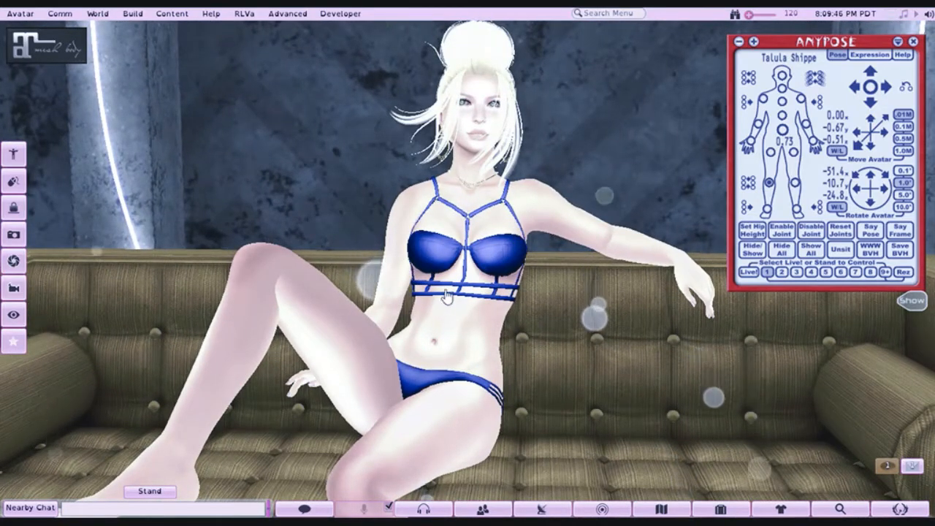
drag(449, 284, 464, 284)
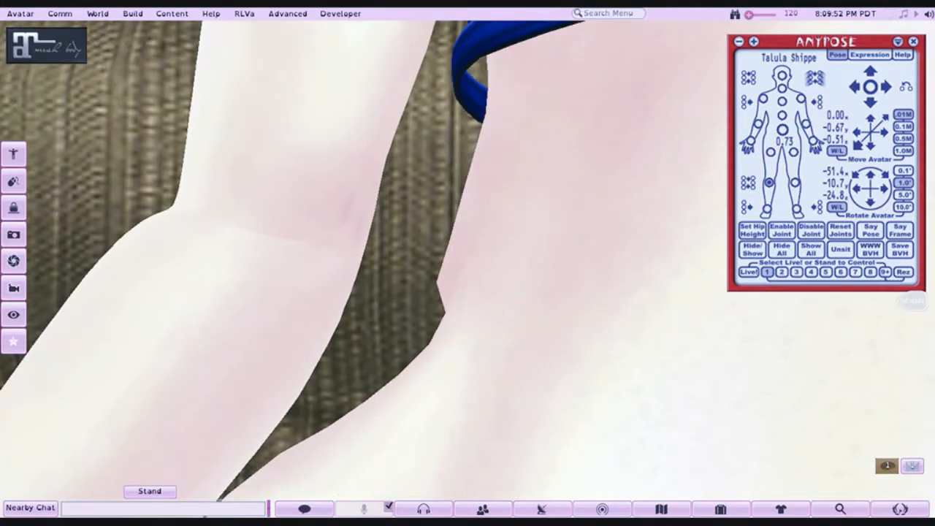
scroll(468, 263, down, 10)
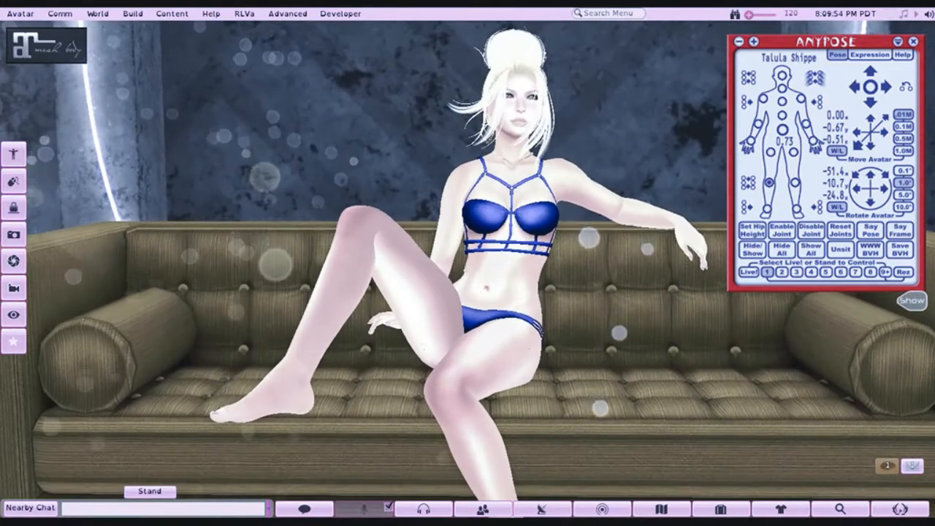
scroll(468, 263, up, 3)
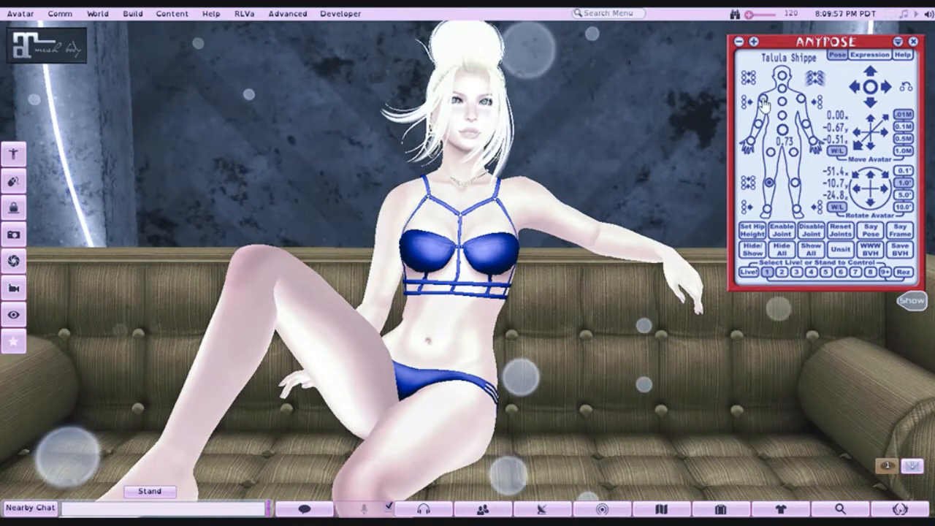
click(763, 98)
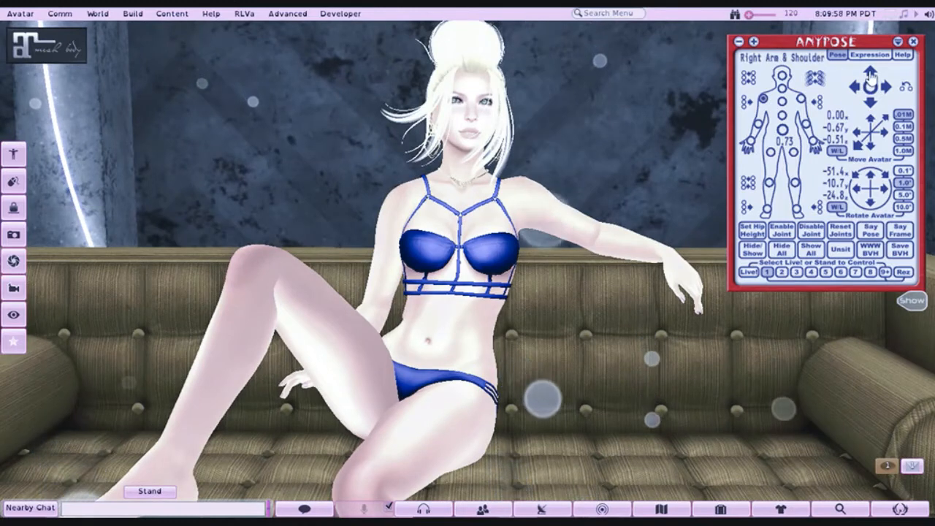
click(870, 73)
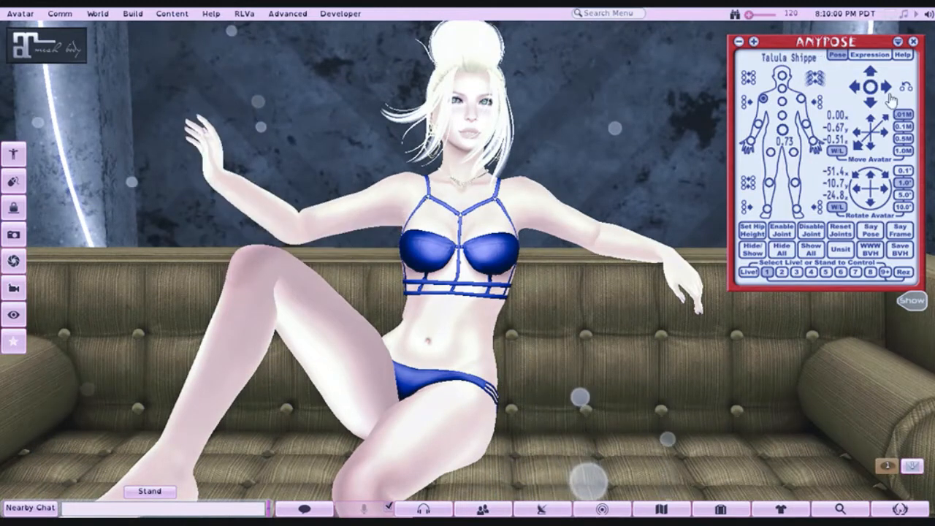
click(857, 87)
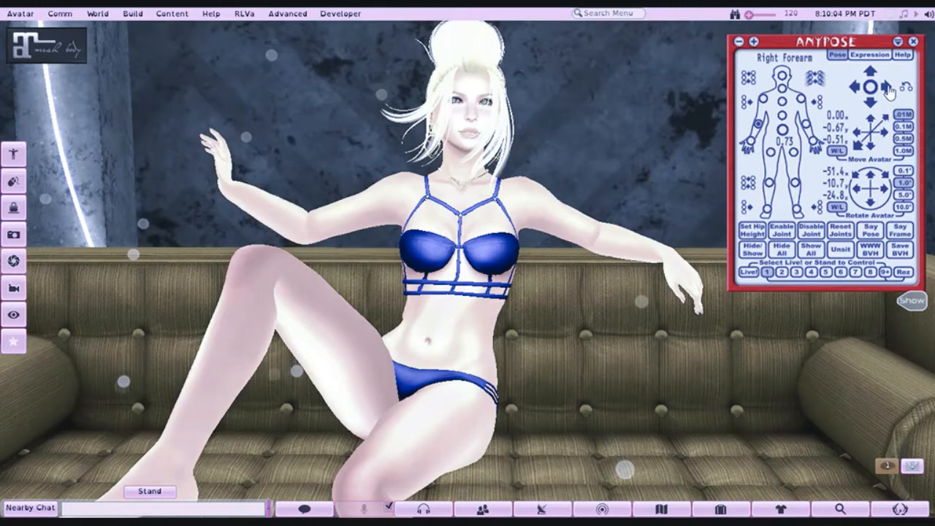
click(887, 88)
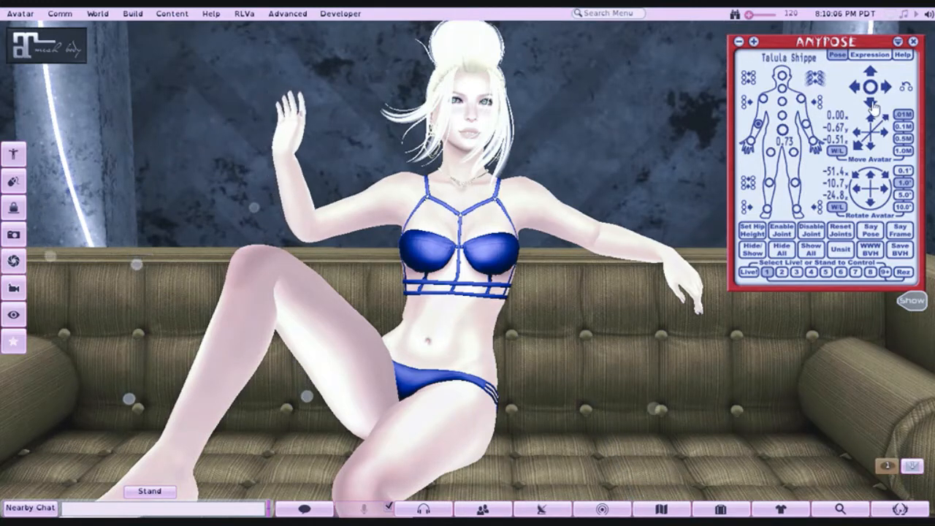
click(872, 105)
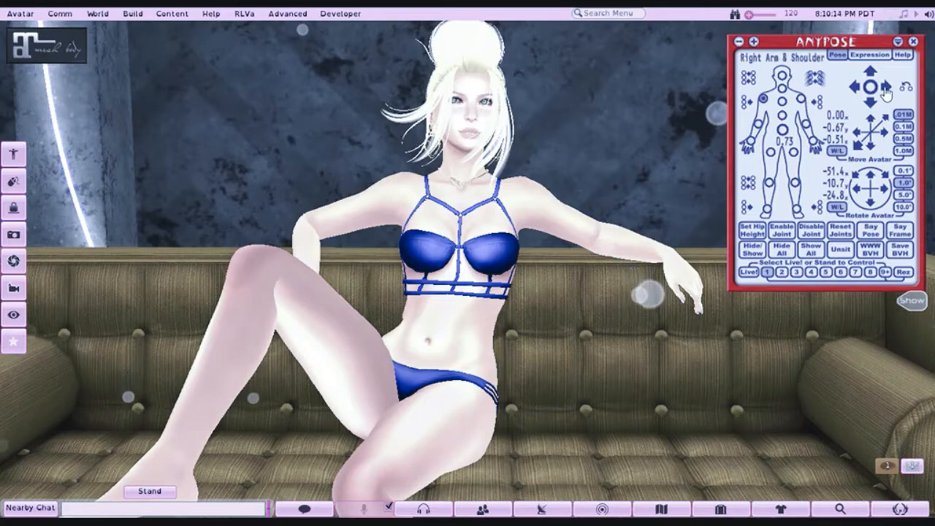
- Rotate the right shoulder and open the right forearm outward so the hand hangs over the raised knee
click(886, 87)
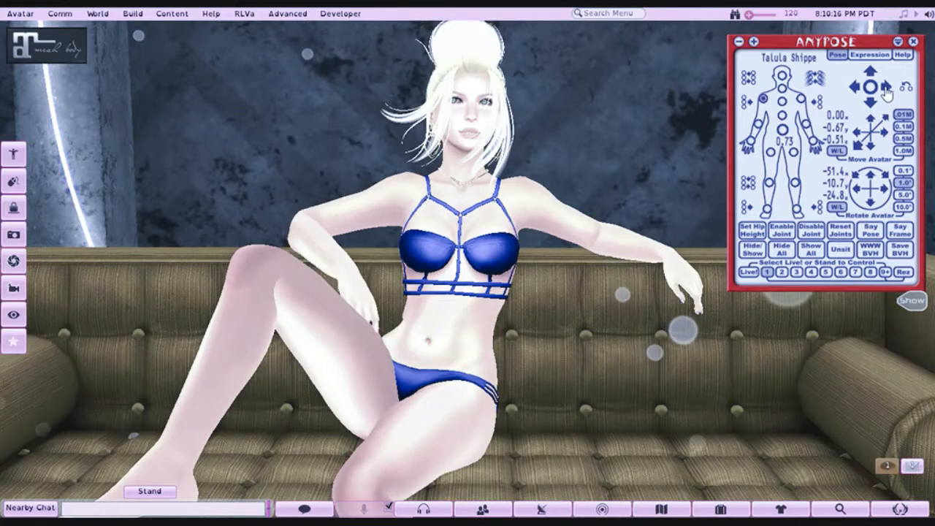
click(886, 92)
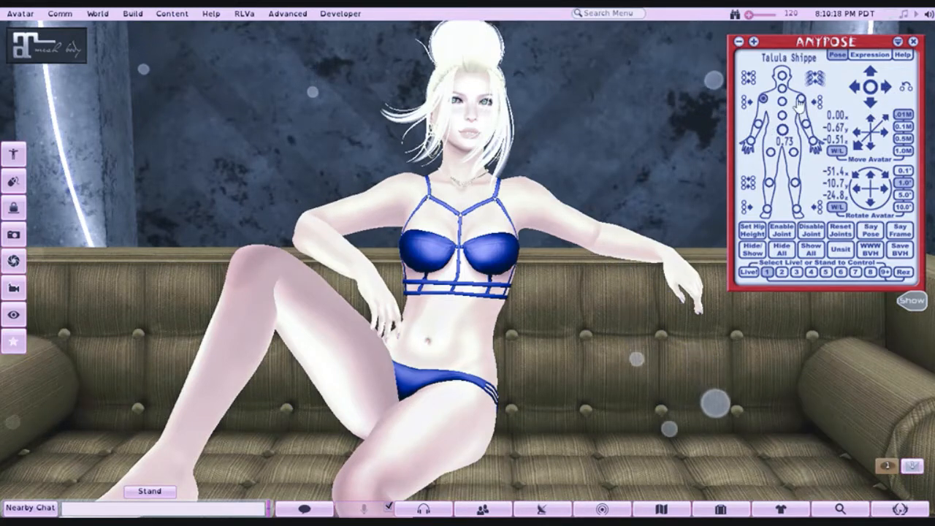
click(858, 87)
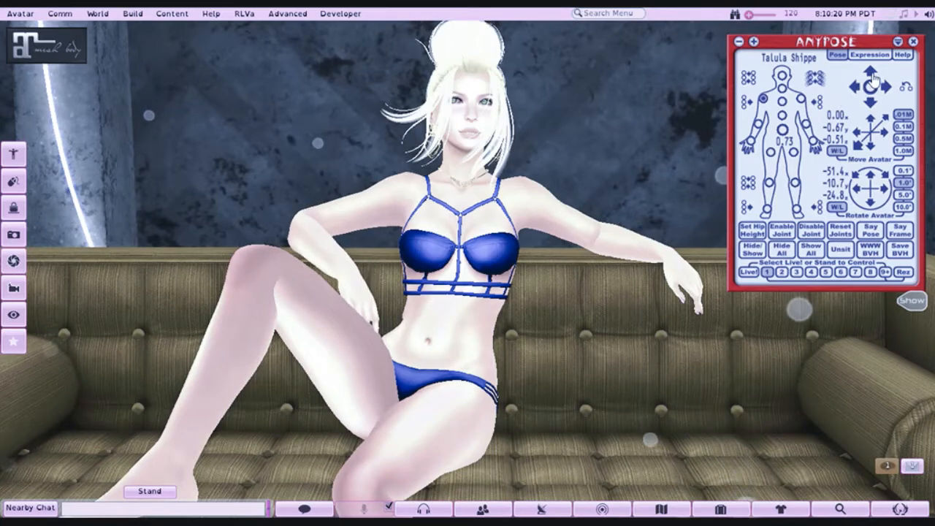
click(872, 77)
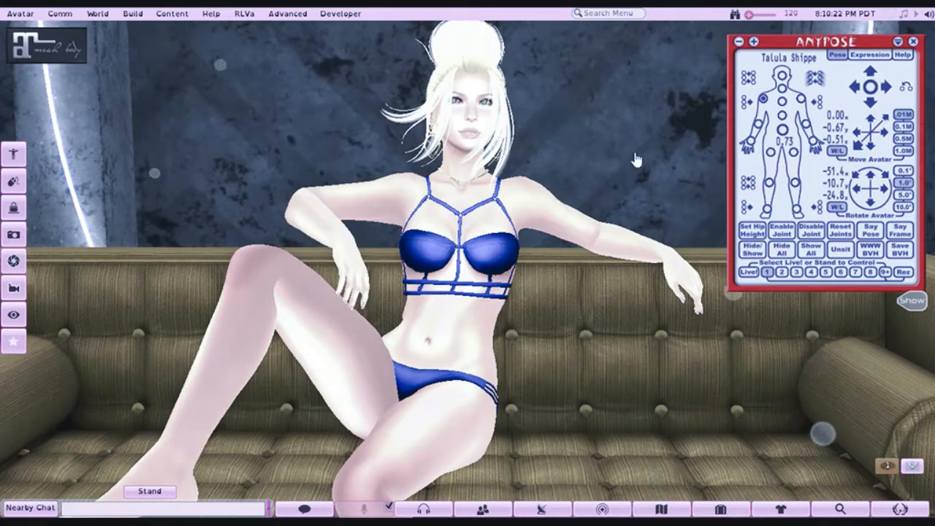
click(853, 90)
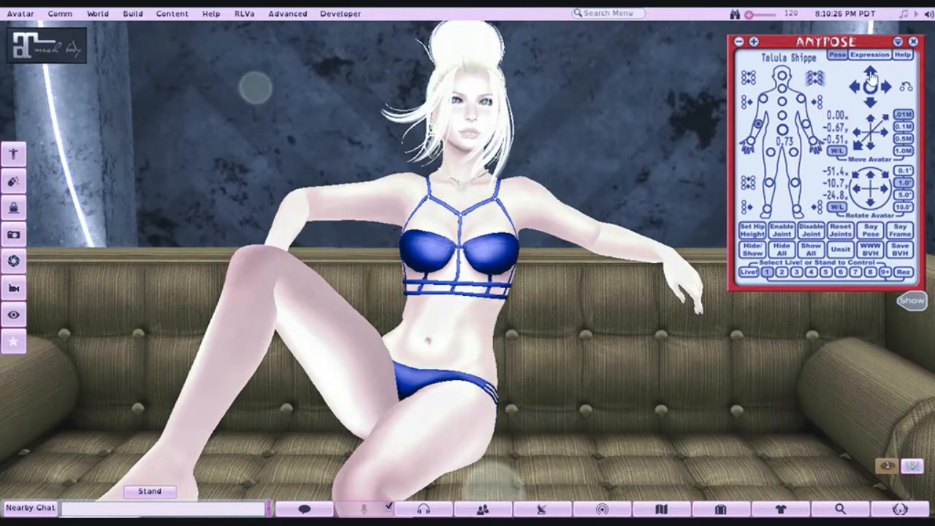
click(870, 73)
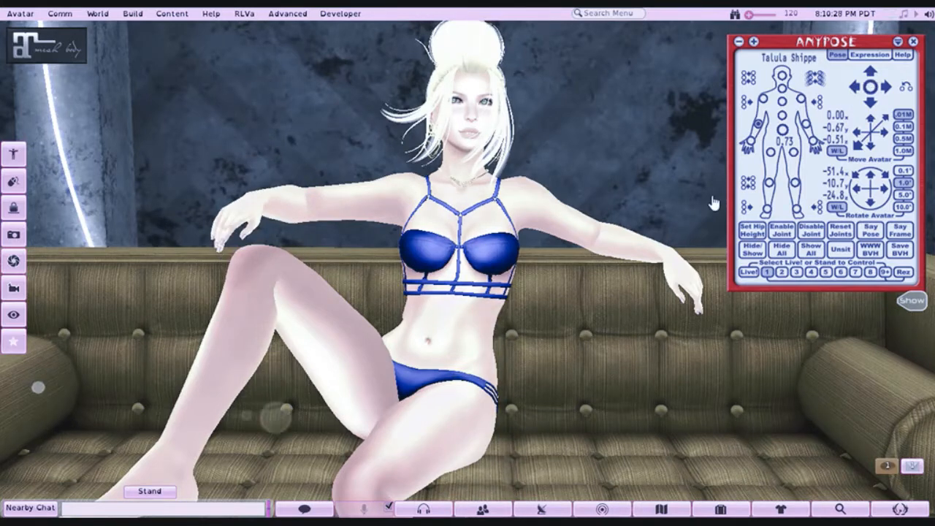
- Try lowering and turning the right shoulder to rest the hand on the raised knee
click(871, 103)
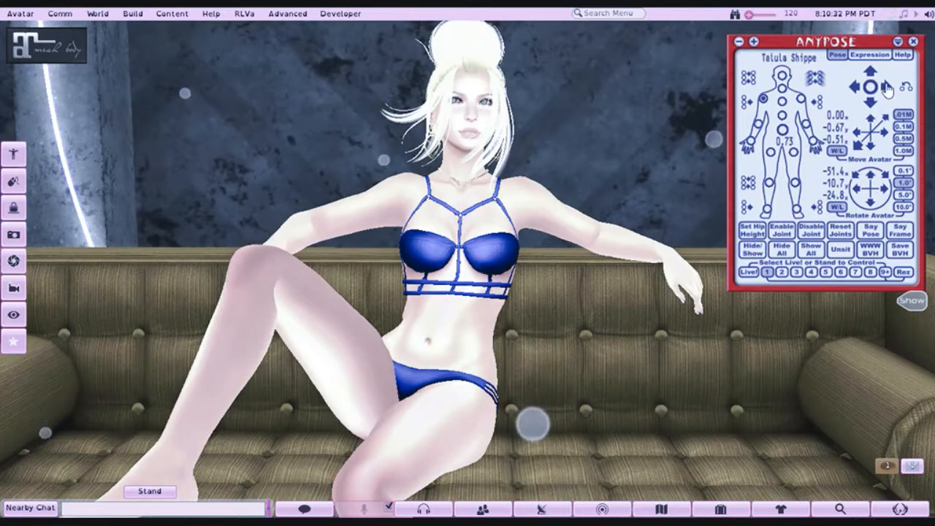
click(886, 87)
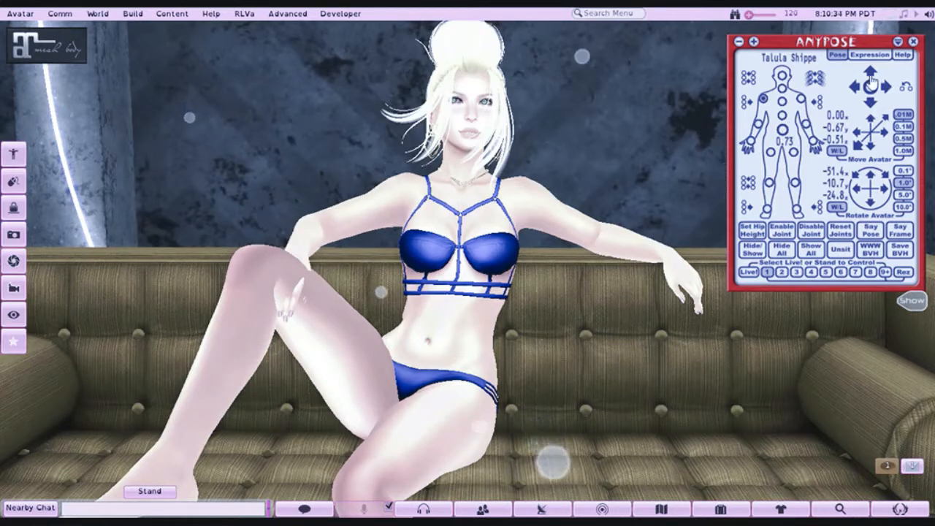
click(870, 78)
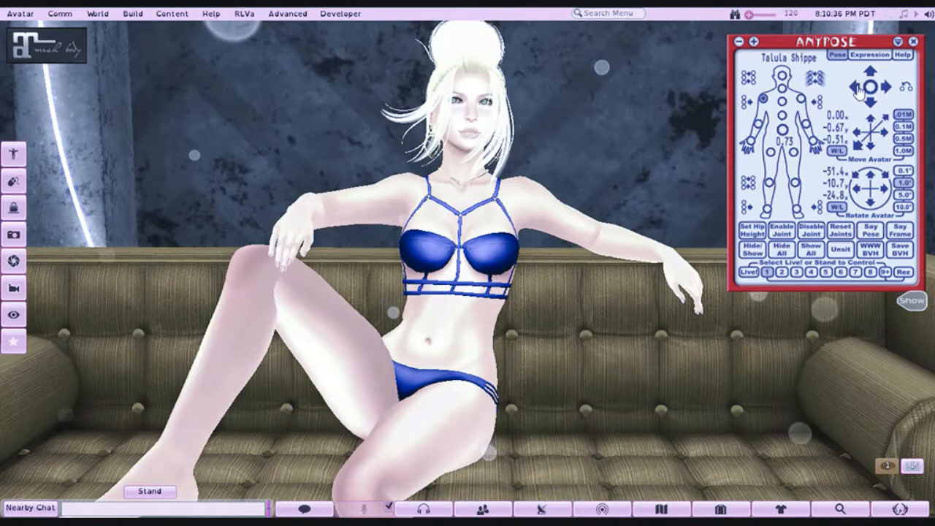
click(856, 87)
click(870, 103)
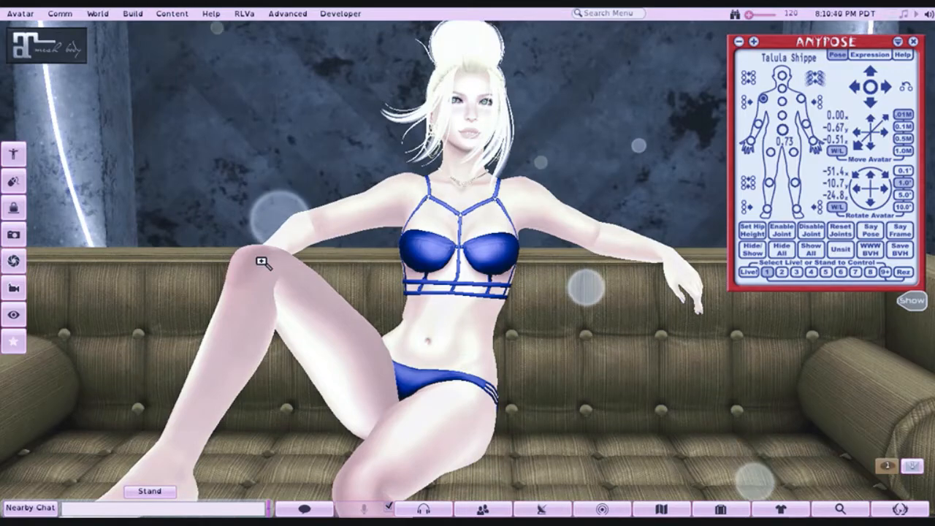
- Raise the avatar's right upper arm above shoulder height and bend the forearm so the hand goes behind the head
drag(262, 261, 468, 263)
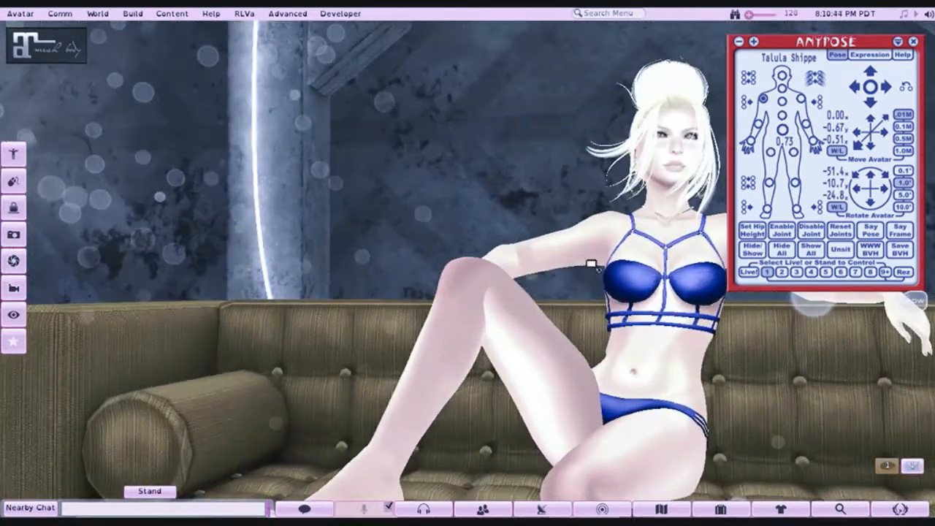
alt+click(714, 252)
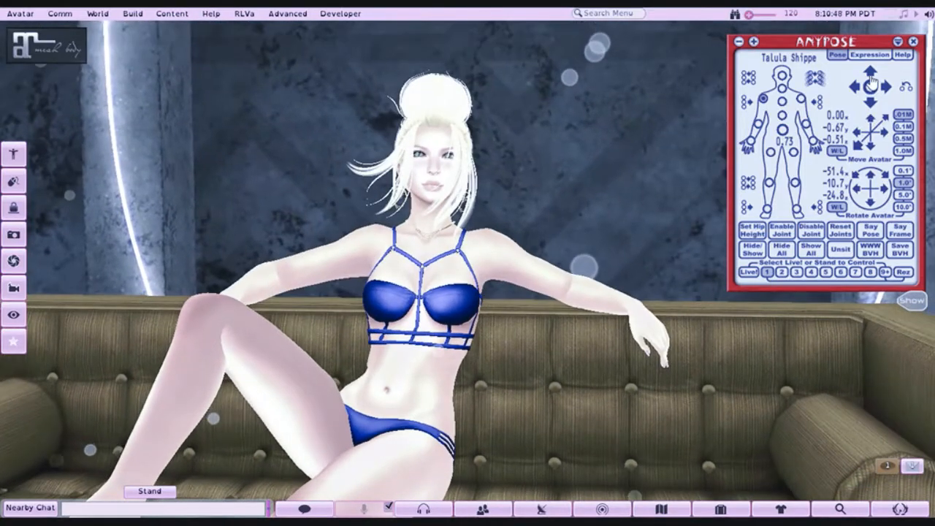
drag(871, 78, 845, 84)
click(854, 87)
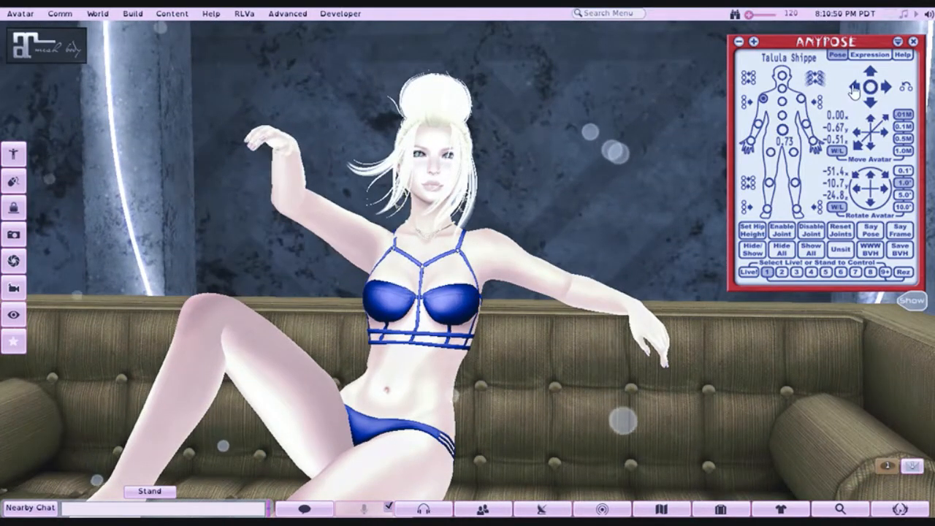
click(854, 88)
click(854, 87)
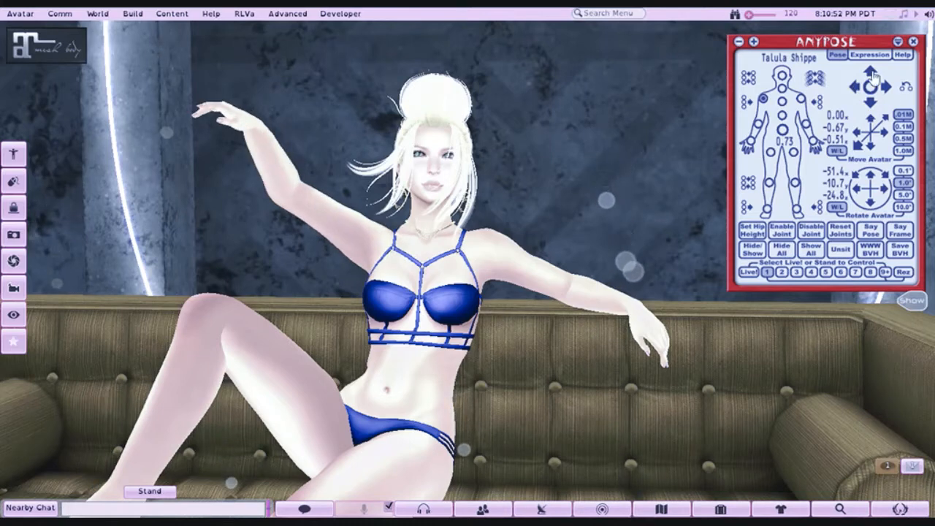
click(874, 77)
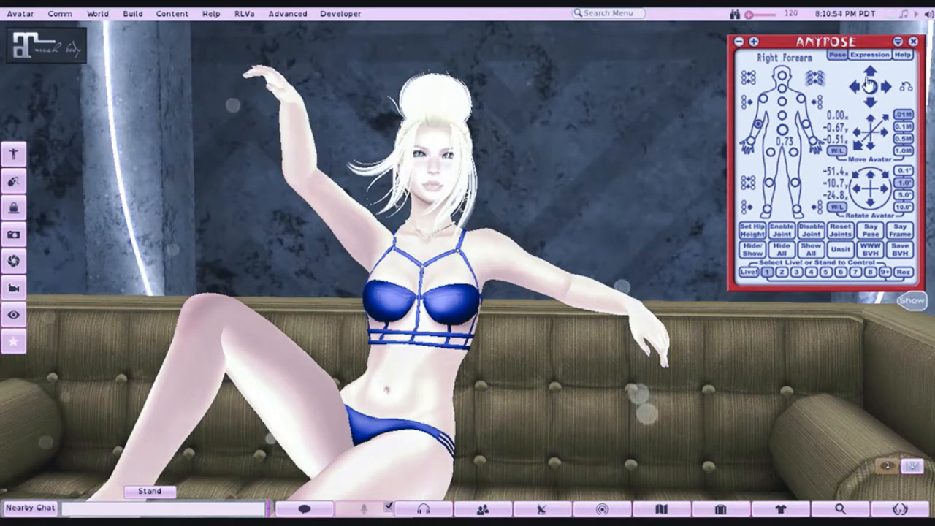
click(871, 78)
click(871, 74)
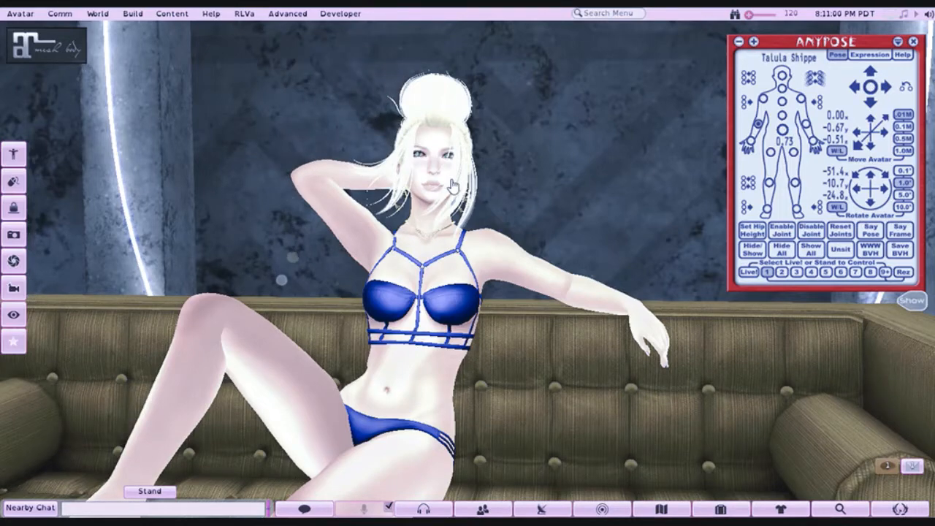
drag(433, 176, 437, 208)
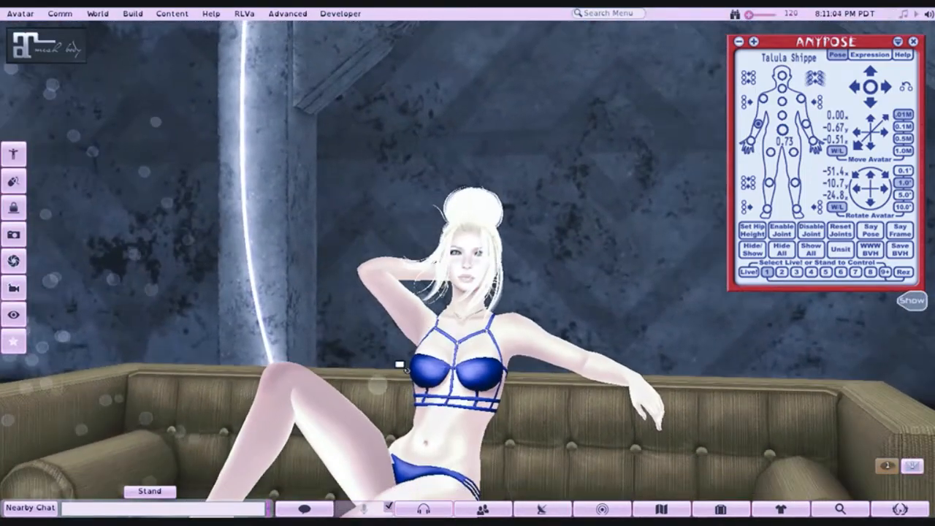
alt+click(399, 363)
drag(465, 268, 419, 401)
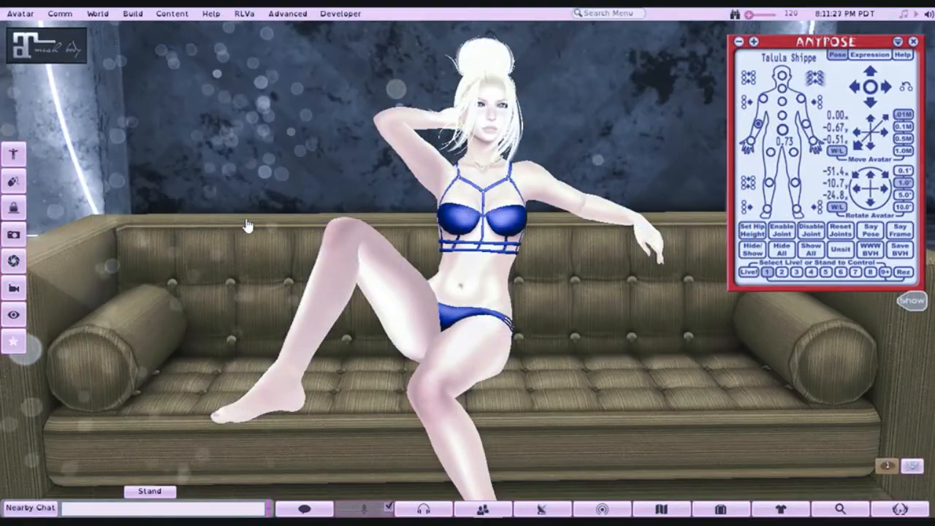
drag(474, 316, 303, 219)
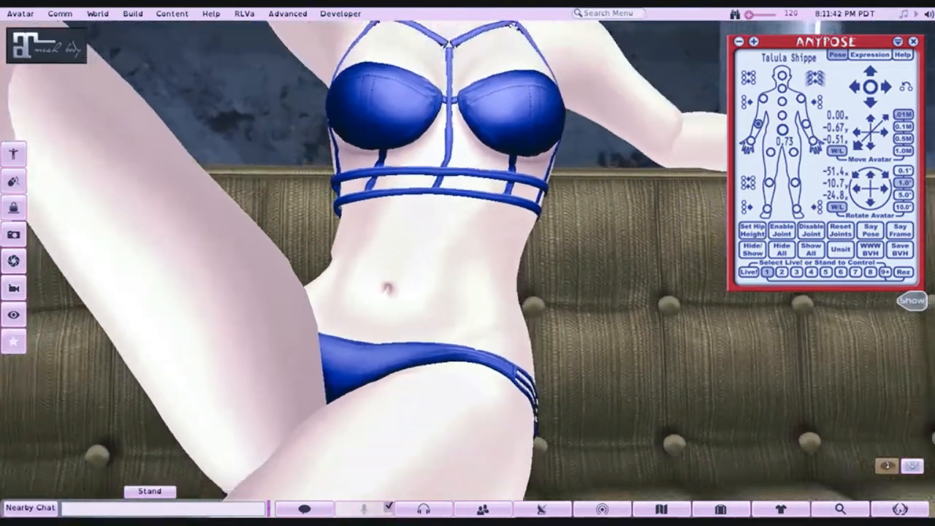
scroll(468, 262, down, 6)
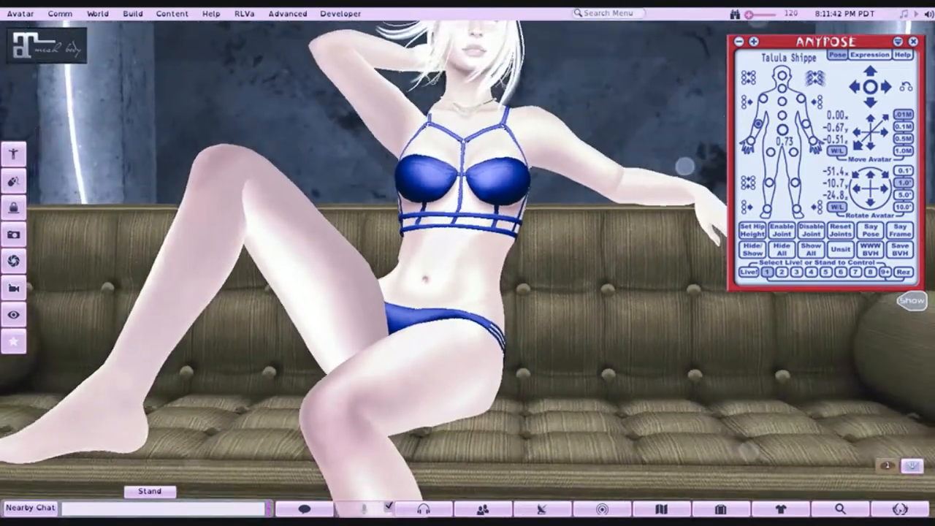
- Colour the avatar's toenails and fingernails red with the mesh body nail presets, checking them up close
scroll(467, 263, down, 1)
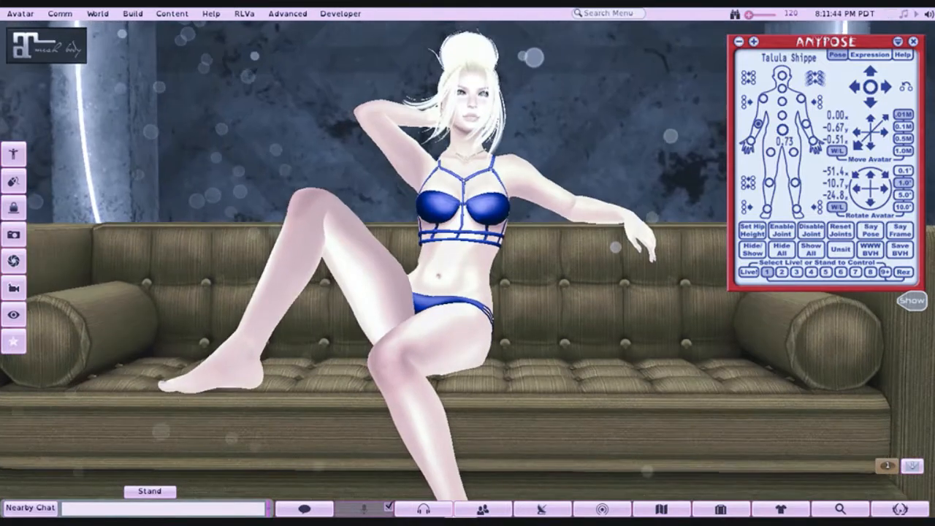
scroll(467, 263, up, 1)
alt+click(475, 217)
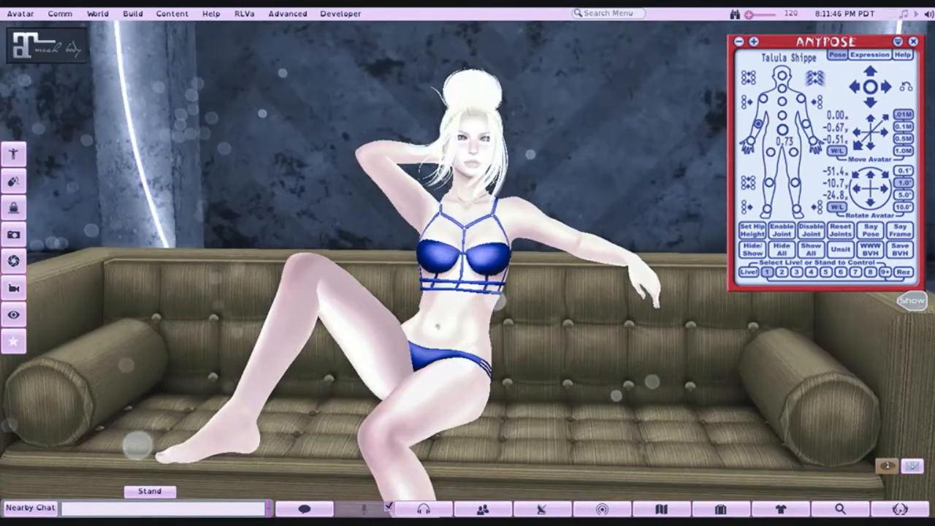
alt+click(442, 347)
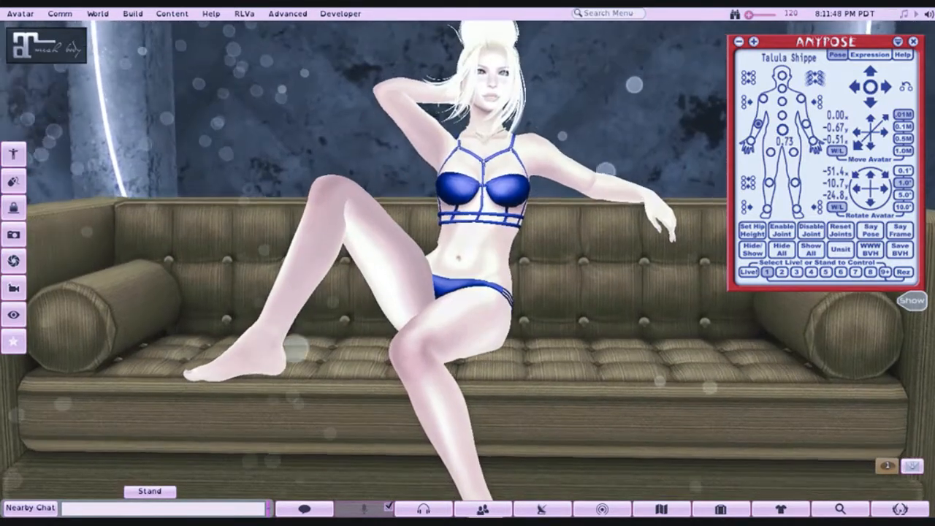
drag(442, 347, 606, 318)
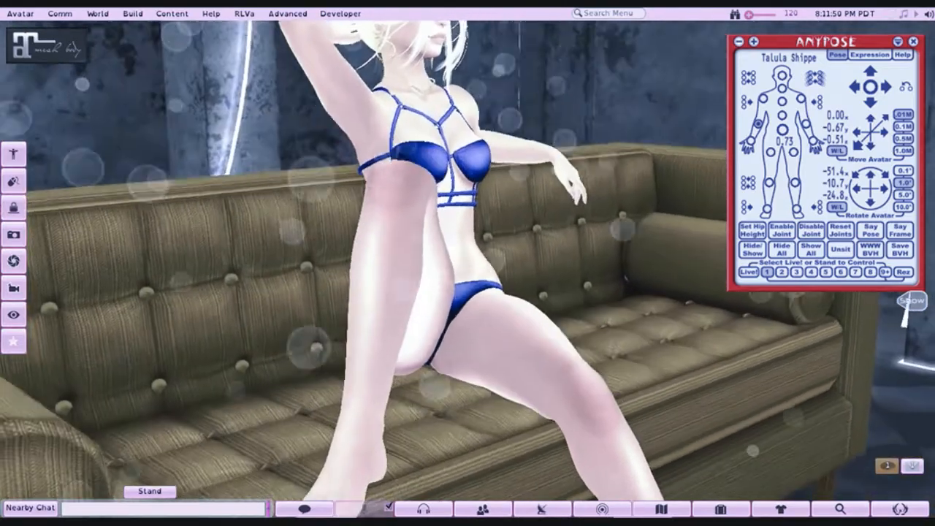
alt+click(346, 436)
drag(346, 436, 438, 391)
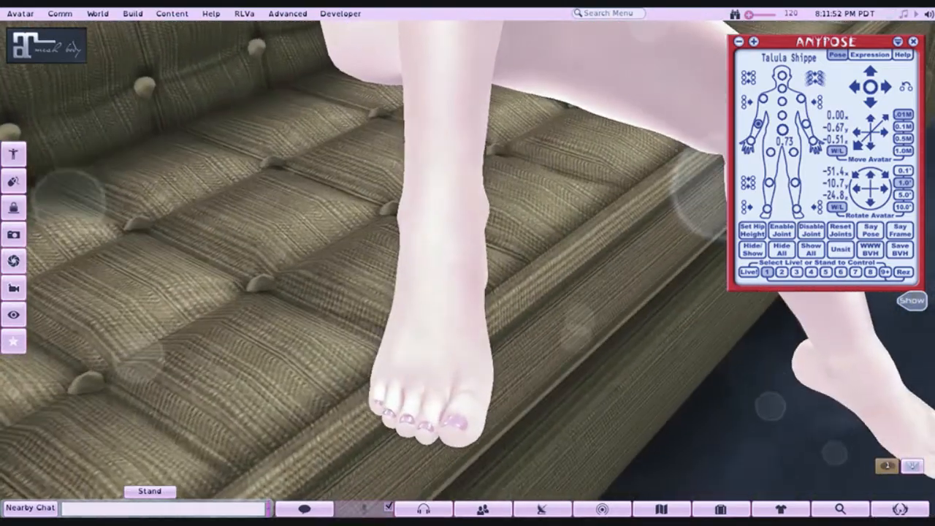
click(37, 53)
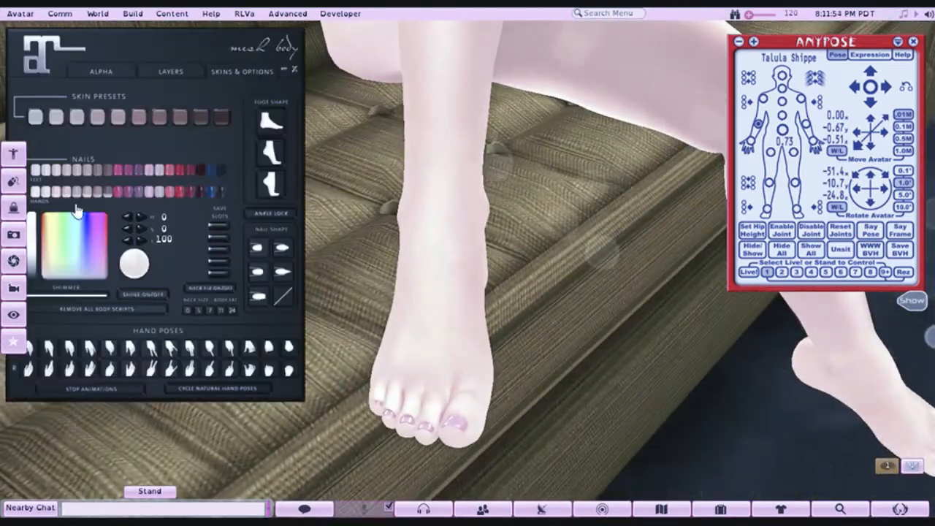
click(180, 171)
drag(517, 71, 498, 187)
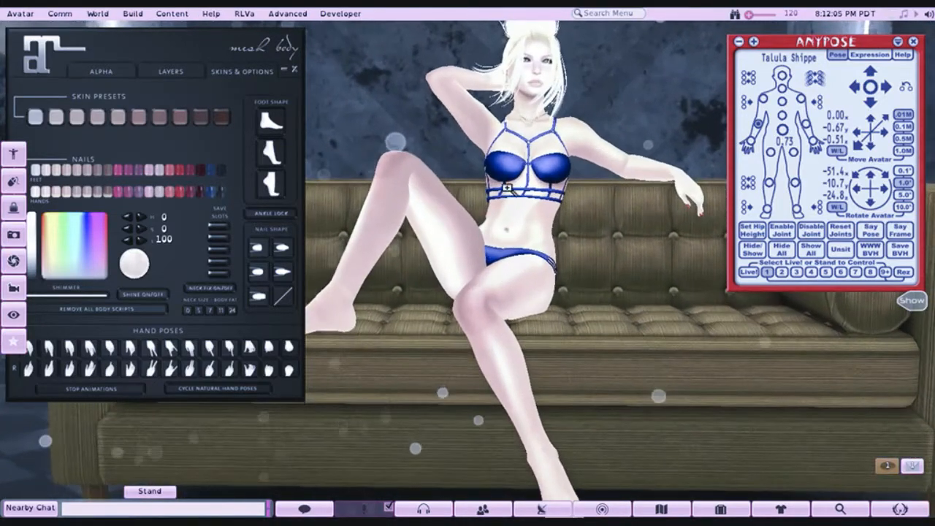
alt+click(497, 178)
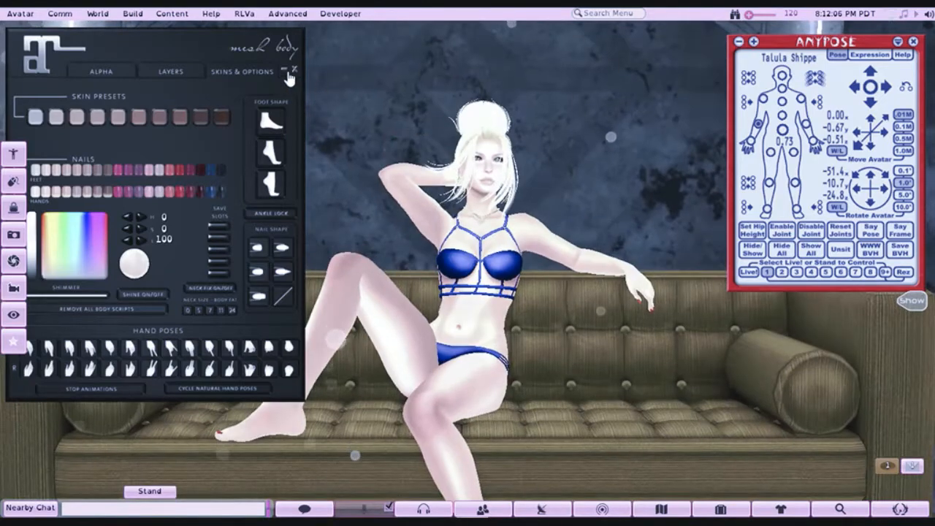
click(286, 72)
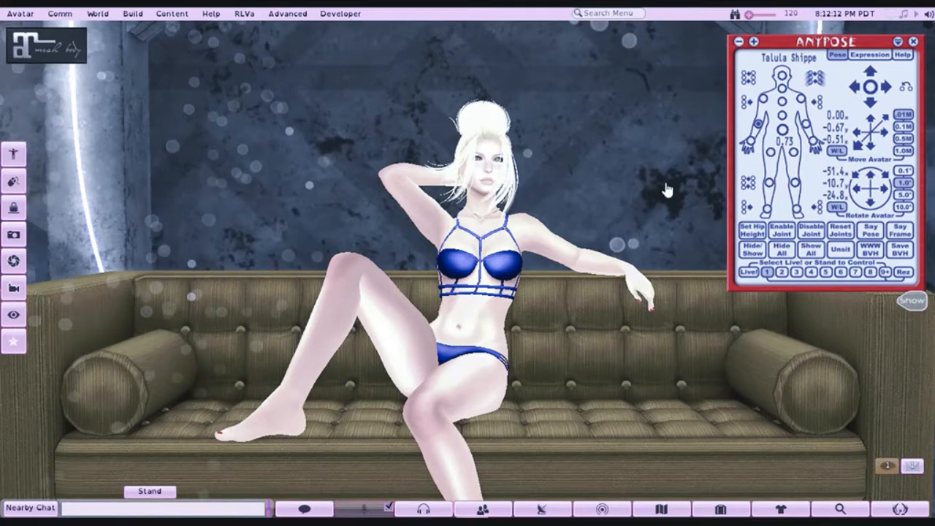
- Collapse the AnyPose HUD and move the fan closer to the seated avatar, in front of the sofa's end
click(898, 42)
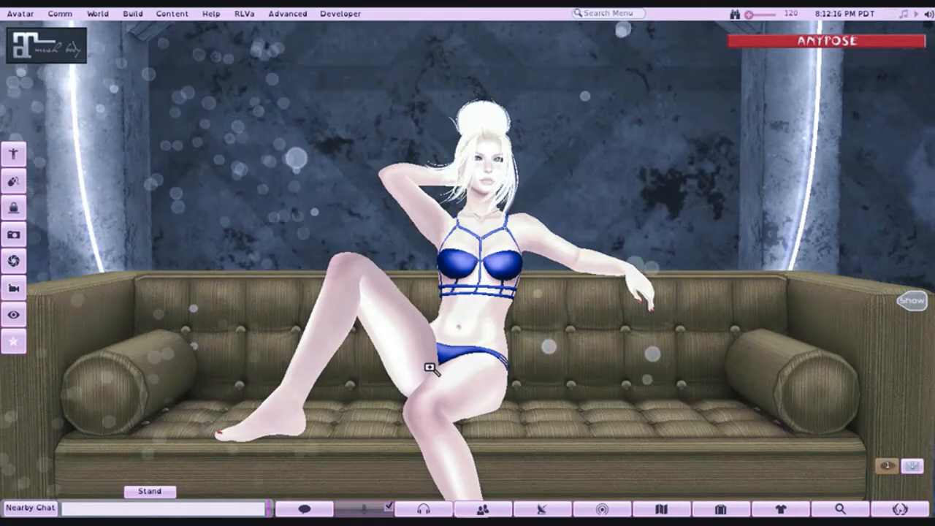
drag(429, 368, 429, 445)
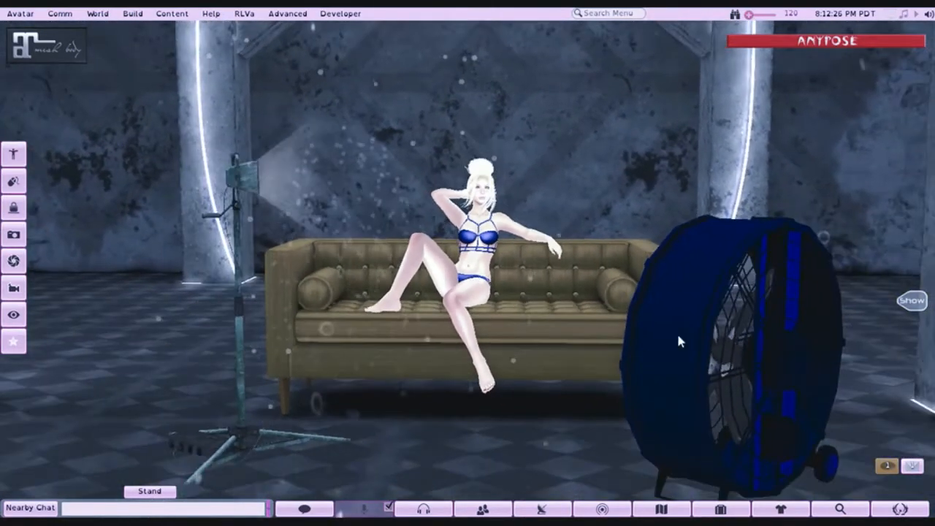
right_click(676, 330)
click(698, 351)
drag(750, 360, 652, 349)
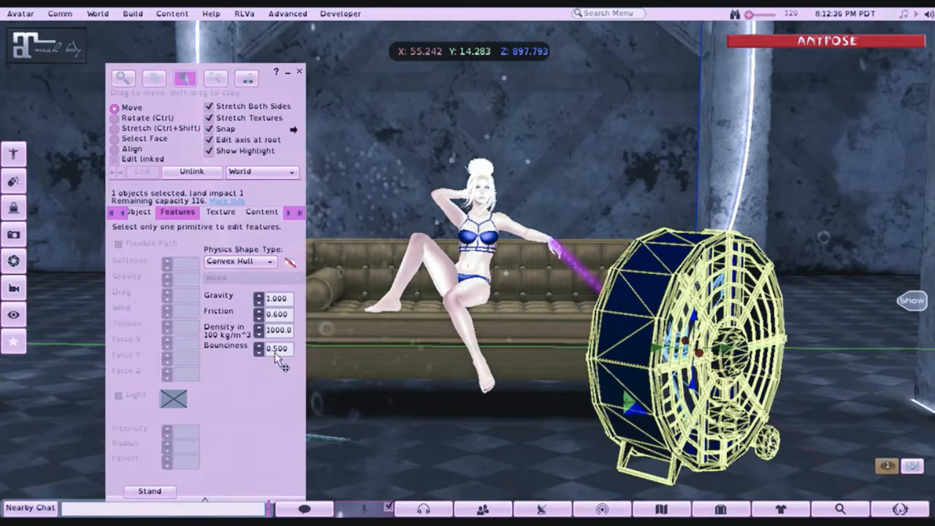
- Recolour all faces of the fan to a lighter muted blue with RGB 101, 87, 176
click(116, 139)
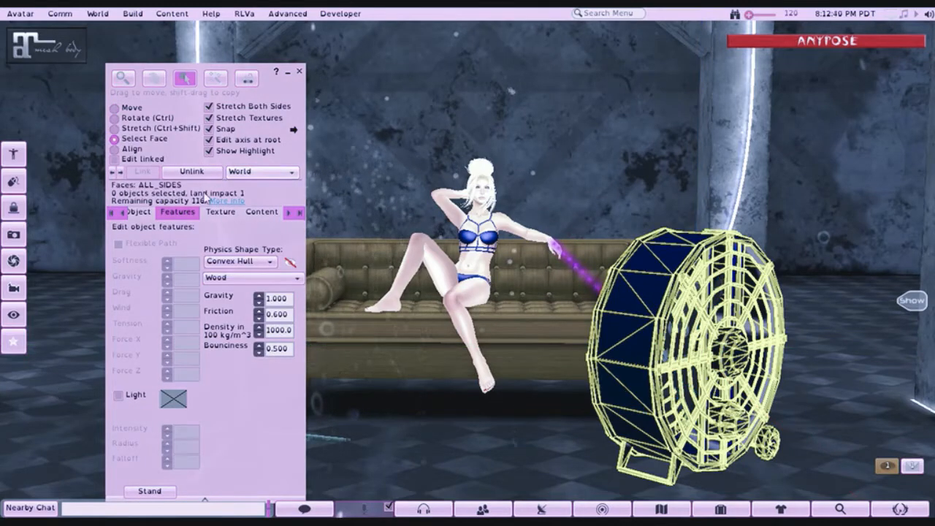
click(221, 212)
click(133, 241)
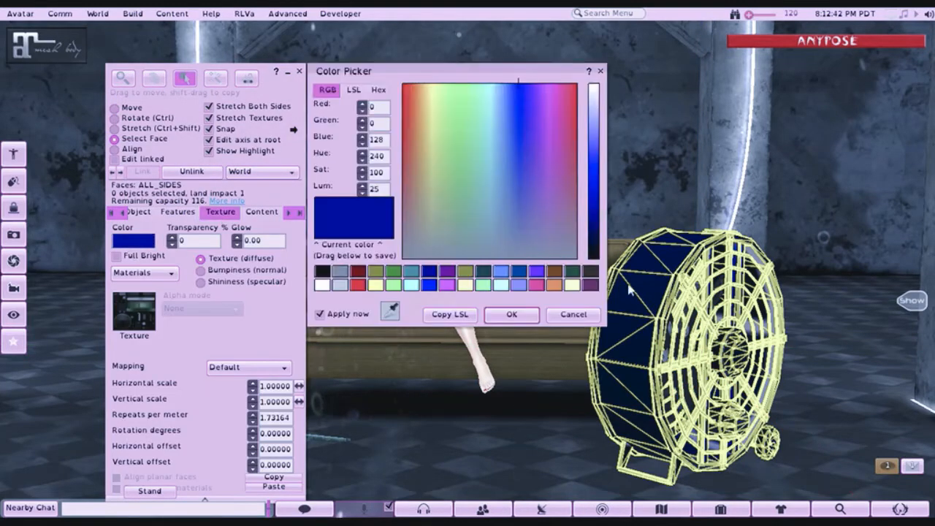
click(523, 196)
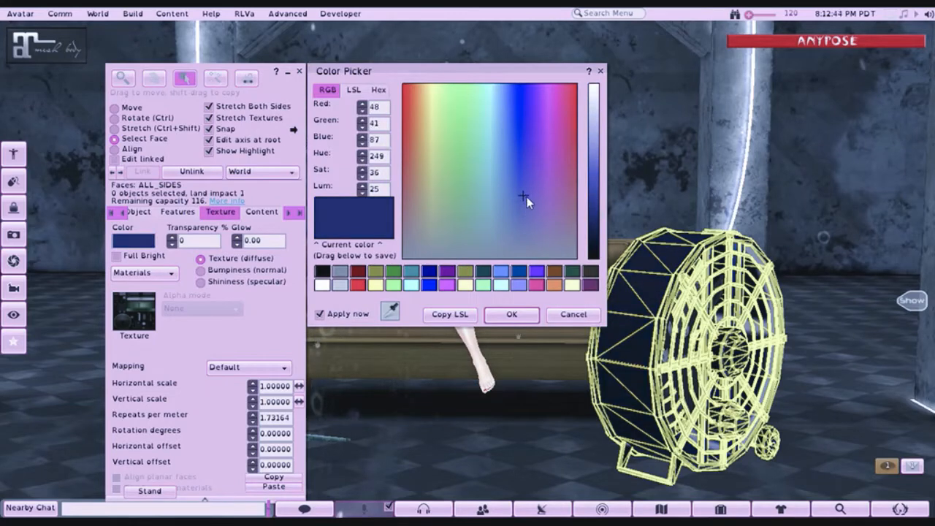
click(593, 173)
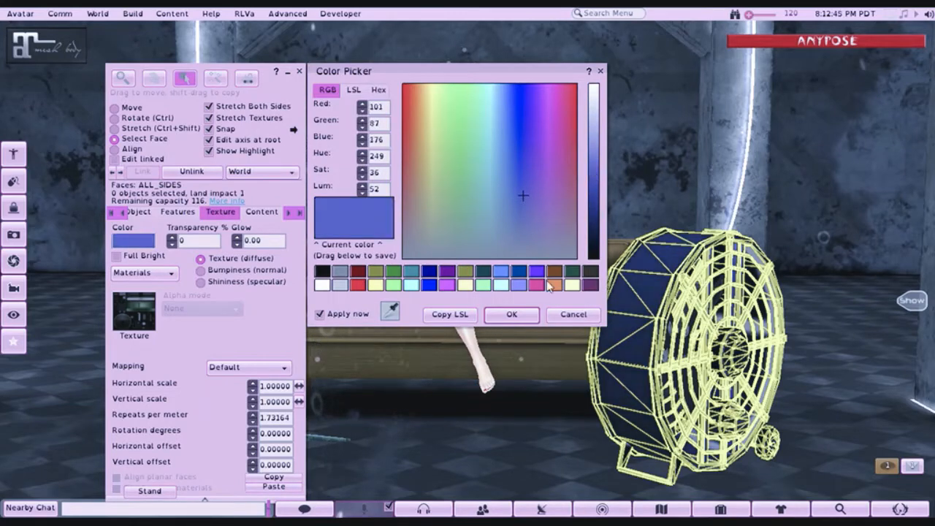
click(491, 314)
click(300, 72)
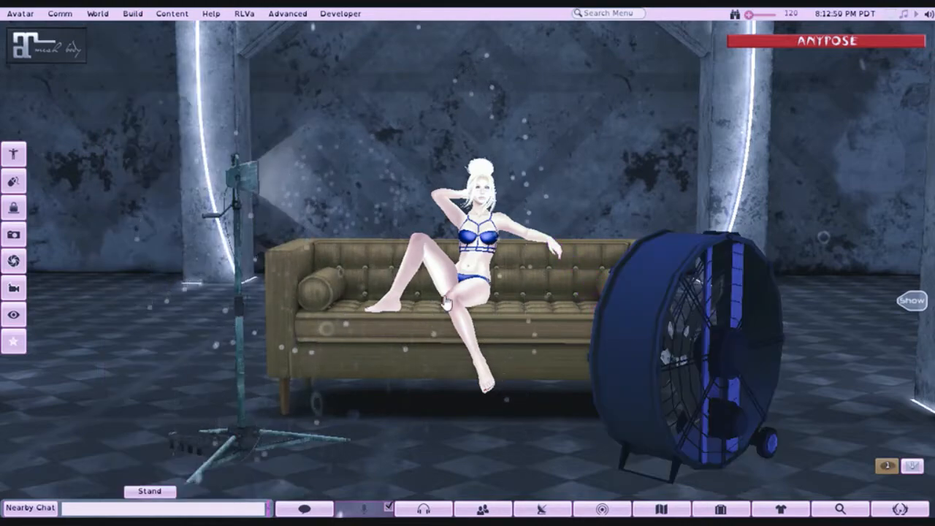
- Examine the seated pose within the set, including close views of the avatar's face, hair and necklace
alt+drag(471, 264, 471, 203)
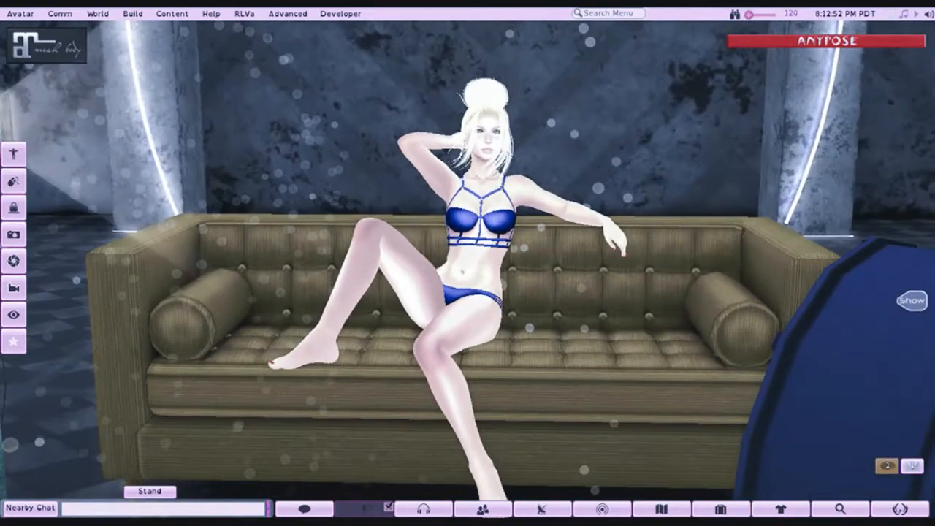
alt+drag(471, 263, 435, 296)
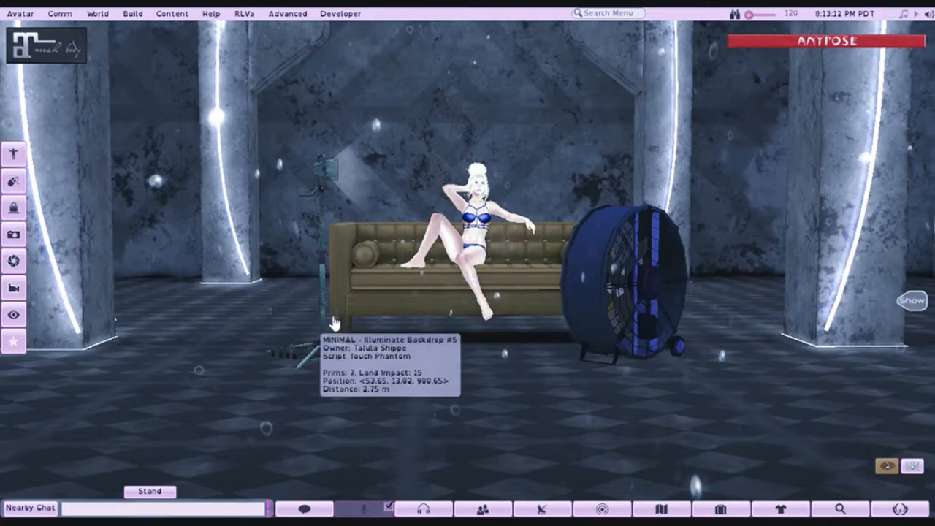
drag(480, 223, 464, 281)
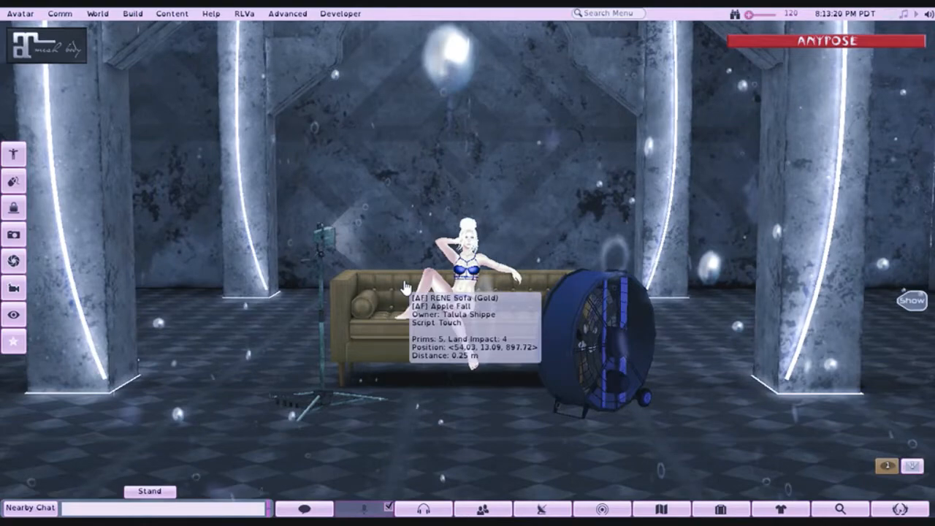
drag(463, 259, 470, 234)
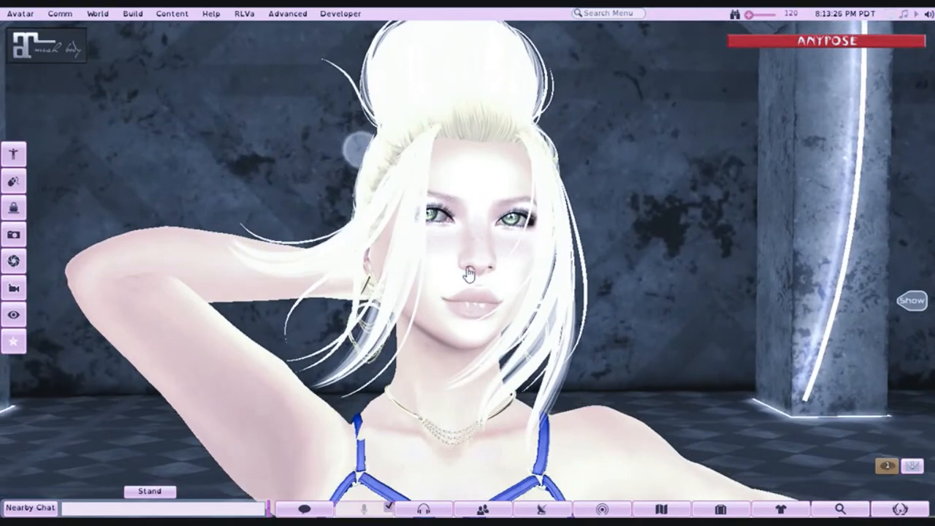
key(ctrl+9)
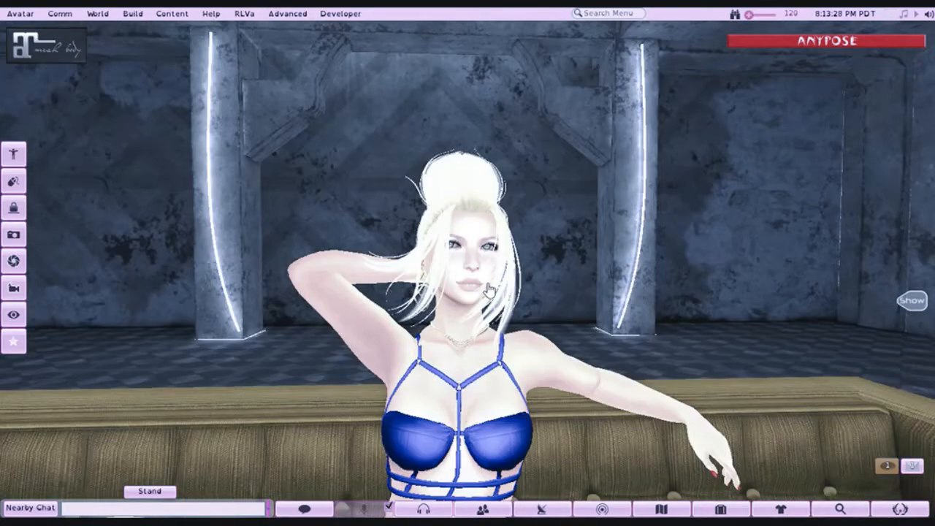
drag(466, 272, 508, 240)
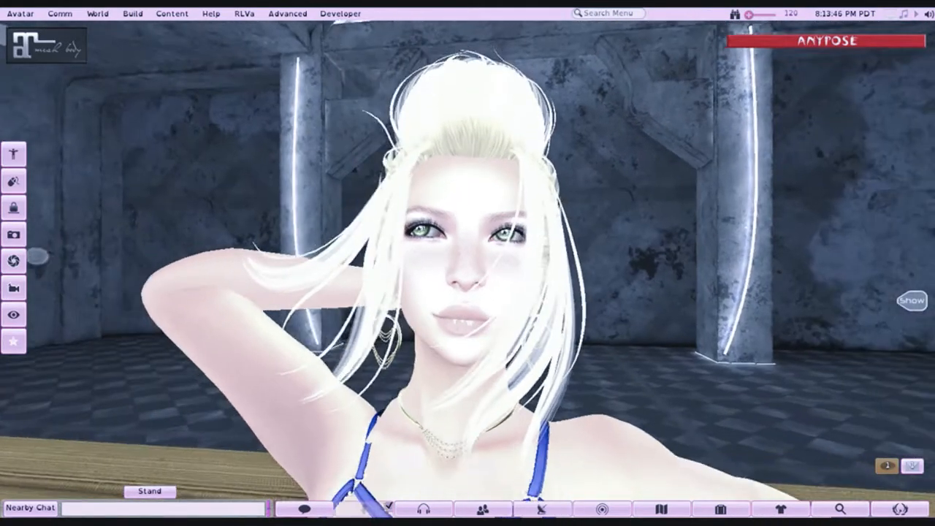
scroll(436, 451, down, 5)
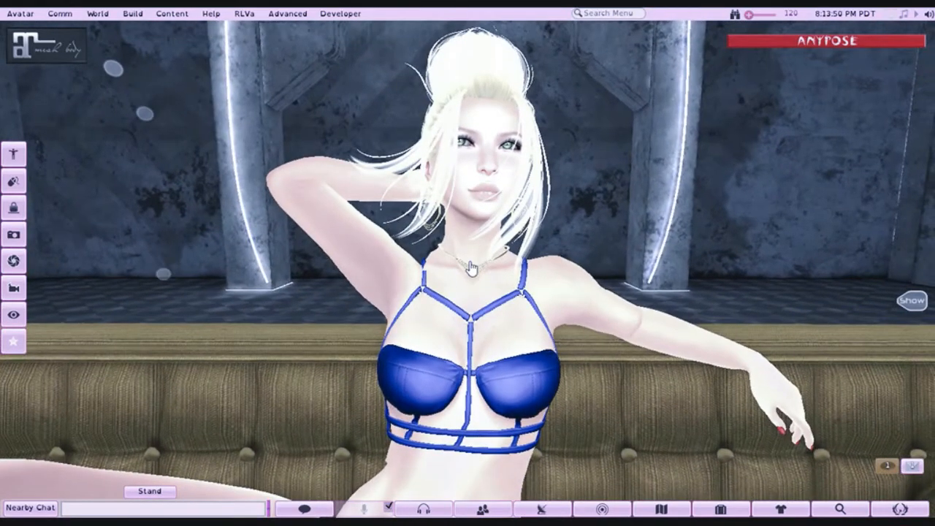
scroll(471, 264, up, 6)
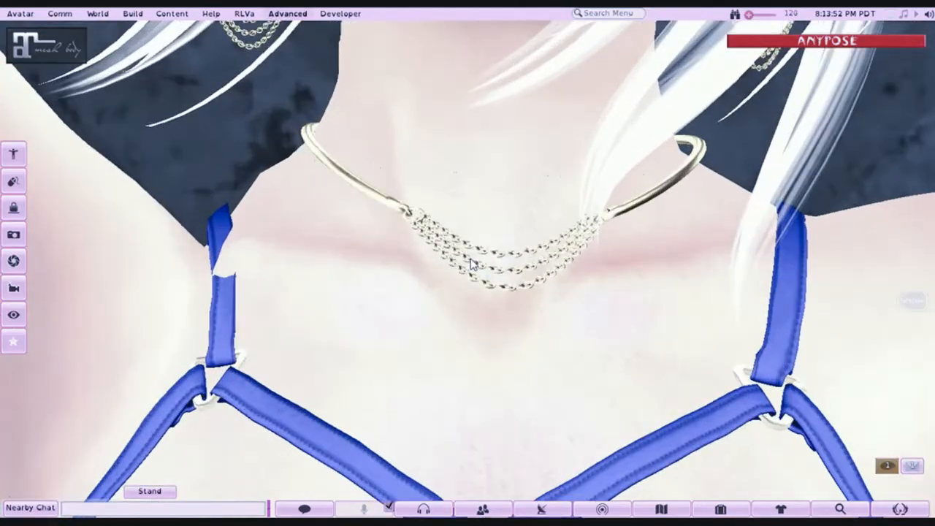
scroll(537, 65, down, 5)
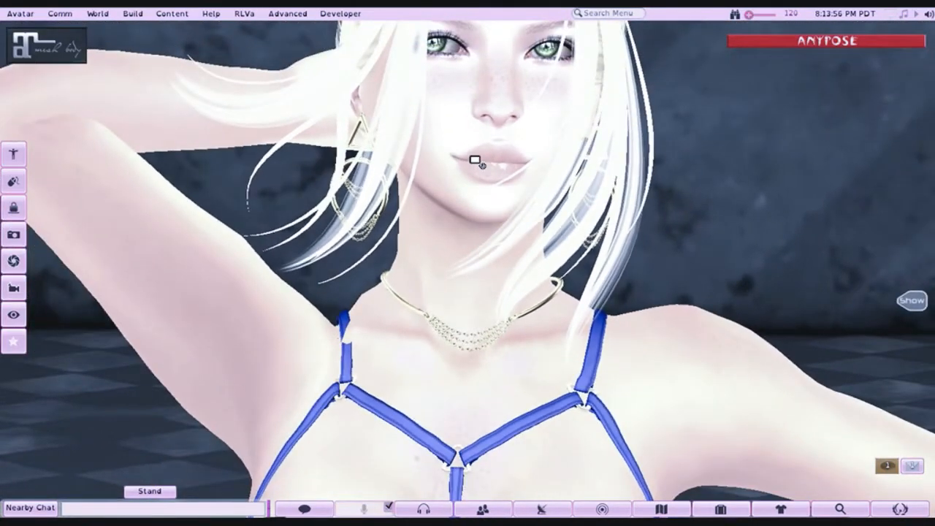
scroll(475, 161, up, 4)
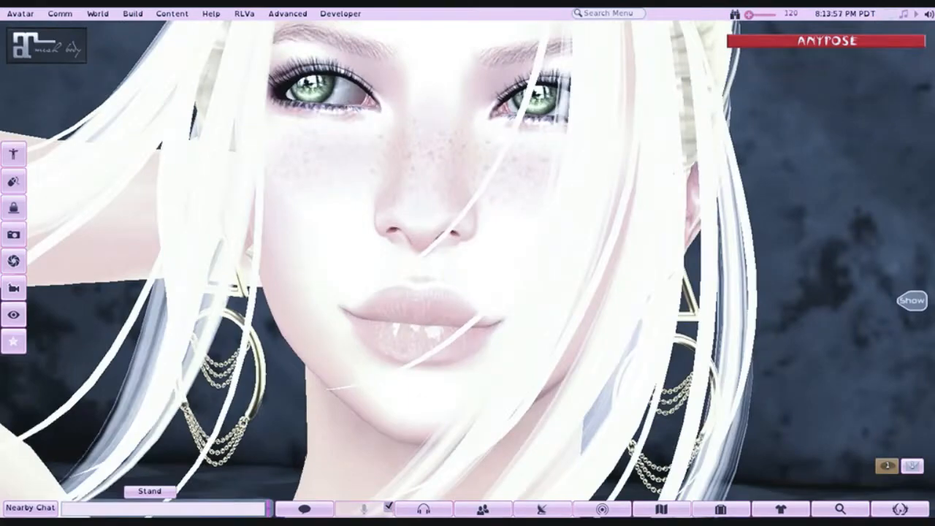
key(alt+Right)
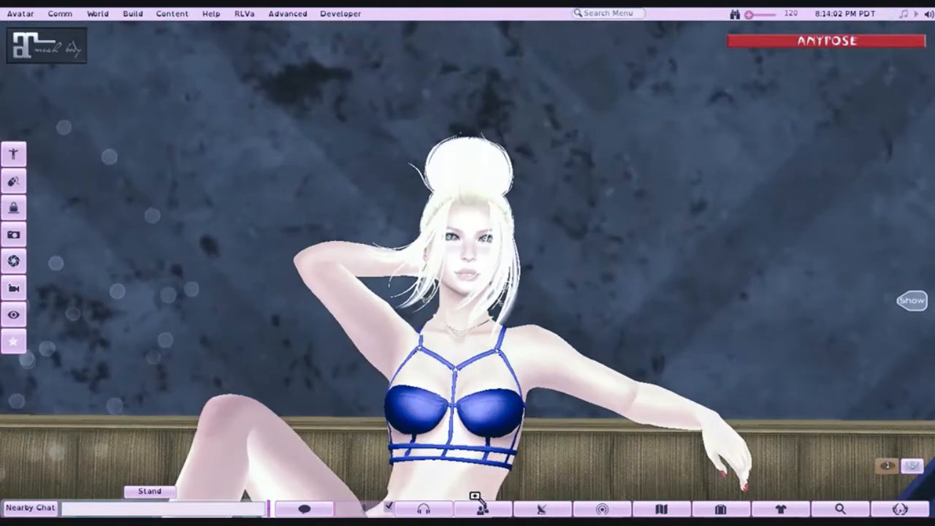
- Check the arrangement of sofa, lamp, fan and floating dust around the avatar from the front and side
scroll(467, 277, down, 5)
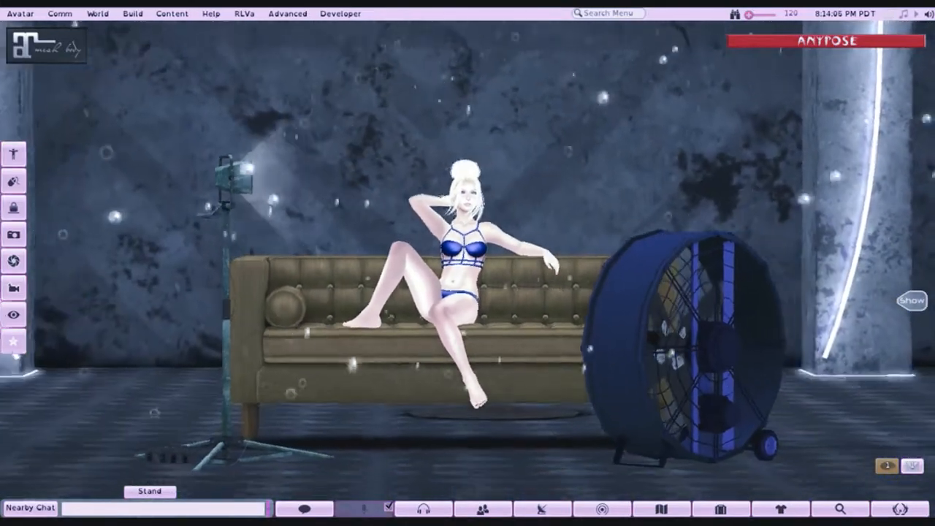
scroll(467, 278, down, 4)
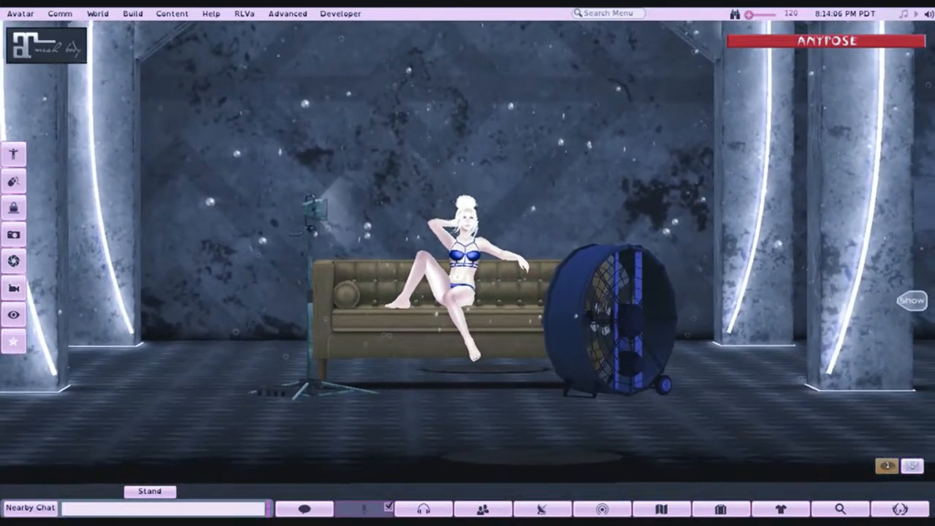
scroll(467, 277, up, 3)
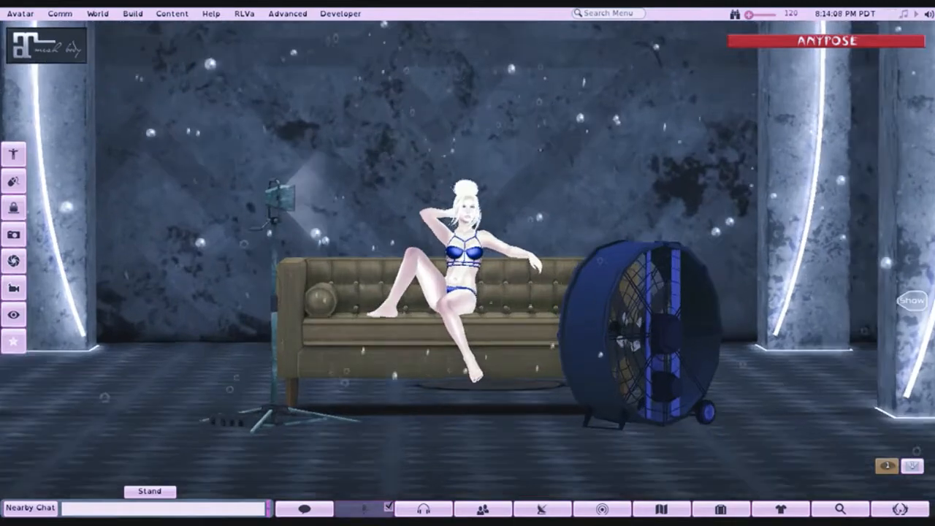
scroll(467, 278, up, 2)
scroll(472, 270, up, 2)
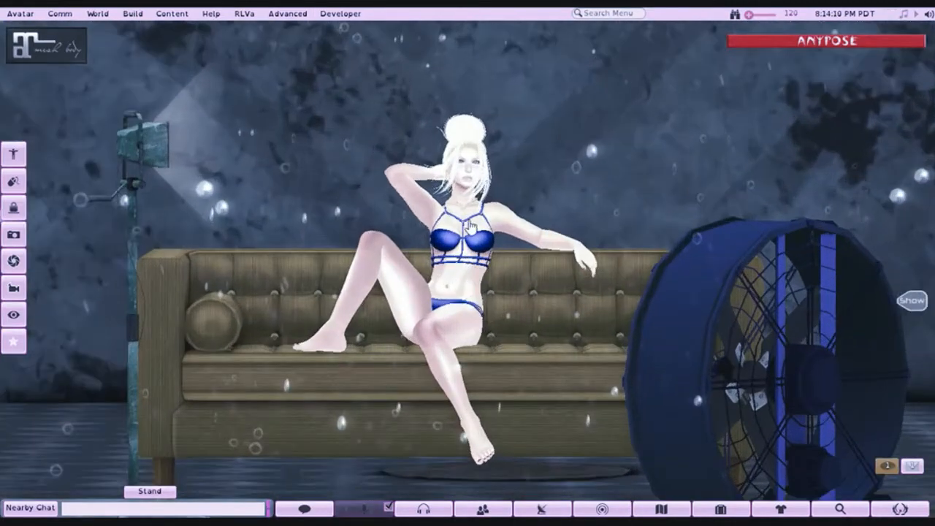
drag(470, 247, 402, 292)
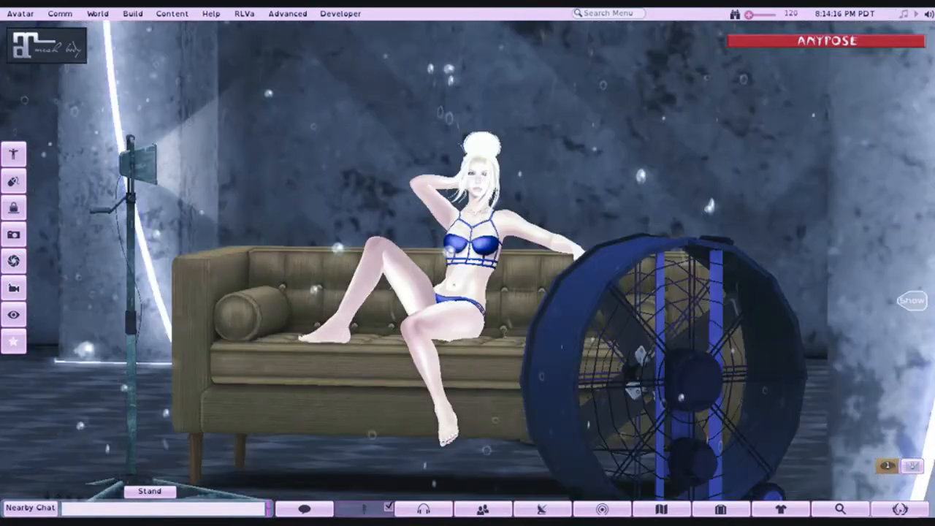
mouse_move(447, 241)
mouse_down()
mouse_move(438, 252)
mouse_move(447, 241)
mouse_up()
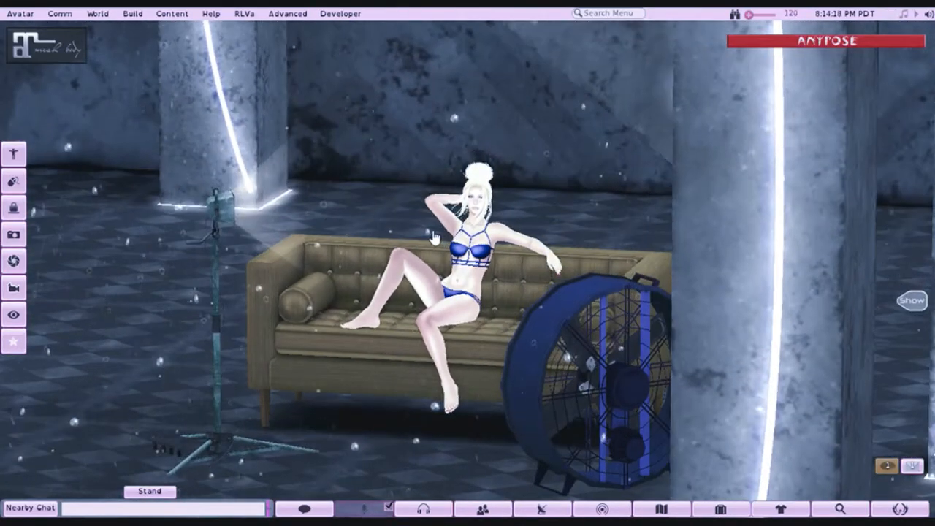
- Edit the ocean dust, move it along X closer to the sofa, and lower it to about Z 898.960
right_click(426, 234)
click(450, 266)
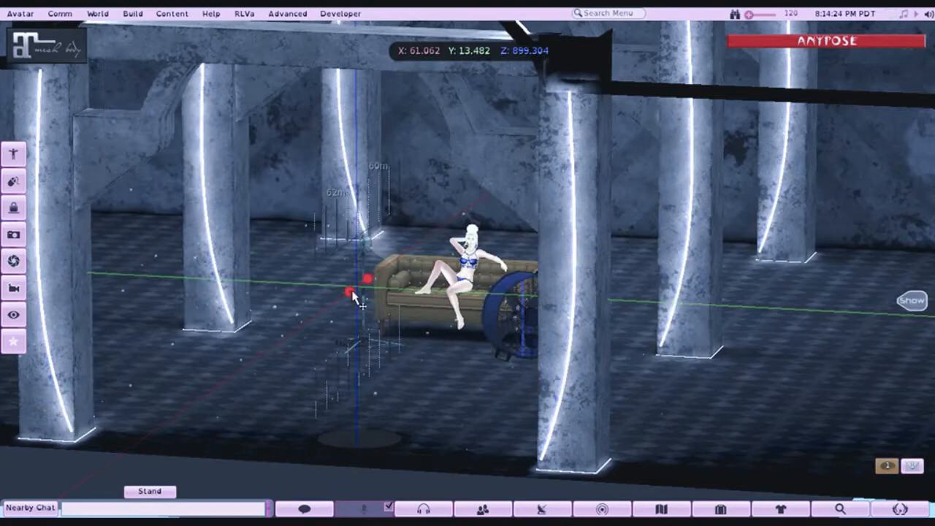
drag(352, 292, 400, 272)
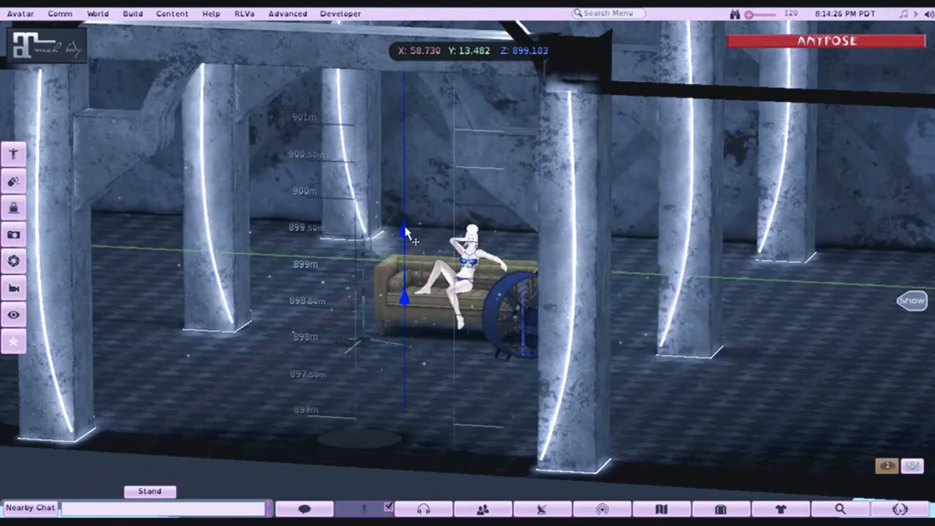
drag(404, 241, 406, 247)
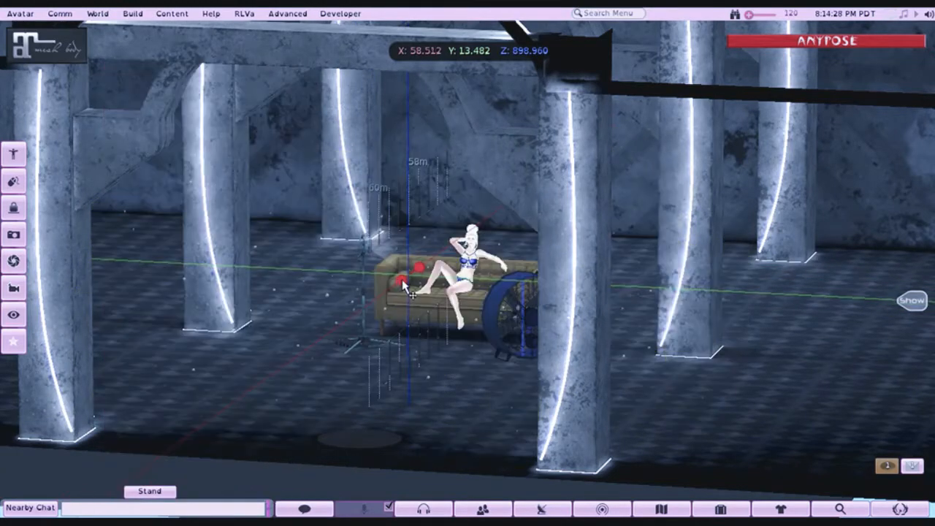
drag(405, 278, 410, 285)
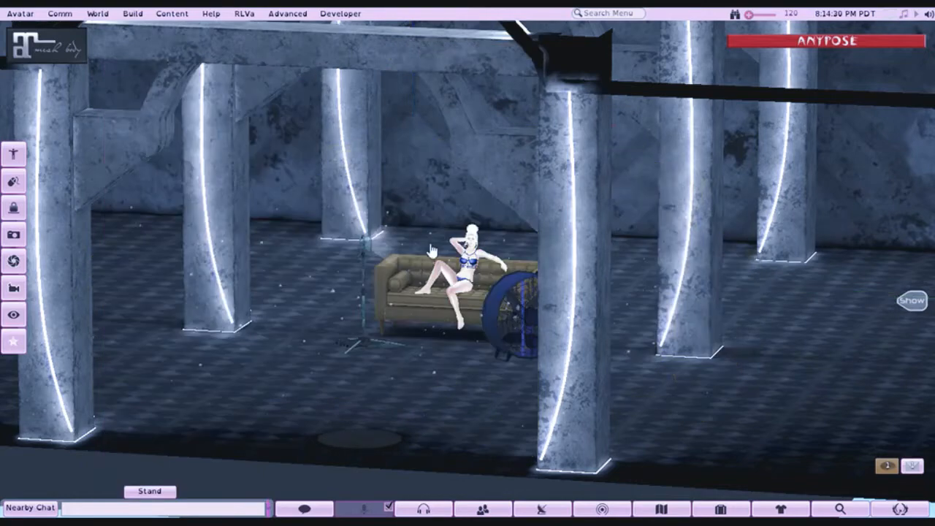
- Check the whole set from outside the building and the seated avatar up close
drag(459, 278, 459, 219)
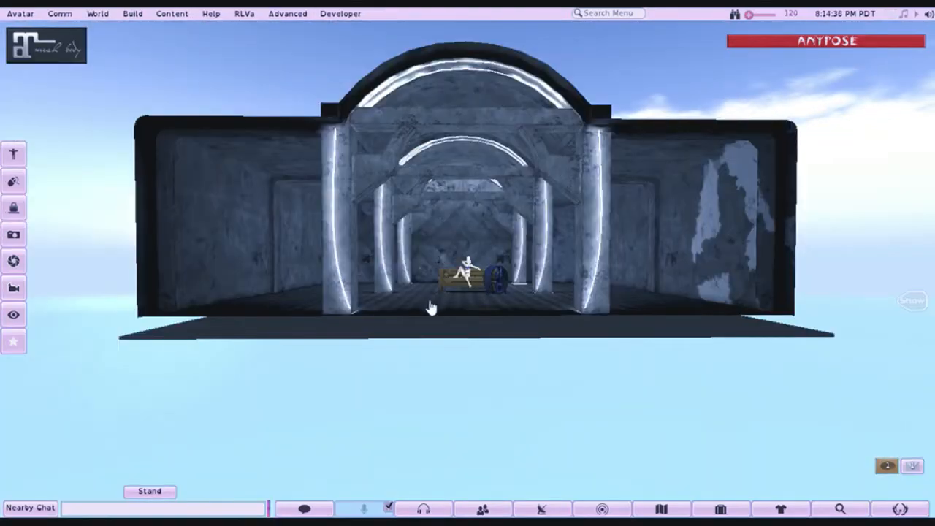
scroll(459, 300, down, 3)
scroll(460, 299, up, 13)
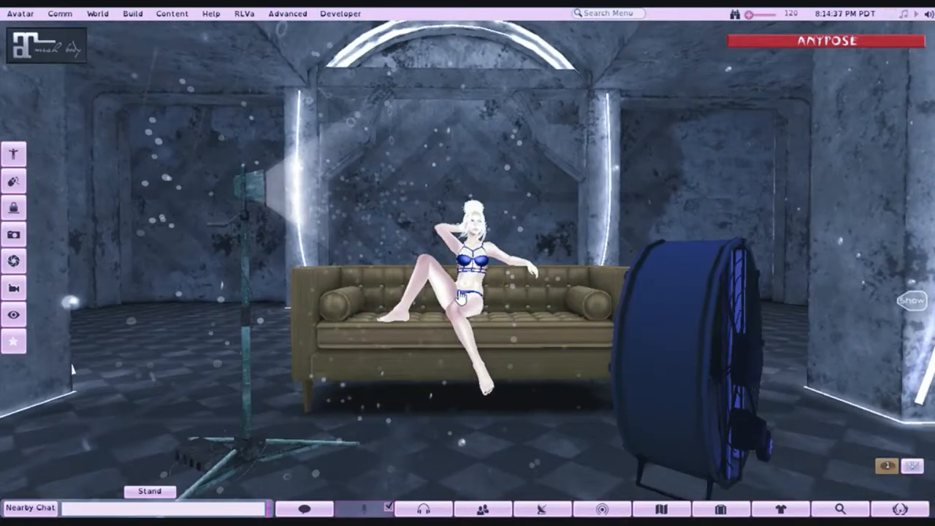
scroll(460, 296, up, 8)
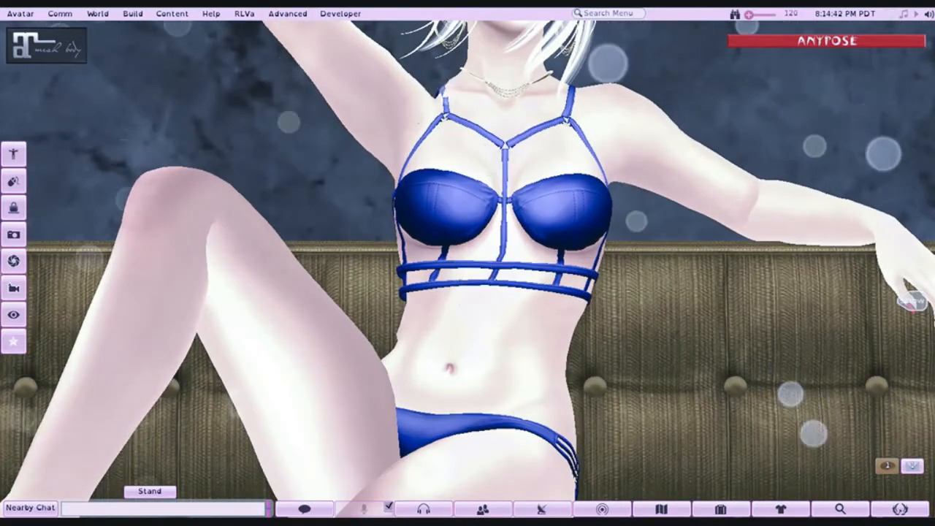
scroll(487, 169, down, 10)
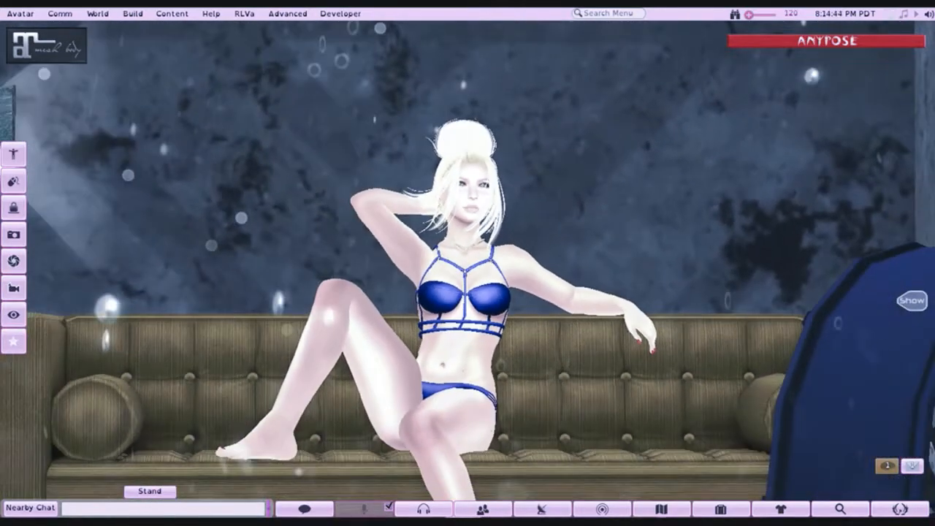
drag(465, 289, 472, 235)
scroll(472, 236, down, 2)
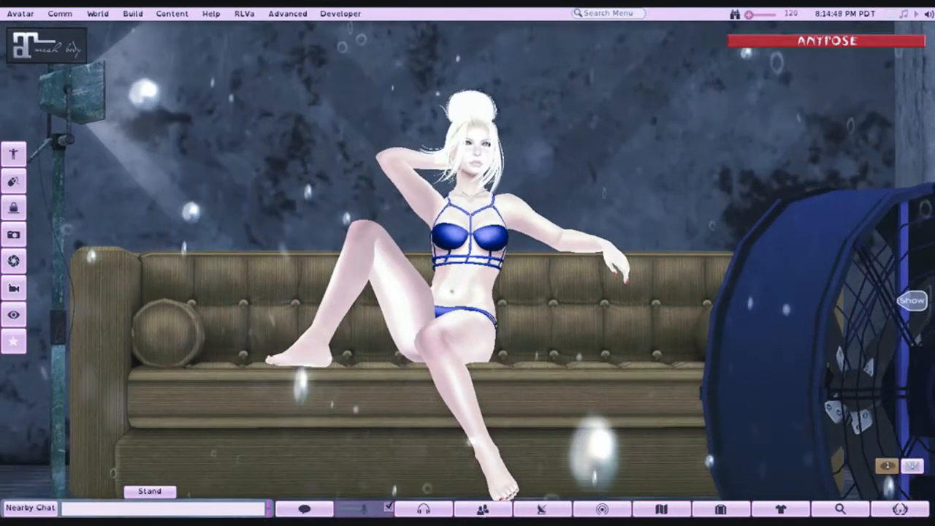
scroll(469, 256, down, 1)
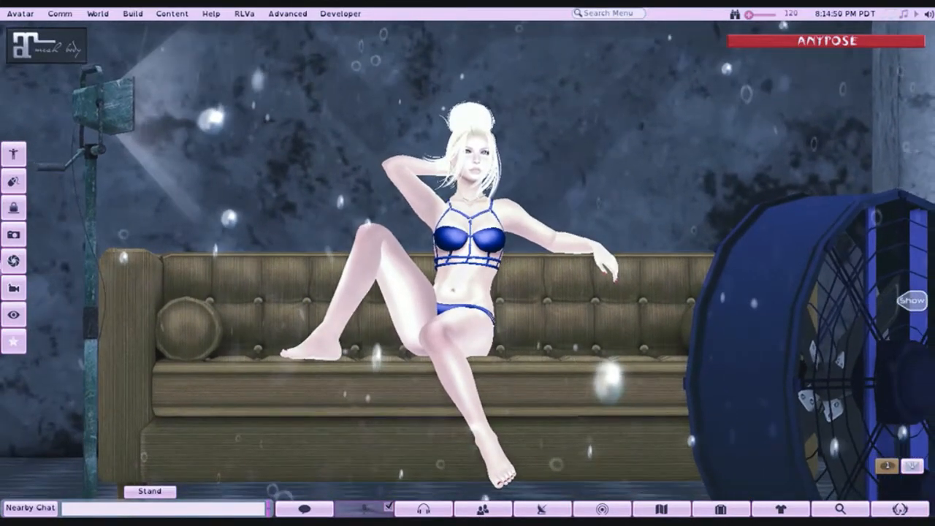
- Compare camera heights and distances for framing the avatar with the sofa, lamp and fan
drag(468, 257, 467, 271)
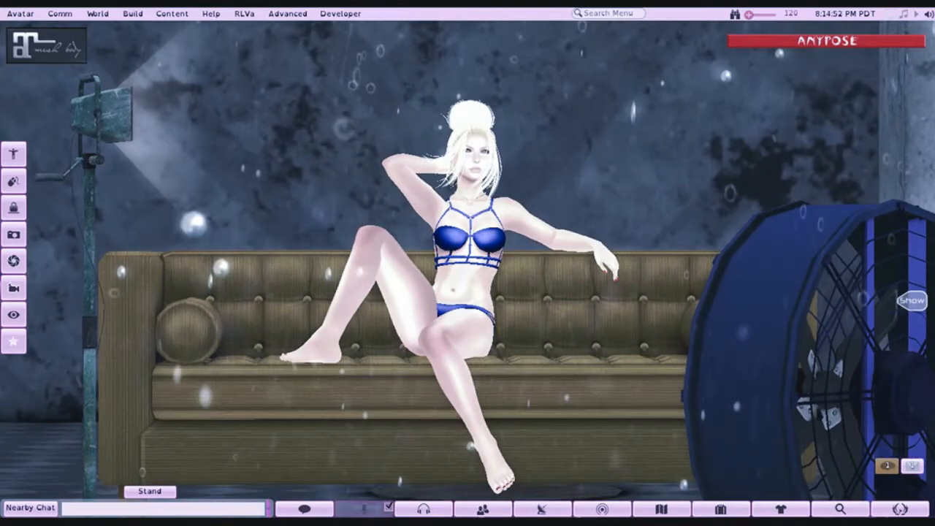
scroll(467, 270, down, 1)
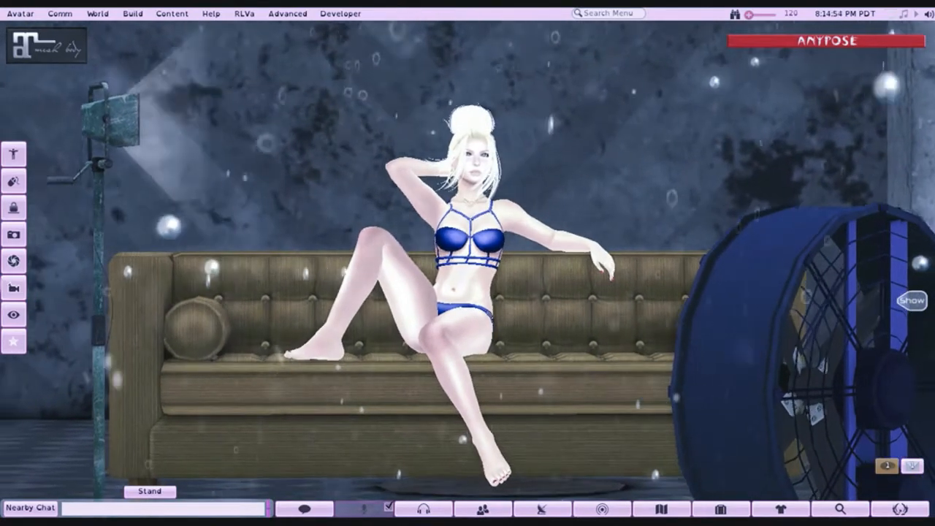
drag(477, 294, 477, 255)
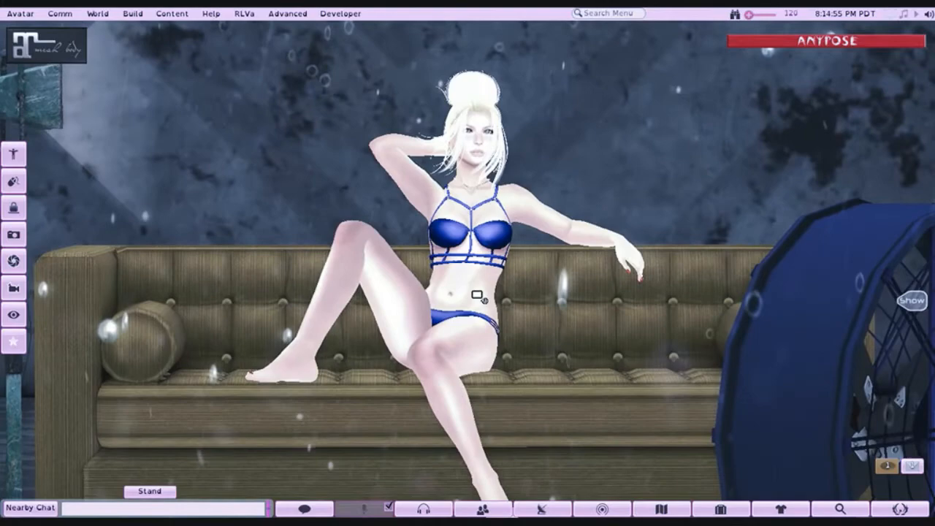
mouse_move(476, 294)
mouse_down()
mouse_move(477, 325)
mouse_move(459, 292)
mouse_up()
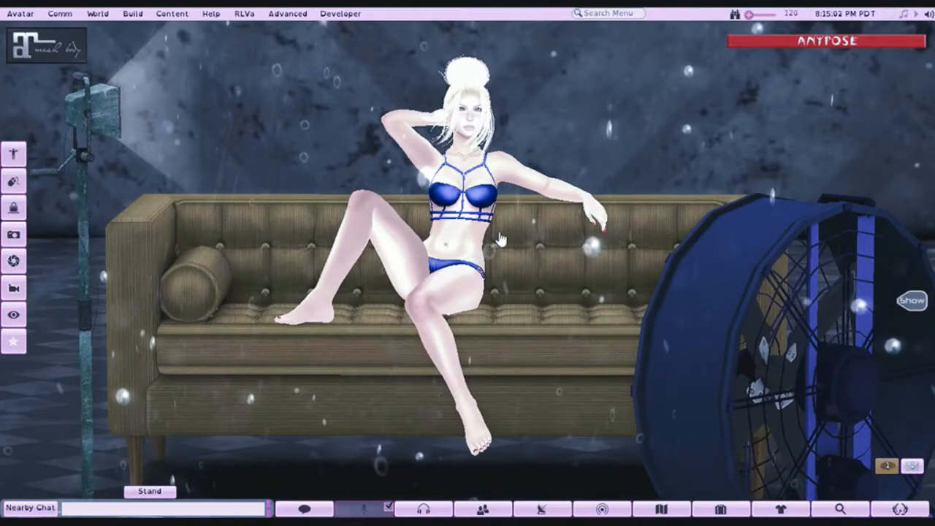
mouse_move(457, 219)
mouse_down()
mouse_move(454, 195)
mouse_move(455, 208)
mouse_up()
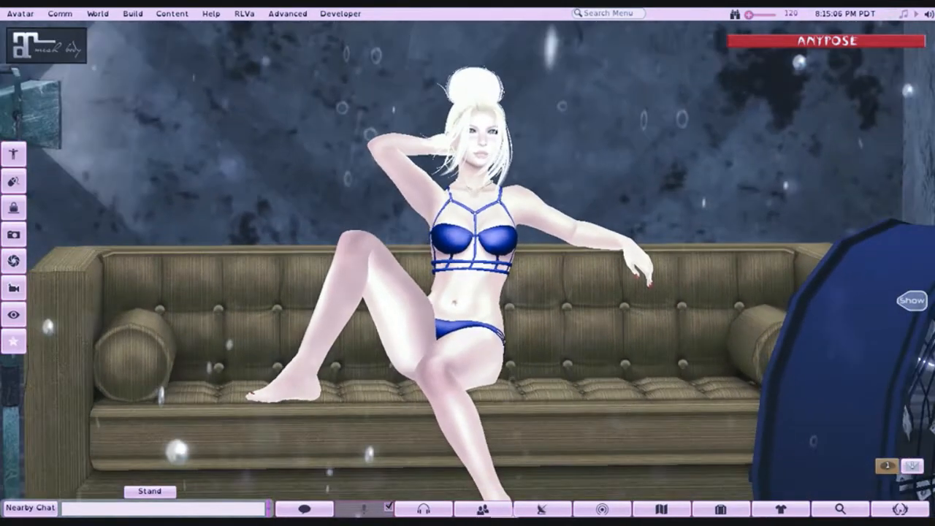
mouse_move(467, 268)
mouse_down()
mouse_move(394, 270)
mouse_move(431, 267)
mouse_move(438, 286)
mouse_move(479, 295)
mouse_move(446, 286)
mouse_move(443, 277)
mouse_move(473, 282)
mouse_move(474, 241)
mouse_move(468, 254)
mouse_up()
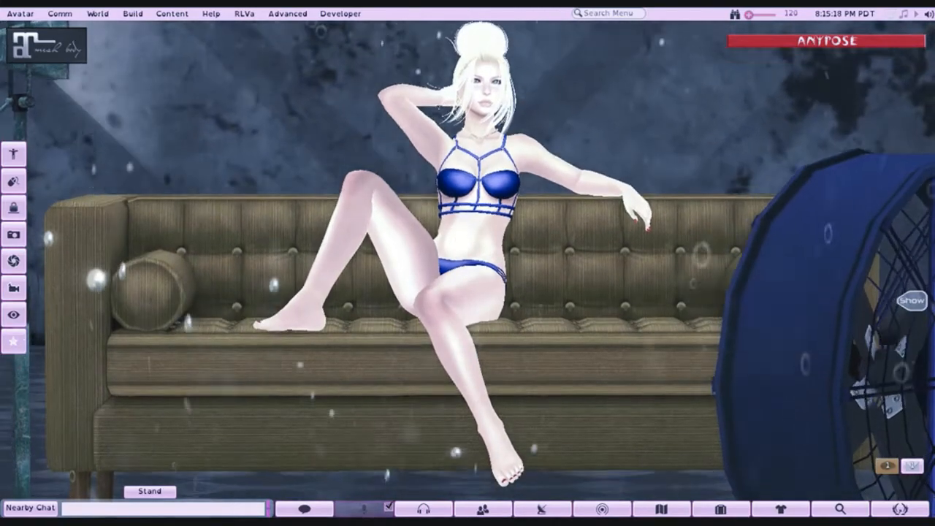
scroll(467, 270, up, 2)
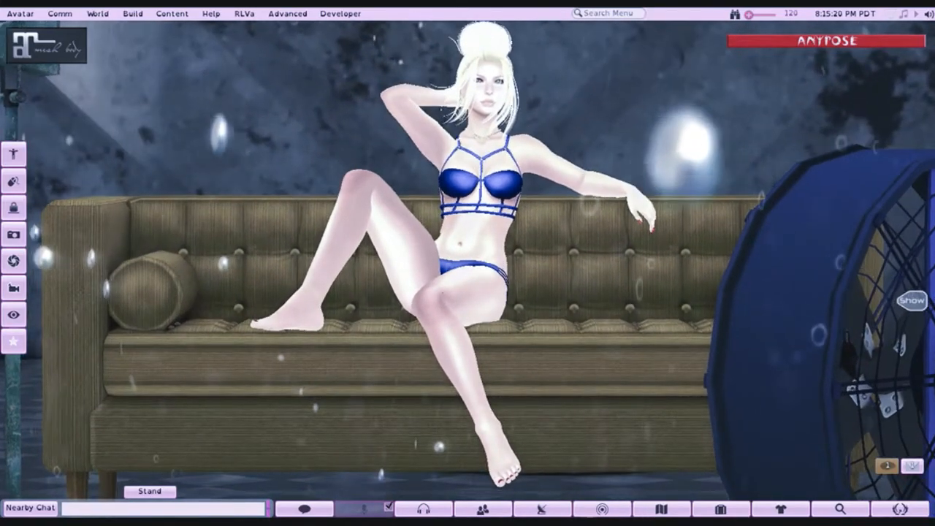
scroll(467, 270, up, 1)
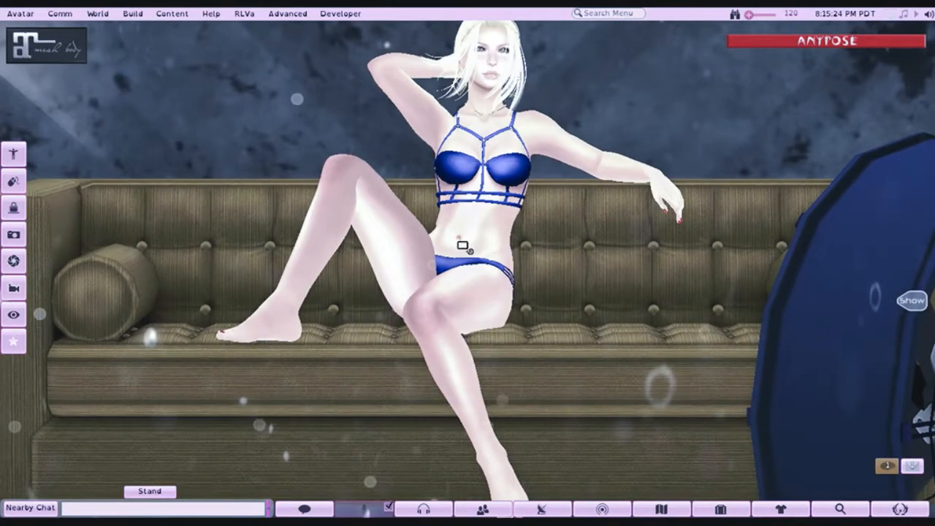
drag(464, 245, 465, 281)
scroll(464, 263, down, 1)
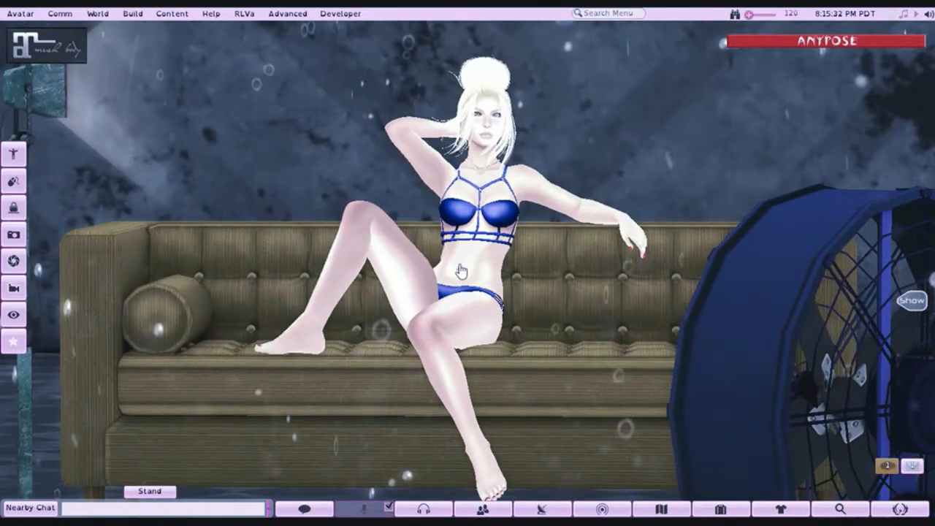
scroll(460, 271, up, 1)
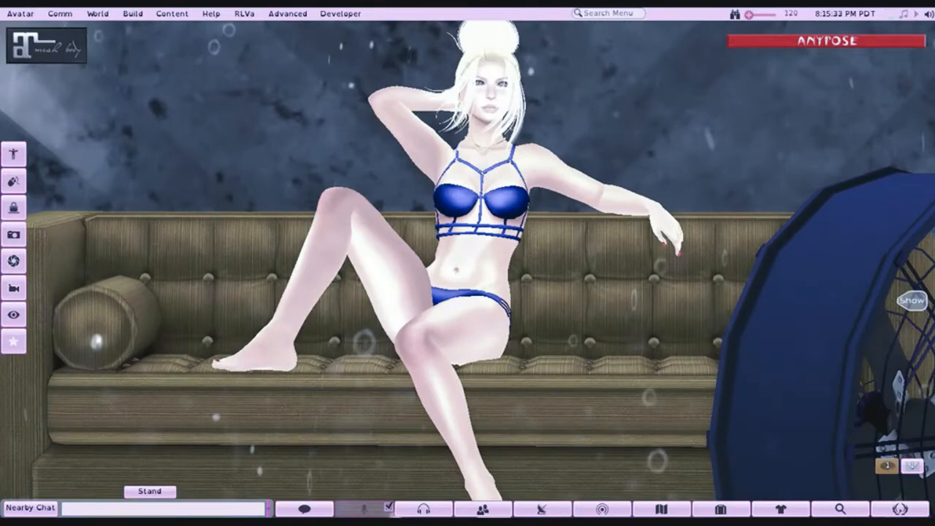
drag(464, 271, 463, 294)
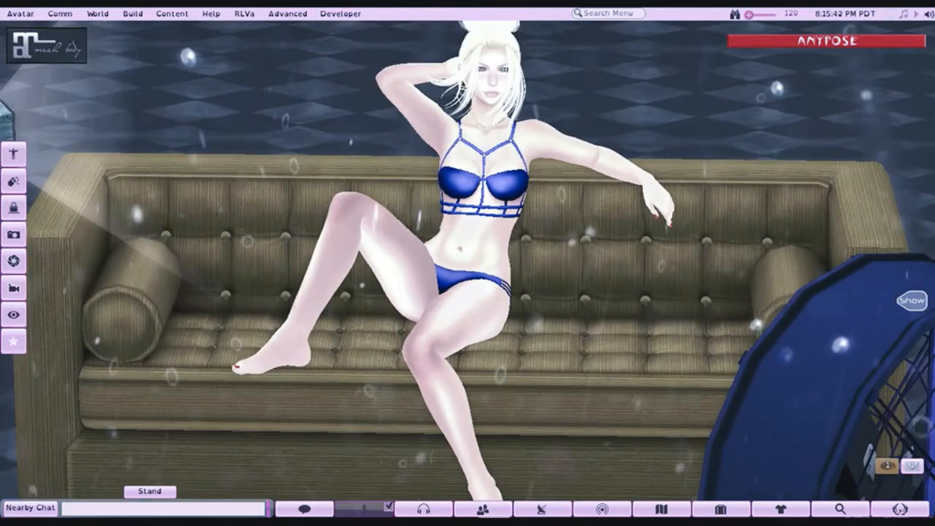
- Expand the AnyPose HUD, select the Head joint and adjust the head's angle, turning the face toward the fan
click(740, 42)
click(780, 77)
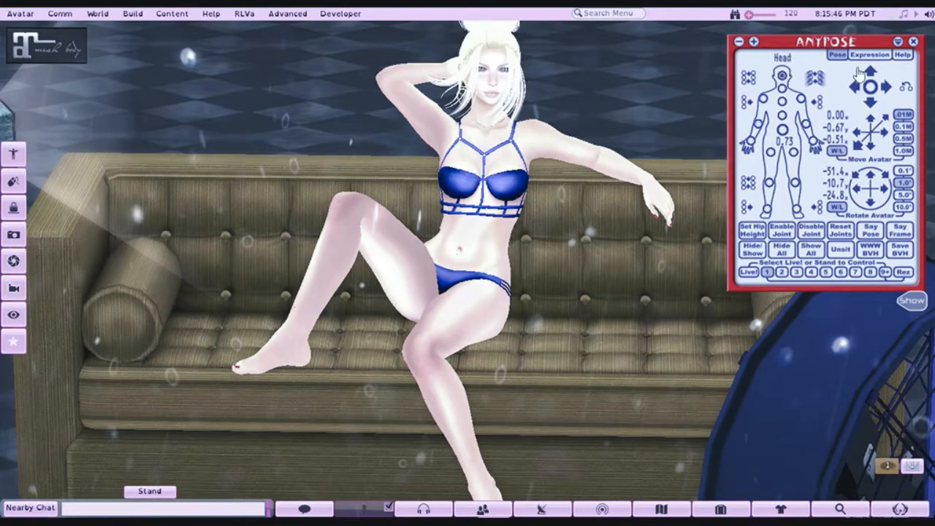
click(869, 71)
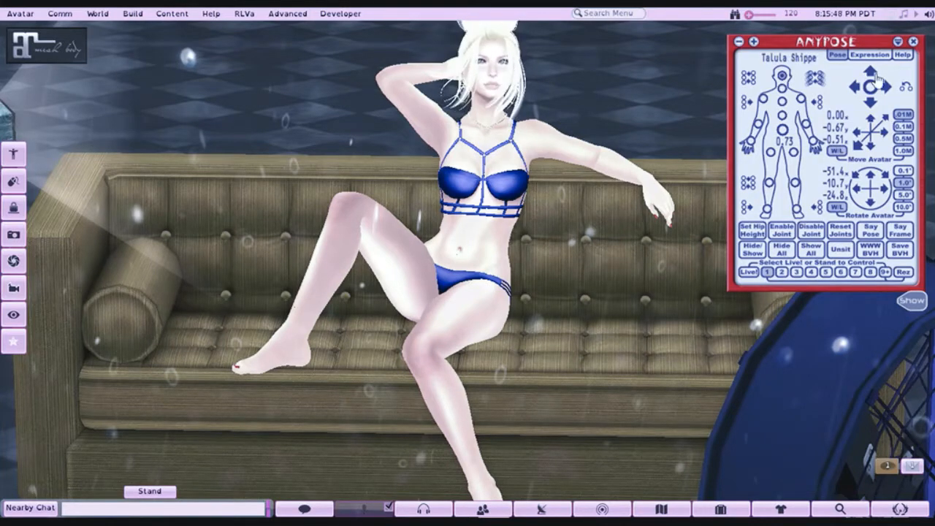
click(872, 103)
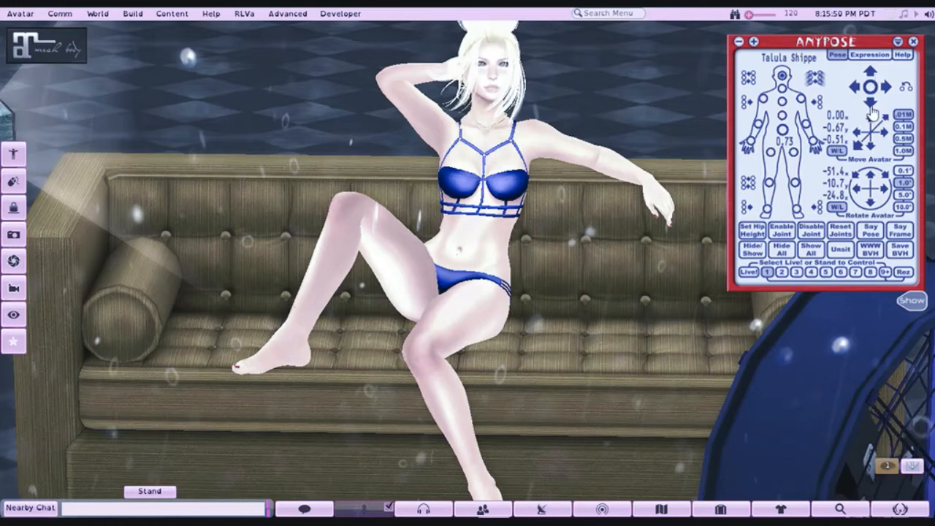
click(886, 88)
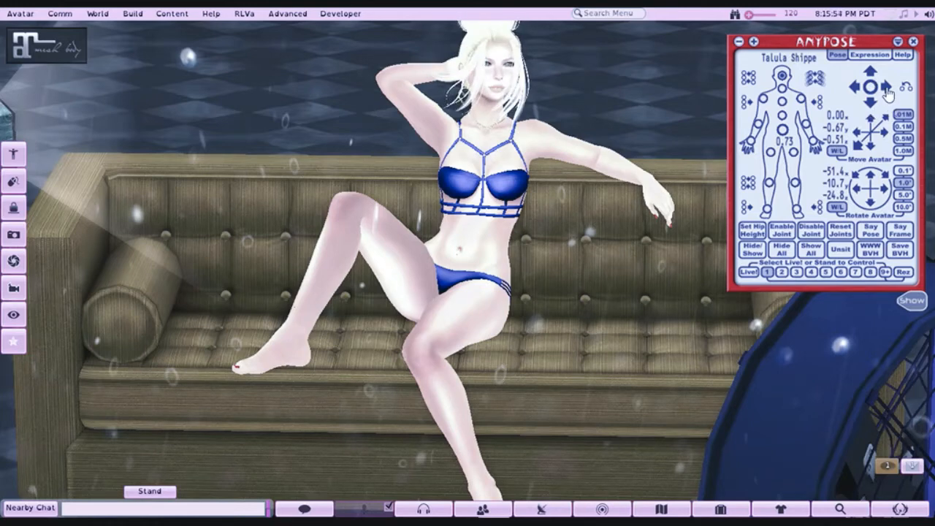
- Adjust the turn and tilt of the Neck joint in AnyPose and collapse the HUD
click(783, 90)
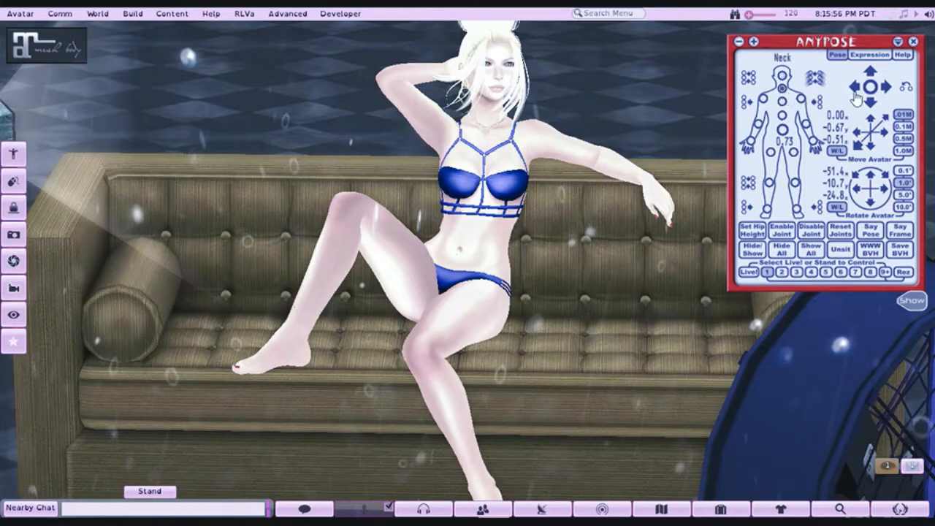
click(855, 90)
click(886, 90)
click(871, 86)
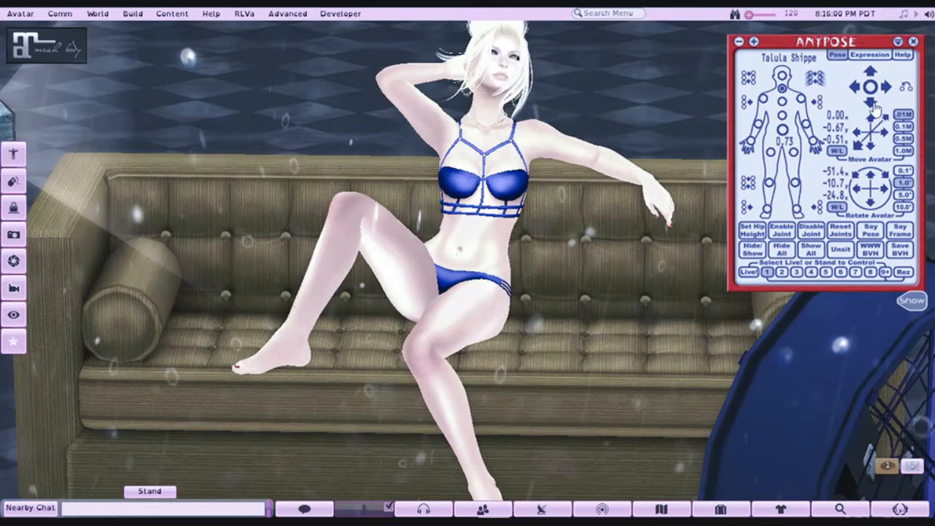
click(886, 87)
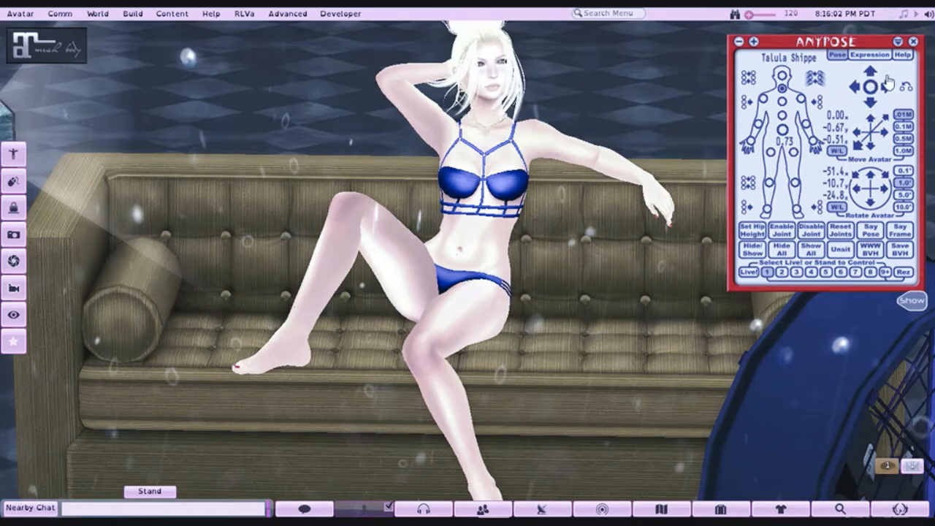
click(897, 42)
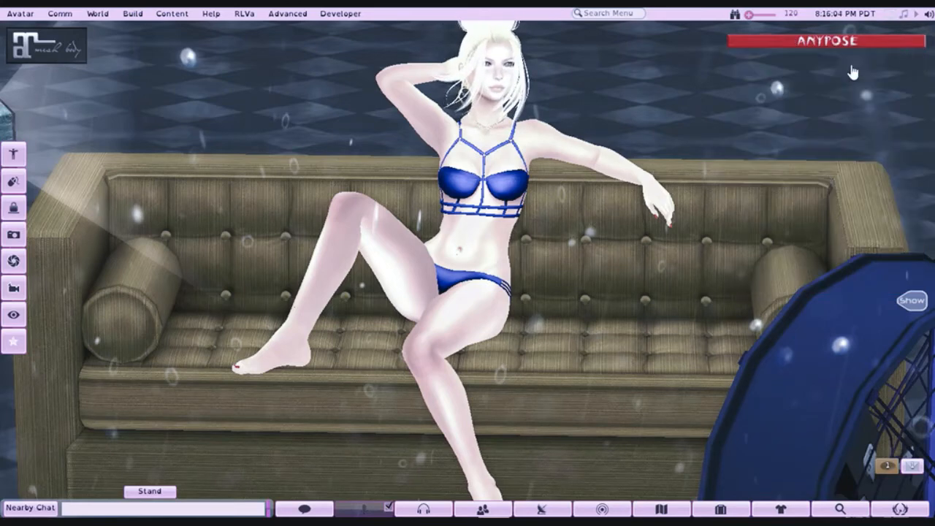
- Frame the avatar on the sofa from slightly above, set the WindLight sky to Depth Map and close Quick Preferences
mouse_move(469, 297)
mouse_down()
mouse_move(469, 268)
mouse_move(470, 293)
mouse_up()
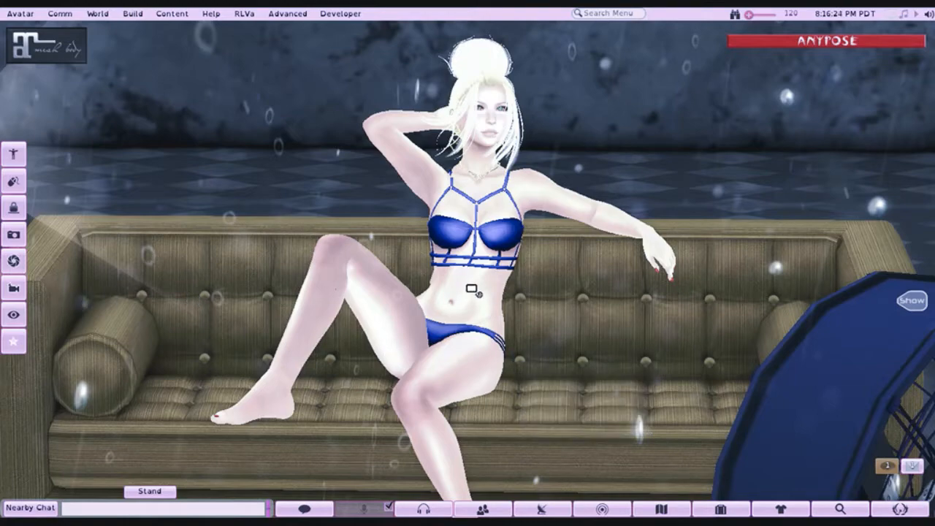
mouse_move(471, 287)
mouse_down()
mouse_move(468, 260)
mouse_move(469, 273)
mouse_up()
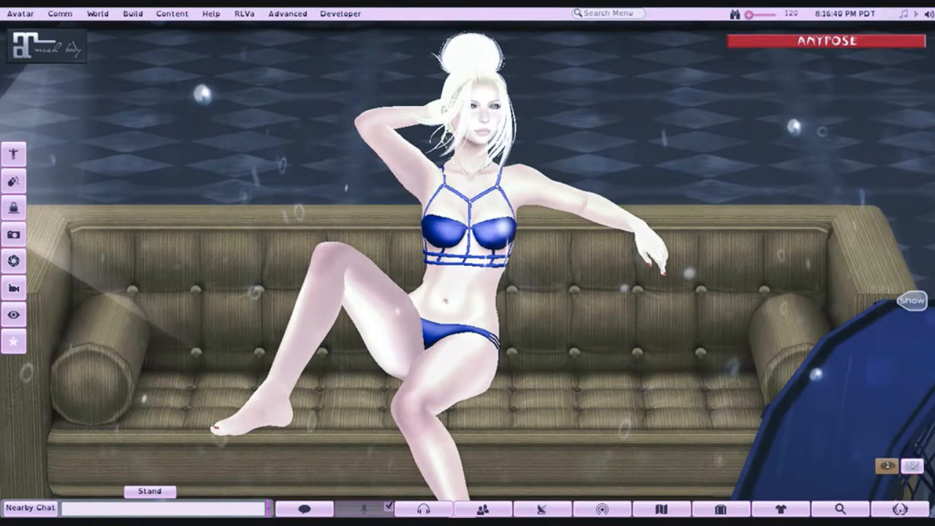
scroll(422, 282, up, 1)
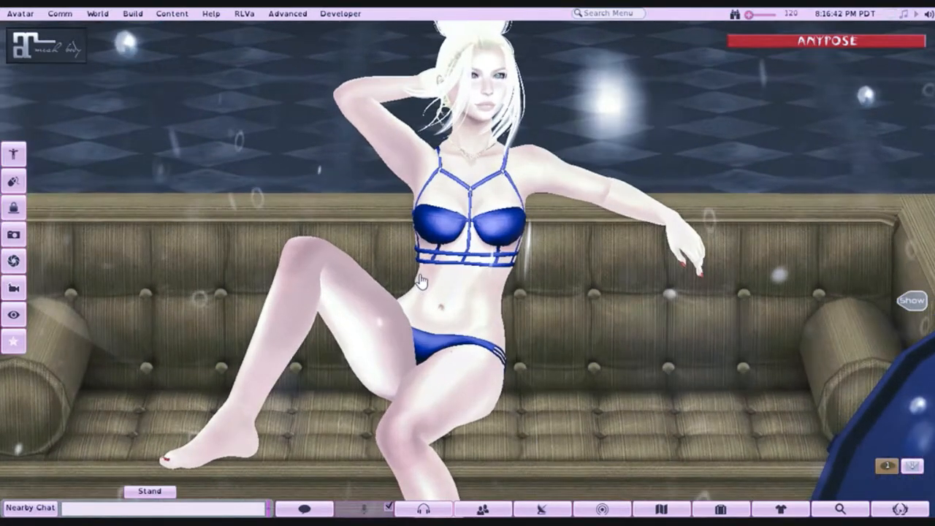
scroll(421, 282, down, 1)
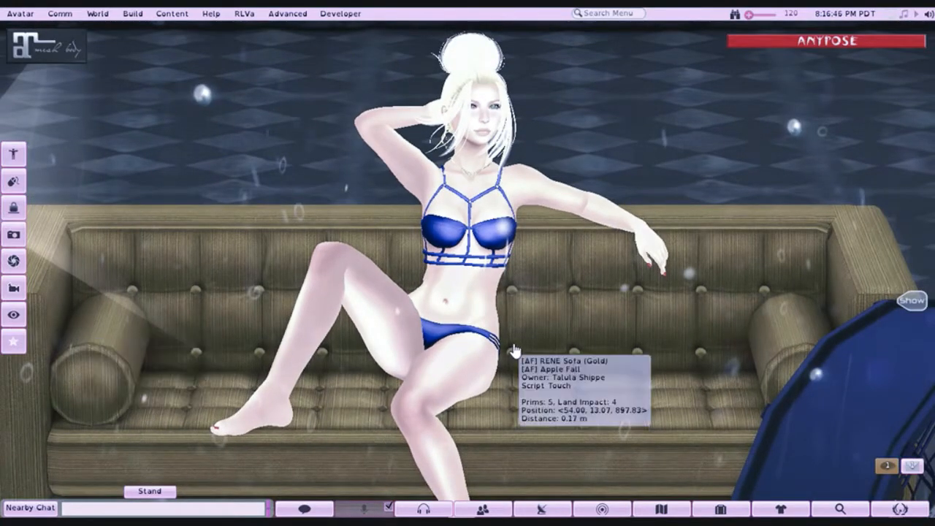
click(899, 509)
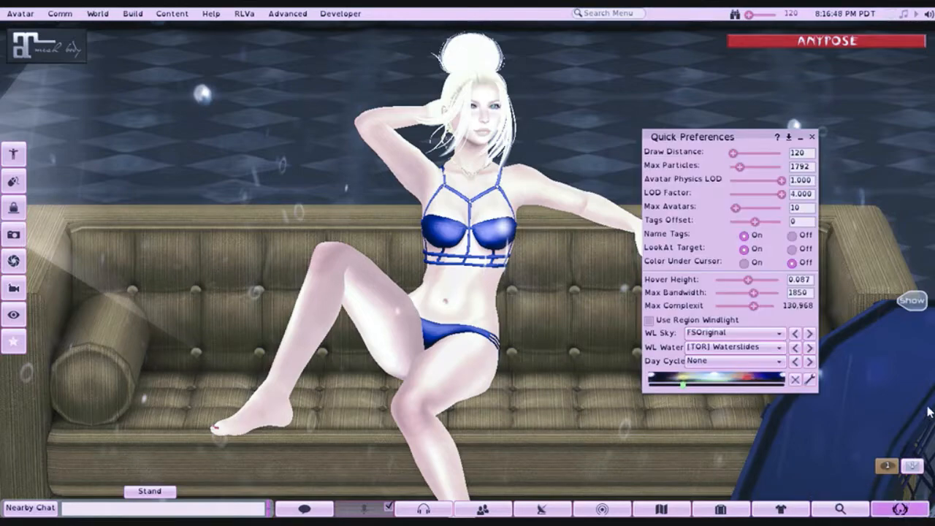
click(718, 333)
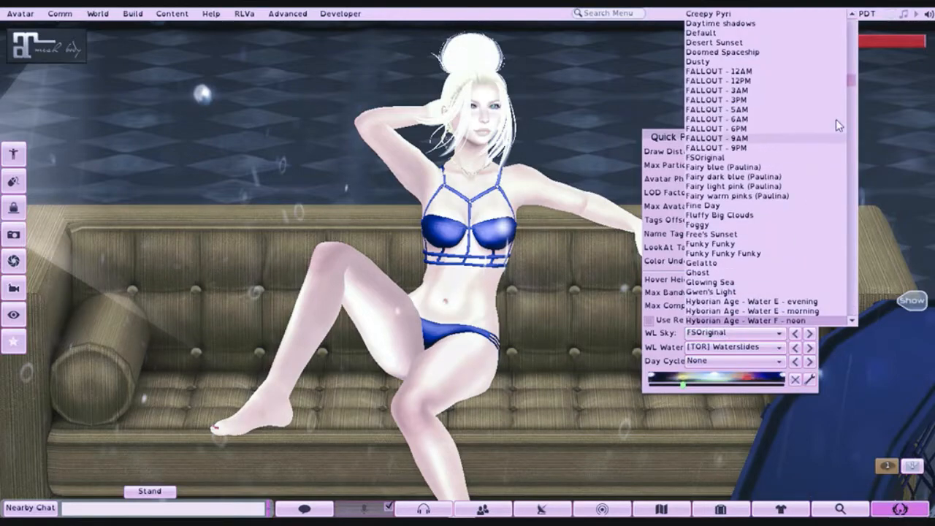
drag(853, 81, 870, 14)
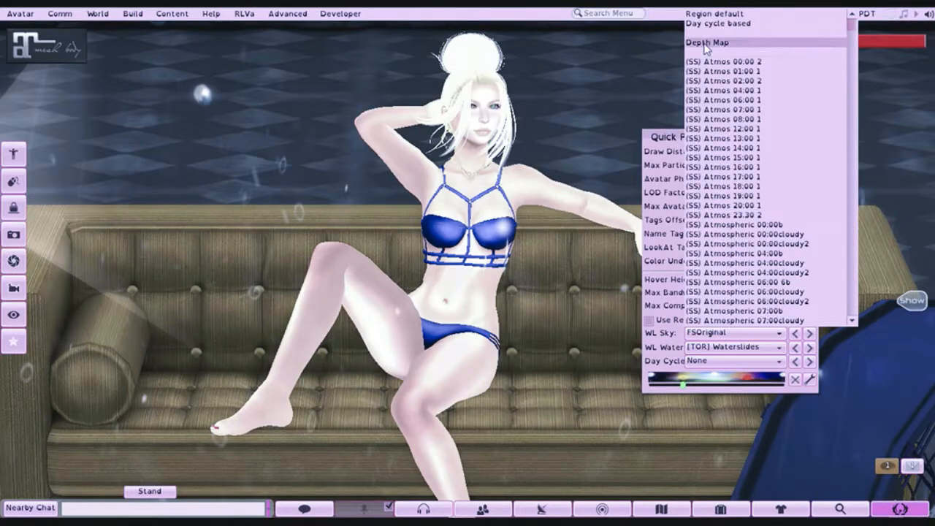
click(707, 43)
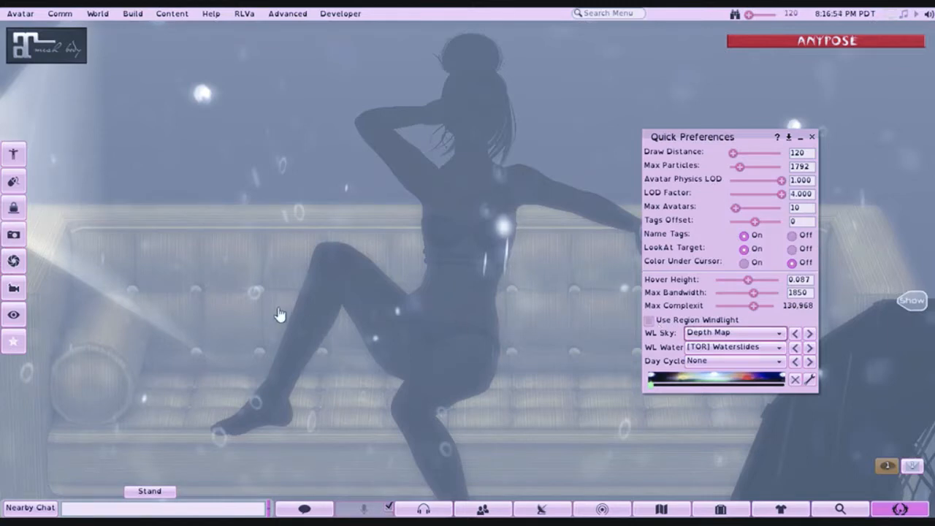
mouse_move(289, 312)
click(810, 138)
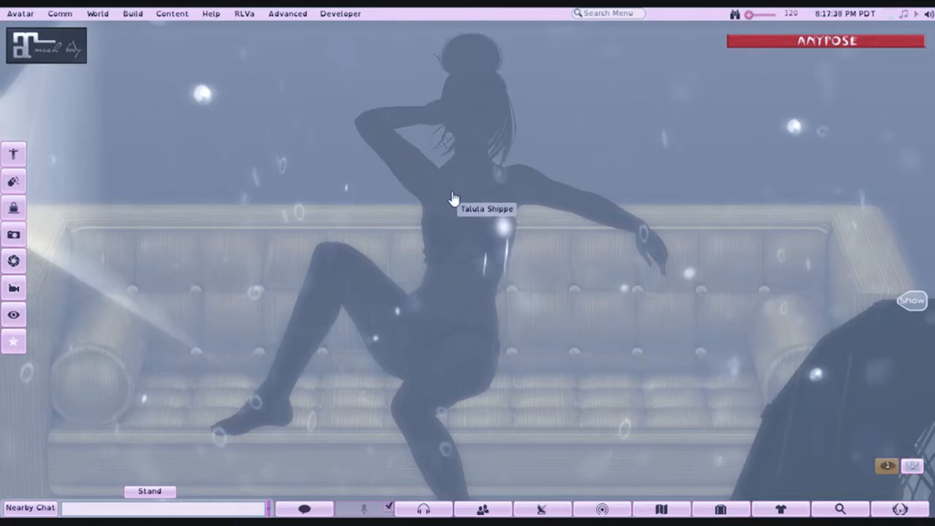
- Reopen Quick Preferences and set the WindLight sky back to FSOriginal
click(916, 511)
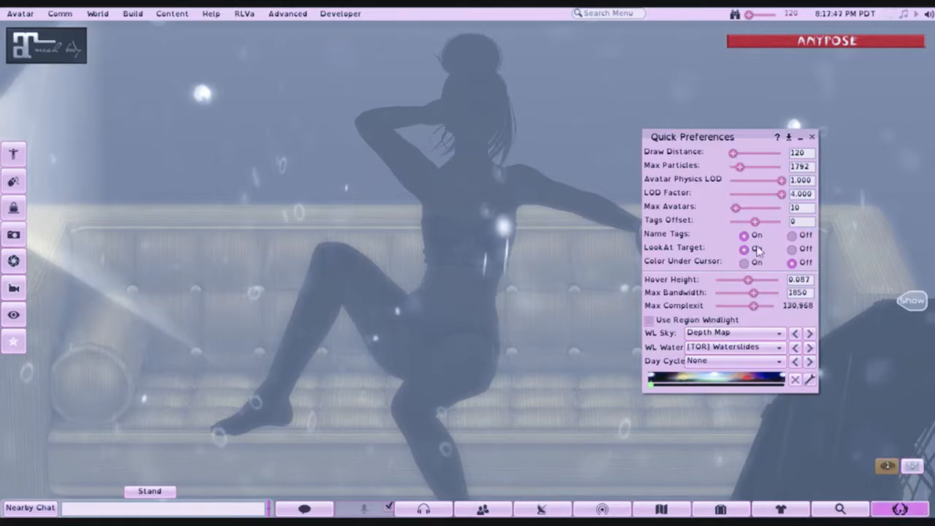
click(763, 334)
drag(856, 35, 853, 82)
click(690, 149)
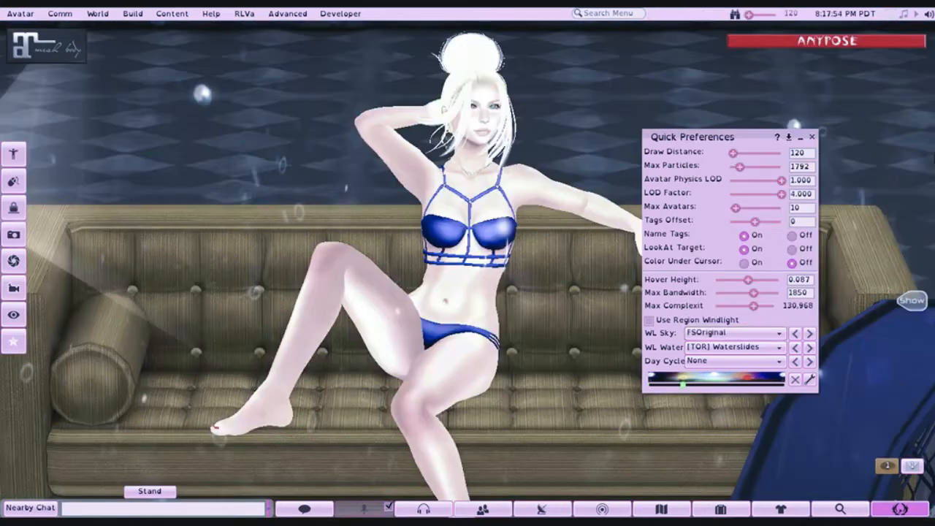
- Close Quick Preferences and examine the sofa set from behind, from the front and from outside the building
click(810, 138)
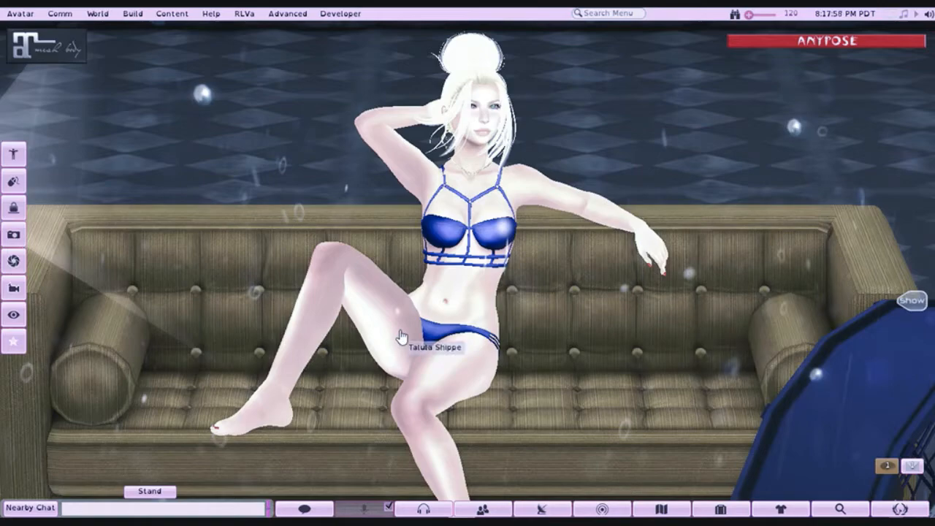
drag(437, 349, 157, 394)
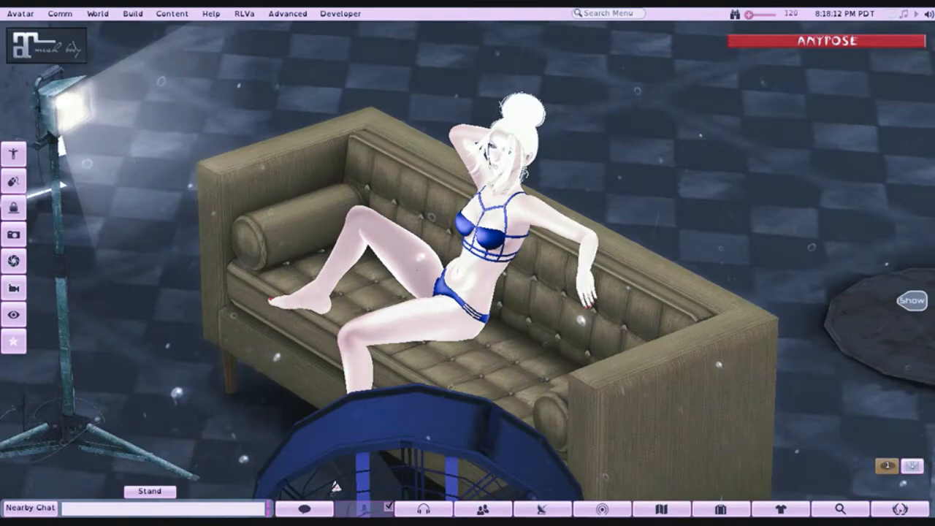
drag(439, 387, 415, 283)
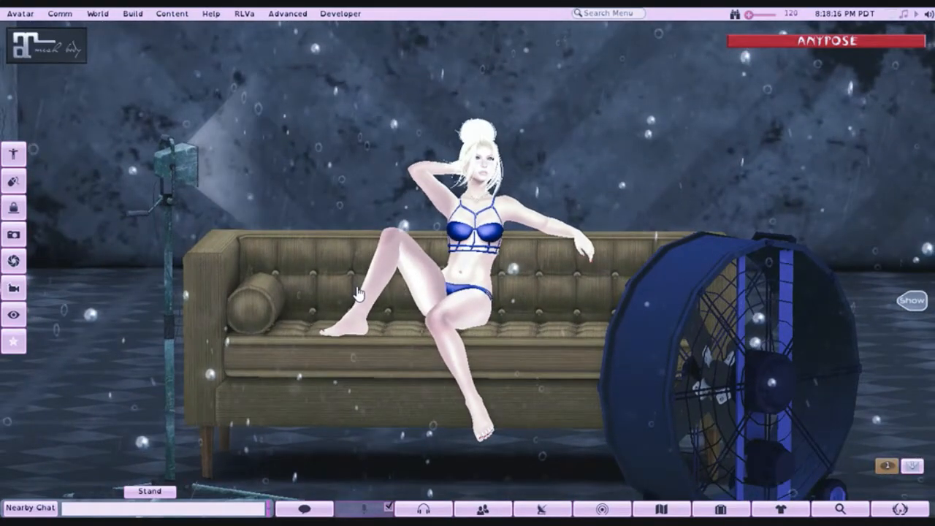
scroll(358, 293, down, 10)
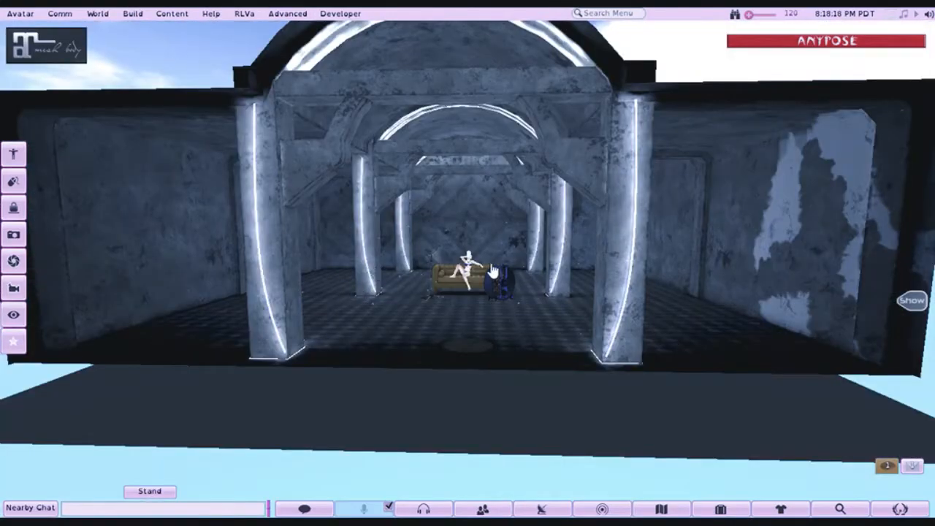
scroll(493, 272, up, 10)
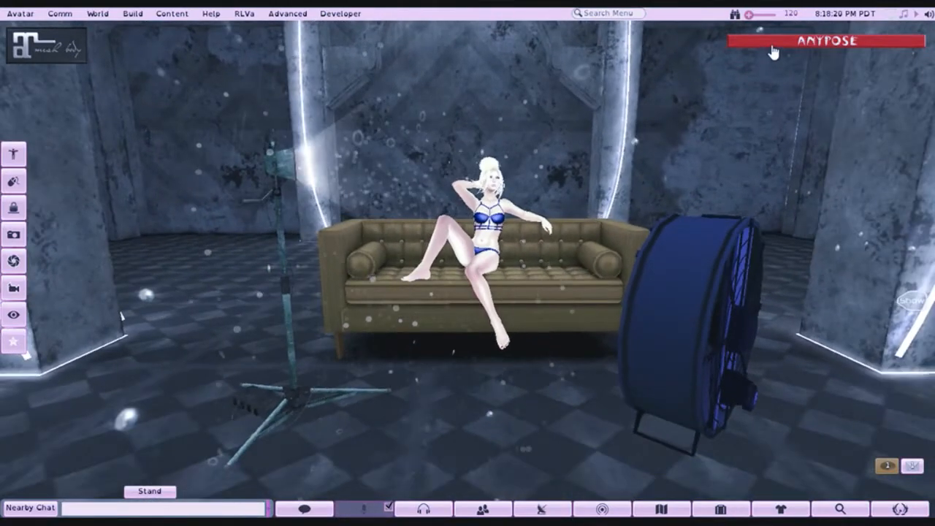
- Show all hidden AnyPose stands from the HUD and collapse the HUD
click(811, 252)
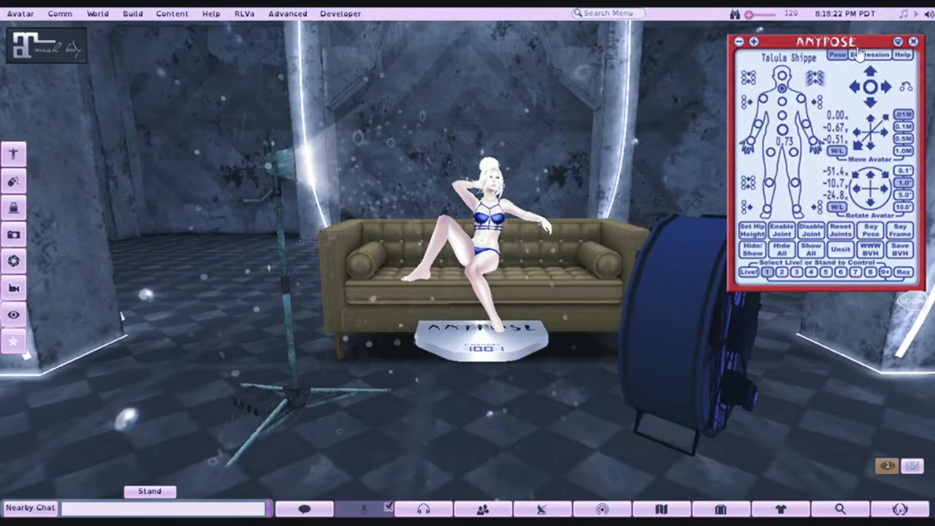
click(898, 43)
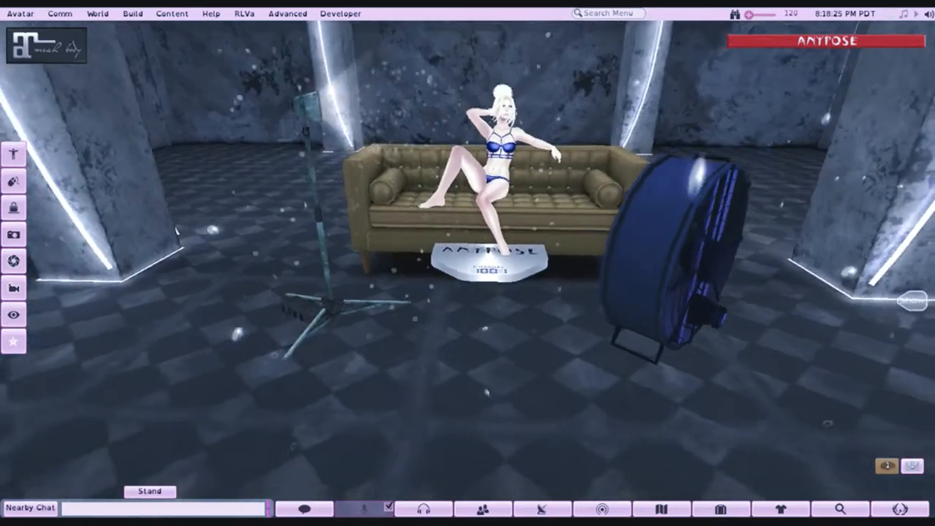
- Open the set for editing and select the AnyPose stand, the floodlight and the sofa together
drag(490, 271, 365, 335)
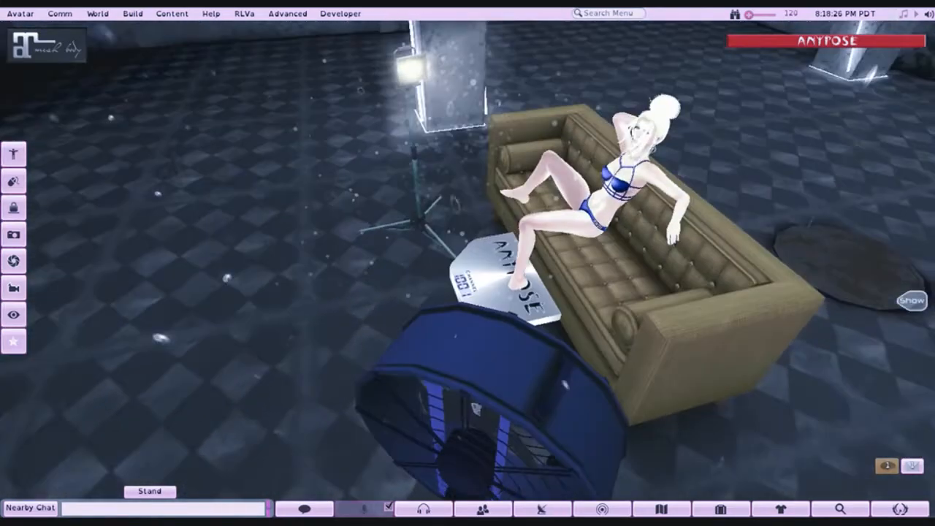
right_click(492, 310)
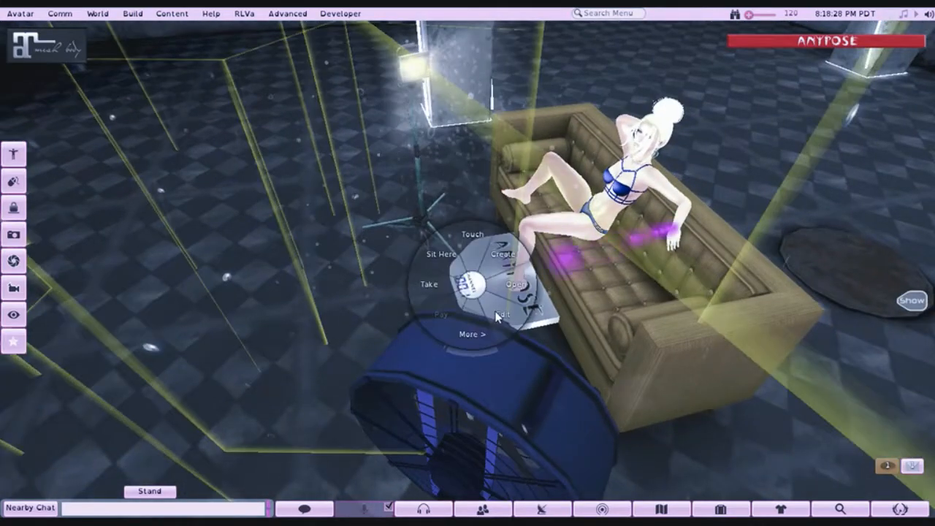
click(466, 268)
drag(466, 269, 482, 280)
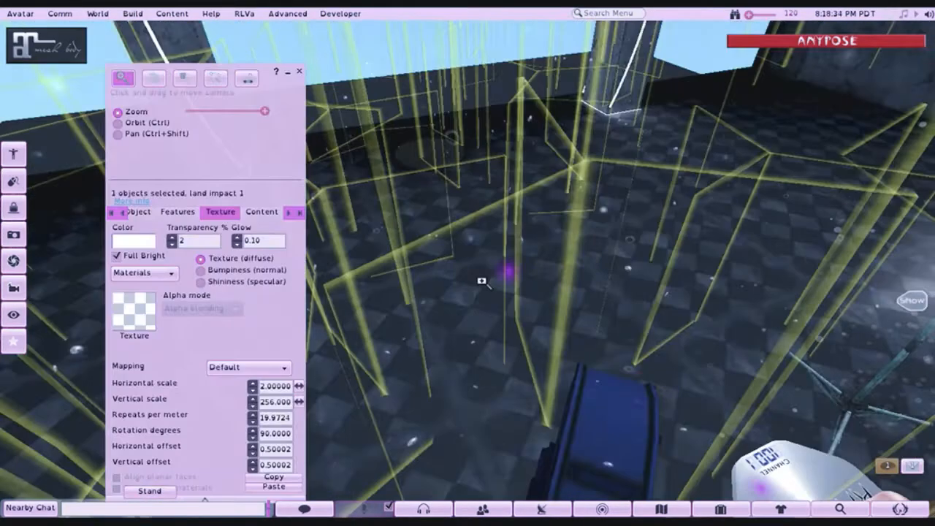
drag(880, 430, 745, 332)
shift+click(452, 370)
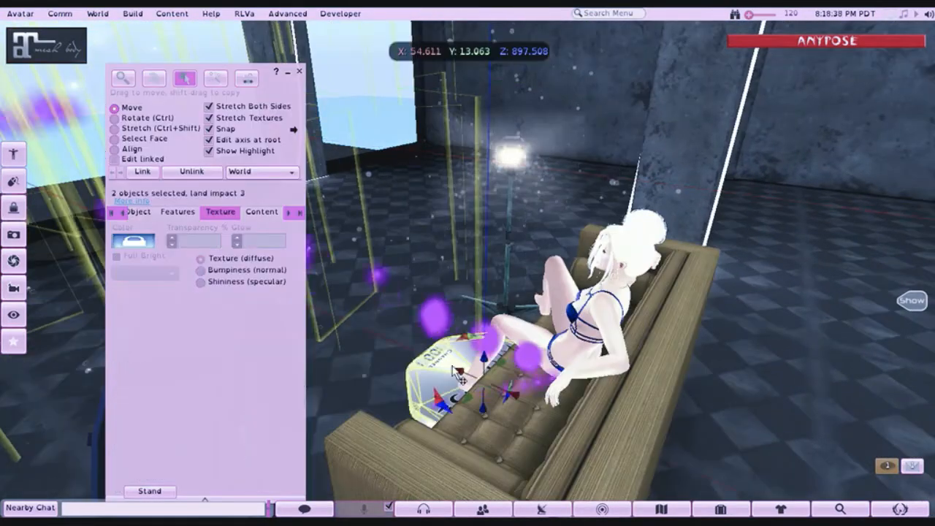
click(524, 155)
shift+click(525, 428)
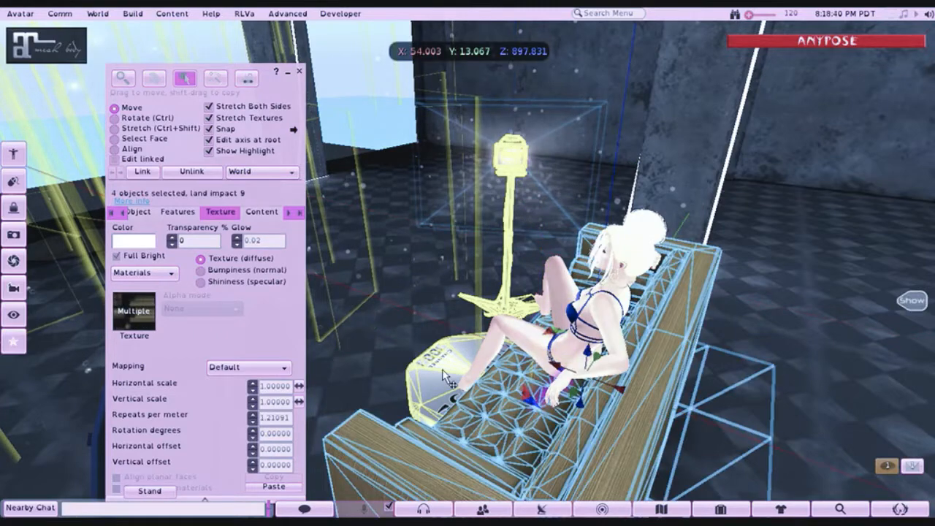
- Add the large blue fan and the transparent glowing object around the set to the selection
drag(446, 357, 467, 352)
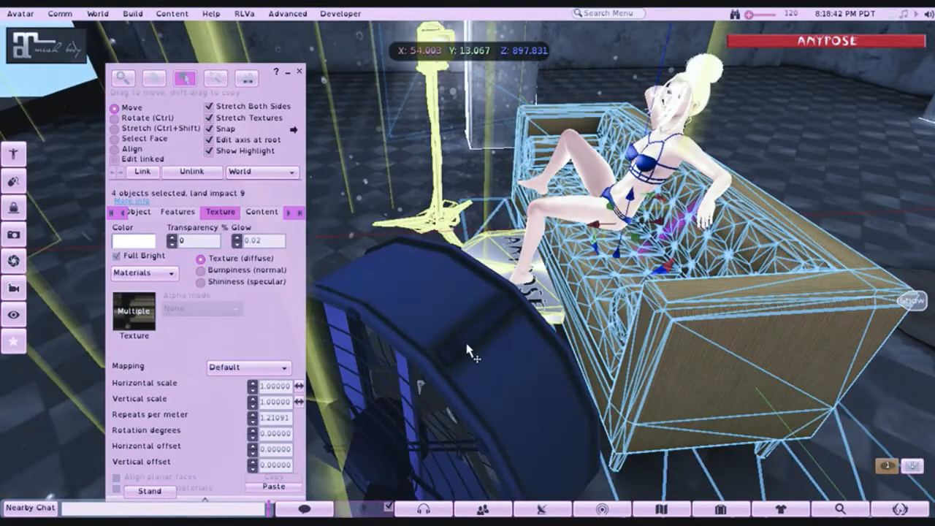
shift+click(444, 316)
shift+click(459, 378)
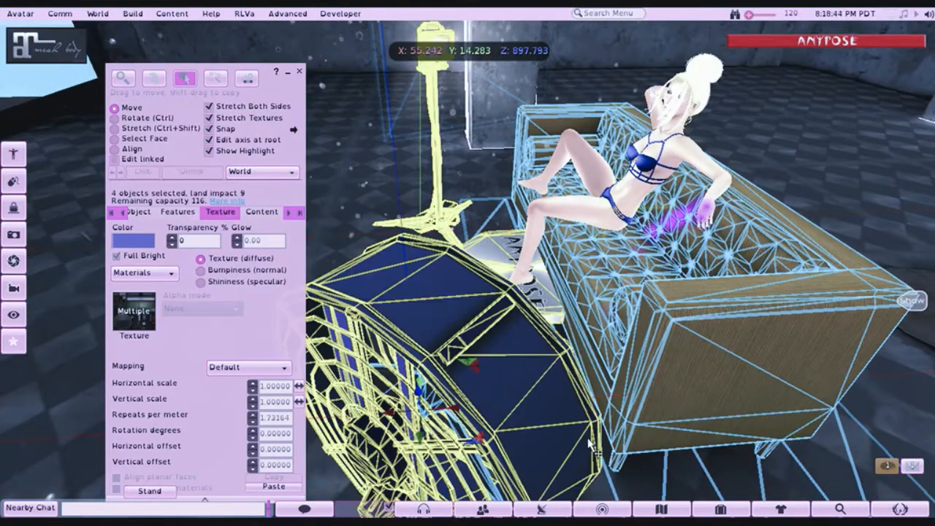
shift+click(368, 171)
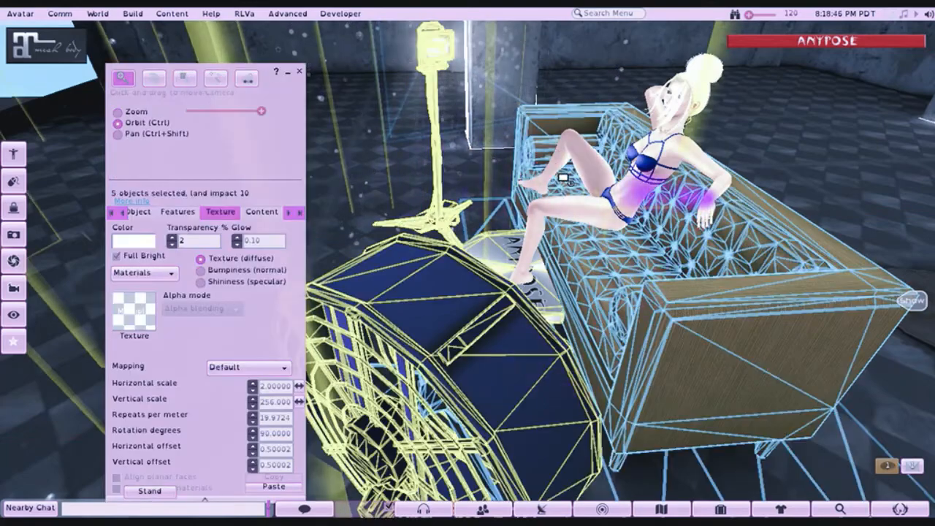
drag(367, 171, 453, 280)
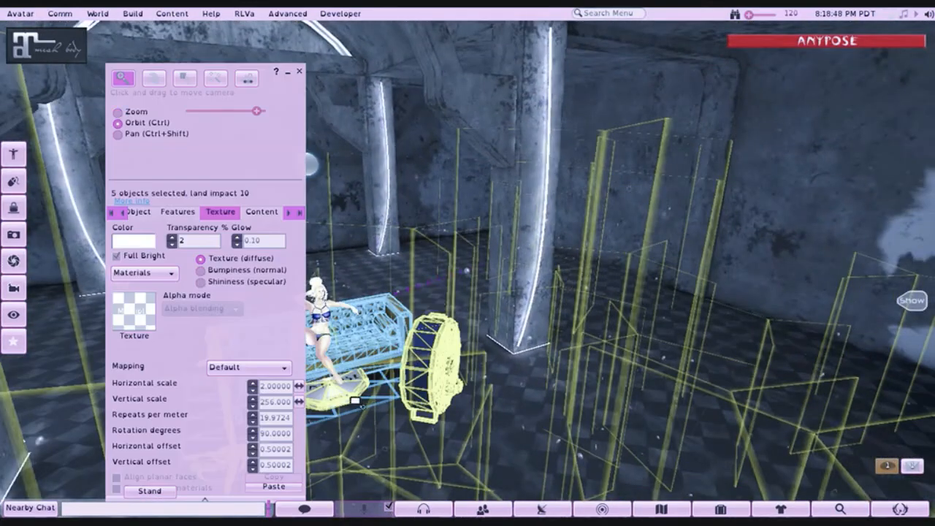
- Move the selected set along the X axis toward the open front of the building, to about X 64.459, and close the build window
drag(358, 403, 468, 240)
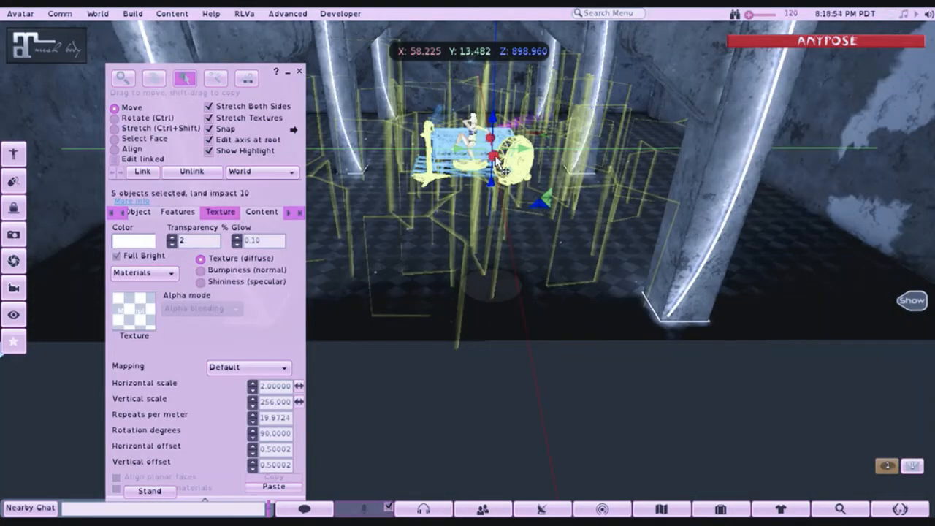
drag(503, 166, 533, 384)
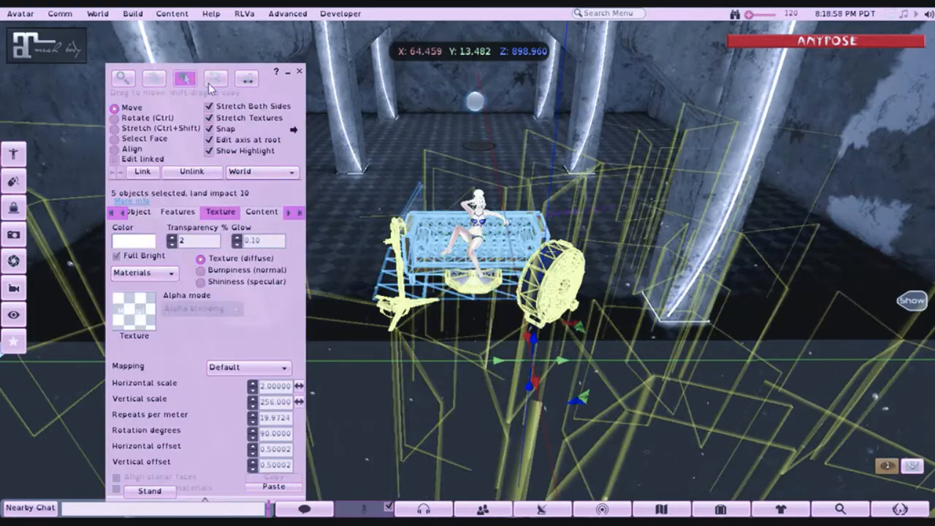
click(299, 72)
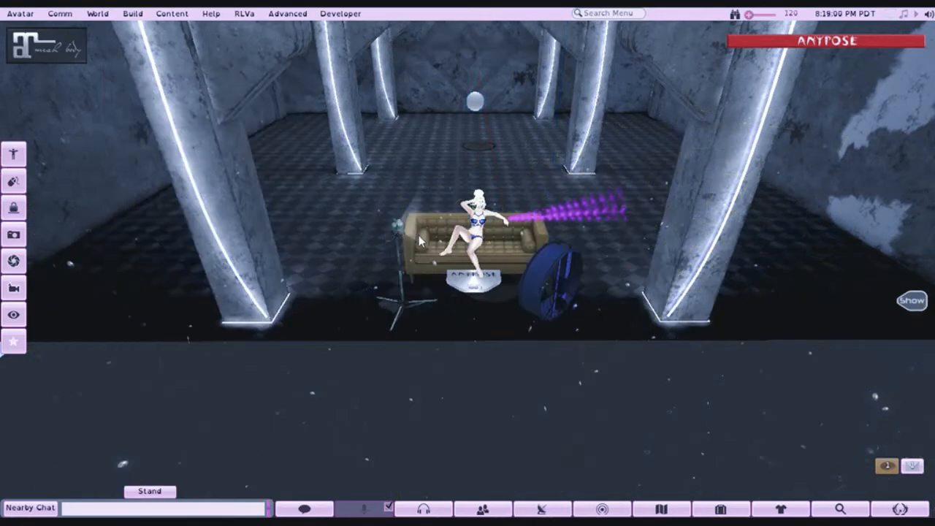
- Expand the AnyPose HUD, hide all stands and collapse the HUD
drag(493, 235, 488, 210)
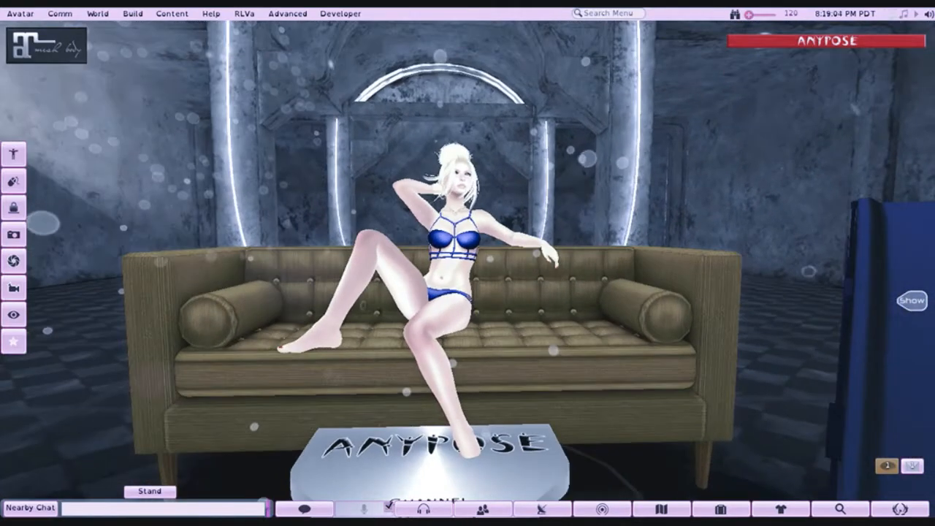
click(864, 43)
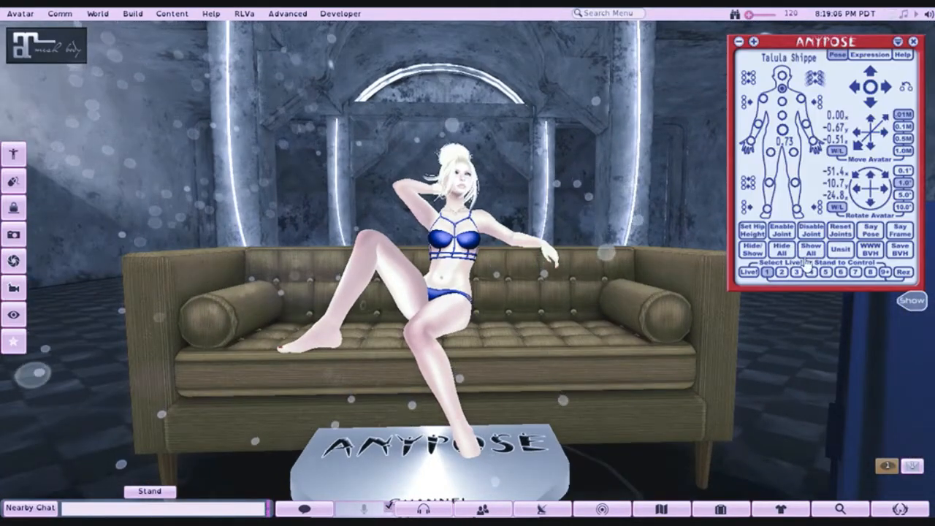
click(783, 251)
click(898, 43)
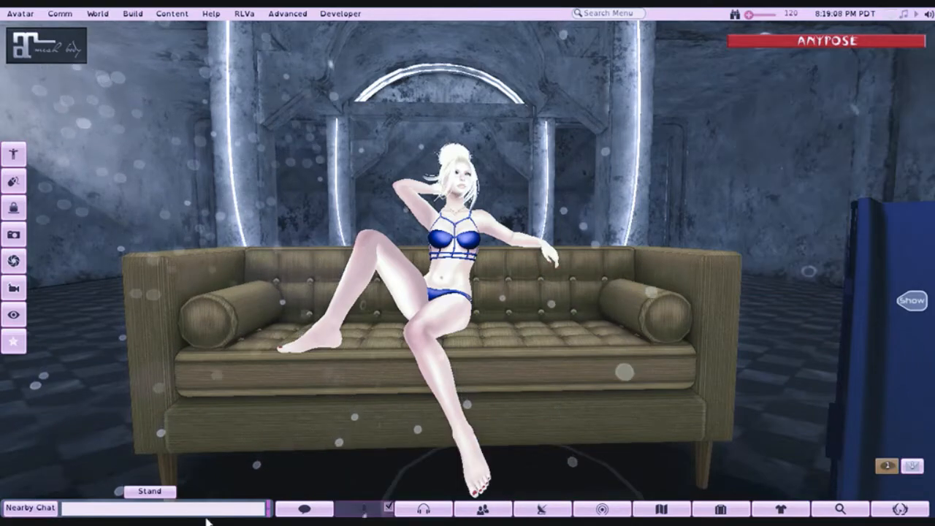
- Narrow the camera's field of view and frame the avatar on the sofa between the floodlight and the fan
drag(426, 321, 431, 343)
key(ctrl+0)
key(ctrl+0)
key(ctrl+0)
key(ctrl+0)
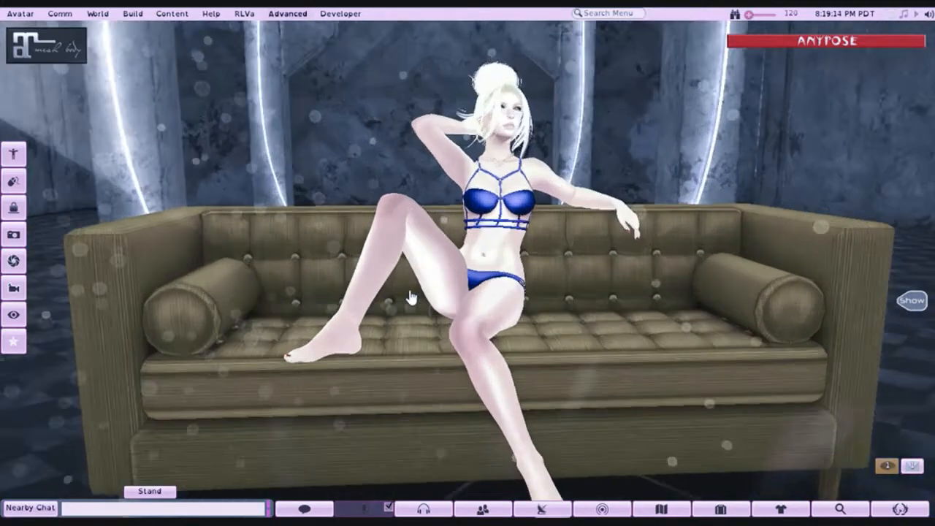
key(ctrl+0)
key(ctrl+0)
key(ctrl+0)
key(ctrl+0)
key(ctrl+0)
key(ctrl+0)
key(ctrl+0)
alt+click(507, 152)
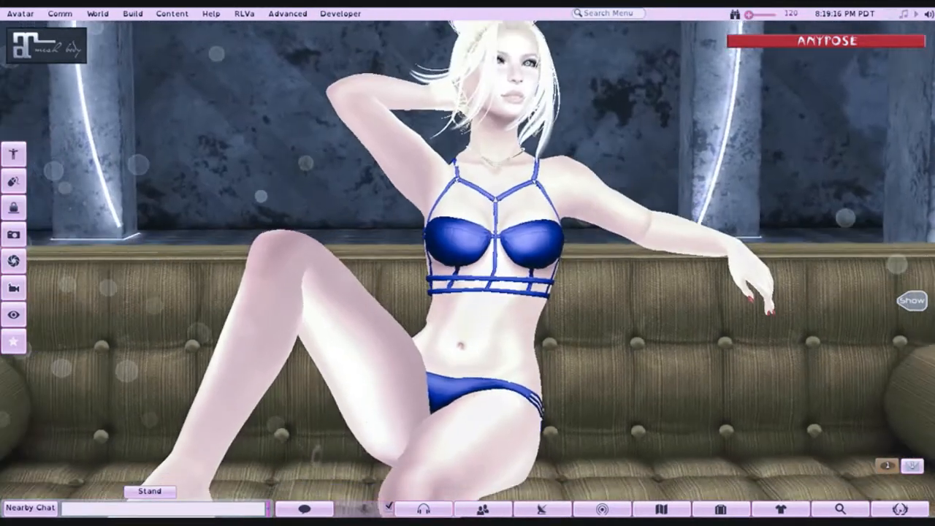
drag(507, 153, 492, 198)
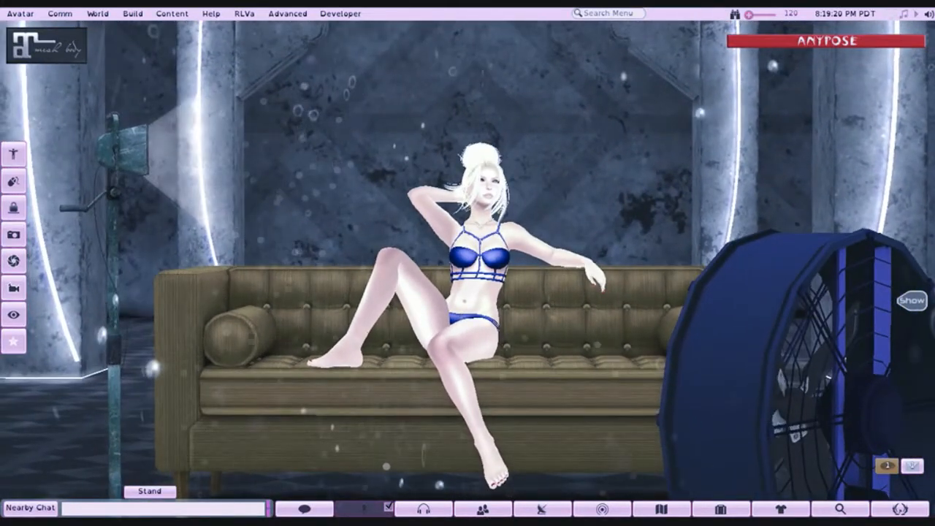
- Fine-tune the camera's angle and height so the avatar sits centred between the light columns, with the floodlight and fan in frame
mouse_move(474, 277)
mouse_down()
mouse_move(470, 267)
mouse_move(476, 276)
mouse_up()
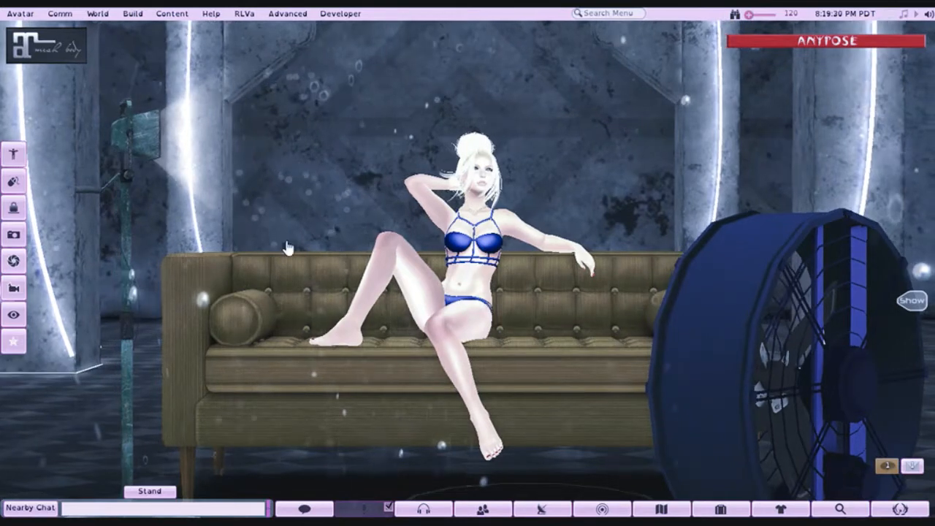
alt+click(487, 277)
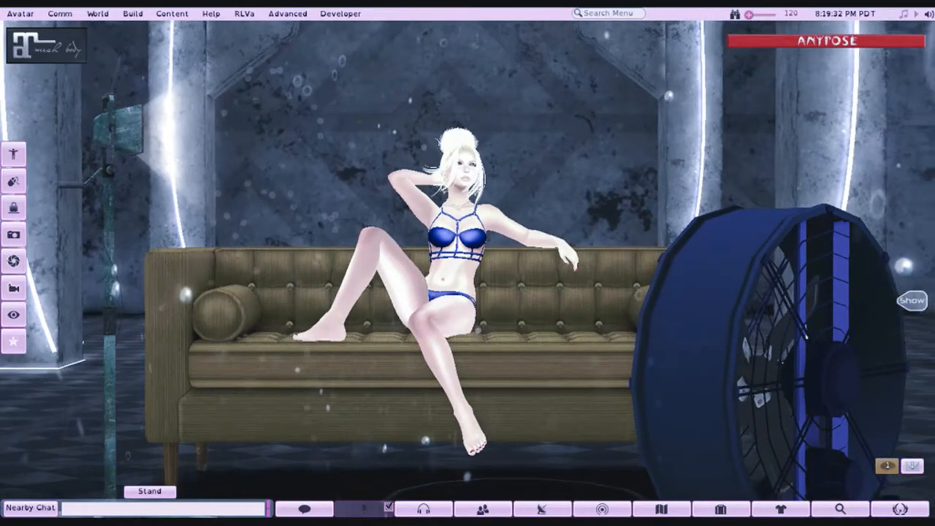
alt+click(459, 264)
drag(459, 263, 473, 281)
alt+click(466, 285)
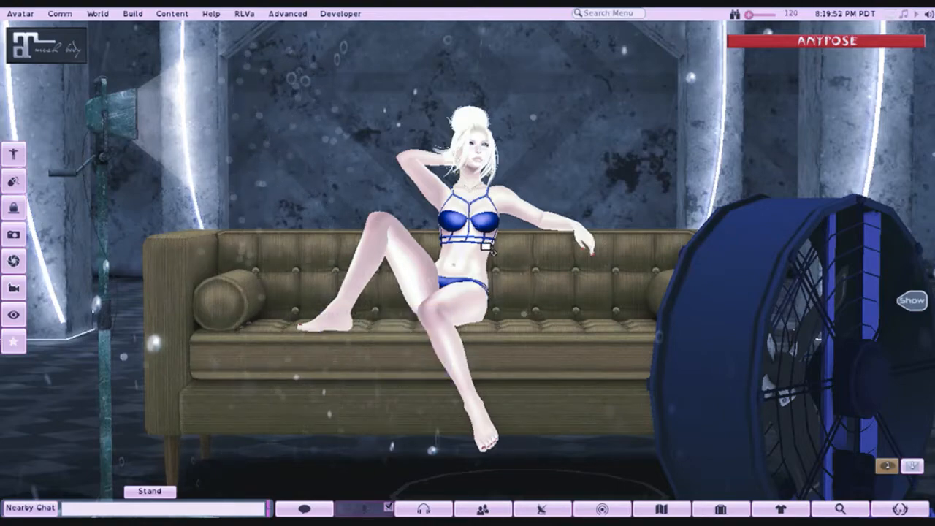
mouse_move(468, 252)
mouse_down()
mouse_move(469, 267)
mouse_move(457, 268)
mouse_move(468, 270)
mouse_move(455, 270)
mouse_move(471, 270)
mouse_up()
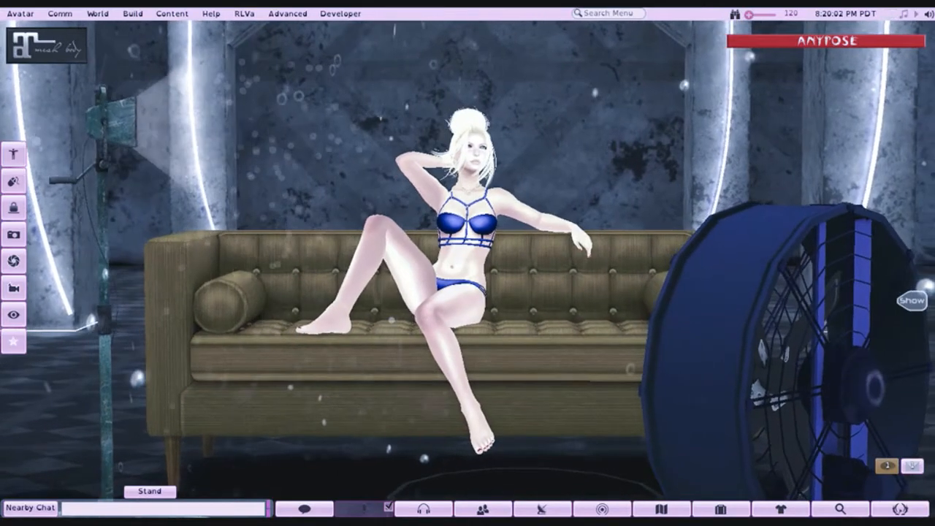
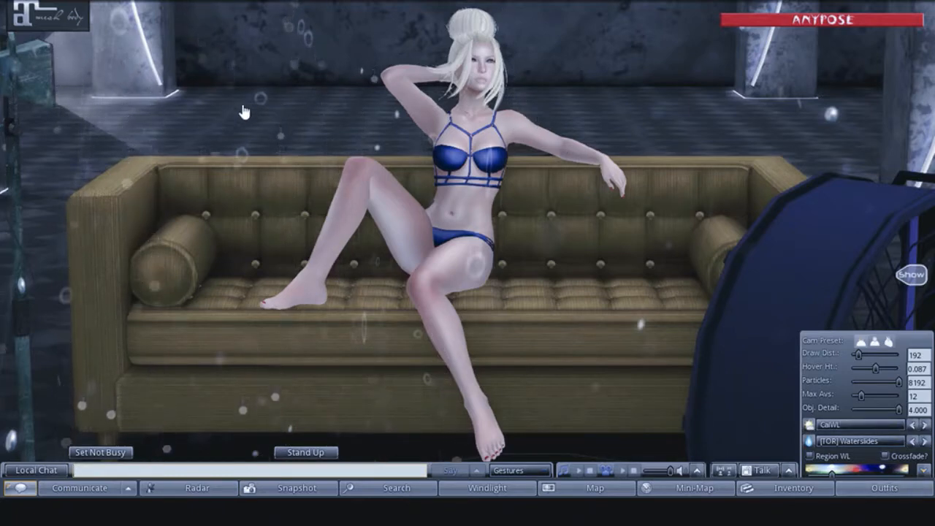
- Set the draw distance to 80 m in the graphics preferences, review the hardware graphics settings and accept
click(24, 3)
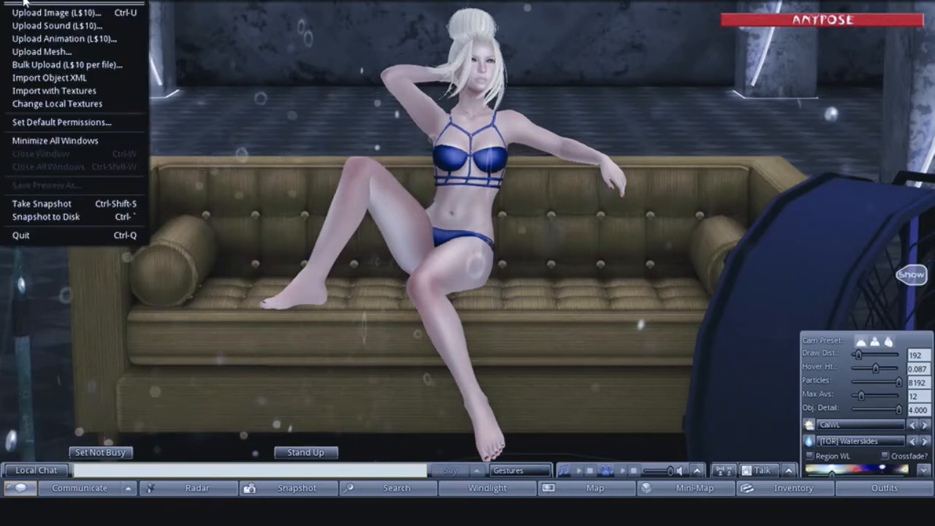
mouse_move(41, 2)
click(65, 316)
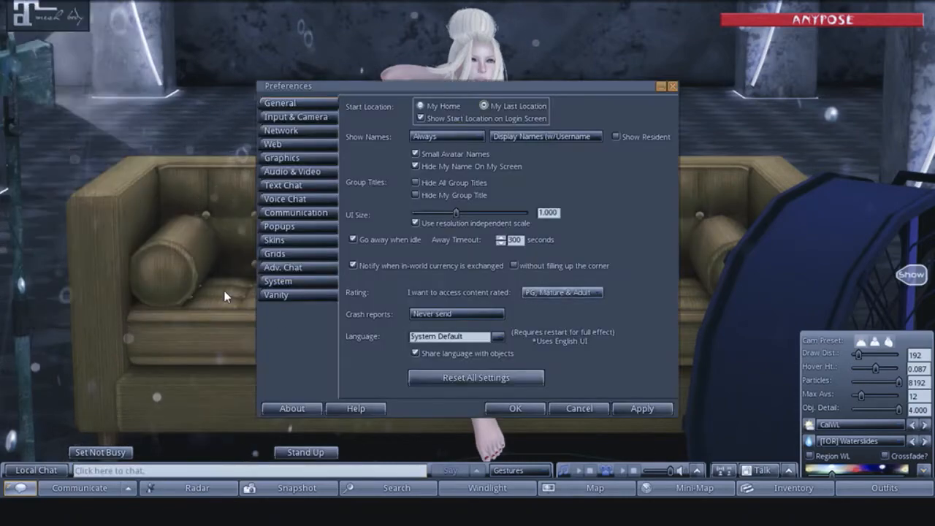
click(282, 158)
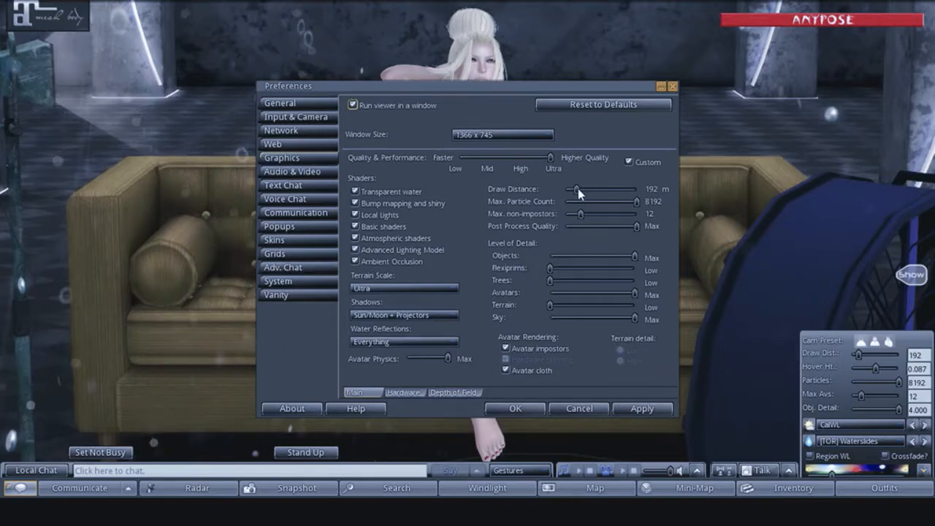
drag(573, 191, 568, 190)
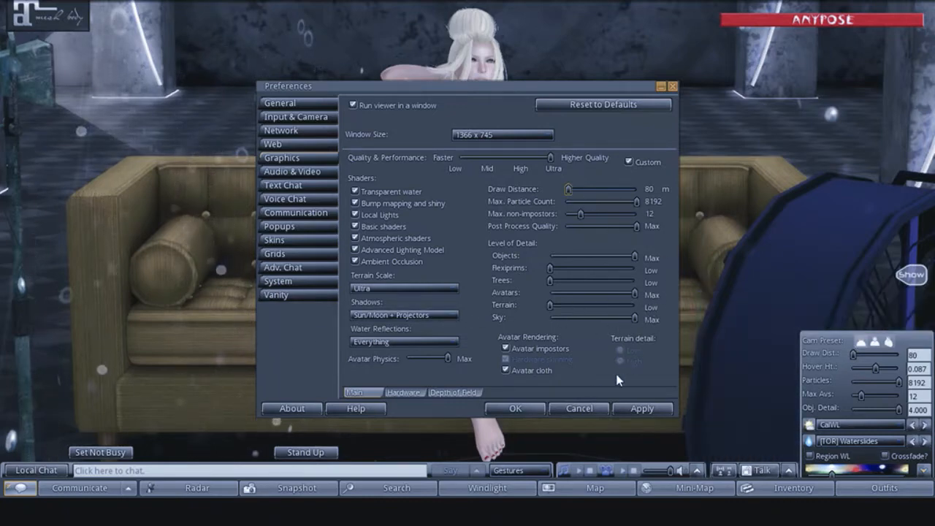
click(403, 392)
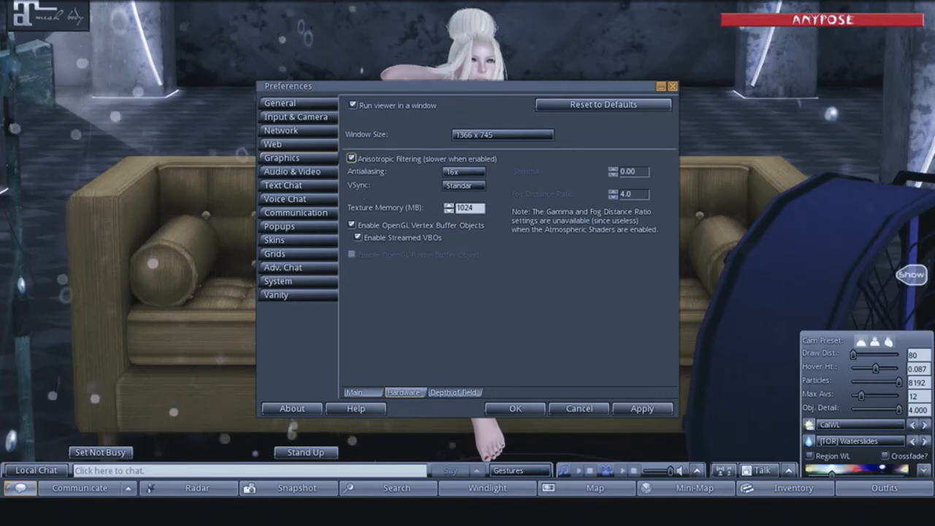
click(510, 407)
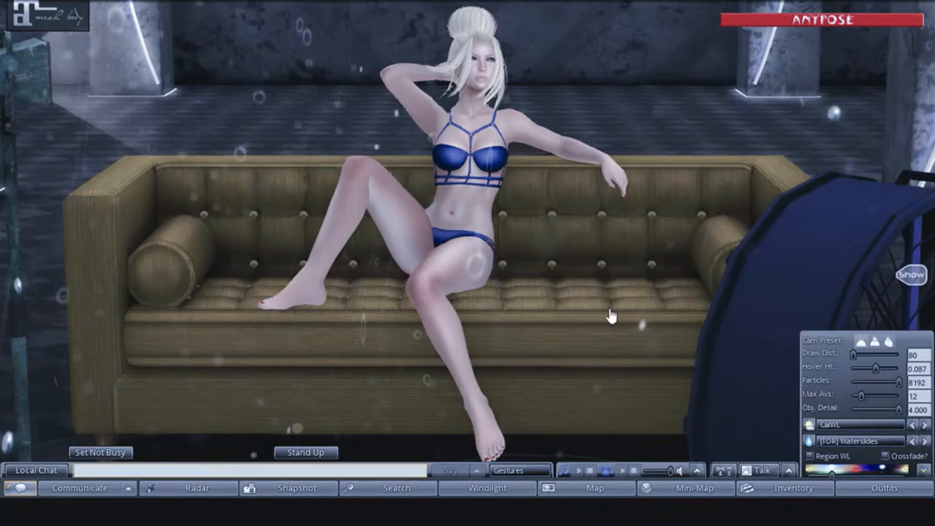
- Try the Nam's Optimal Skin WindLight skies on the scene, ending with Nam's Optimal Skin 1
click(858, 425)
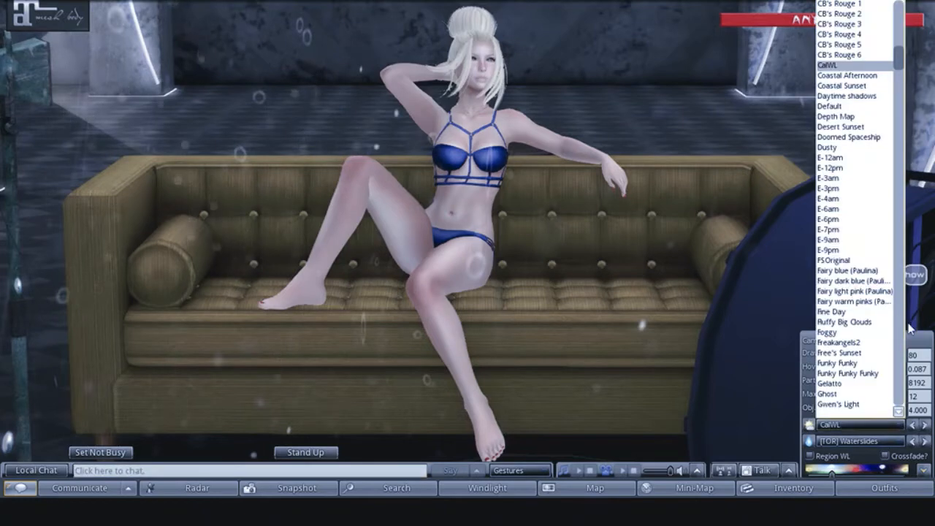
scroll(903, 334, down, 15)
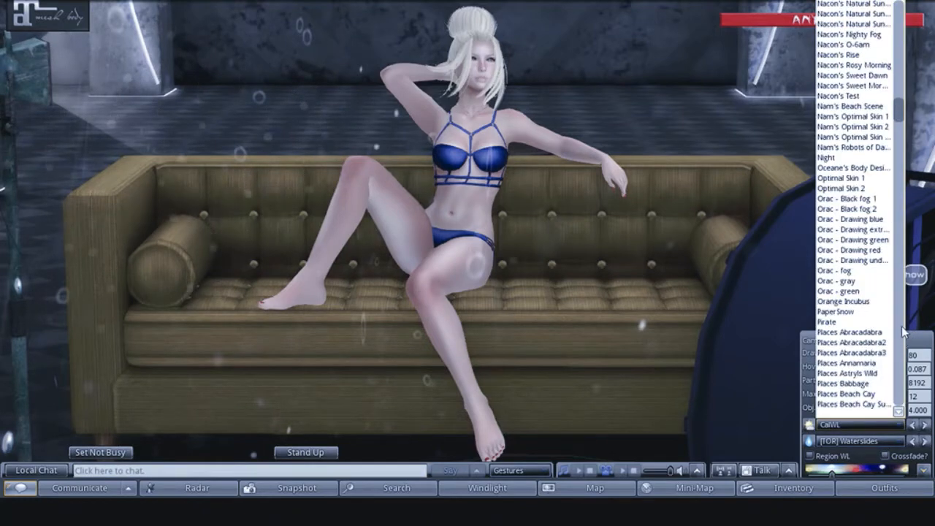
click(869, 126)
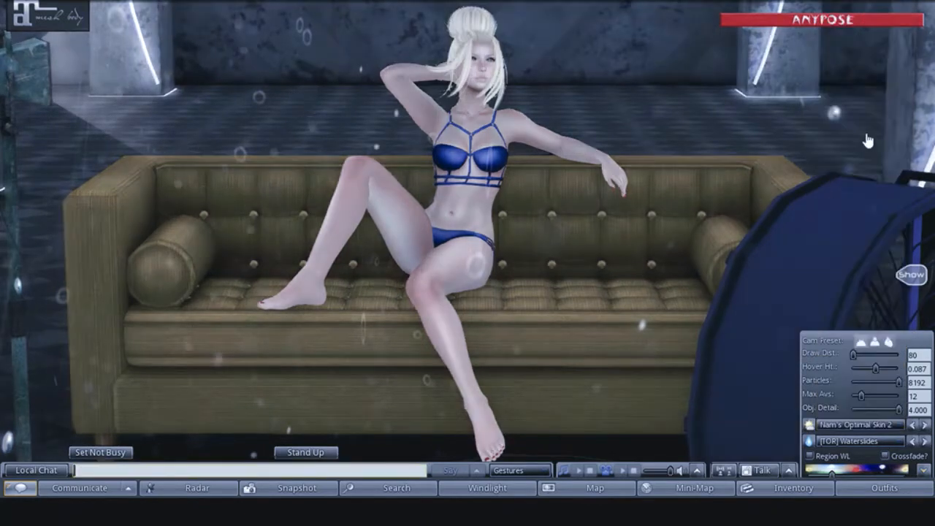
click(924, 426)
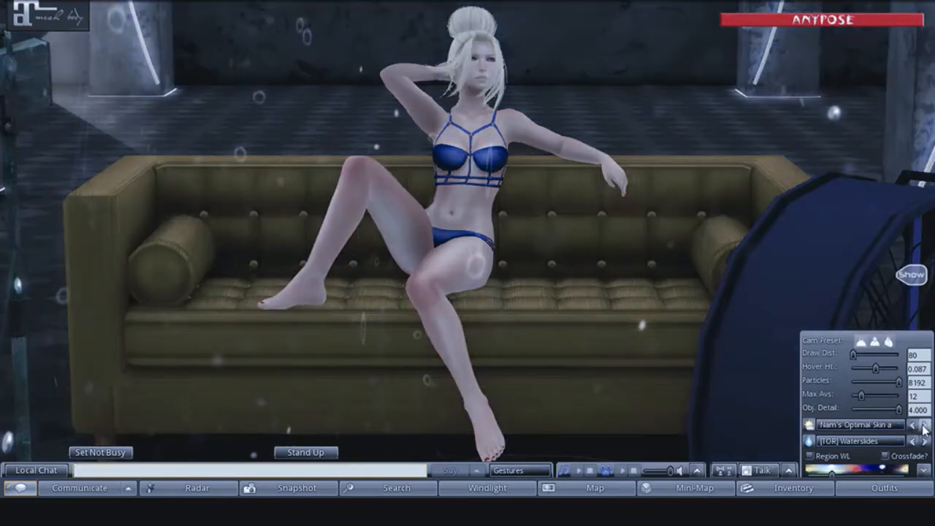
click(913, 425)
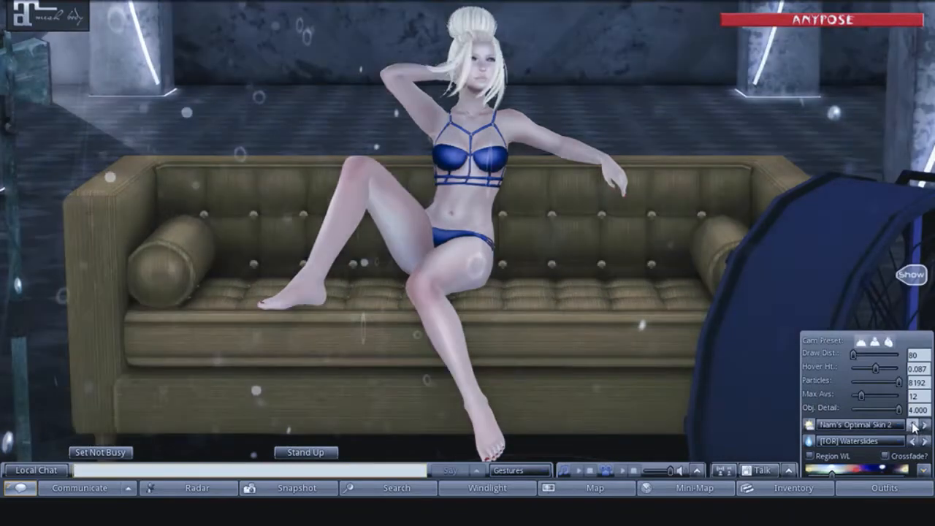
click(913, 425)
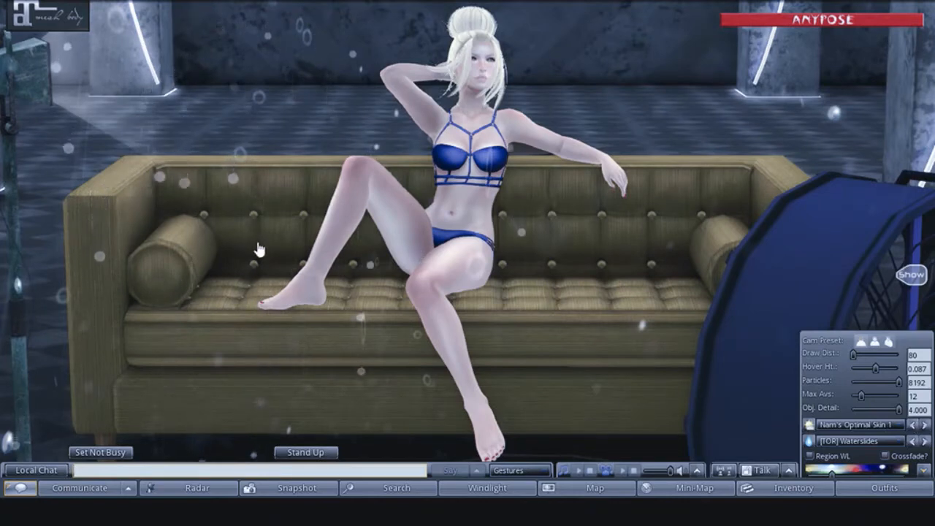
- Pull the camera back and adjust its angle to frame the whole sofa with the floodlight and fan, dismissing the particle emitter's menu
drag(468, 262, 452, 217)
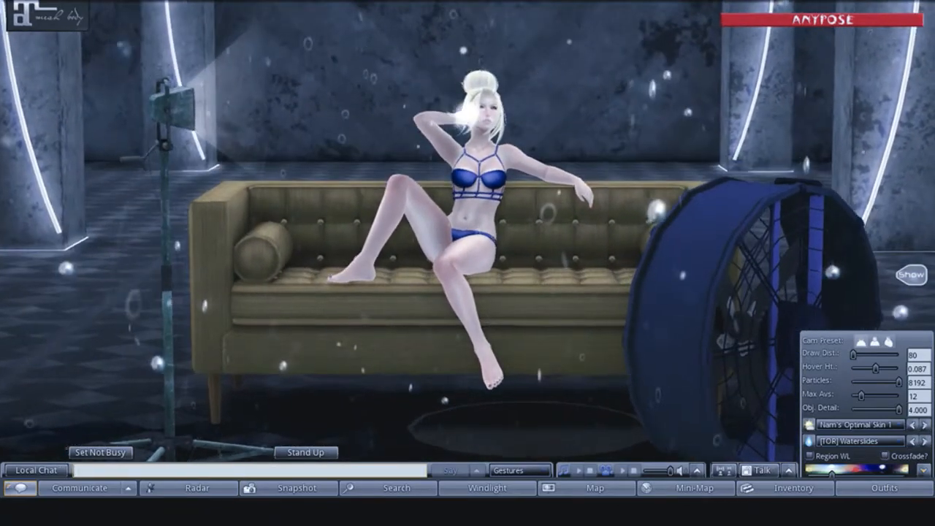
drag(447, 252, 445, 266)
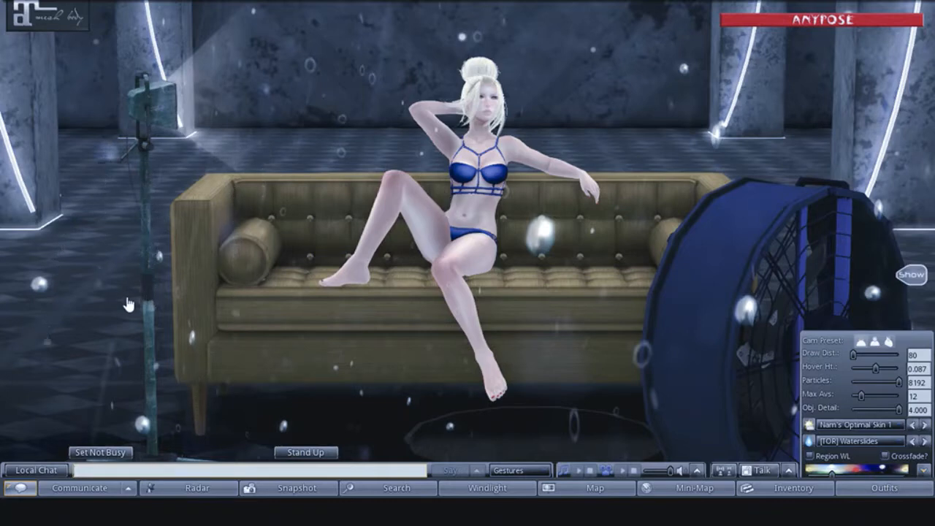
click(817, 274)
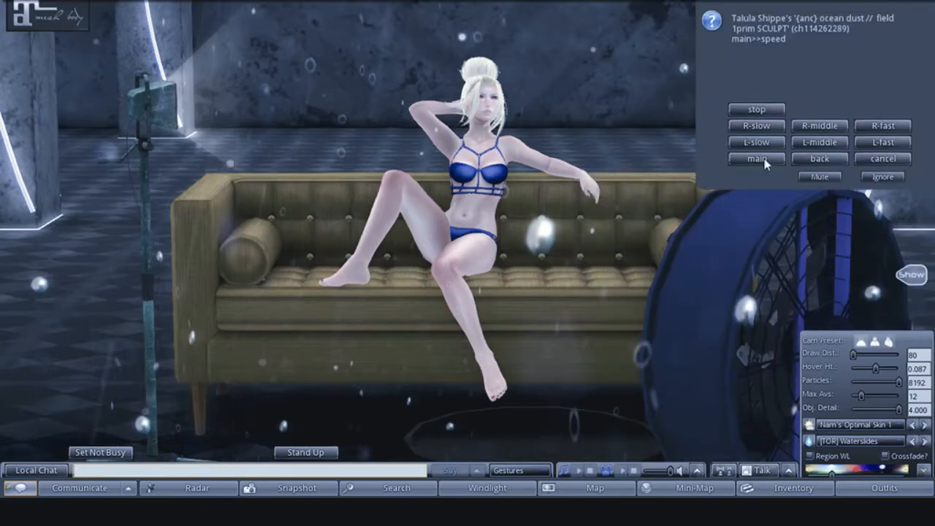
click(882, 178)
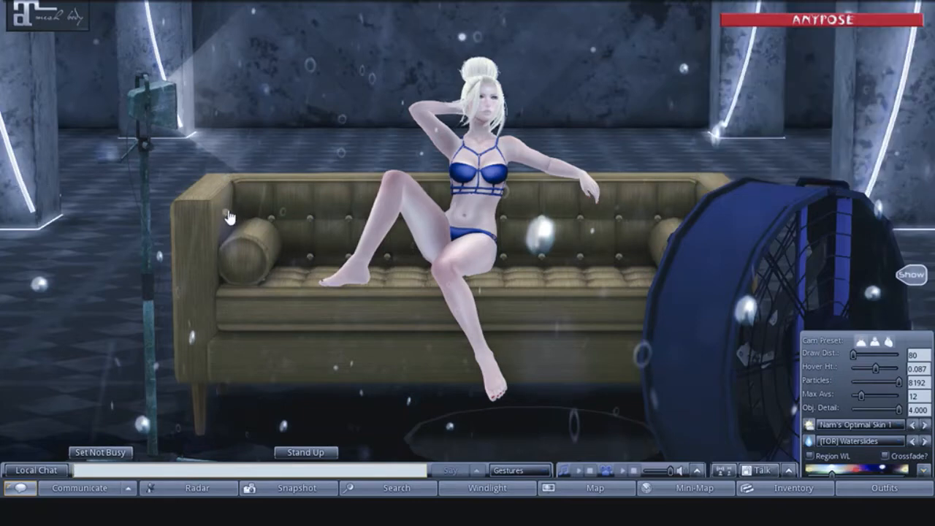
- Preview the scene's objects and particles under the Depth Map WindLight sky, and switch the sky to CalWL
click(855, 425)
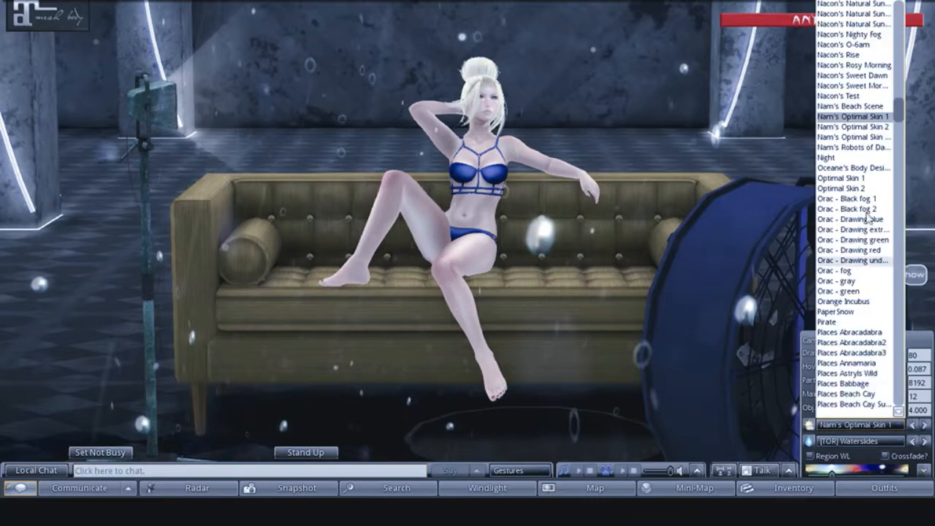
drag(898, 99, 897, 57)
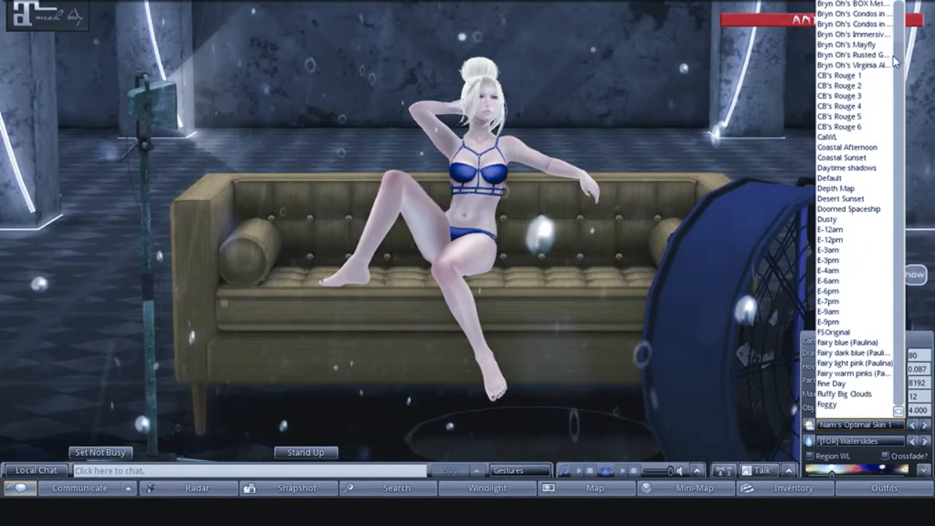
click(832, 189)
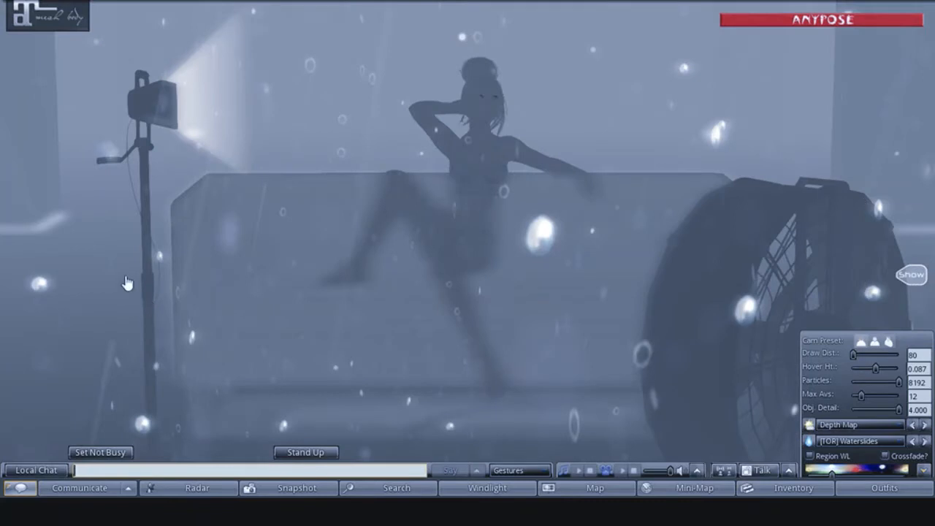
right_click(541, 238)
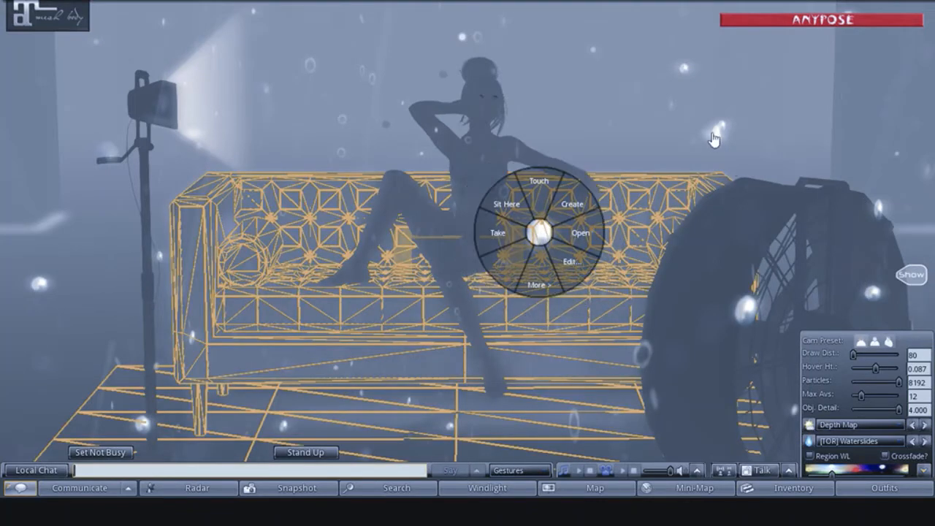
right_click(714, 138)
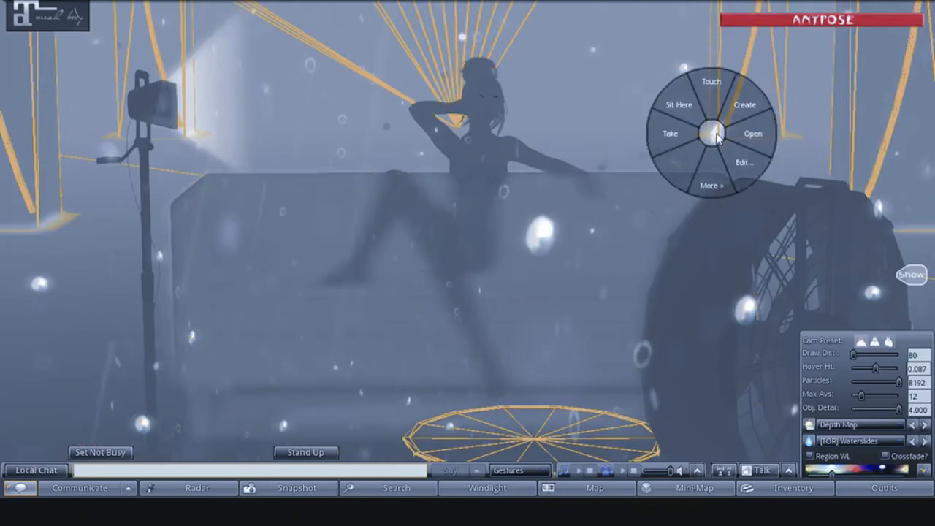
right_click(748, 320)
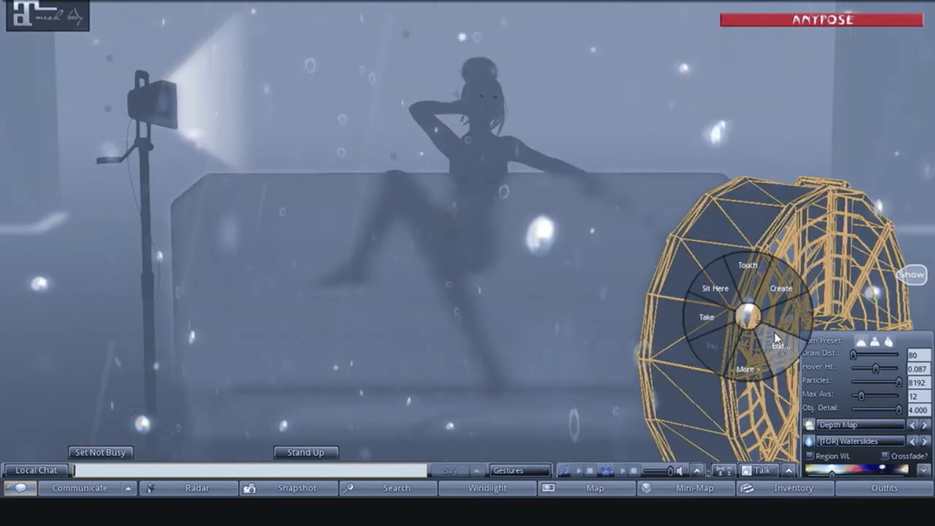
click(758, 273)
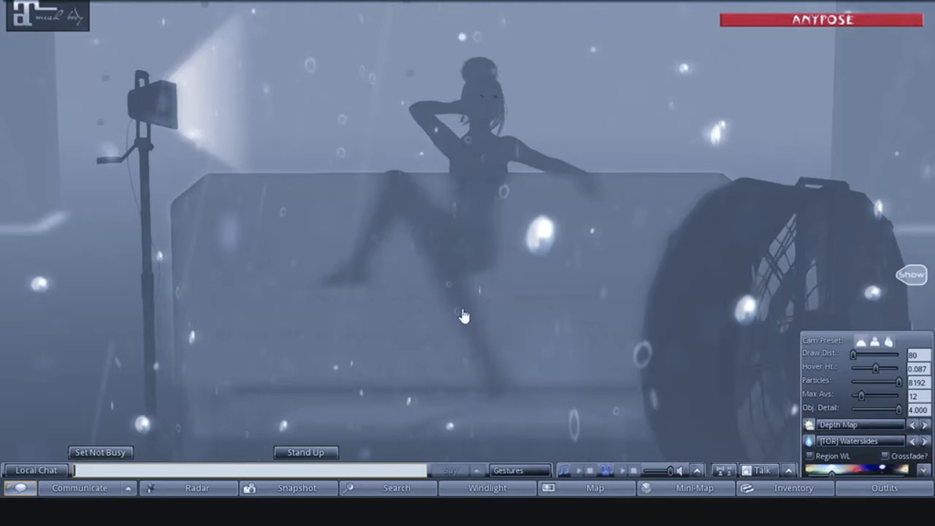
click(901, 425)
click(840, 139)
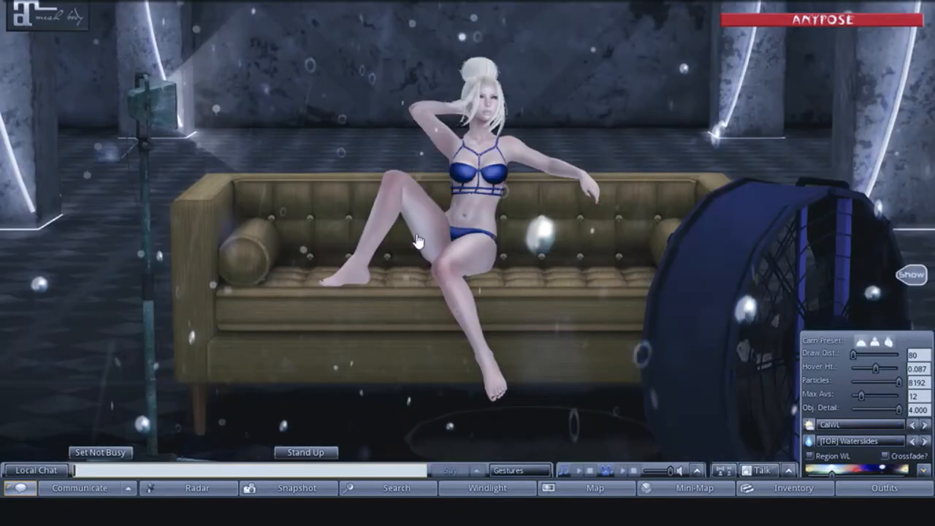
- Open the texture options of the ocean dust particle emitter in front of the sofa
right_click(537, 233)
click(537, 181)
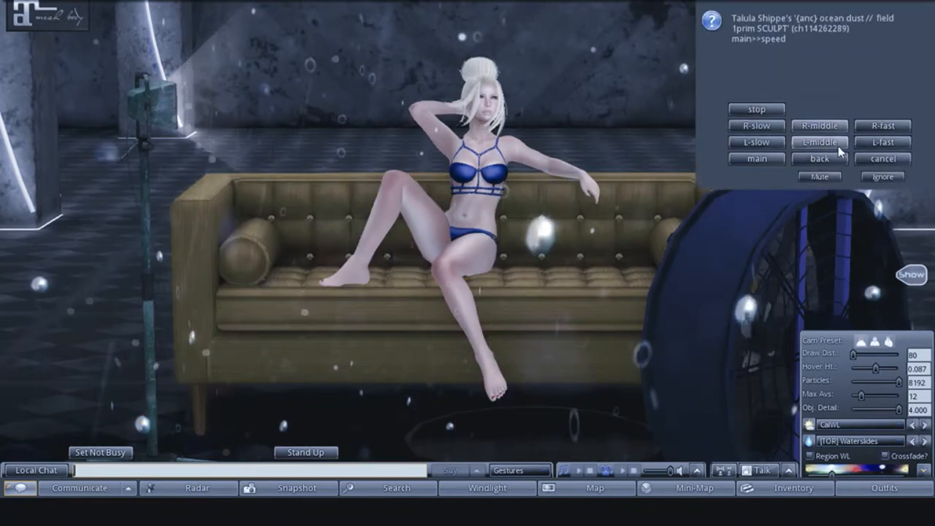
click(747, 159)
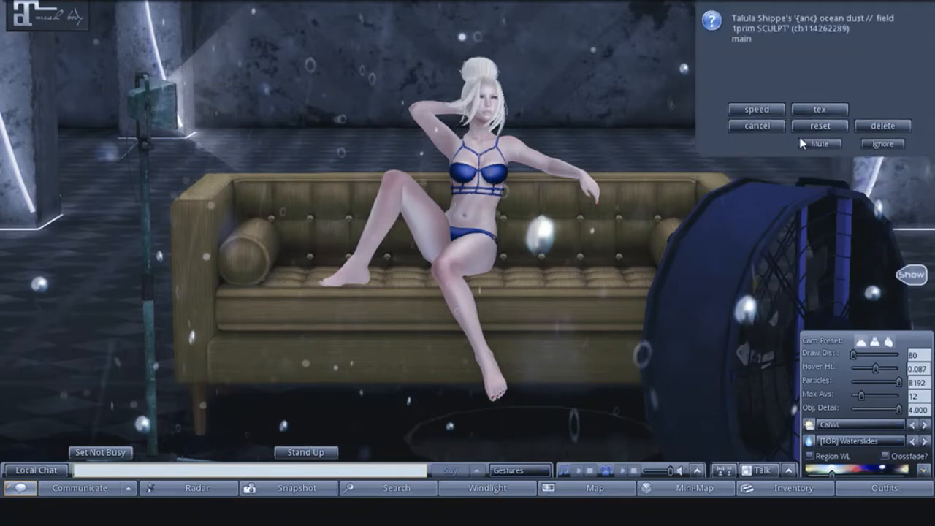
click(812, 109)
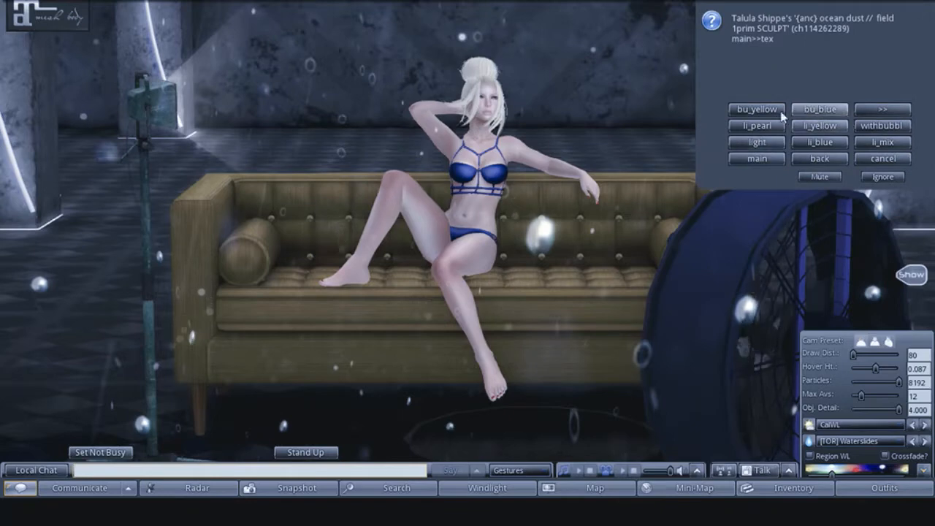
- Try several different textures for the ocean dust particles, including bu_white
click(880, 141)
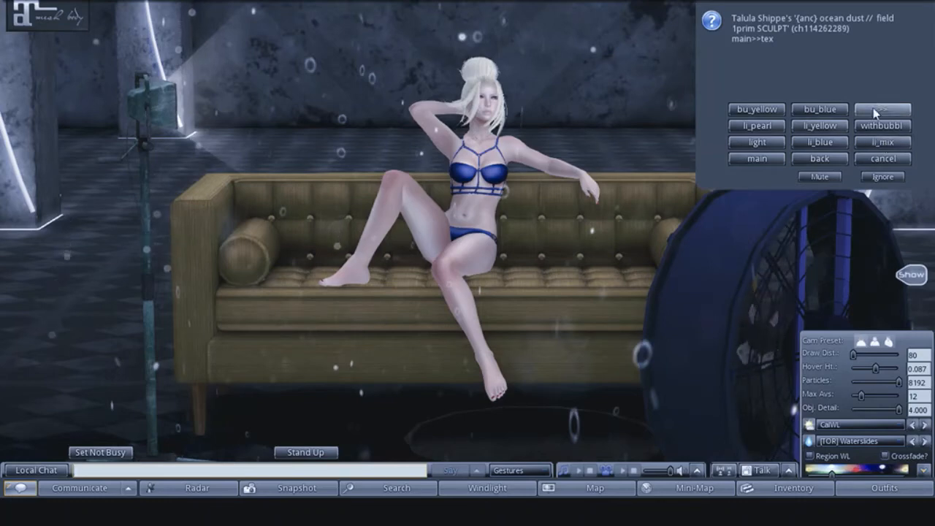
click(871, 128)
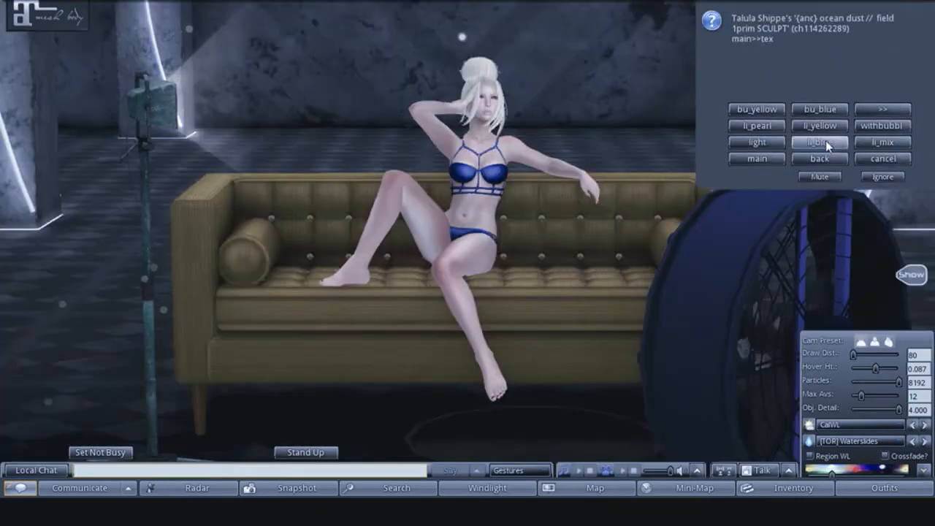
click(838, 130)
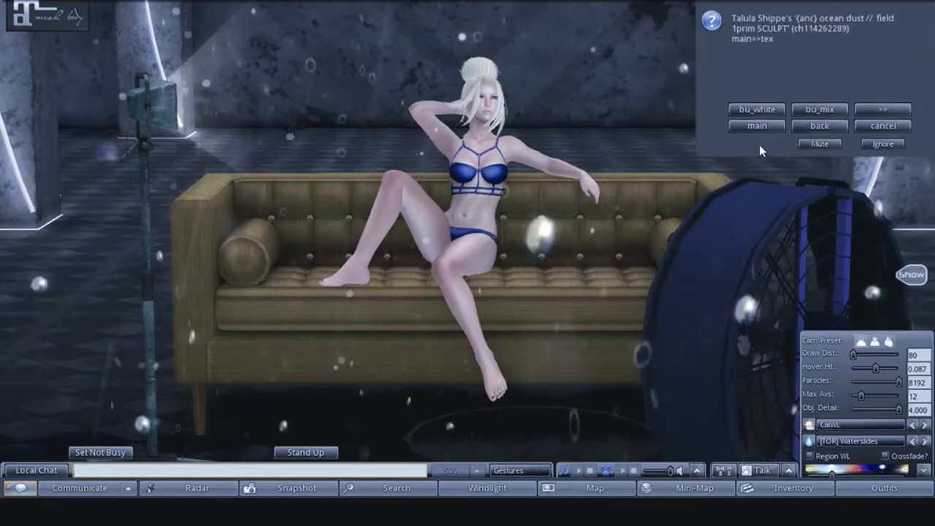
click(742, 110)
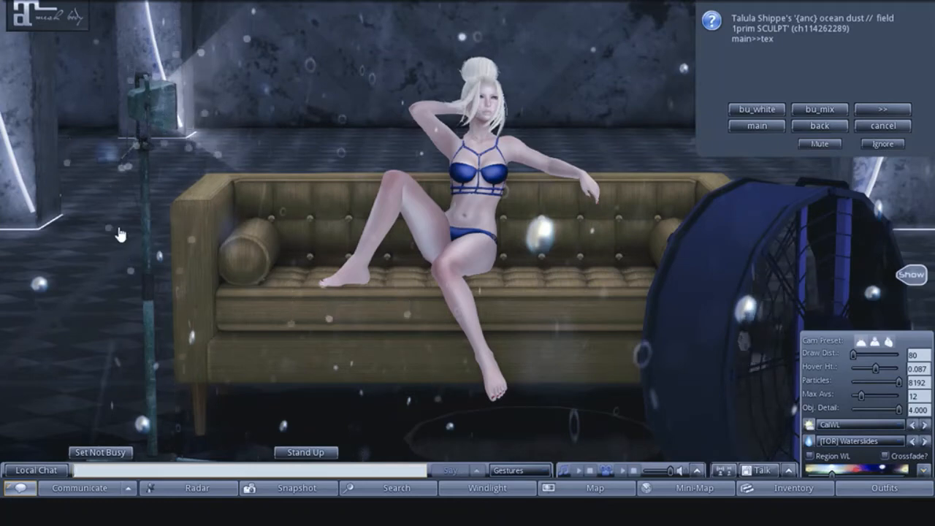
click(744, 111)
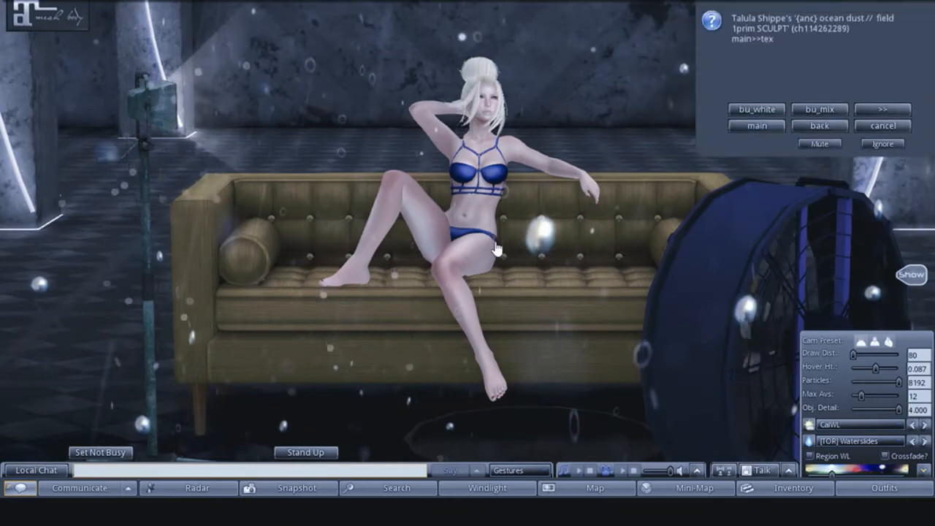
- Return to the emitter's first set of textures and apply the light texture to the ocean dust particles
click(813, 127)
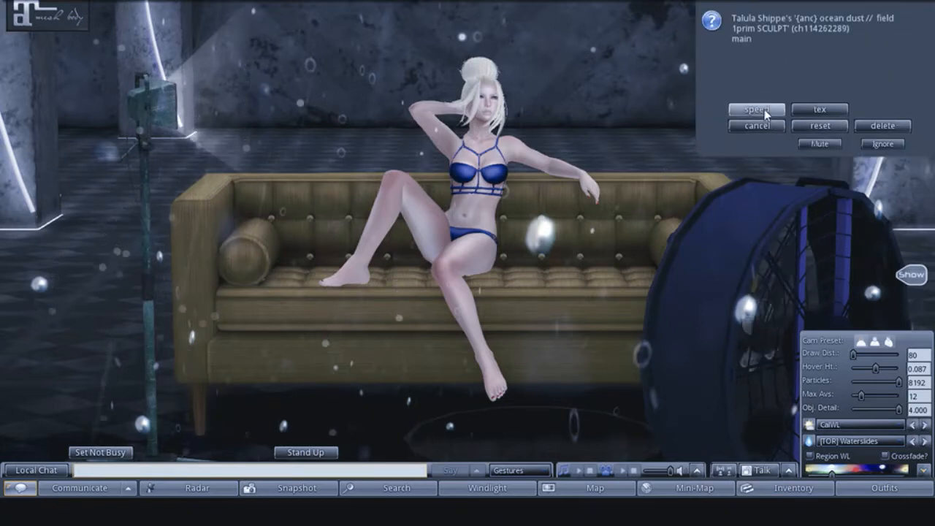
click(818, 110)
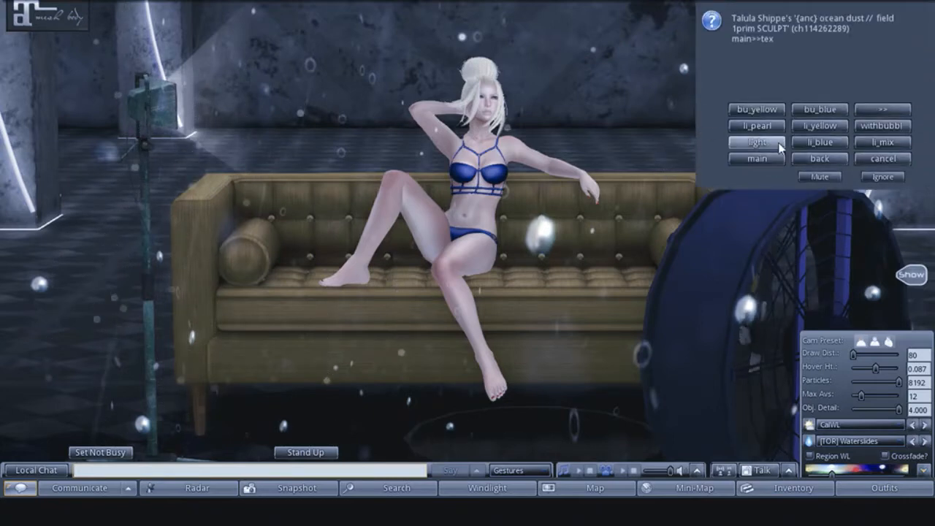
click(779, 146)
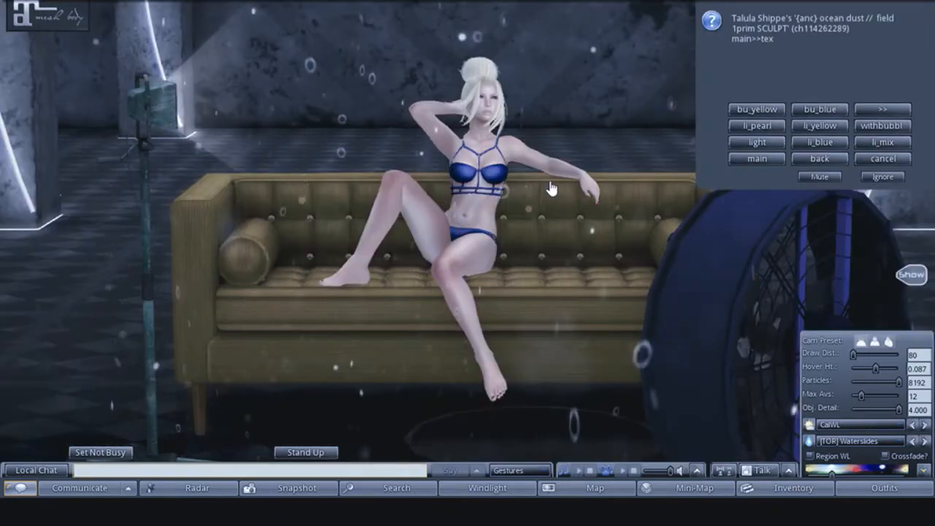
- Dismiss the ocean dust texture options and toggle Full Bright on the nearly transparent object in front of the sofa
click(882, 177)
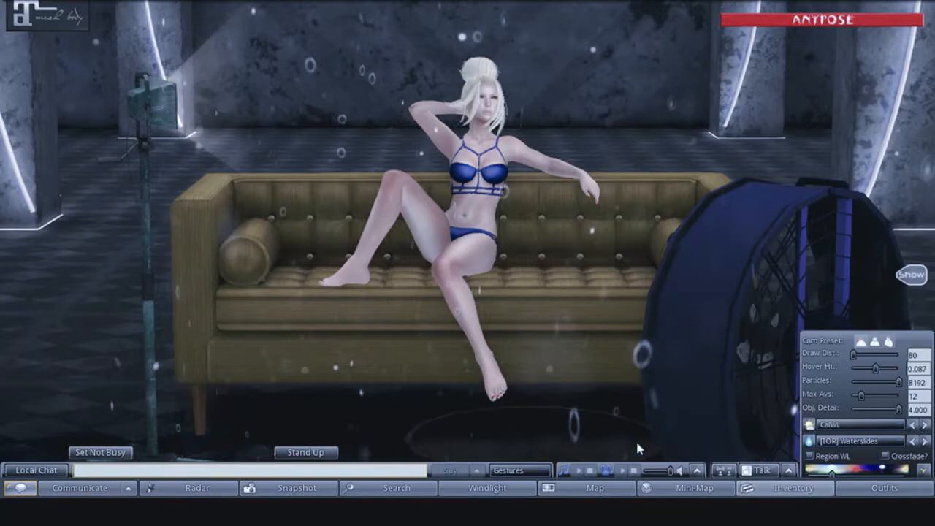
scroll(379, 370, down, 5)
scroll(381, 368, up, 5)
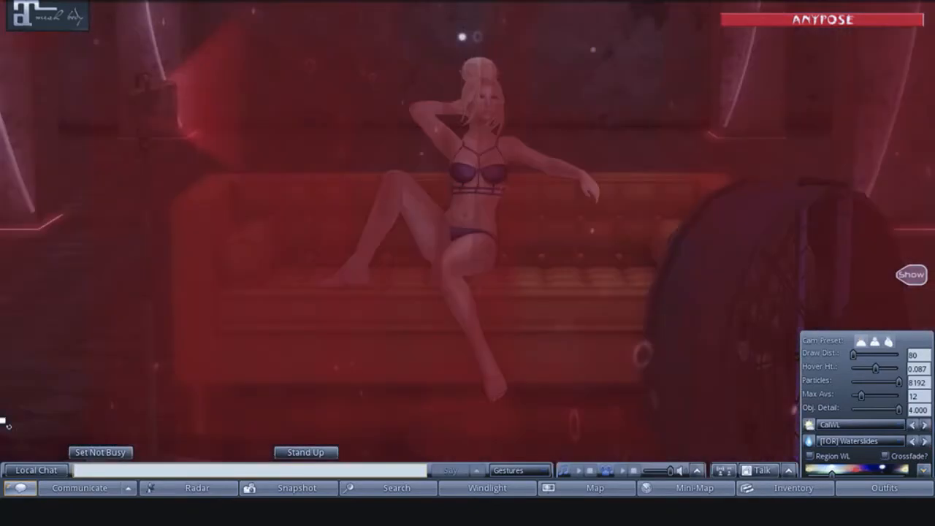
right_click(509, 200)
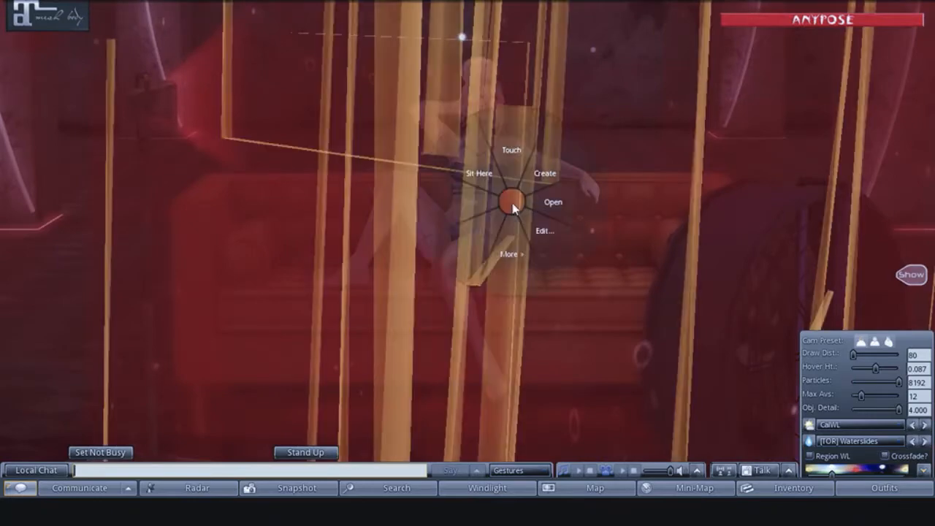
click(538, 236)
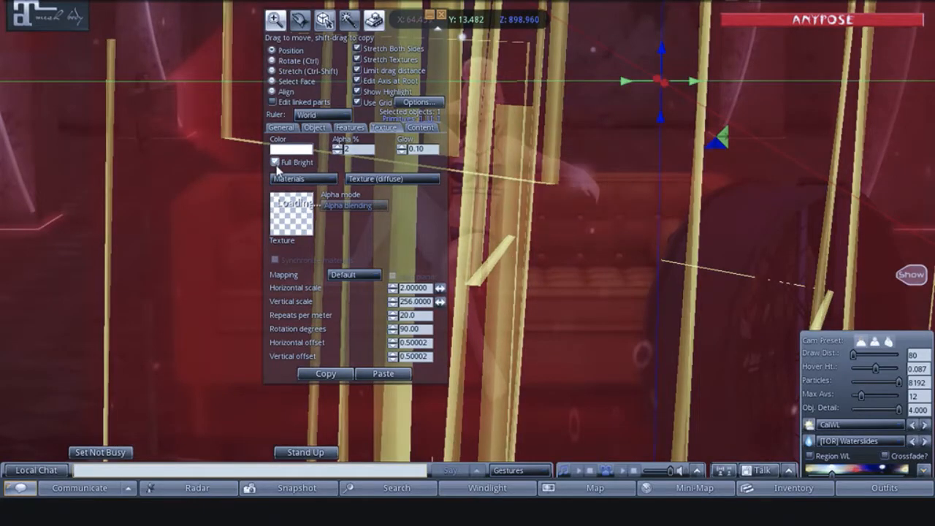
click(274, 161)
click(442, 14)
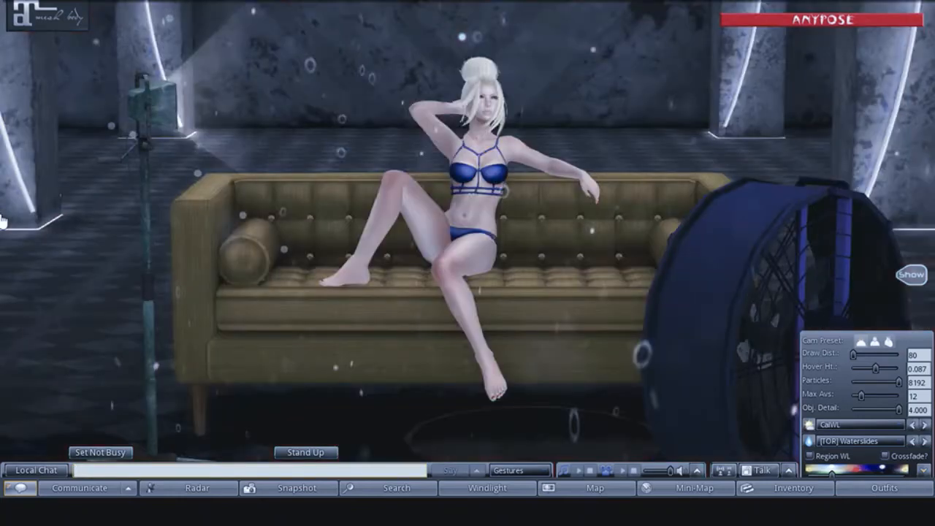
- Preview the avatar, sofa and particles under the Depth Map WindLight sky, and return the sky to CalWL
scroll(375, 280, up, 1)
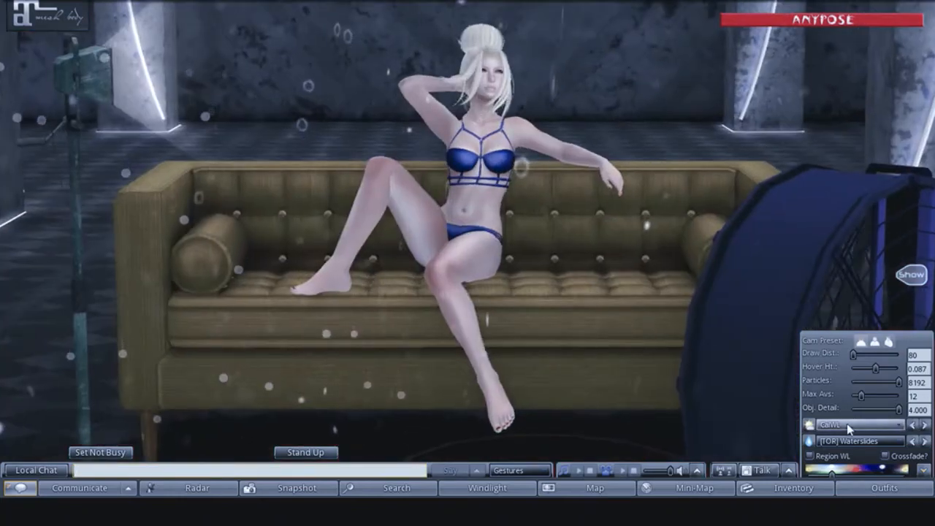
click(849, 426)
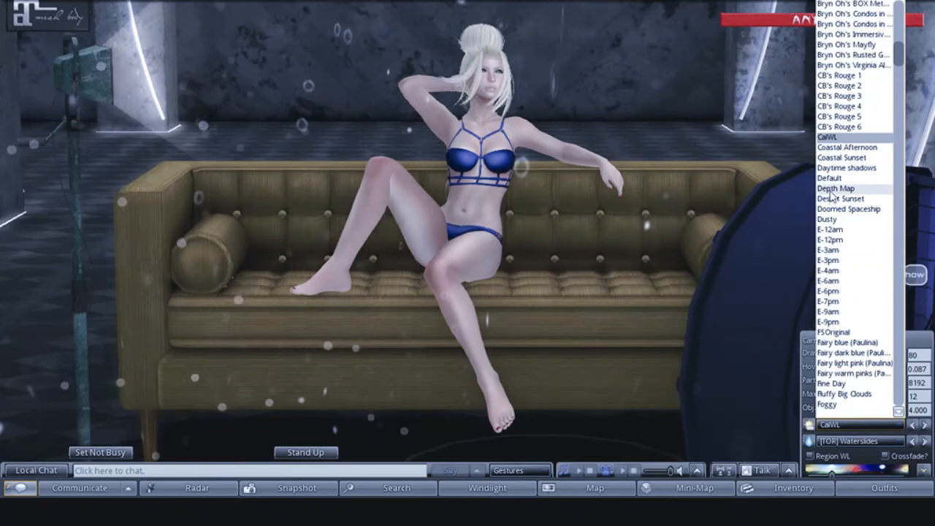
click(835, 188)
scroll(327, 287, down, 2)
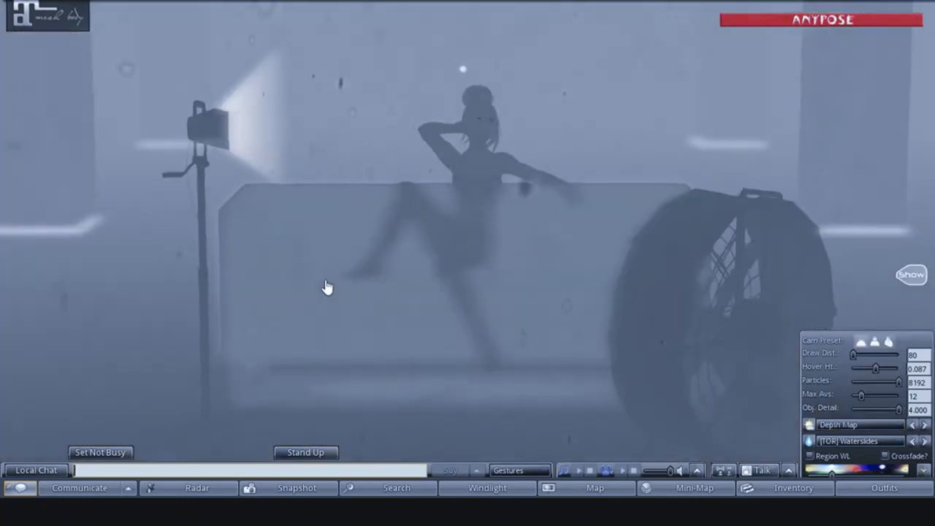
scroll(326, 287, up, 2)
scroll(326, 287, down, 1)
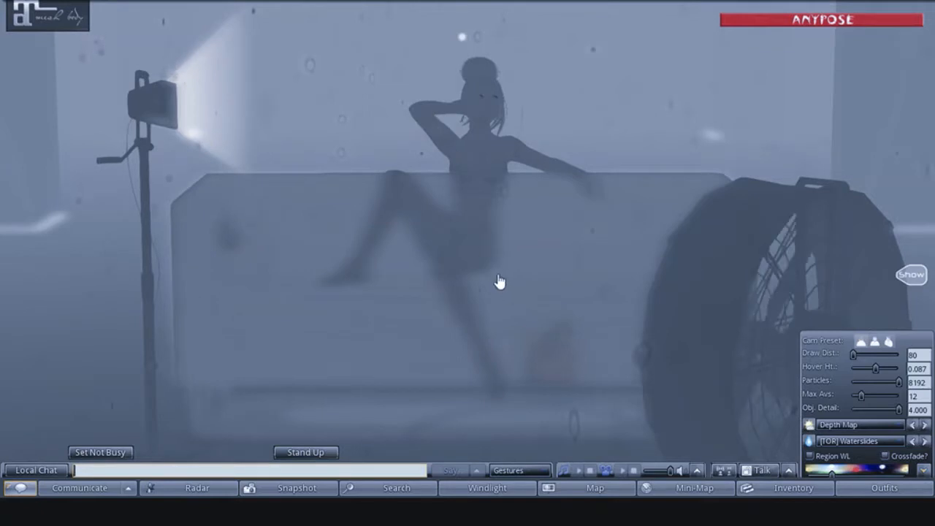
scroll(500, 282, up, 1)
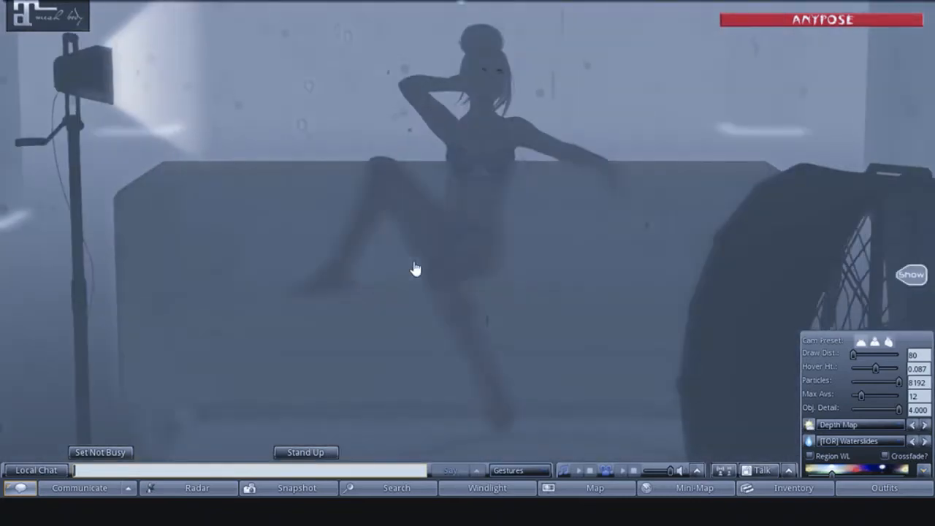
click(871, 422)
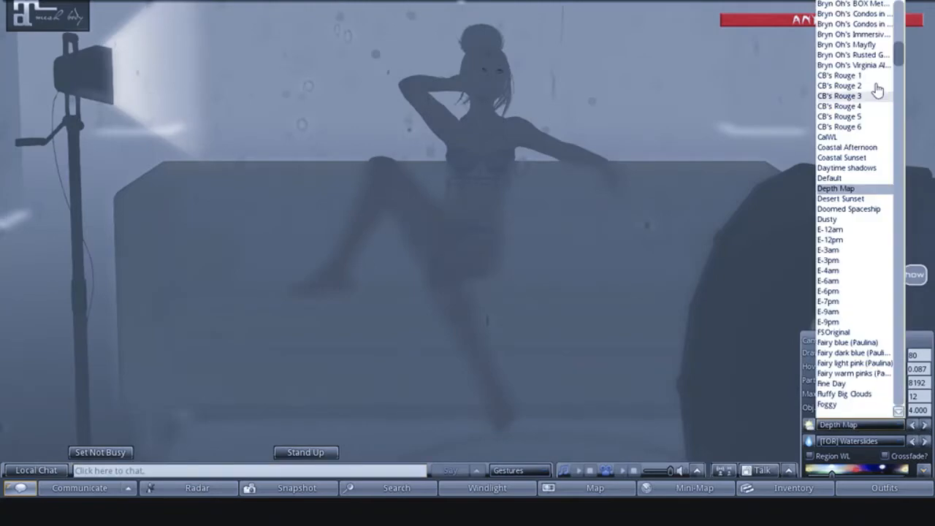
click(827, 137)
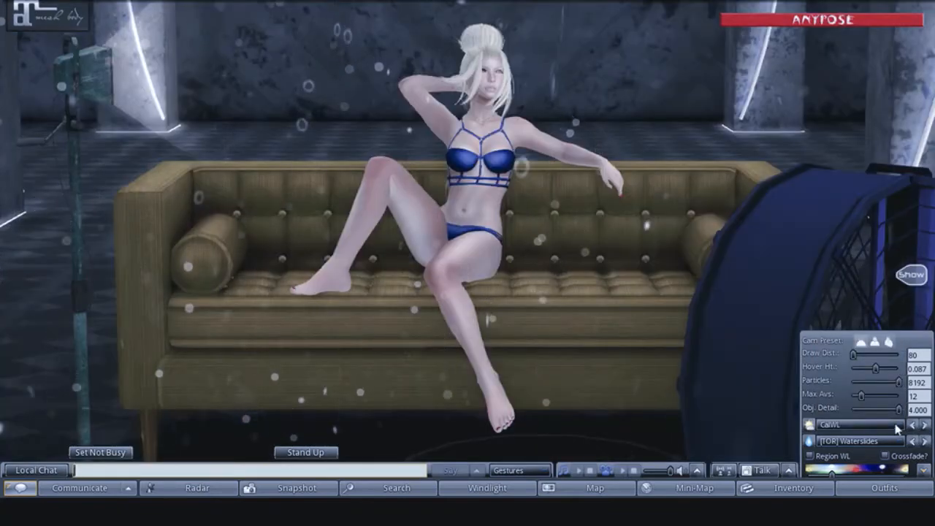
- Set the WindLight sky to Nam's Optimal Skin 1 and hide the quick preferences
click(869, 425)
scroll(855, 292, down, 10)
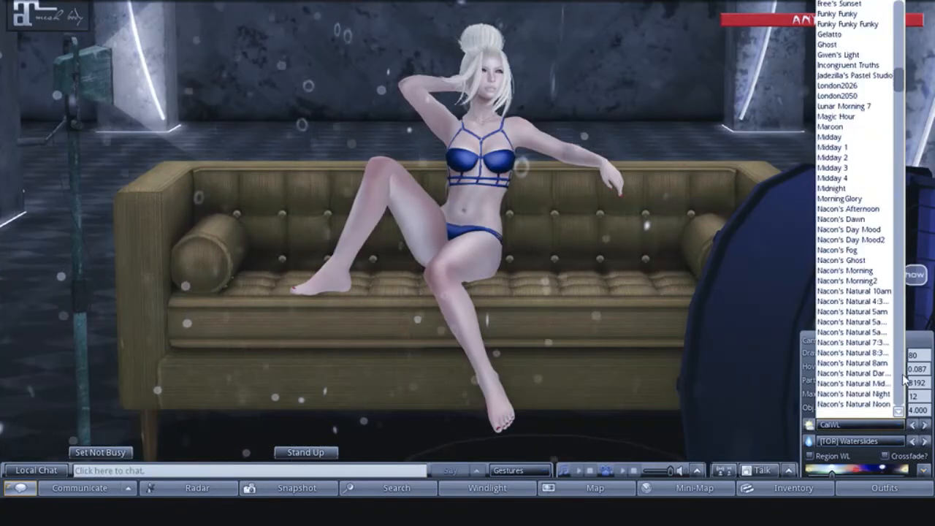
scroll(832, 212, down, 5)
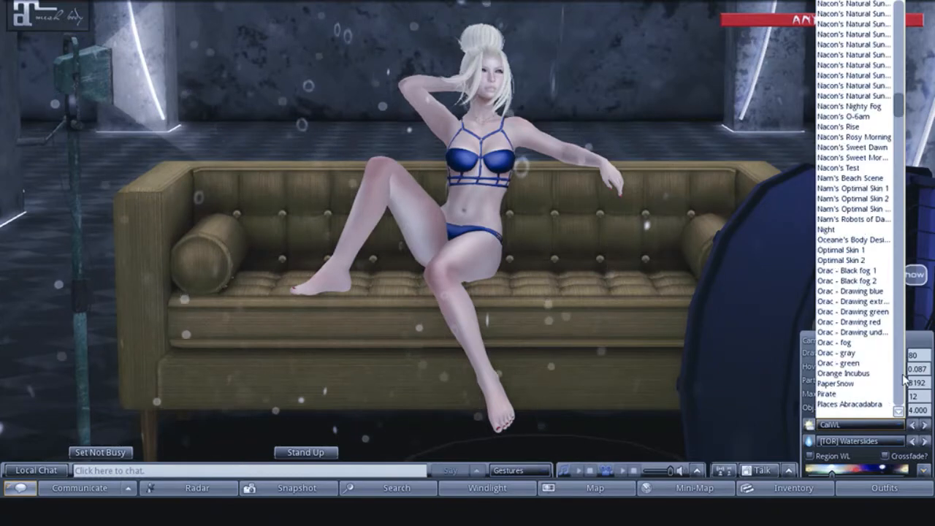
click(839, 188)
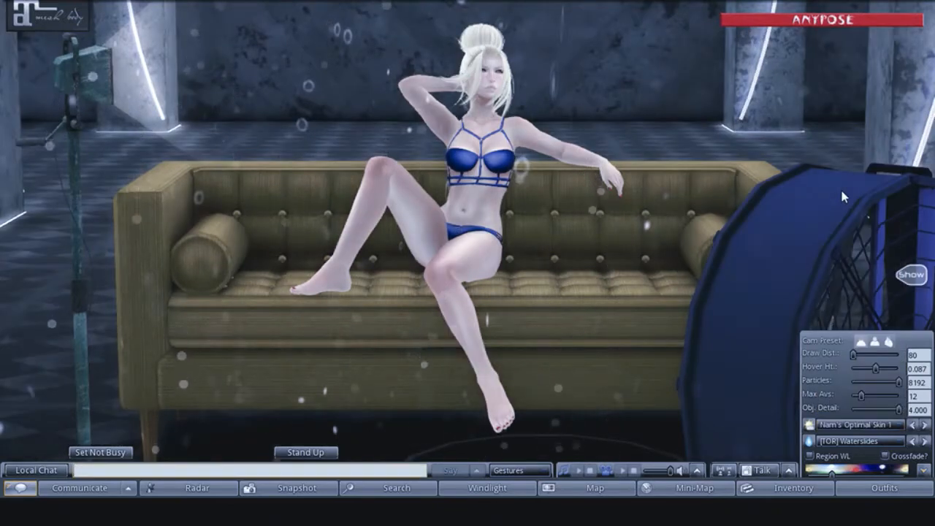
click(924, 474)
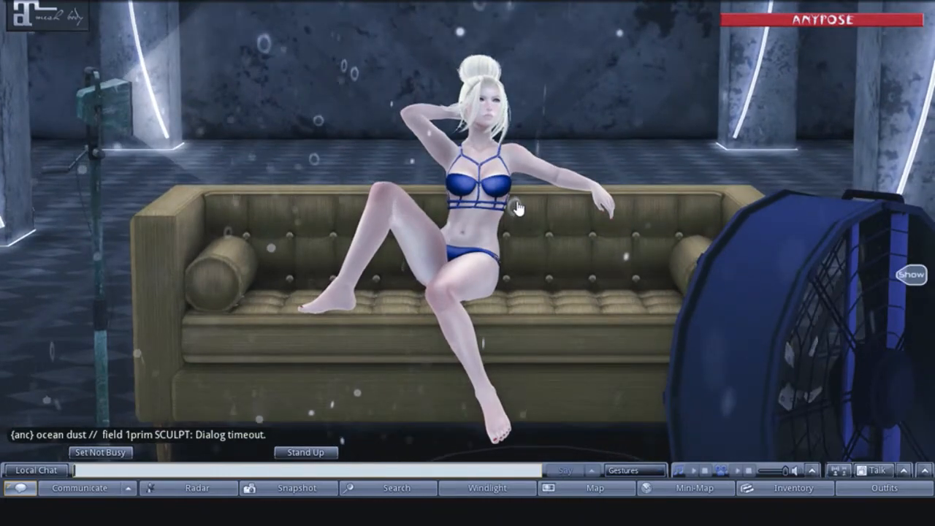
- Frame the avatar with the sofa, lamp and fan, and save a PNG snapshot of the scene to the hard drive
mouse_move(467, 225)
mouse_down()
mouse_move(503, 221)
mouse_move(495, 208)
mouse_move(467, 244)
mouse_up()
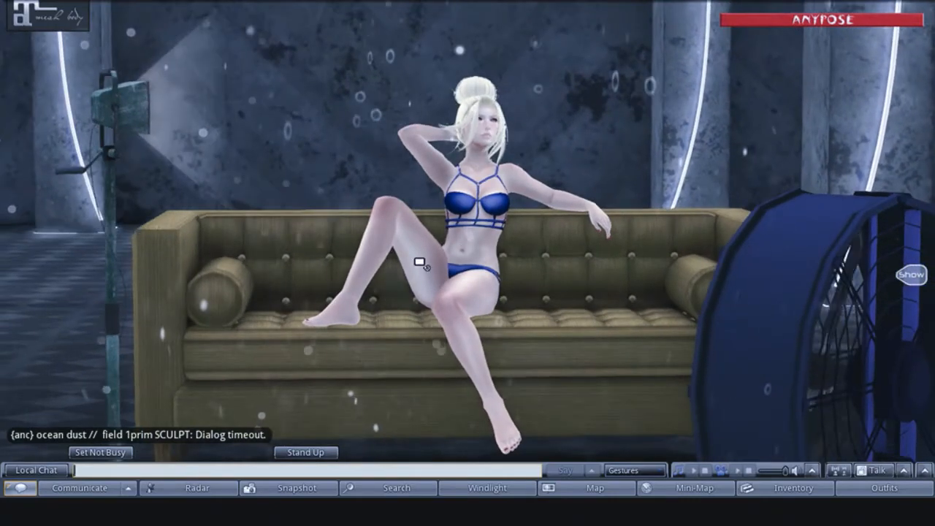
mouse_move(419, 262)
mouse_down()
mouse_move(405, 255)
mouse_move(406, 265)
mouse_move(399, 253)
mouse_move(402, 271)
mouse_move(403, 260)
mouse_up()
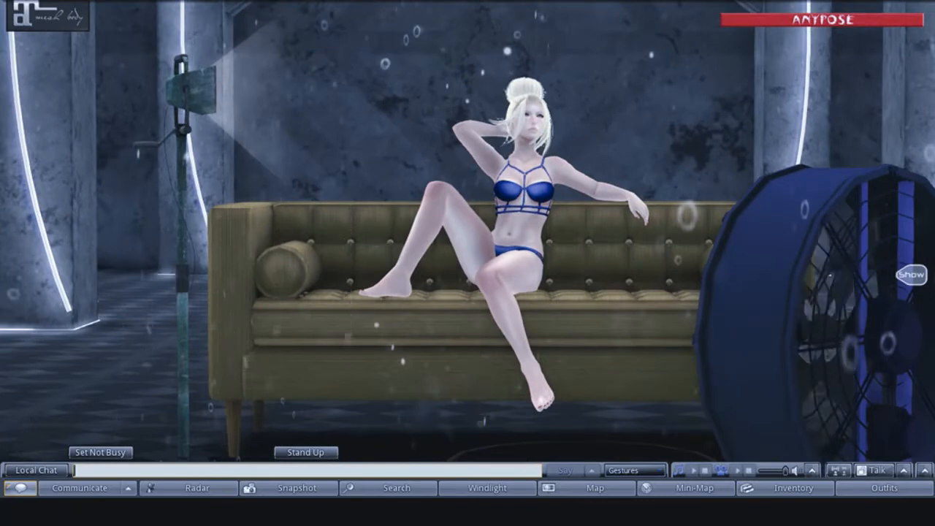
drag(402, 260, 408, 257)
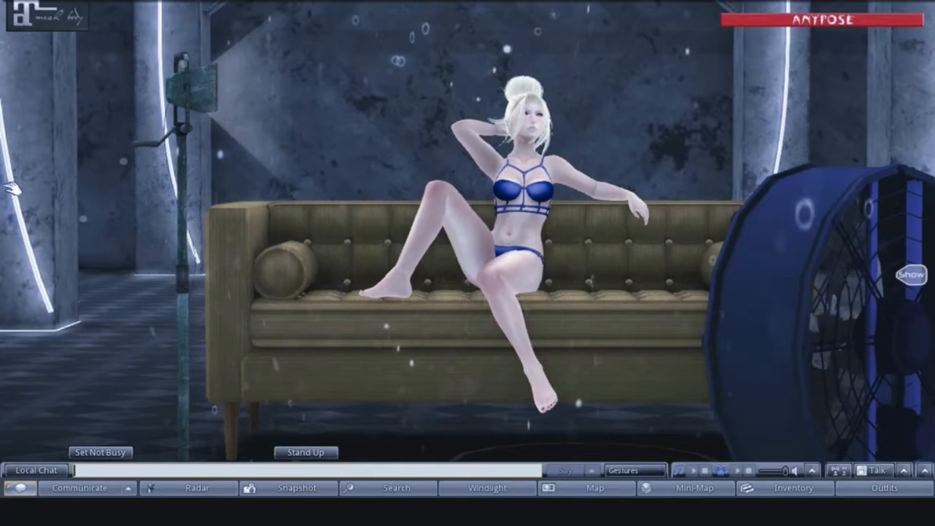
key(ctrl+shift+s)
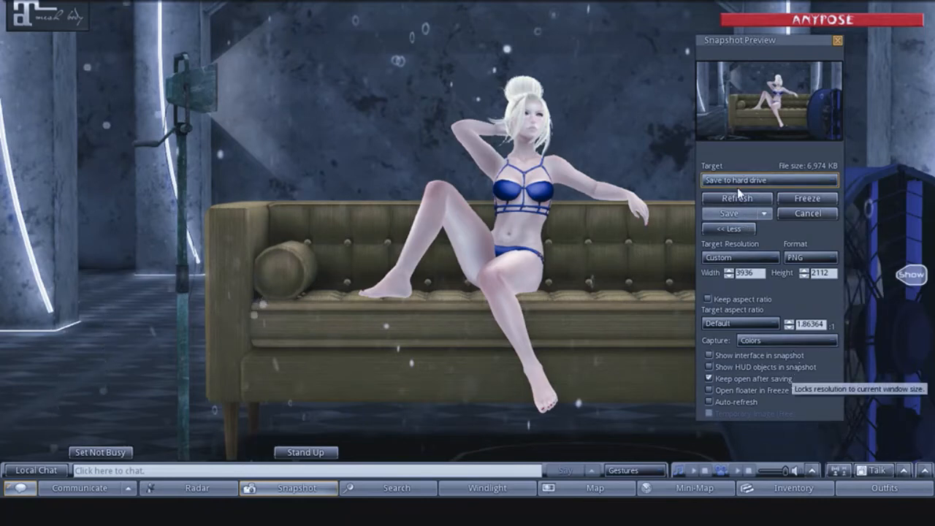
drag(751, 46, 791, 68)
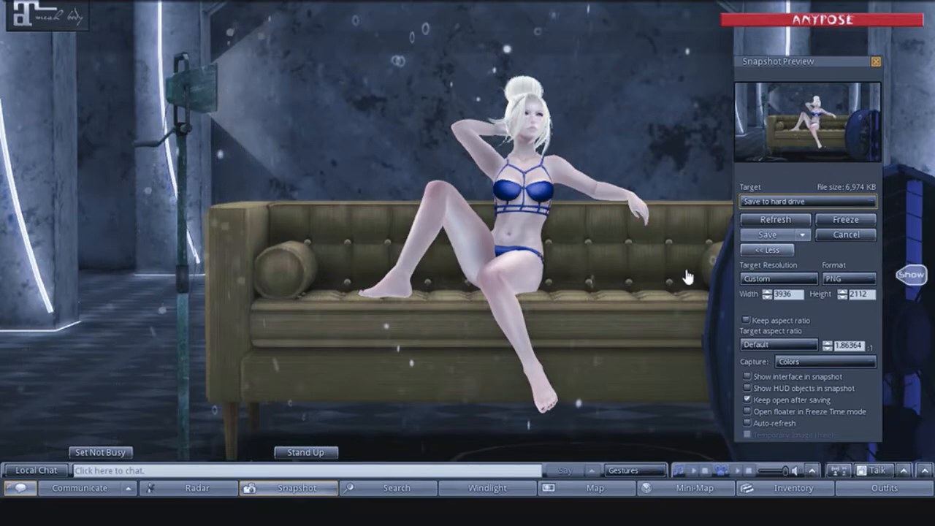
click(760, 235)
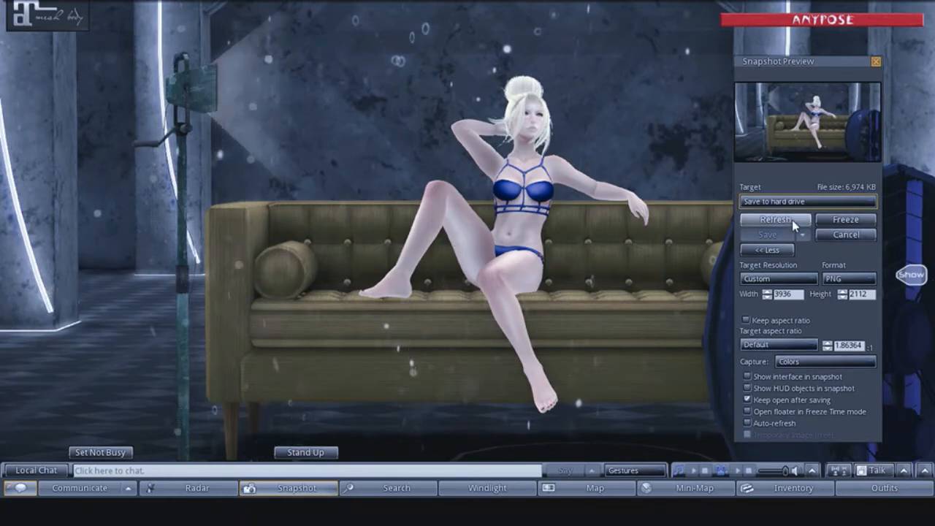
- Switch the WindLight sky to Gwen's Light, and save a refreshed snapshot of the same framing to the hard drive
click(926, 473)
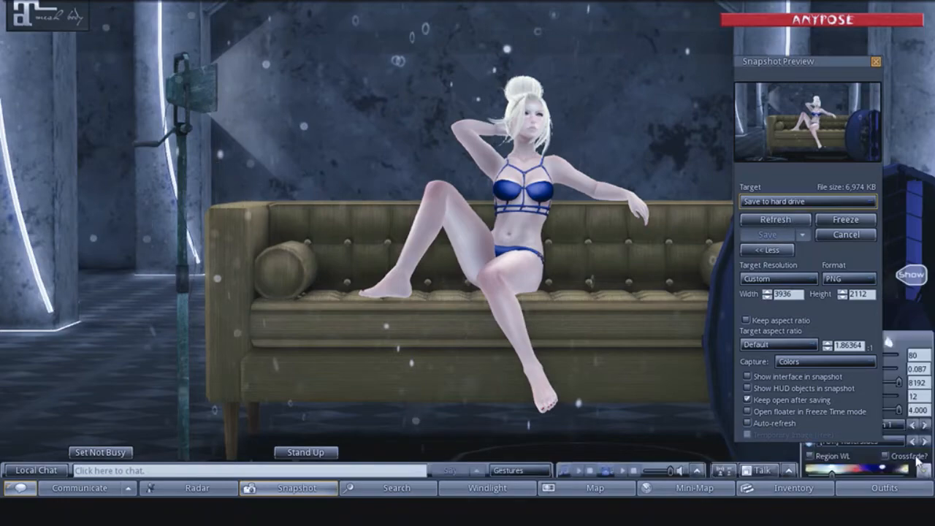
mouse_move(835, 64)
mouse_down()
mouse_move(411, 76)
mouse_move(84, 63)
mouse_up()
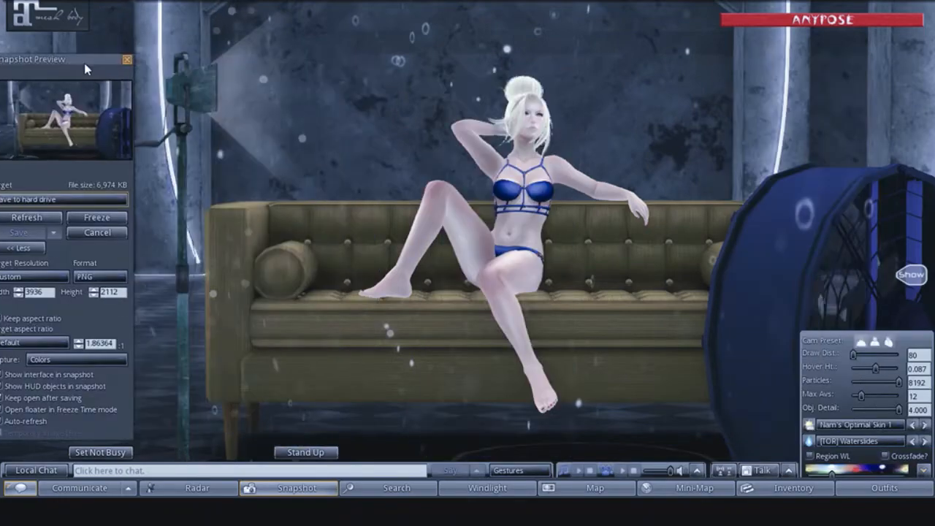
click(868, 424)
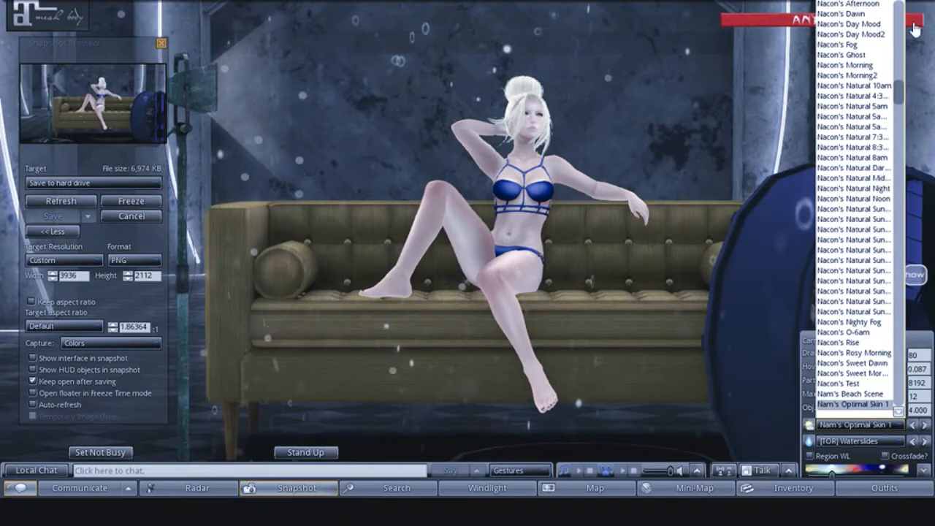
drag(898, 90, 905, 70)
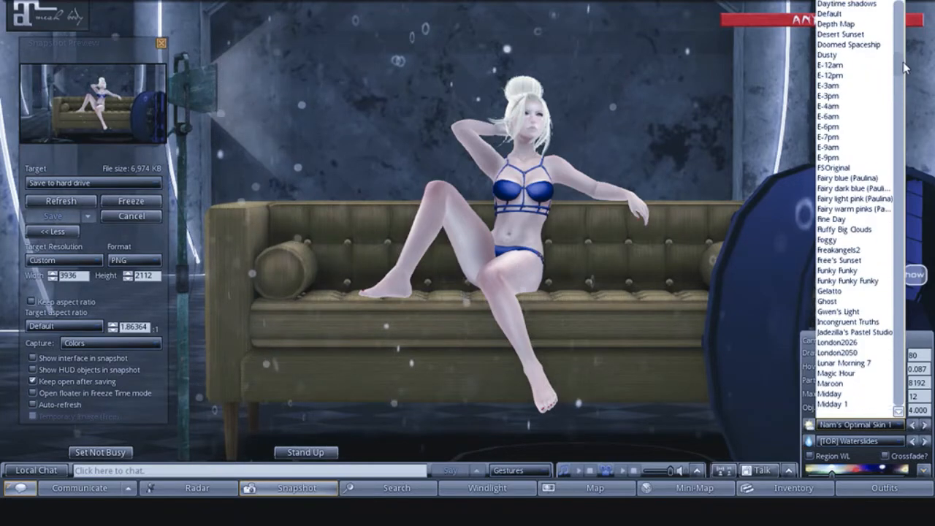
scroll(817, 327, up, 3)
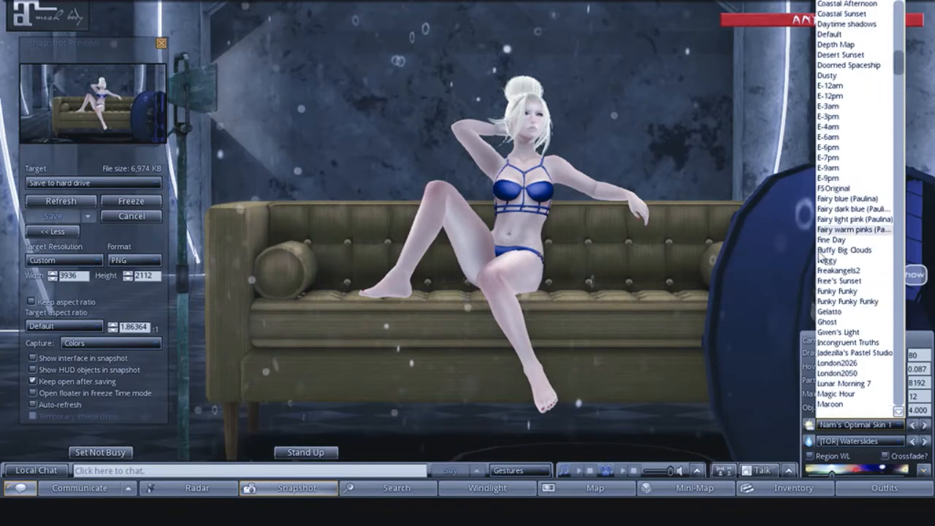
click(833, 333)
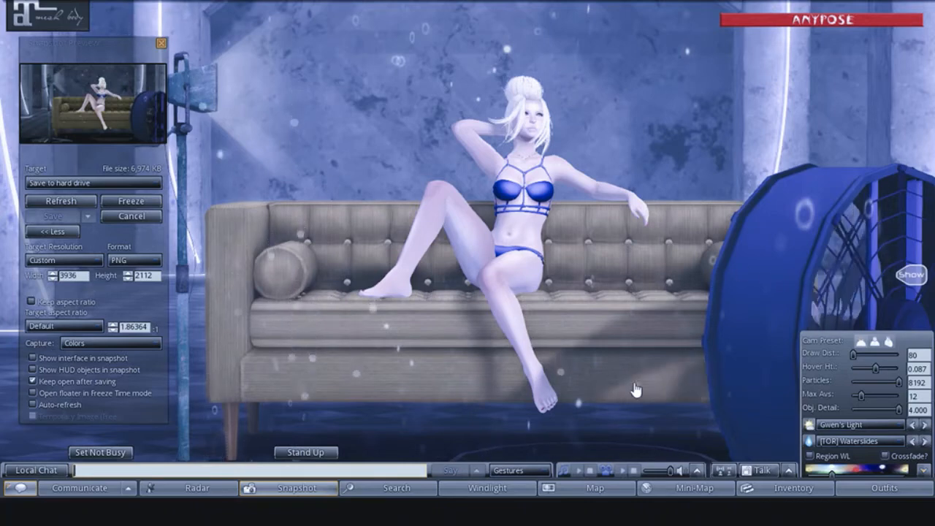
click(57, 203)
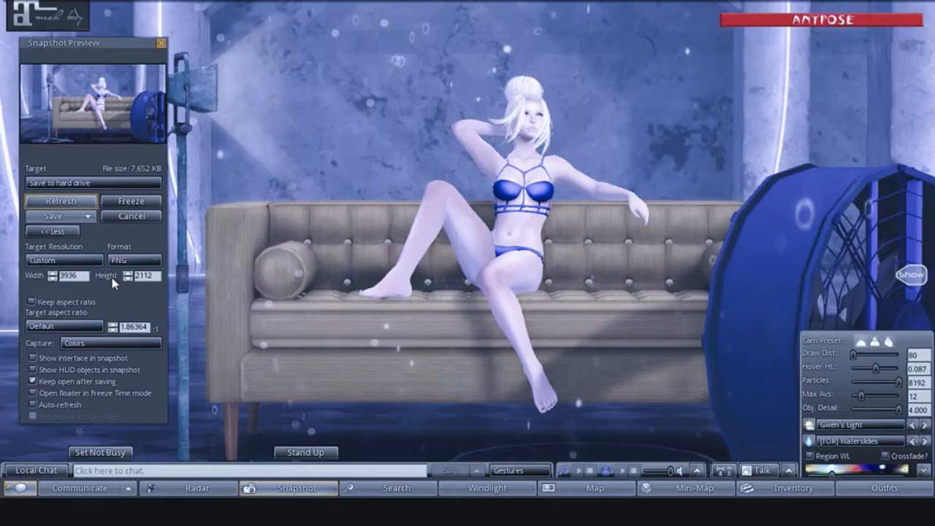
click(57, 218)
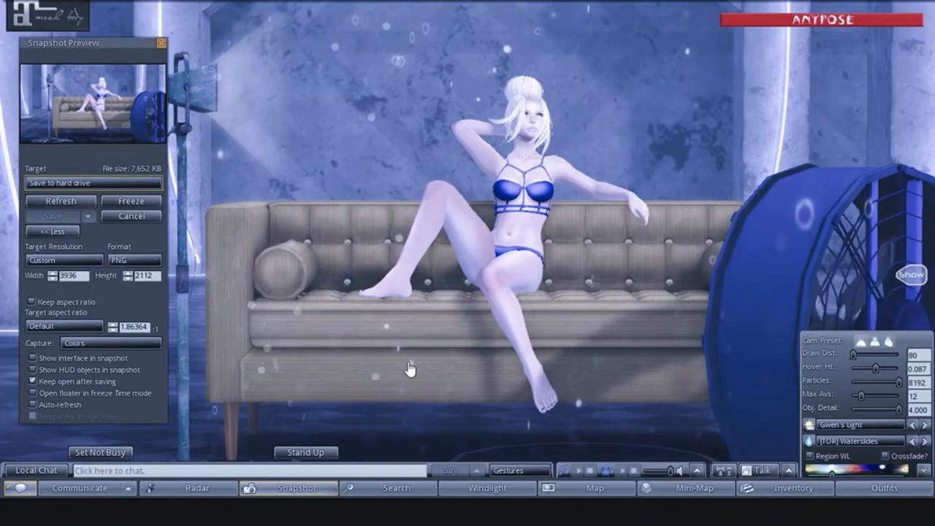
- Try the Fairy blue, Fairy dark blue and Fairy light pink skies, ending on Fairy warm pinks
click(880, 423)
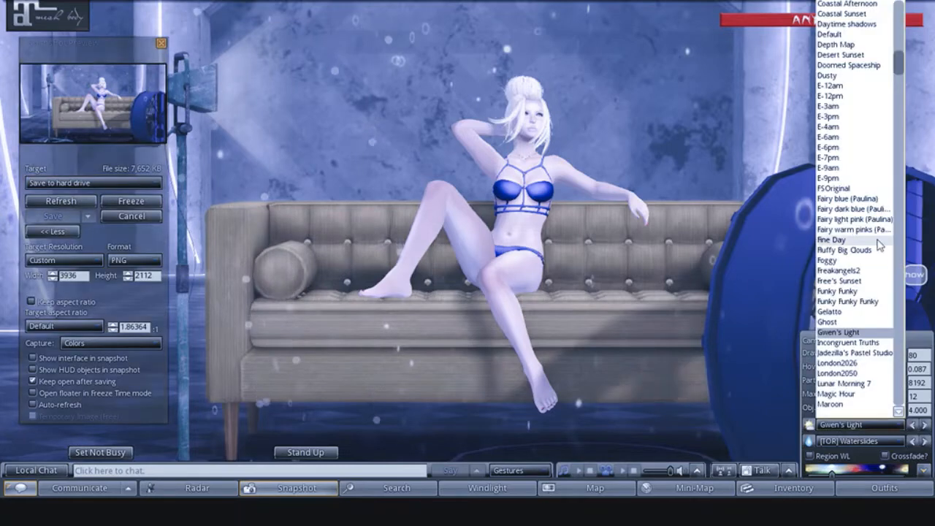
click(843, 200)
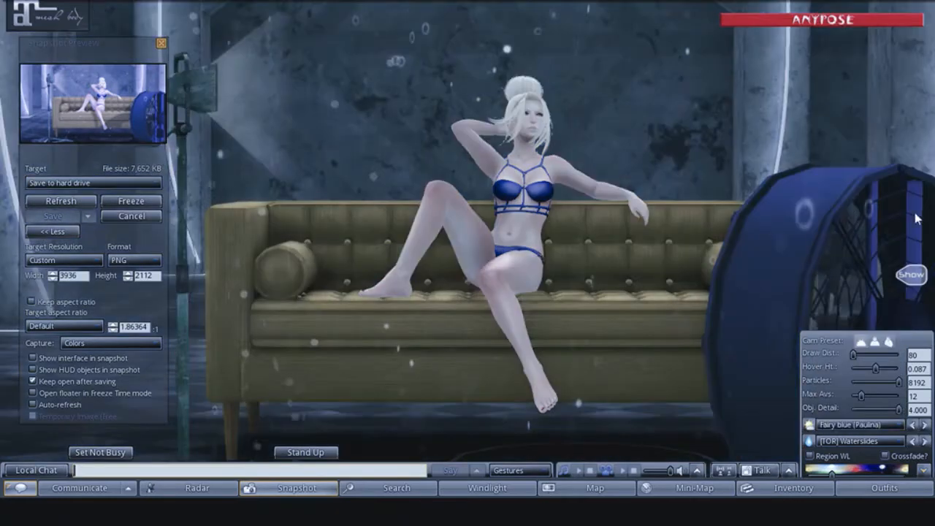
click(924, 425)
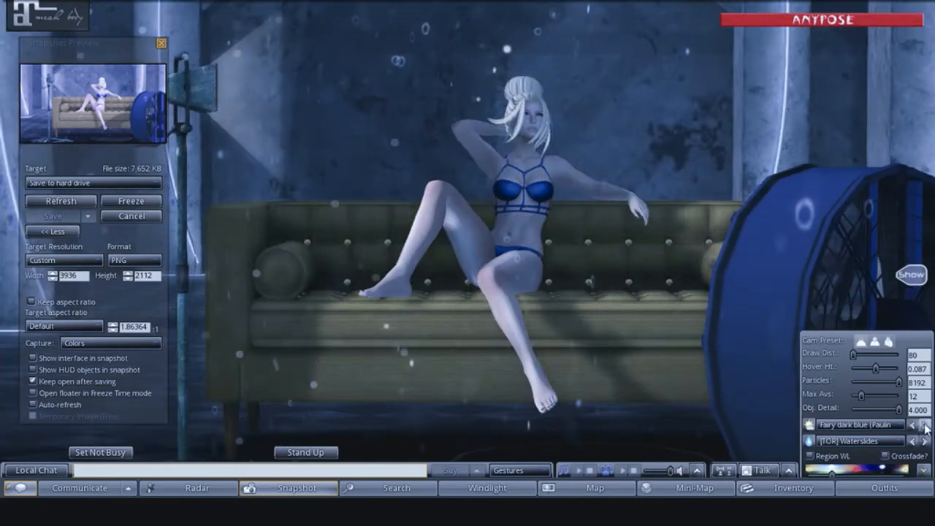
click(925, 425)
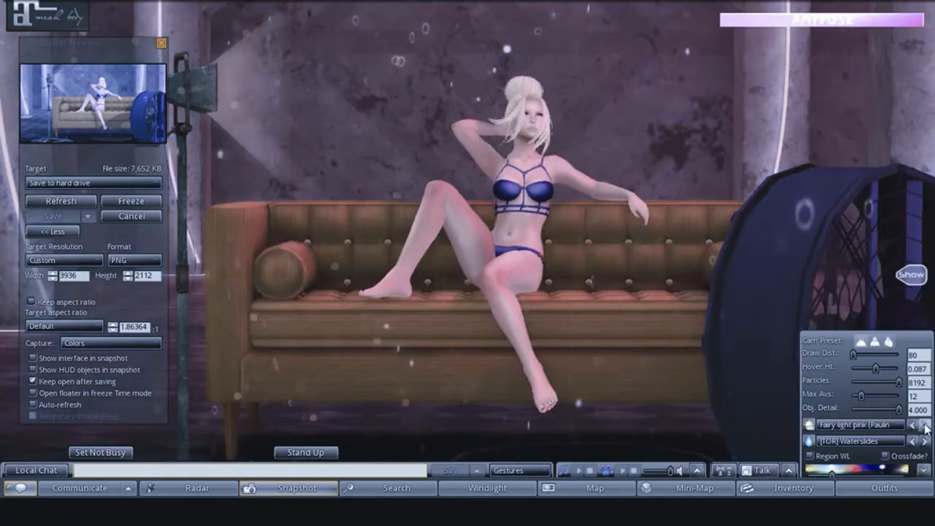
click(925, 425)
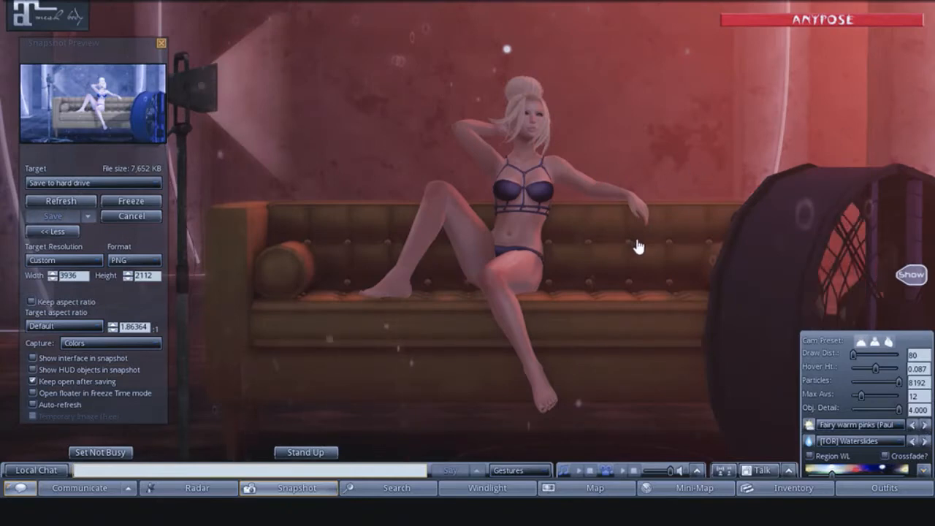
- Set the WindLight sky to the first [TOR] BIG SUN preset, Aww
click(825, 425)
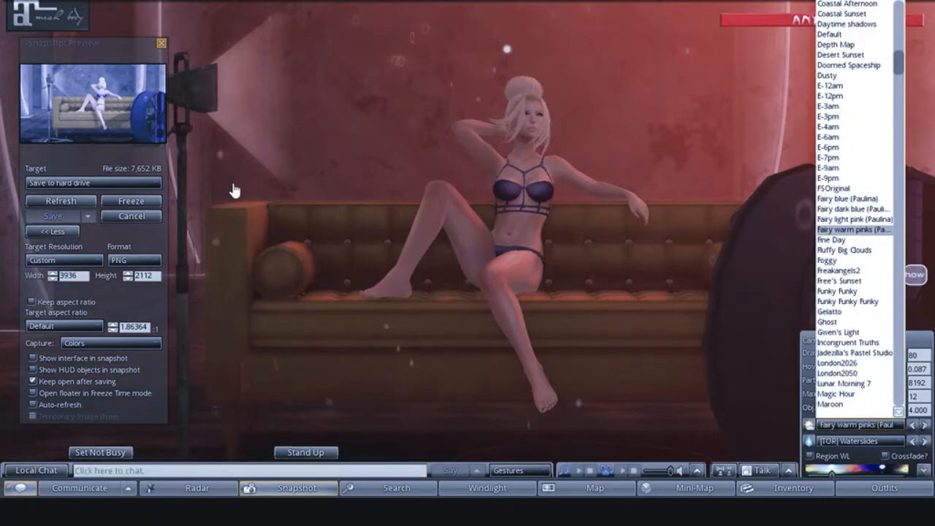
drag(899, 64, 912, 237)
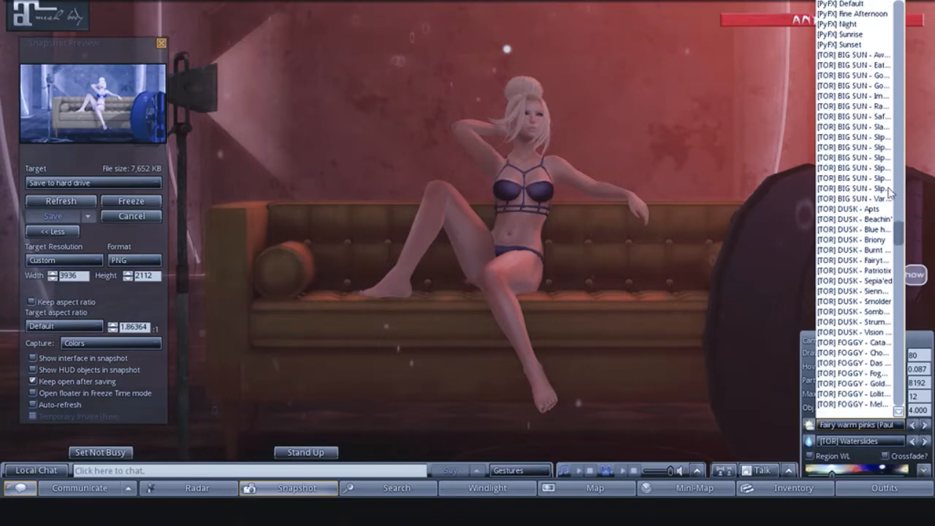
click(851, 55)
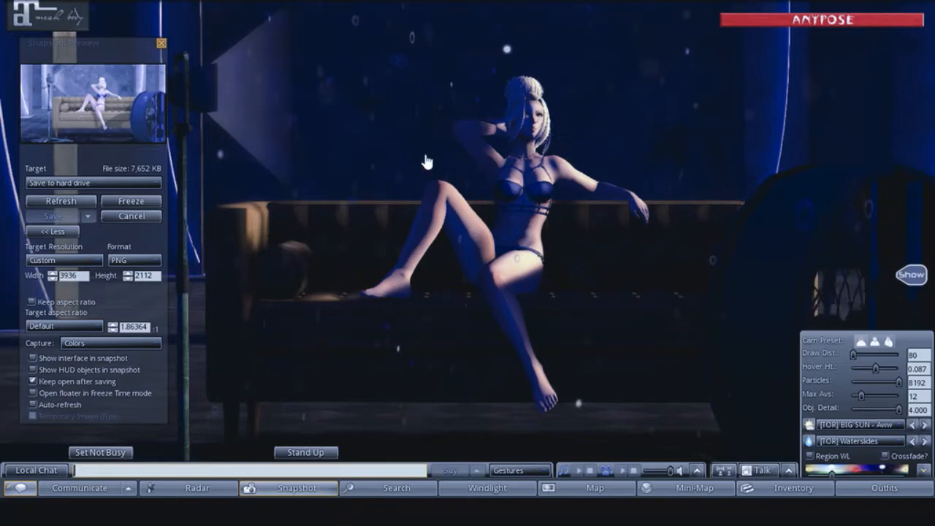
- Step forward through the [TOR] BIG SUN skies, including Impr and Safa, to the warm golden Slips variant
click(925, 425)
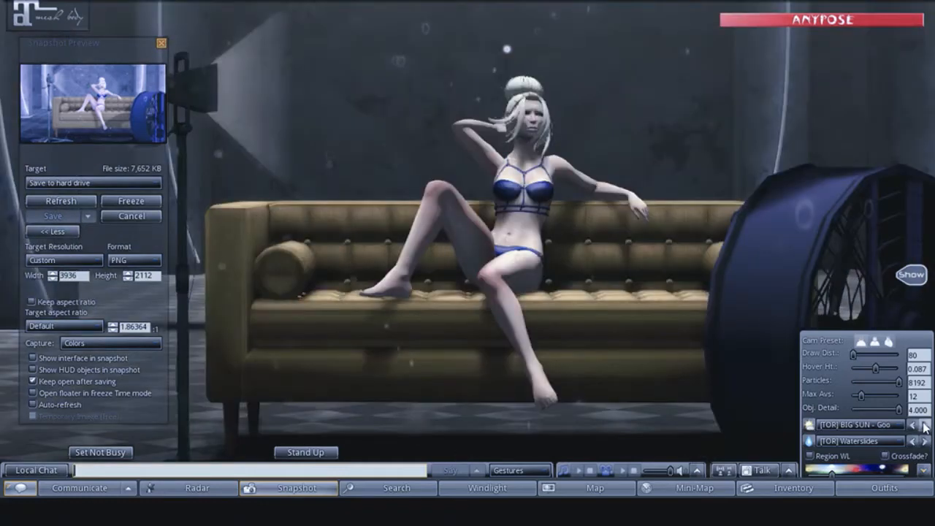
click(925, 426)
click(925, 426)
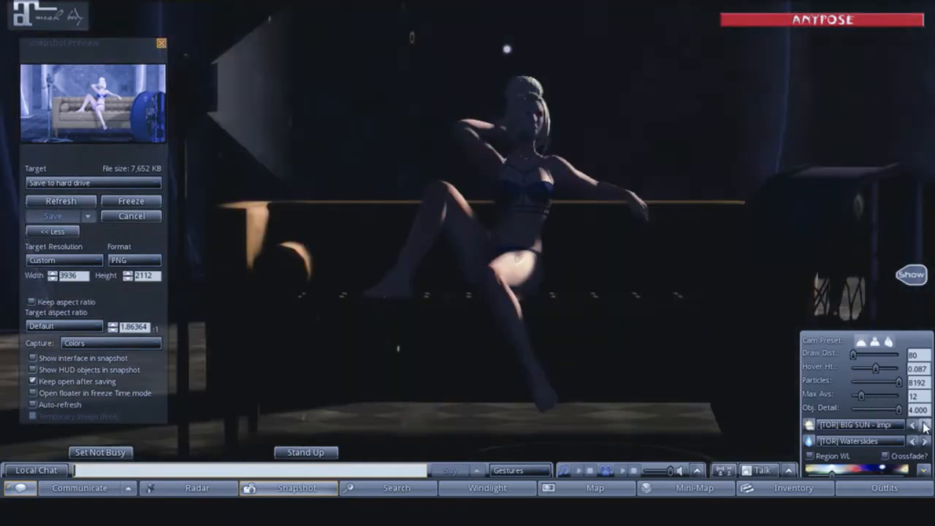
click(925, 427)
click(925, 427)
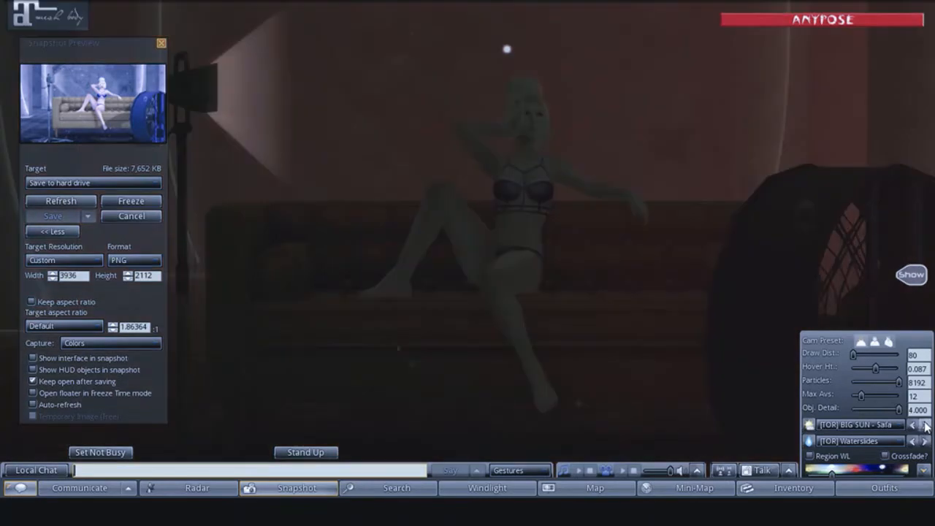
click(925, 427)
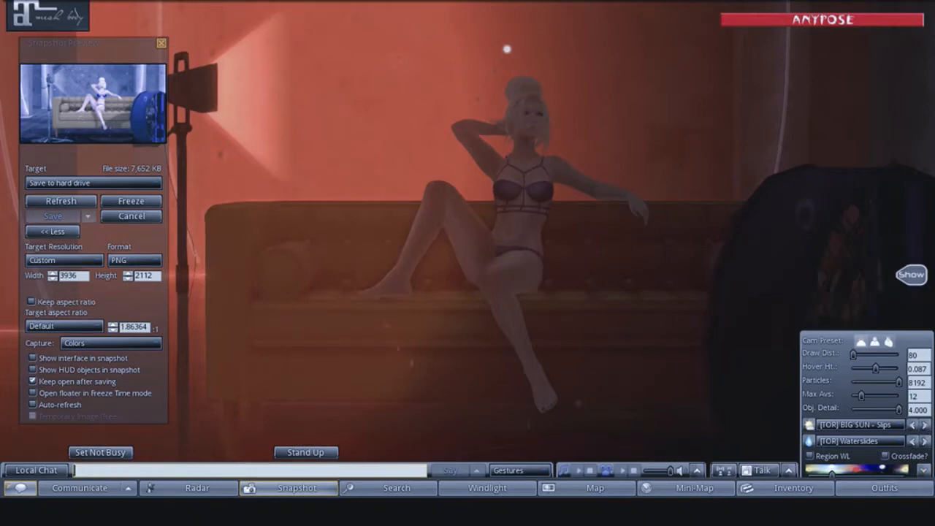
click(925, 425)
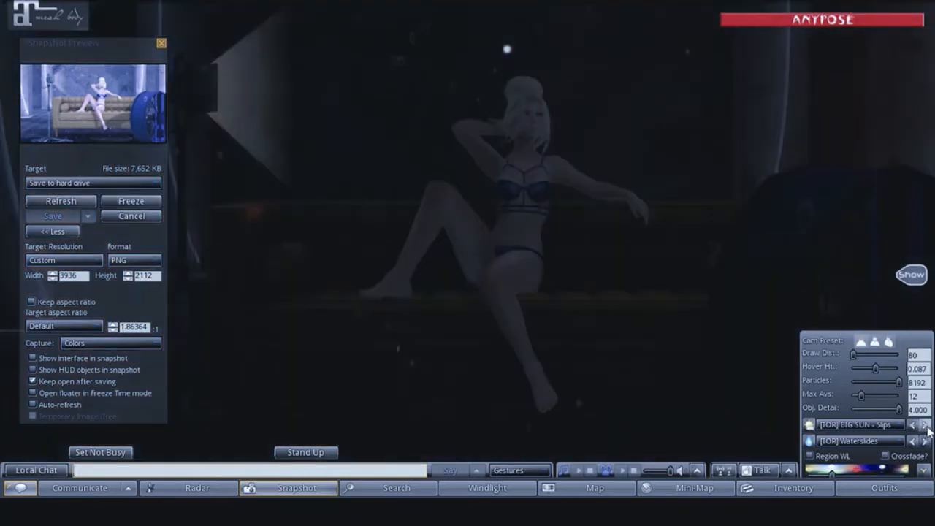
click(925, 425)
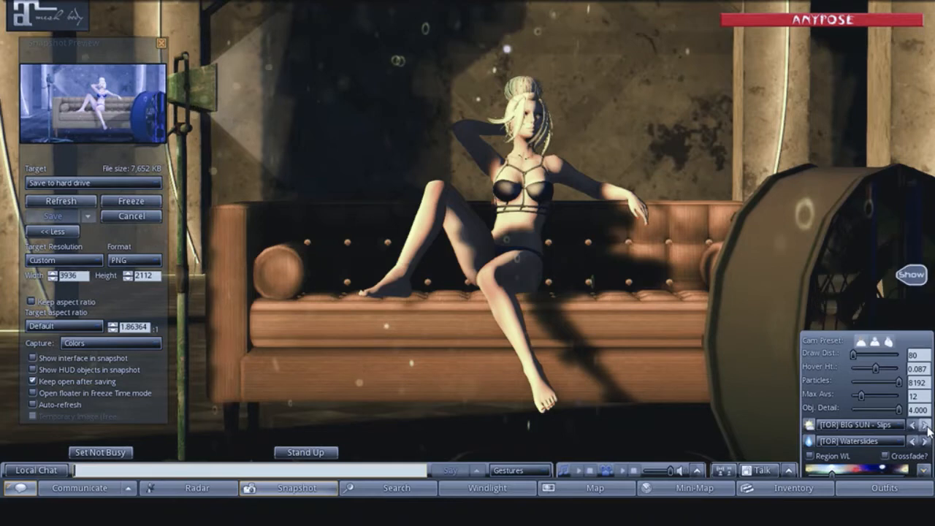
- Switch to the purple-lit [TOR] BIG SUN - Slips variant and save a refreshed snapshot to the hard drive, dismissing the group notice
click(926, 426)
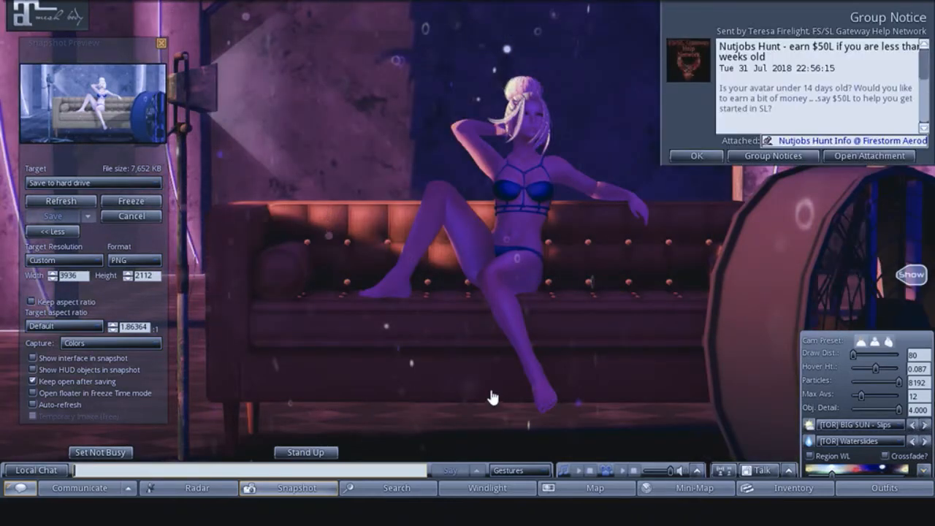
click(696, 155)
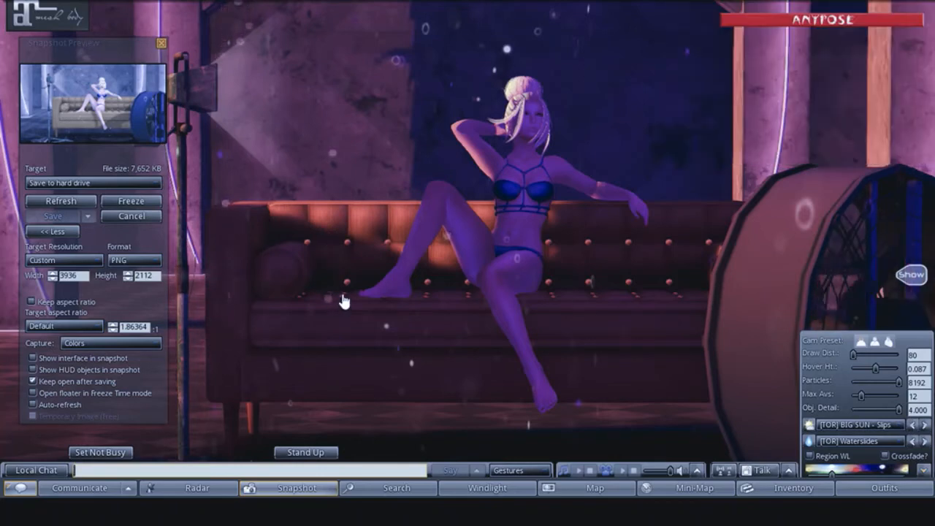
click(59, 203)
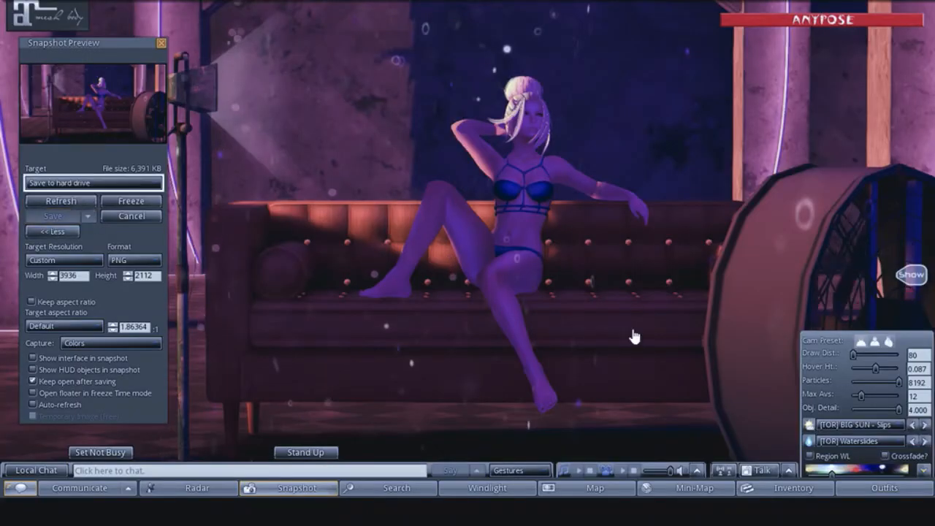
- Switch the WindLight sky to [TOR] BIG SUN - Vari and save a refreshed snapshot to the hard drive
click(924, 425)
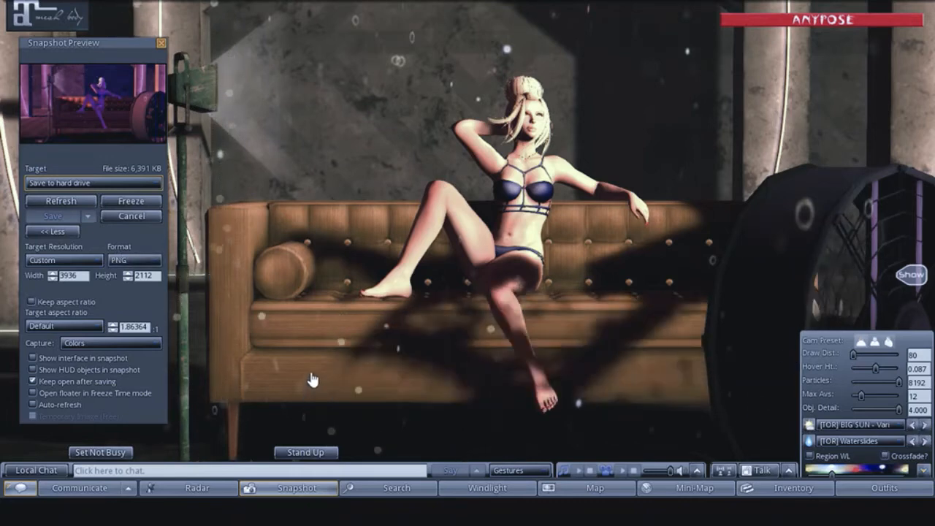
click(46, 200)
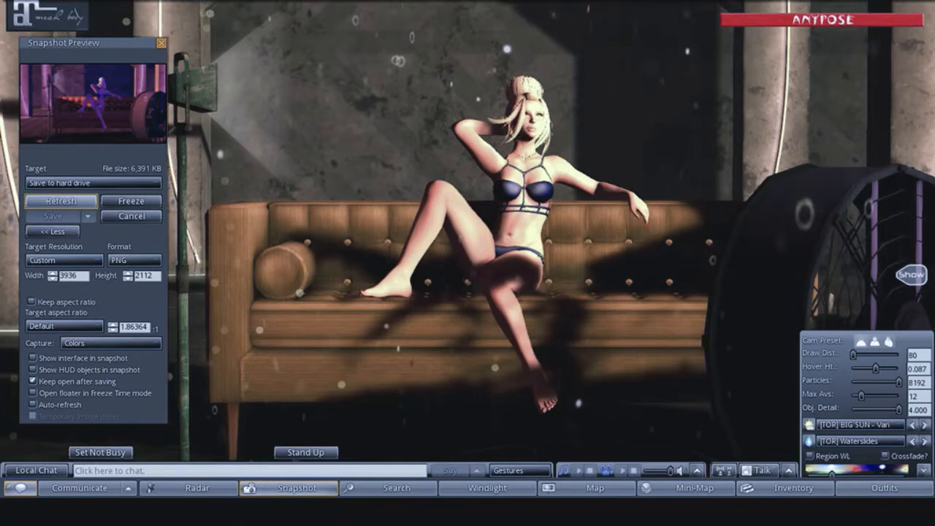
click(46, 200)
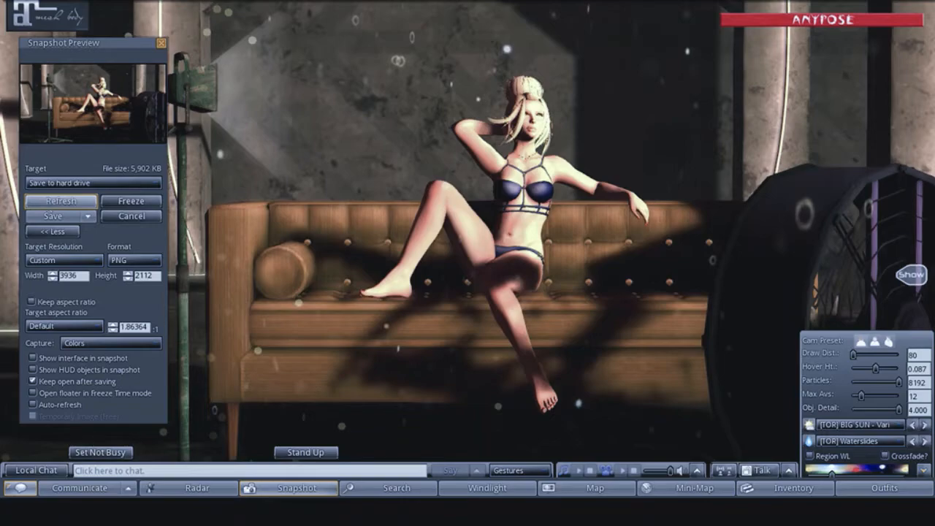
click(49, 202)
click(42, 217)
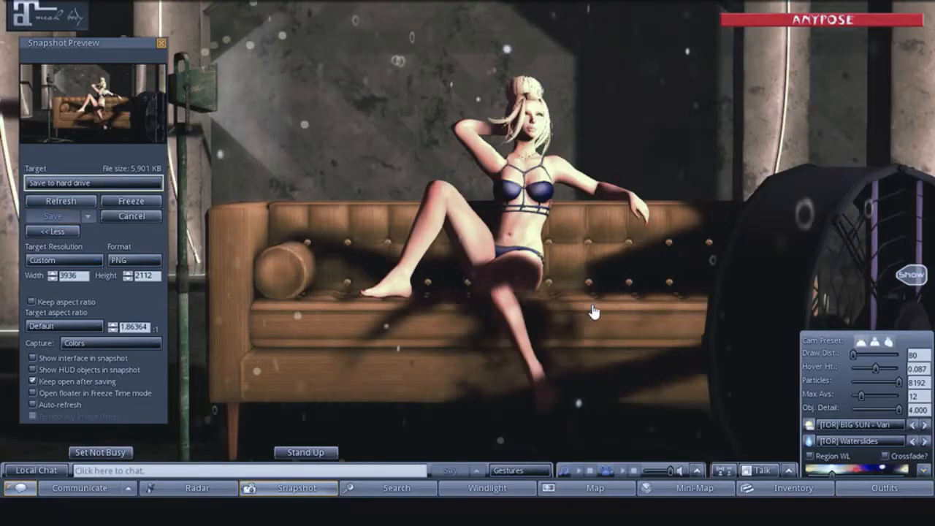
- Try the [TOR] DUSK skies from Apts through Fairytale, returning to the Briony preset
click(925, 424)
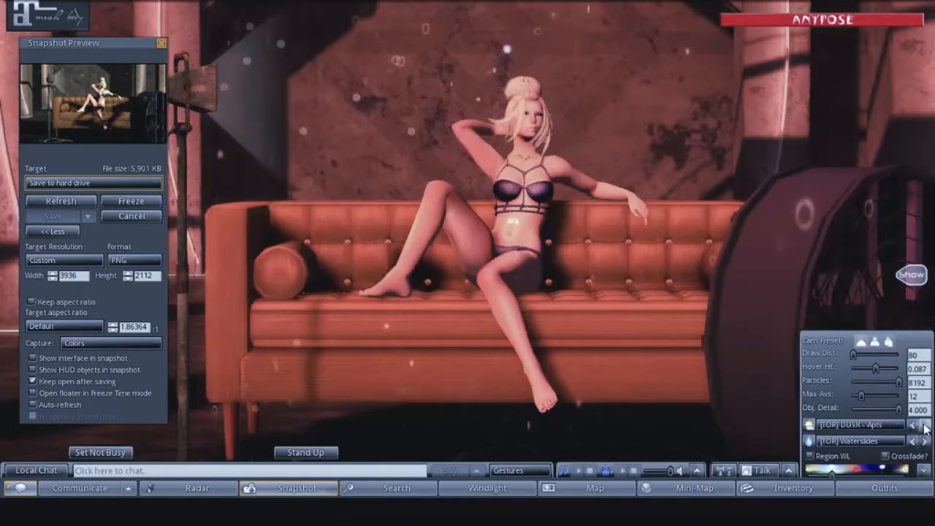
click(924, 425)
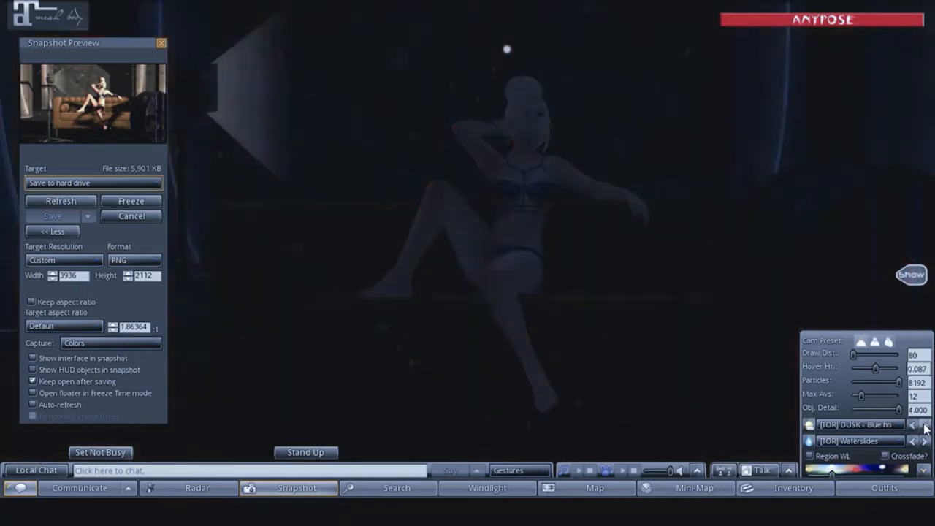
click(925, 425)
click(924, 424)
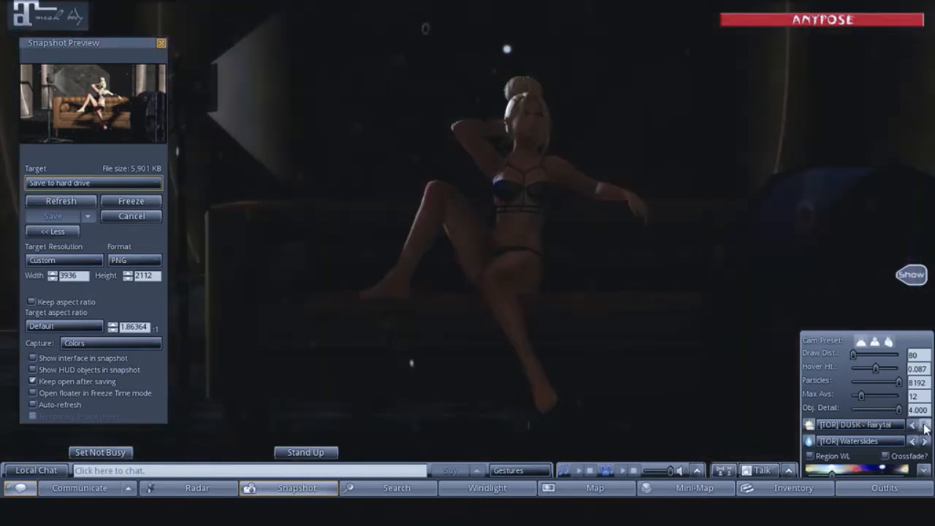
click(925, 426)
click(913, 427)
click(913, 427)
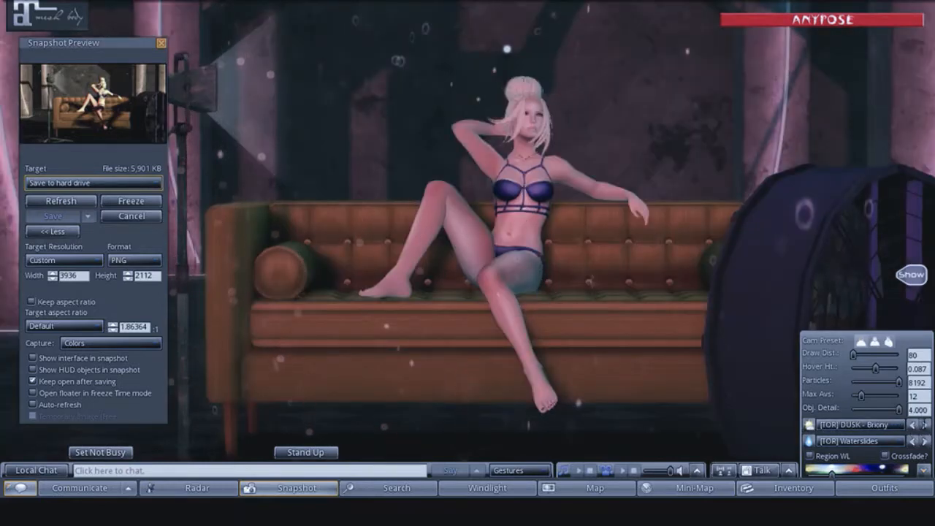
- Try the further [TOR] DUSK skies such as Sepia, Somber and Vision, ending on Strum
click(925, 427)
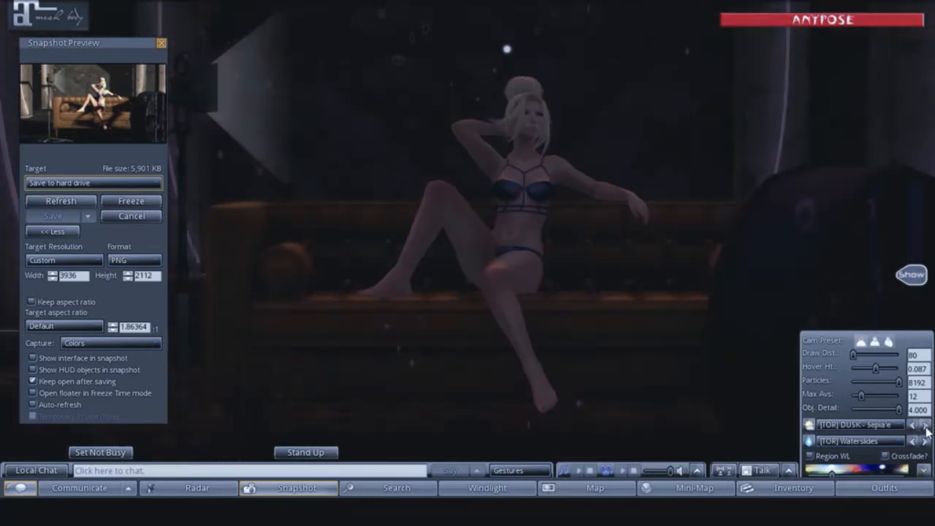
click(925, 426)
click(926, 425)
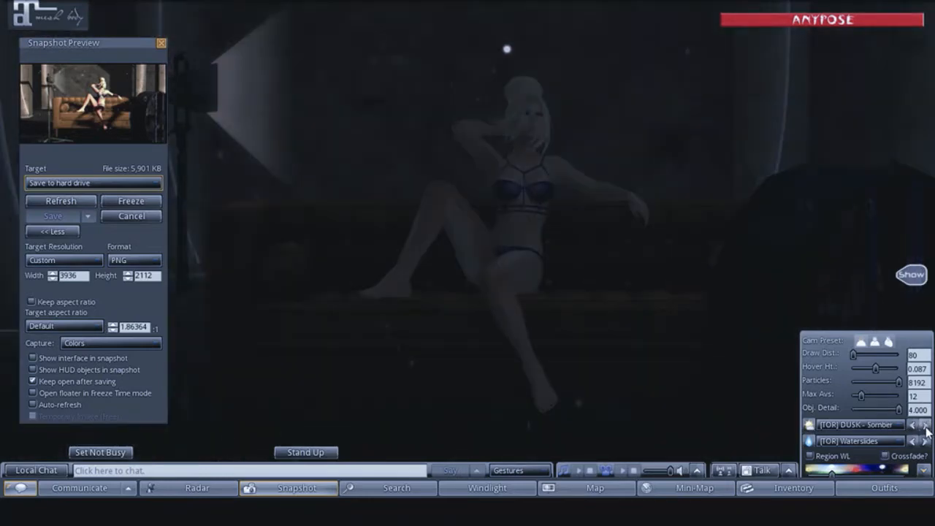
click(925, 426)
click(925, 426)
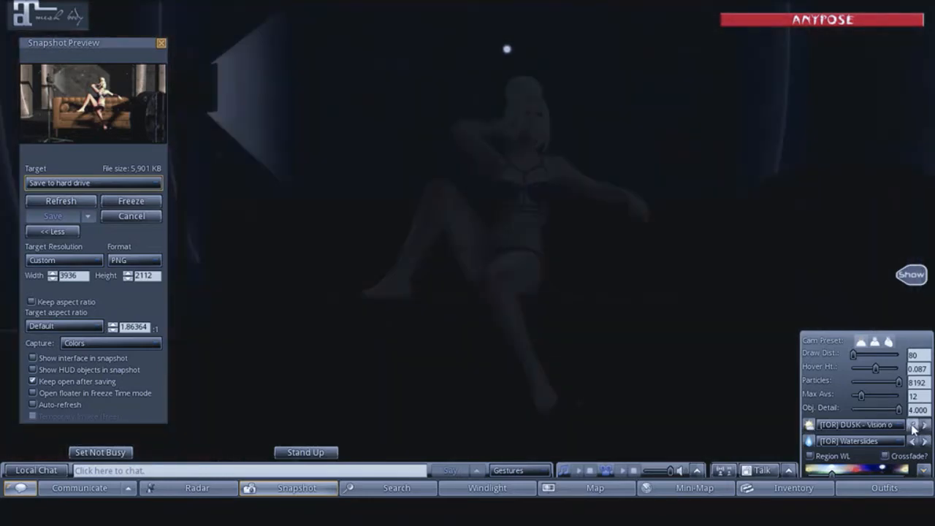
click(912, 426)
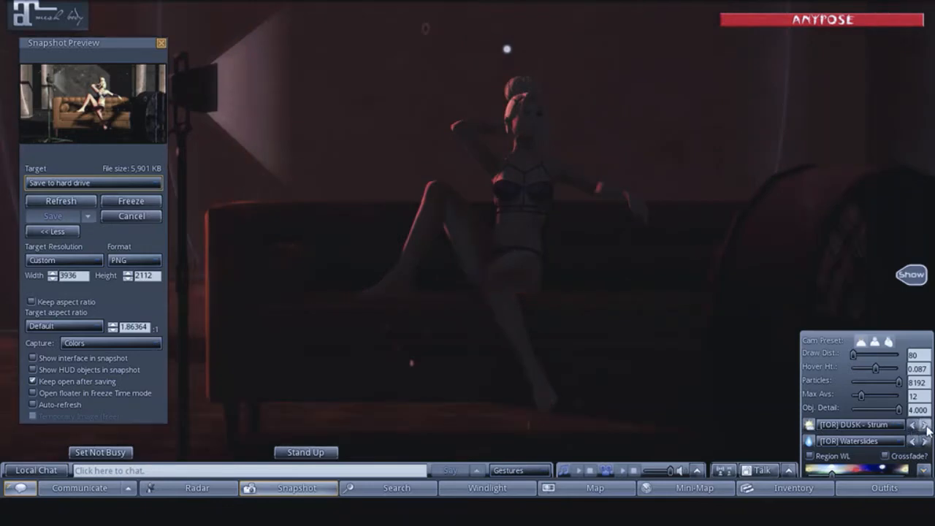
- Step through the [TOR] FOGGY skies to Melon and save a refreshed snapshot to the hard drive
click(925, 426)
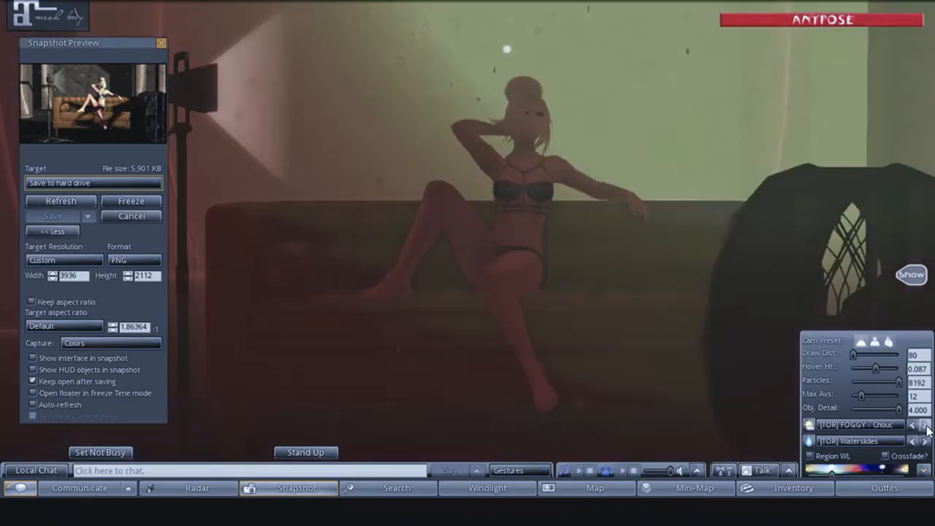
click(925, 426)
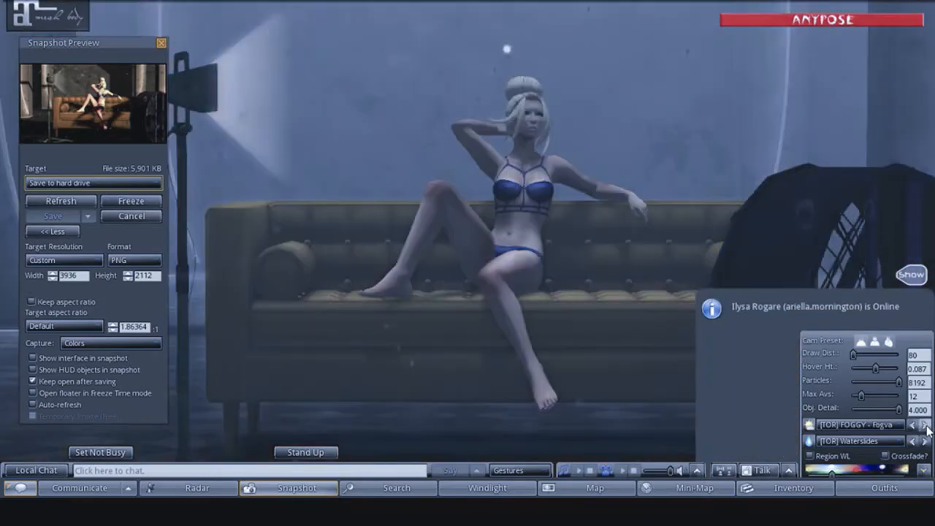
click(925, 427)
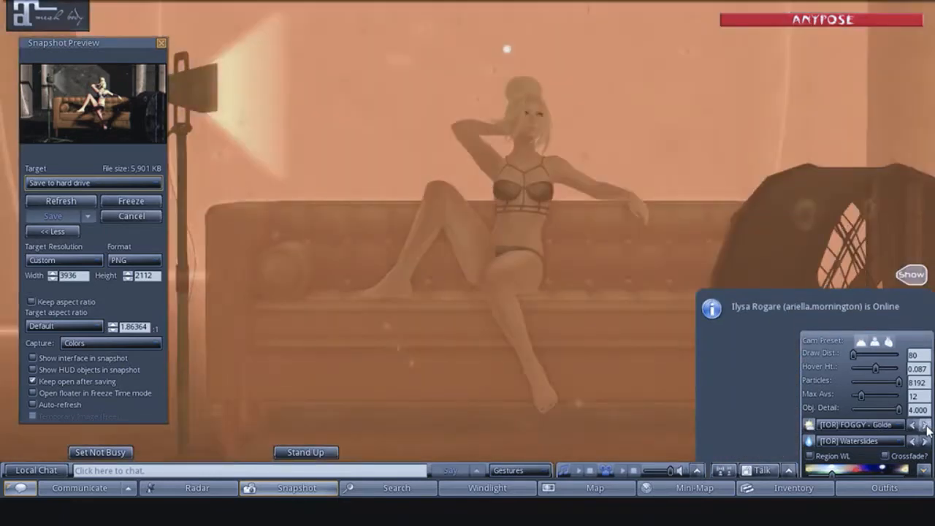
click(925, 426)
click(925, 426)
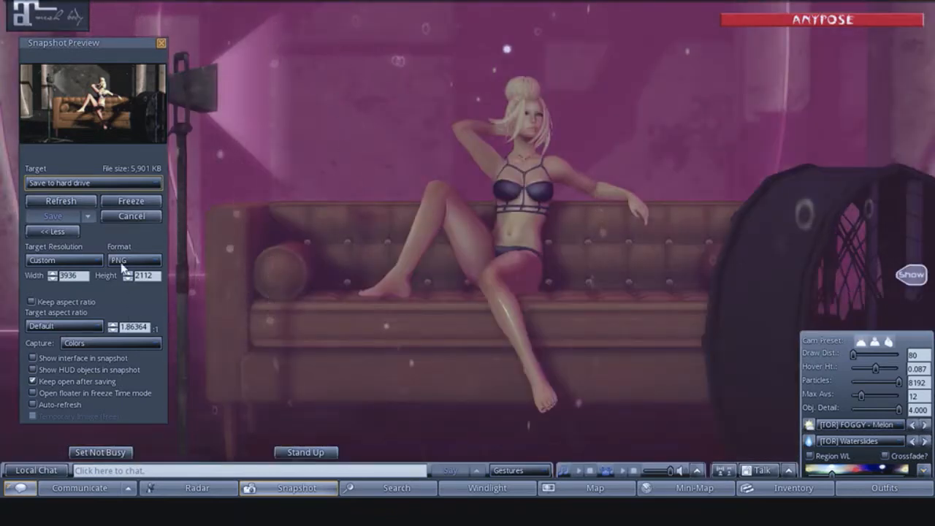
click(61, 202)
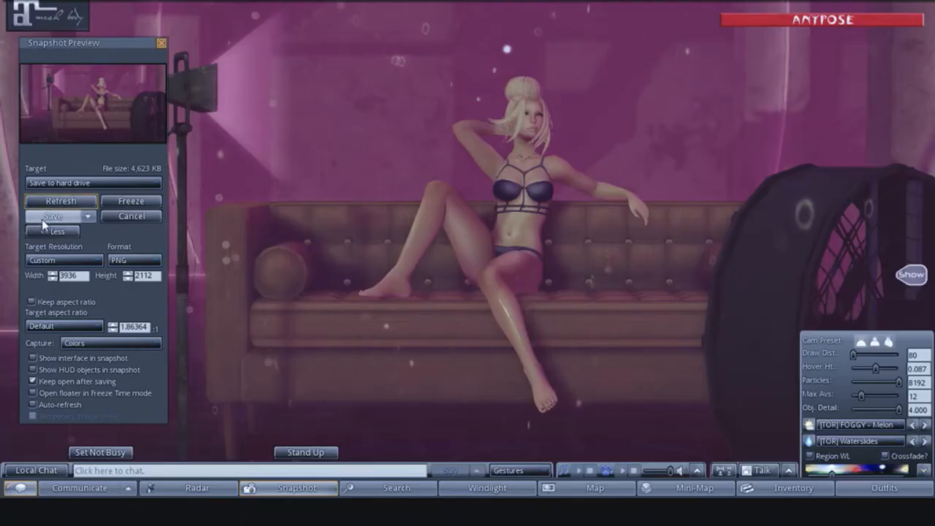
- Switch the WindLight sky to [TOR] FOGGY - Peach and save a refreshed snapshot to the hard drive
click(925, 424)
click(924, 424)
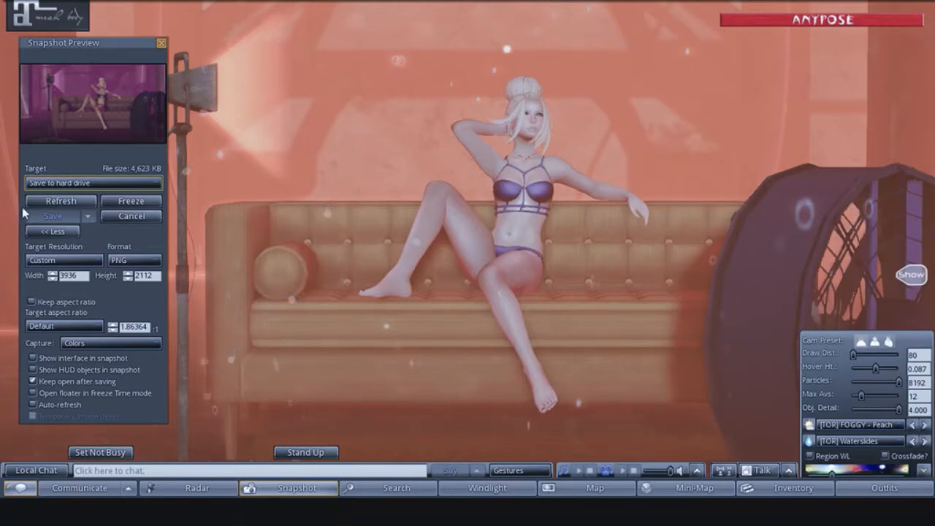
click(49, 208)
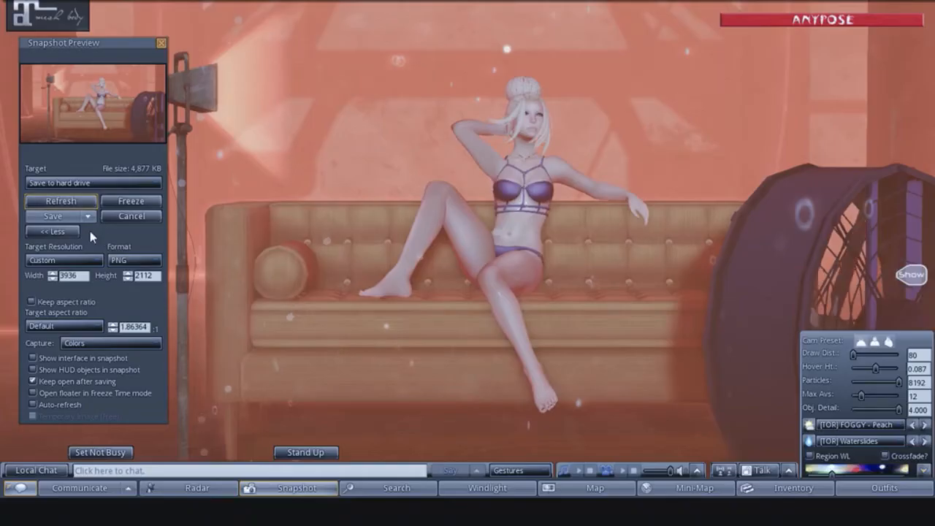
click(36, 218)
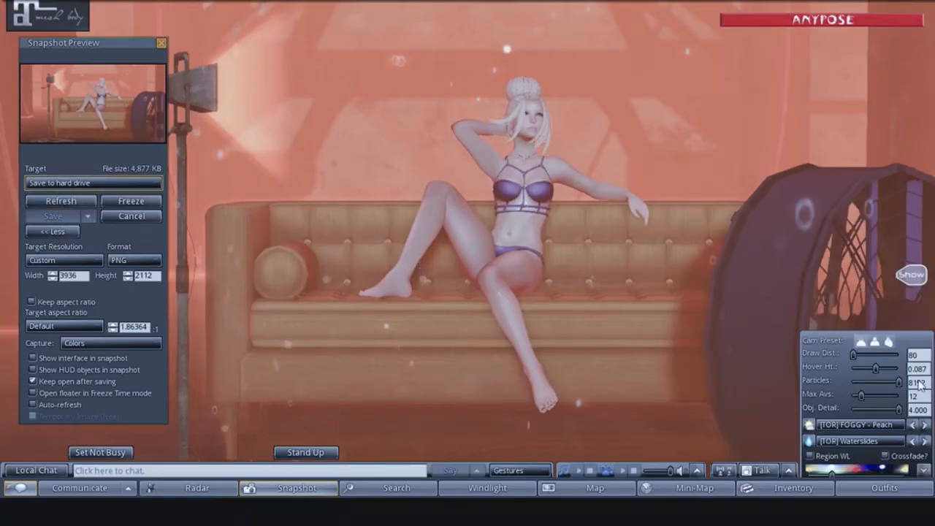
- Try the remaining [TOR] FOGGY skies after Peach, including South and Terps, ending on the one starting "The pi"
click(925, 424)
click(924, 425)
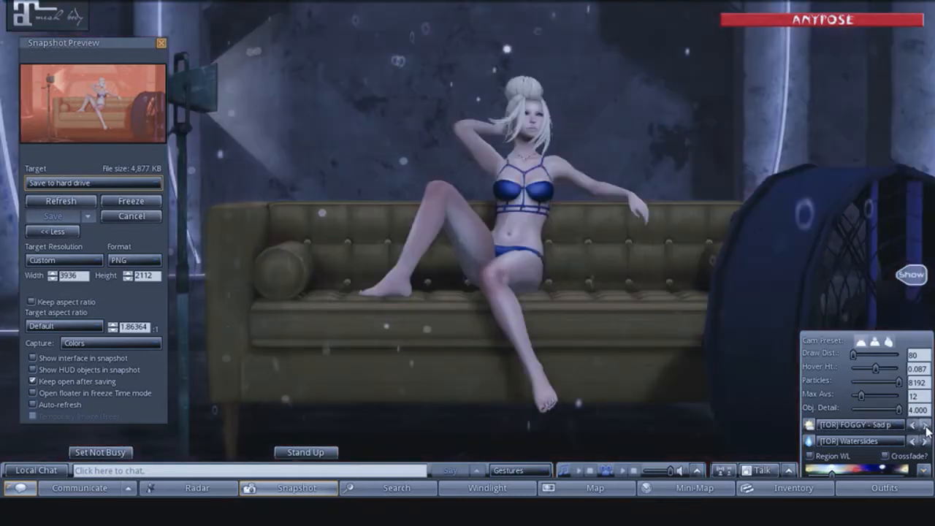
click(925, 425)
click(925, 424)
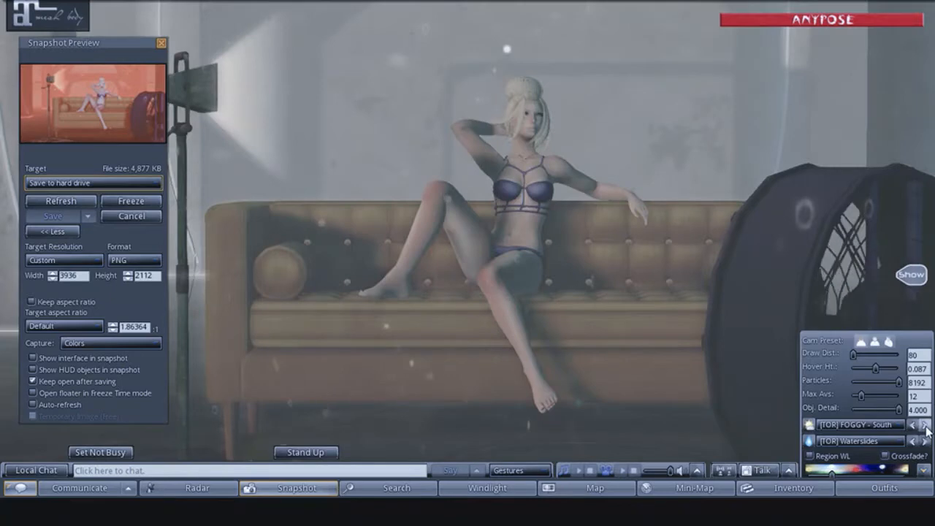
click(925, 424)
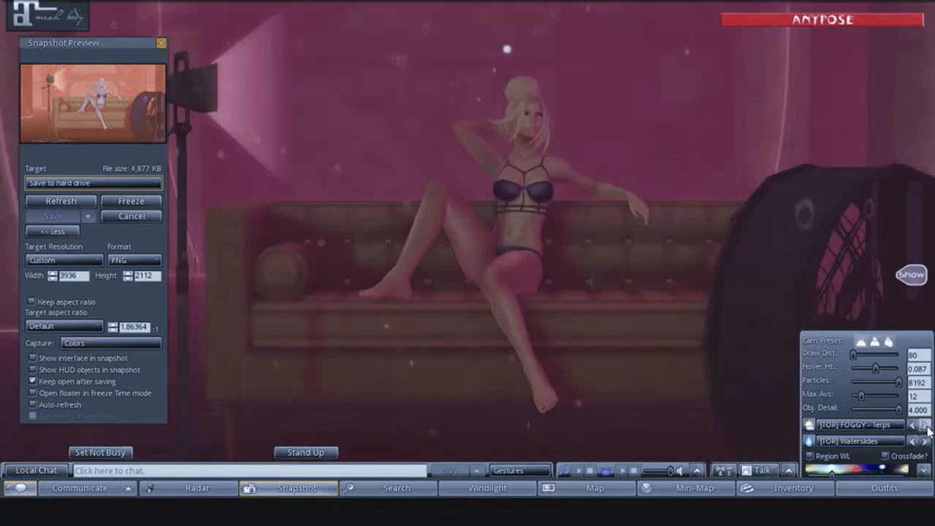
click(924, 424)
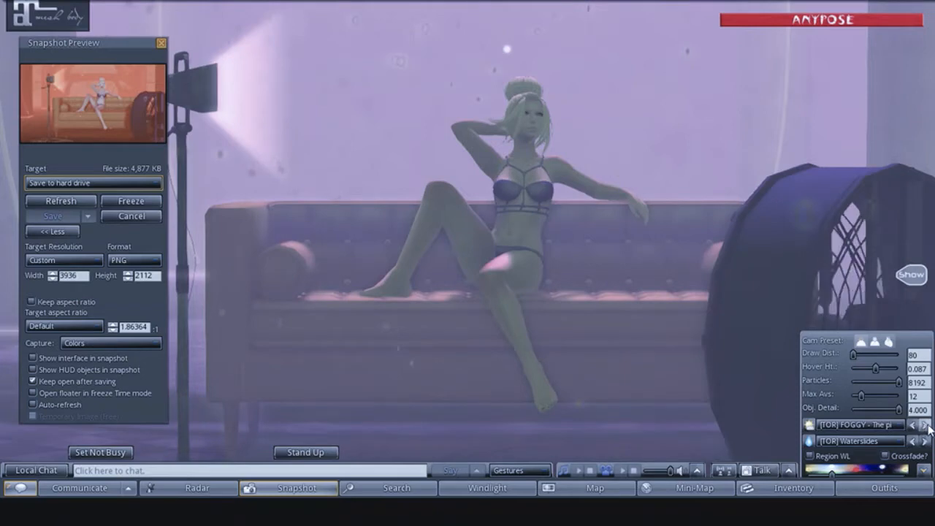
- Try the first [TOR] HORROR skies from Asia onward, ending on Dull
click(925, 424)
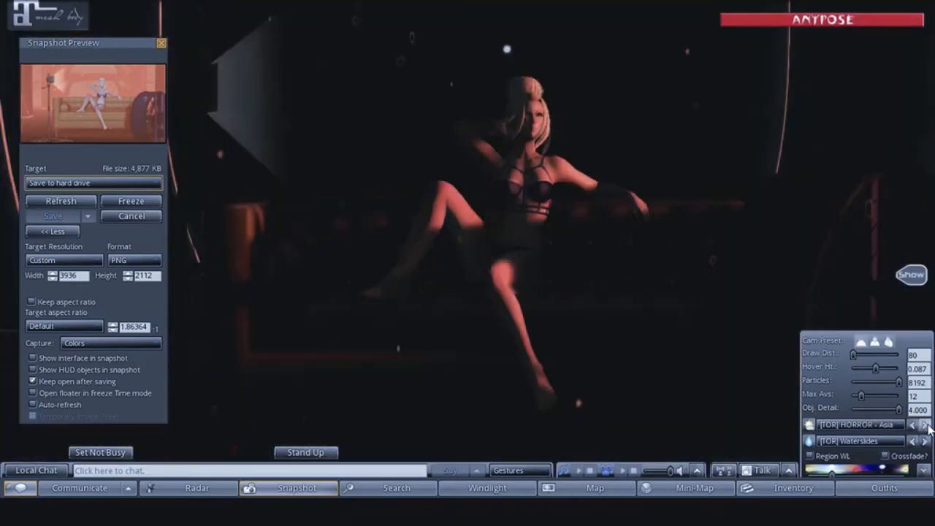
click(924, 424)
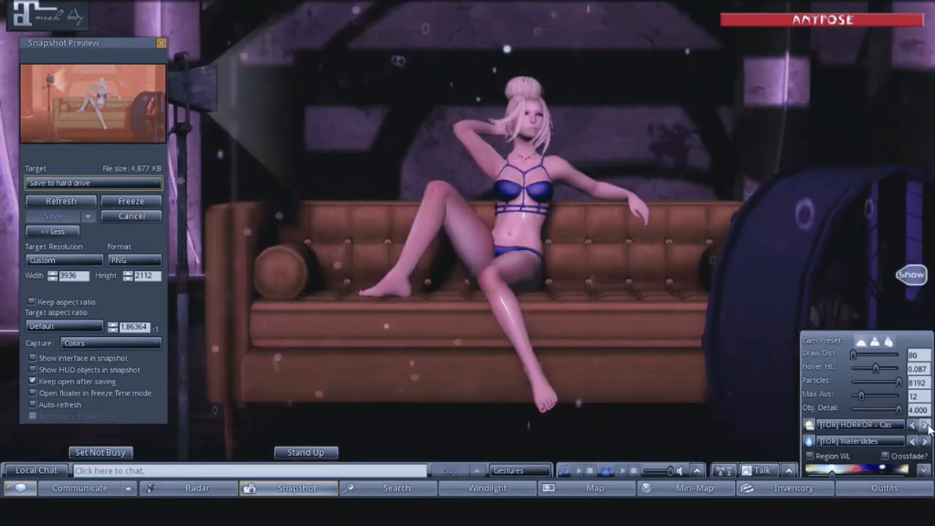
click(924, 425)
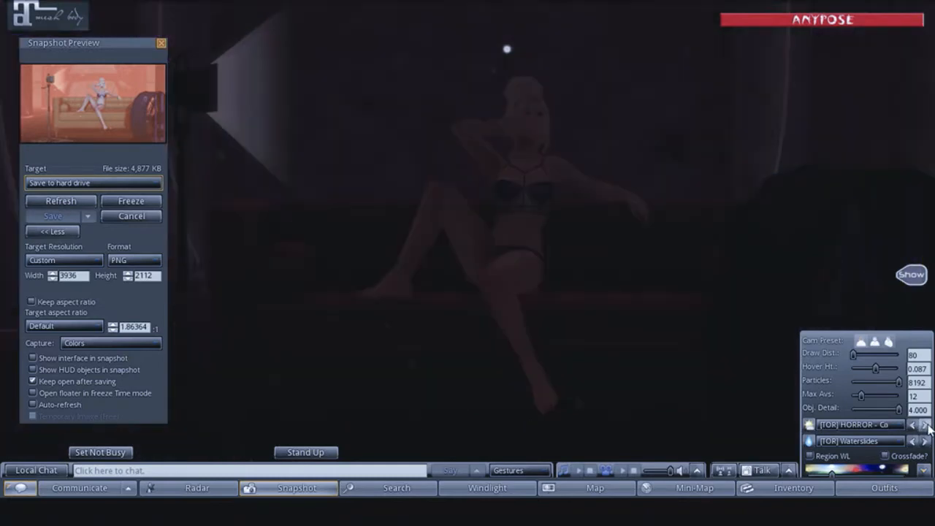
click(924, 425)
click(925, 425)
click(924, 424)
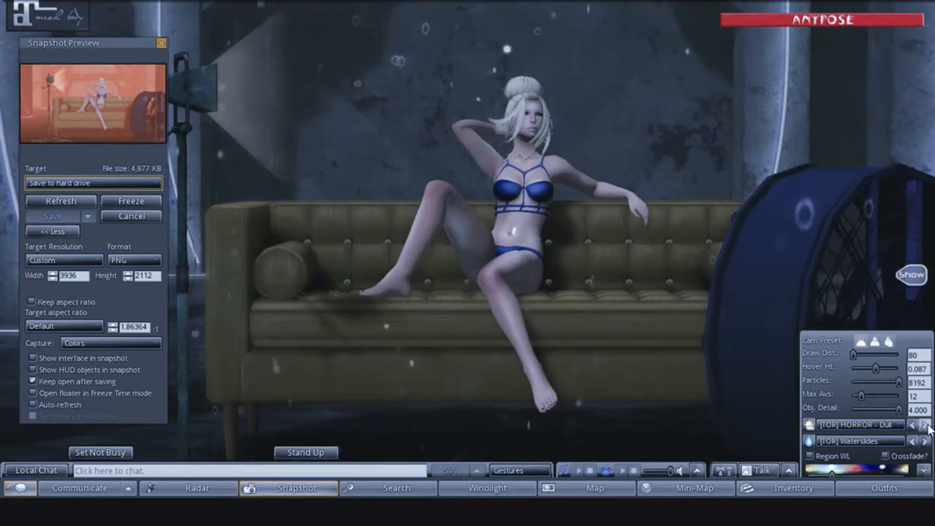
- Try the rest of the [TOR] HORROR skies after Dull, including those starting "Lan" and "Fro"
click(924, 425)
click(924, 424)
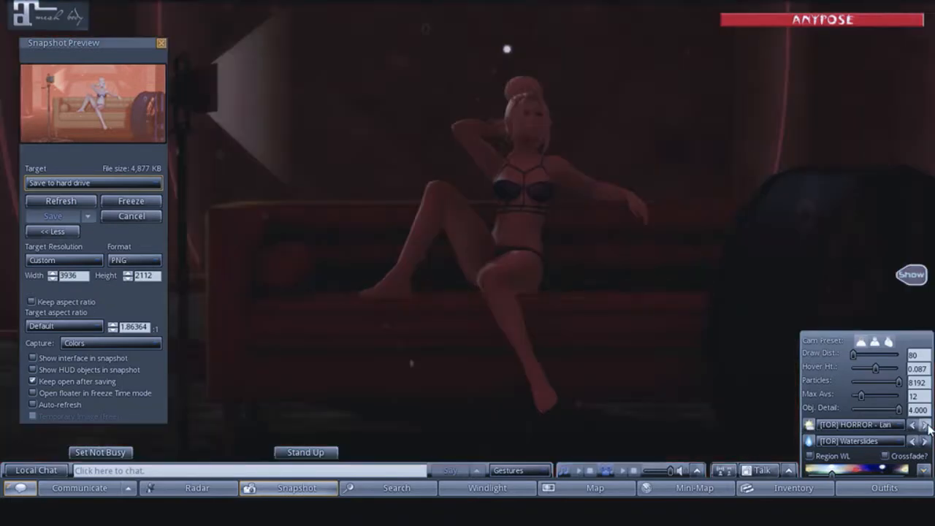
click(925, 424)
click(924, 424)
click(925, 425)
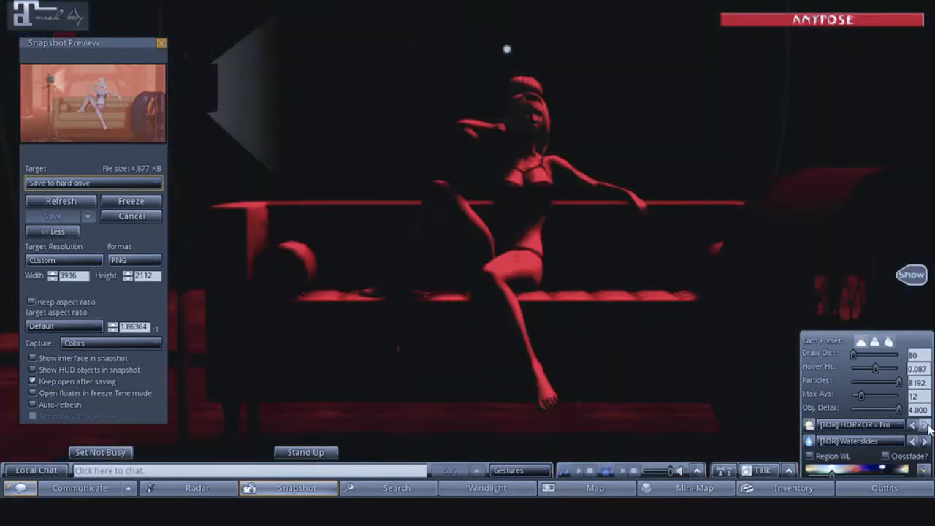
click(924, 424)
click(925, 424)
- Try the [TOR] MIDDAY skies from the one starting "Ani" through "Bask" and "Che" to "Lond"
click(924, 424)
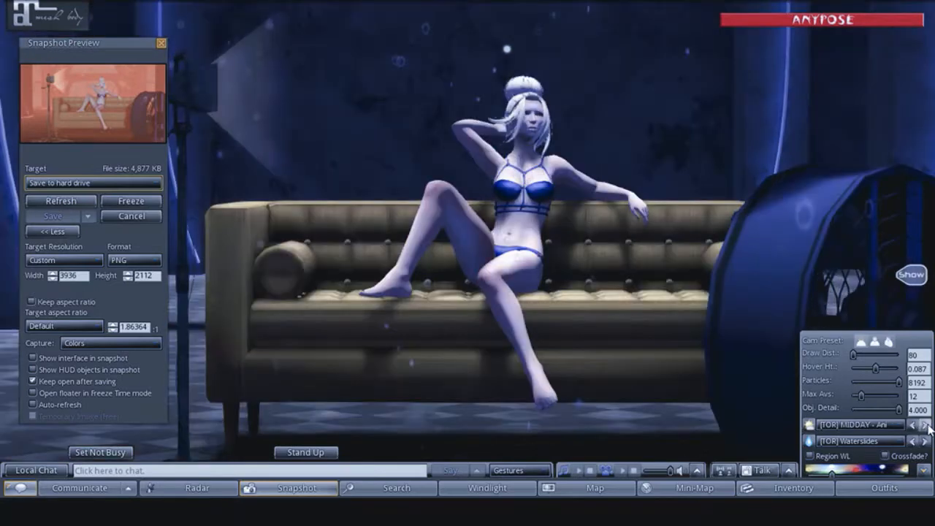
click(924, 424)
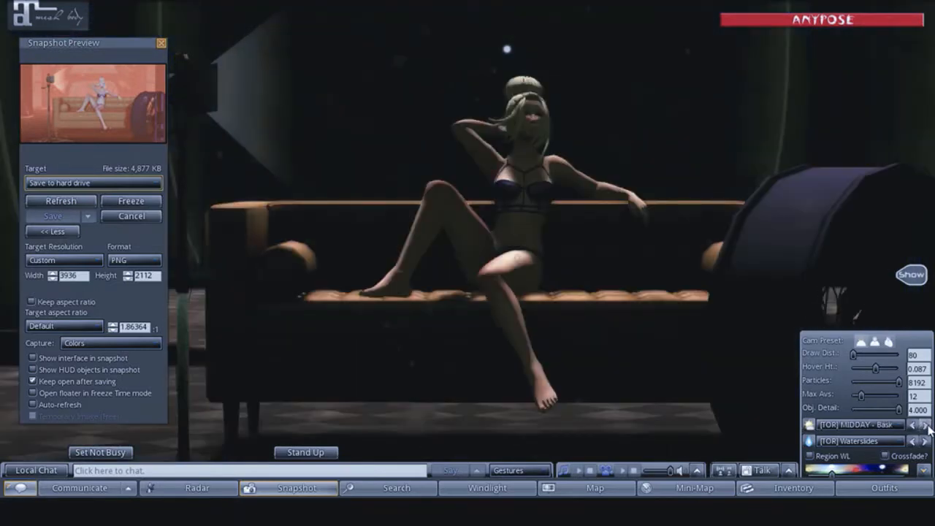
click(926, 425)
click(926, 425)
click(926, 425)
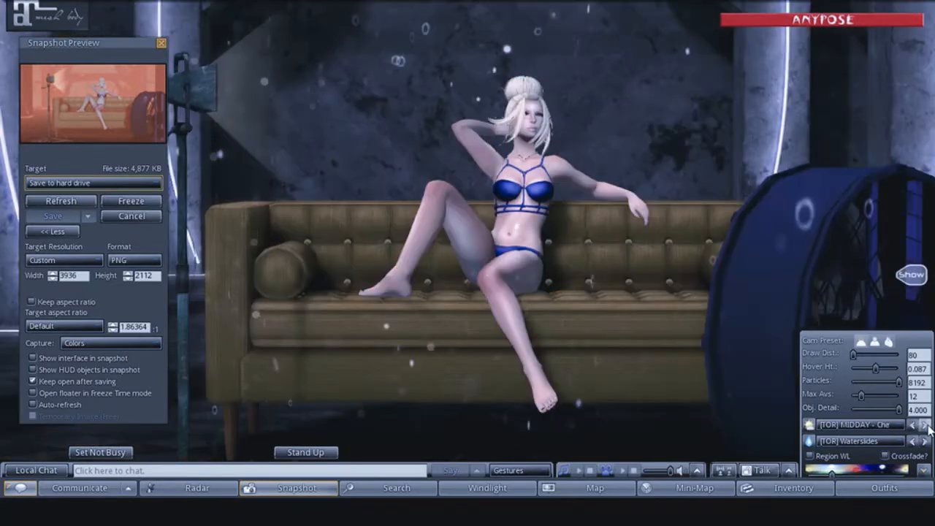
click(924, 424)
click(924, 425)
click(925, 424)
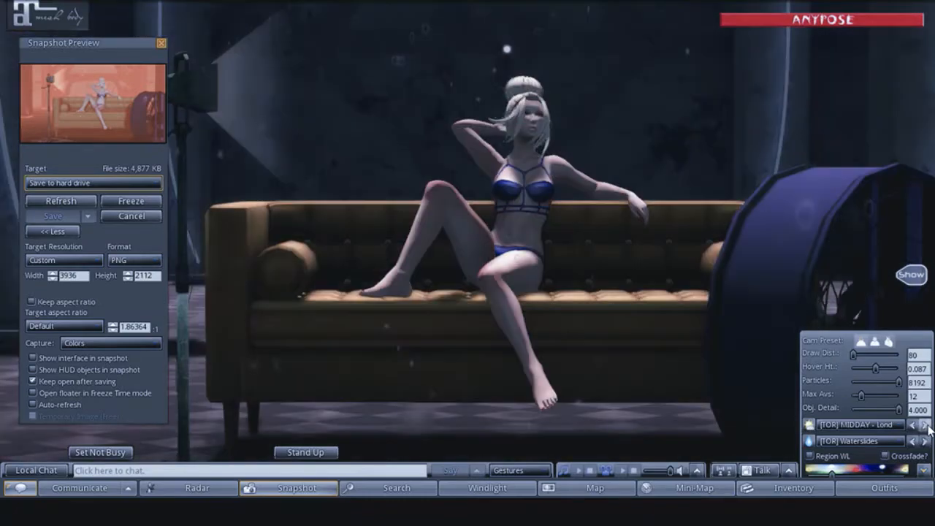
- Try the further [TOR] MIDDAY skies, including those starting "My" and "Preci", ending on "Saim"
click(924, 425)
click(925, 424)
click(925, 425)
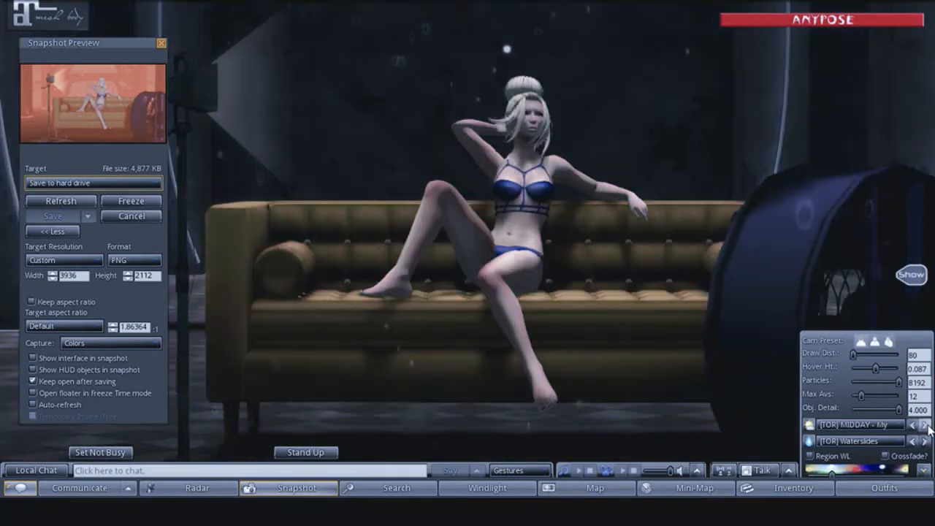
click(925, 425)
click(925, 425)
click(925, 425)
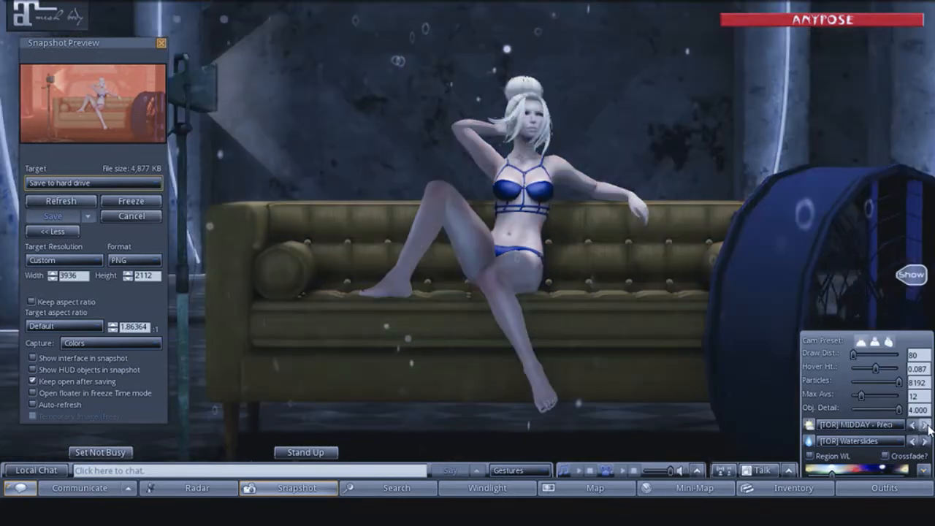
click(925, 425)
click(926, 425)
click(925, 425)
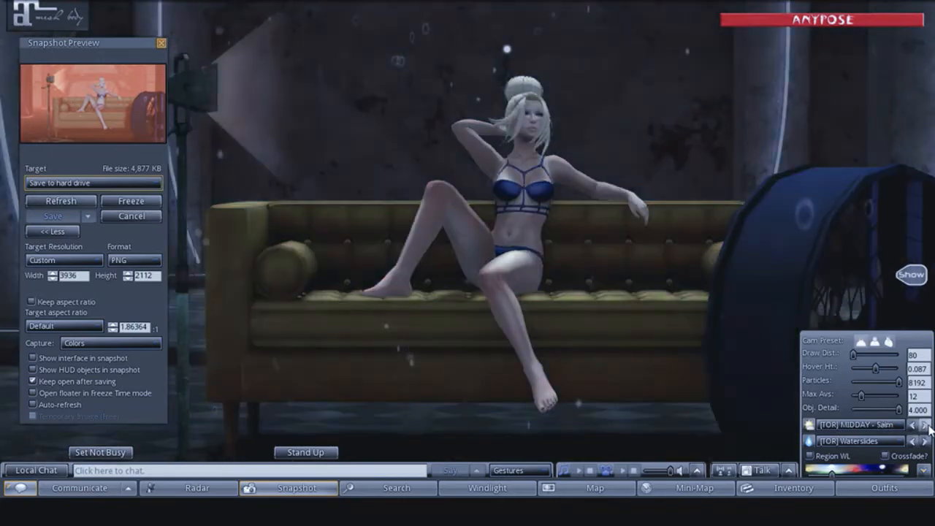
- Switch the WindLight sky to the [TOR] MIDDAY preset starting "Touc" and save a refreshed snapshot to the hard drive
click(925, 424)
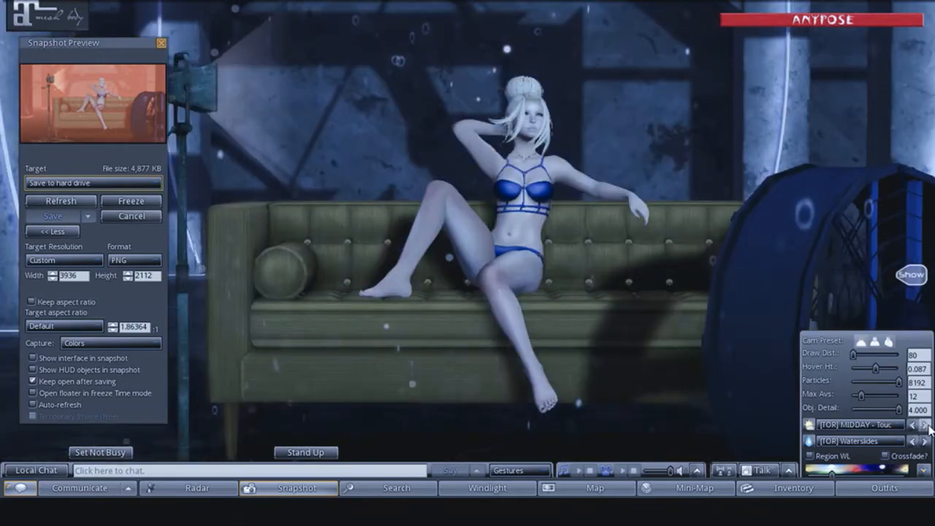
click(57, 201)
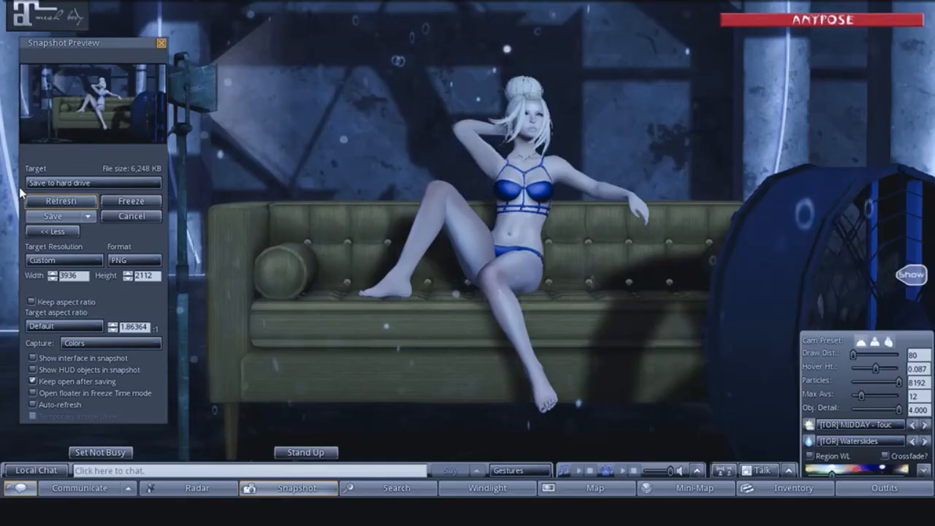
click(53, 216)
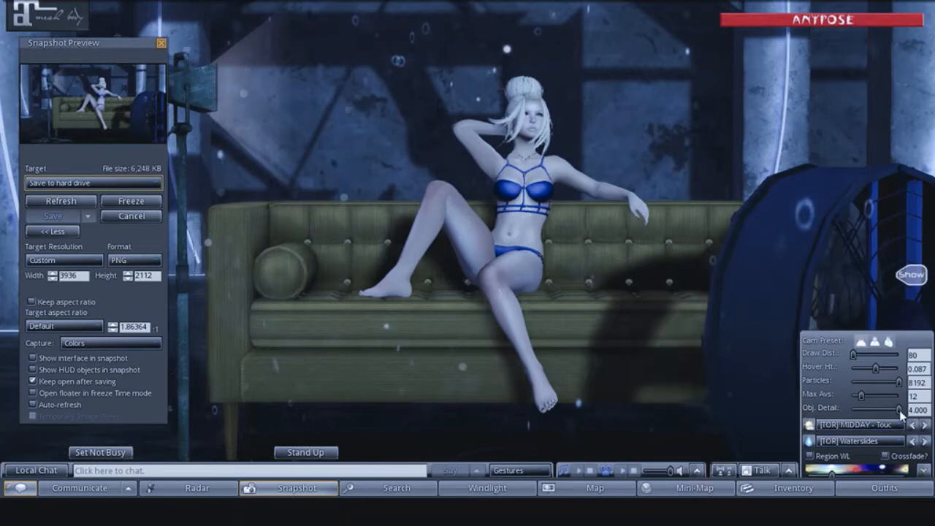
- Try the last [TOR] MIDDAY sky and the [TOR] NIGHT skies Bright, Faux, Mighty and Noctur, ending on "That sp"
click(924, 425)
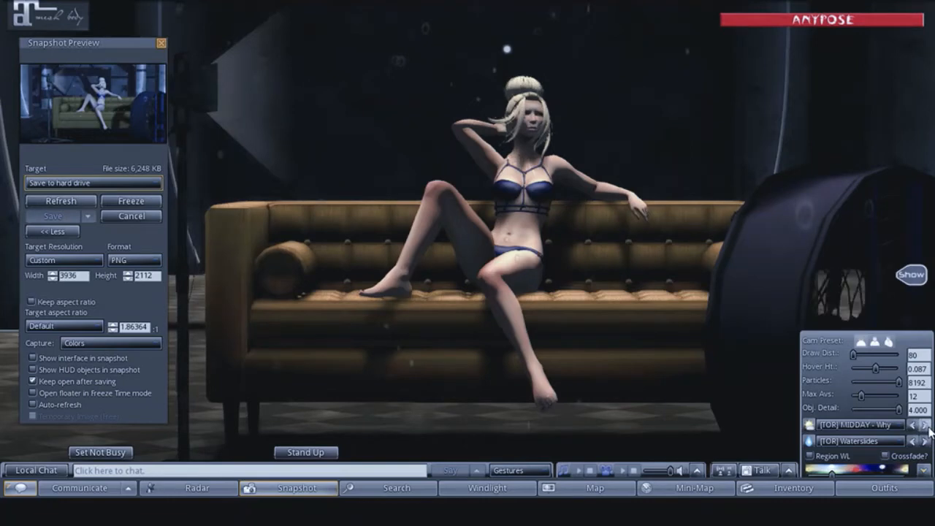
click(925, 425)
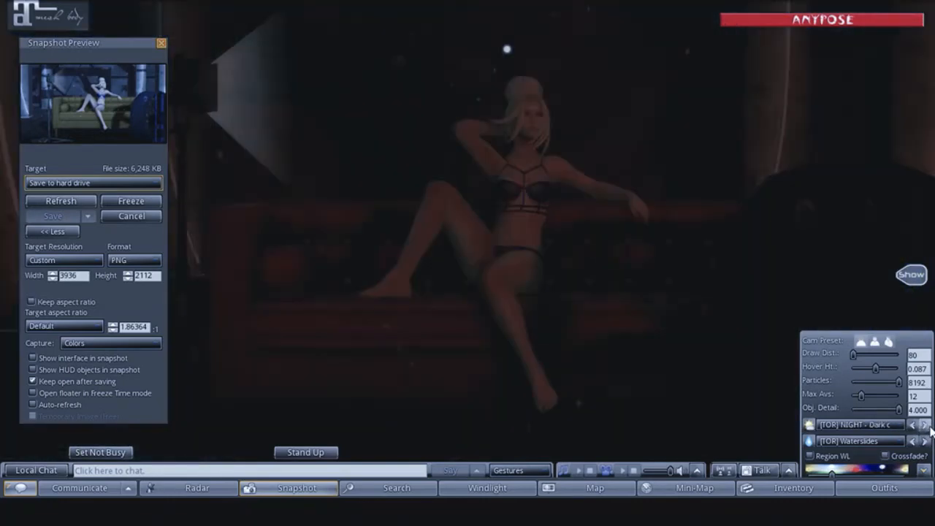
click(926, 425)
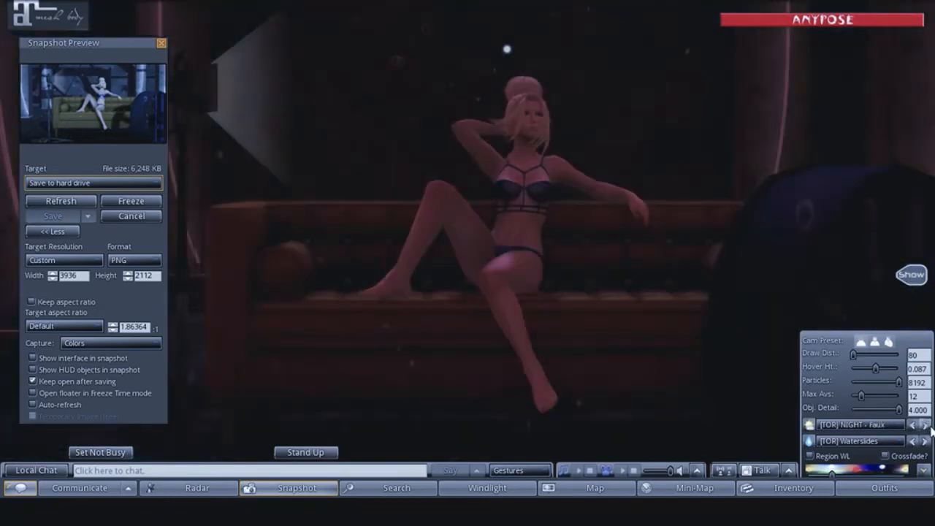
click(926, 425)
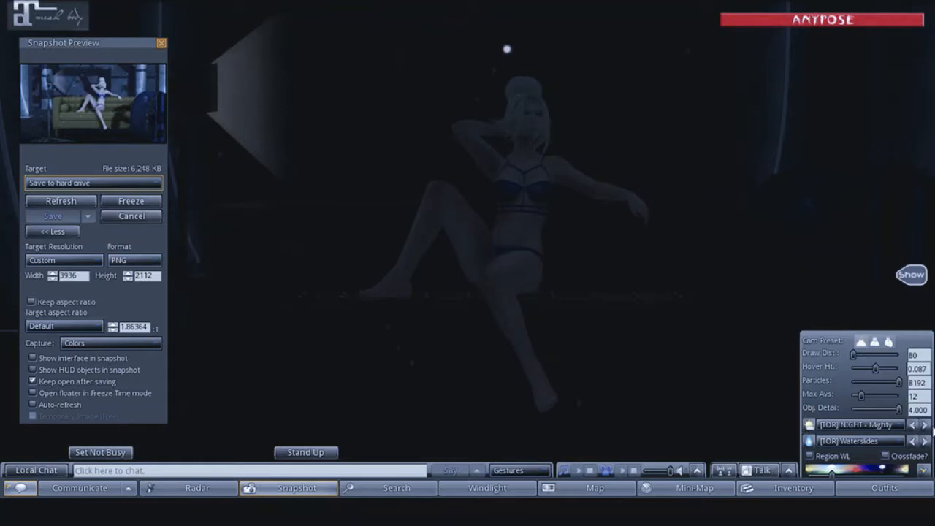
click(926, 425)
click(925, 425)
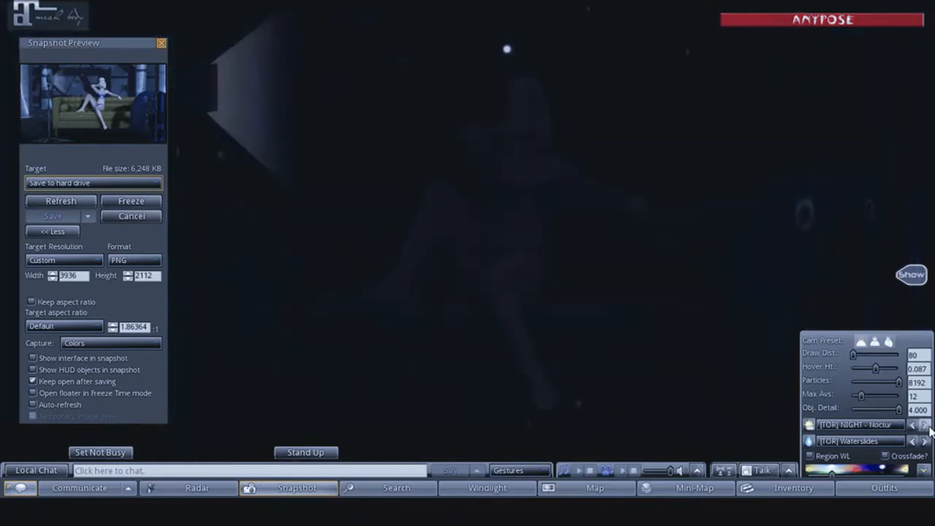
click(926, 426)
click(926, 426)
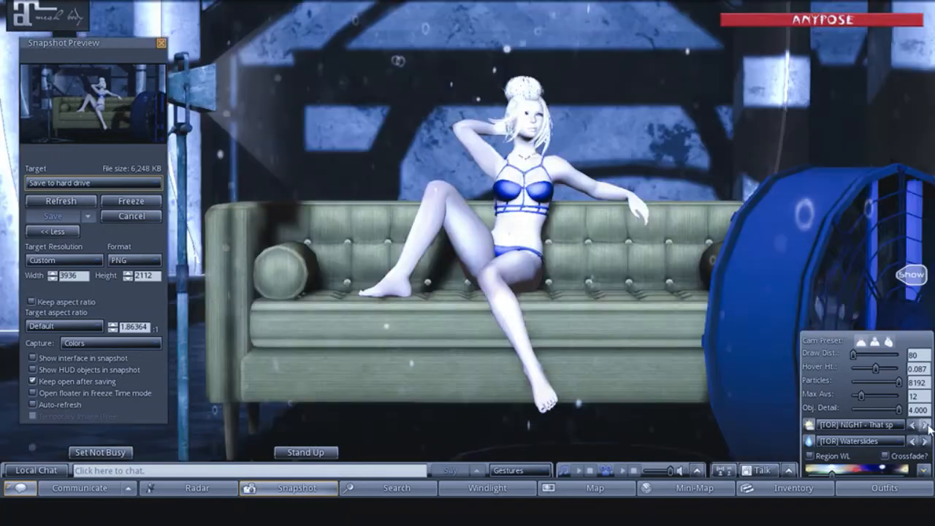
- Compare the [TOR] NIGHT skies Twilight and "That sp", then continue to the NIGHT preset starting "Norther"
click(925, 425)
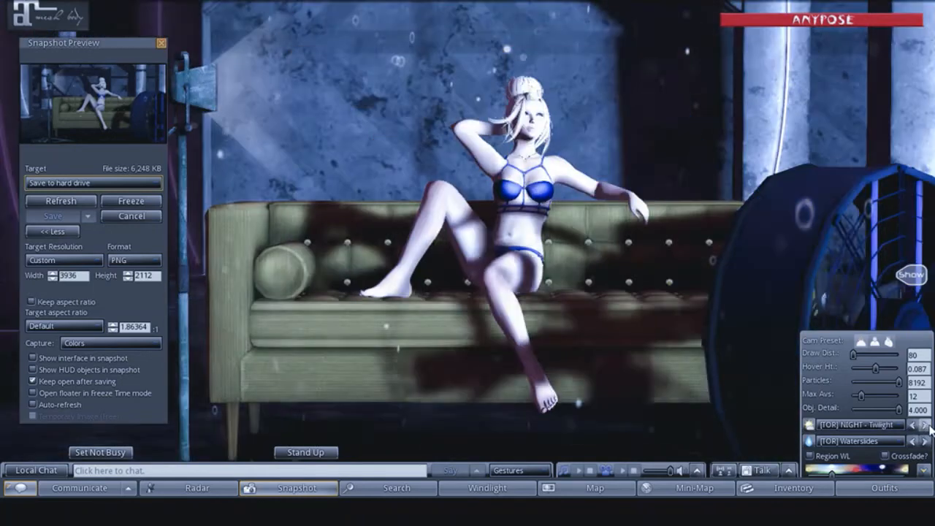
click(925, 425)
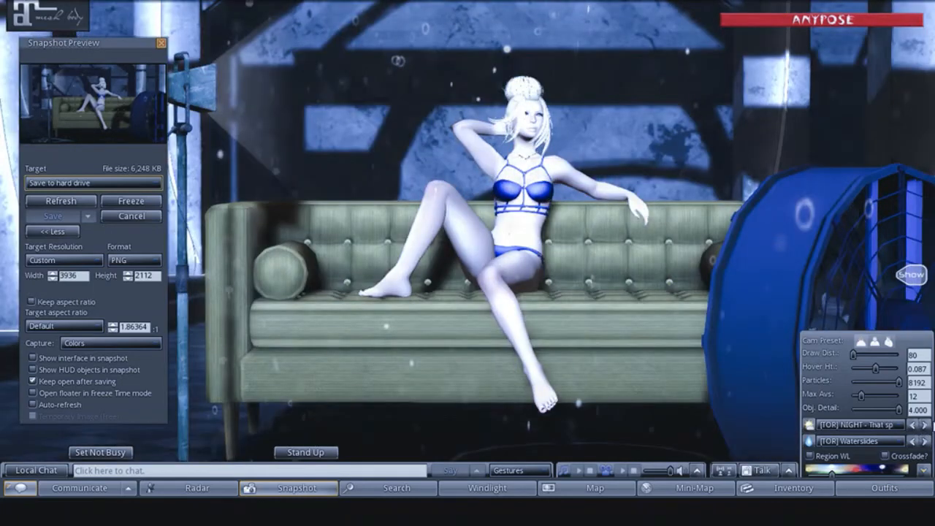
click(925, 426)
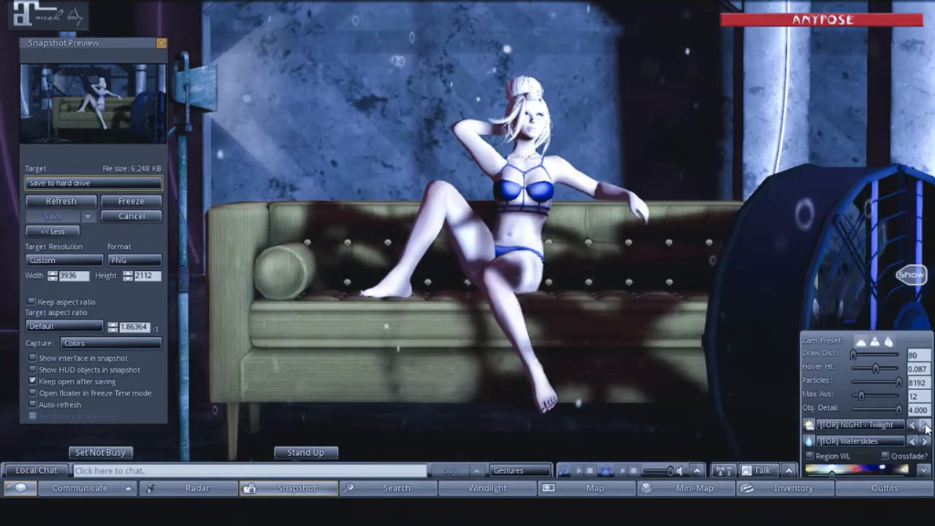
click(925, 425)
click(925, 426)
click(926, 425)
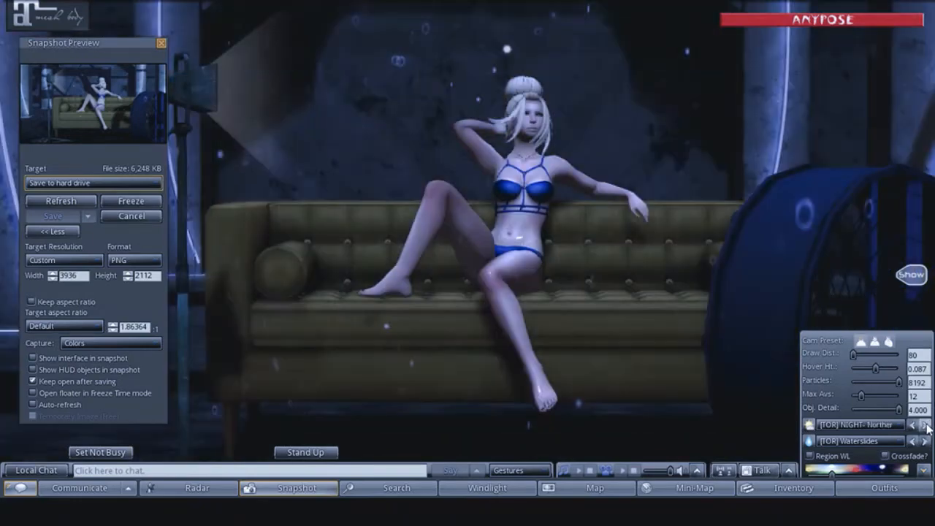
- Try the first [TOR] SCIFI skies, Albedo 0 and Arrakiss, ending on the one starting "Awesom"
click(926, 426)
click(925, 425)
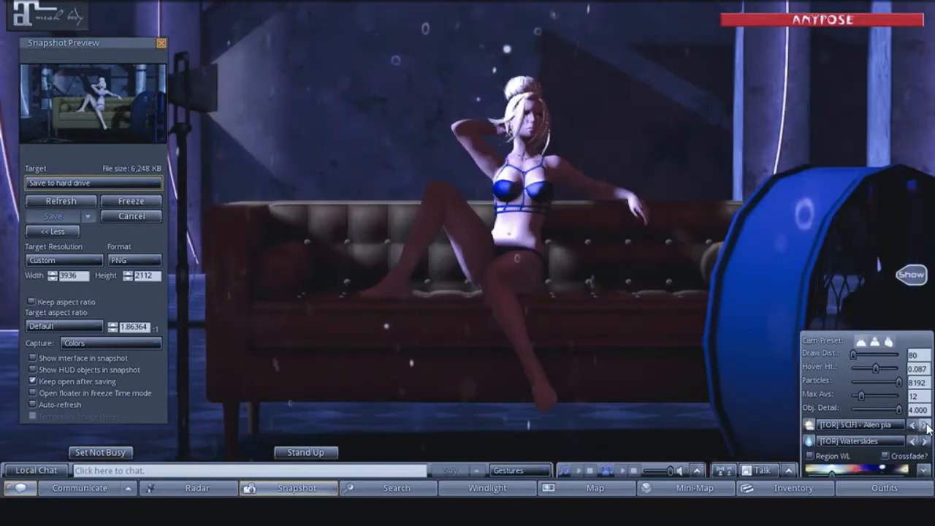
click(925, 426)
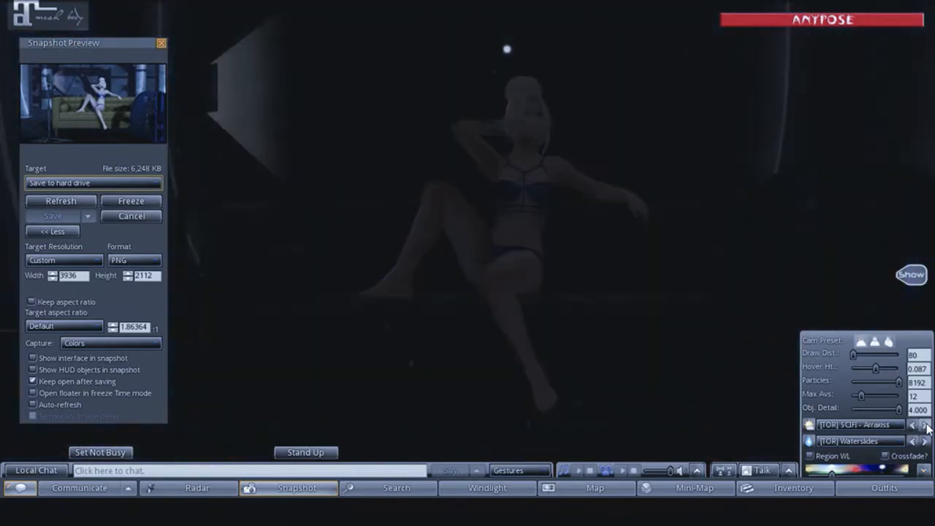
click(925, 426)
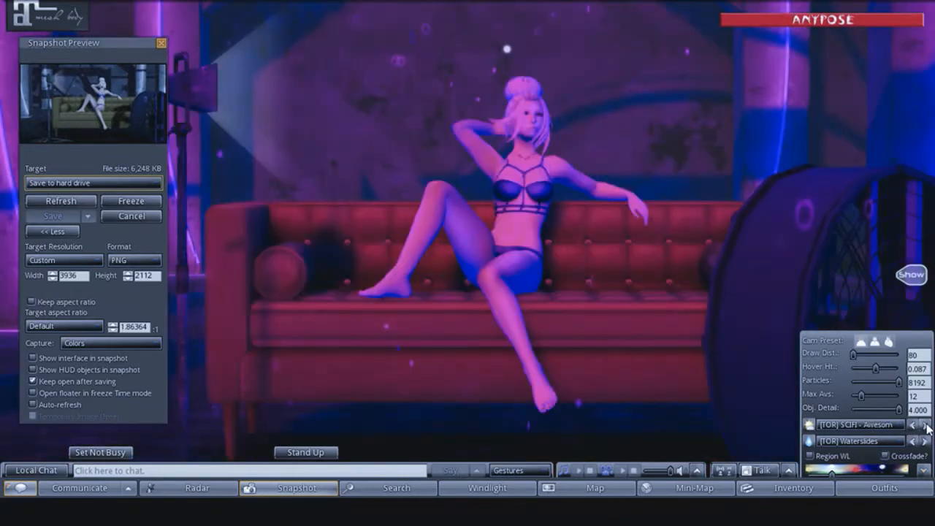
- Try the further [TOR] SCIFI skies past Beautiful, ending on the one starting "Blue skie"
click(926, 426)
click(926, 426)
click(926, 426)
click(926, 426)
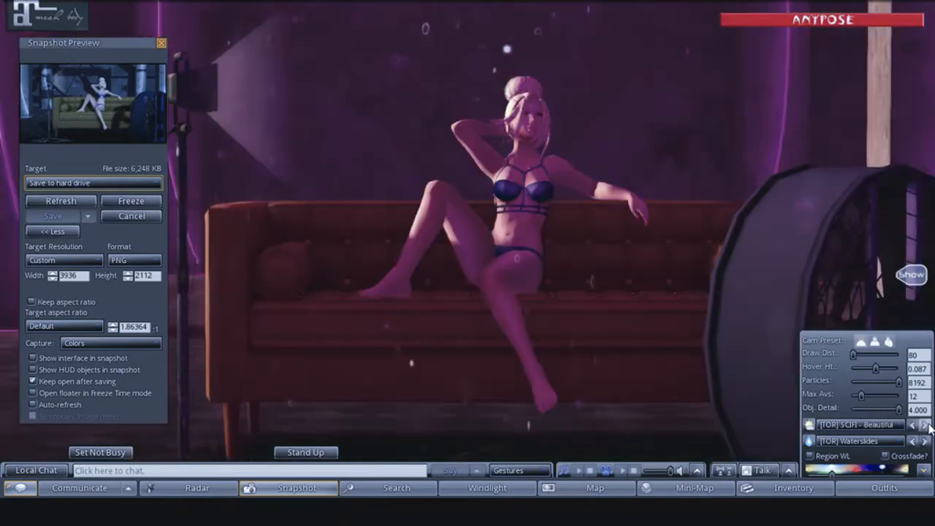
click(926, 426)
click(926, 426)
click(926, 426)
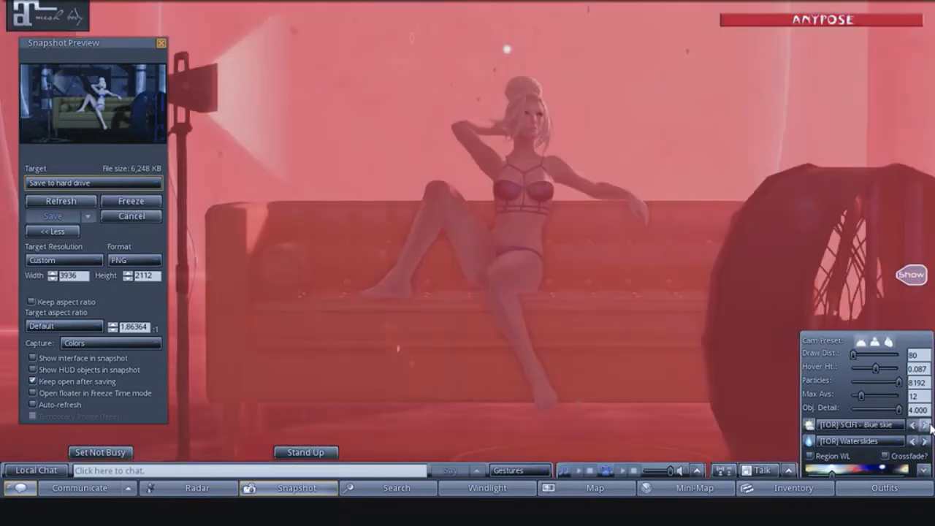
- Compare the [TOR] SCIFI skies starting "Bridge o" and "Chinese", ending on the one starting "CGAtrop"
click(926, 426)
click(926, 425)
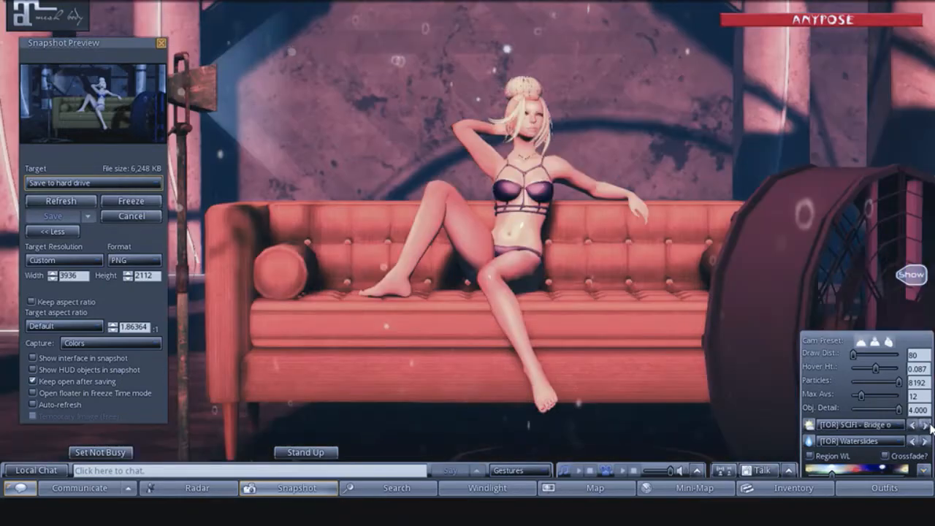
click(927, 425)
click(927, 426)
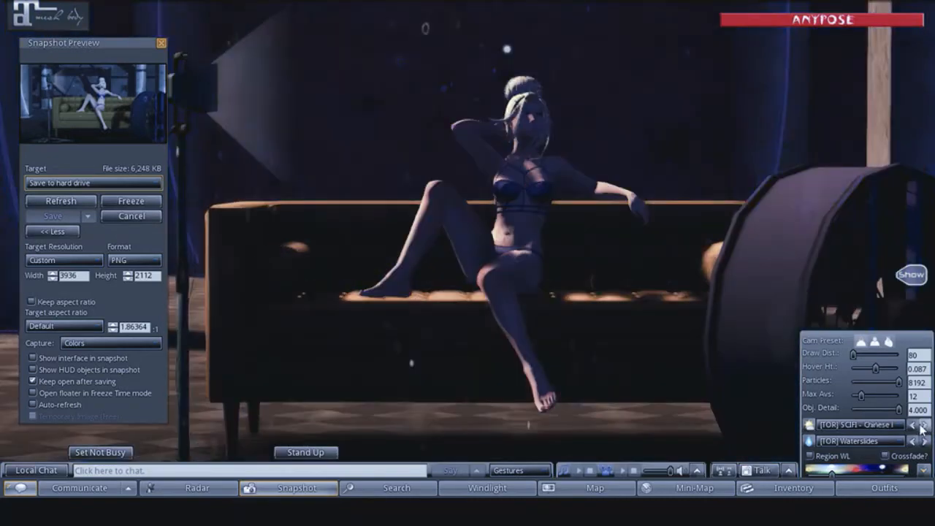
click(914, 426)
click(916, 428)
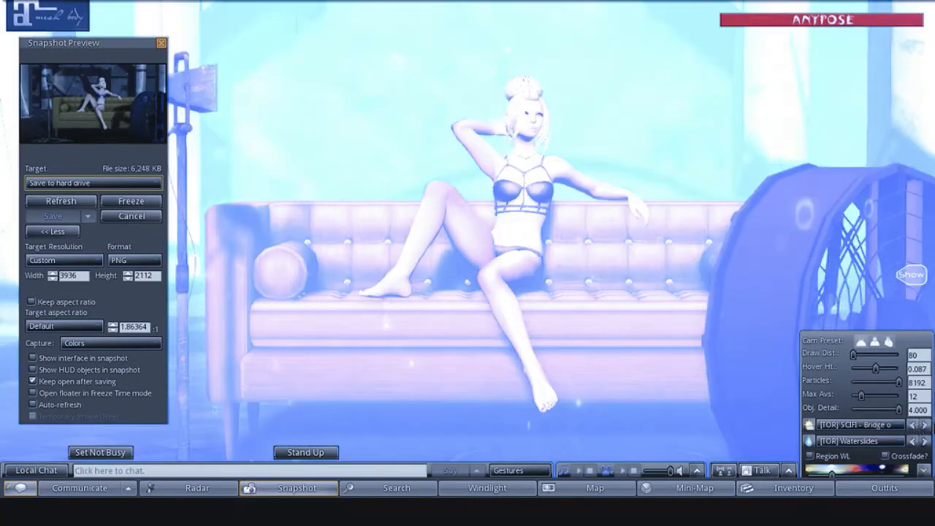
click(928, 426)
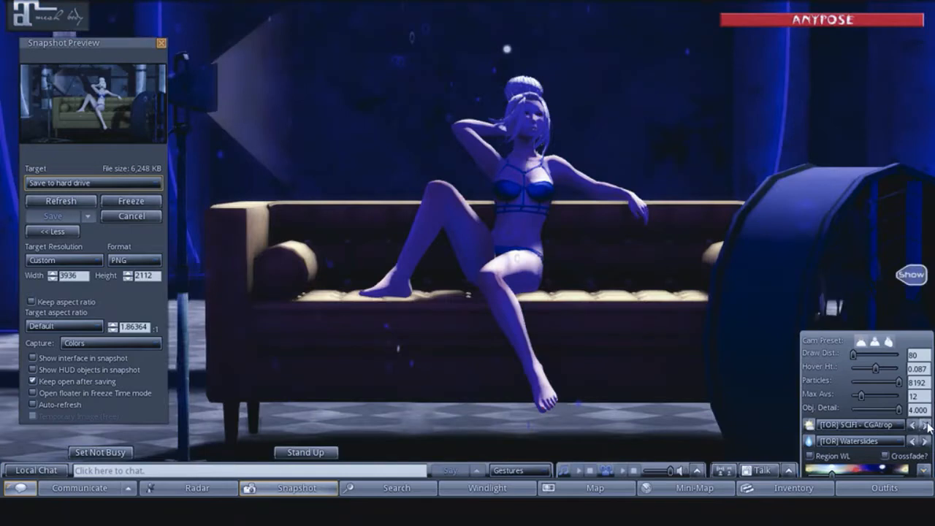
- Try the further [TOR] SCIFI skies past "Crageic", ending on the one starting "Evocrad"
click(928, 426)
click(927, 426)
click(927, 425)
click(928, 426)
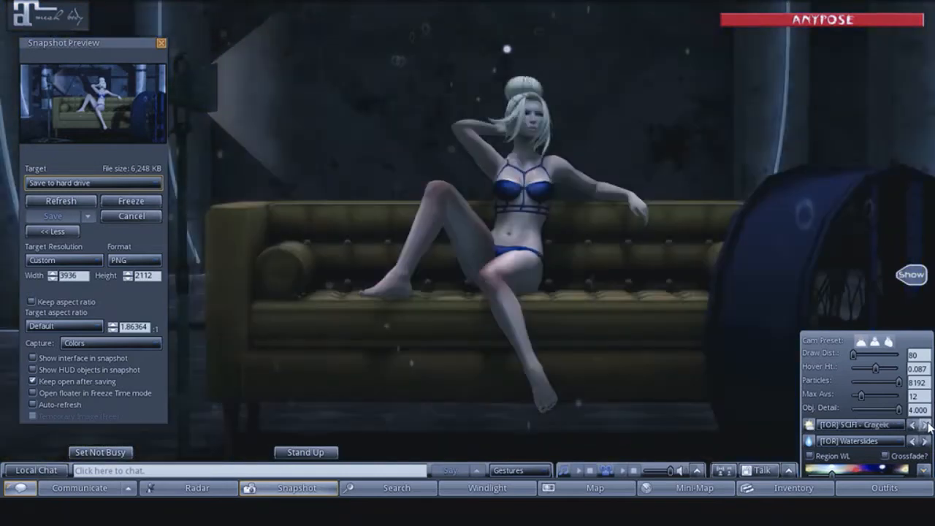
click(927, 425)
click(928, 426)
click(928, 425)
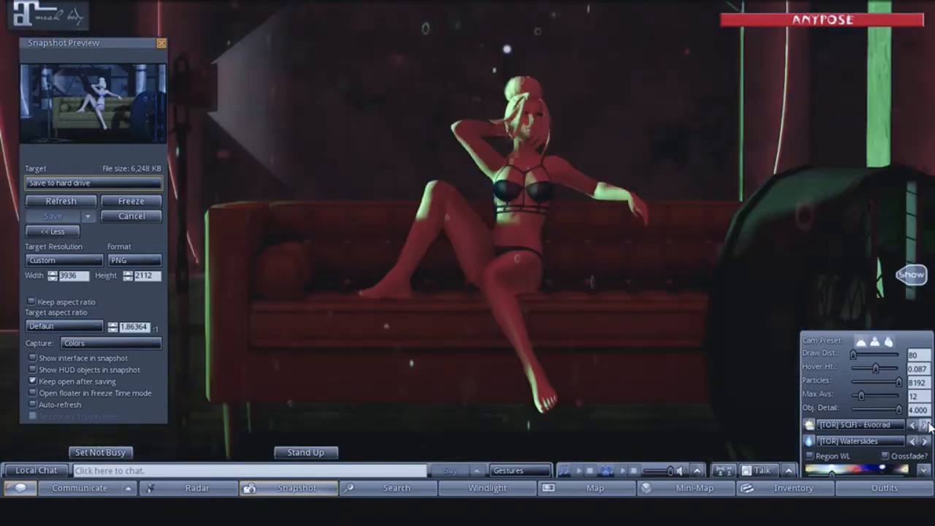
- Try the [TOR] SCIFI skies starting "Fog mys" and "Gimler g", ending on the one starting "Green w"
click(927, 426)
click(927, 426)
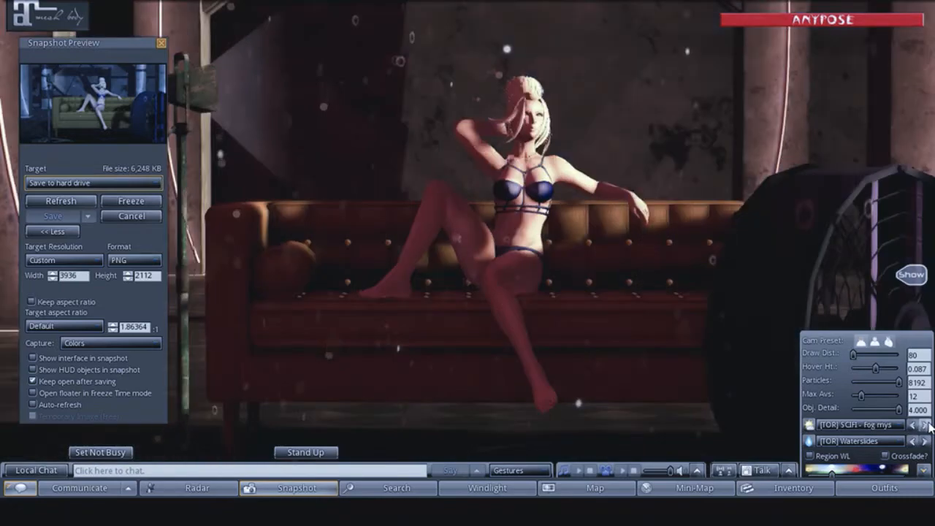
click(928, 426)
click(928, 426)
click(928, 425)
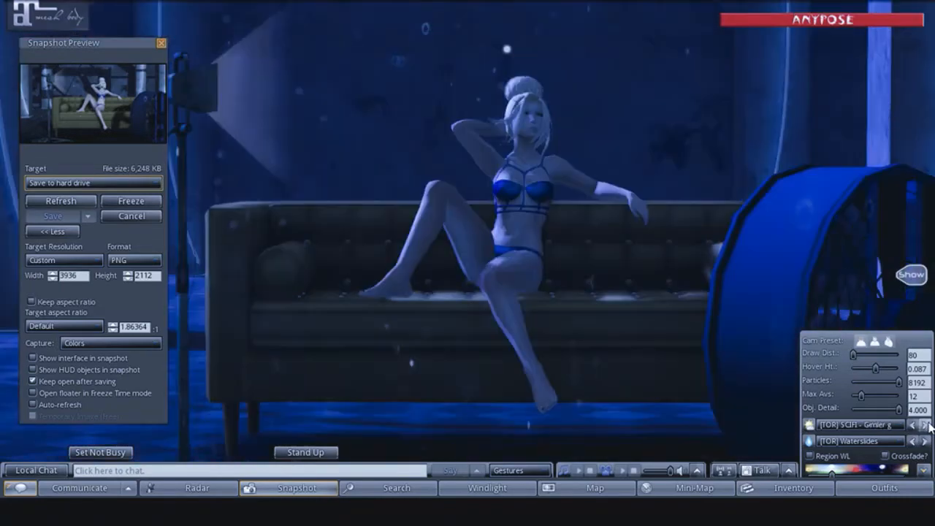
click(927, 425)
click(927, 426)
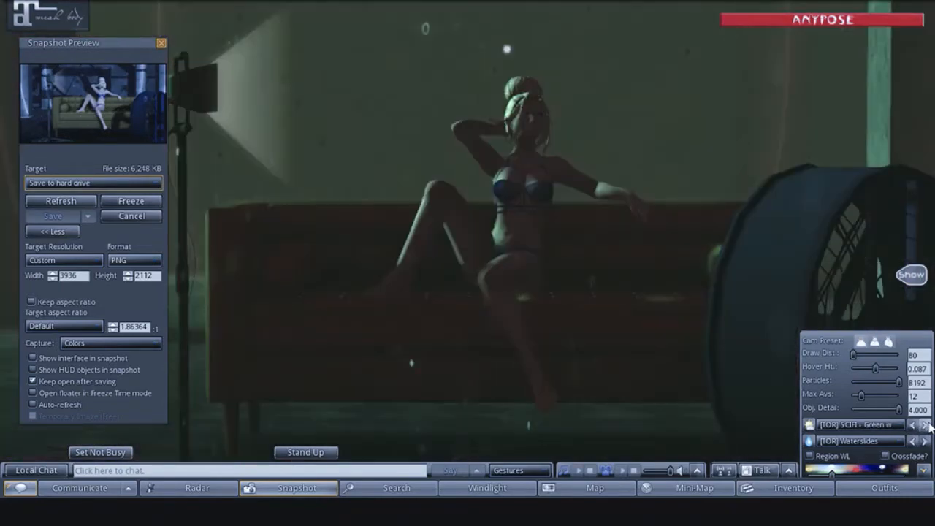
- Try the [TOR] SCIFI skies starting "Kelf shel" and "Lords of", ending on the one starting "Lydian di"
click(928, 425)
click(928, 425)
click(927, 426)
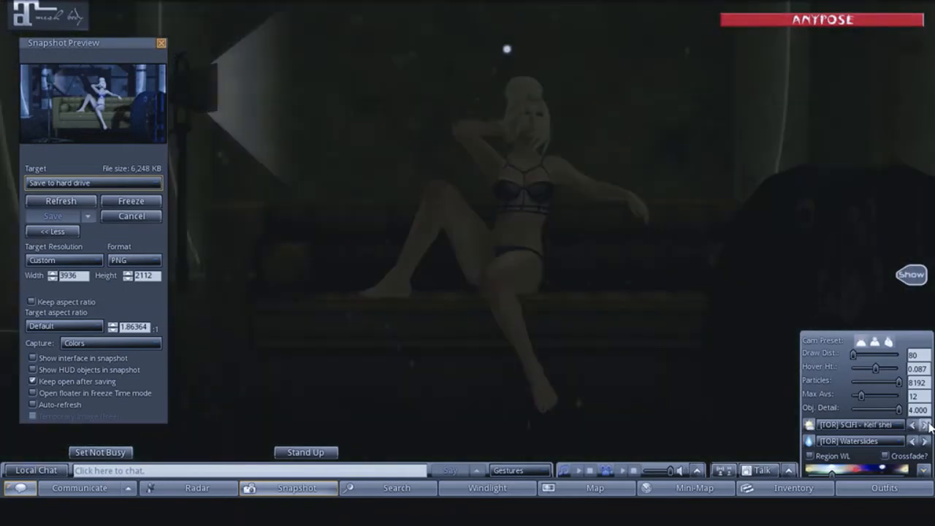
click(928, 426)
click(927, 426)
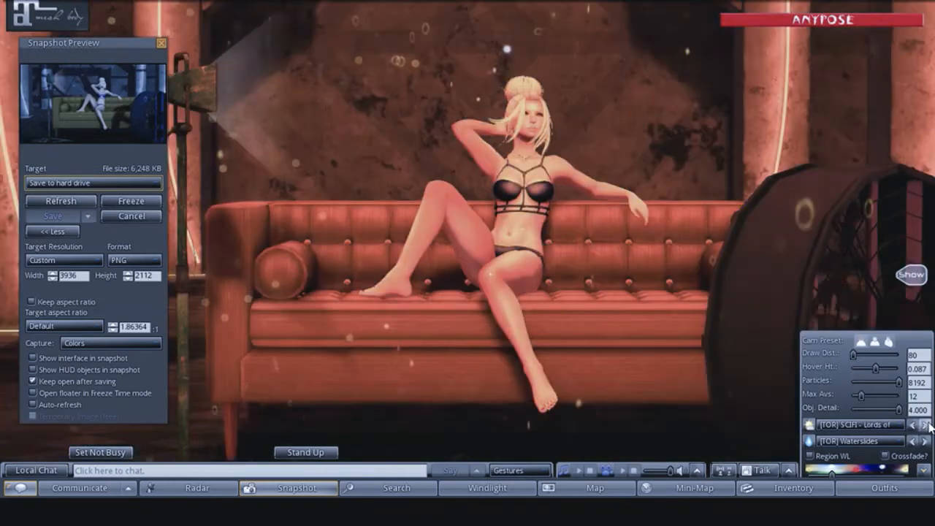
click(927, 426)
click(927, 425)
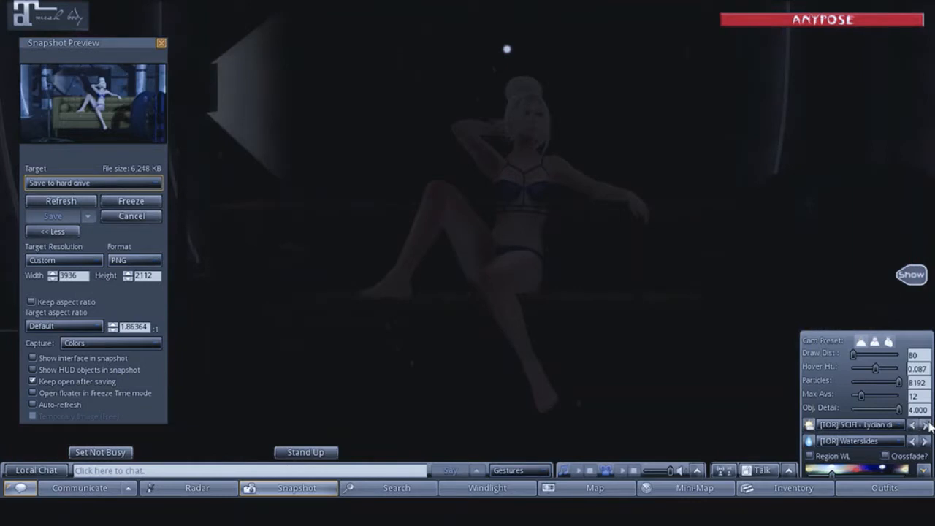
- Try the [TOR] SCIFI skies starting "Military" and "Morphin", ending on the one starting "Noxumic"
click(927, 426)
click(927, 426)
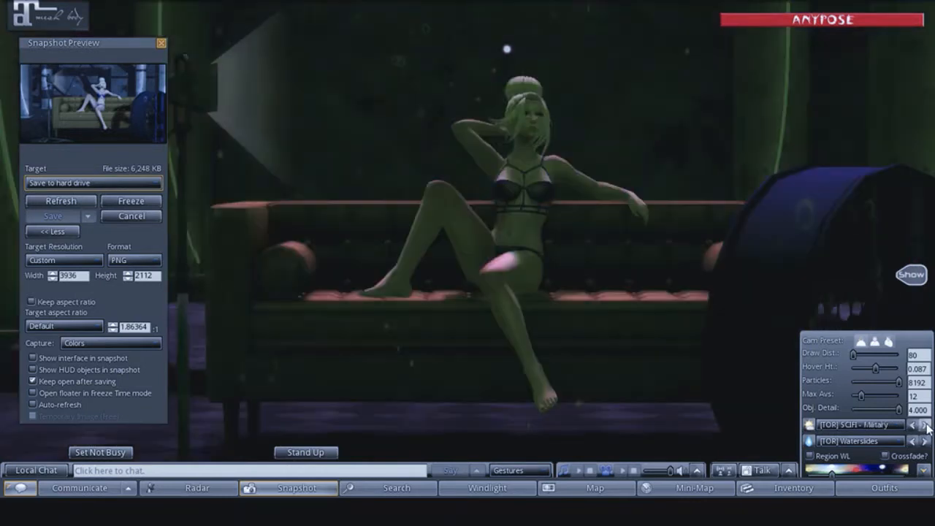
click(928, 426)
click(928, 425)
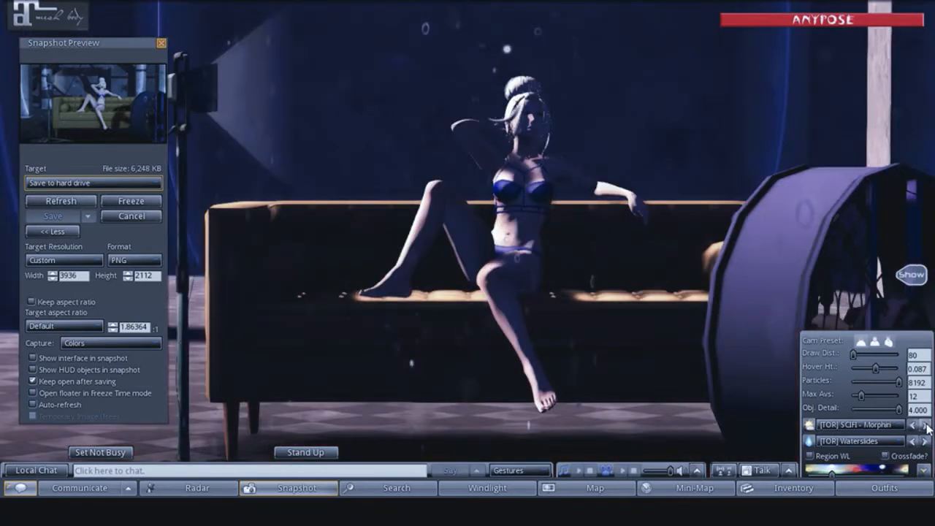
click(928, 426)
click(928, 426)
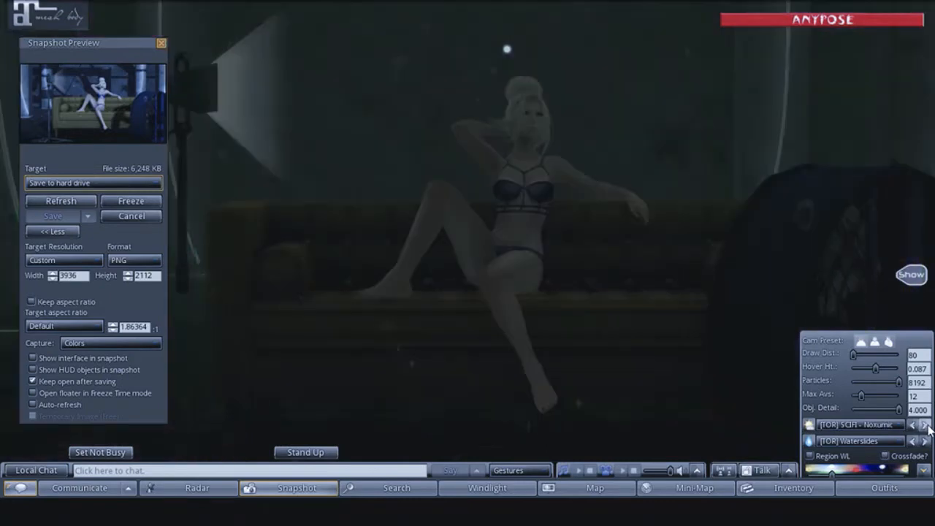
- Try the [TOR] SCIFI skies Oyster, Planet X and Polaron, ending on Railingz
click(926, 426)
click(926, 426)
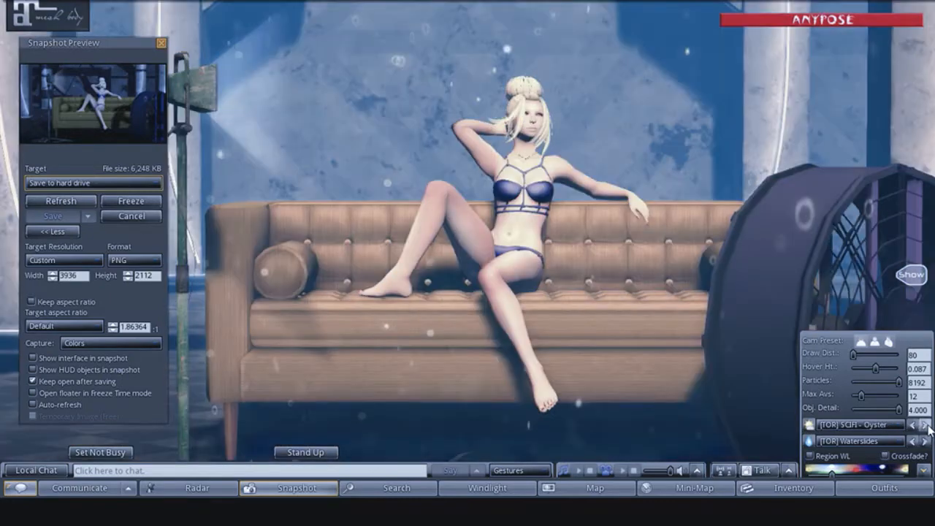
click(926, 426)
click(926, 426)
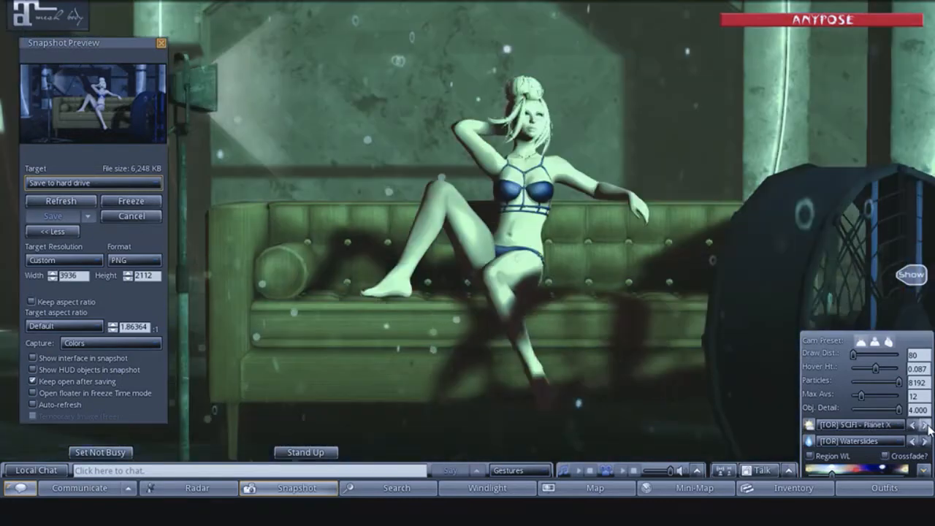
click(926, 425)
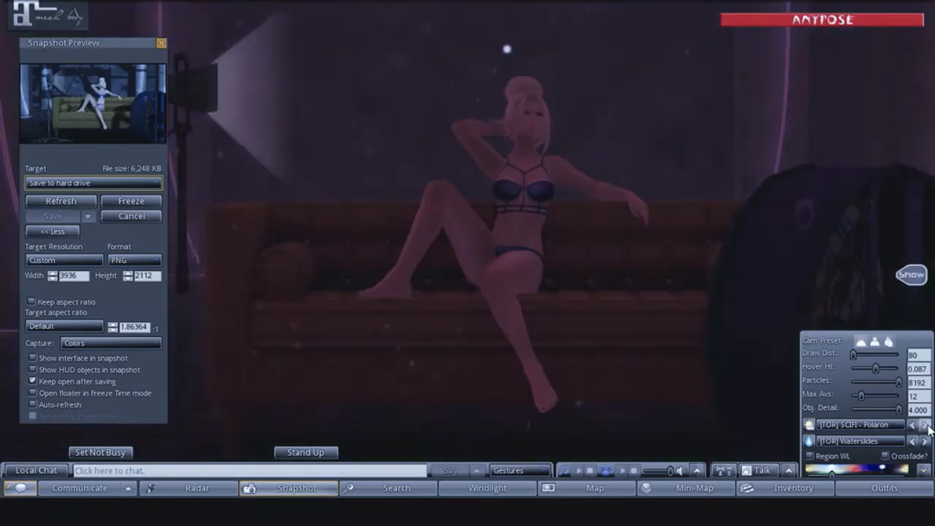
click(926, 425)
click(926, 426)
click(925, 426)
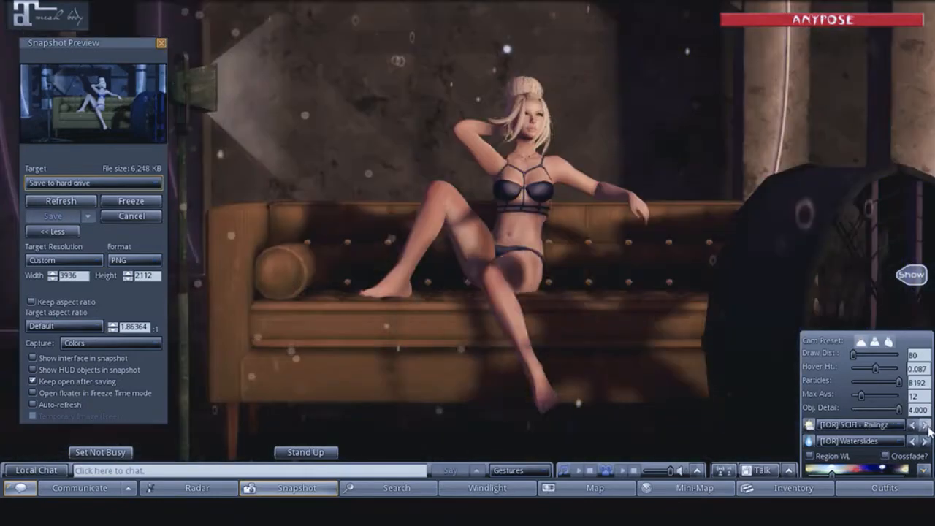
- Try the [TOR] SCIFI skies starting "Rainbow" and "Ramsha", ending on the one starting "Rimmert"
click(926, 426)
click(926, 426)
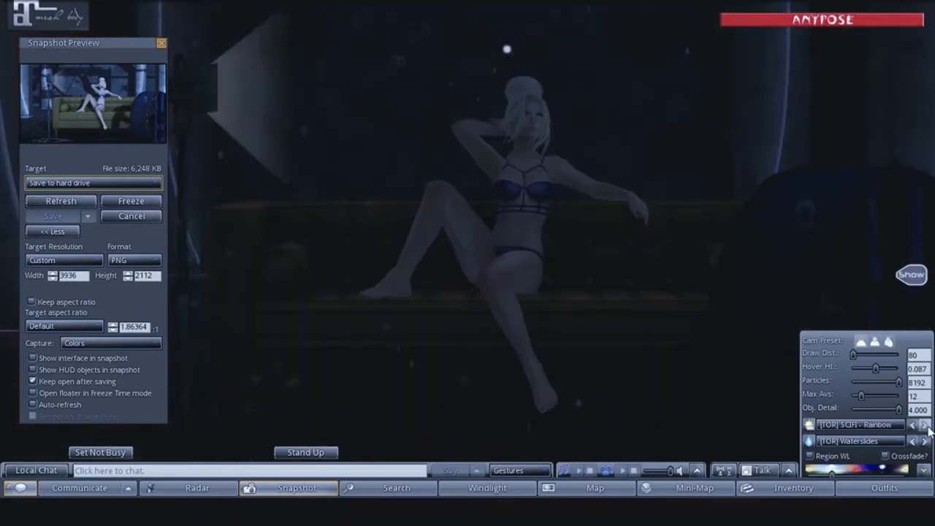
click(926, 425)
click(926, 425)
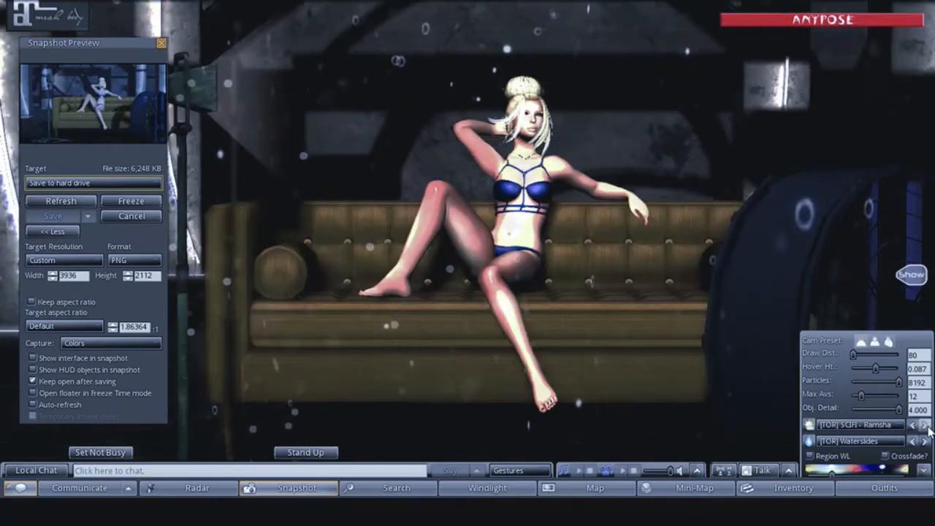
click(926, 426)
click(926, 425)
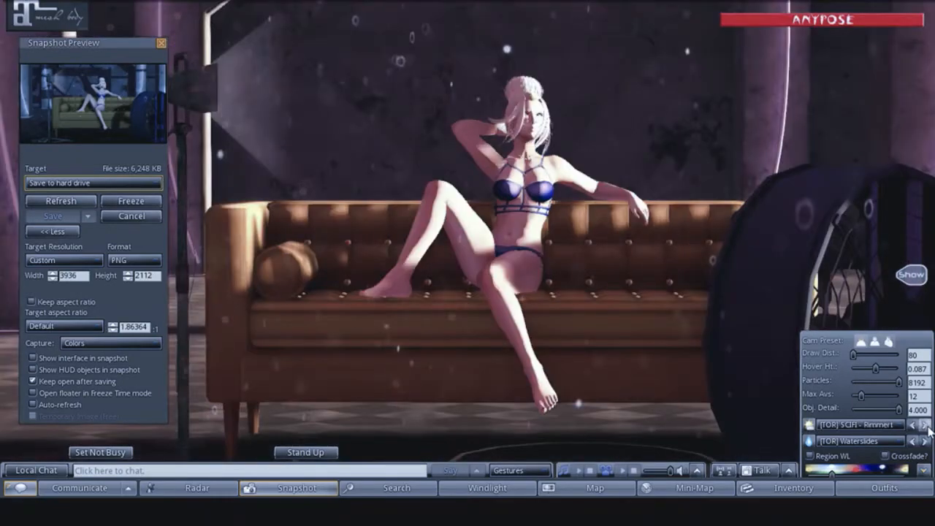
- Try the [TOR] SCIFI skies starting "Scannin" and "Sky as c", ending on the one starting "Stay sto"
click(926, 426)
click(926, 426)
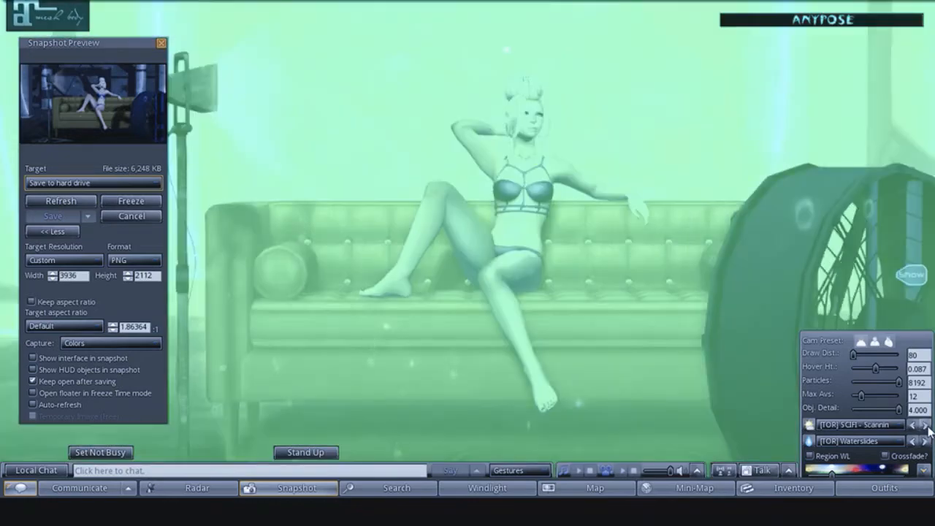
click(926, 426)
click(926, 425)
click(926, 426)
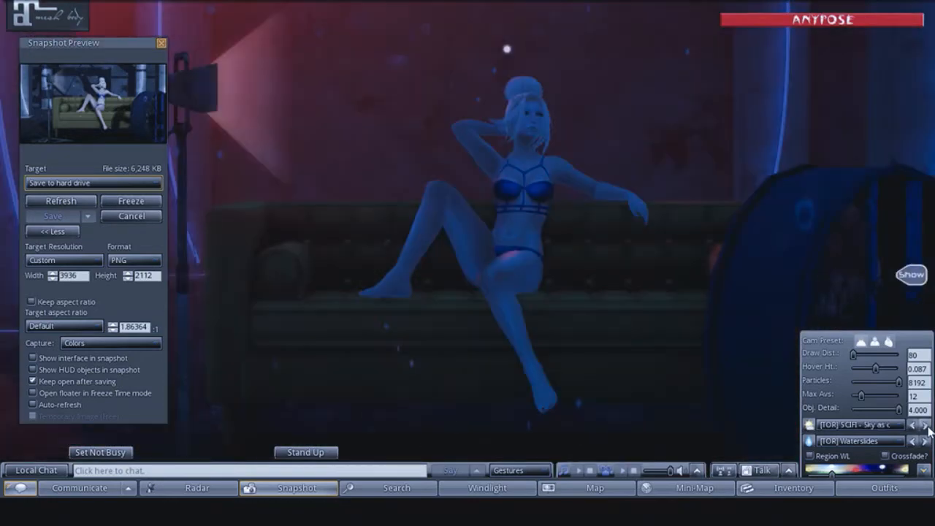
click(926, 426)
click(926, 426)
click(926, 425)
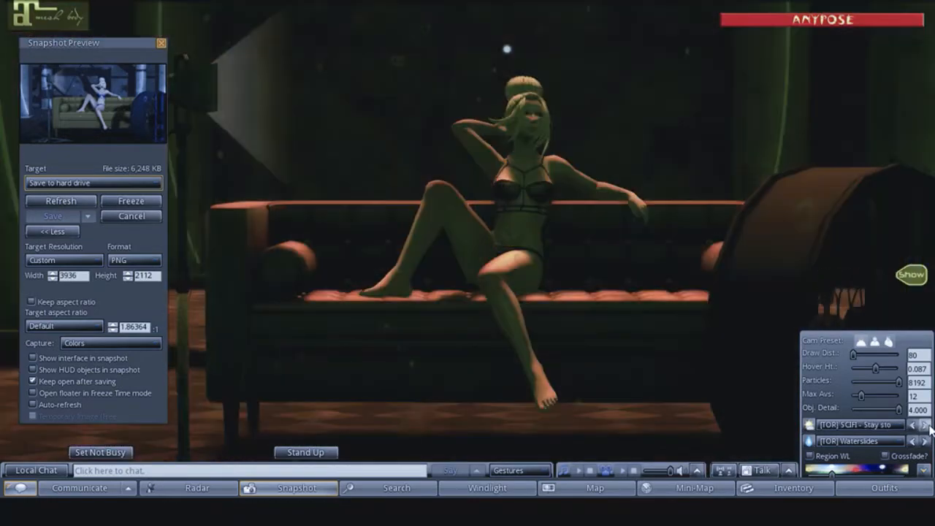
- Try the [TOR] SCIFI skies starting "This alien" and "Un Peint", ending on the one starting "Waterm"
click(926, 426)
click(926, 425)
click(926, 425)
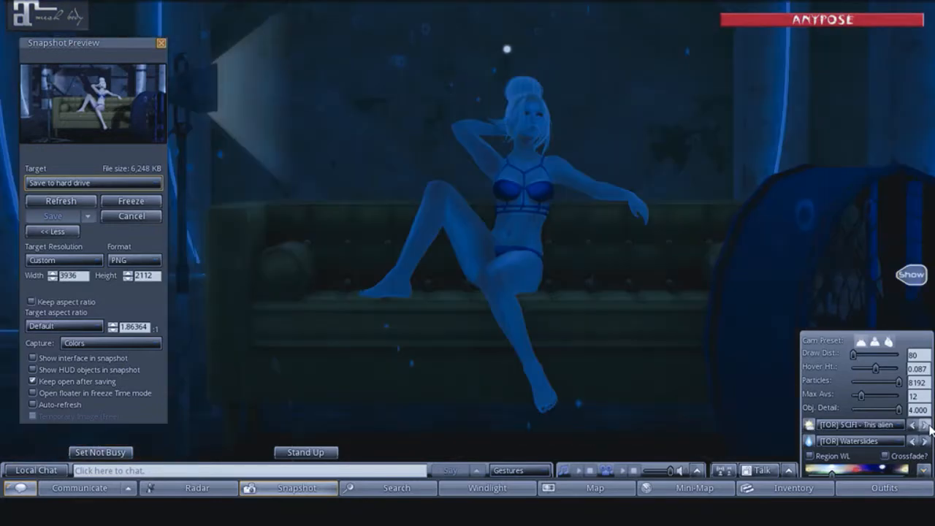
click(926, 426)
click(928, 428)
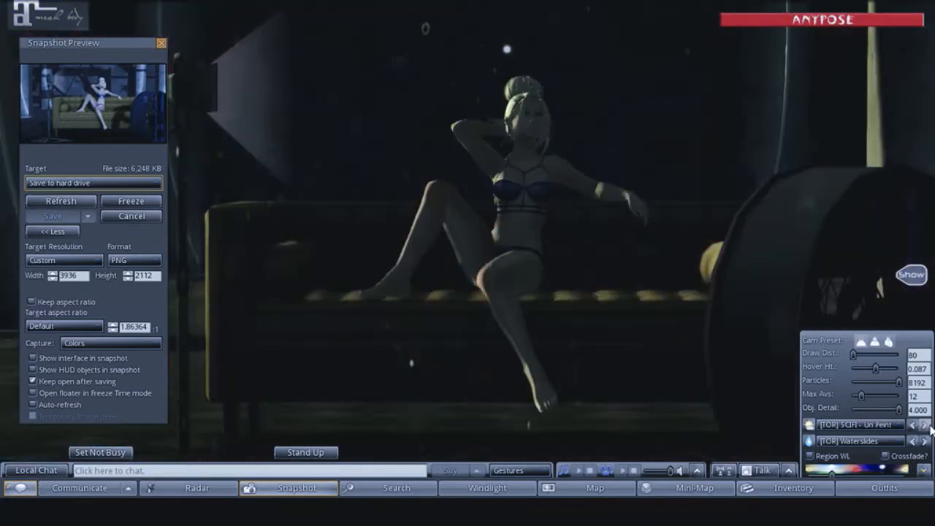
click(926, 425)
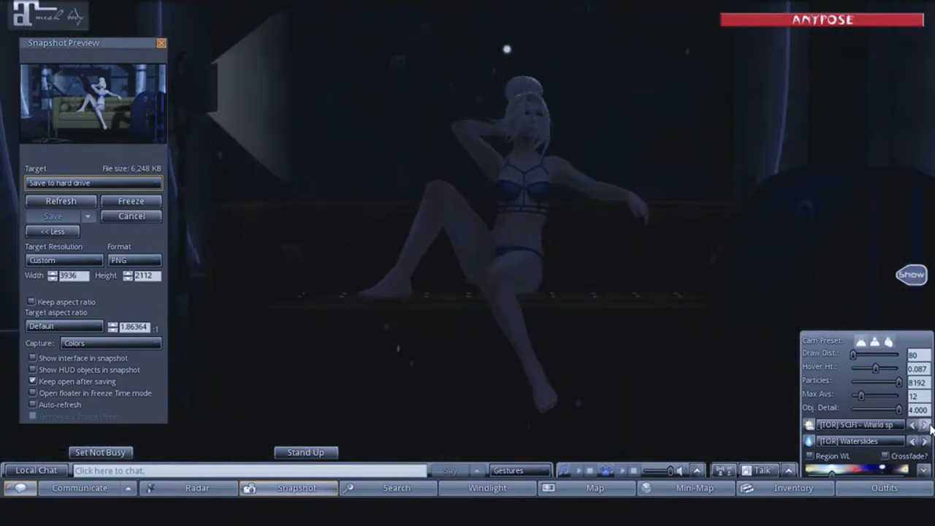
- Try the last [TOR] SCIFI skies, starting "Wild Pai" and "Yo pirat", staying on "Yo pirat"
click(926, 426)
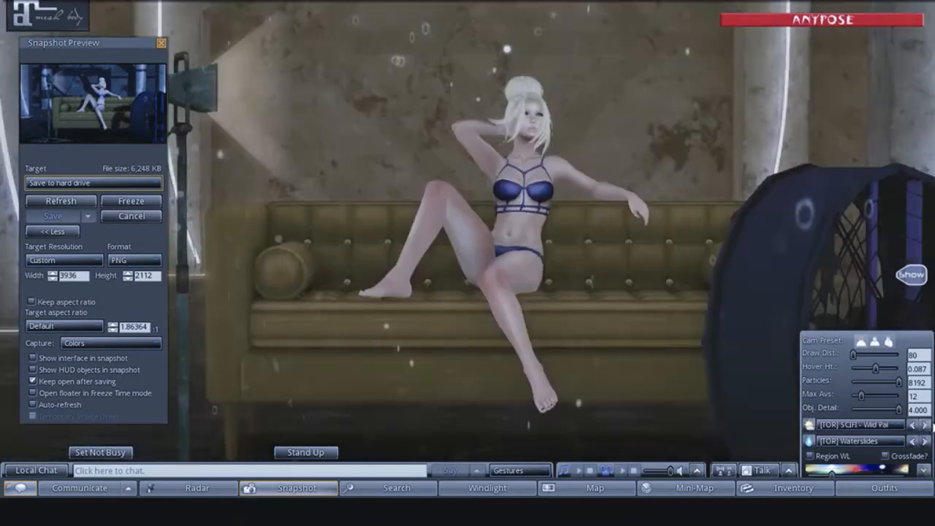
click(926, 427)
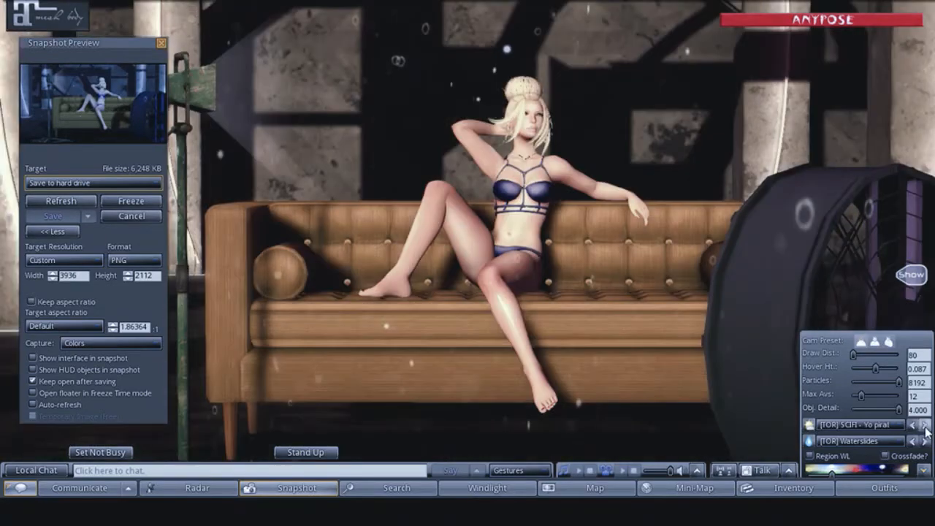
click(926, 425)
click(925, 427)
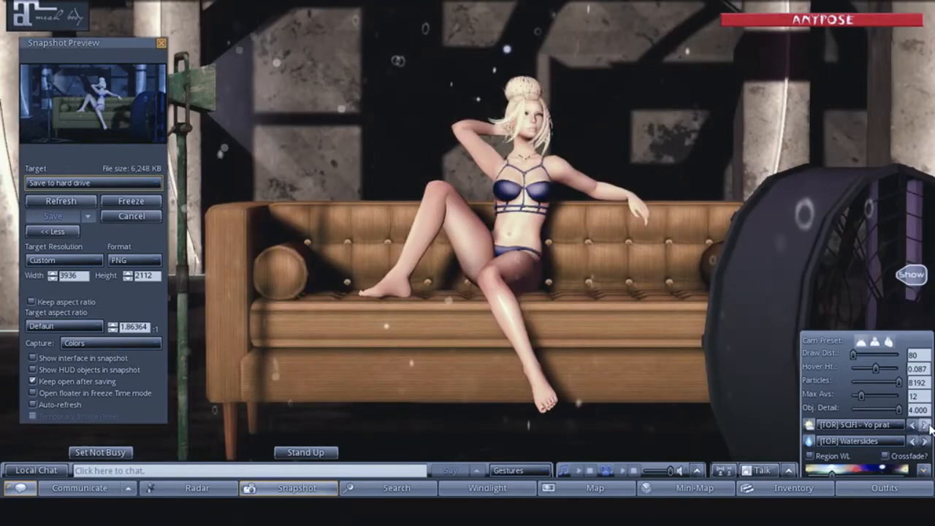
- Try the [TOR] SPECIAL skies starting "Blacki", "Gree" and "Postu", ending on the one starting "Thres"
click(926, 427)
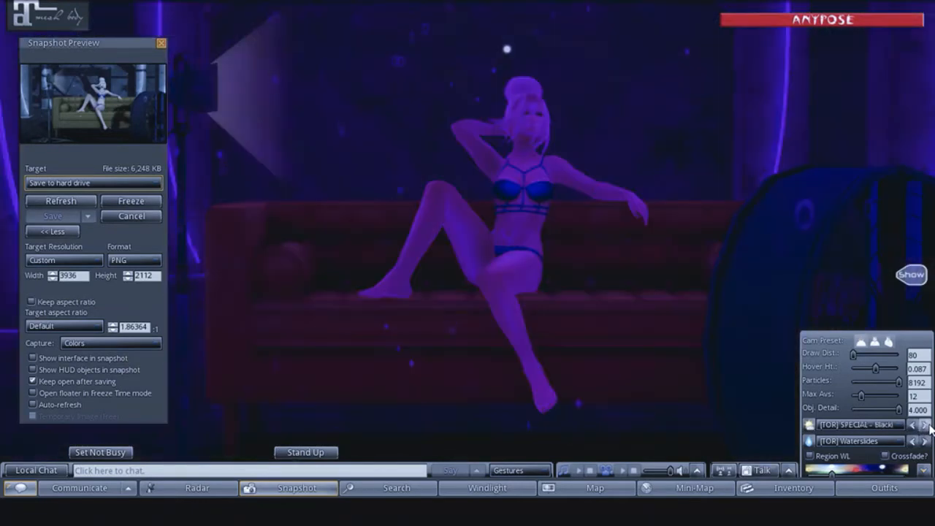
click(925, 426)
click(925, 426)
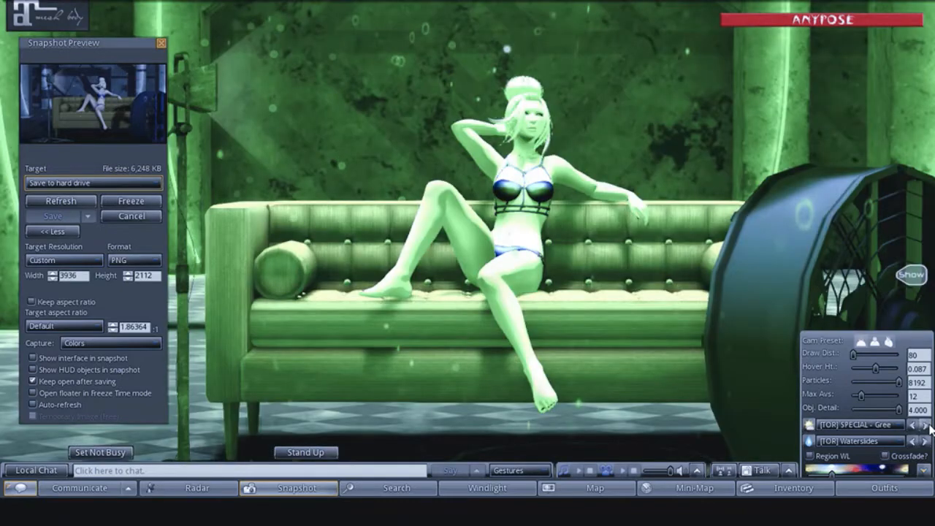
click(926, 425)
click(925, 425)
click(925, 426)
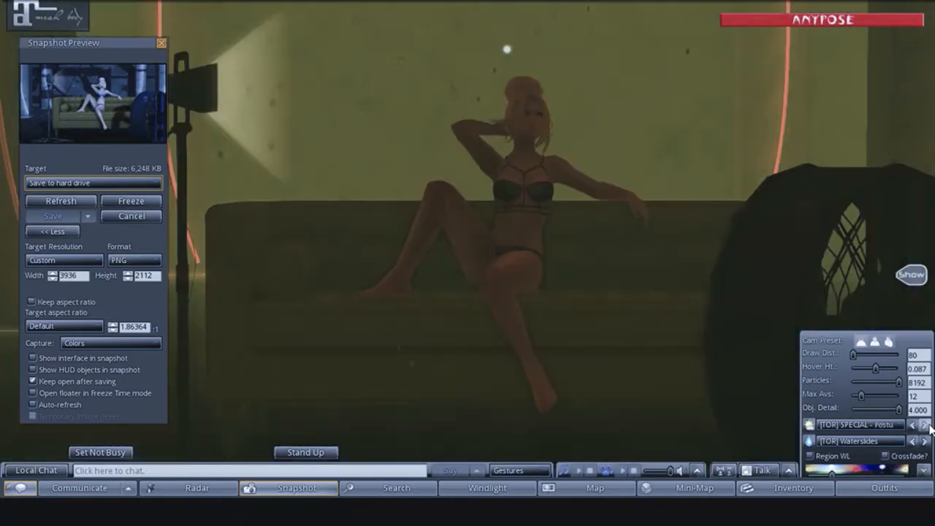
click(925, 426)
click(925, 426)
click(925, 426)
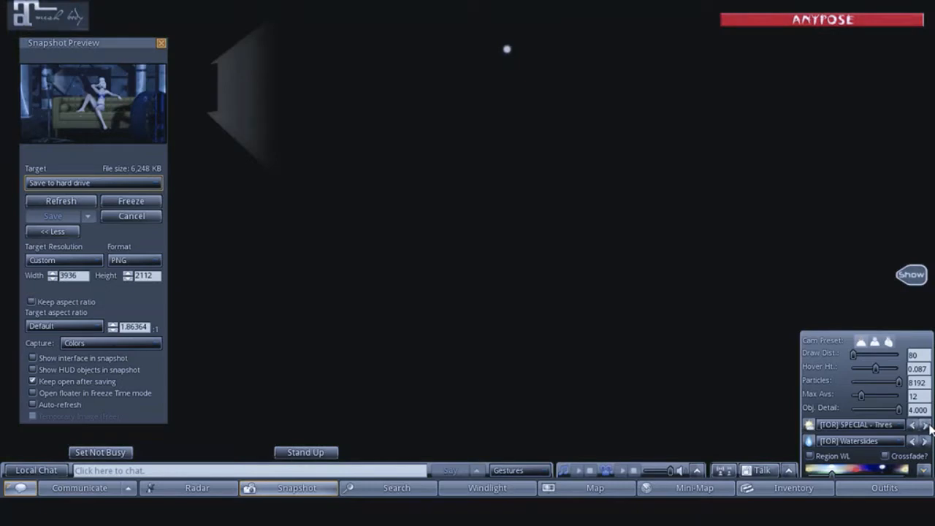
- Try the [TOR] SPECIAL sky starting "What" and the [TOR] SUNRISE sky starting "Ball", ending on the one starting "Barc"
click(926, 426)
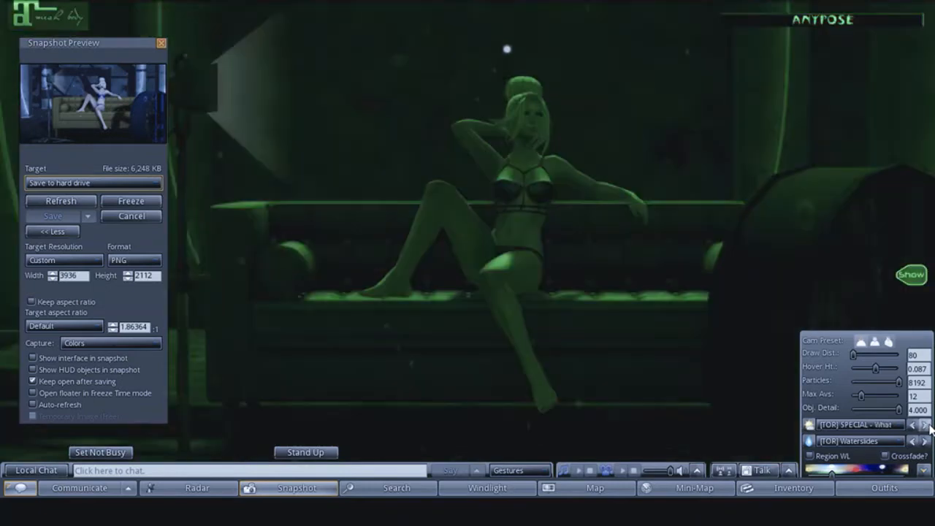
click(925, 426)
click(925, 425)
click(926, 425)
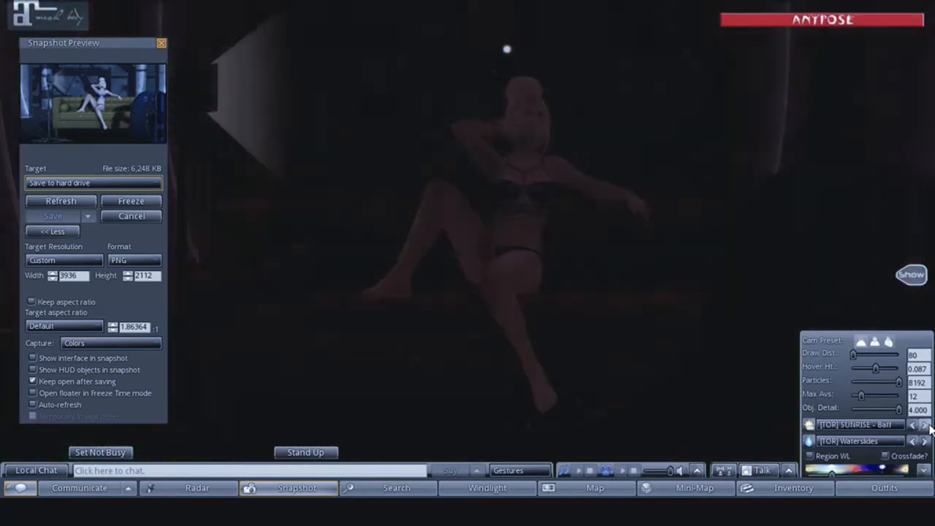
click(926, 426)
click(926, 425)
- Refresh the preview and save a snapshot to the hard drive under the [TOR] SUNRISE sky starting "Barc"
click(884, 425)
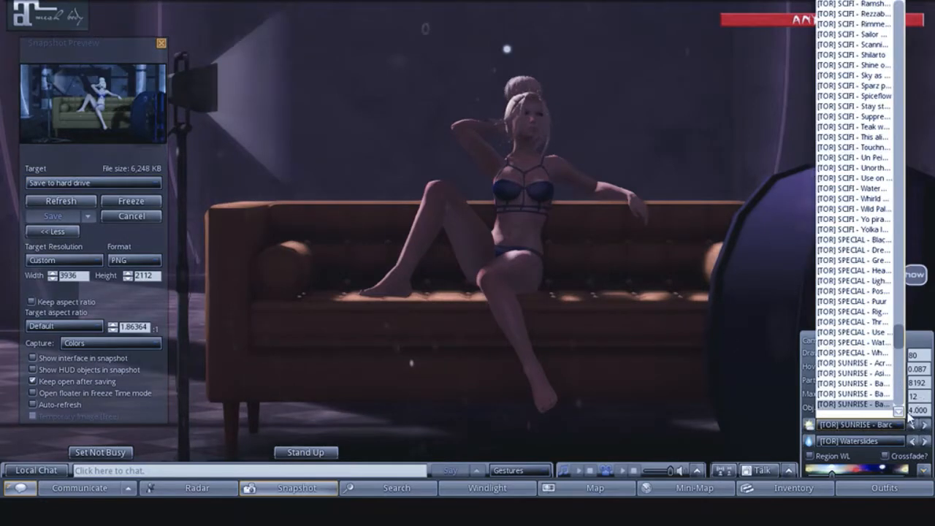
click(888, 431)
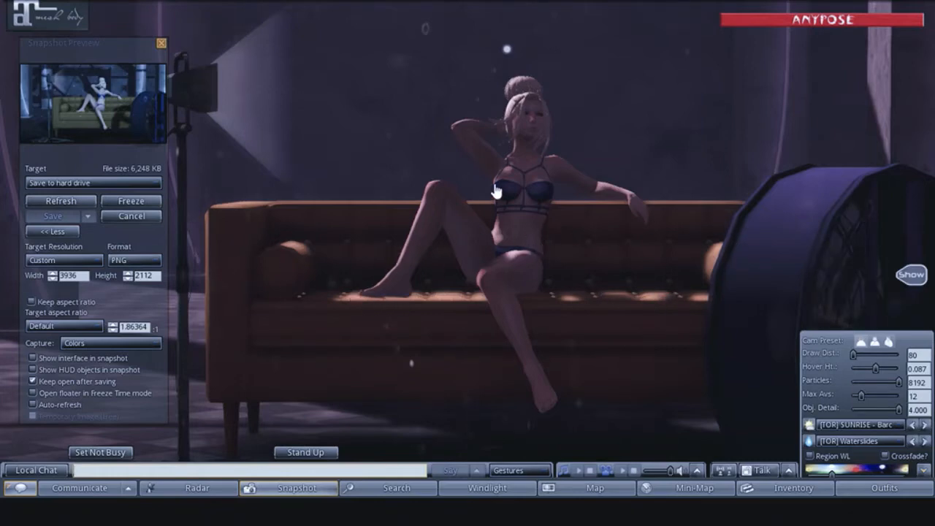
click(59, 201)
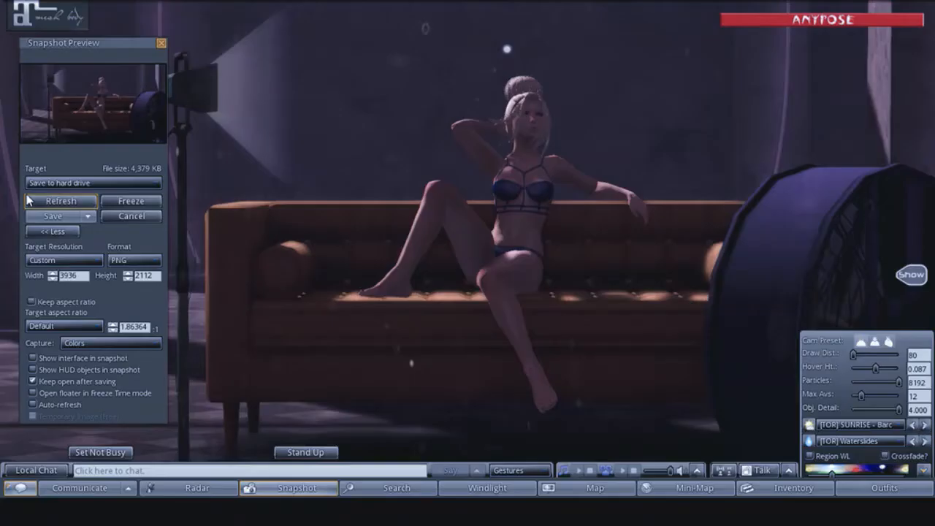
- Try the [TOR] SUNRISE sky starting "Can", ending back on the one starting "Bub"
click(925, 426)
click(926, 427)
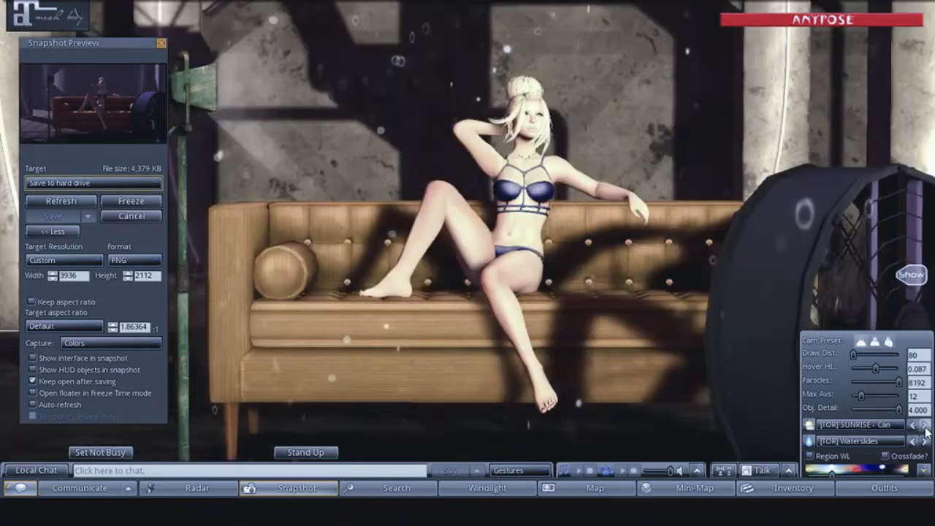
click(912, 425)
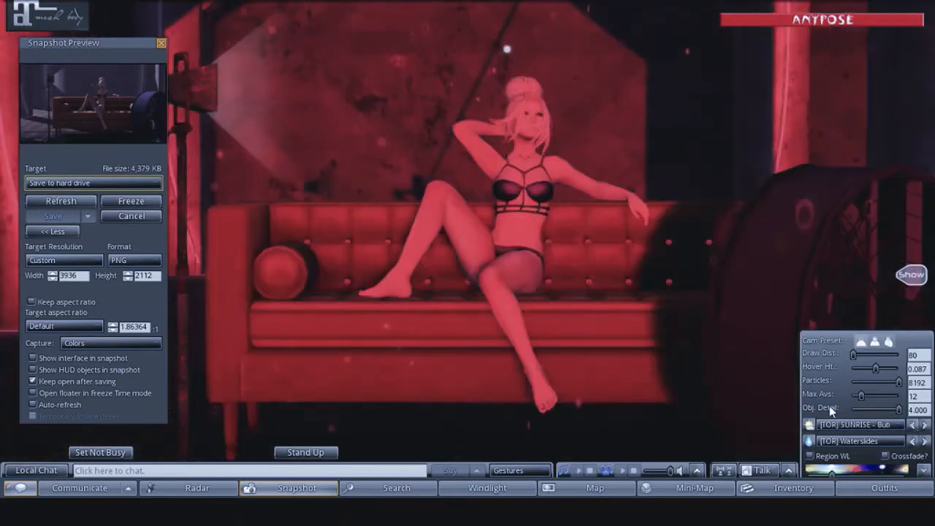
- Try the Sunset Pink sky and the Surreal skies Brazil, Fire and Flirt, ending on Surreal - Night
click(847, 424)
drag(900, 343, 890, 156)
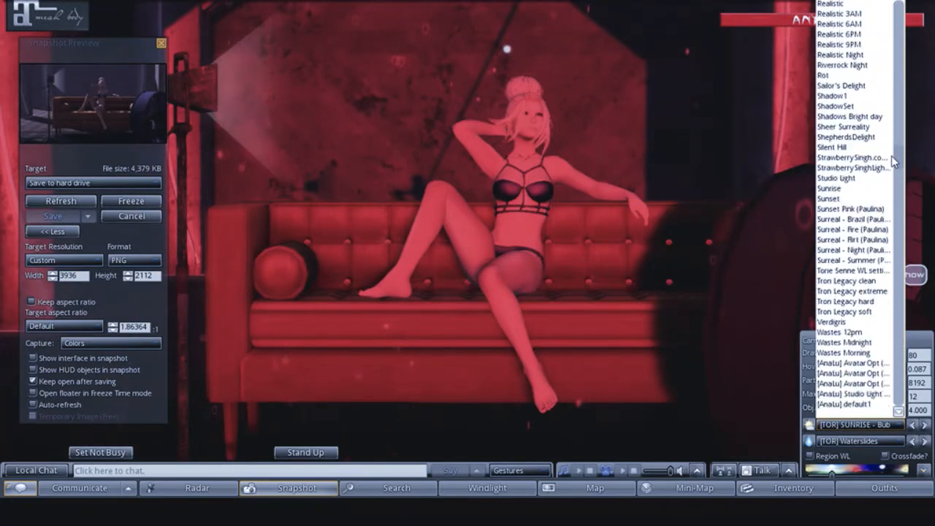
click(847, 210)
click(924, 425)
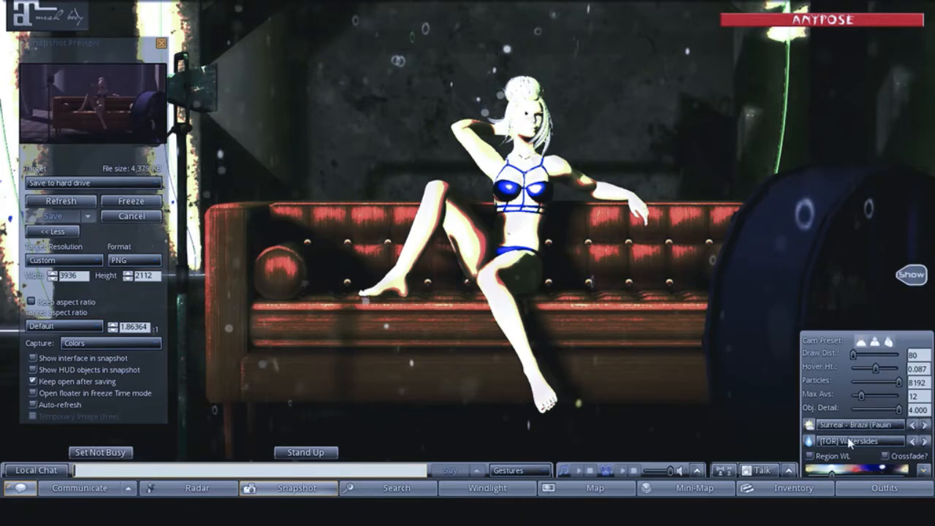
click(924, 425)
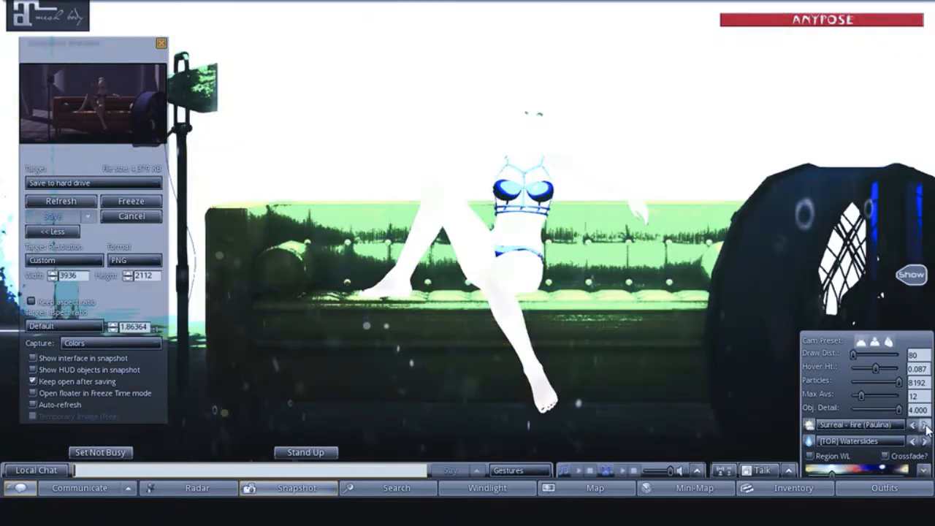
click(925, 425)
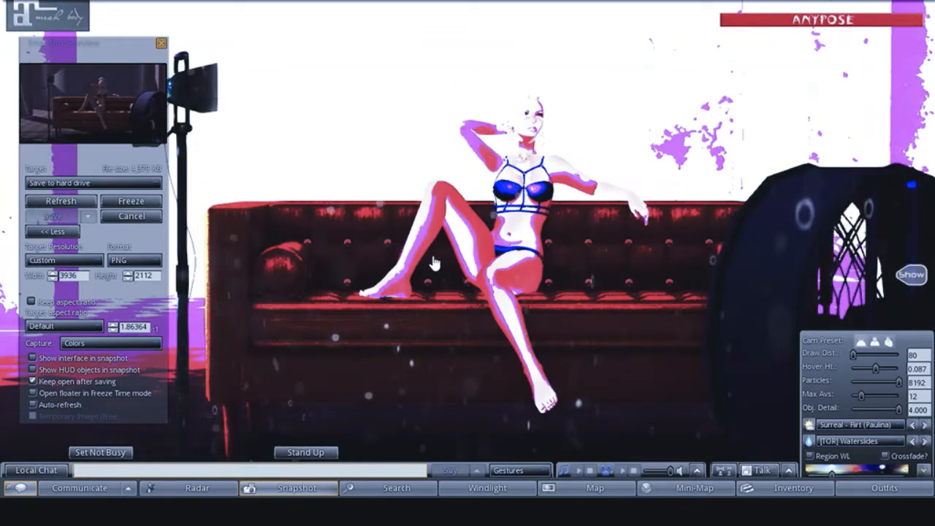
click(925, 425)
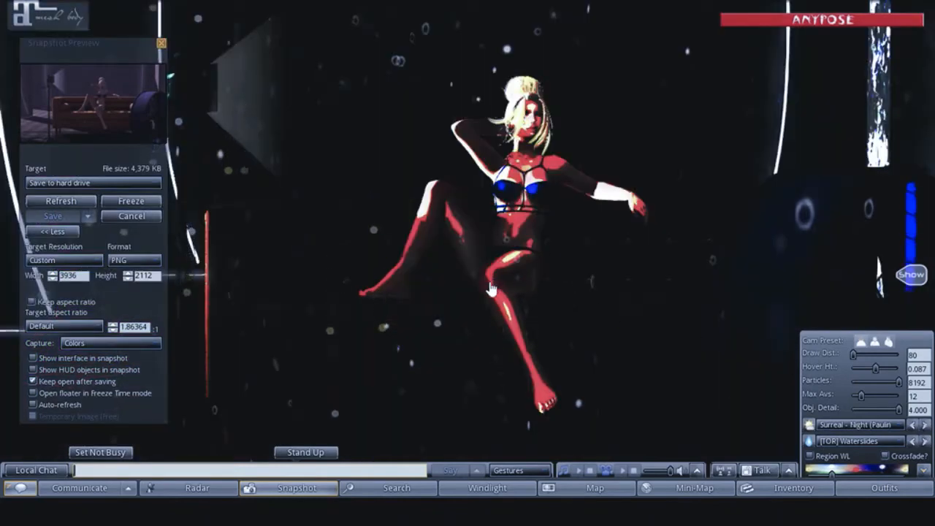
- Switch to the Surreal - Summer sky, refresh the preview and save a snapshot to the hard drive
click(926, 425)
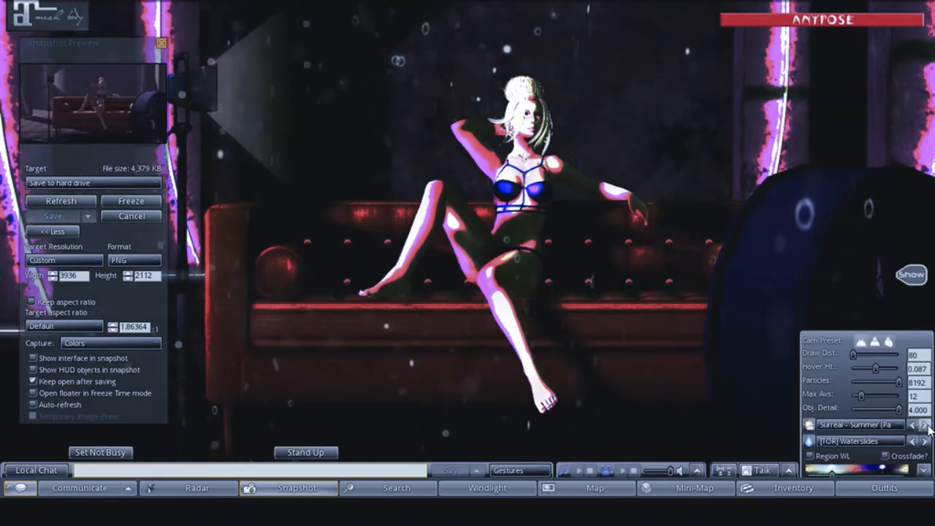
click(58, 204)
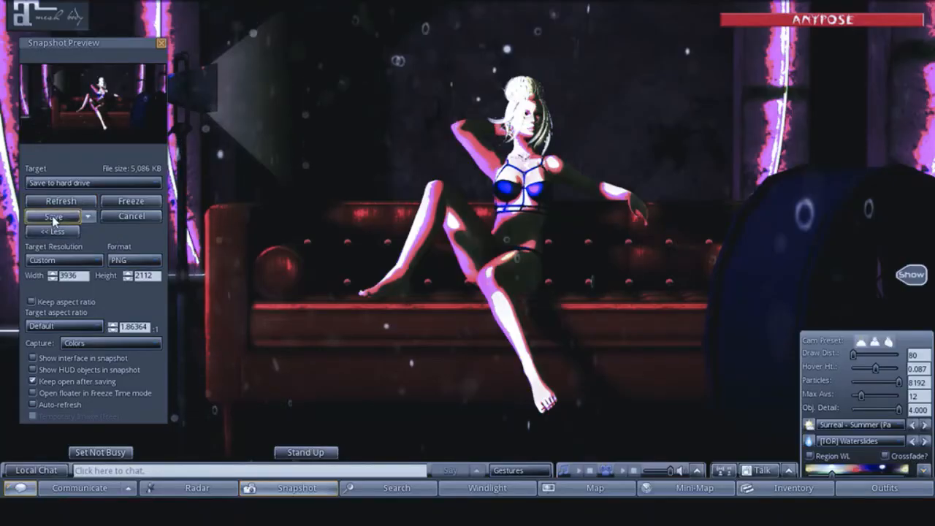
click(54, 219)
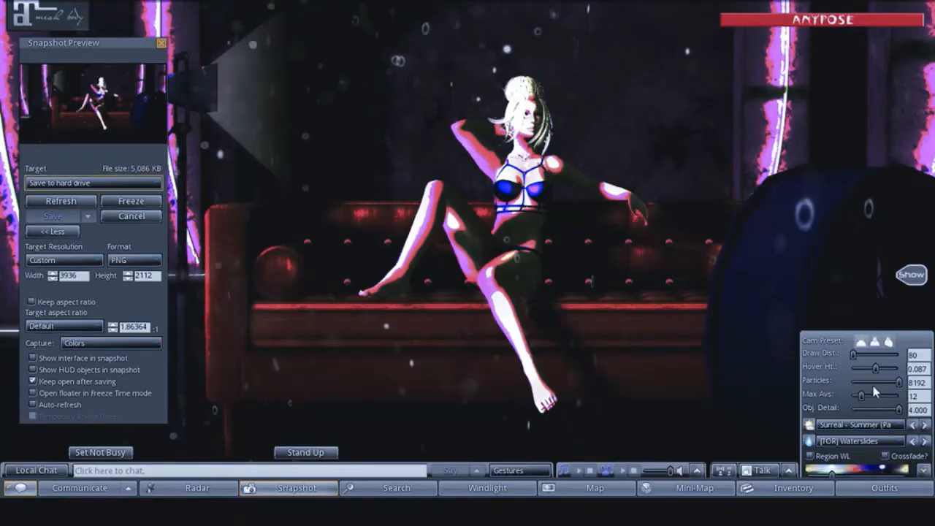
- Try the two skies following Surreal - Summer, ending on Tron Legacy clean
click(924, 424)
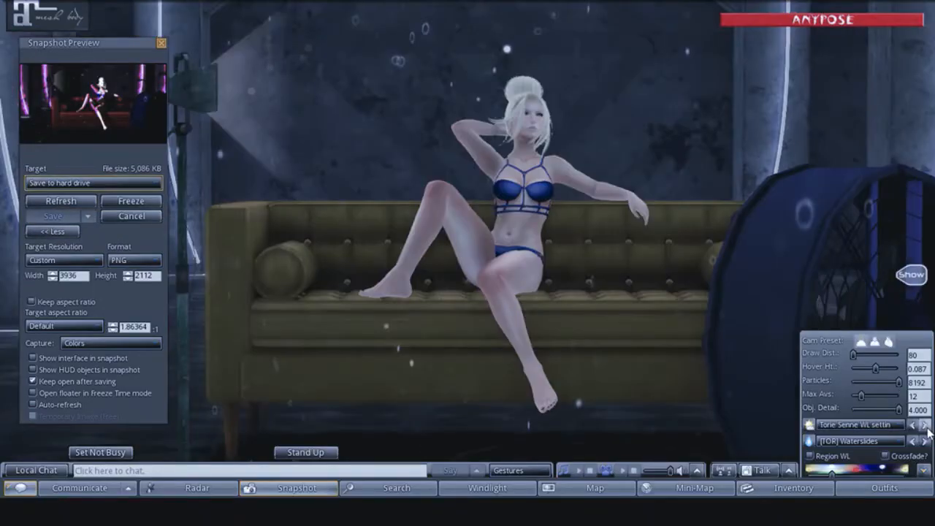
click(924, 424)
- Compare the StrawberrySingh.com and StrawberrySinghLight skies, and save a refreshed snapshot to the hard drive under StrawberrySinghLight
click(848, 425)
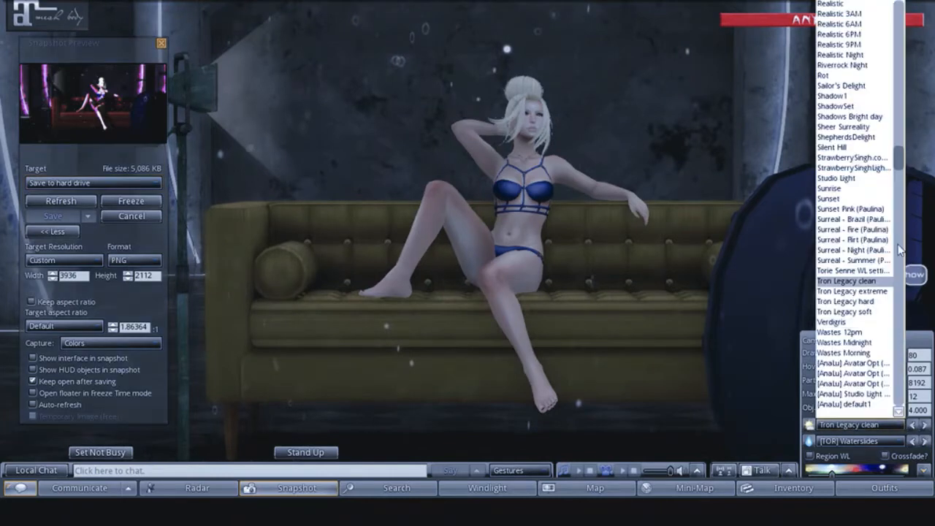
scroll(900, 165, down, 1)
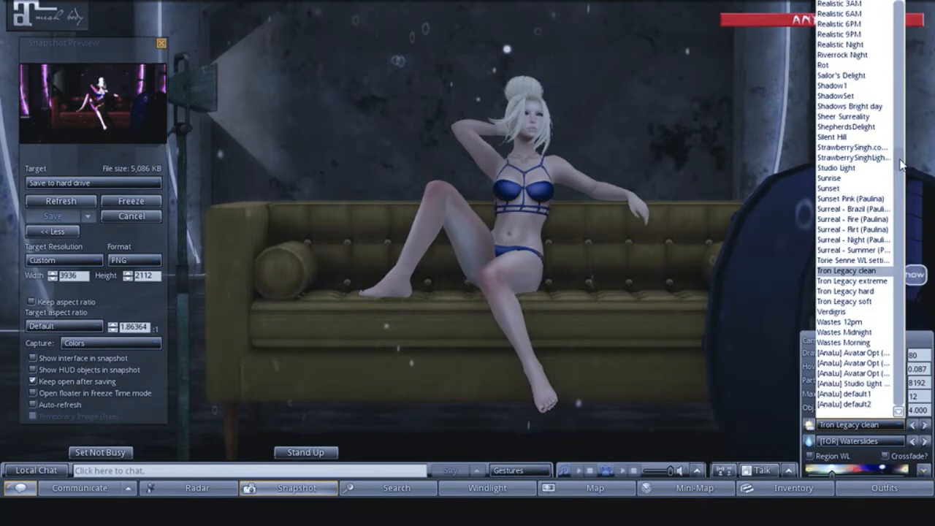
click(851, 147)
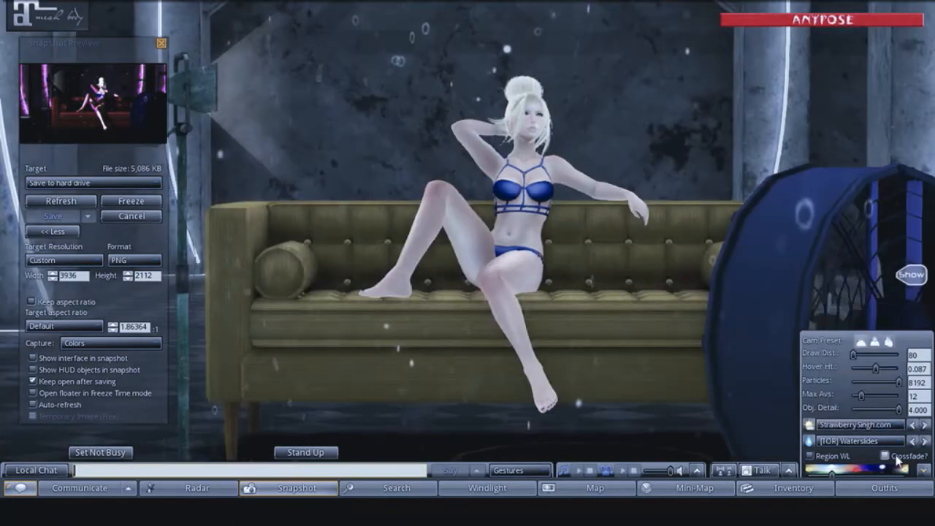
click(924, 424)
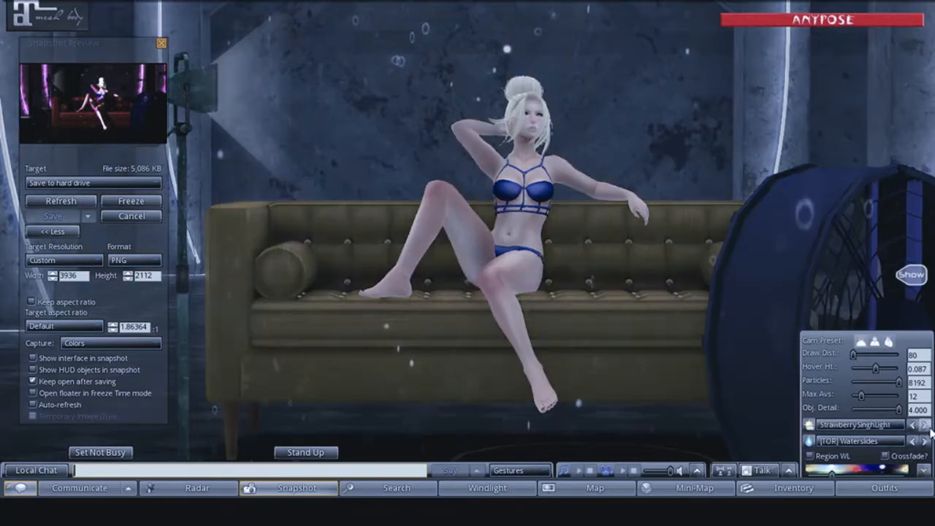
click(925, 425)
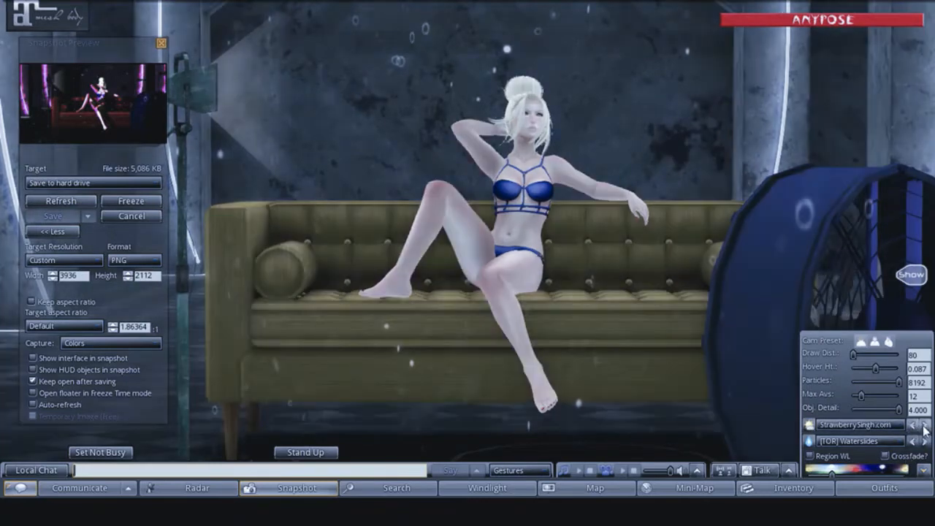
click(925, 430)
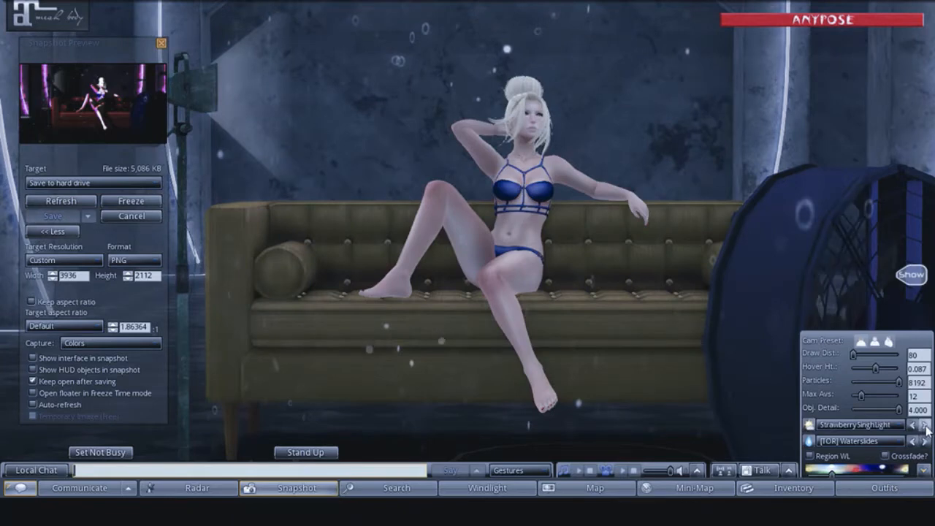
click(45, 199)
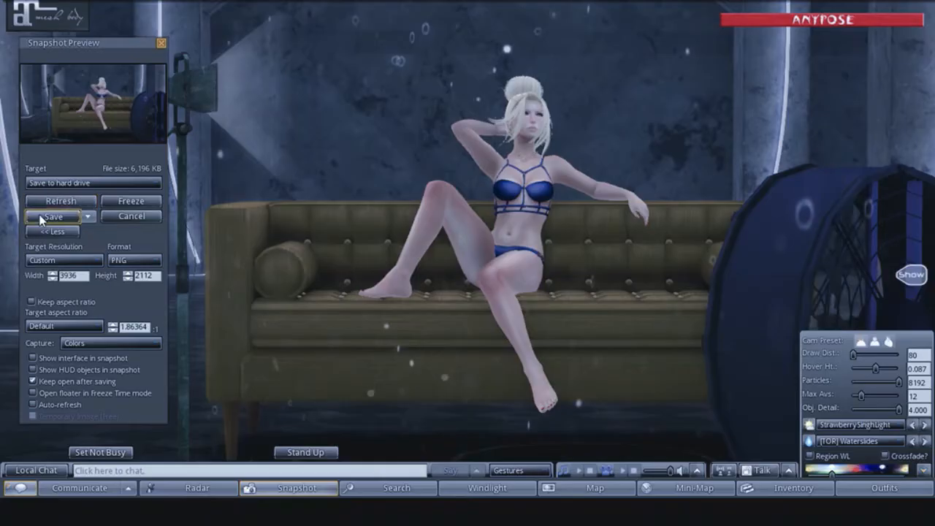
- Compare the Jadezilla's Pastel Studio sky with Incongruent Truths, ending on Jadezilla's Pastel Studio
click(889, 427)
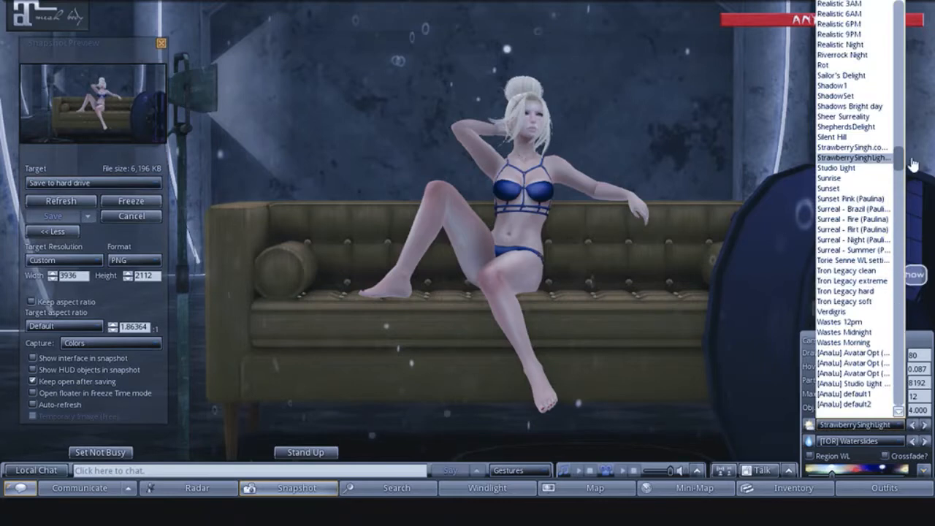
drag(902, 159, 901, 77)
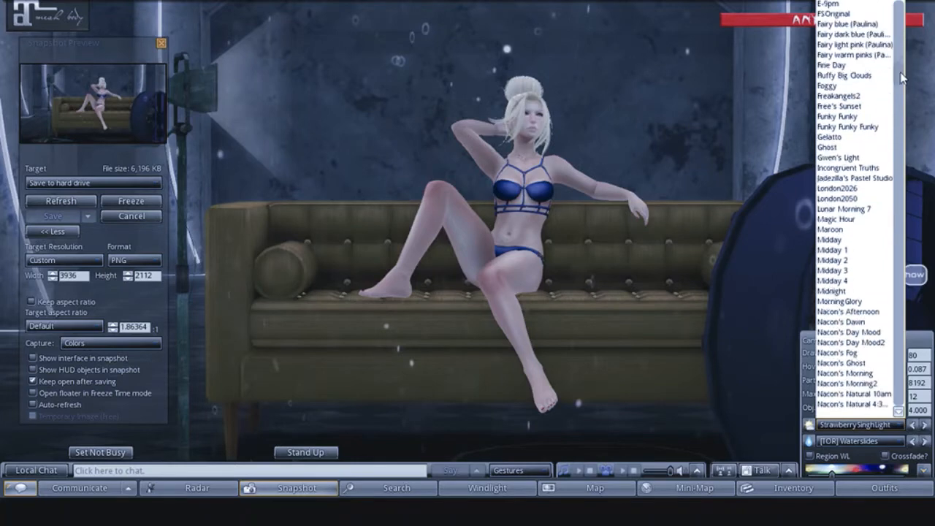
click(864, 178)
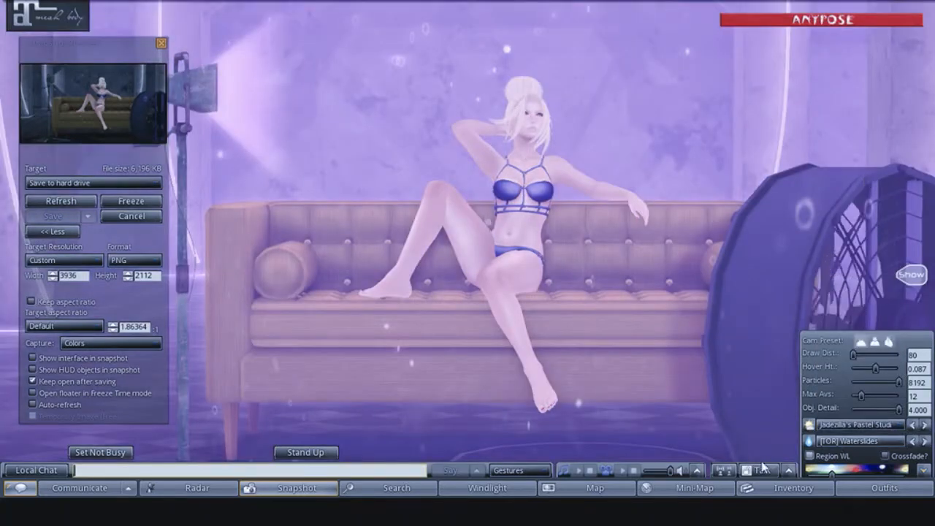
click(912, 424)
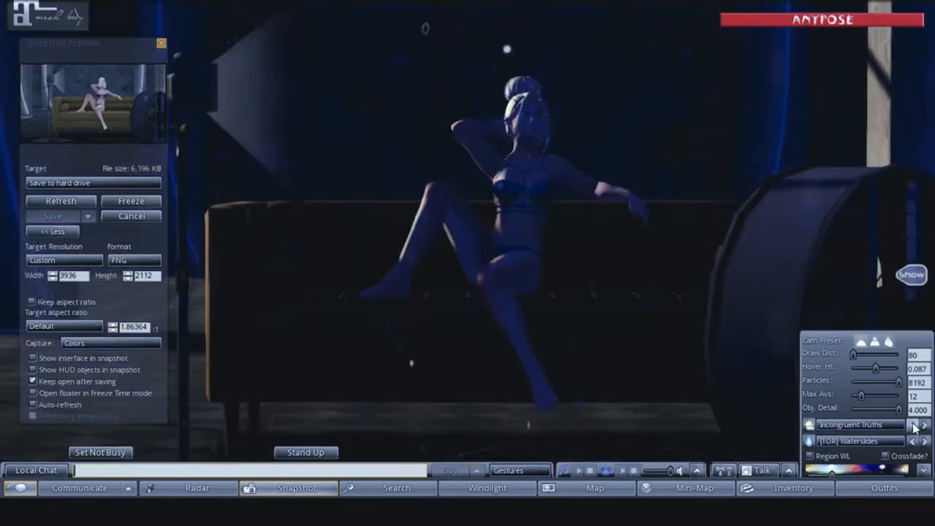
click(924, 425)
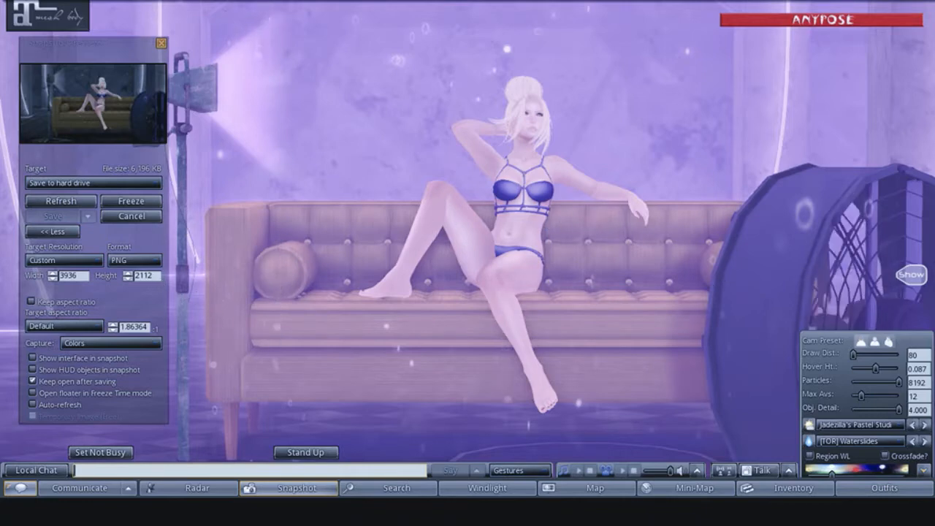
- Try the Bryn Oh's sky starting "Annas M", ending on the one starting "BLUNIVE"
click(886, 424)
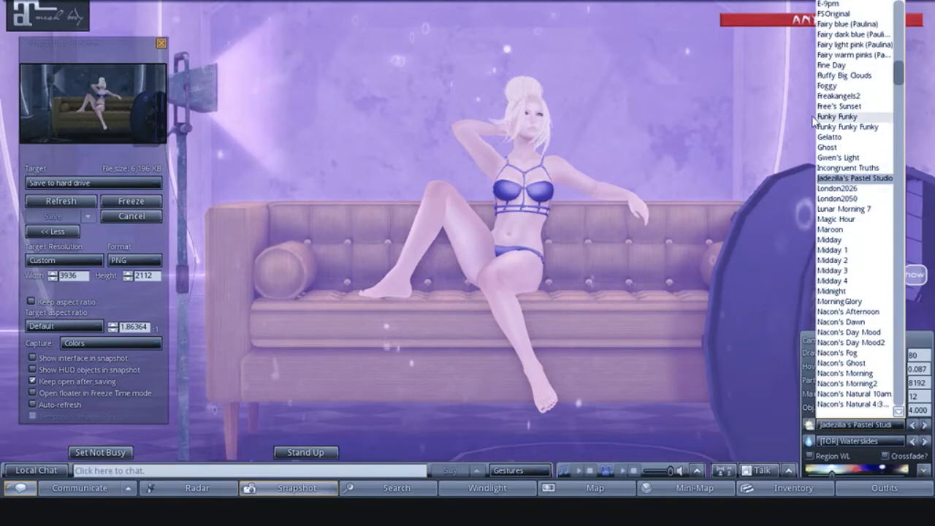
scroll(865, 132, up, 7)
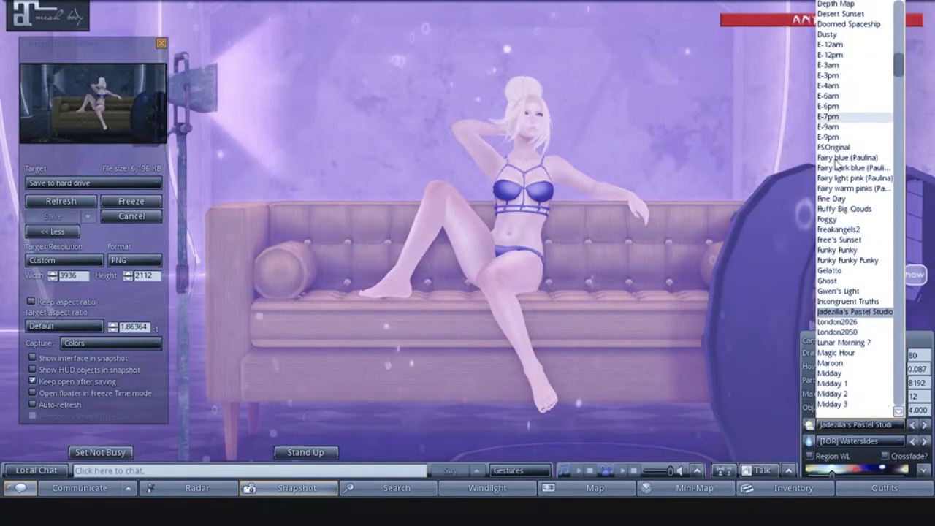
click(899, 27)
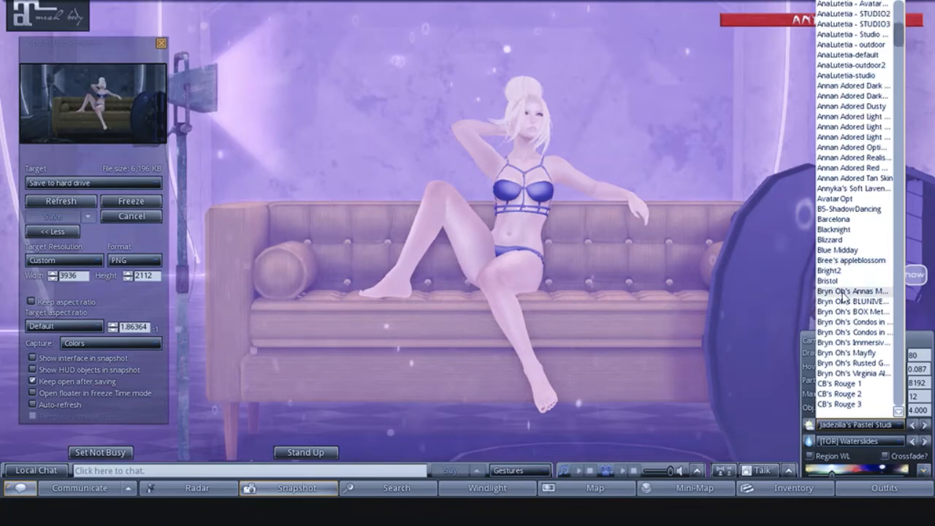
click(869, 291)
click(924, 426)
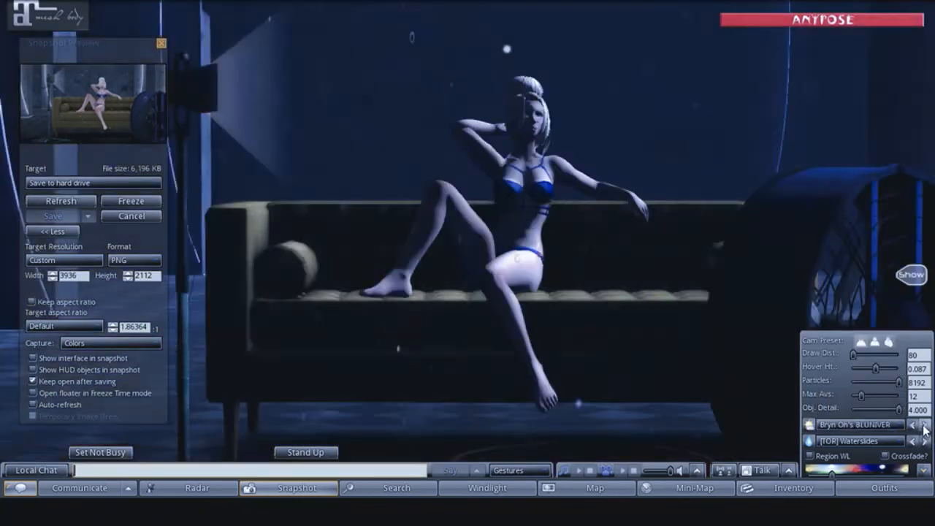
- Switch to the Bryn Oh's sky starting "BOX Meta" and refresh the snapshot preview under it
click(924, 426)
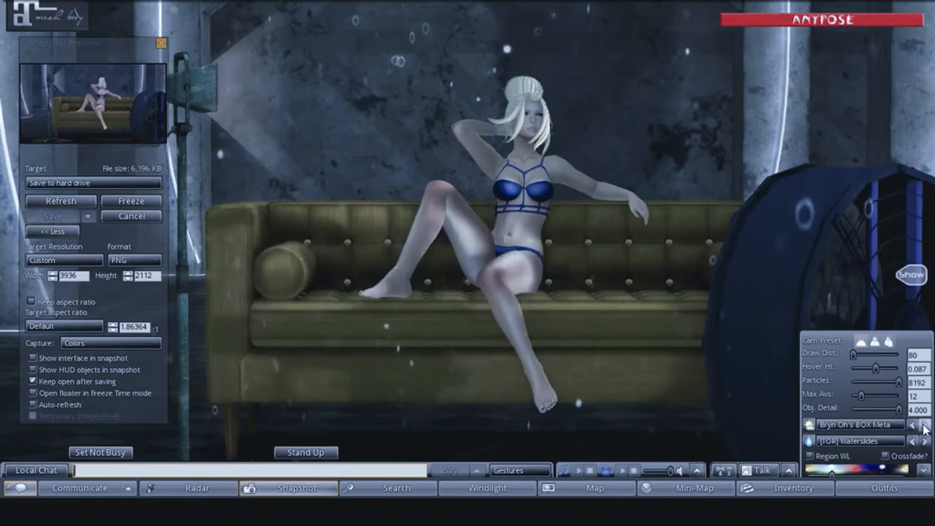
click(39, 201)
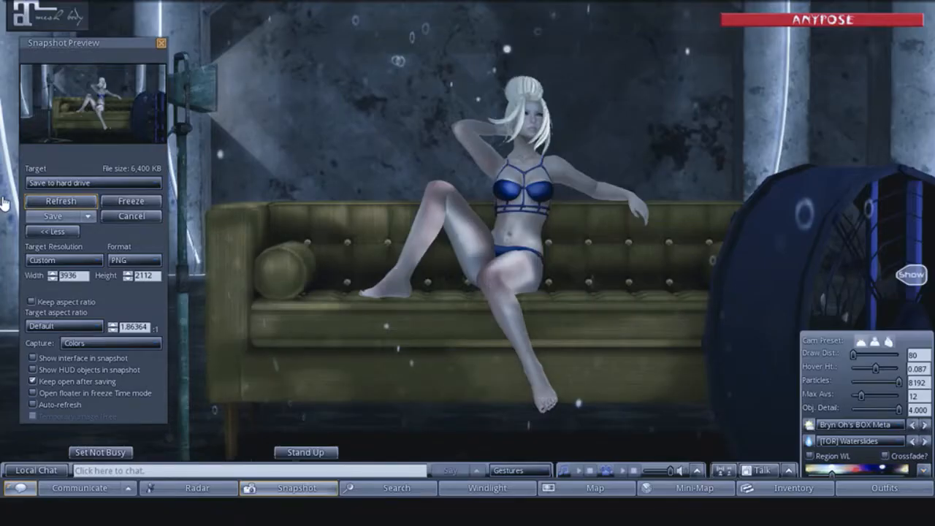
click(56, 204)
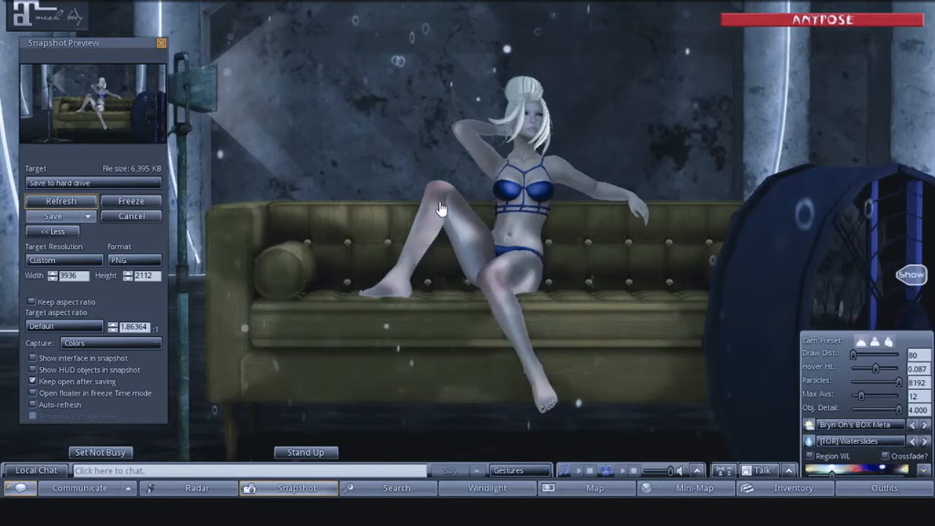
- Browse the WindLight skies onward through the remaining Bryn Oh's presets to CB's Rouge 2
click(925, 425)
click(924, 425)
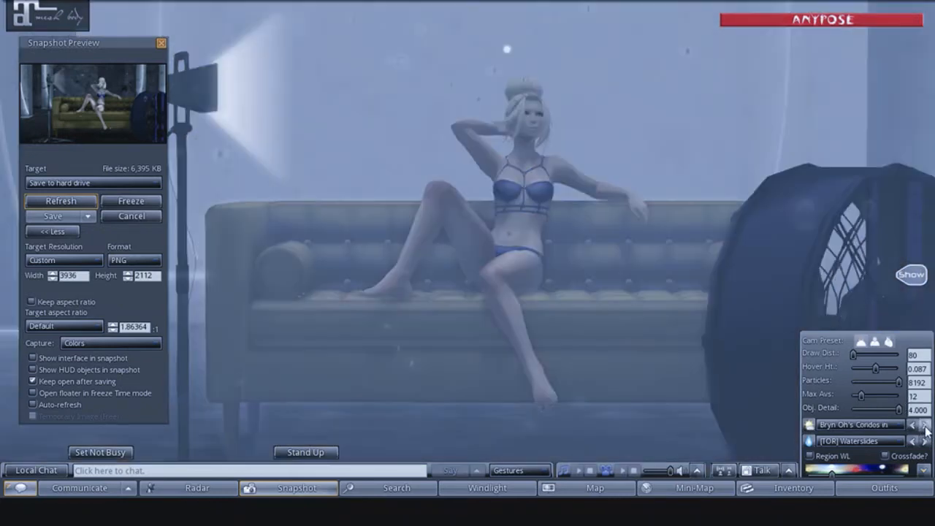
click(924, 425)
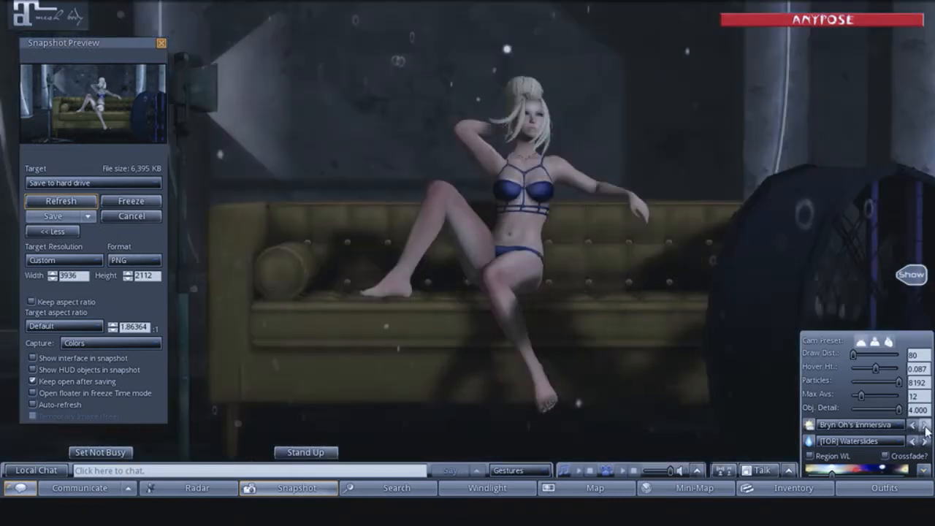
click(924, 425)
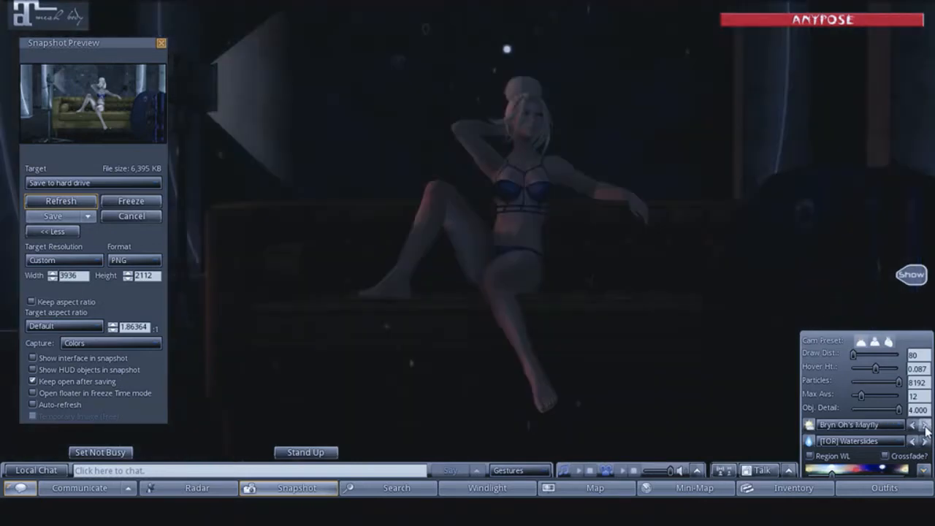
click(924, 425)
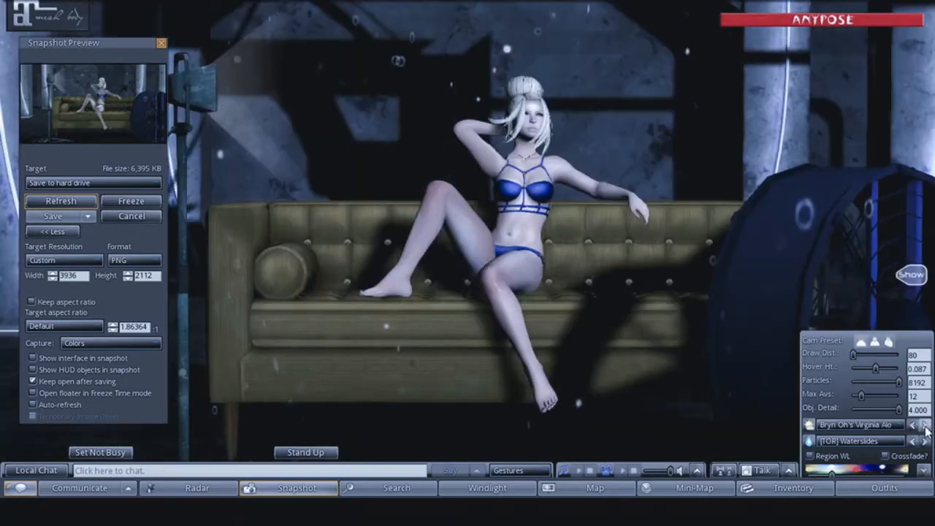
click(925, 425)
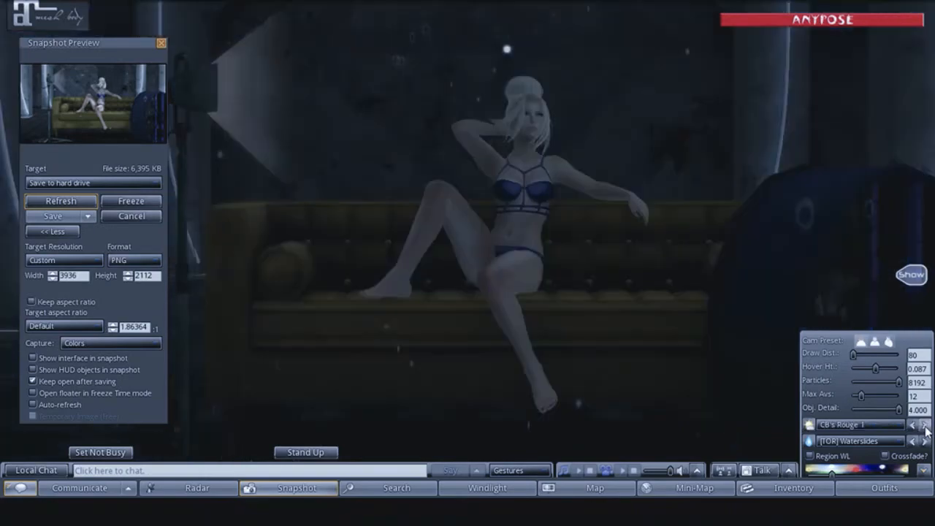
click(925, 425)
- Choose the [TOR] SUNSET sky starting "War" and browse backward through the presets to the one starting "Pink s"
click(840, 425)
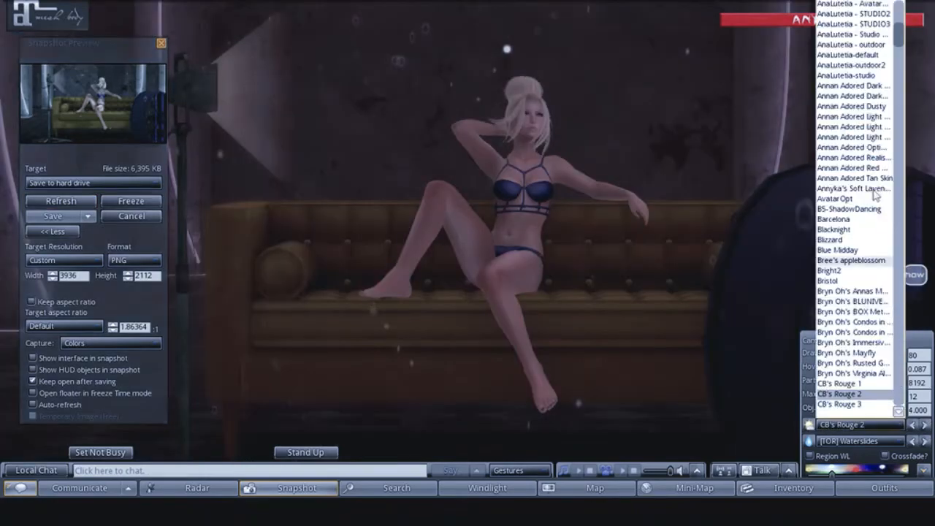
drag(898, 33, 865, 375)
click(832, 373)
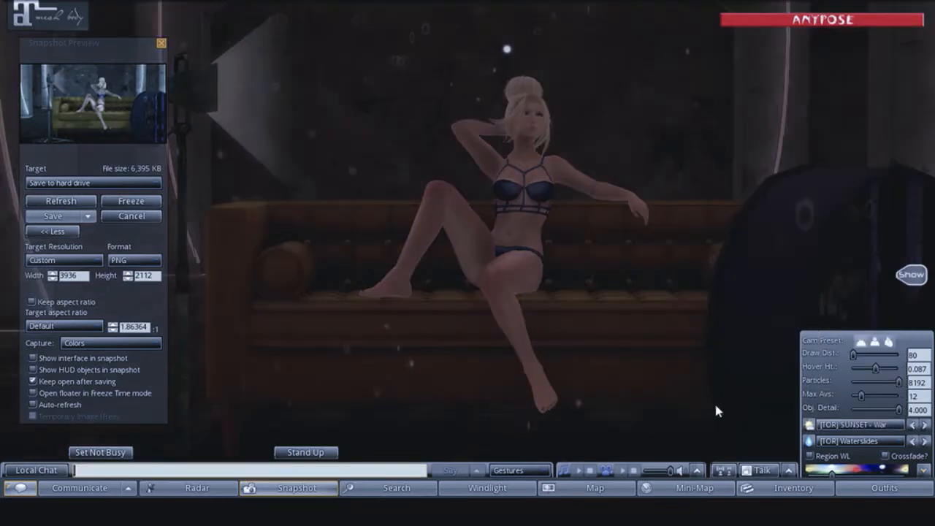
click(911, 425)
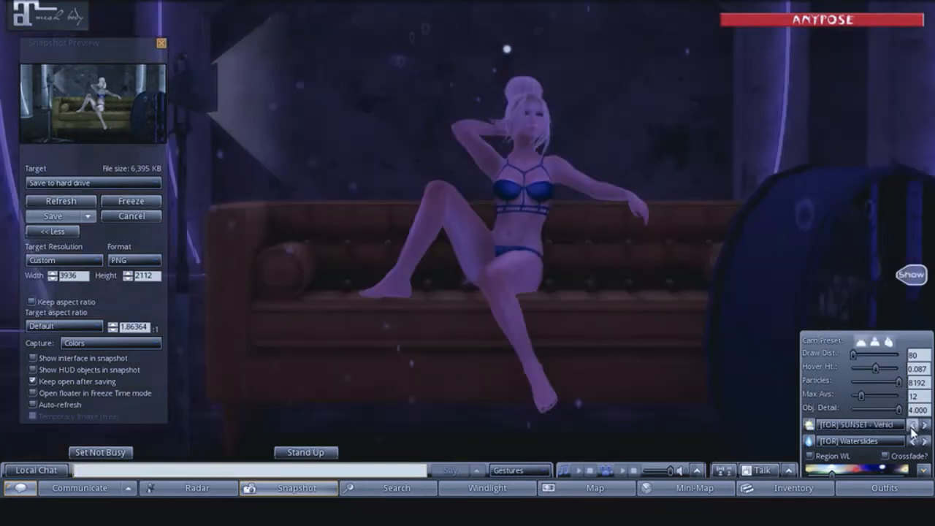
click(911, 425)
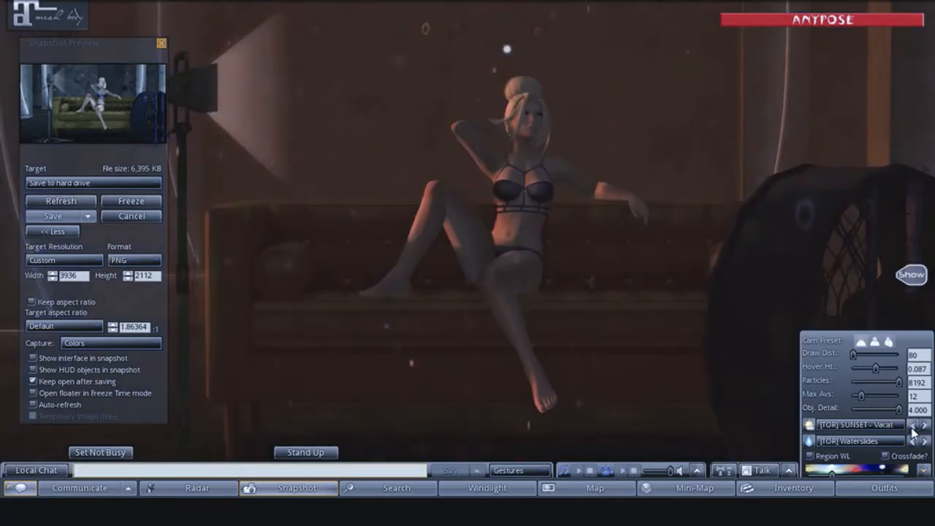
click(911, 429)
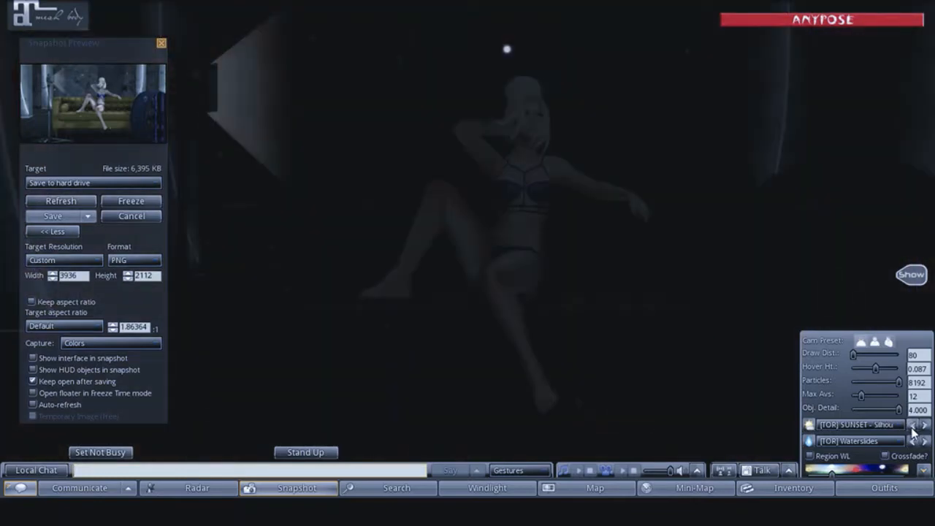
click(912, 427)
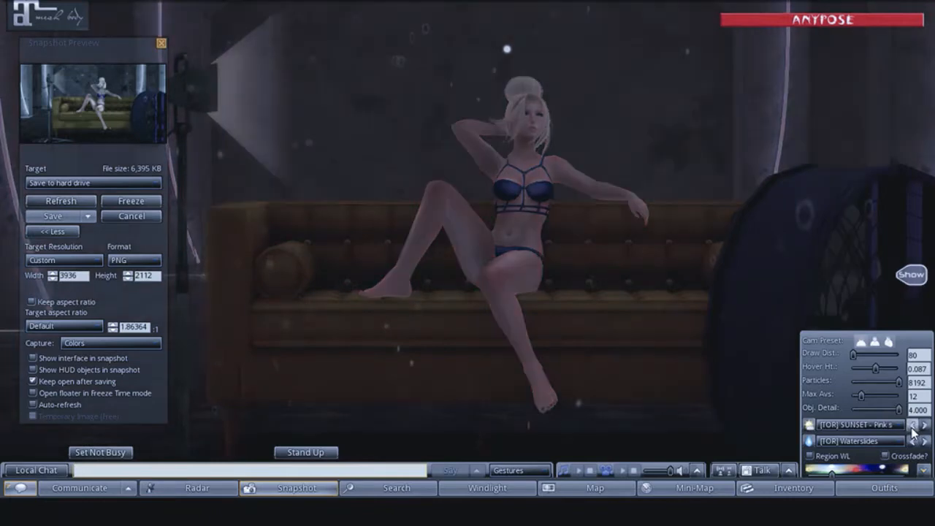
- Try the [TOR] SUNSET skies starting "Peve", "Pale" and "Orien"
click(911, 425)
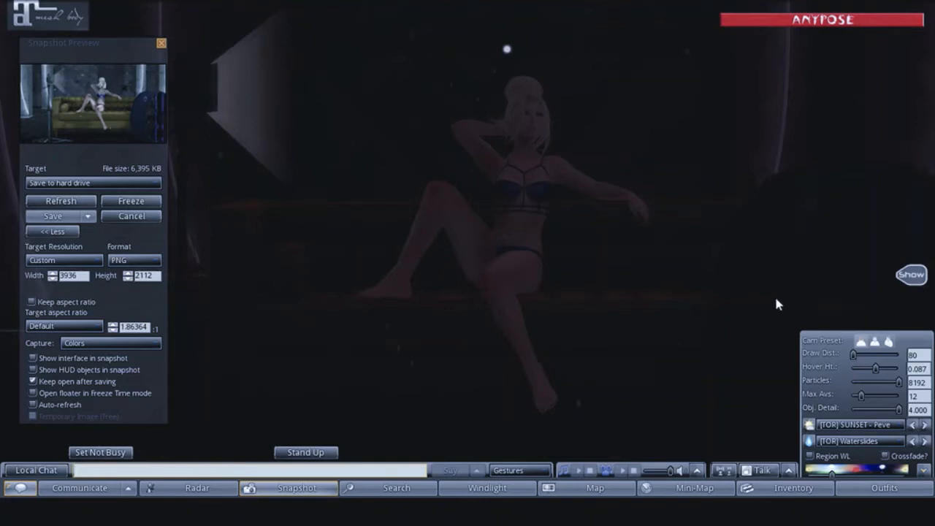
click(913, 424)
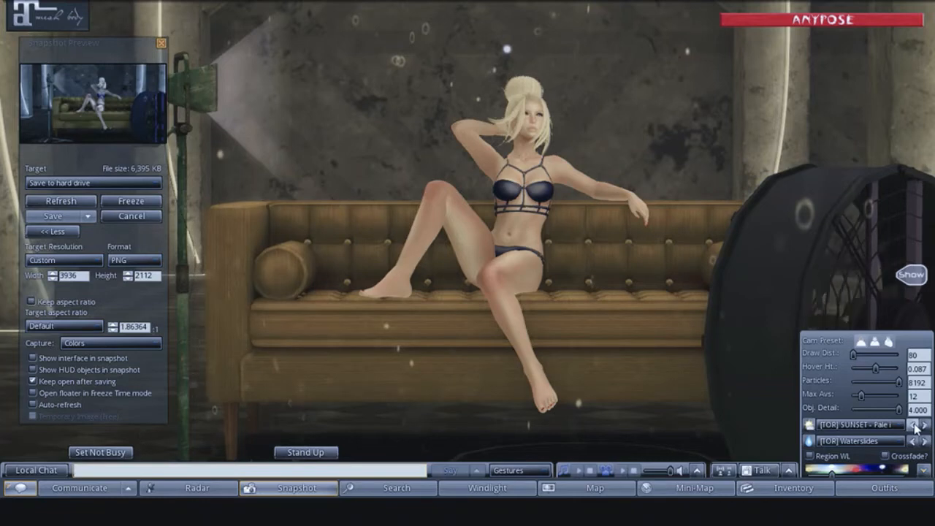
click(914, 425)
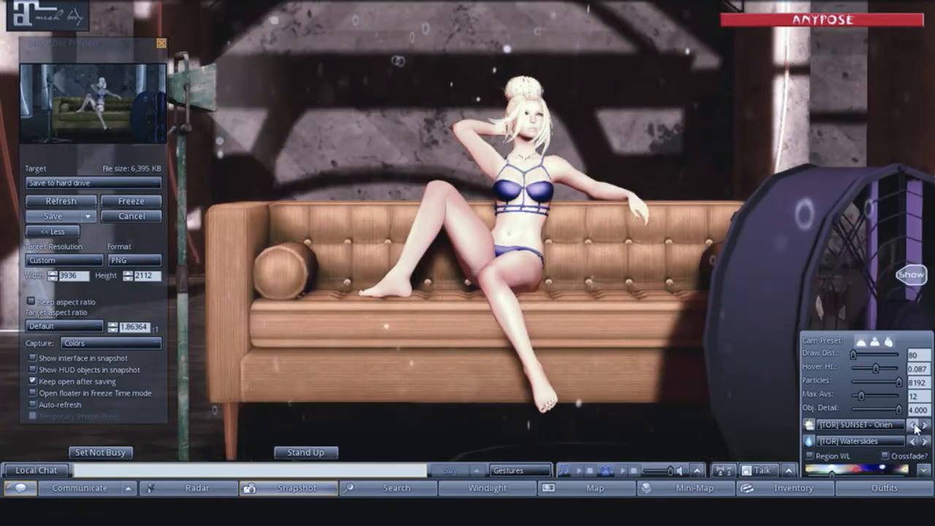
click(913, 425)
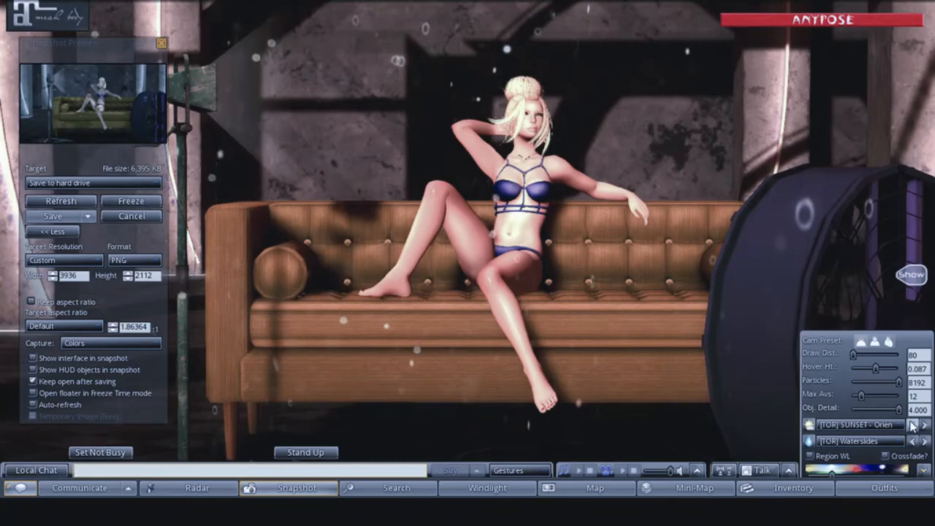
- Switch to the [TOR] SUNSET sky starting "Malts" and save a refreshed snapshot to the hard drive under it
click(913, 425)
click(914, 425)
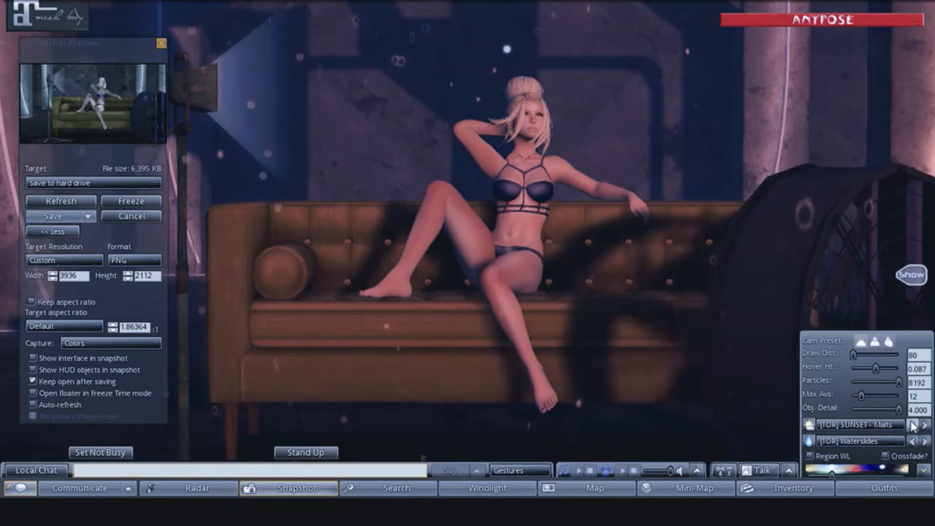
click(47, 203)
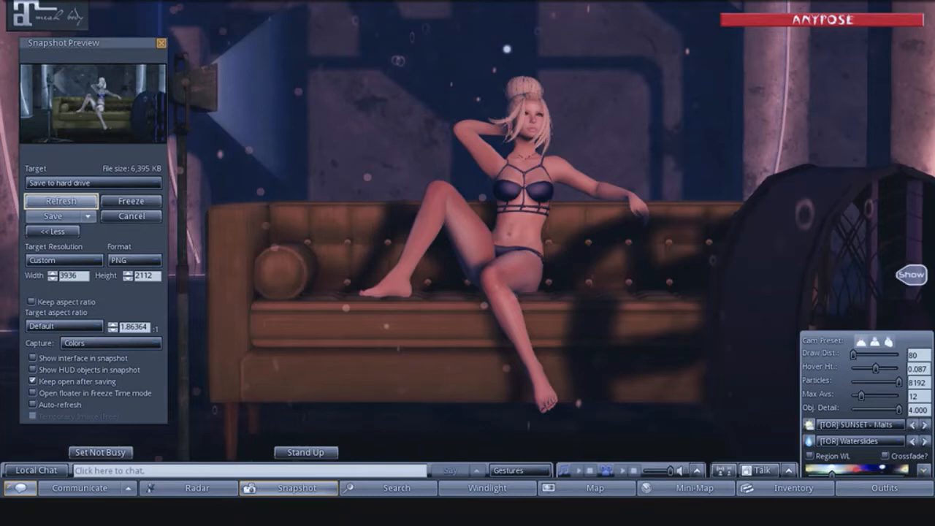
click(43, 217)
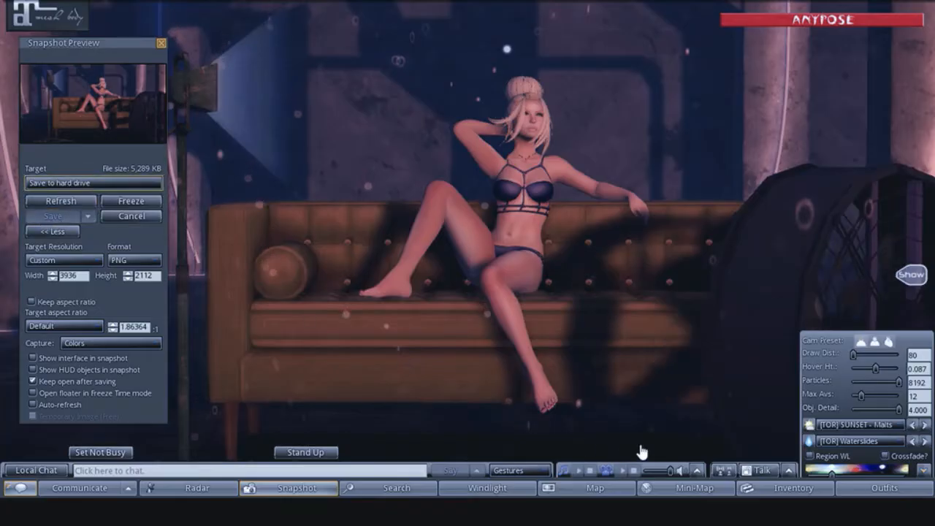
- Browse backward through the [TOR] SUNSET skies from "Lang" to the one starting "Dam"
click(912, 425)
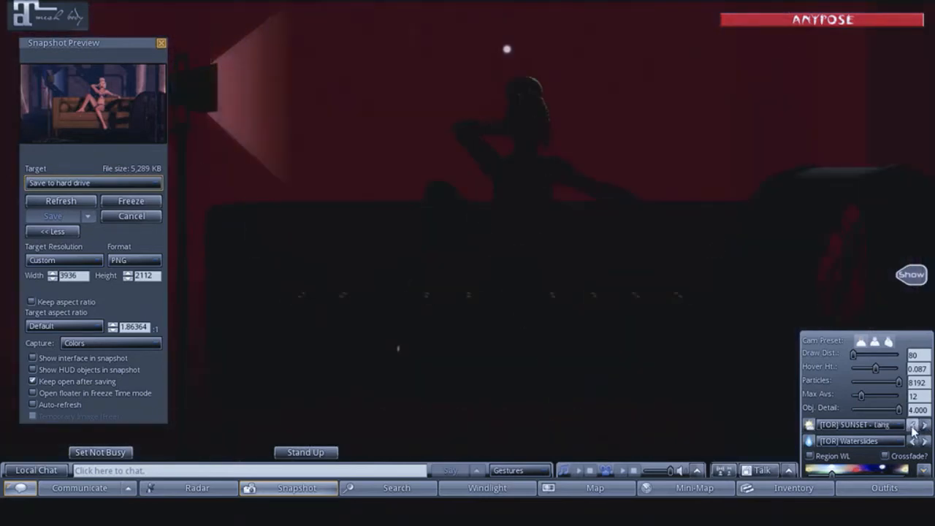
click(912, 427)
click(912, 426)
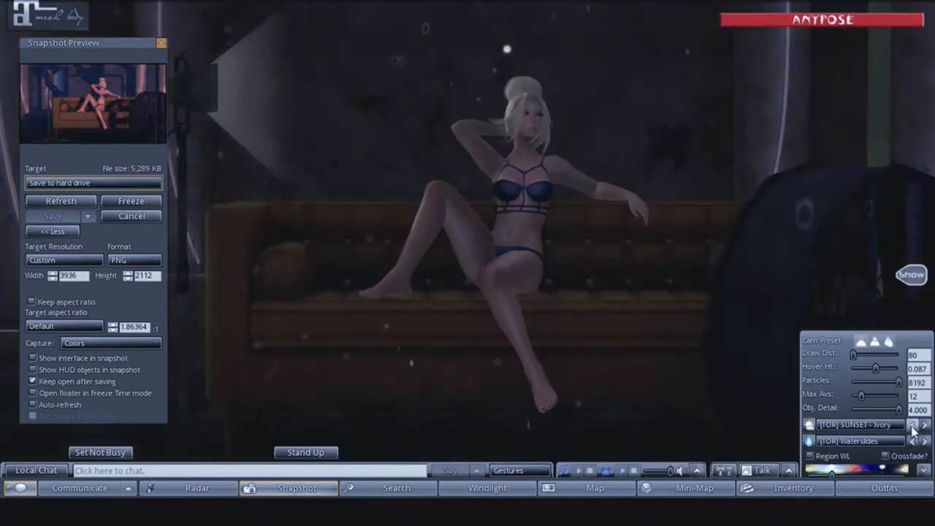
click(912, 426)
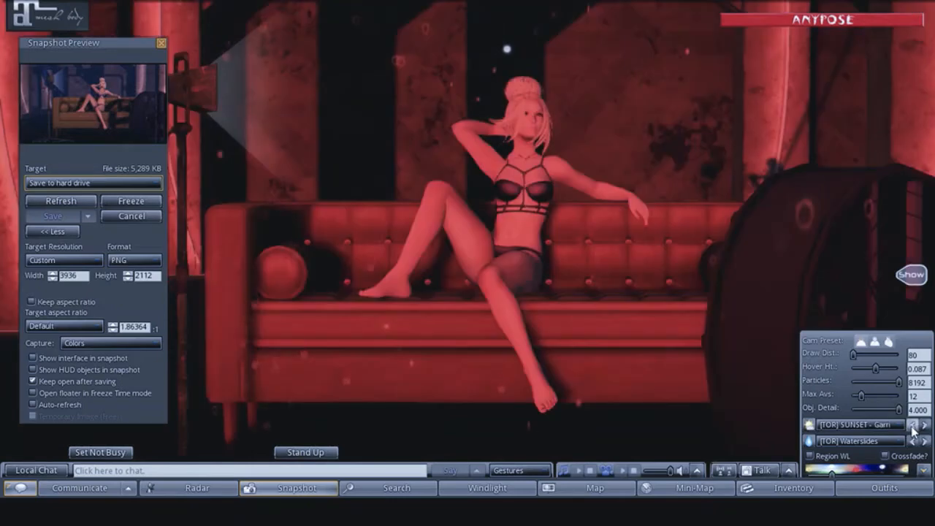
click(912, 426)
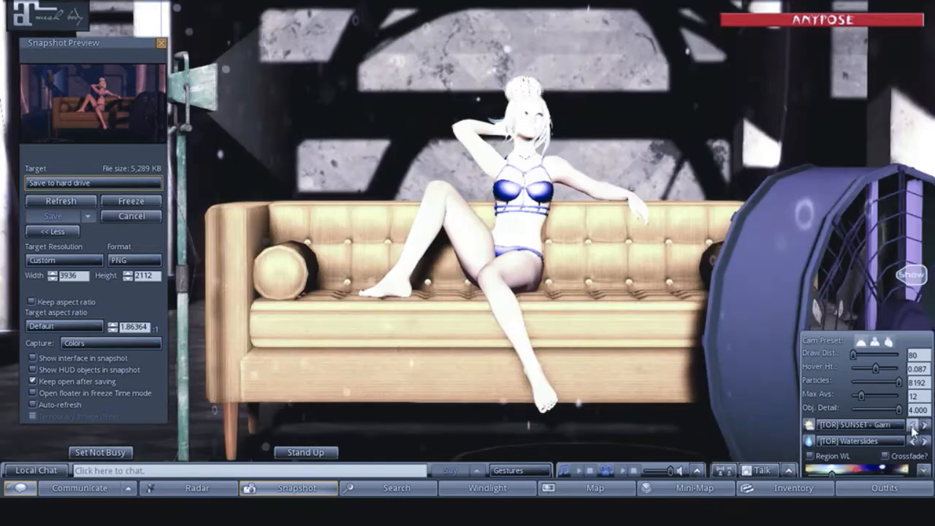
click(912, 427)
click(912, 427)
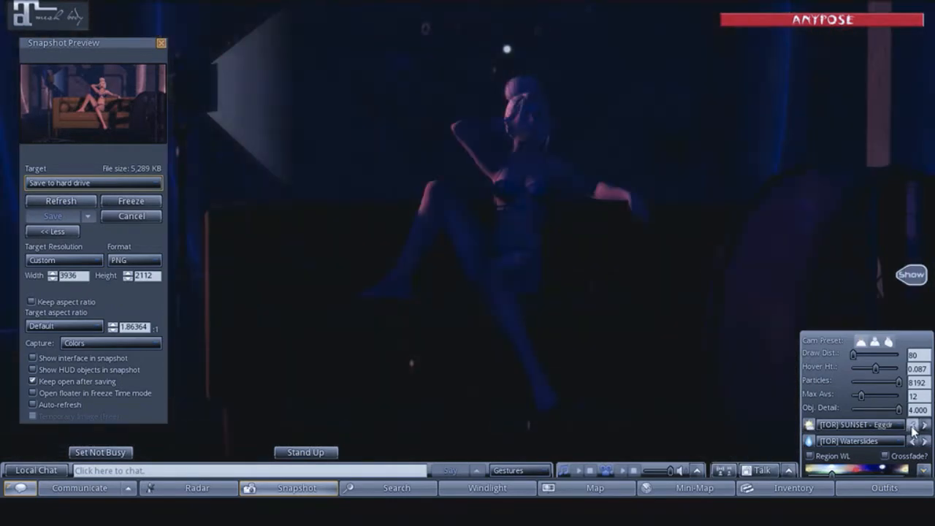
click(912, 427)
click(912, 427)
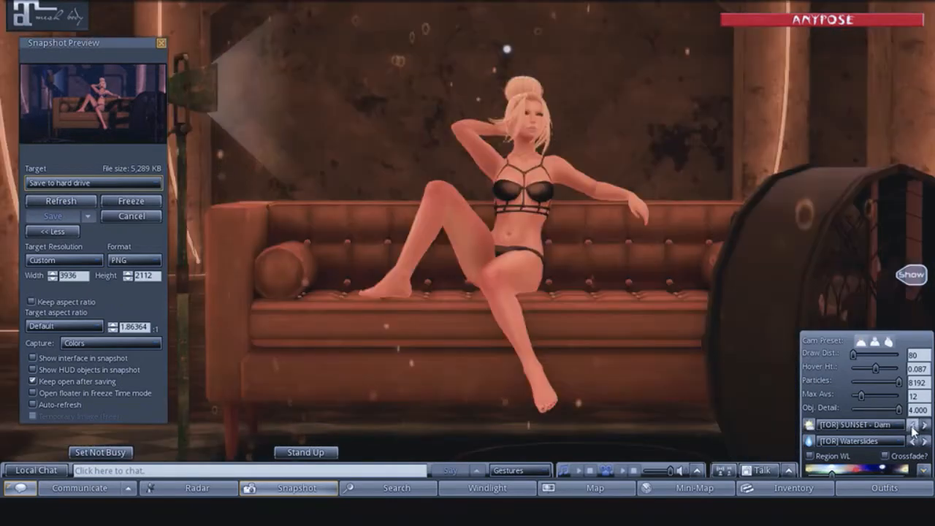
- Browse backward through the remaining [TOR] SUNSET skies, past "Brou", "Bang" and "Azure", into the [TOR] SUNRISE skies
click(912, 427)
click(912, 426)
click(912, 426)
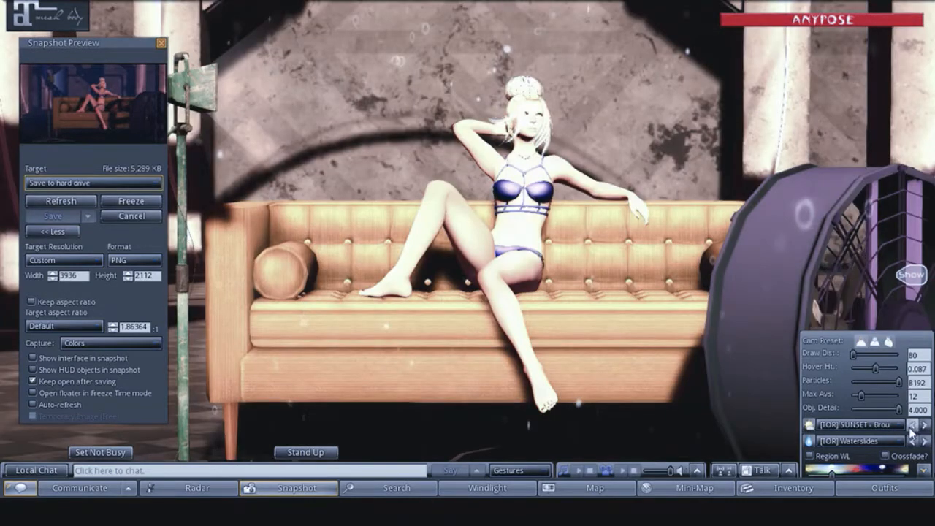
click(912, 426)
click(912, 428)
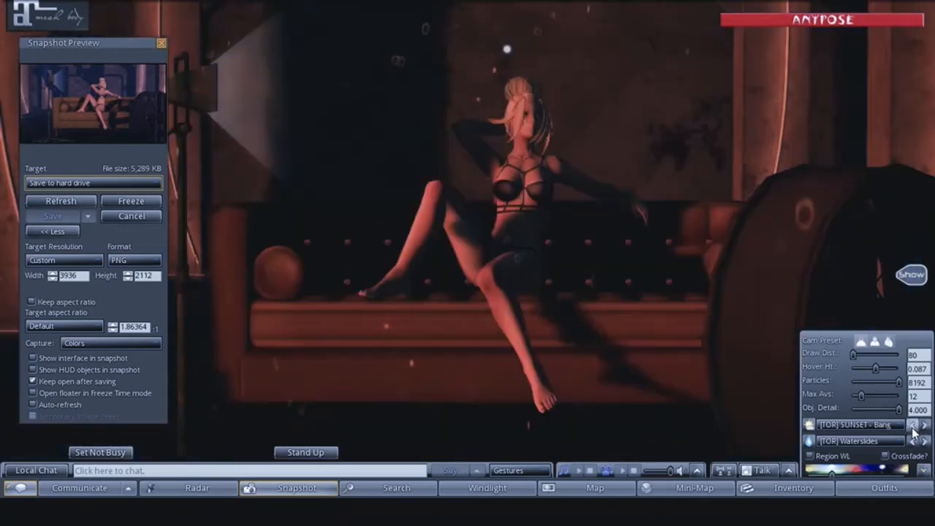
click(912, 428)
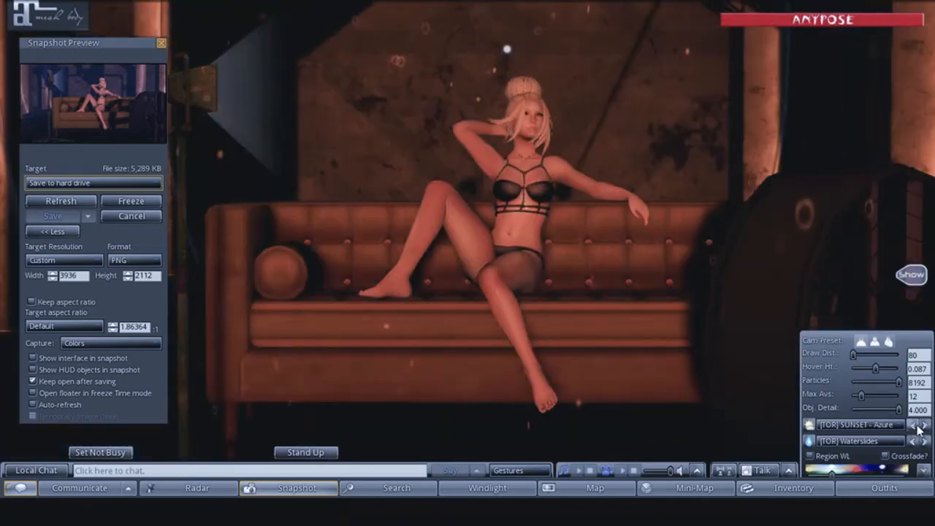
click(917, 428)
click(918, 428)
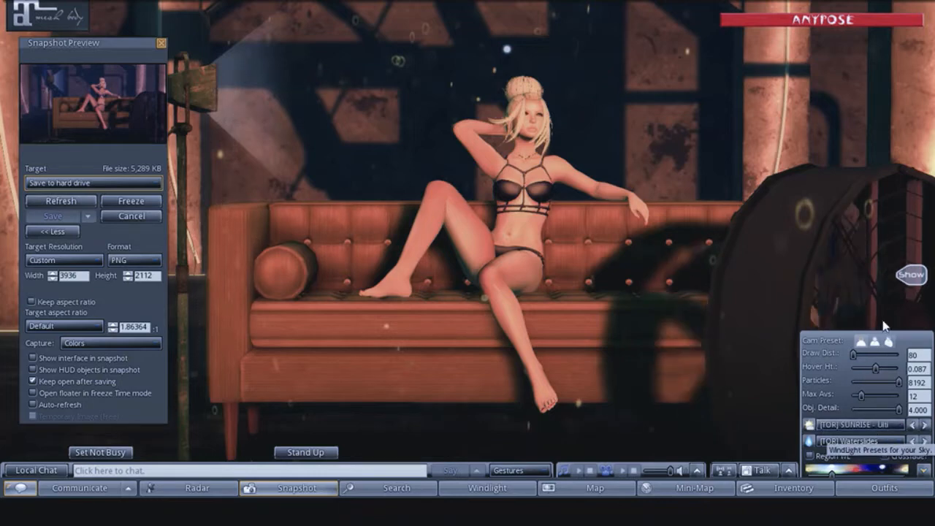
- Browse backward through the [TOR] SUNRISE skies from "Twis" to the one starting "Liz gl"
click(913, 426)
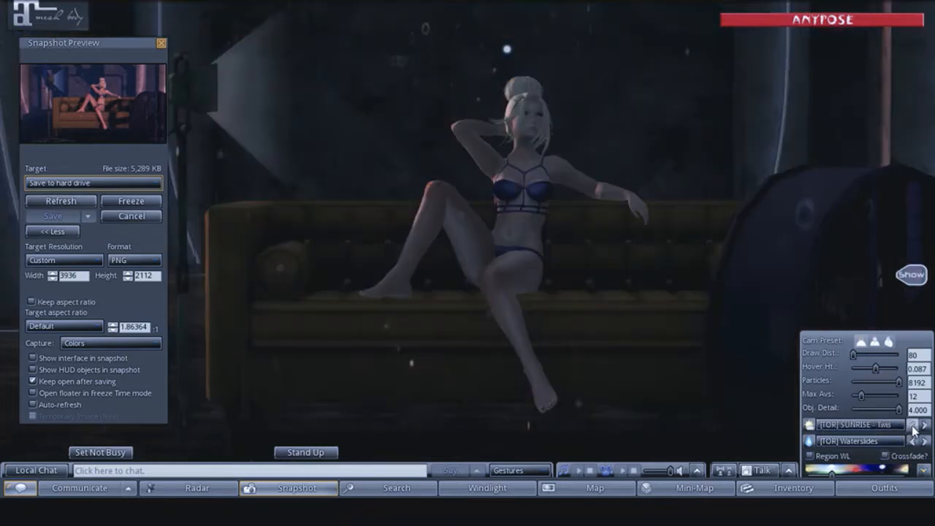
click(913, 425)
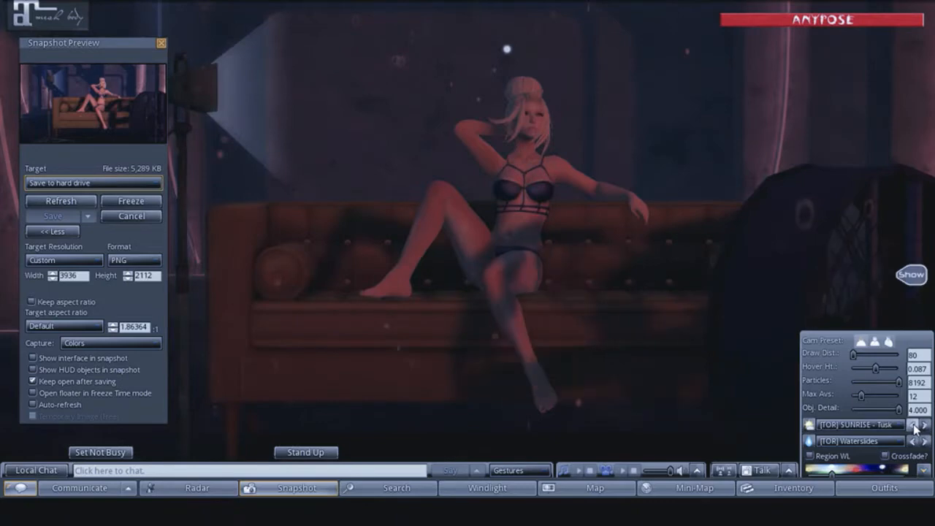
click(914, 425)
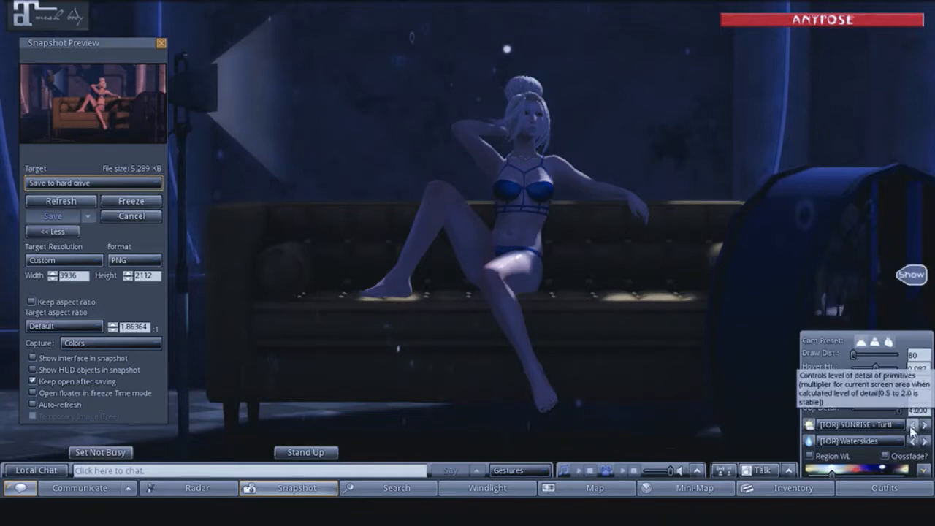
click(912, 426)
click(912, 426)
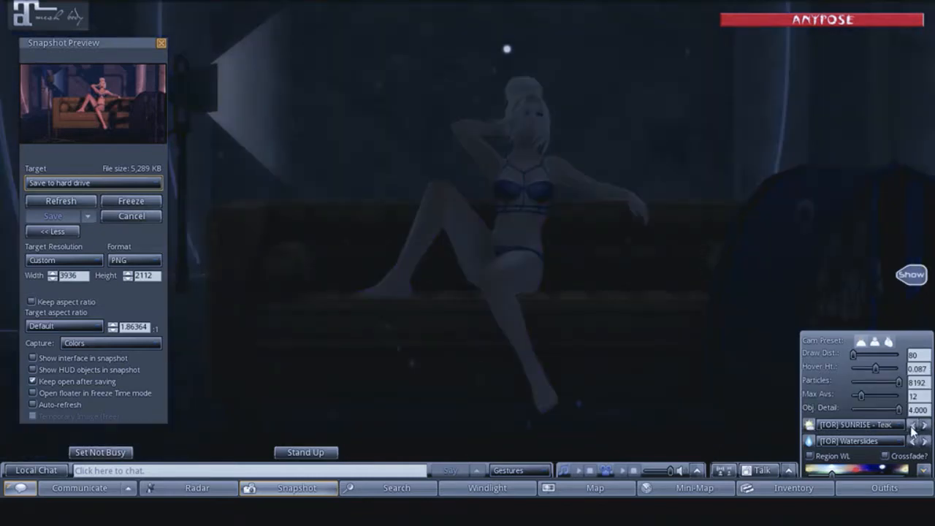
click(912, 426)
click(912, 427)
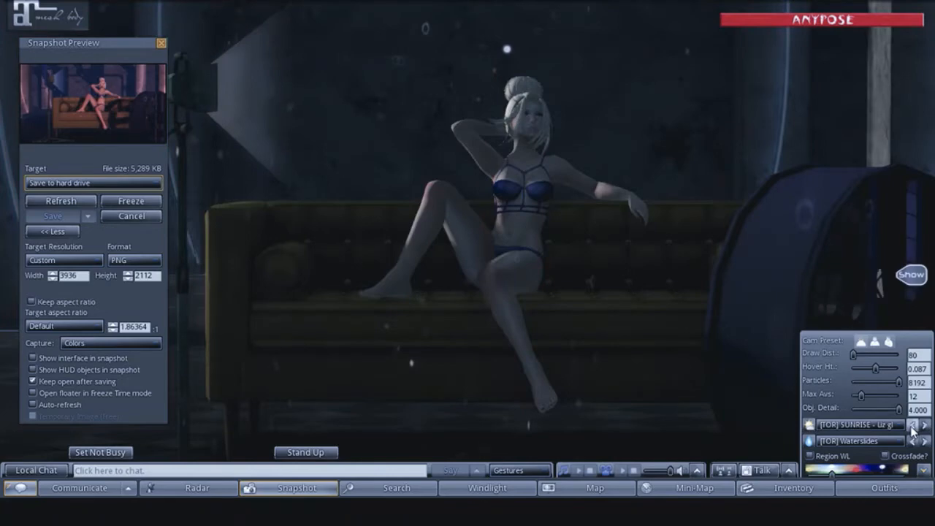
- Try the preceding [TOR] SUNRISE skies, including "Islan" and "Henl", ending on the one starting "Far"
click(912, 426)
click(912, 427)
click(912, 426)
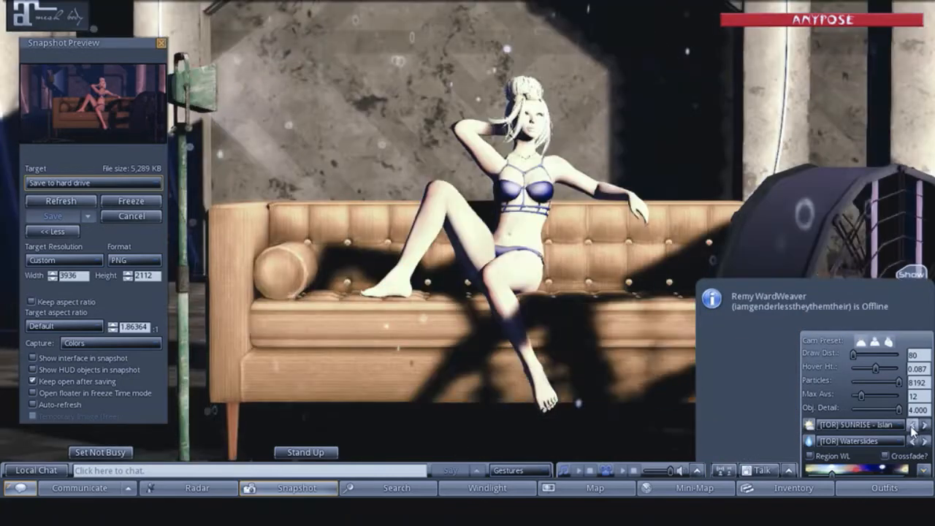
click(912, 426)
click(912, 426)
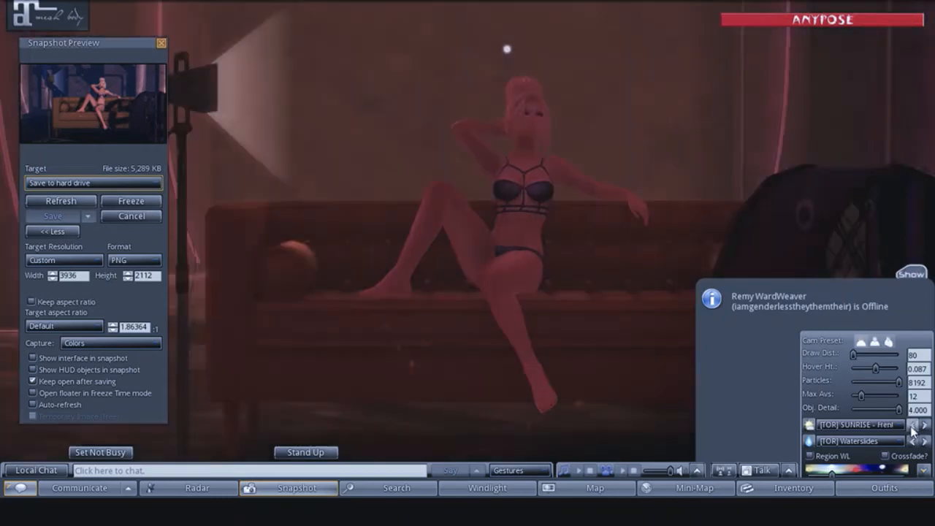
click(912, 426)
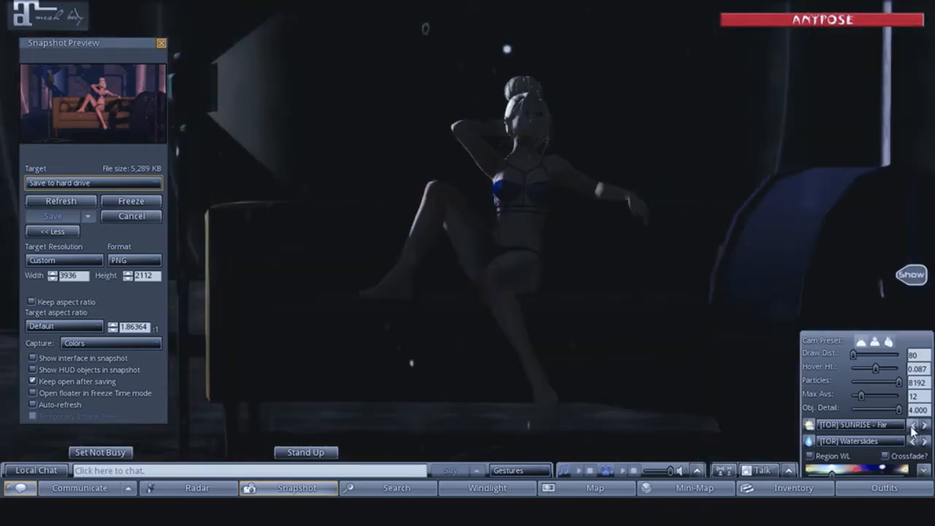
- Browse backward through the [TOR] SUNRISE skies from "Far" to the one starting "Dee", passing "Des" and "Def"
click(912, 426)
click(912, 426)
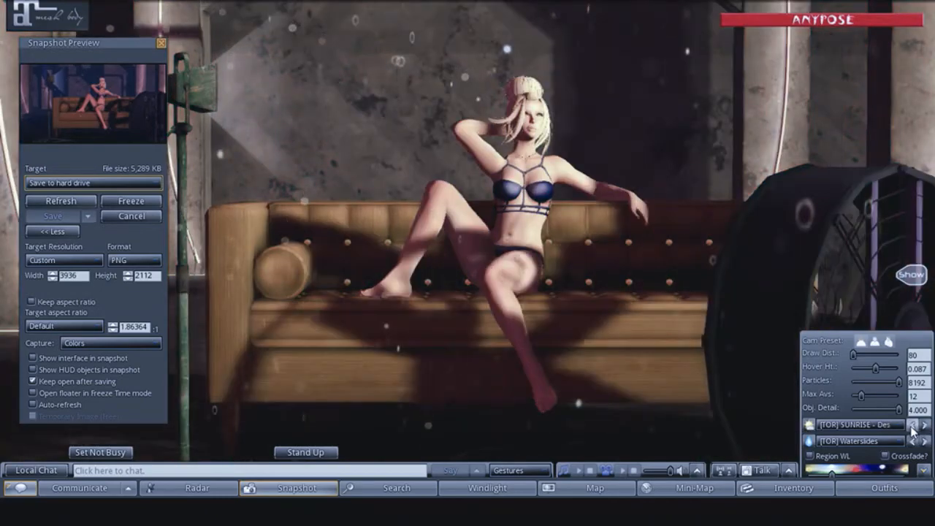
click(912, 426)
click(912, 426)
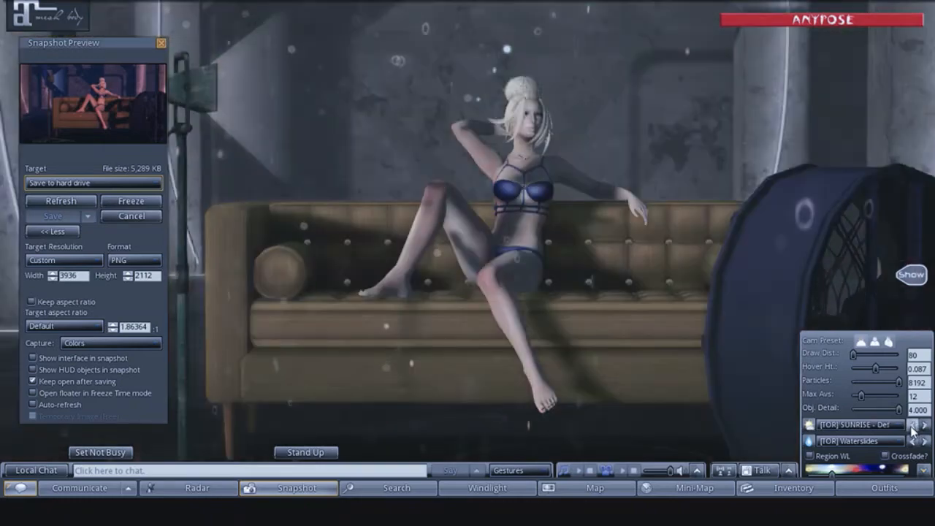
click(912, 426)
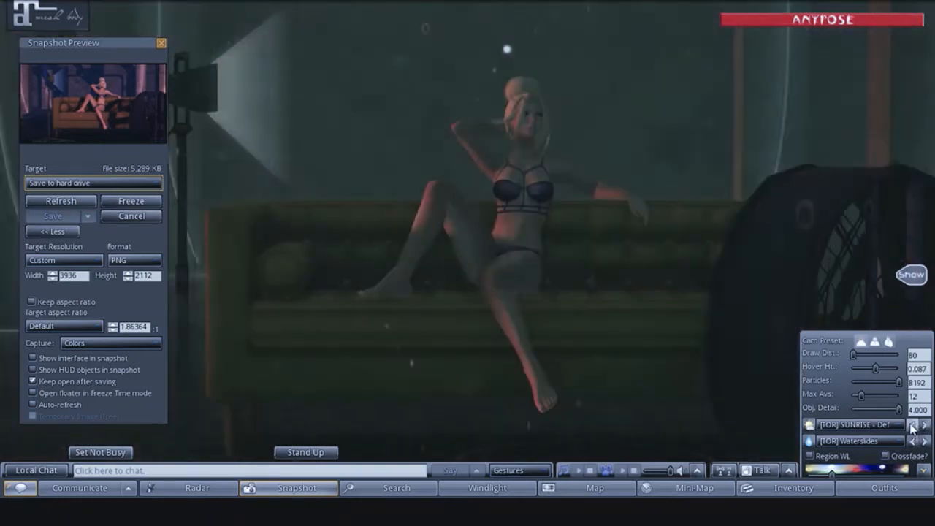
click(912, 426)
click(912, 427)
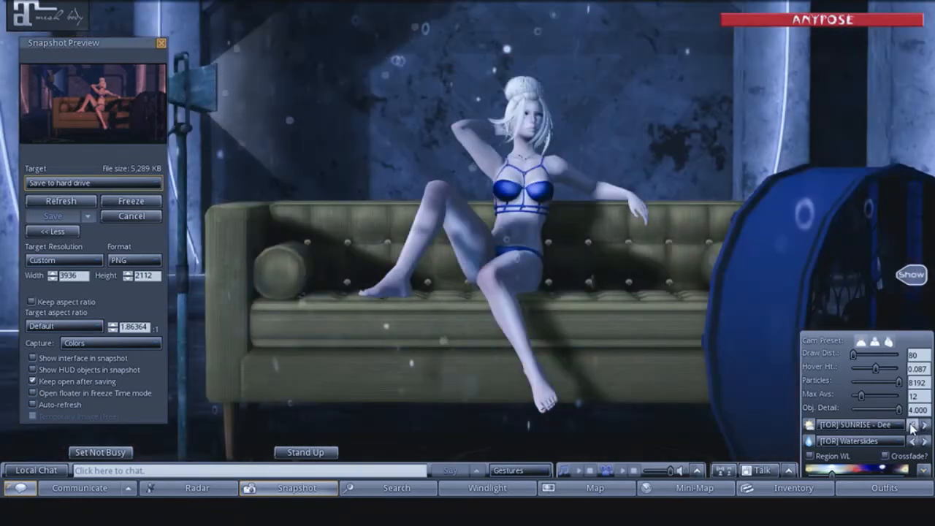
- Try the preceding [TOR] SUNRISE skies, including "Coa", "Clou", "Can" and "Bub", ending on the one starting "Barc"
click(912, 426)
click(912, 426)
click(912, 427)
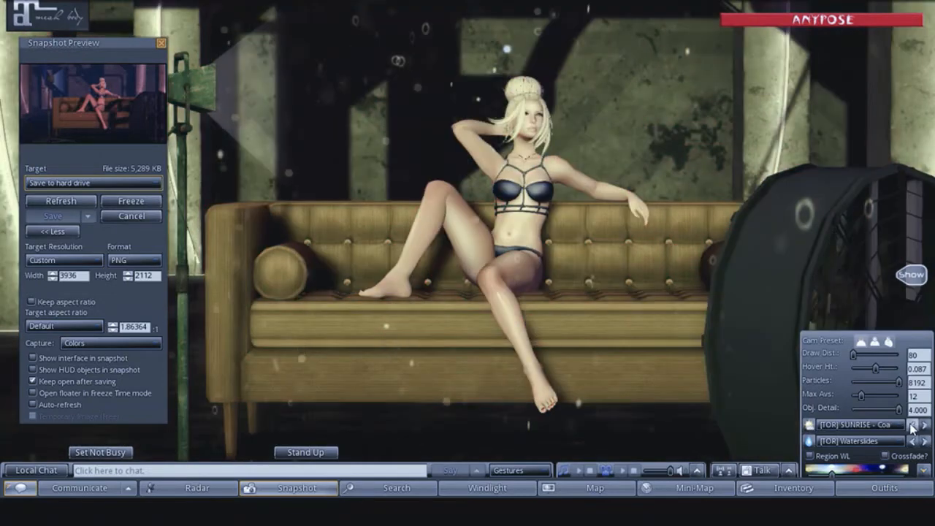
click(912, 427)
click(912, 427)
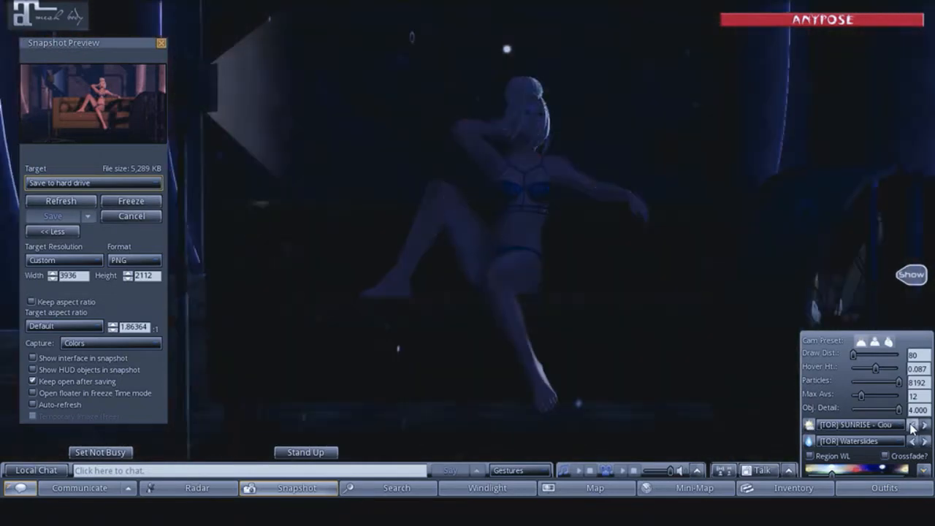
click(912, 427)
click(912, 426)
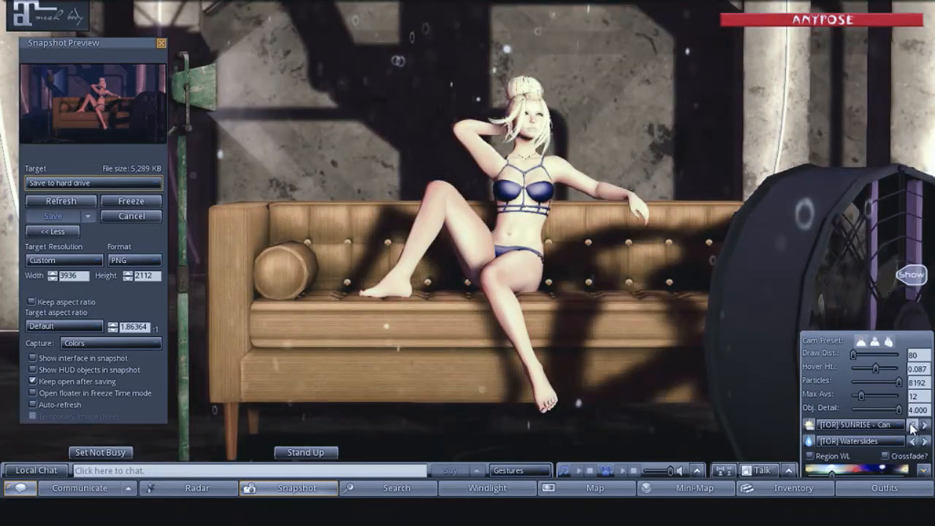
click(912, 427)
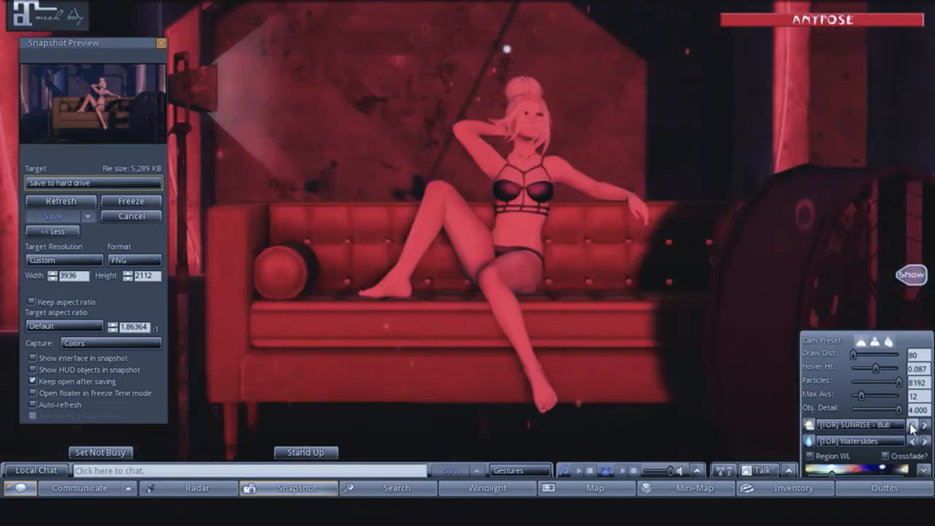
click(912, 427)
click(912, 426)
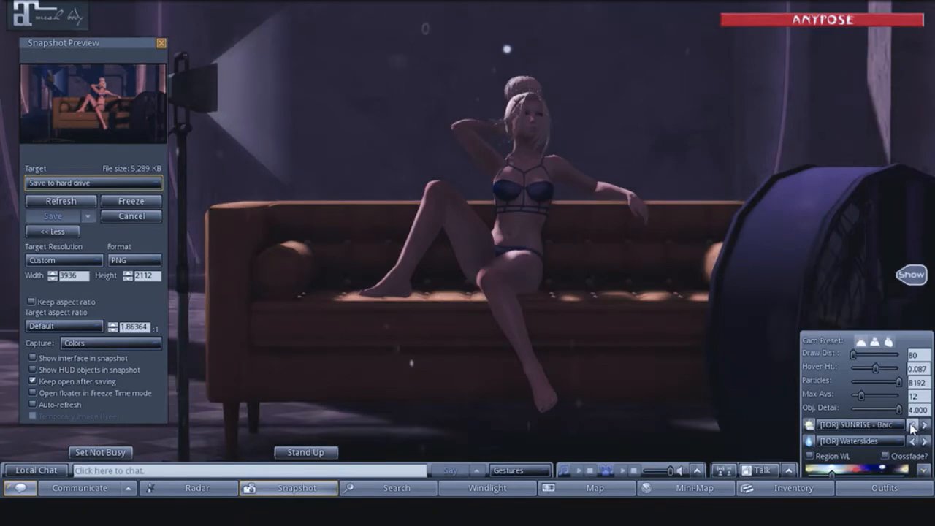
- Apply the Depth Map sky preset, refresh the snapshot preview and save it to the hard drive
click(876, 425)
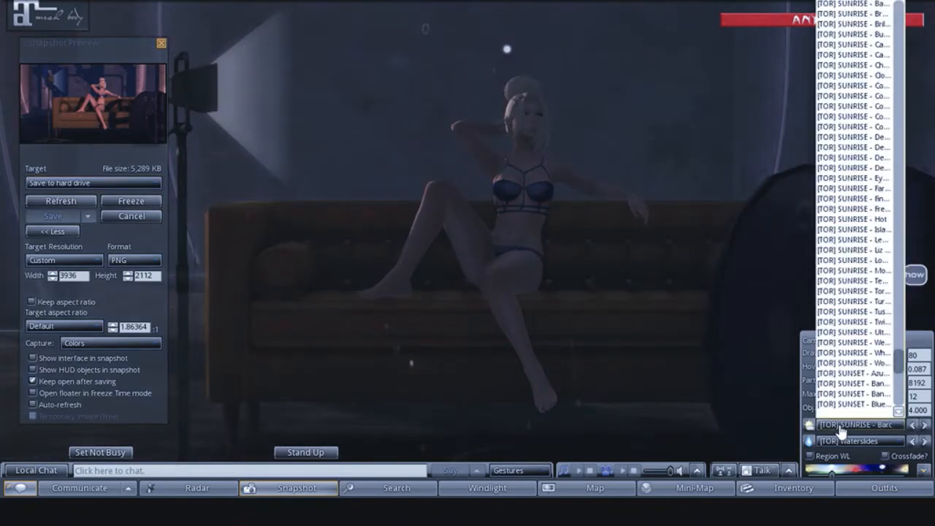
drag(898, 361, 901, 62)
click(836, 117)
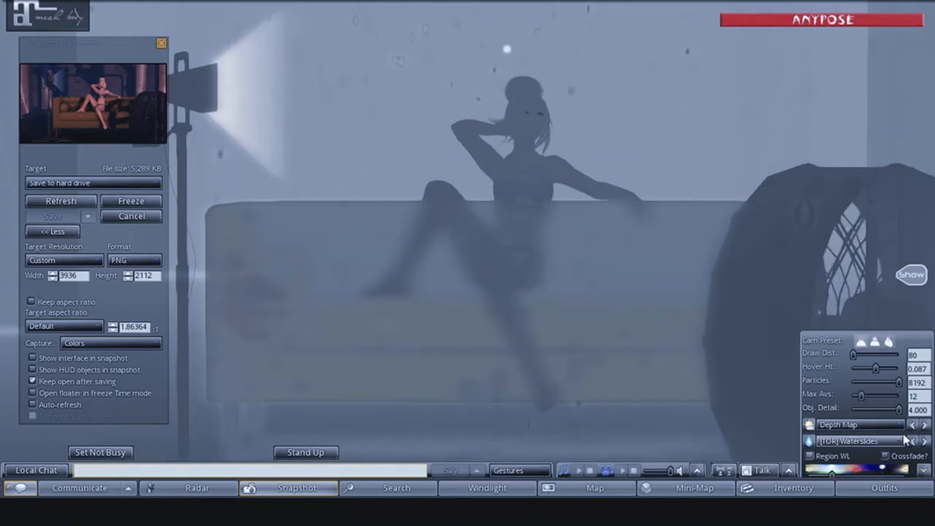
click(87, 208)
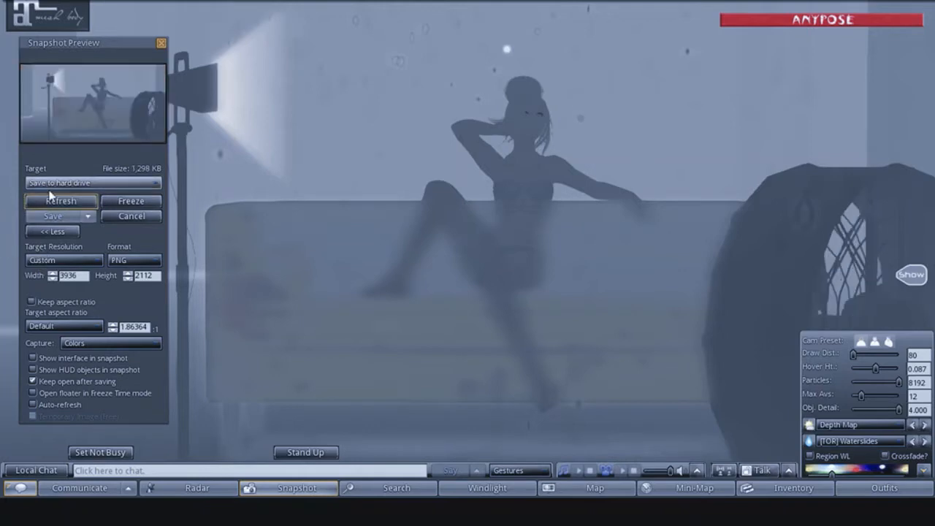
click(45, 217)
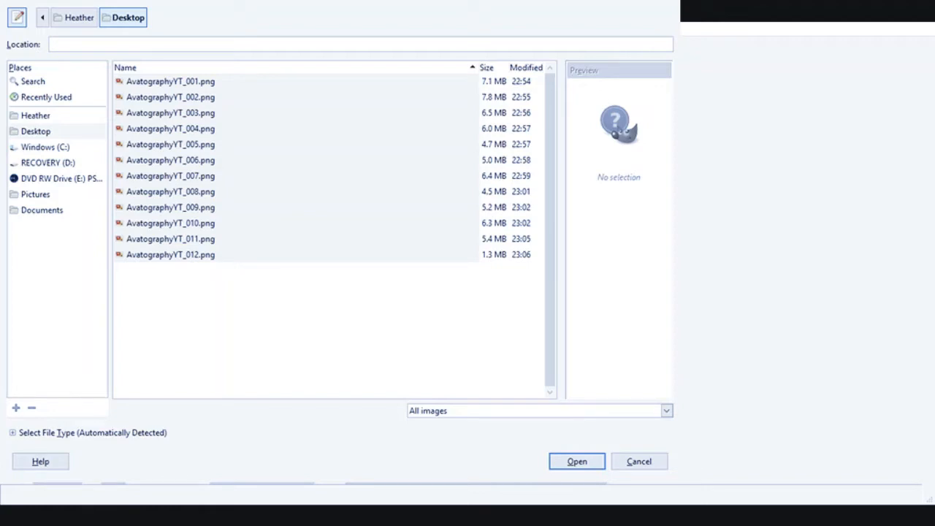
- In GIMP, open AvatographyYT_001.png from the Desktop and load AvatographyYT_002.png through AvatographyYT_012.png as layers on it
click(175, 83)
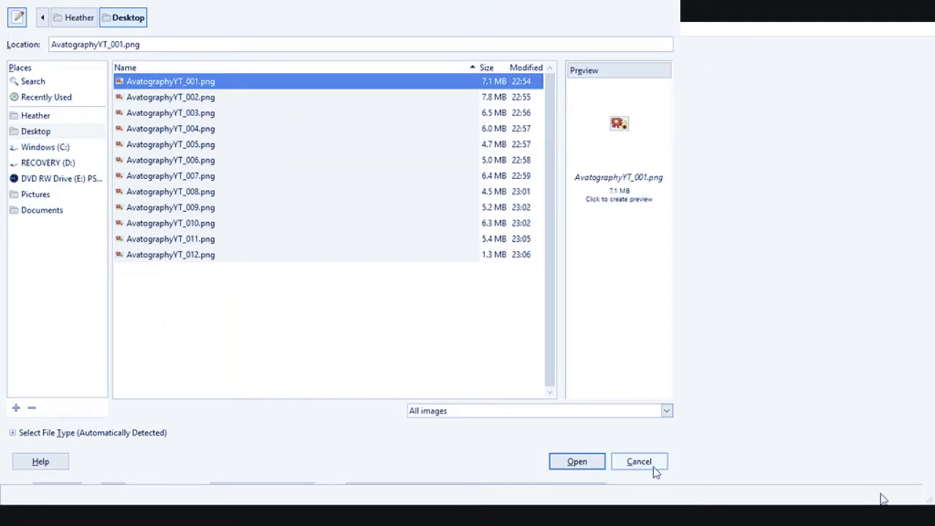
key(Return)
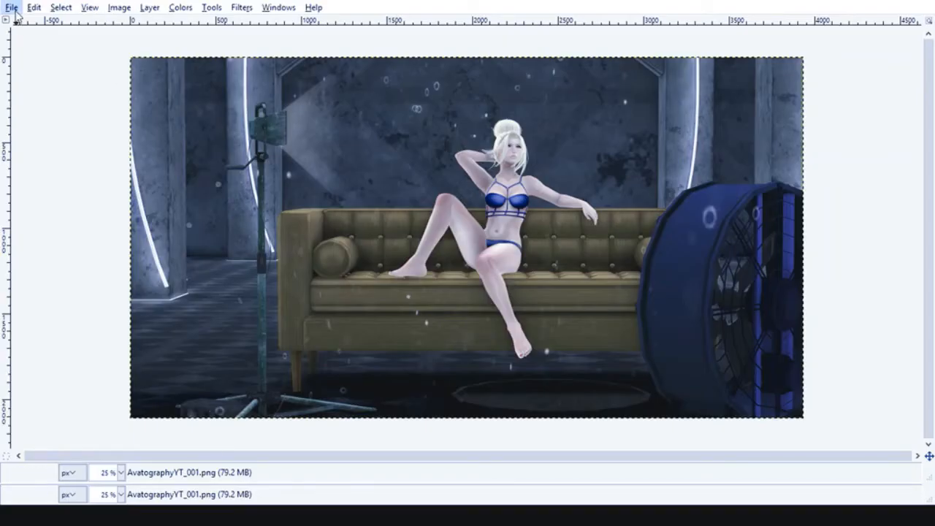
click(16, 11)
click(44, 70)
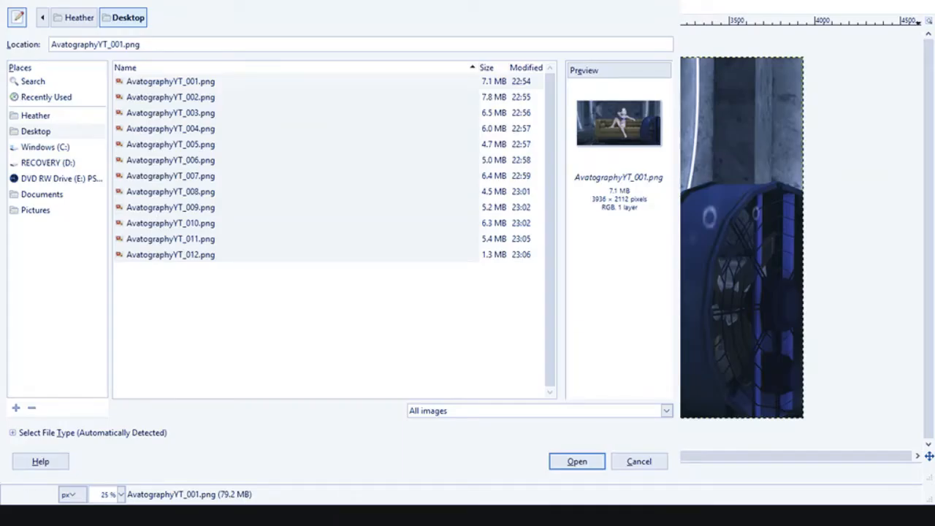
click(177, 101)
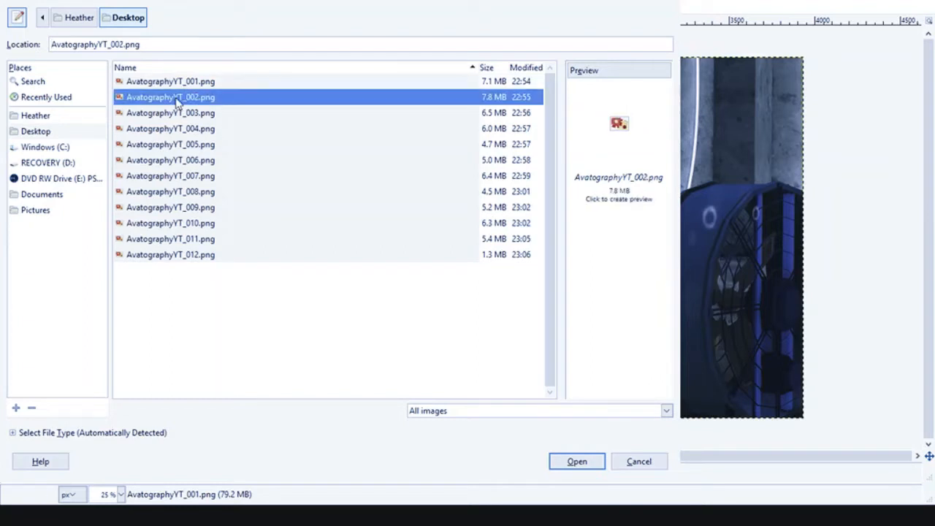
shift+click(153, 257)
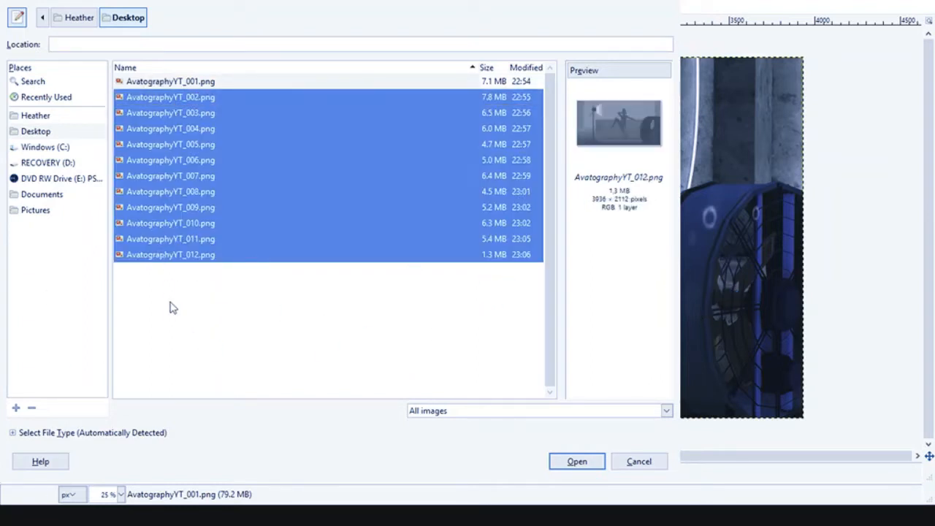
click(574, 462)
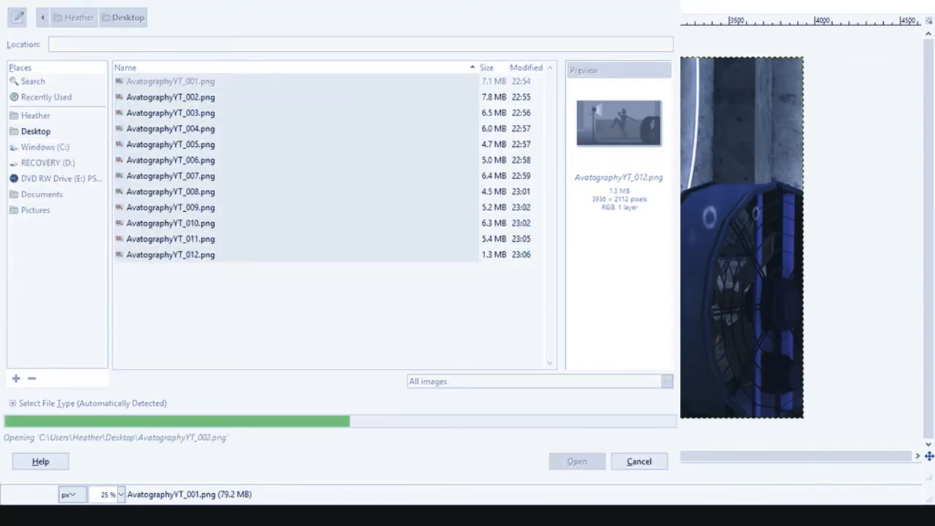
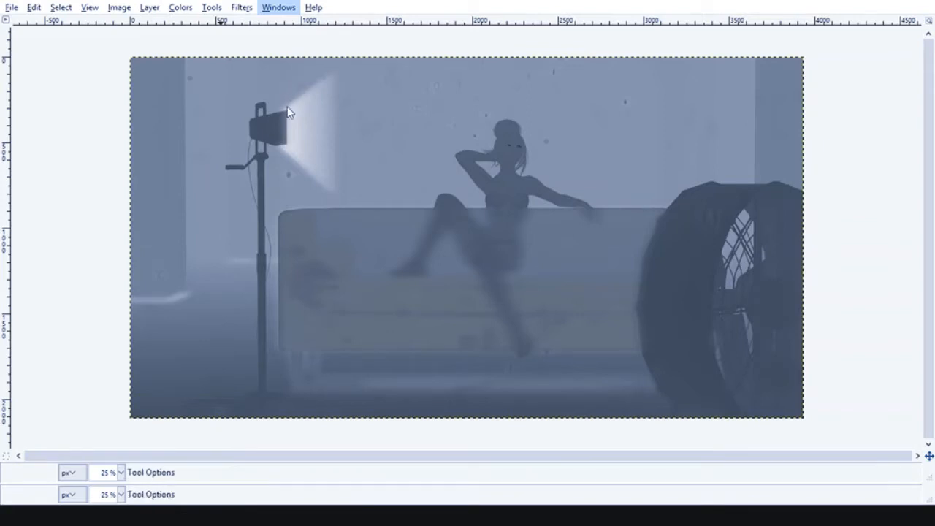
- Bring back the hidden docks and fit the window so the layer list shows beside the image
click(284, 149)
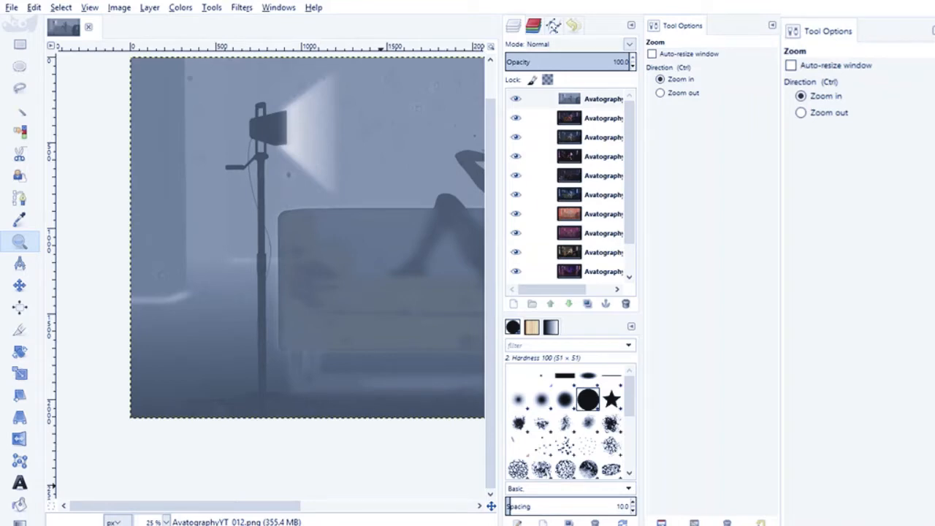
click(728, 2)
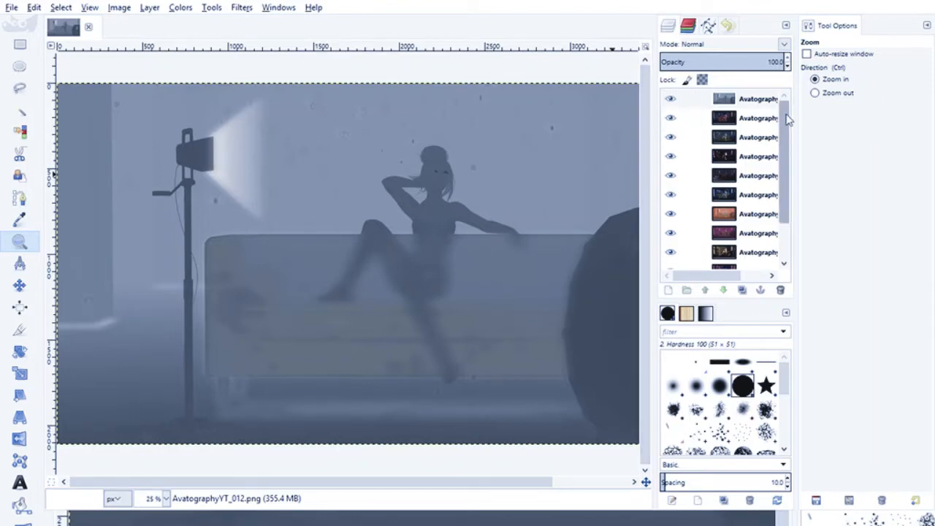
drag(788, 121, 769, 95)
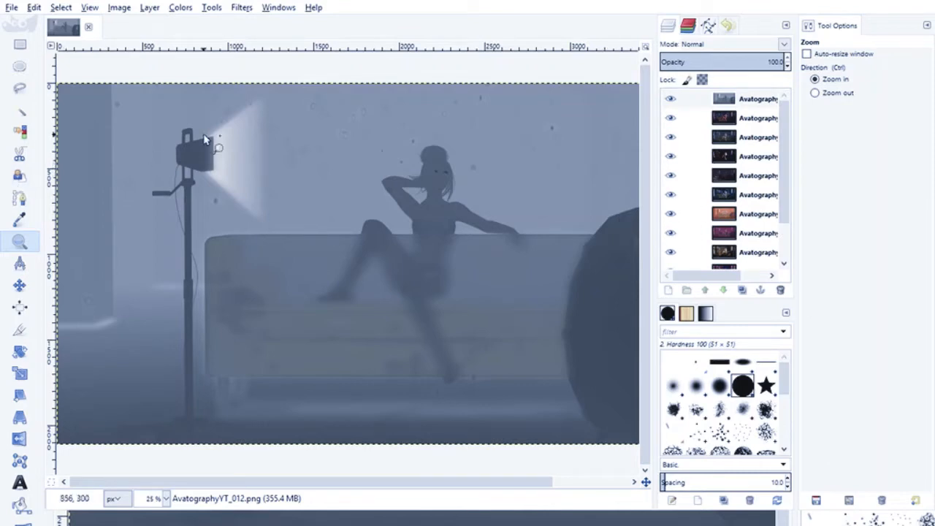
- Hide every layer above the bottom AvatographyYT_001 layer, from AvatographyYT_012 down through AvatographyYT_002
click(670, 98)
click(670, 118)
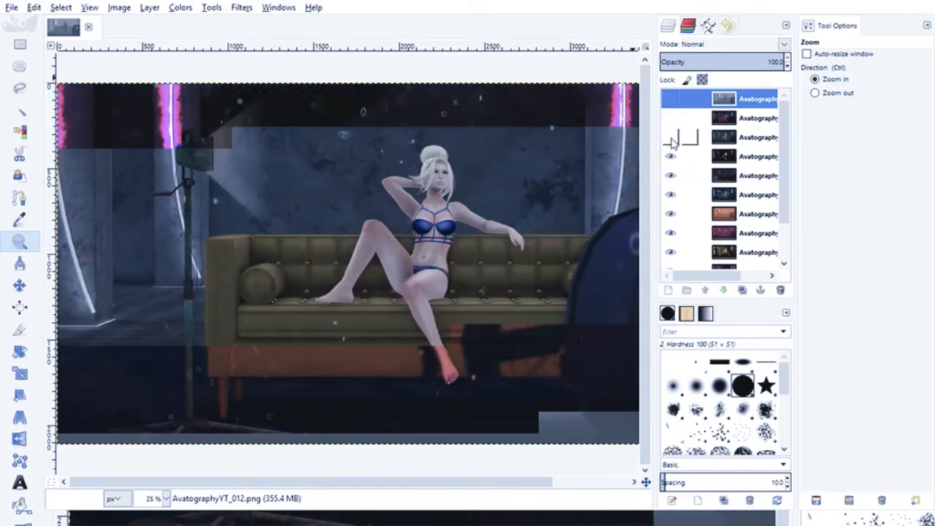
click(670, 136)
click(669, 155)
click(671, 194)
click(671, 176)
scroll(679, 219, down, 2)
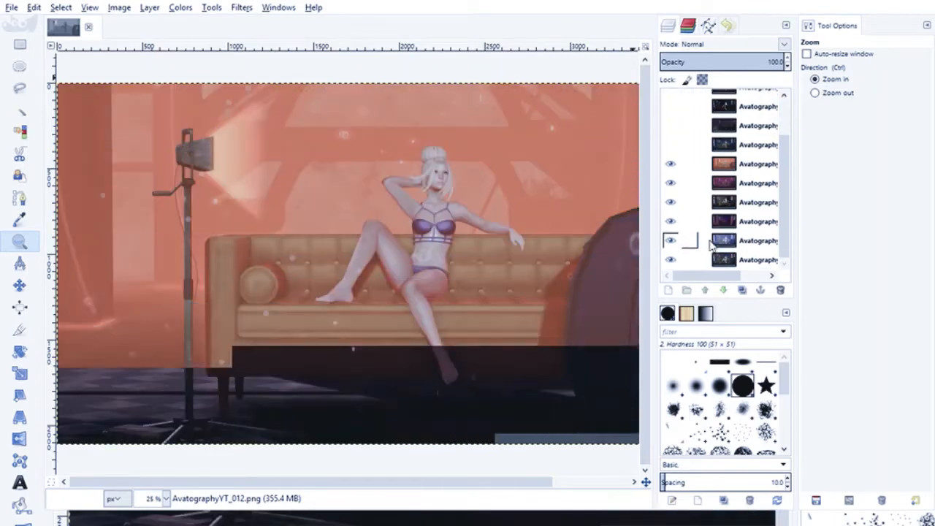
click(669, 164)
click(670, 183)
click(669, 202)
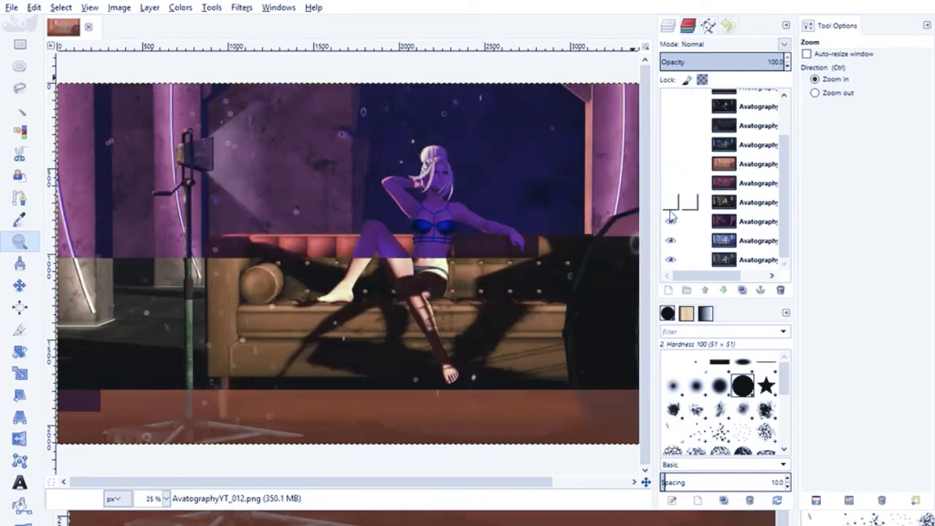
click(670, 221)
click(670, 240)
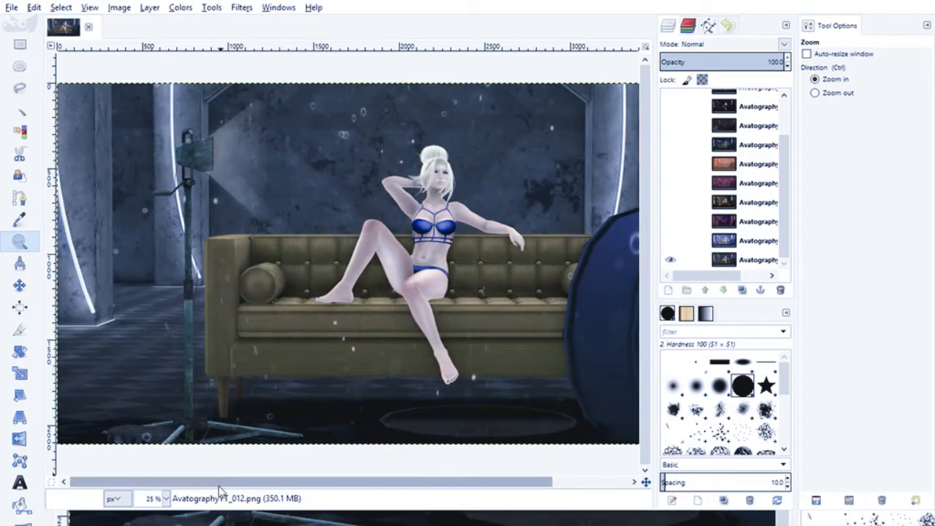
- Show the AvatographyYT_003 layer above the base image and set its blend mode to Overlay
scroll(222, 488, right, 5)
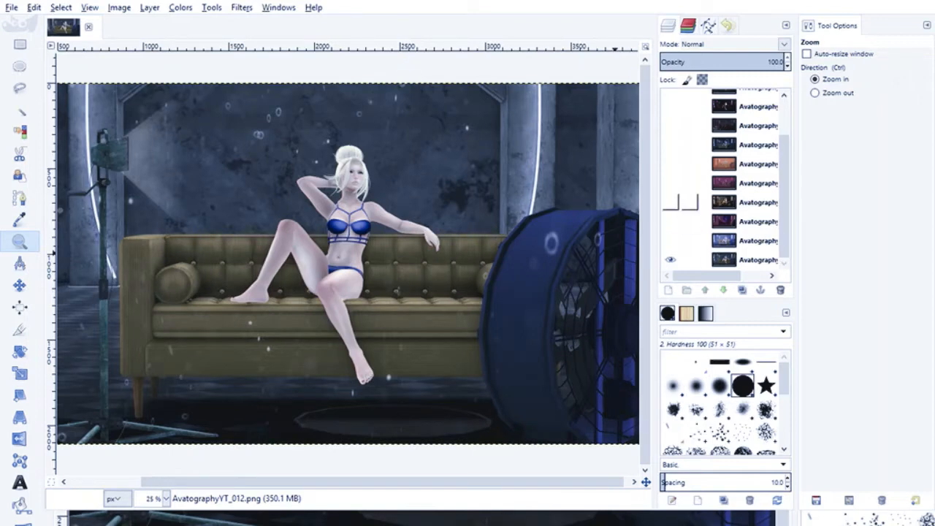
click(672, 241)
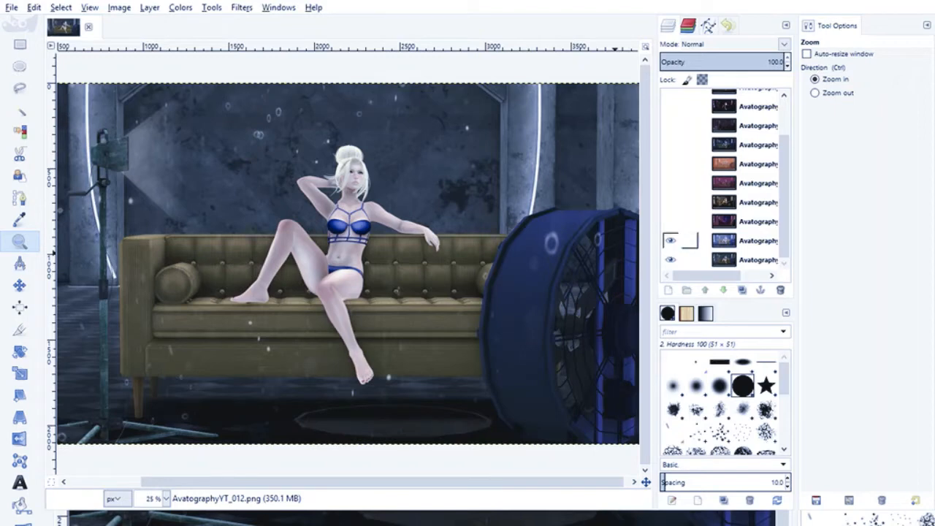
click(669, 222)
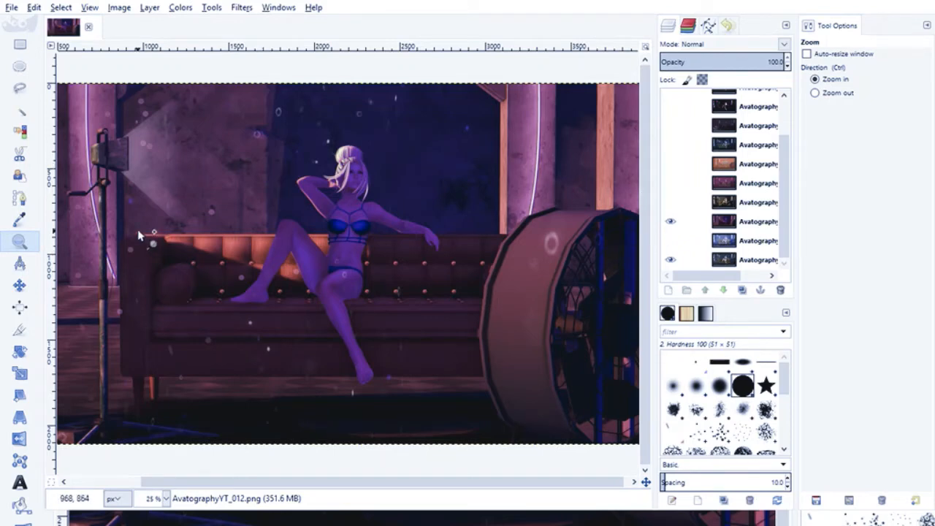
click(715, 226)
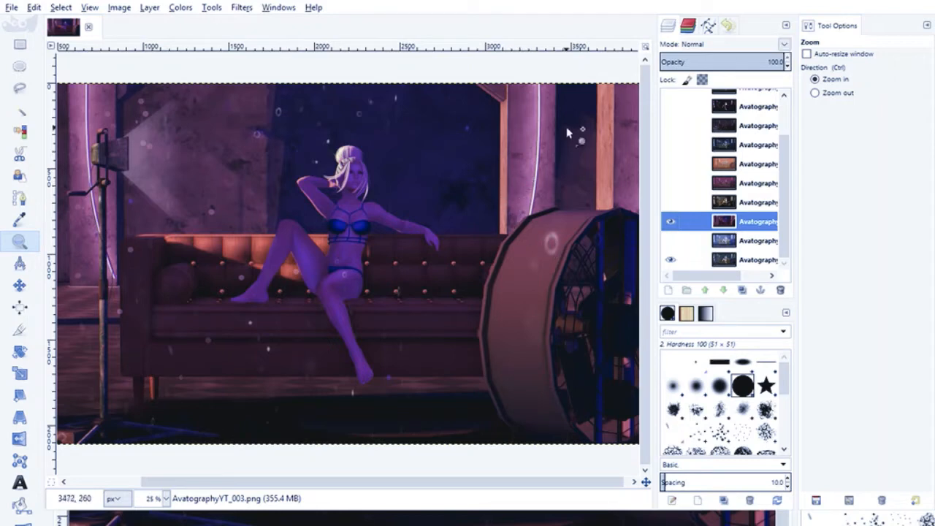
click(787, 67)
drag(788, 67, 787, 63)
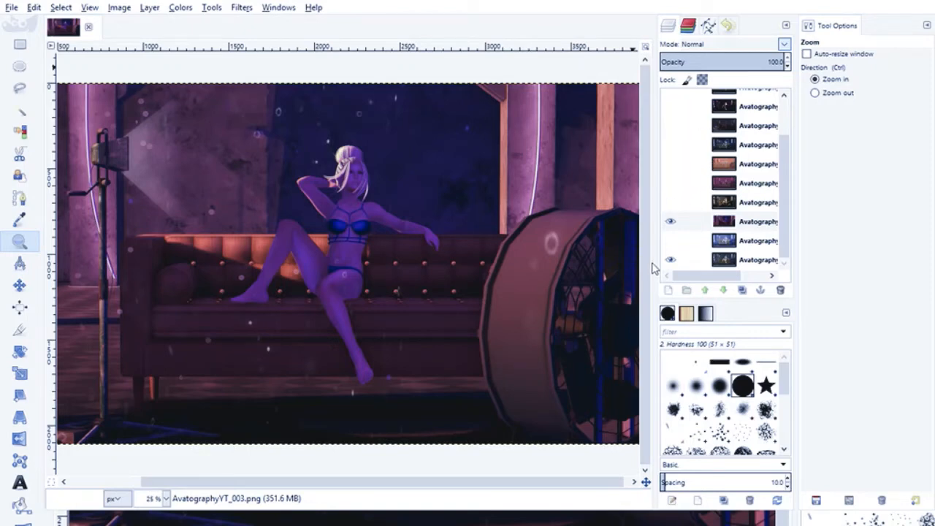
click(707, 216)
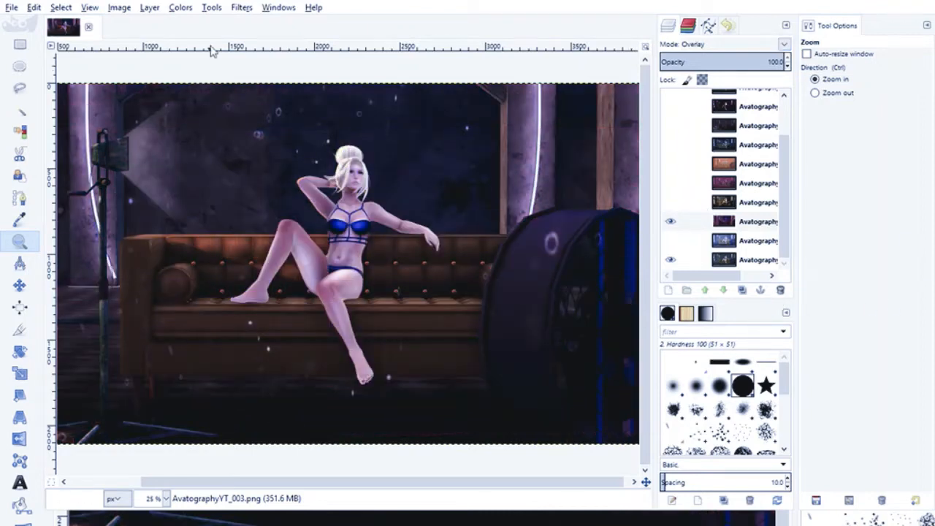
- Switch the AvatographyYT_003 overlay layer off and on repeatedly to compare the image with and without it
click(669, 222)
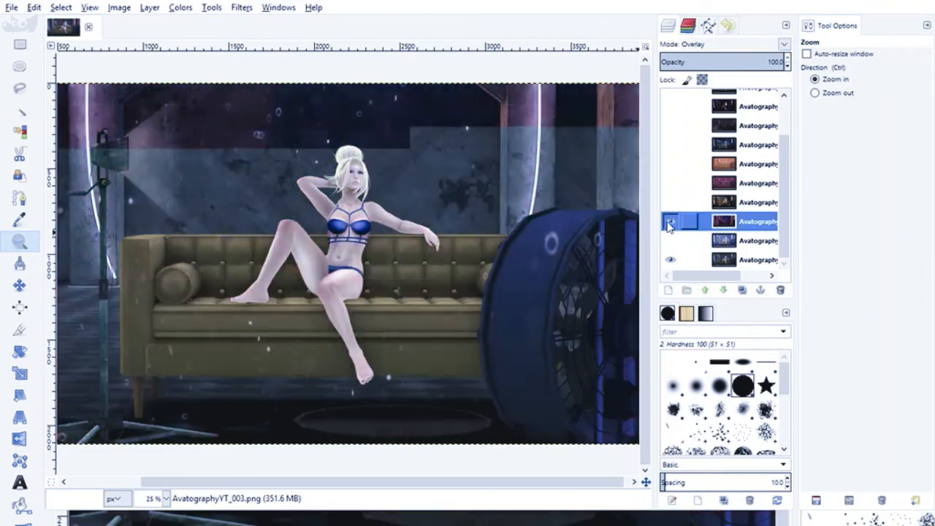
click(669, 222)
click(669, 222)
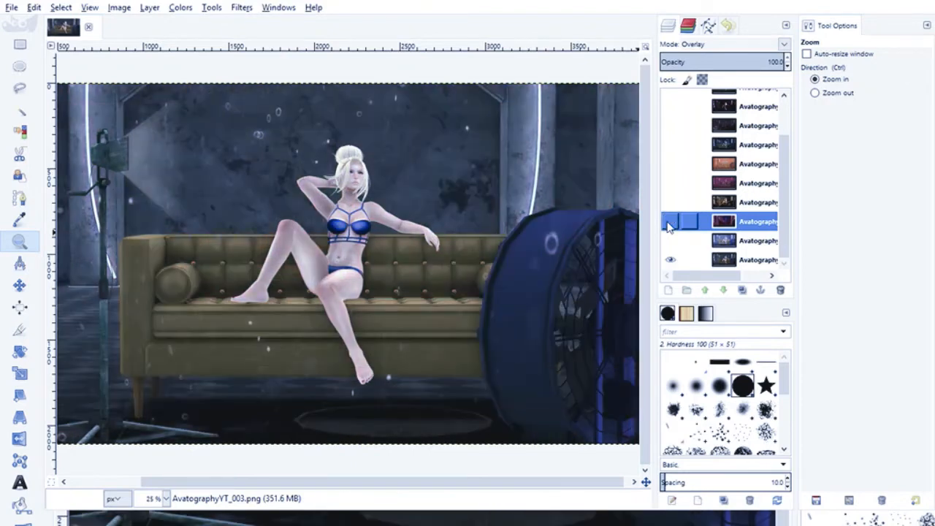
click(669, 222)
click(670, 222)
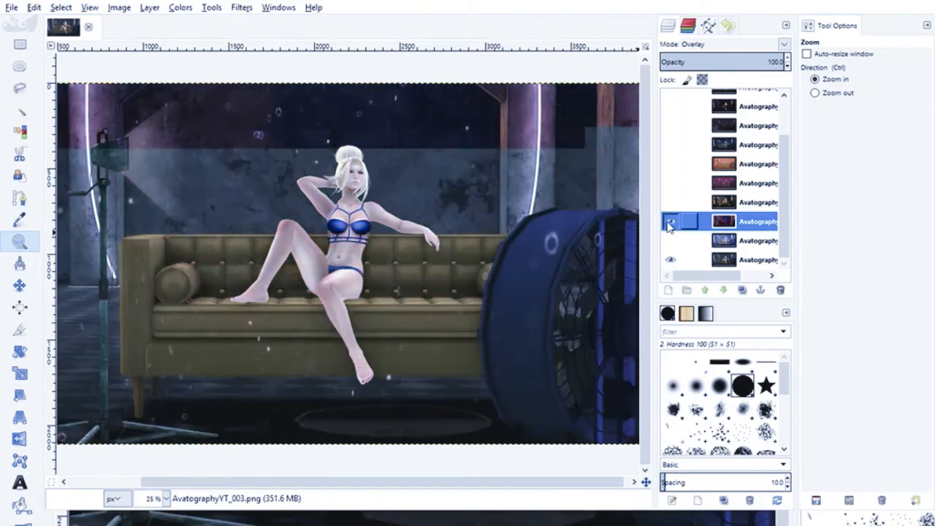
click(670, 222)
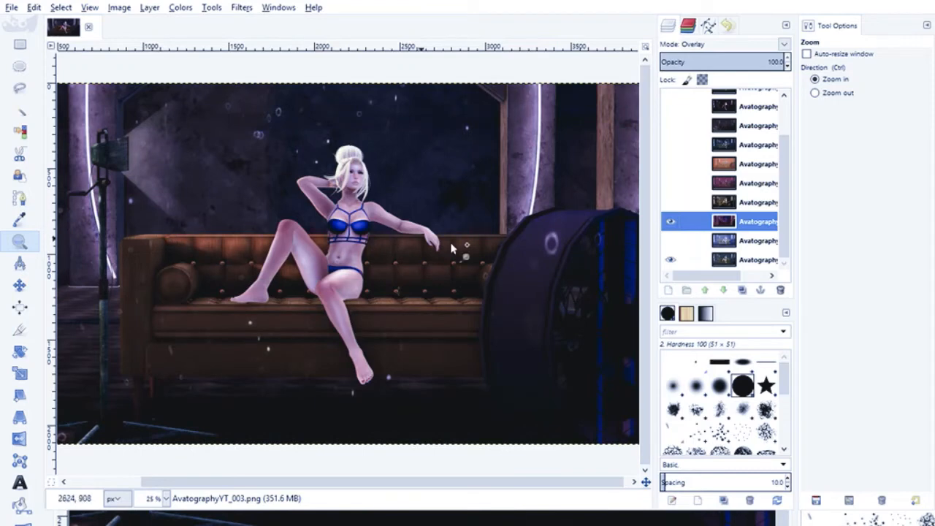
click(670, 222)
click(670, 222)
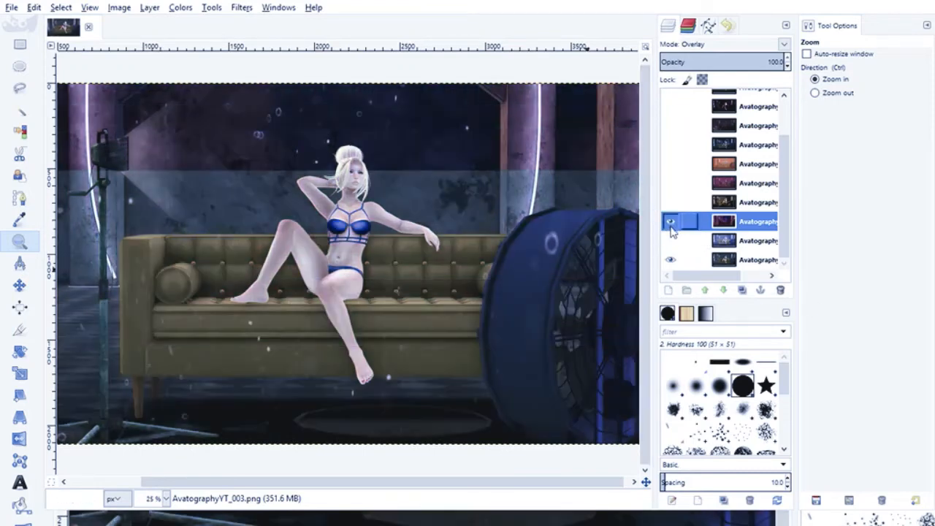
click(669, 222)
click(670, 222)
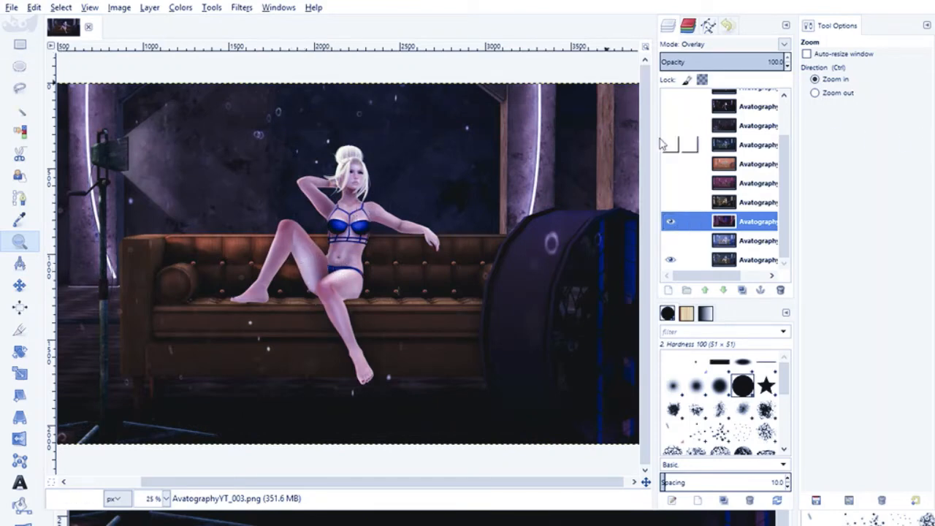
click(674, 224)
click(674, 225)
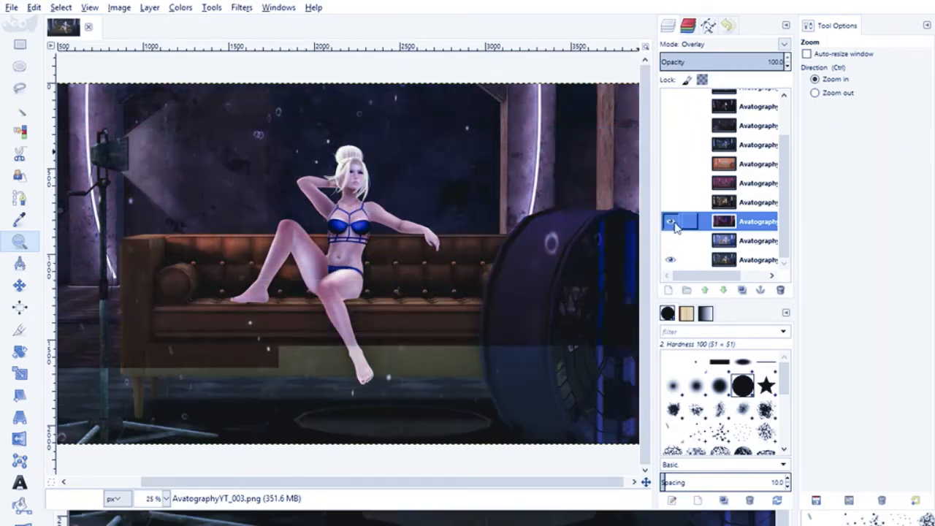
click(674, 225)
click(674, 225)
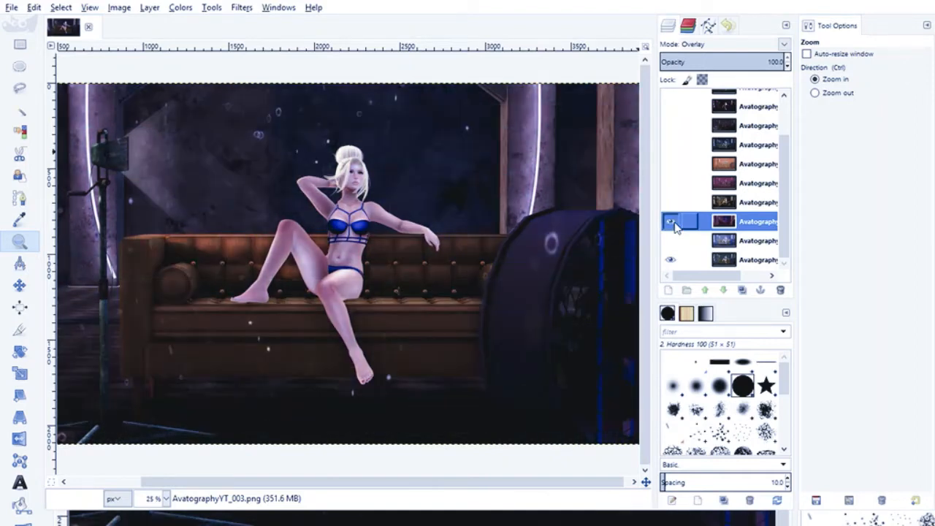
- Lower the AvatographyYT_003 layer's opacity to 60 and check its effect on the base image
drag(788, 68, 789, 70)
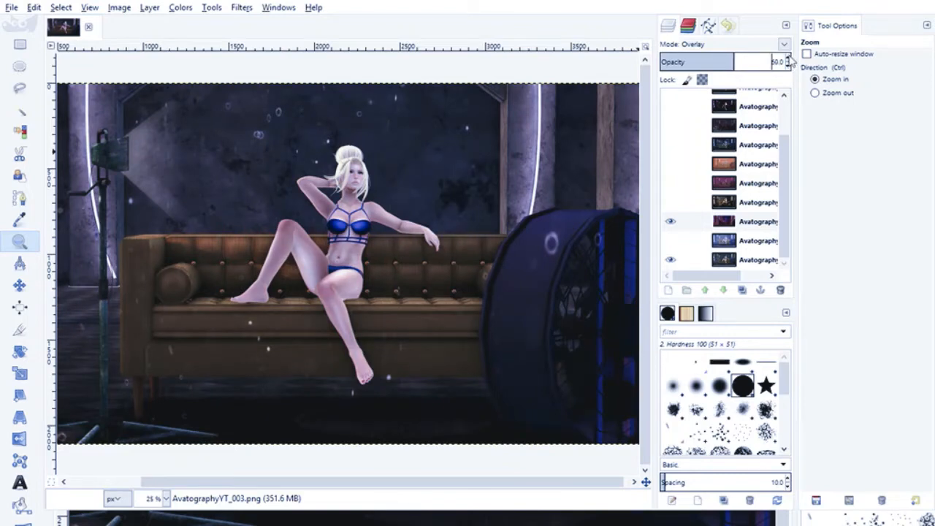
click(670, 223)
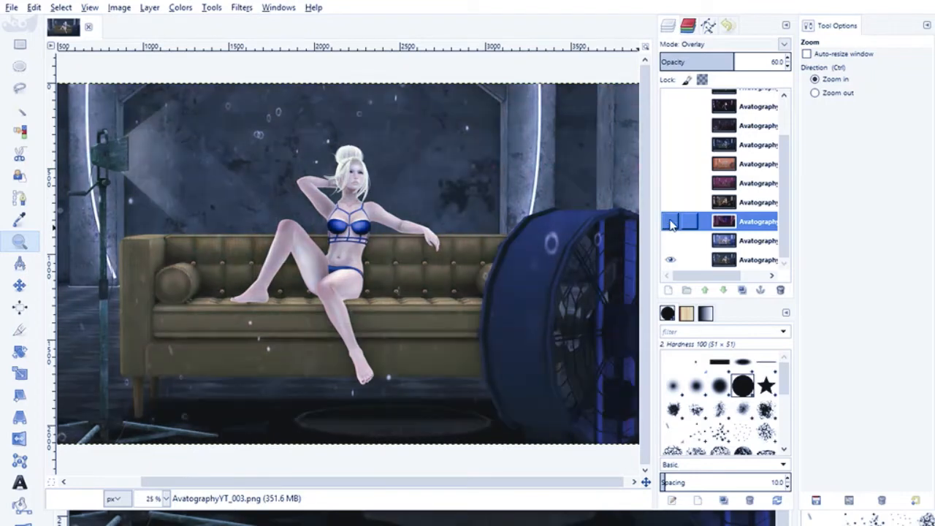
- Show the orange AvatographyYT_006 layer and set it to Multiply mode at 46 opacity
click(670, 165)
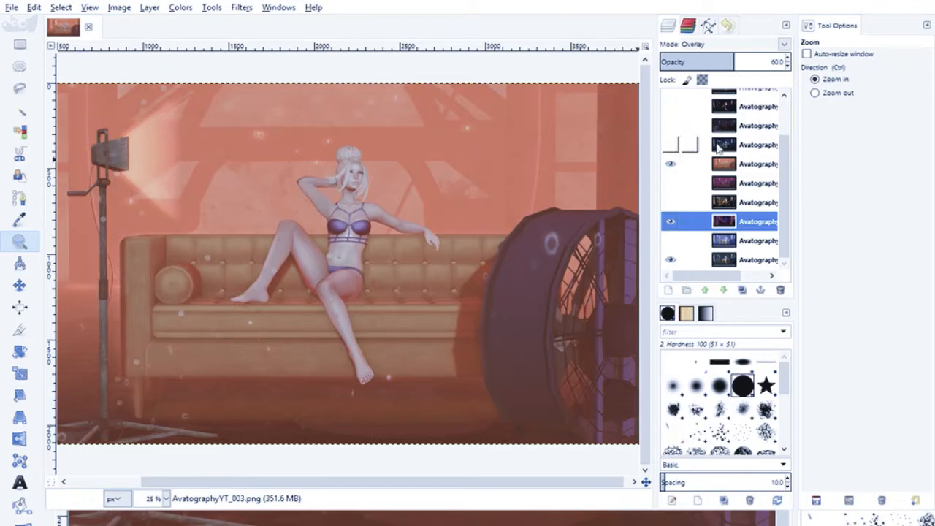
click(763, 165)
click(786, 44)
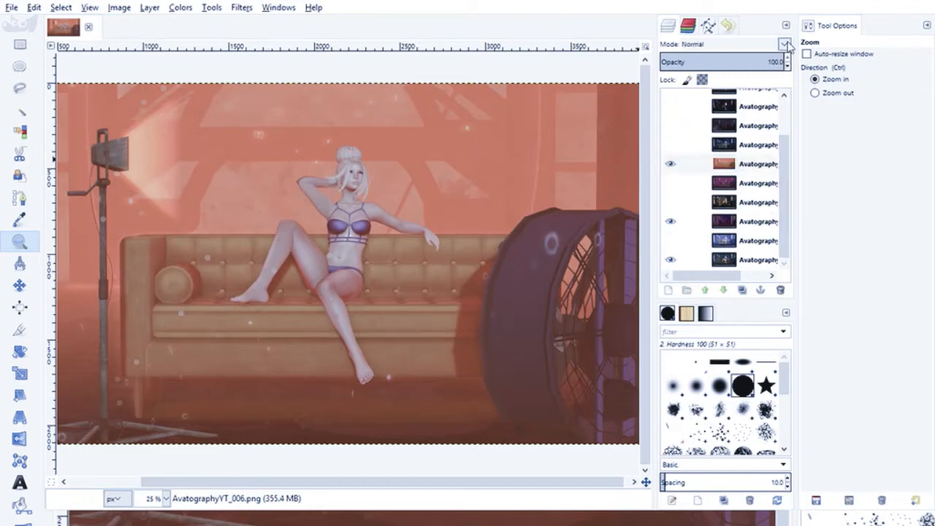
click(695, 181)
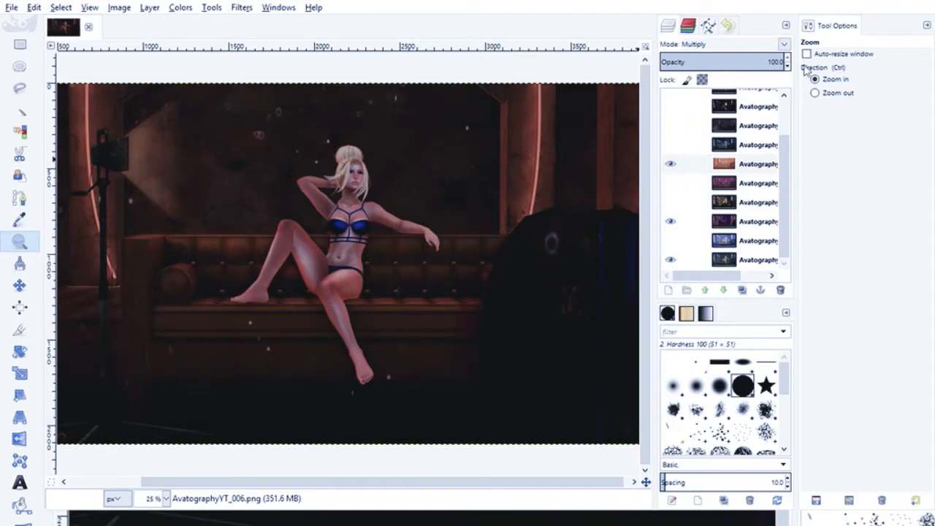
drag(787, 67, 767, 79)
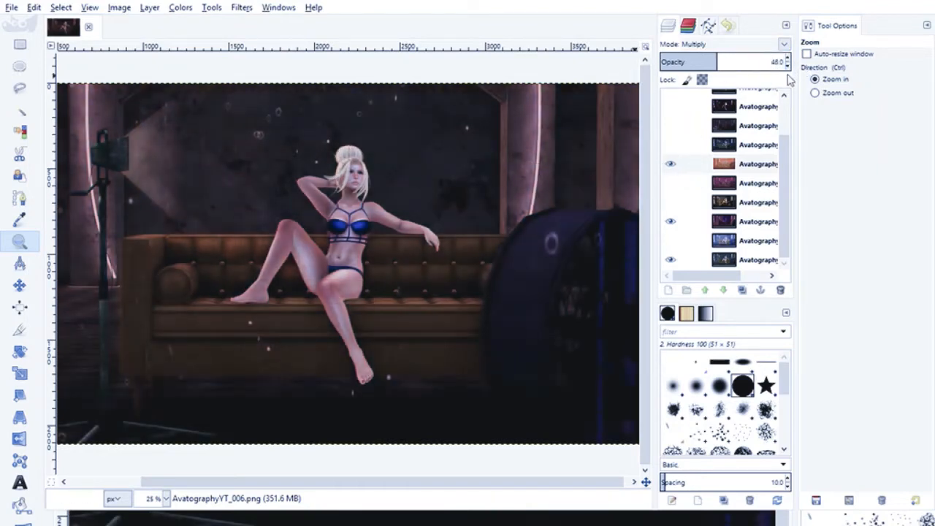
- Change the AvatographyYT_006 layer's blend mode to Screen, compare the image with and without it, and leave the layer hidden
click(690, 164)
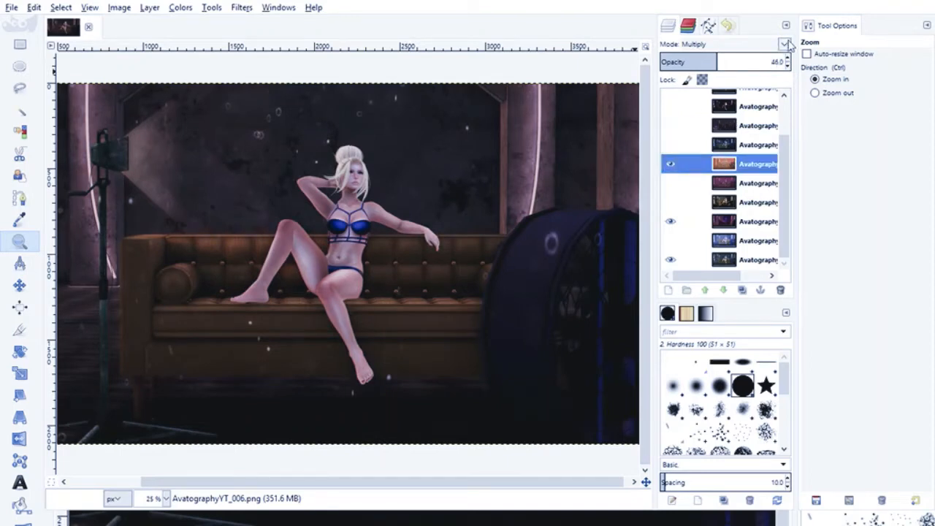
click(788, 46)
click(688, 102)
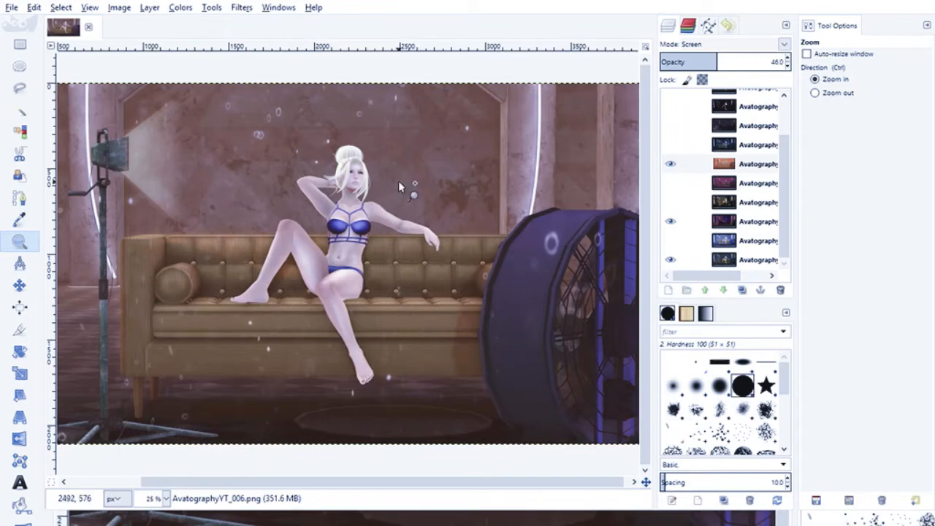
click(670, 165)
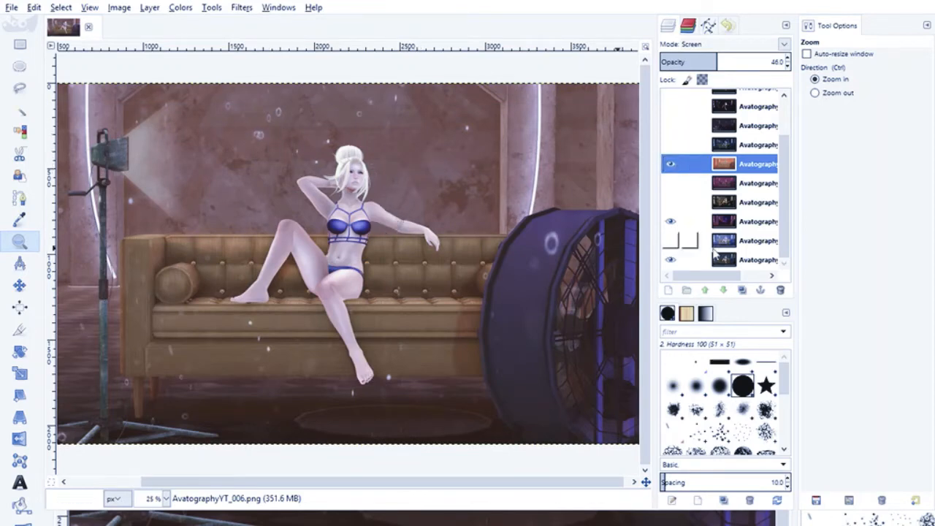
click(670, 165)
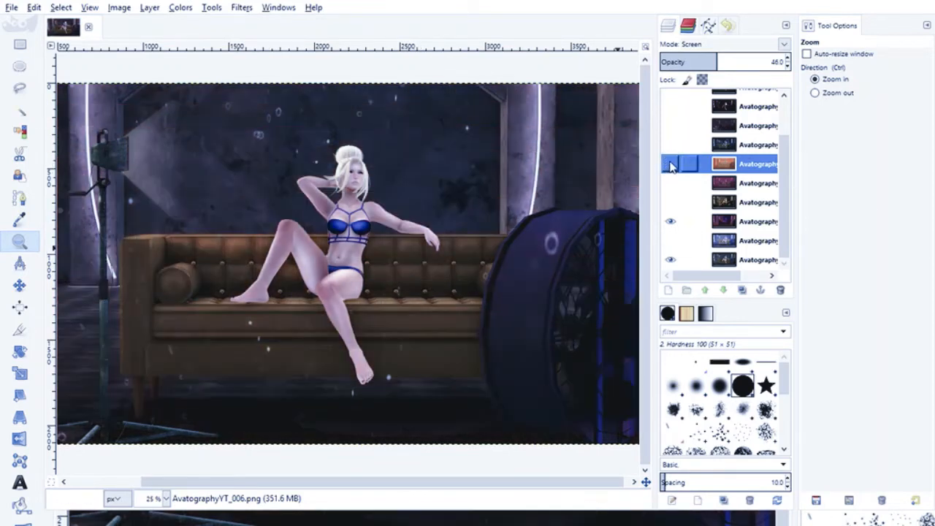
click(672, 167)
click(672, 168)
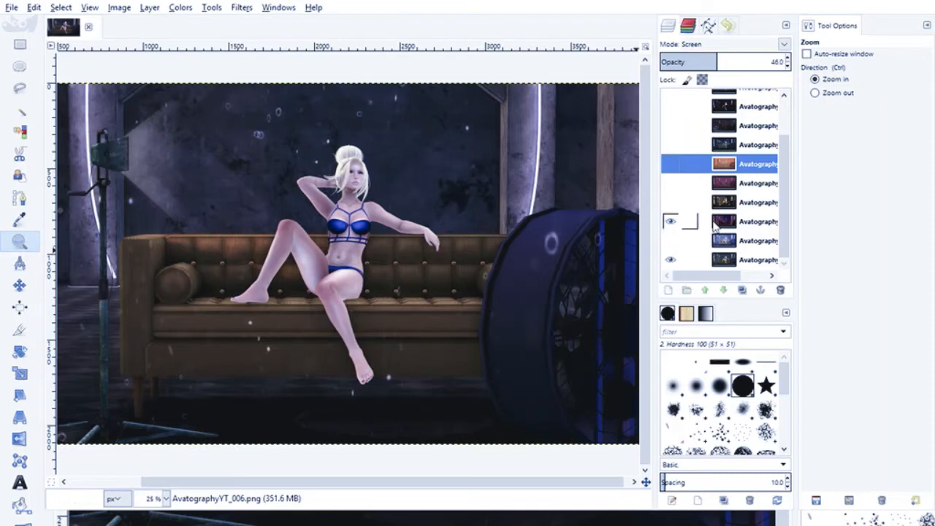
- Show the AvatographyYT_009 layer and set its blend mode to Overlay
click(671, 106)
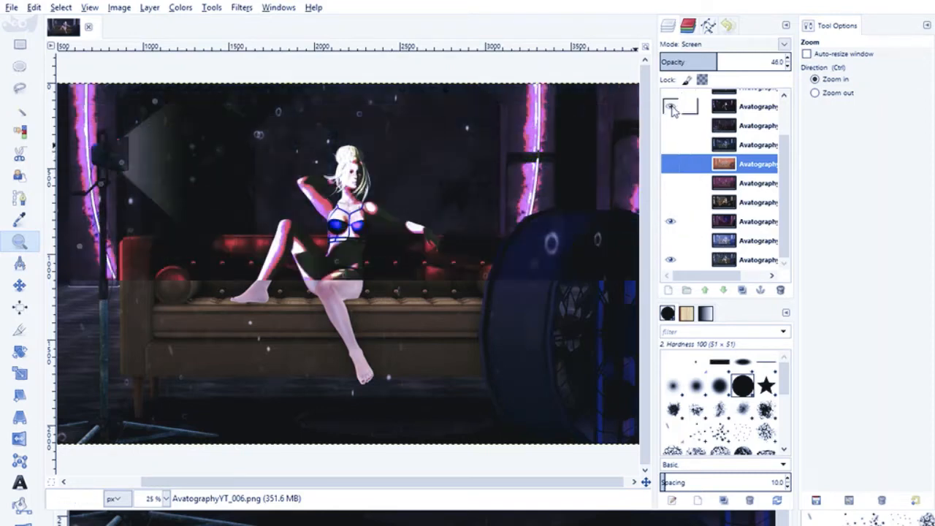
click(734, 108)
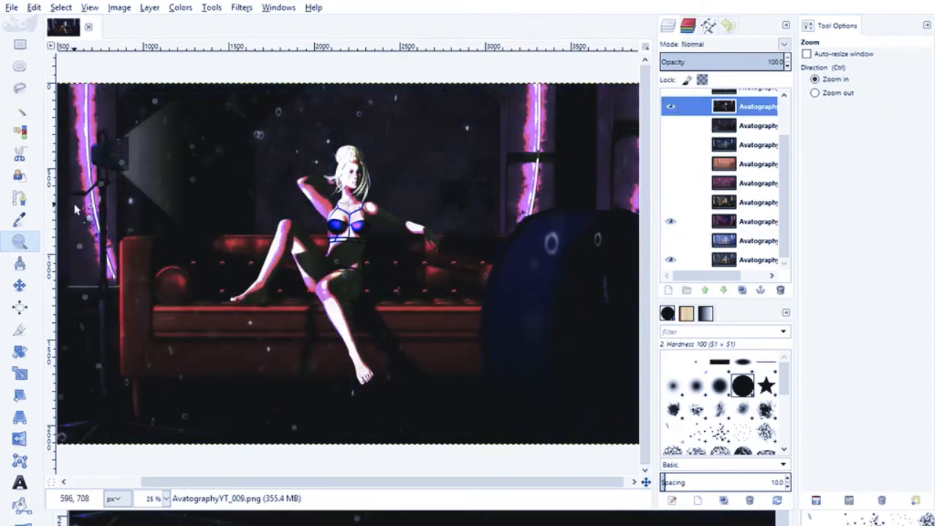
click(786, 45)
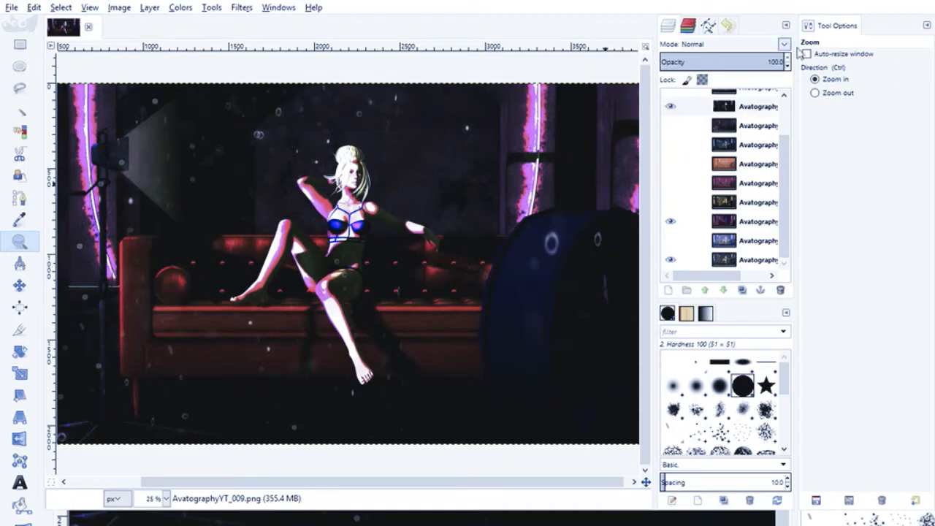
click(703, 213)
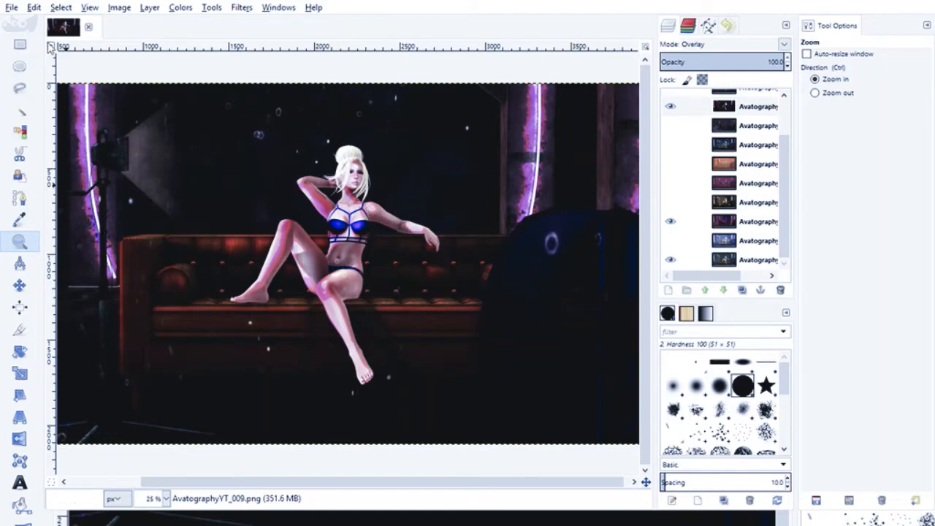
- Inspect the avatar's legs, torso and face at 100% zoom to judge the full-strength Overlay effect on the skin
key(1)
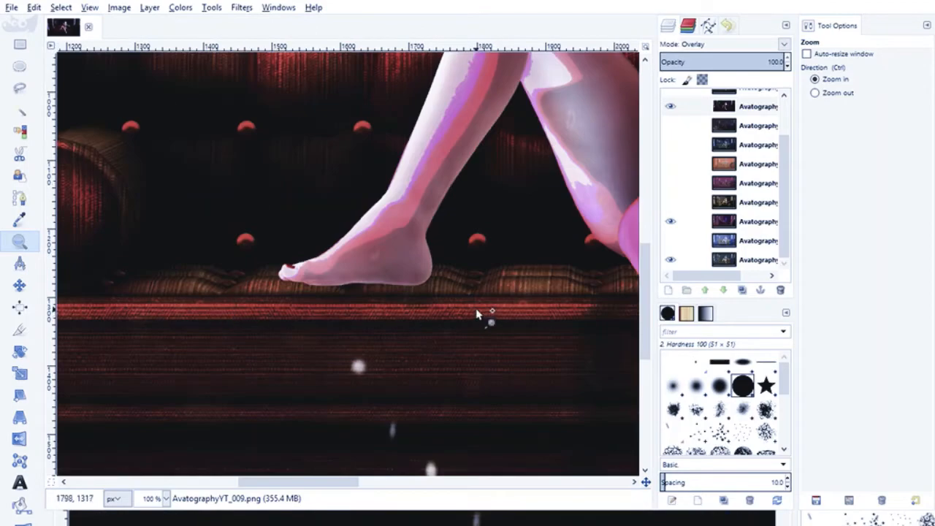
scroll(255, 318, up, 8)
scroll(256, 319, down, 4)
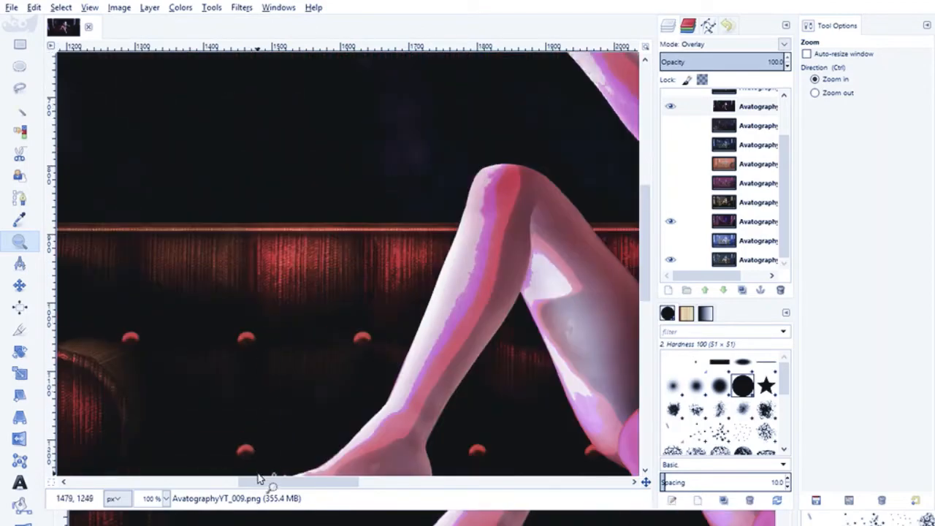
drag(267, 484, 344, 483)
scroll(324, 424, up, 10)
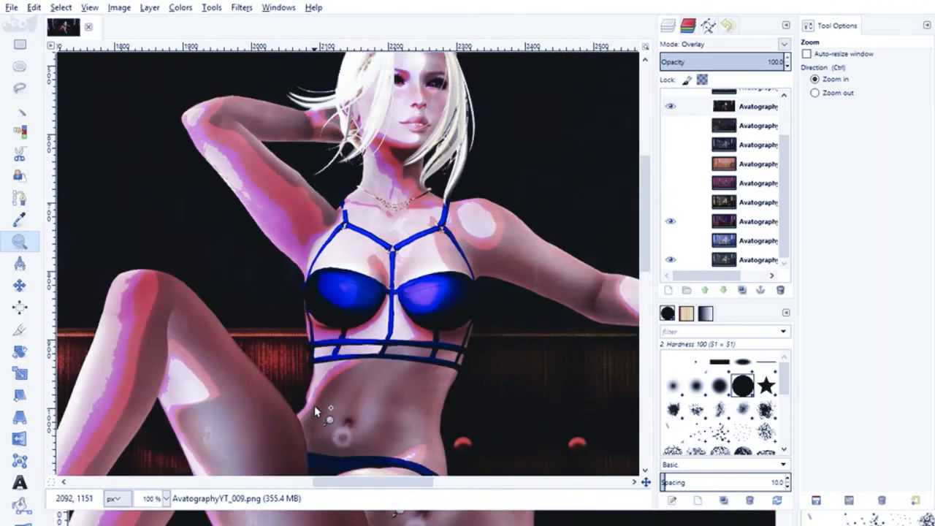
scroll(323, 387, down, 8)
scroll(443, 223, up, 6)
scroll(443, 223, down, 8)
scroll(441, 217, up, 5)
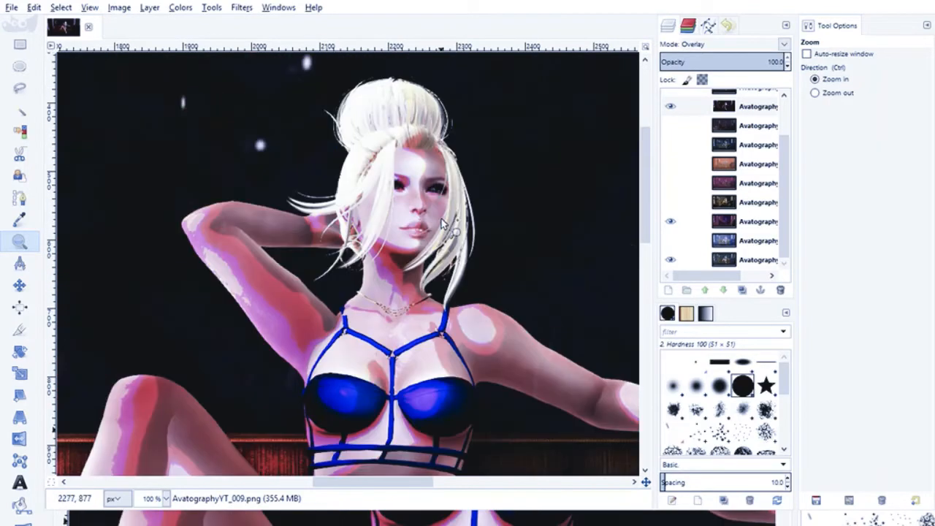
scroll(442, 217, down, 2)
- Lower the AvatographyYT_009 layer's opacity to 34 and compare the avatar with and without it
click(736, 110)
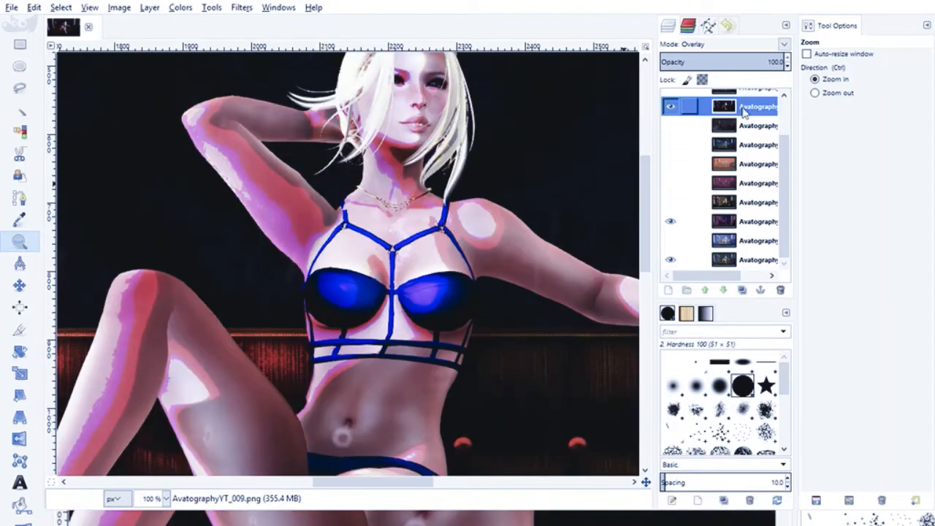
click(787, 67)
drag(787, 69, 787, 69)
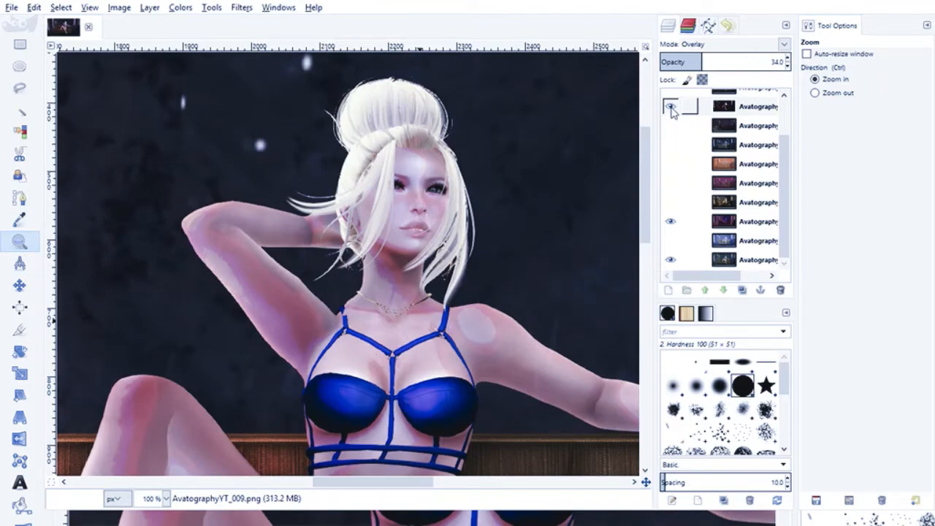
click(672, 109)
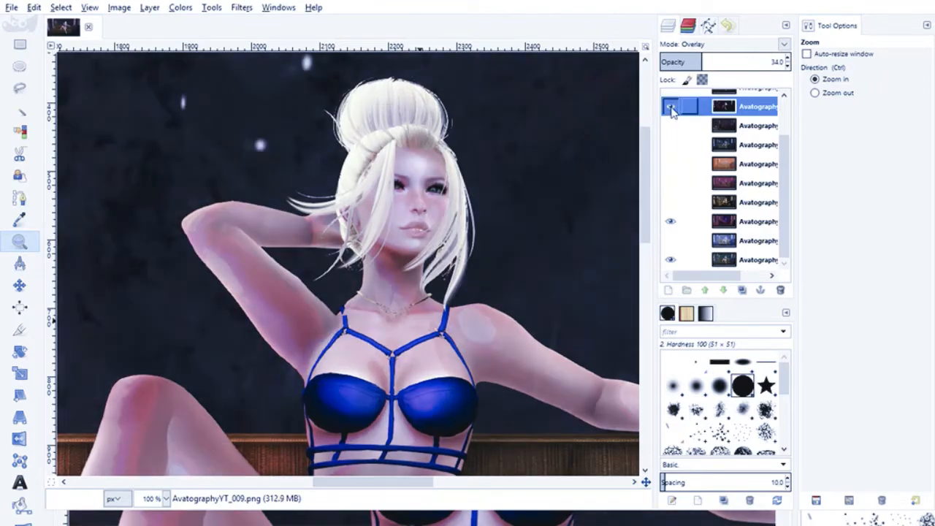
click(671, 108)
click(671, 108)
scroll(78, 267, down, 4)
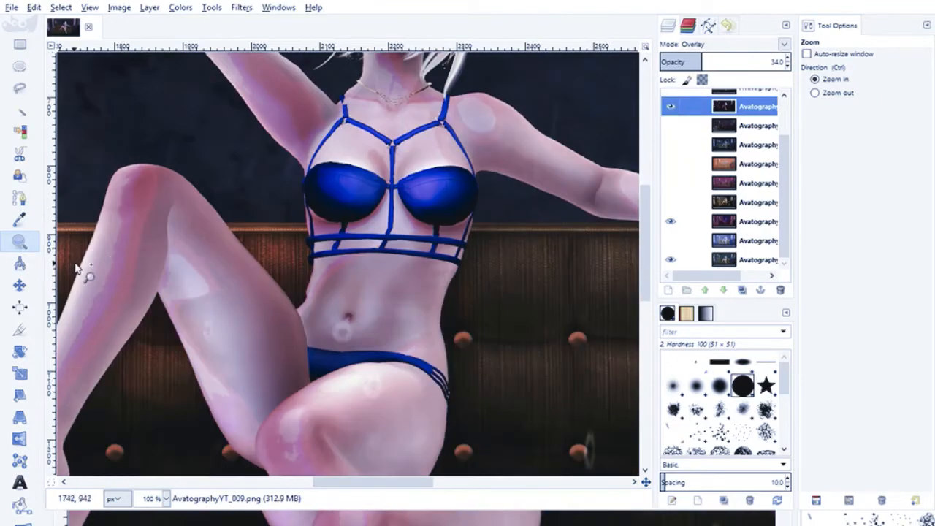
scroll(178, 249, down, 5)
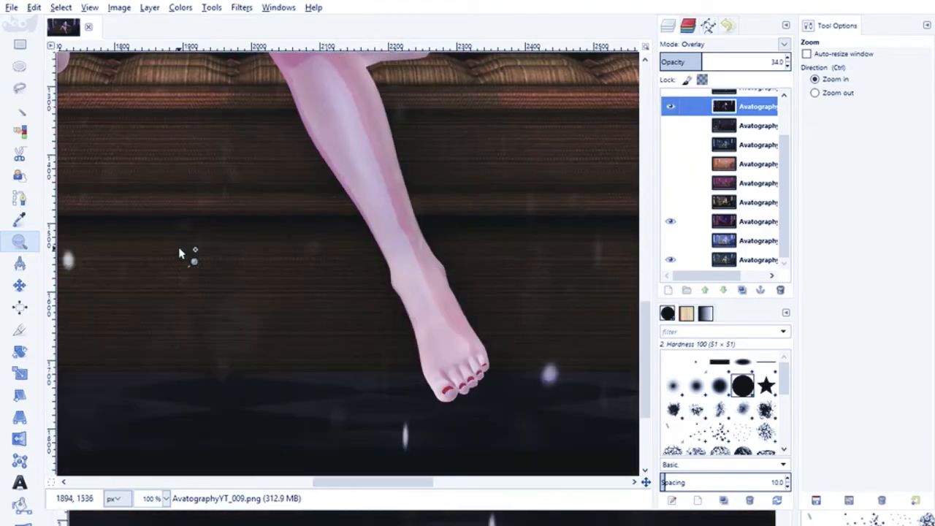
scroll(178, 250, up, 2)
- Reduce the AvatographyYT_009 overlay layer's opacity to 15
click(786, 66)
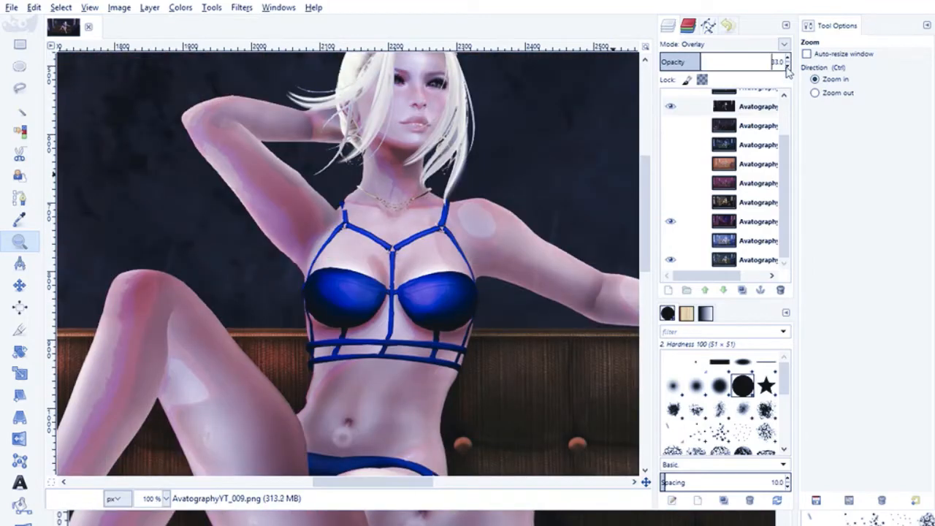
click(787, 66)
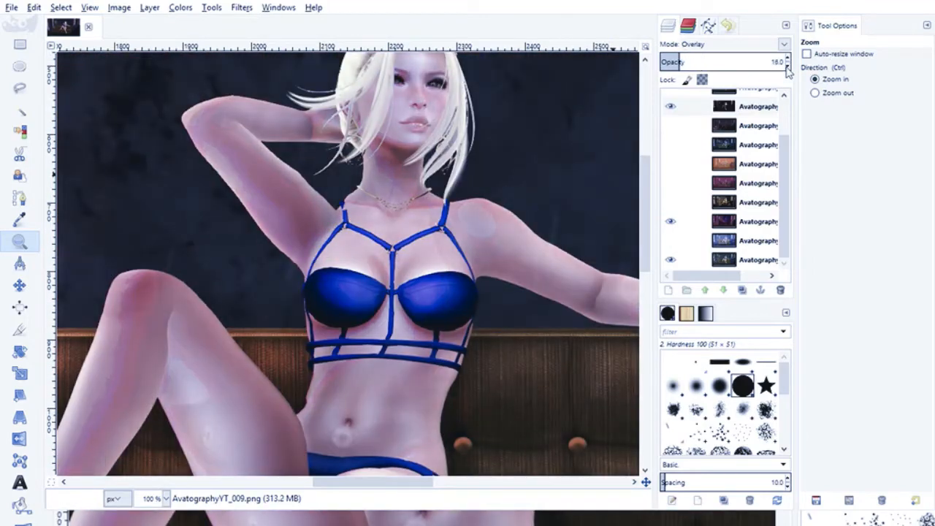
click(787, 65)
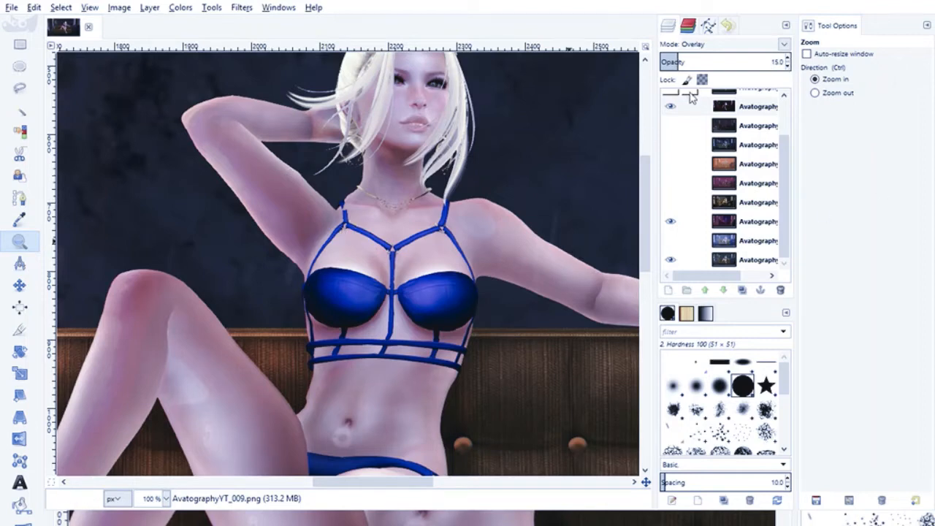
click(677, 109)
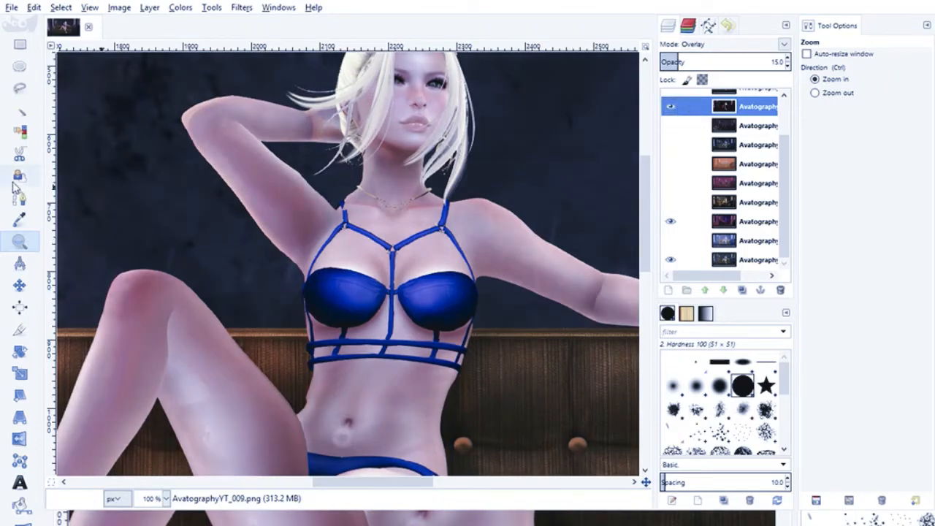
- Examine the avatar's legs, face and upper body up close, and view the wider scene at 33.3% zoom
scroll(209, 382, down, 10)
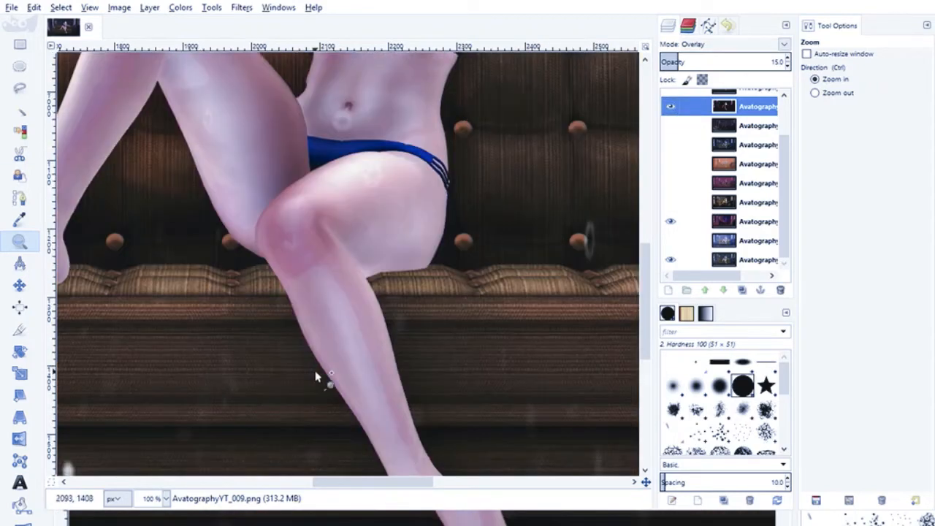
scroll(316, 299, up, 4)
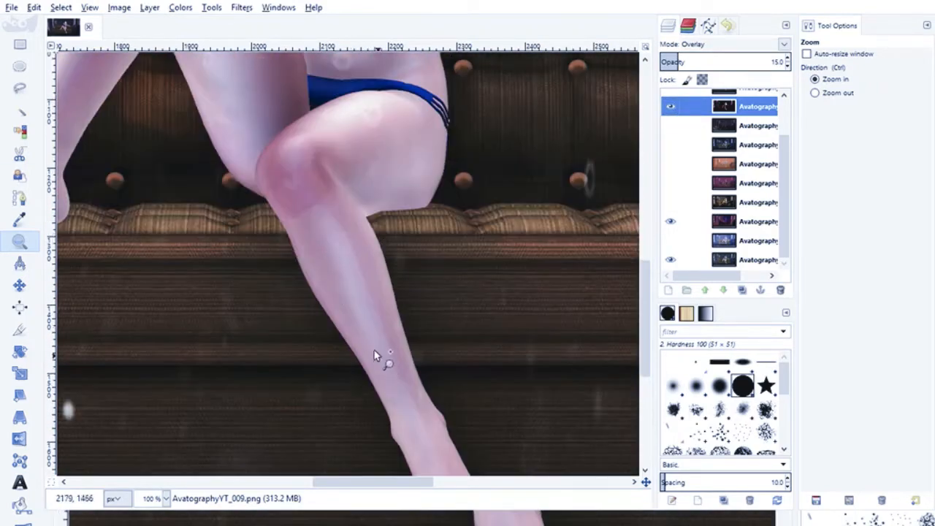
scroll(312, 259, up, 4)
scroll(312, 257, up, 8)
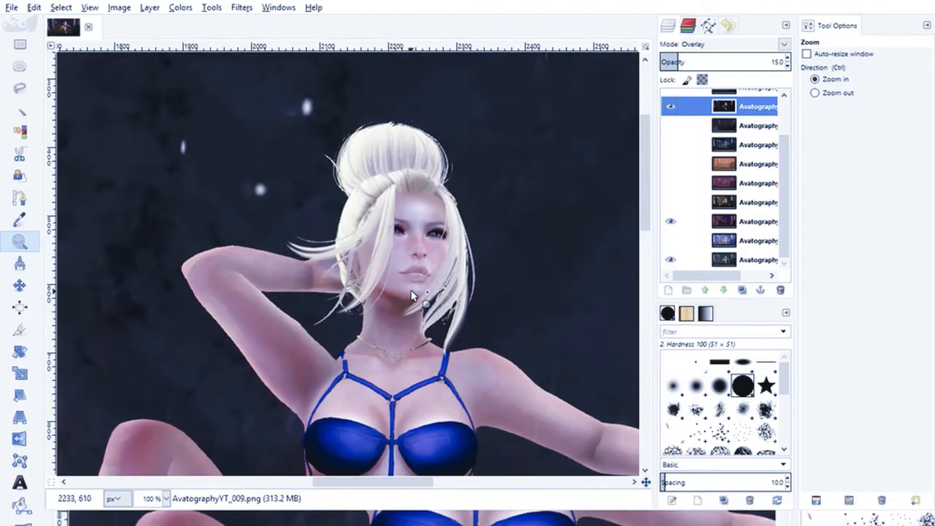
scroll(395, 336, down, 3)
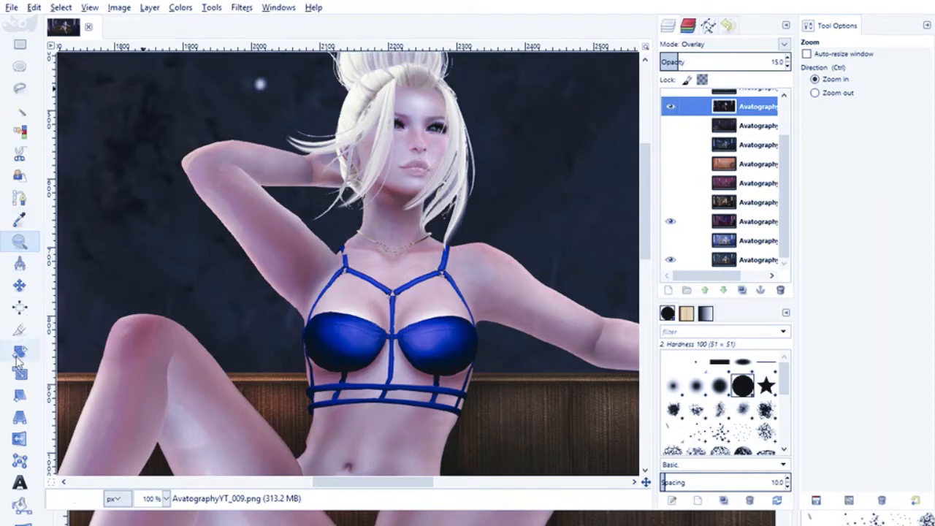
click(19, 241)
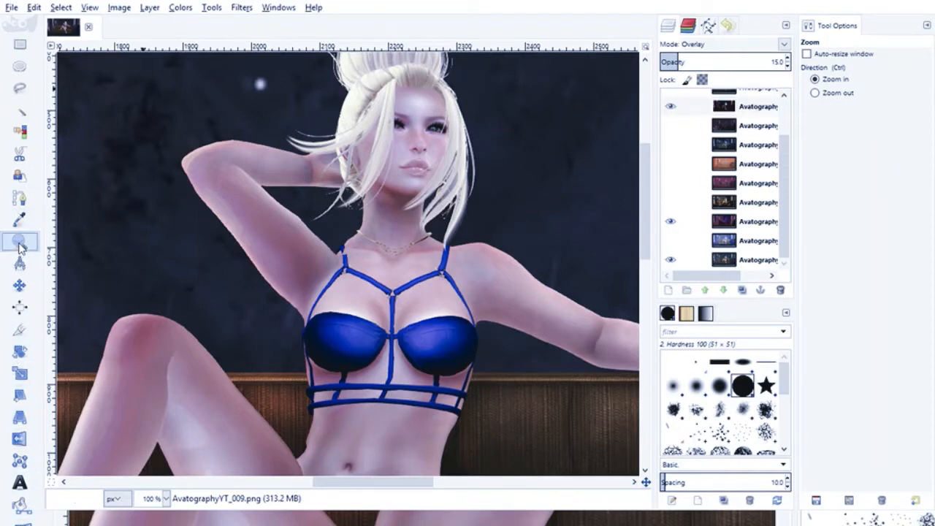
click(261, 210)
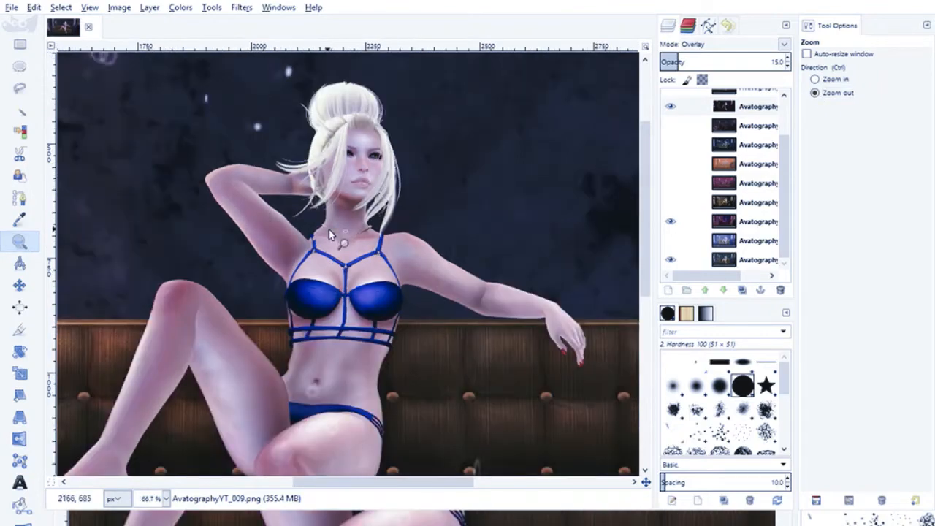
click(328, 242)
scroll(326, 243, down, 5)
click(348, 298)
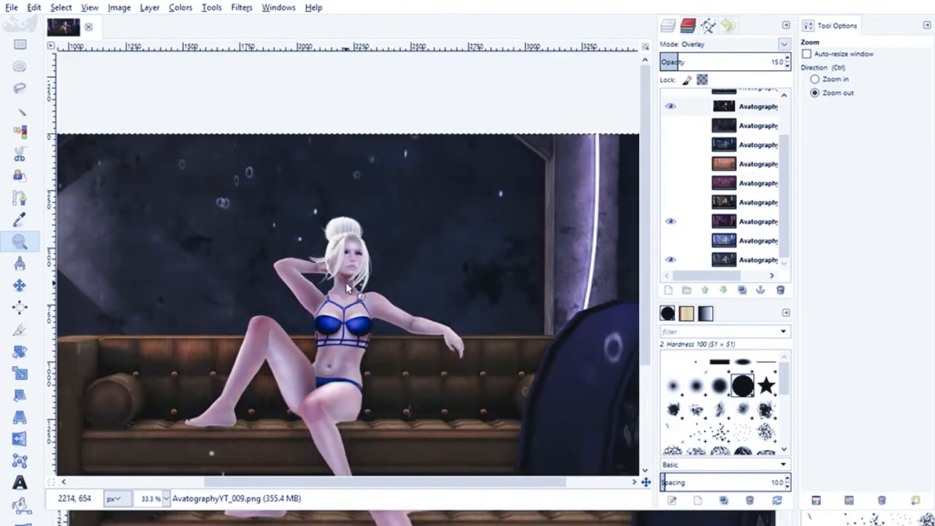
scroll(353, 294, down, 3)
scroll(241, 215, up, 1)
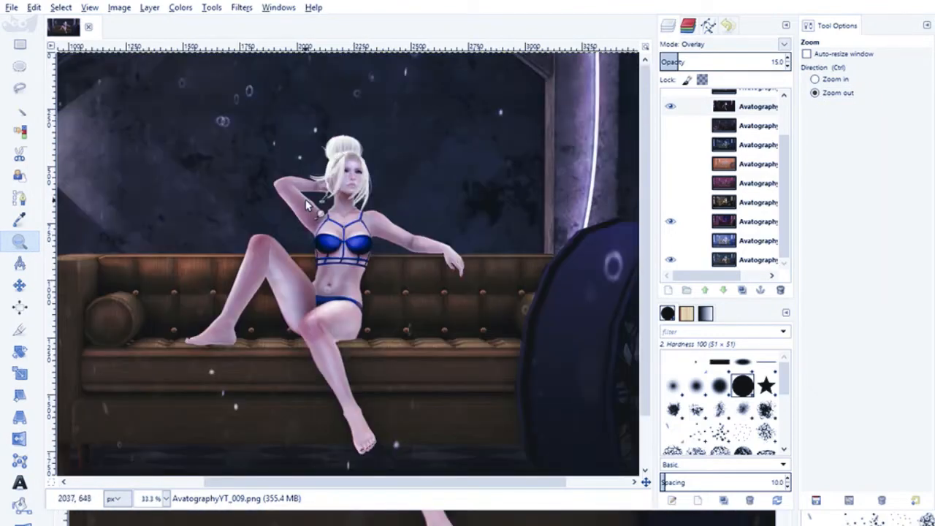
- Hide the AvatographyYT_009 layer, and show the AvatographyYT_008 layer in Screen mode
click(667, 107)
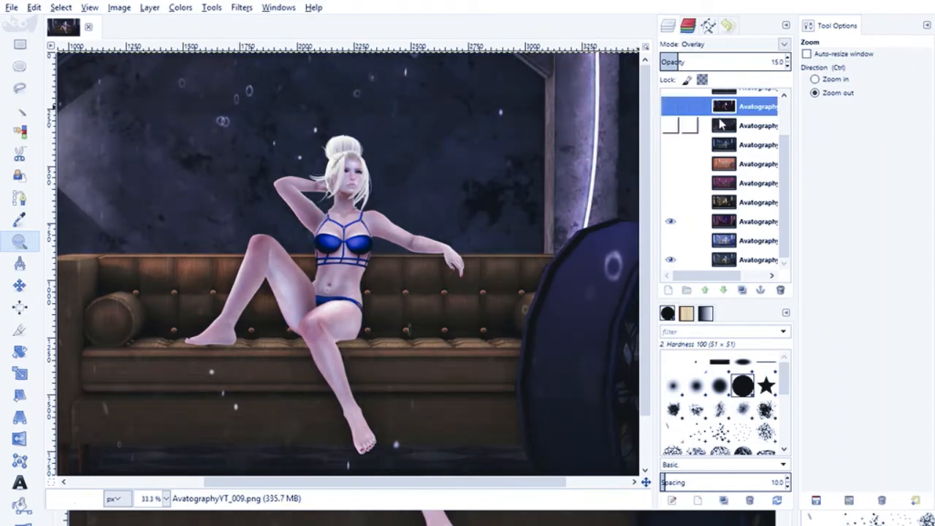
click(669, 127)
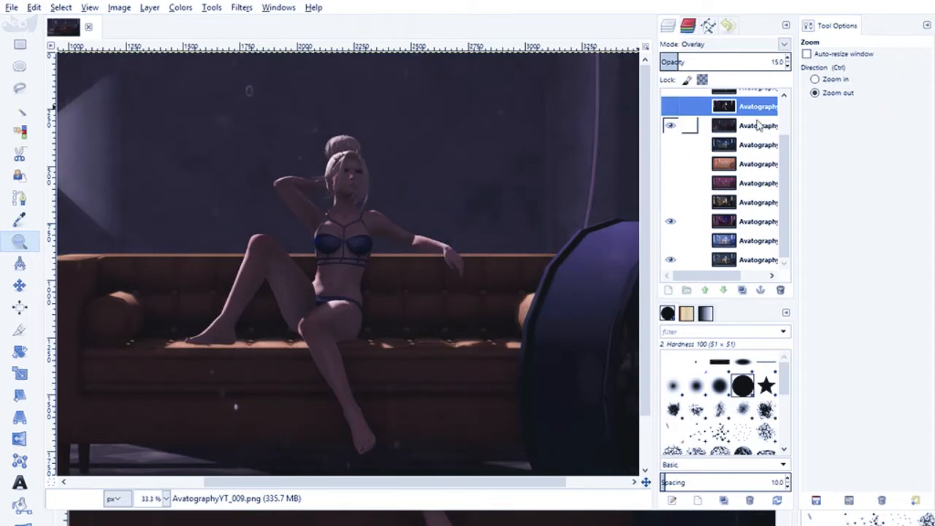
click(758, 126)
click(784, 47)
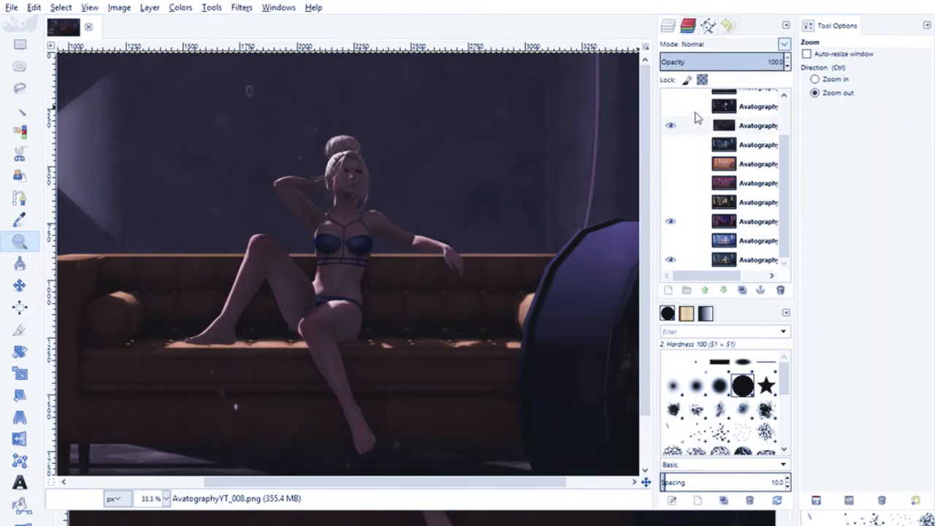
click(696, 118)
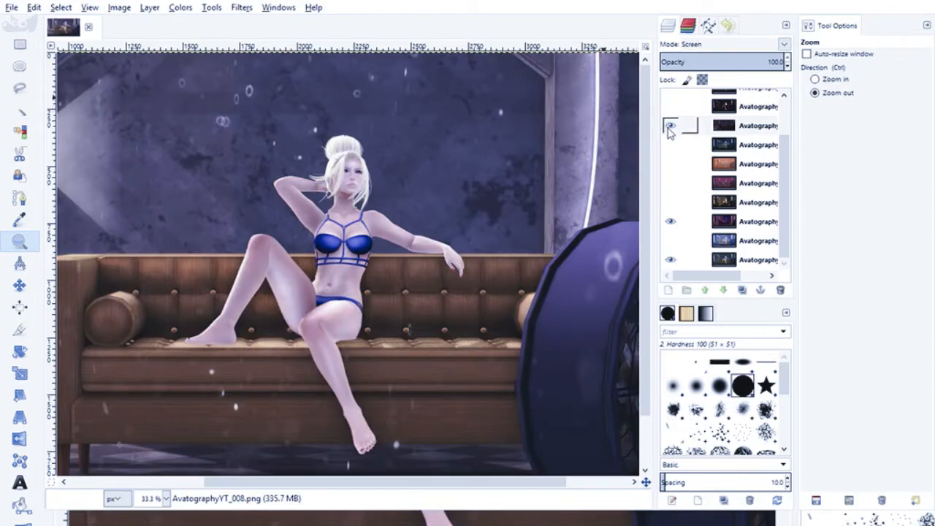
- Switch the AvatographyYT_008 screen layer off and on repeatedly to compare the scene's brightness with and without it
click(668, 128)
click(668, 128)
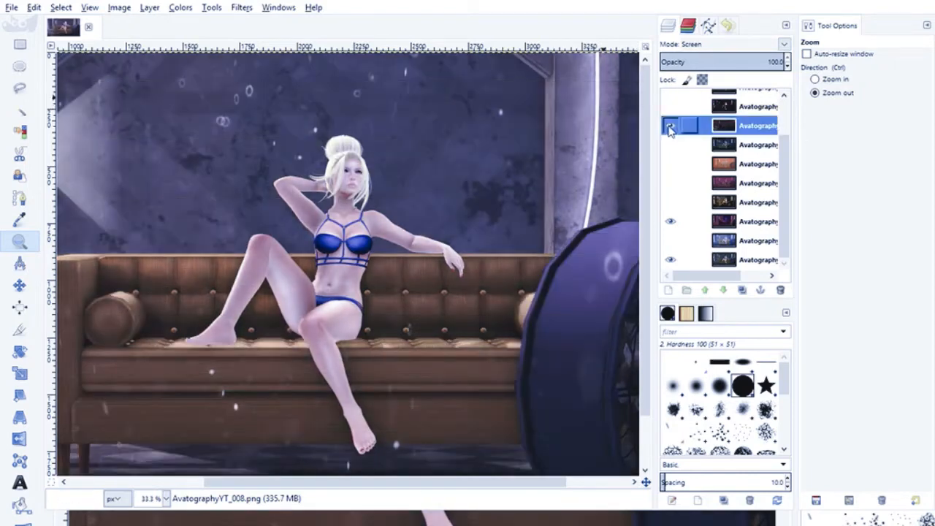
click(668, 127)
click(668, 128)
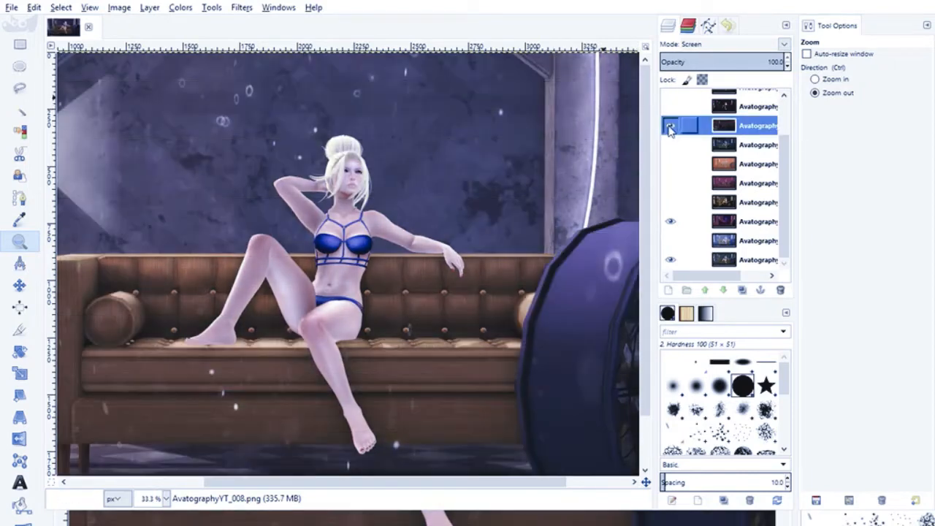
click(669, 128)
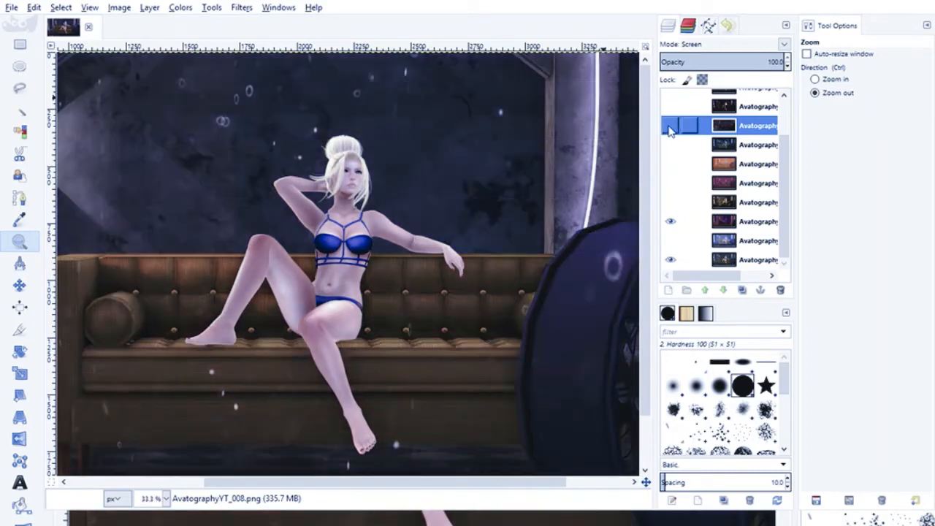
click(669, 128)
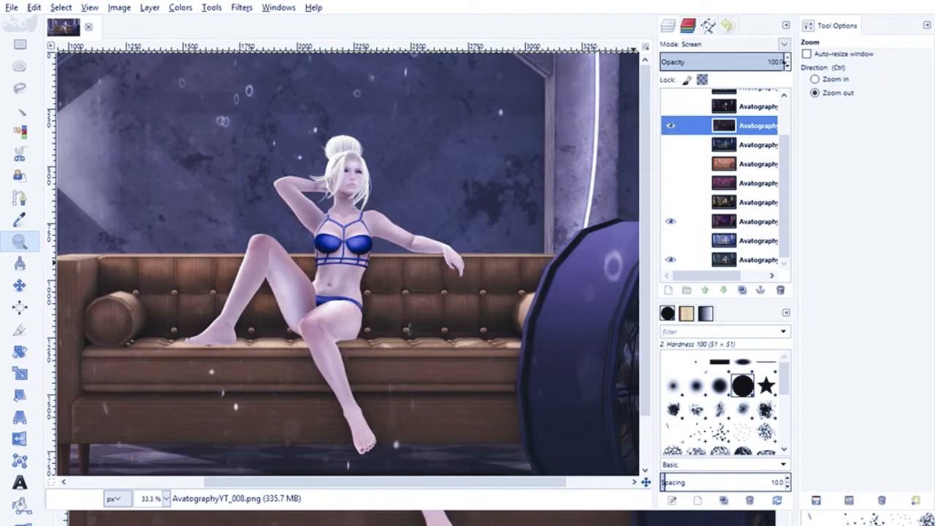
- Lower the AvatographyYT_008 layer's opacity to 40
click(787, 65)
click(788, 67)
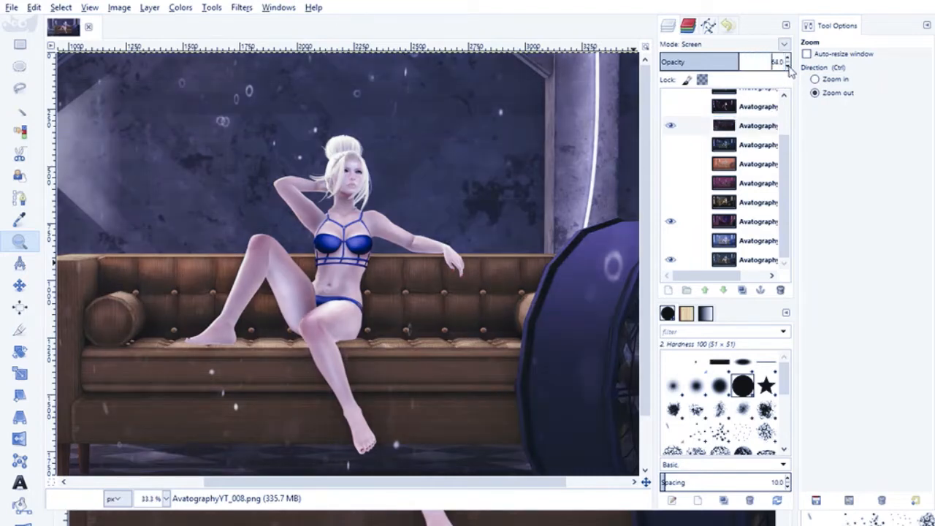
click(788, 67)
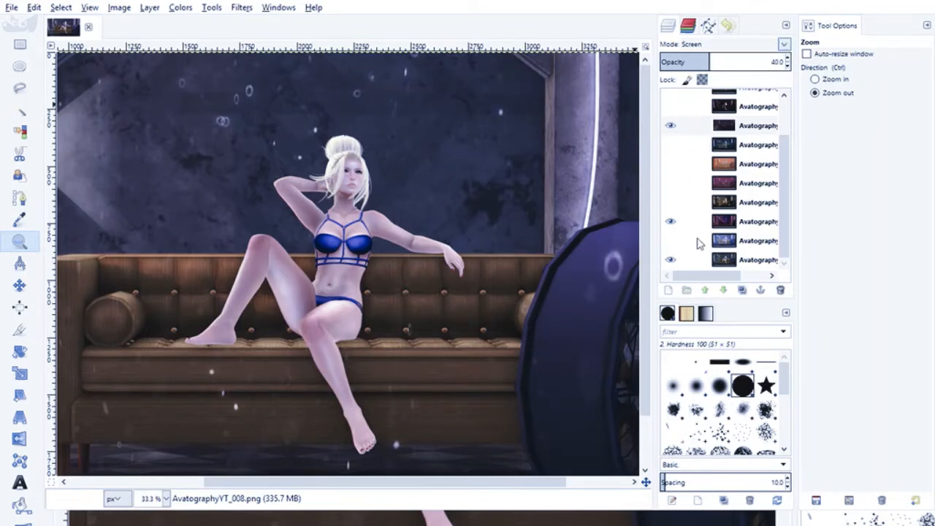
- Try Overlay mode on the AvatographyYT_008 layer, and compare the scene with and without it
click(700, 212)
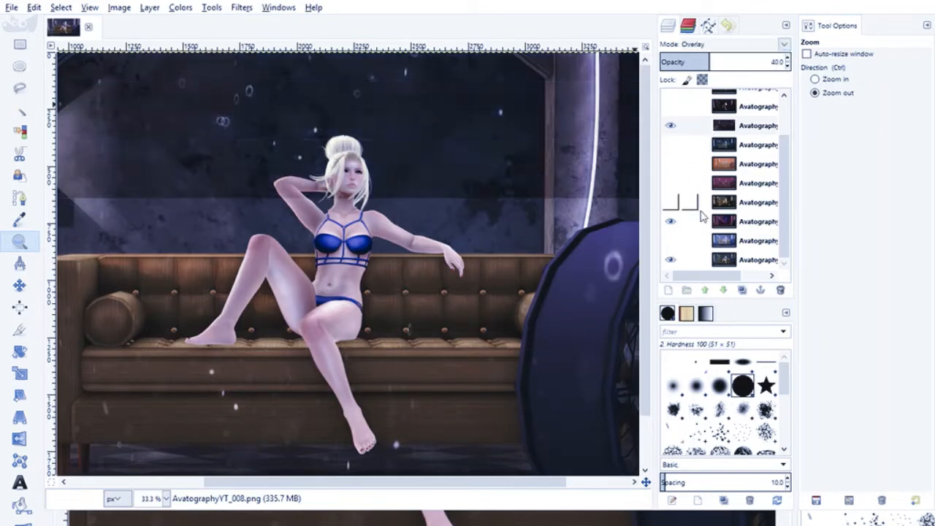
click(668, 128)
click(669, 128)
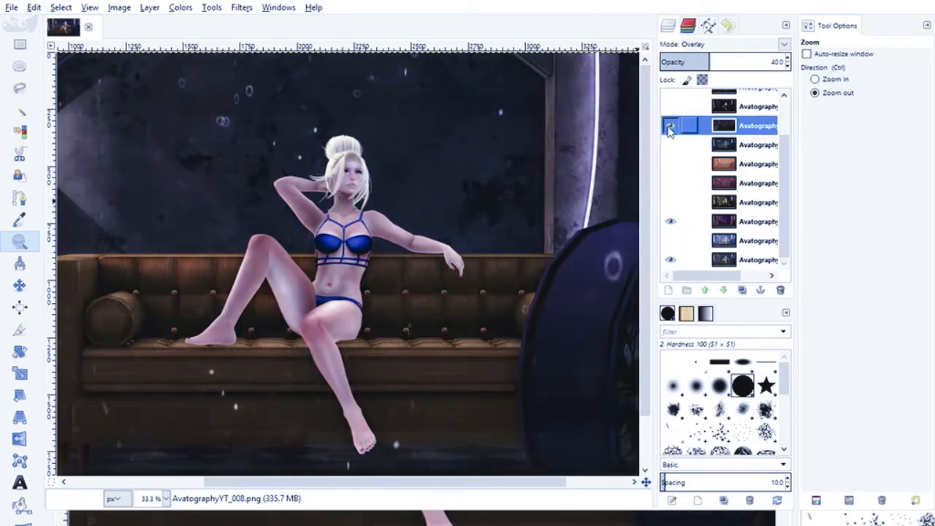
- Try Multiply mode on the AvatographyYT_008 layer, switching it off and on to compare the scene
click(782, 49)
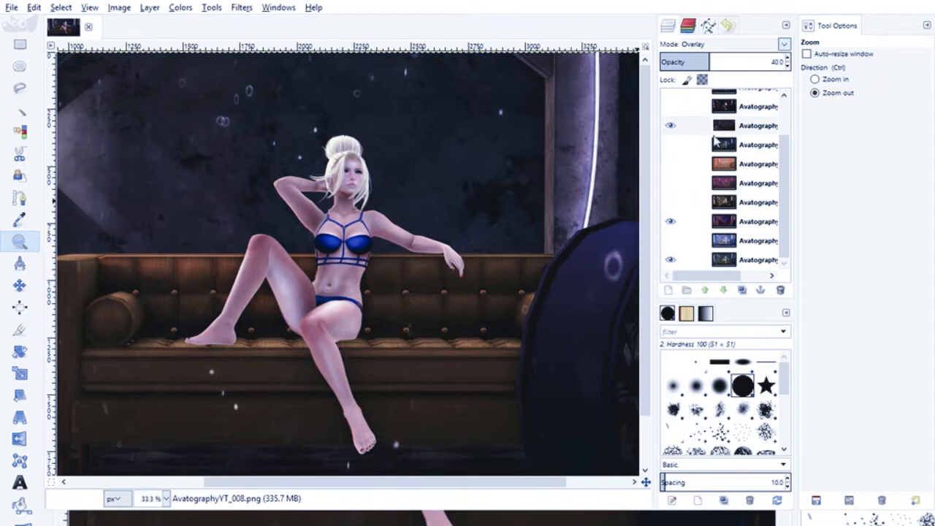
click(686, 175)
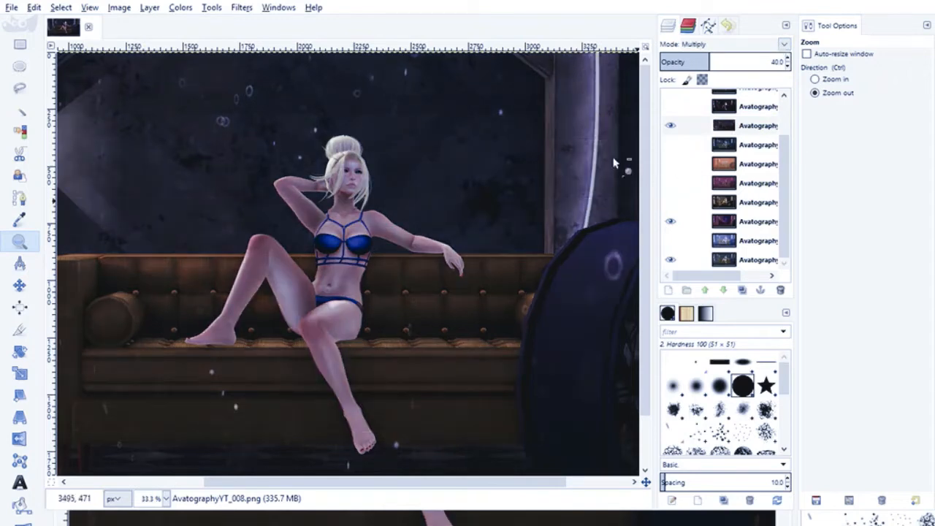
click(669, 128)
click(669, 128)
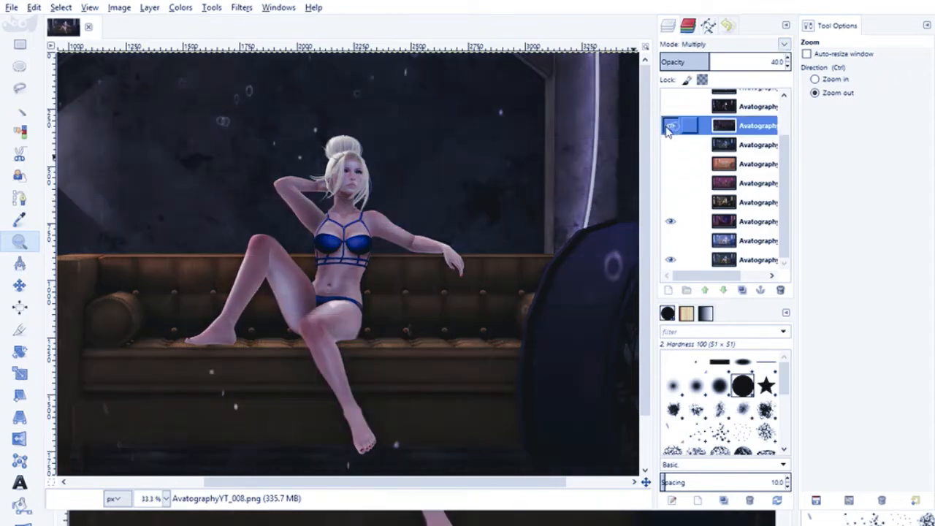
- Set the AvatographyYT_008 layer back to Screen mode, and switch it off and on to check its effect
click(783, 49)
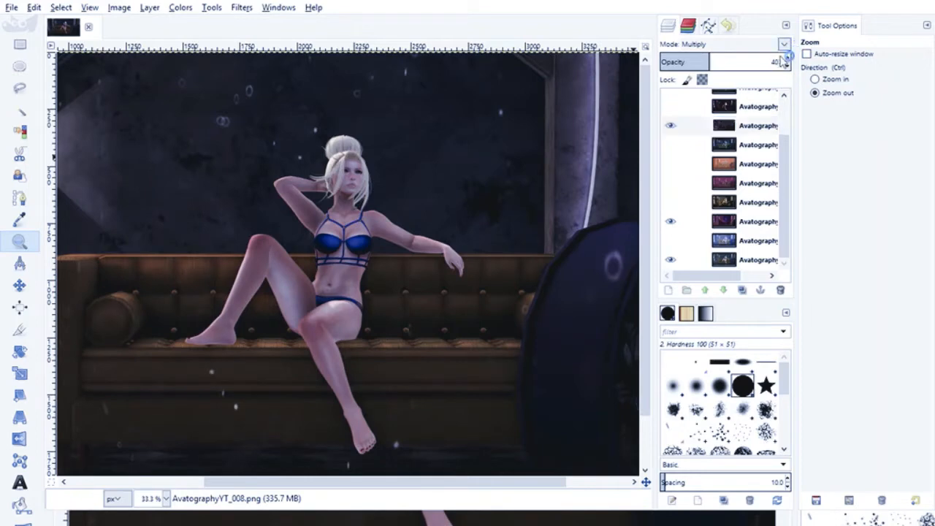
click(689, 111)
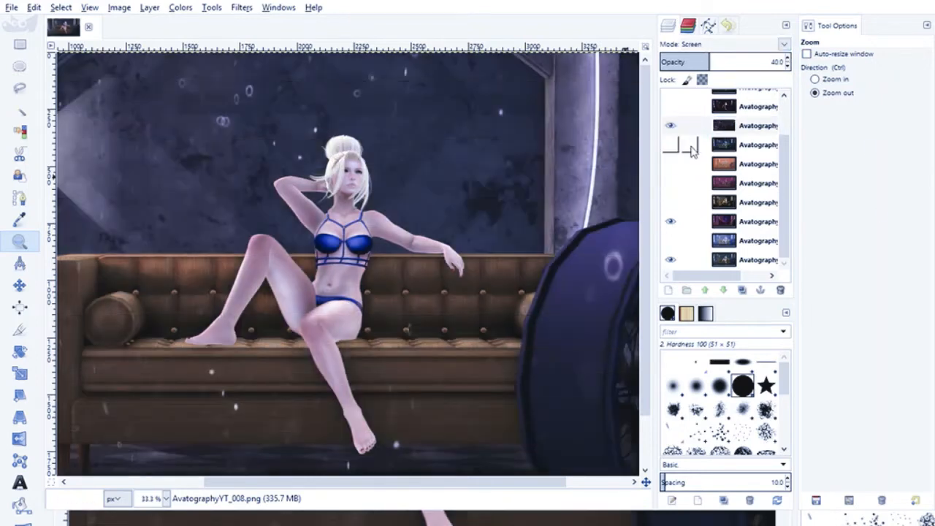
click(668, 127)
click(668, 128)
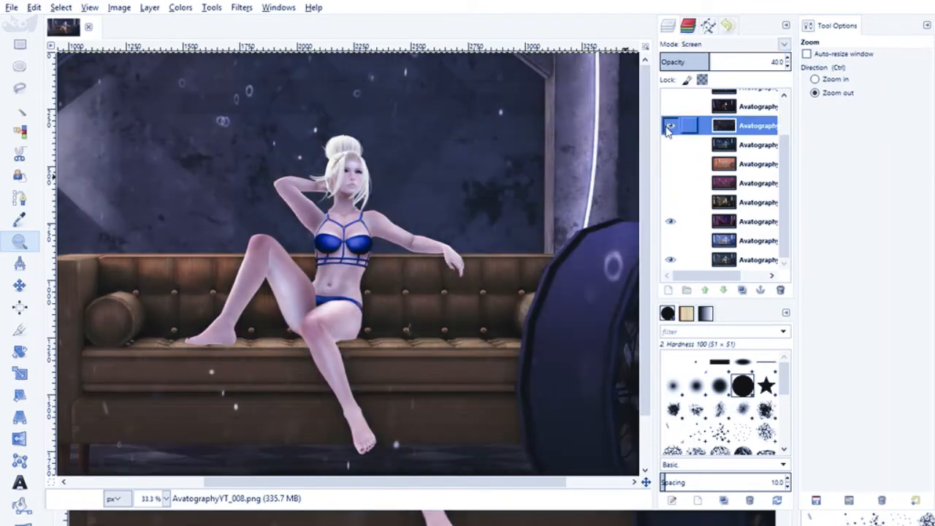
click(668, 127)
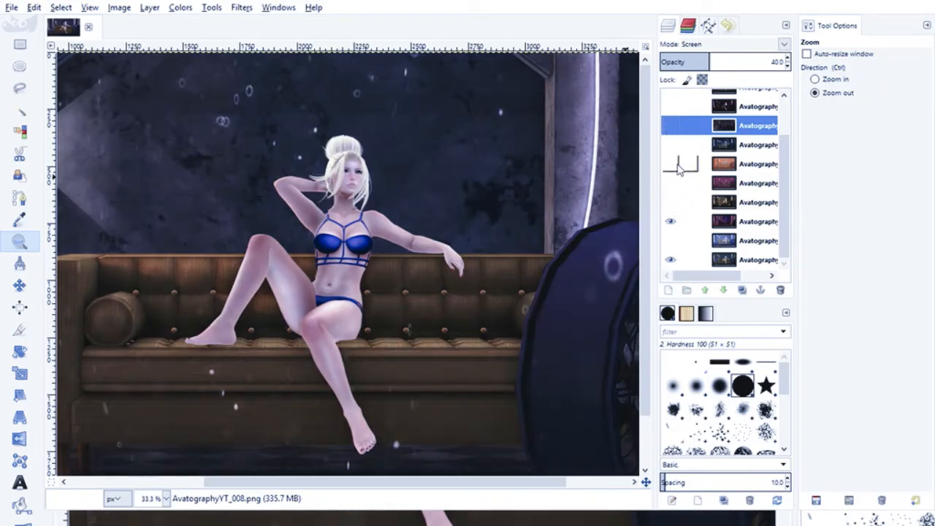
click(669, 125)
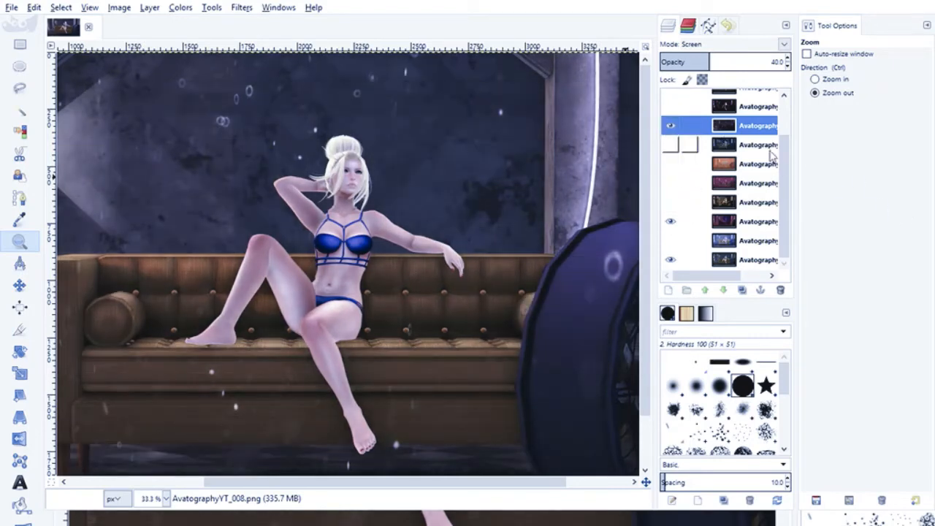
- Move the AvatographyYT_008 layer directly above the visible purple-toned layer and AvatographyYT_006 beneath both, and leave AvatographyYT_006 hidden
click(670, 165)
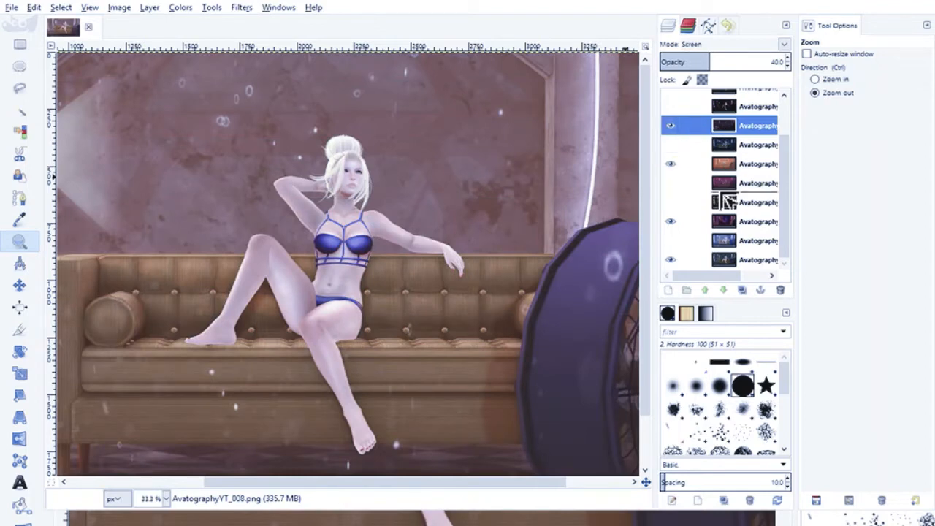
drag(723, 219, 723, 222)
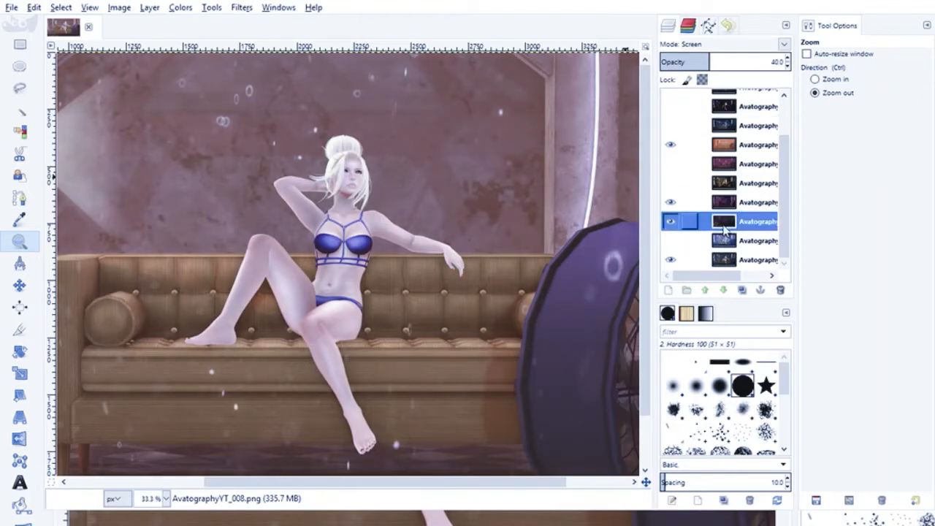
drag(723, 229, 723, 204)
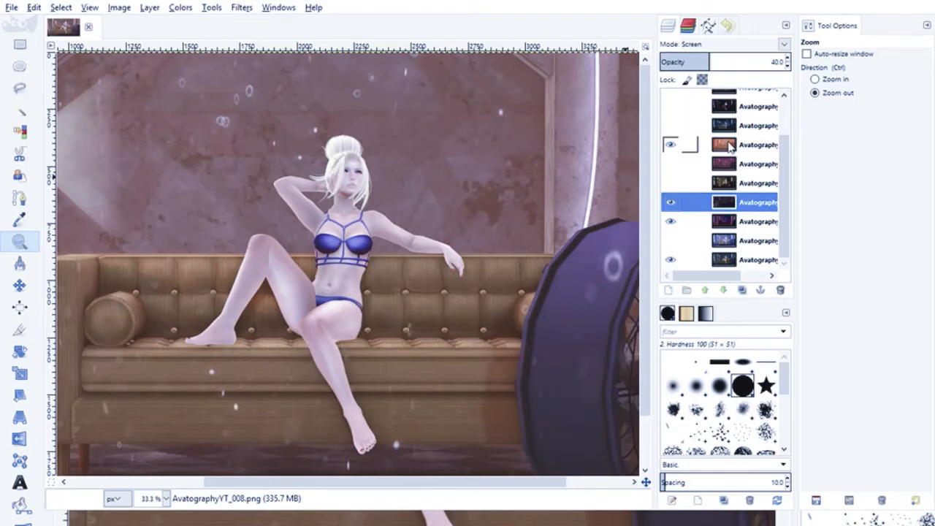
drag(729, 146, 711, 232)
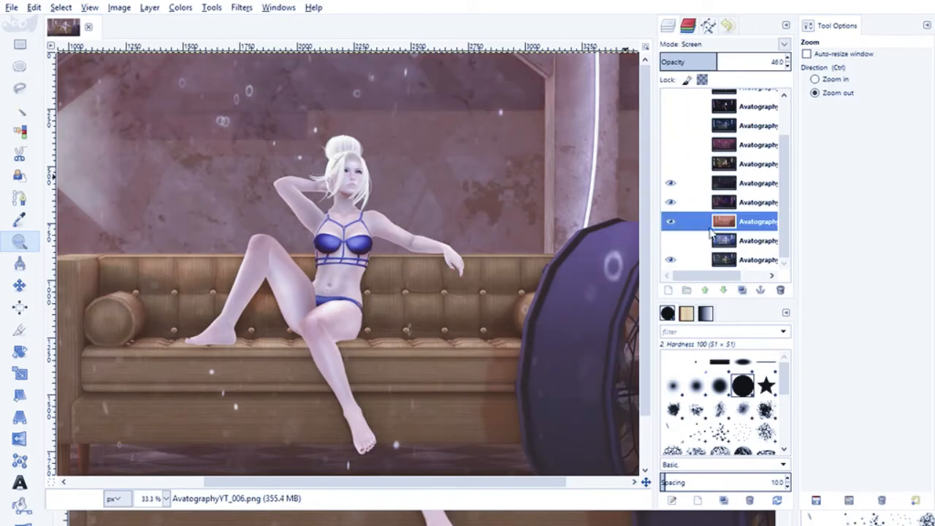
click(671, 223)
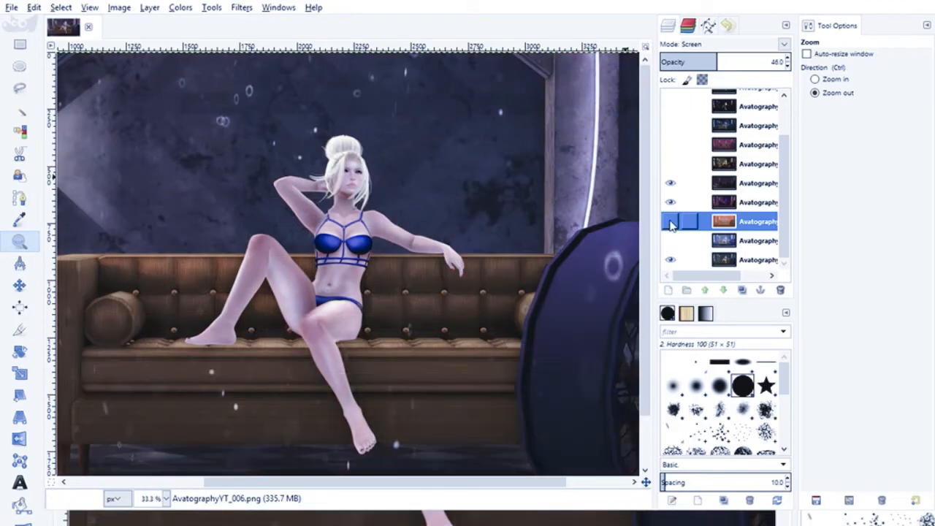
- Preview and hide the magenta layer, and show the AvatographyYT_004 layer in Overlay mode
click(670, 146)
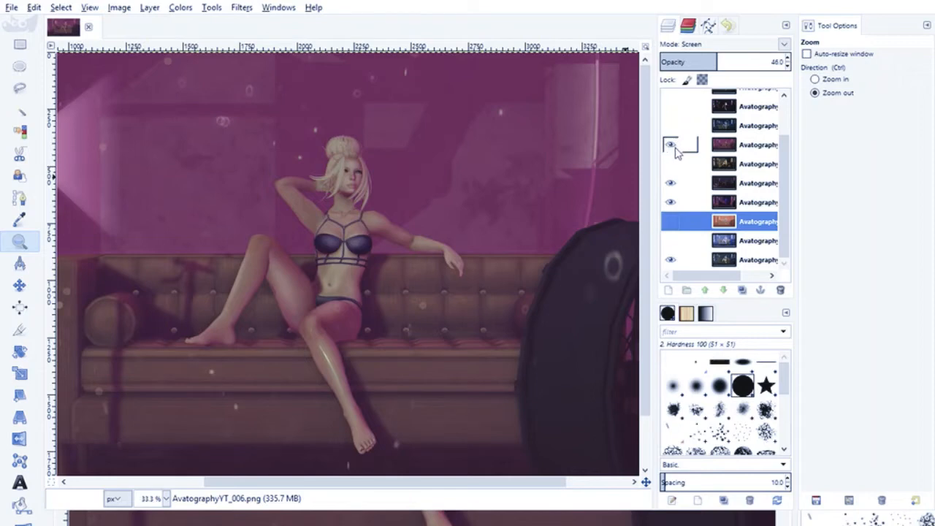
click(670, 146)
click(670, 165)
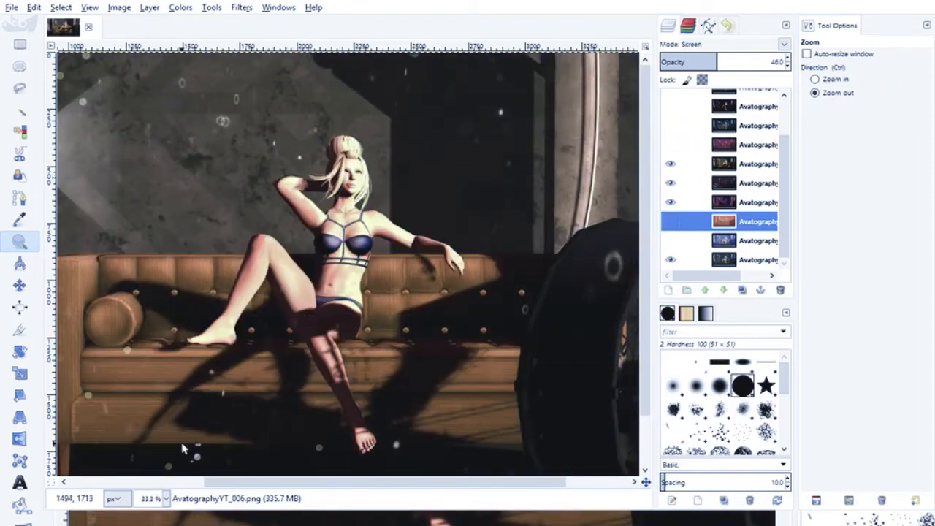
click(727, 164)
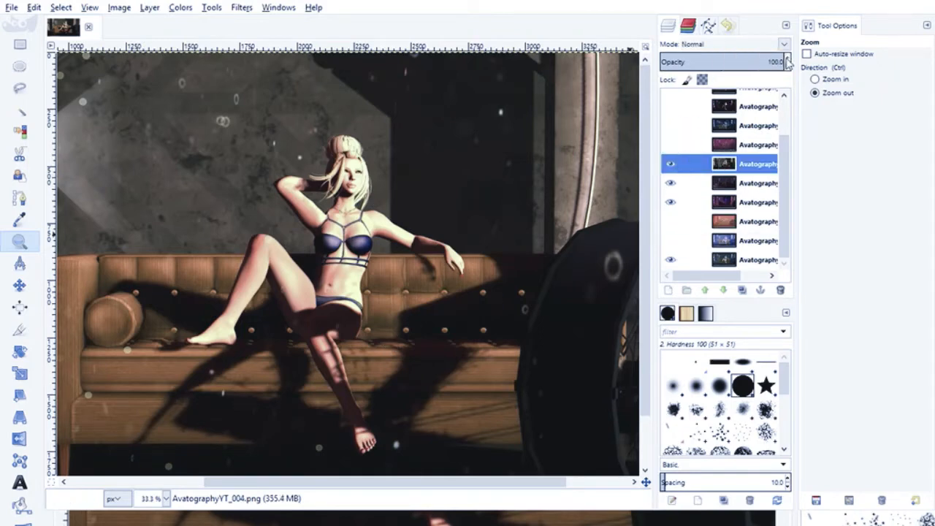
click(788, 48)
click(696, 211)
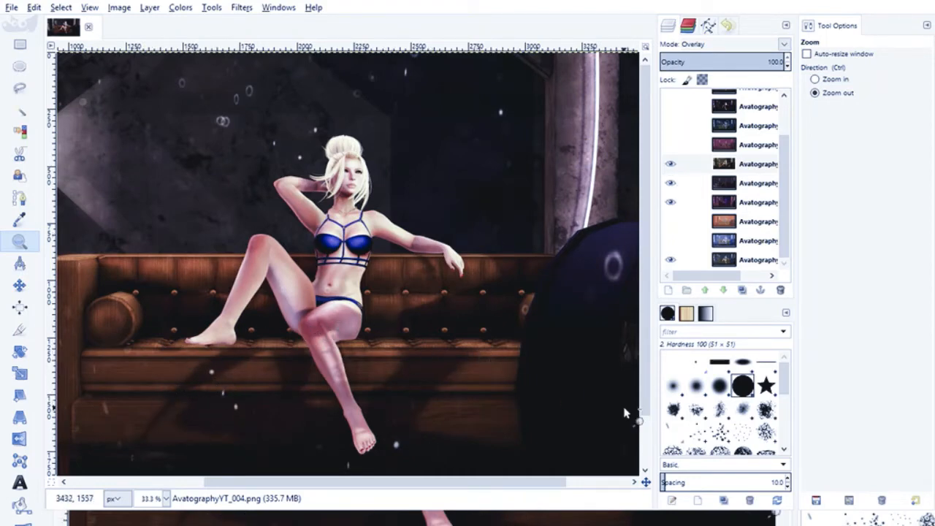
- Compare the scene with and without the AvatographyYT_004 overlay layer, and lower its opacity to 60
click(670, 164)
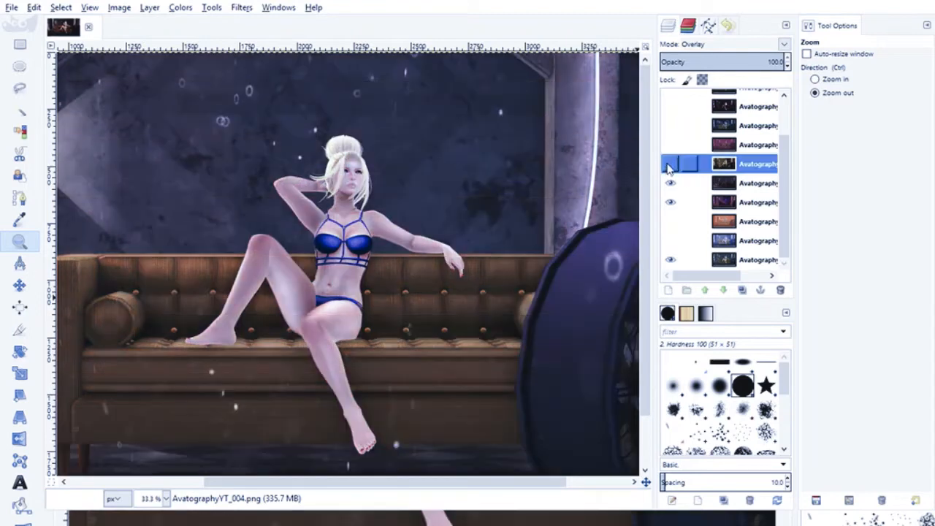
click(669, 164)
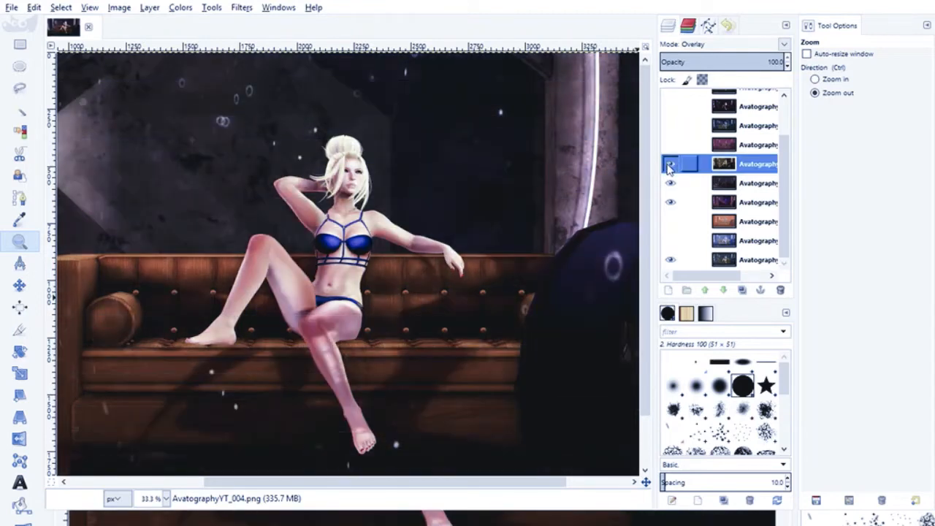
drag(789, 65, 788, 65)
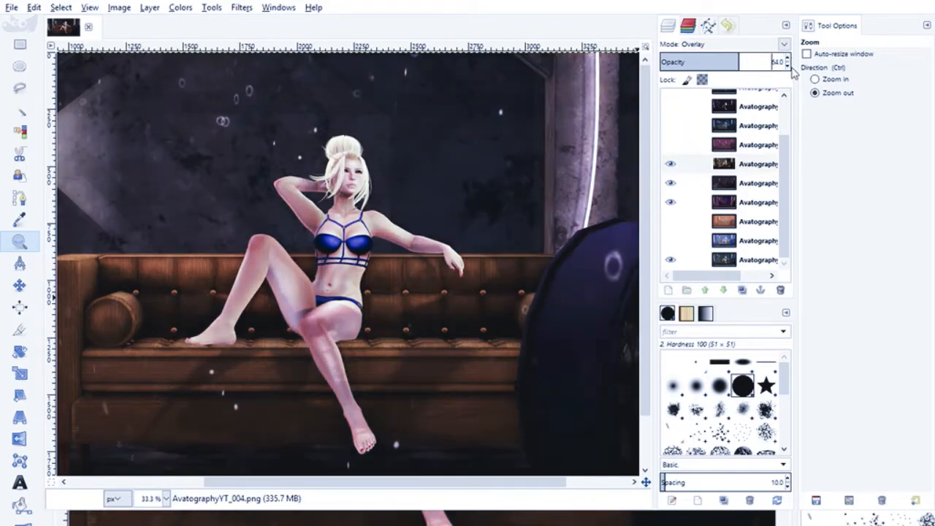
click(789, 67)
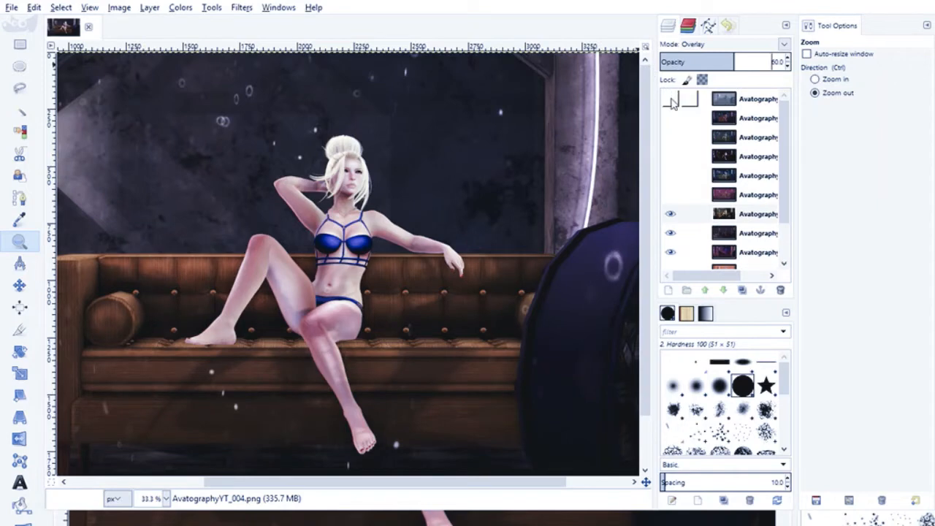
- Preview the uppermost layers, and try the AvatographyYT_011 layer in Overlay mode at 41 opacity
click(672, 100)
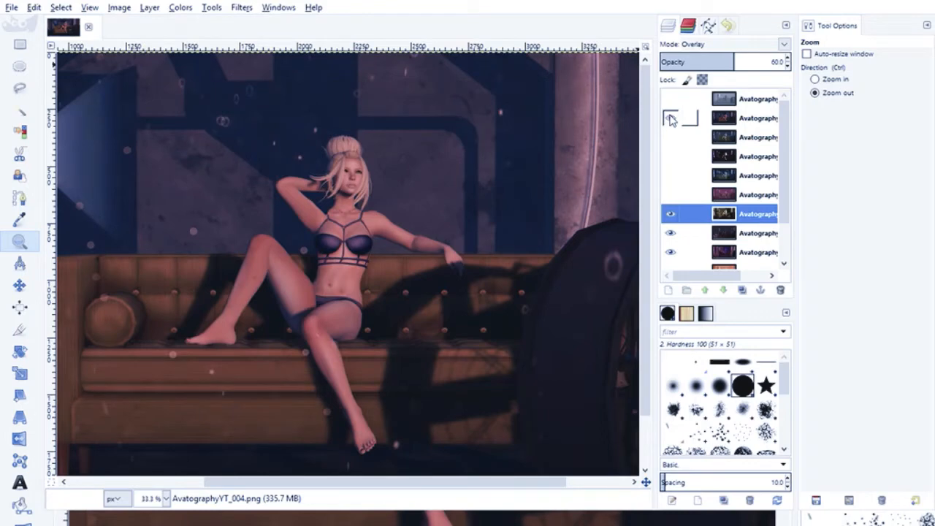
click(670, 119)
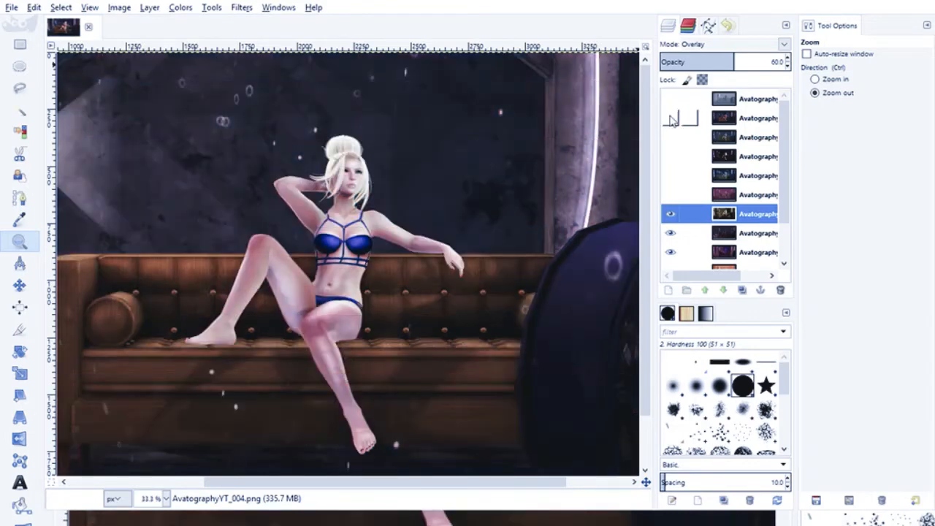
click(671, 119)
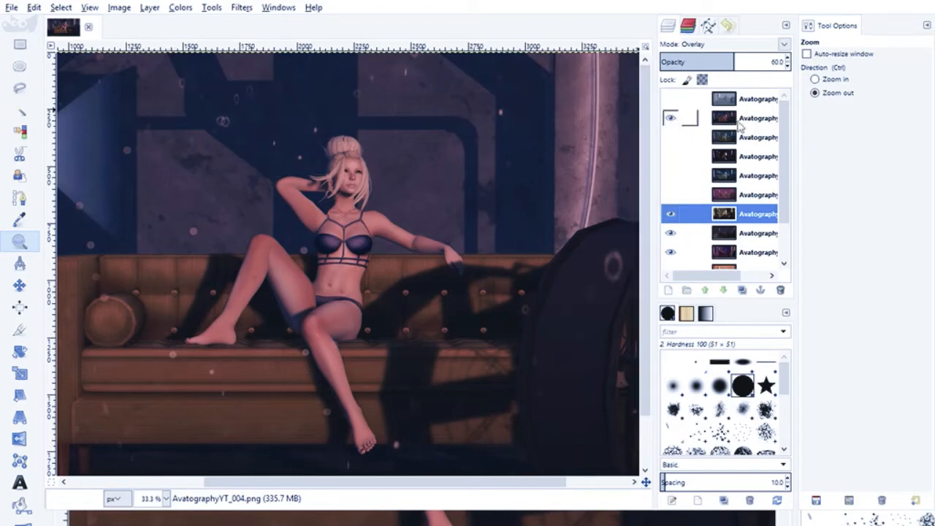
click(701, 122)
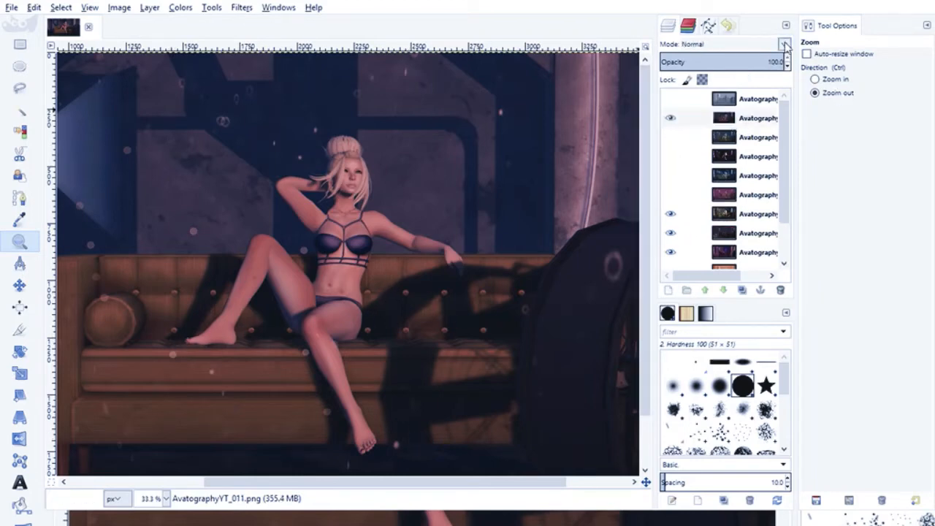
click(691, 213)
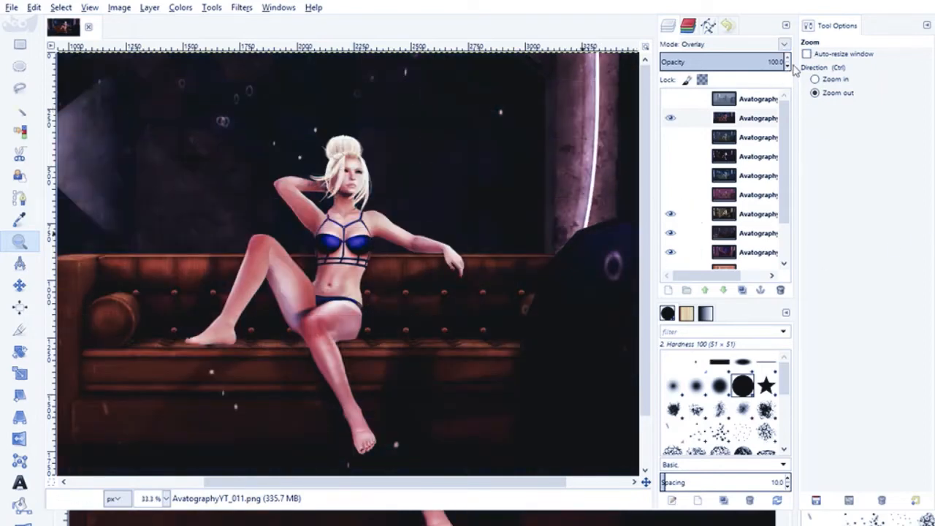
drag(787, 66, 787, 66)
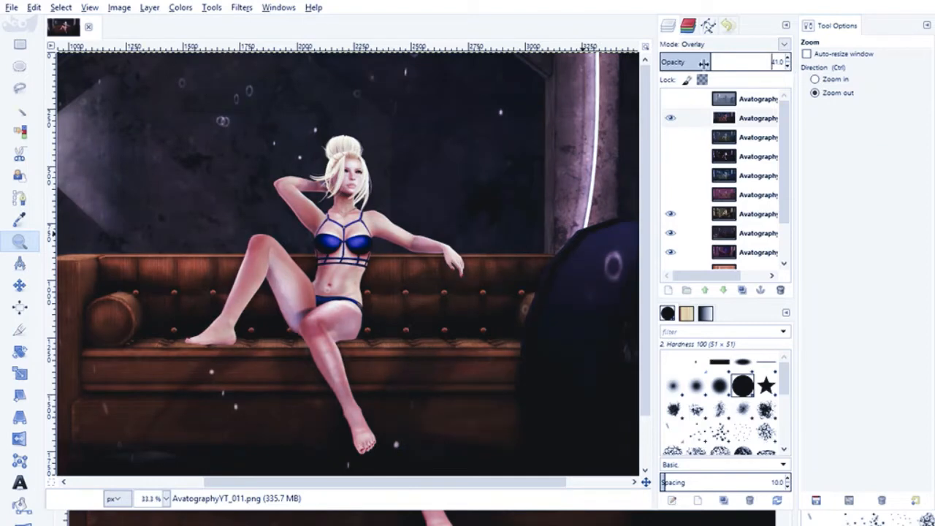
- Try Screen and Multiply modes on the AvatographyYT_011 layer, compare the scene with and without it, and hide it
click(699, 119)
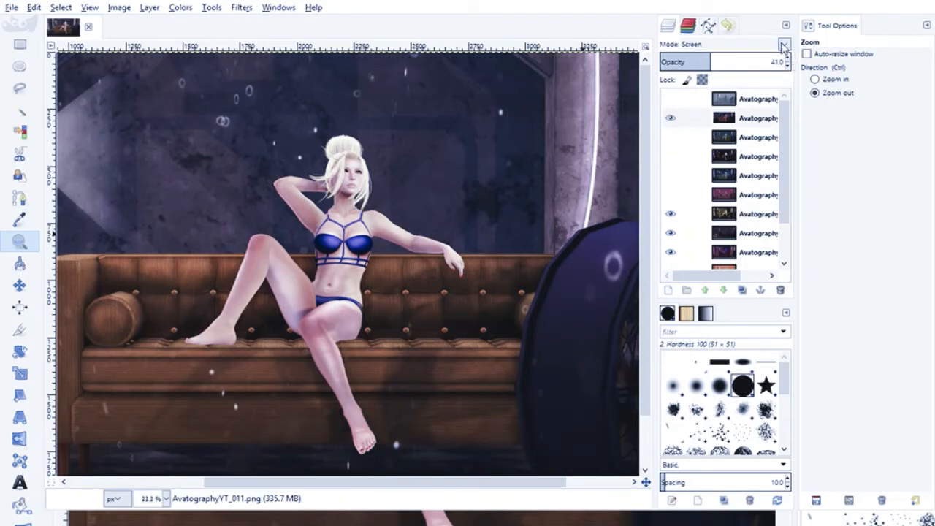
click(694, 179)
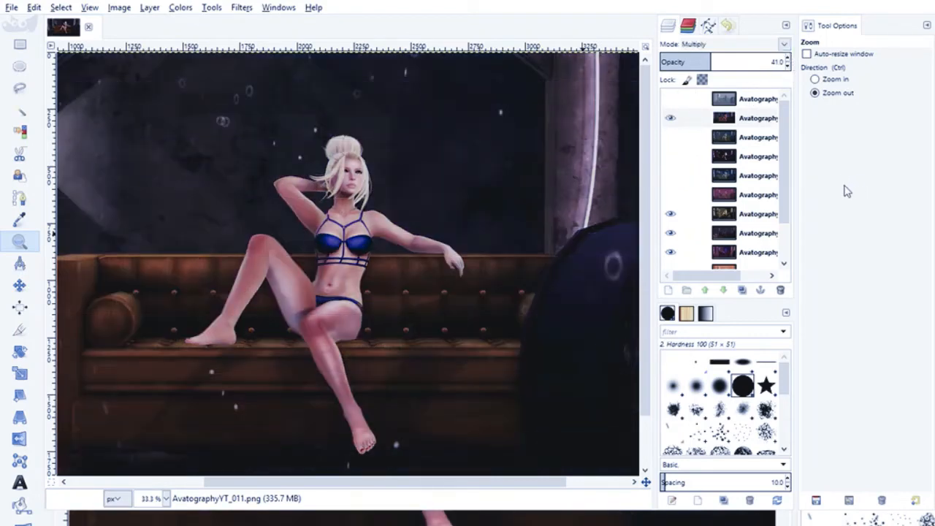
click(671, 120)
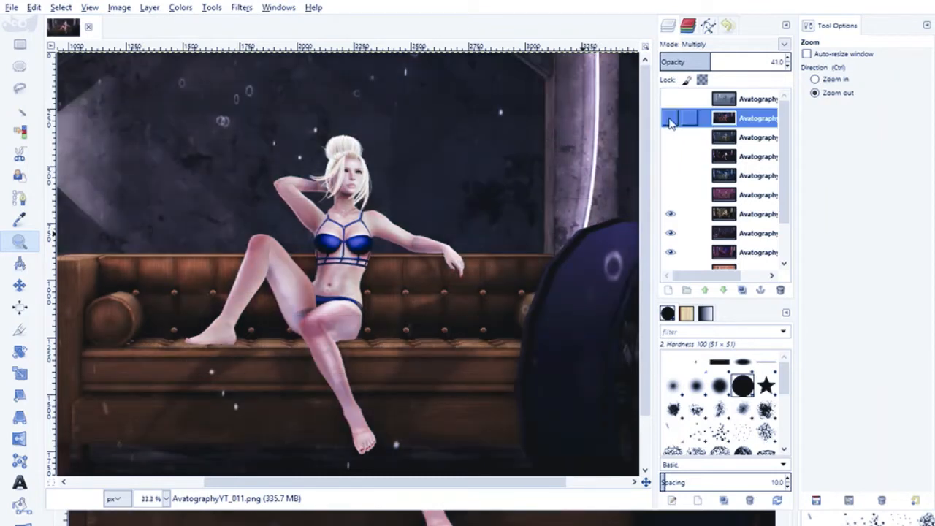
click(669, 120)
click(670, 120)
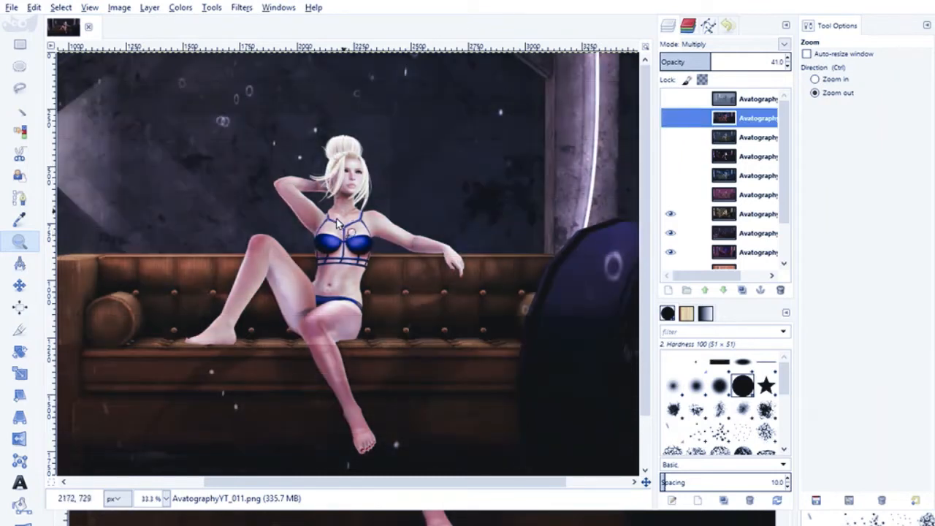
- Preview and hide the AvatographyYT_010 layer, and show the AvatographyYT_009 layer
click(670, 139)
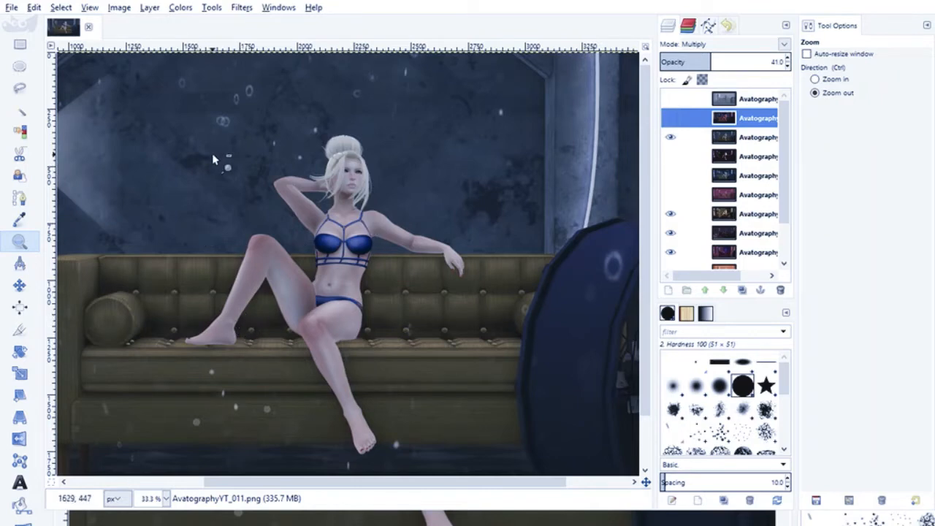
click(671, 142)
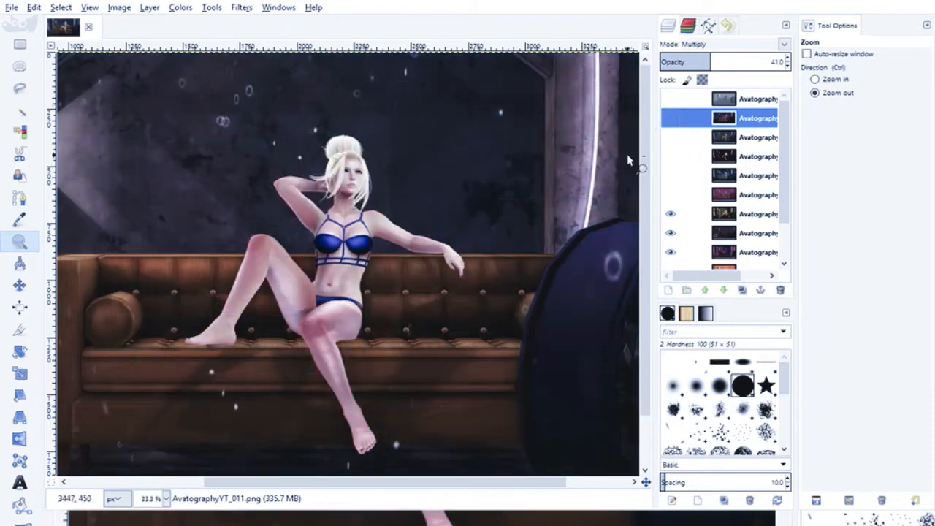
click(670, 159)
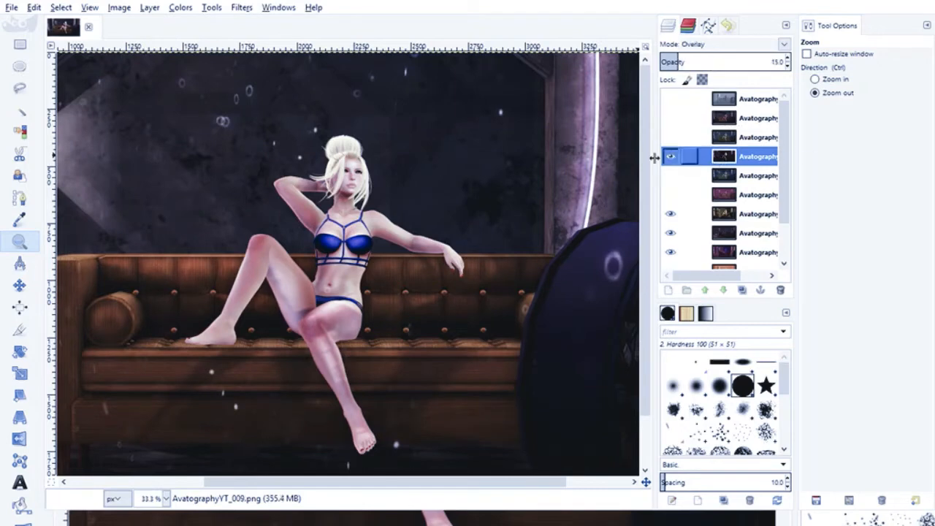
click(670, 158)
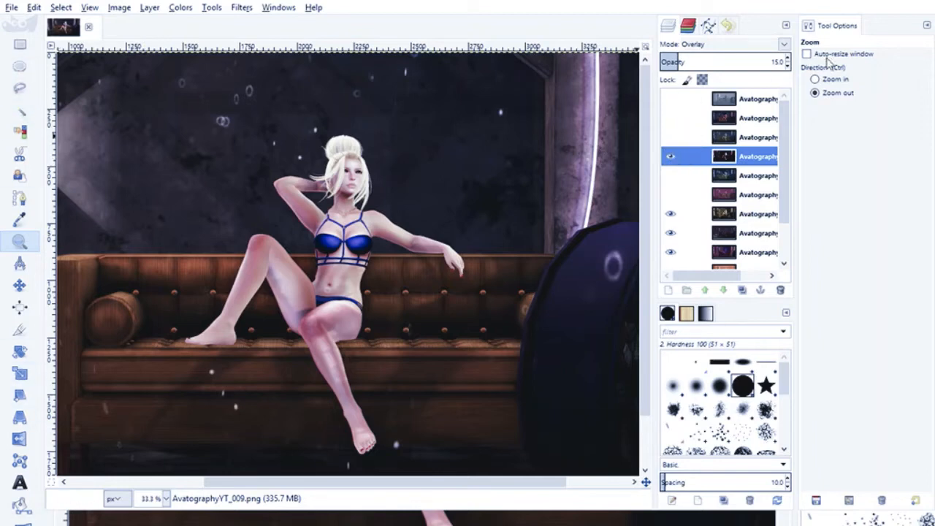
- Inspect the avatar's details up close with and without the AvatographyYT_009 overlay layer, and leave the layer hidden
click(815, 79)
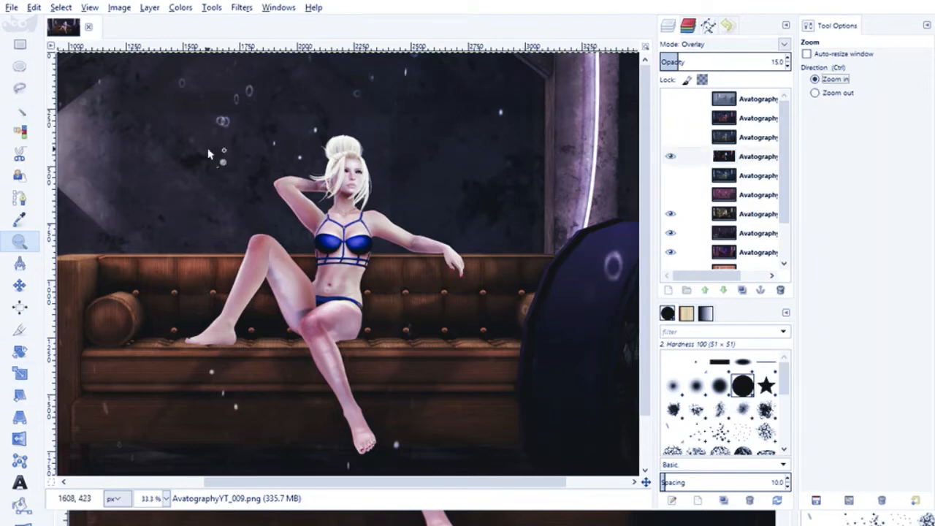
click(283, 280)
click(284, 280)
scroll(420, 251, up, 6)
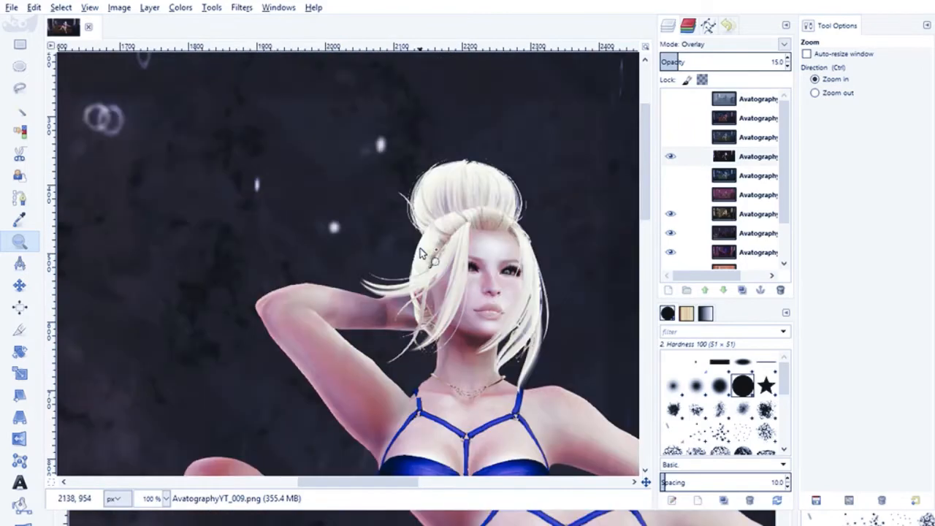
scroll(419, 251, down, 6)
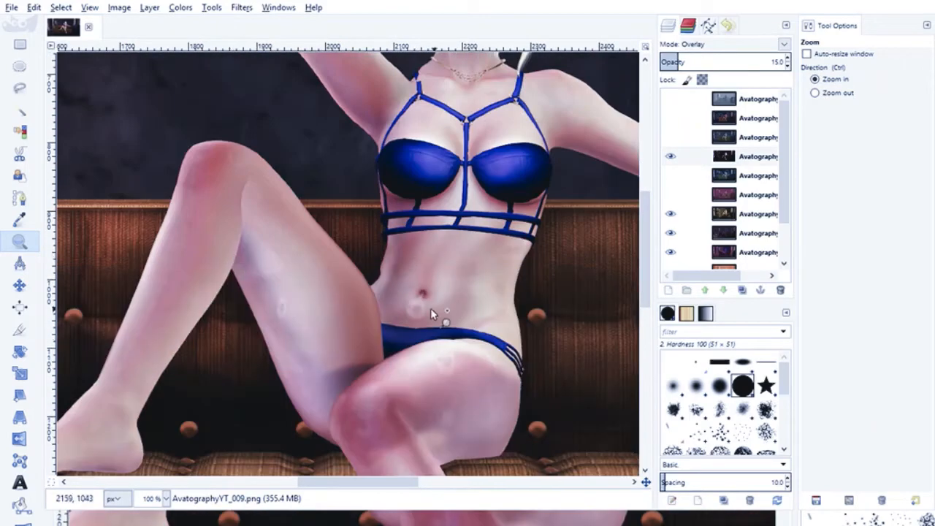
scroll(391, 265, down, 5)
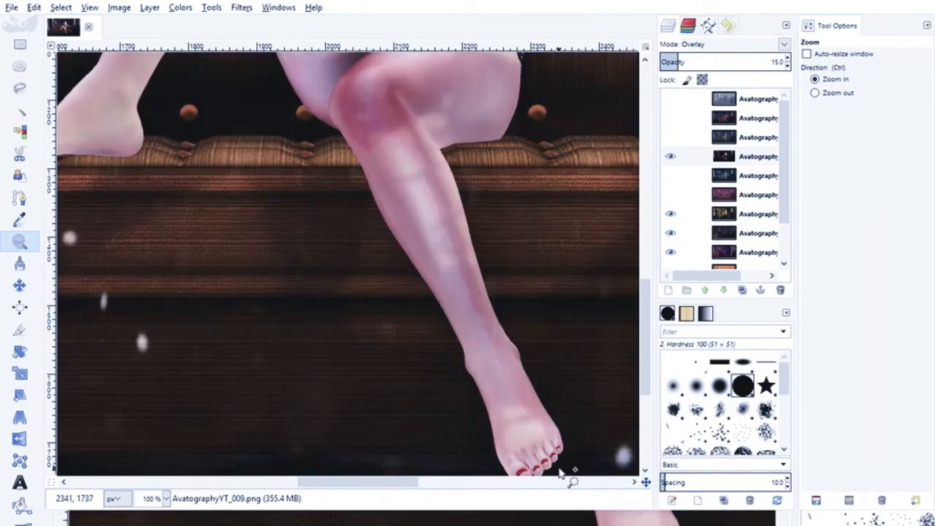
scroll(488, 320, up, 10)
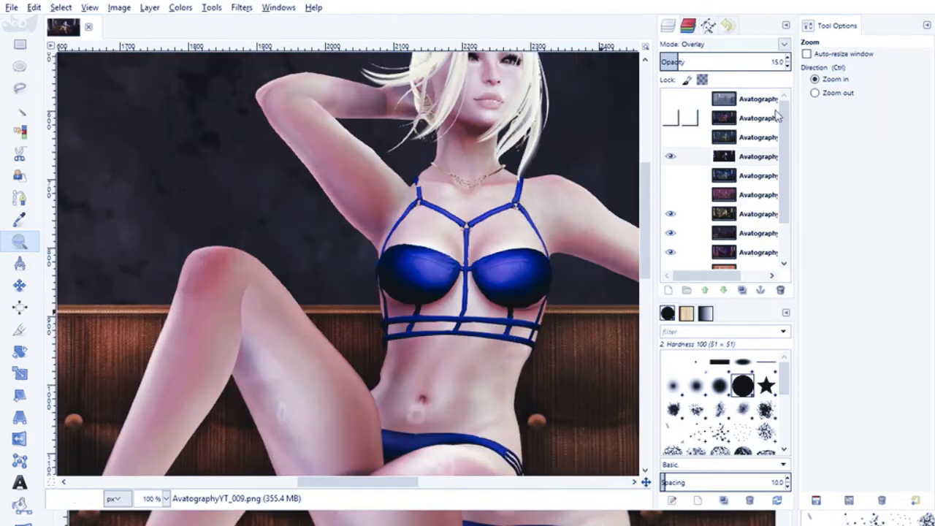
click(670, 161)
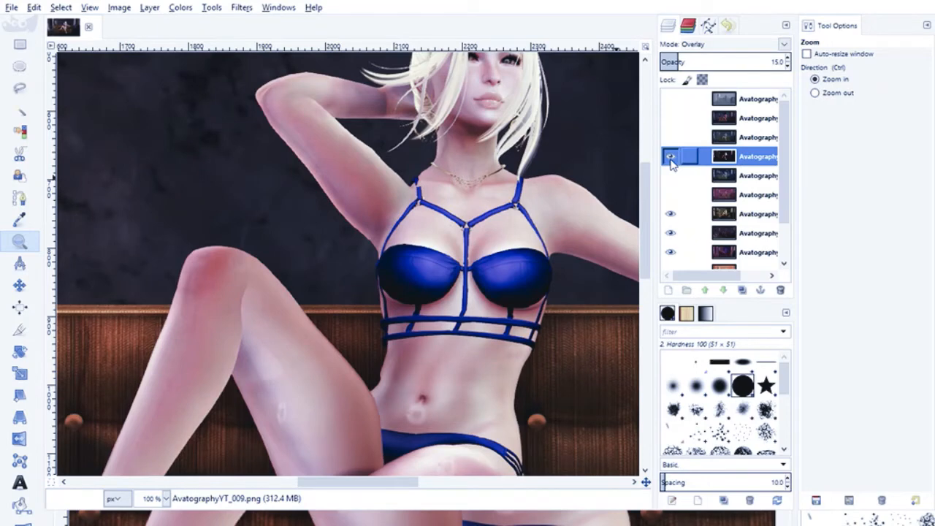
click(670, 158)
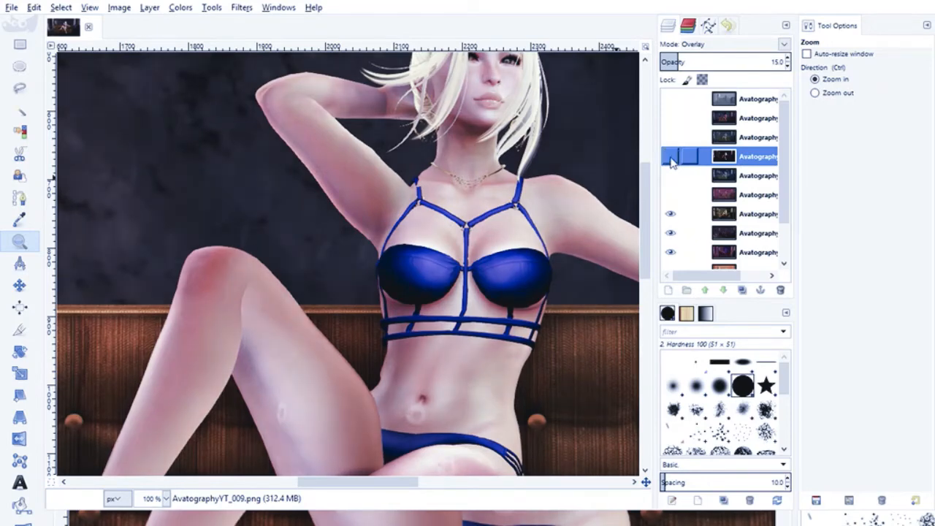
click(671, 158)
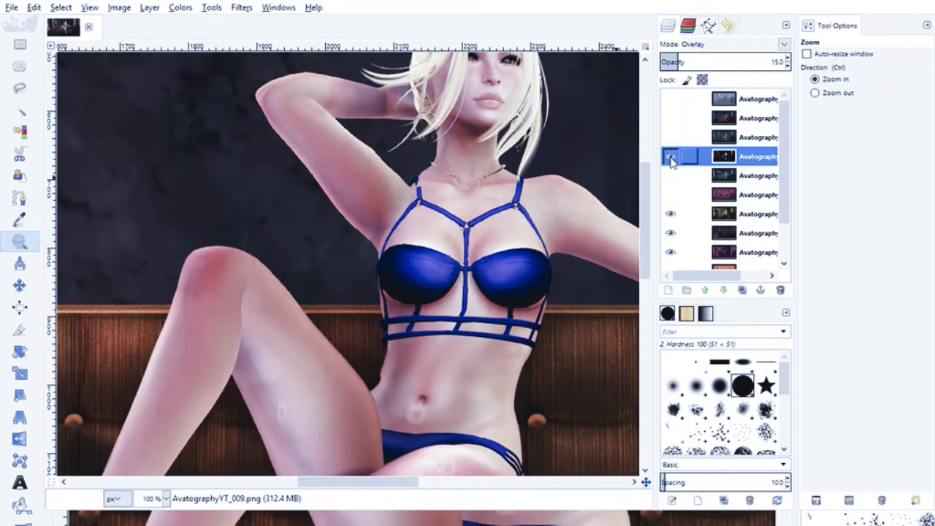
click(670, 158)
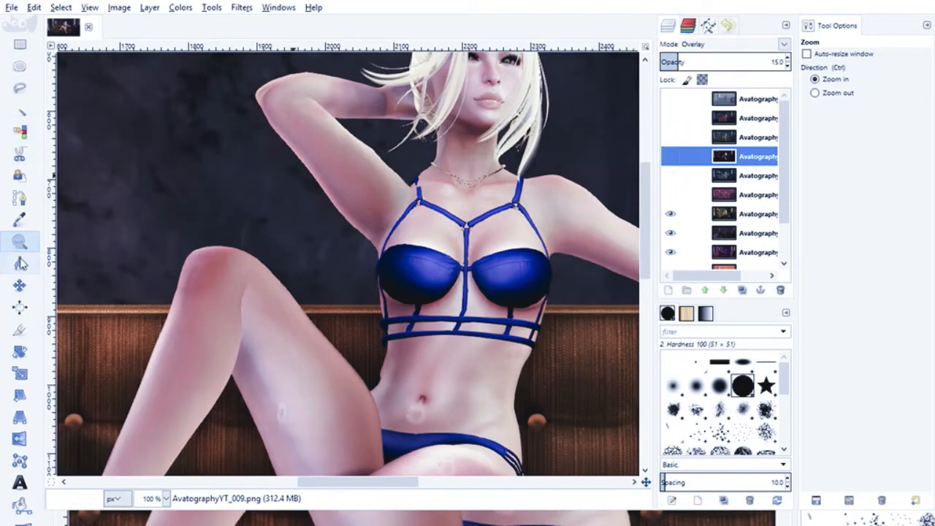
- Delete the AvatographyYT_009 layer
click(815, 94)
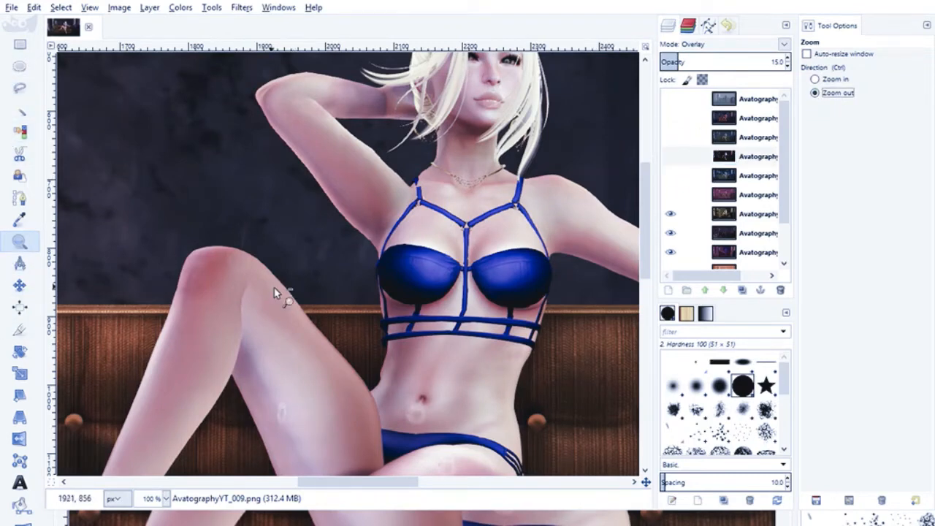
click(447, 301)
click(450, 295)
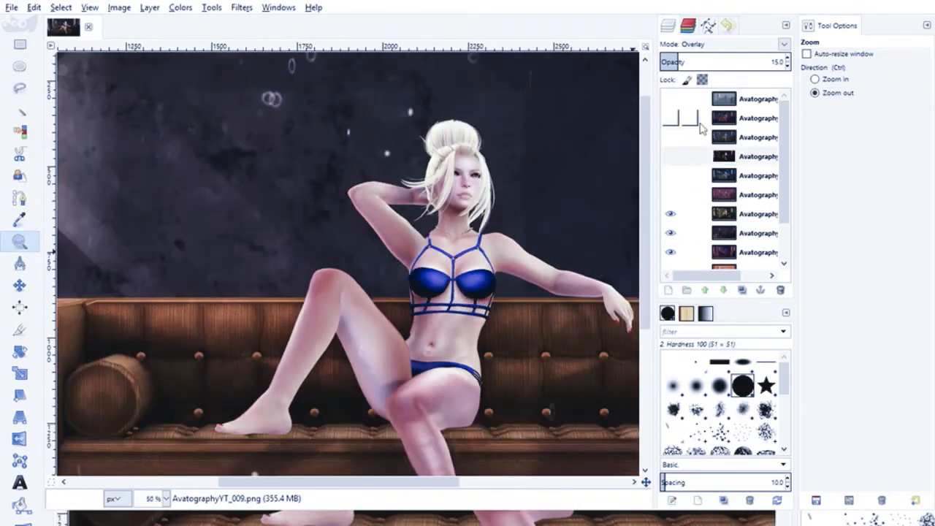
click(730, 161)
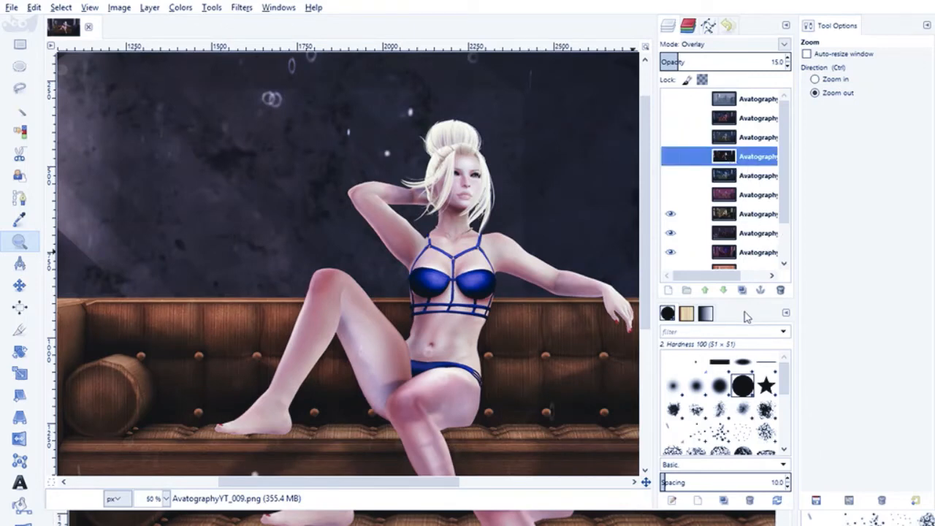
click(780, 290)
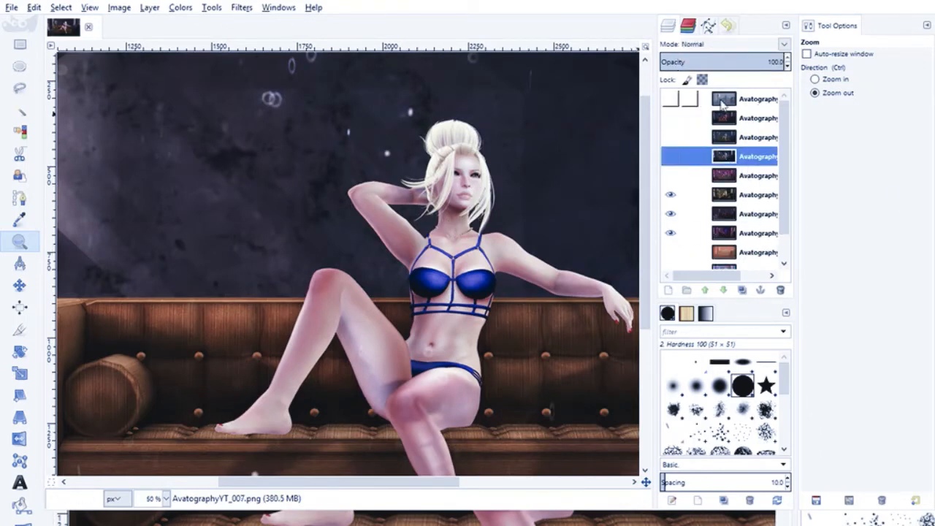
- Preview the AvatographyYT_011 and AvatographyYT_010 layers, and delete the AvatographyYT_010 layer
click(671, 118)
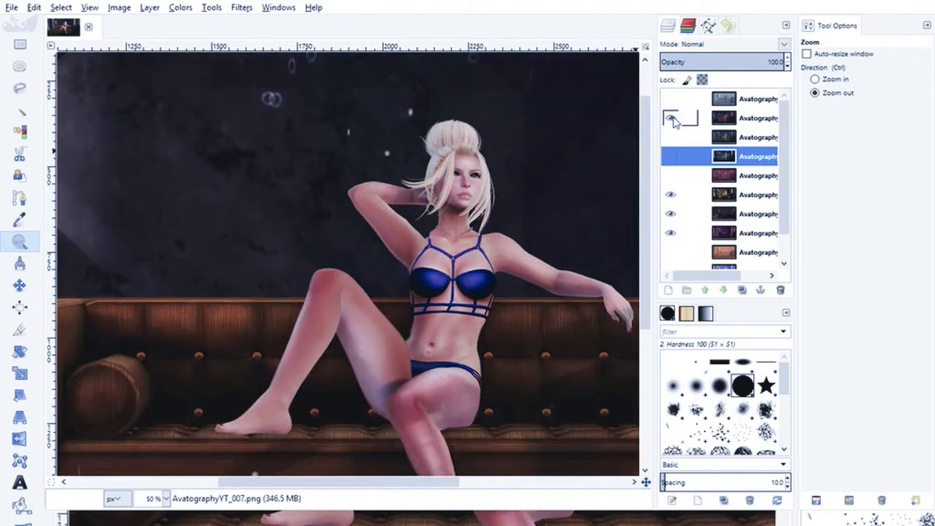
click(671, 137)
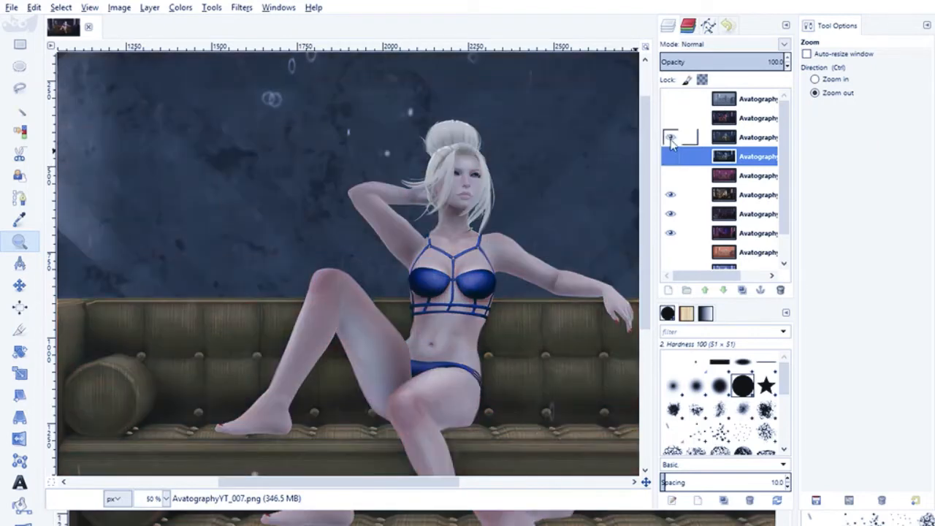
click(670, 139)
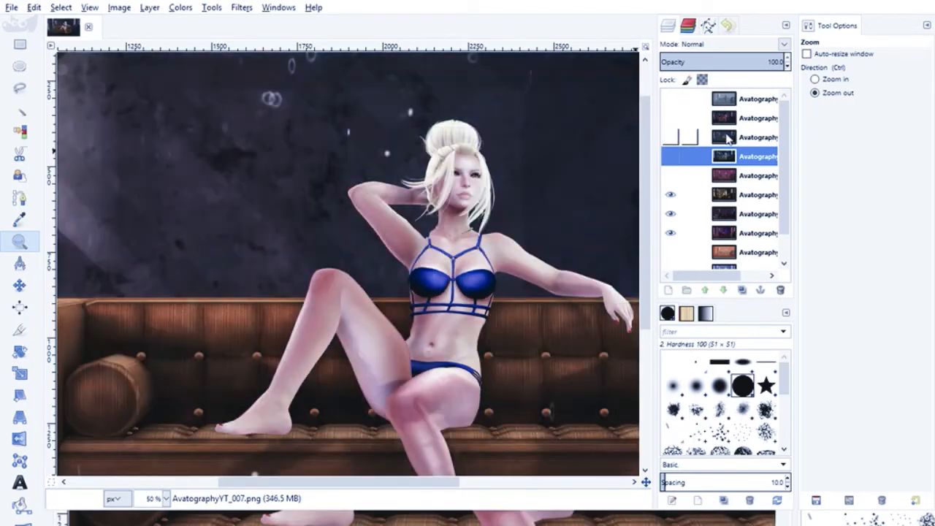
click(670, 138)
click(662, 138)
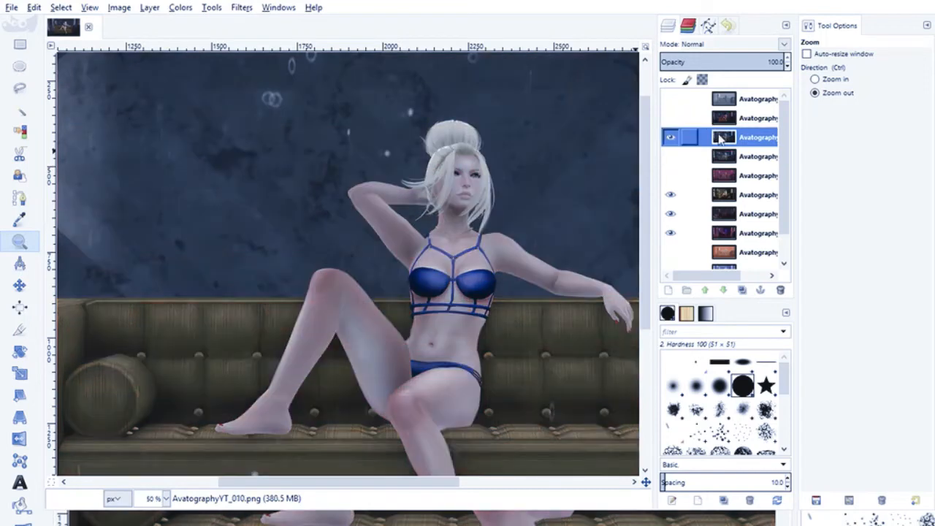
click(671, 137)
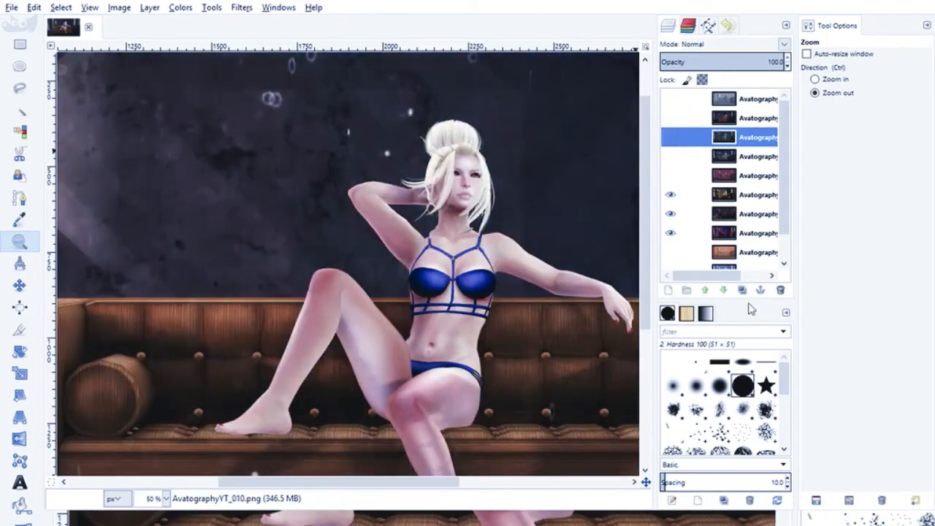
click(780, 290)
- Show the magenta AvatographyYT_005 layer and set it to Overlay mode at 60 opacity
click(670, 158)
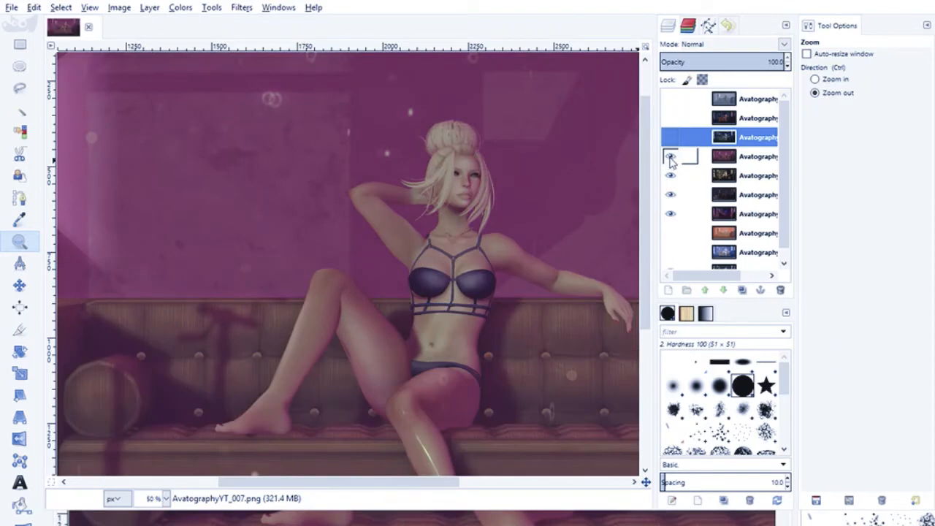
scroll(430, 291, down, 5)
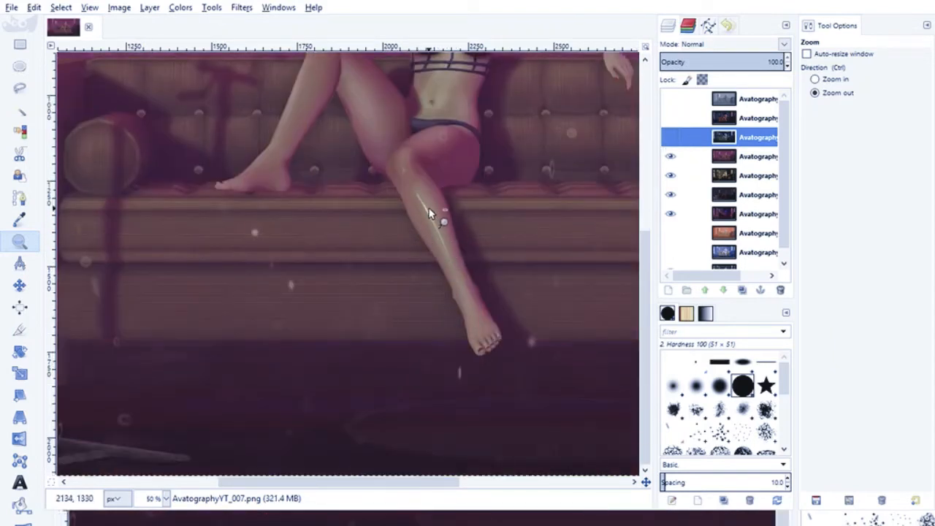
scroll(428, 209, up, 4)
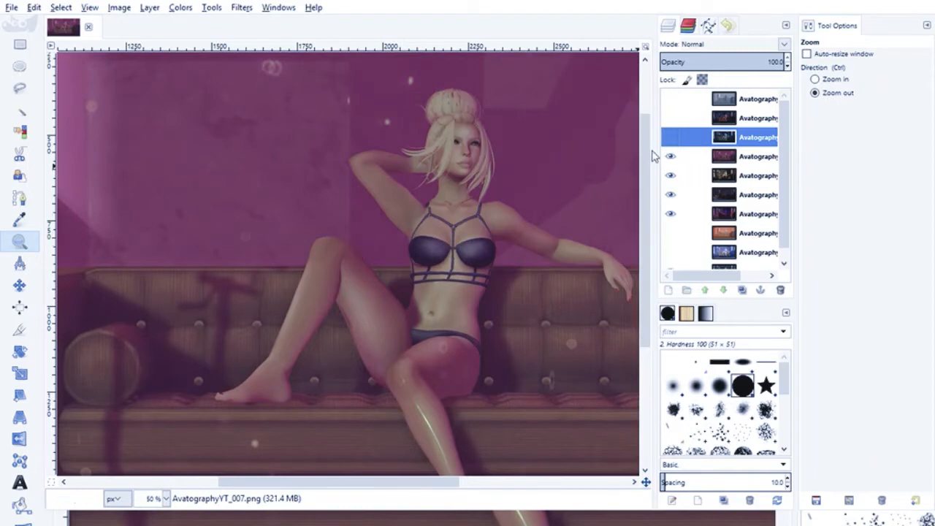
click(736, 159)
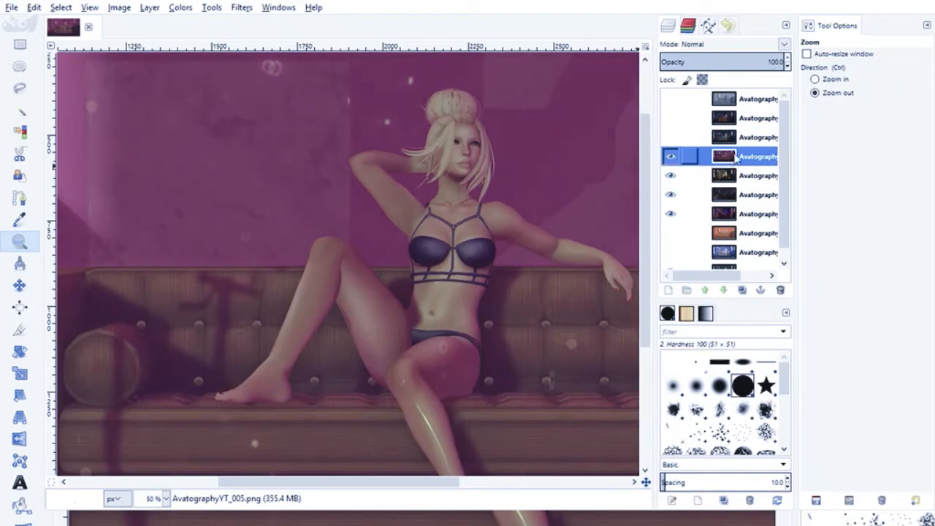
click(786, 46)
click(693, 219)
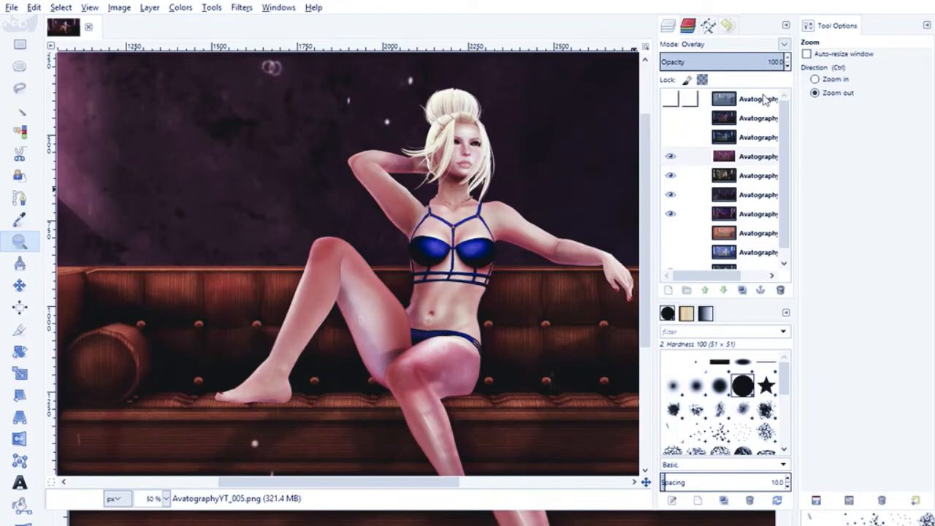
click(788, 68)
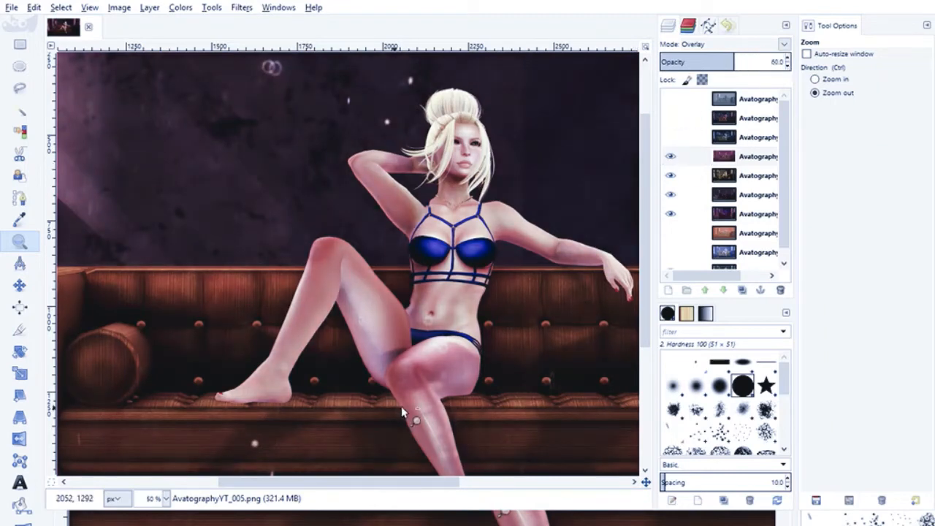
- Compare the scene with and without the AvatographyYT_005 overlay layer, and leave the layer shown
scroll(409, 417, down, 5)
scroll(455, 380, up, 6)
scroll(438, 334, down, 3)
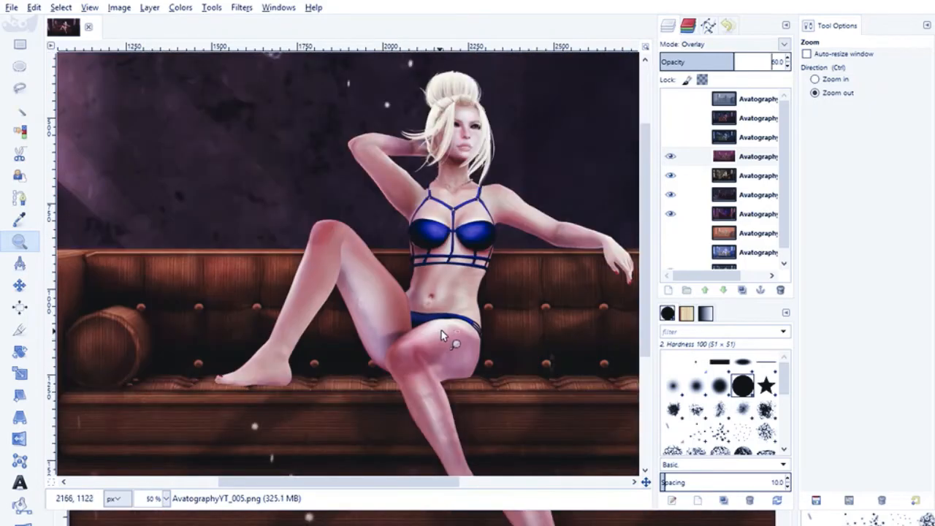
click(670, 156)
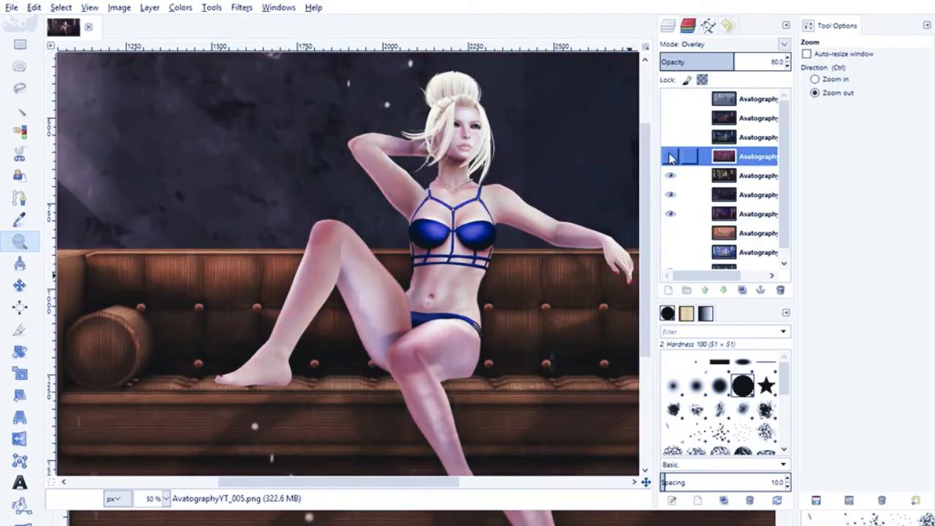
click(670, 156)
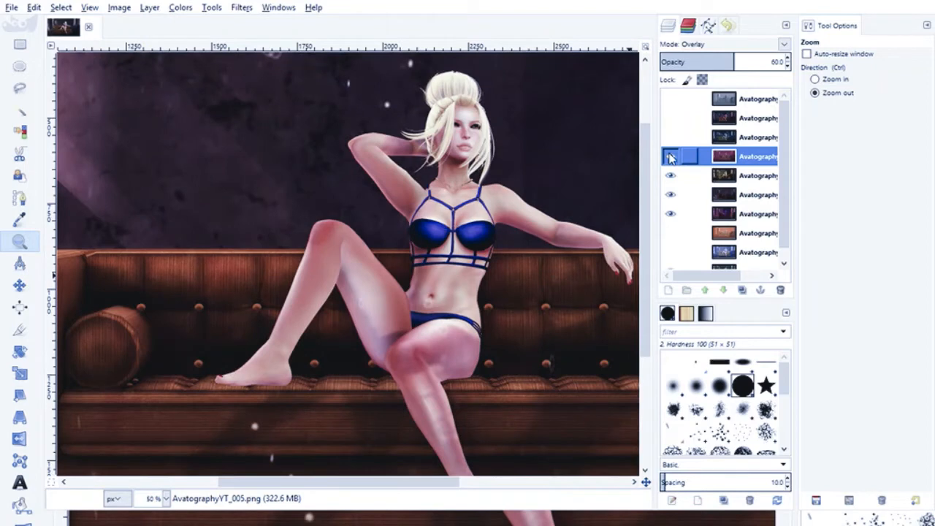
click(671, 157)
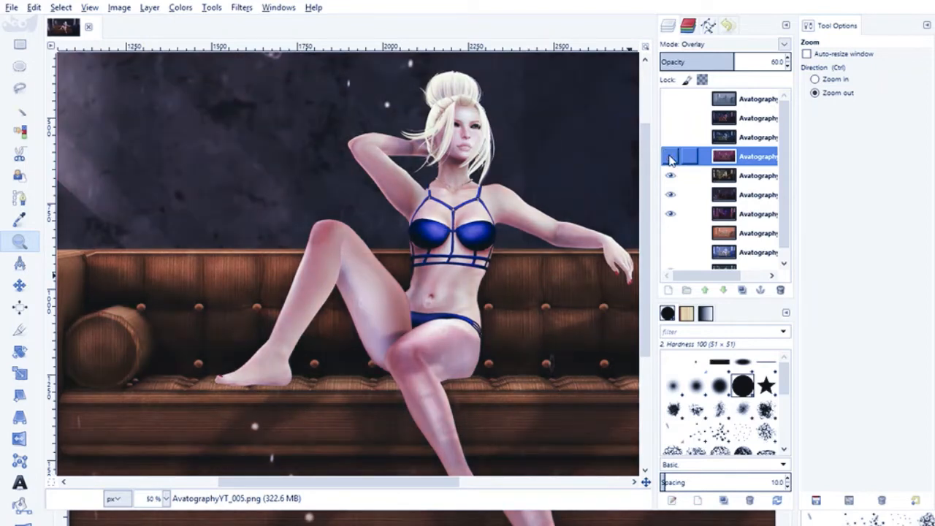
click(670, 156)
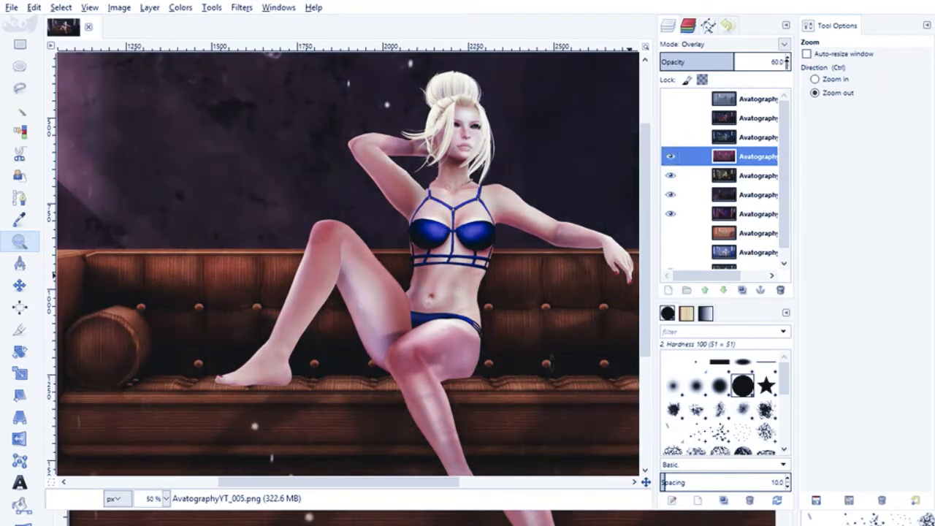
- Try Screen mode on the AvatographyYT_005 layer and compare the scene with and without it
click(784, 45)
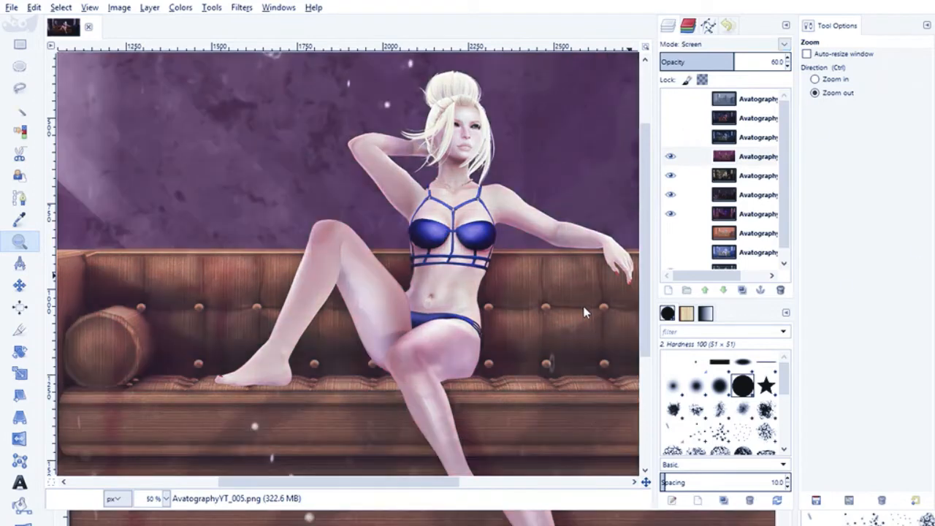
click(672, 158)
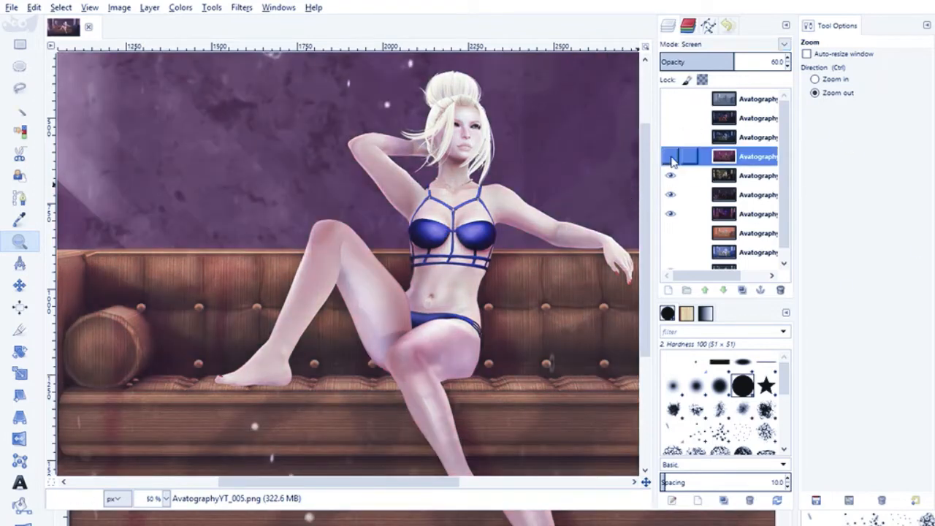
click(672, 158)
click(672, 159)
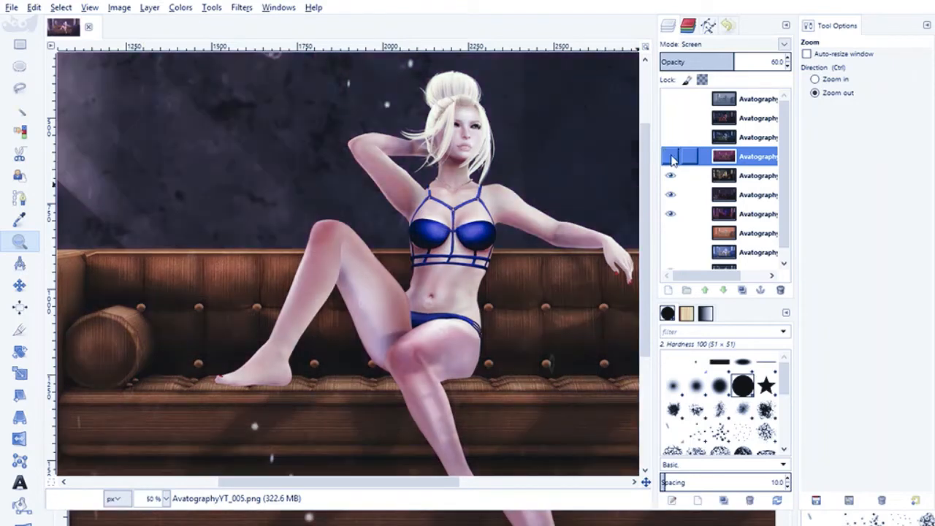
click(671, 158)
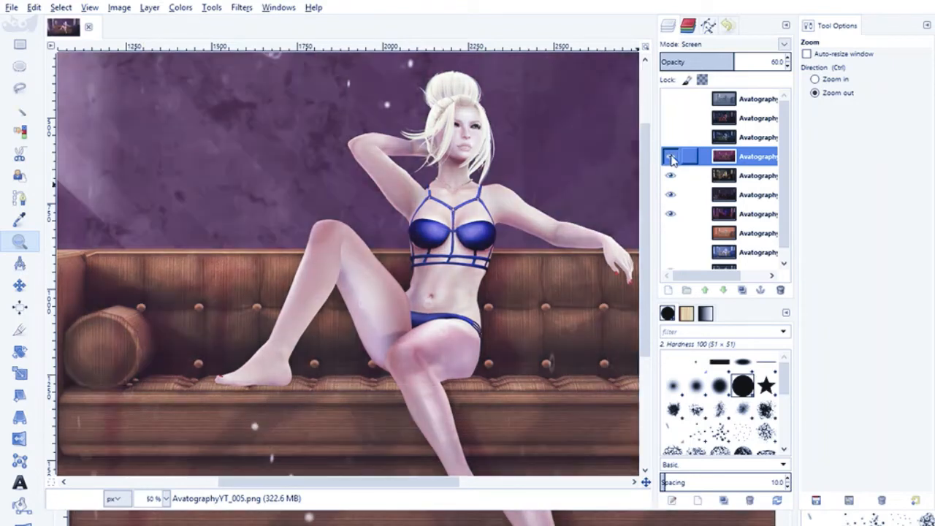
- Try the AvatographyYT_005 layer at 25 opacity against the scene without it, and delete the layer
click(787, 65)
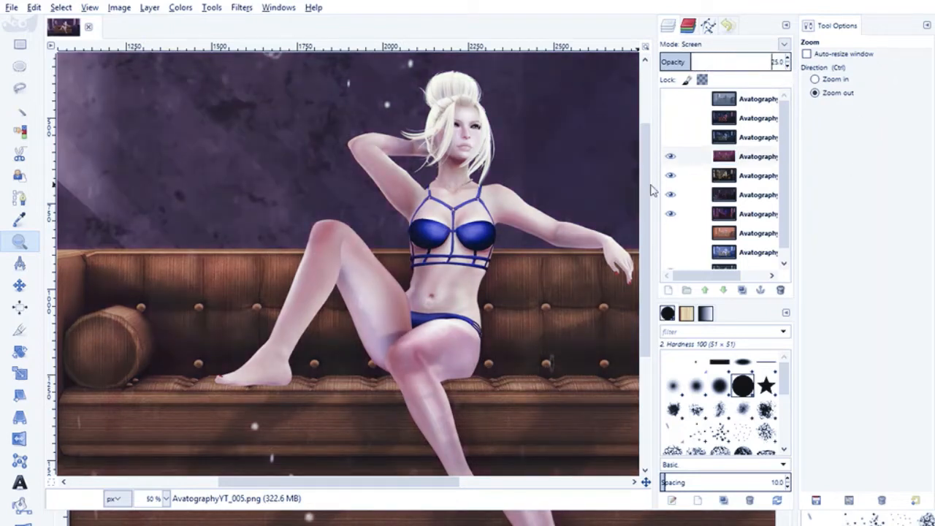
click(671, 158)
click(672, 158)
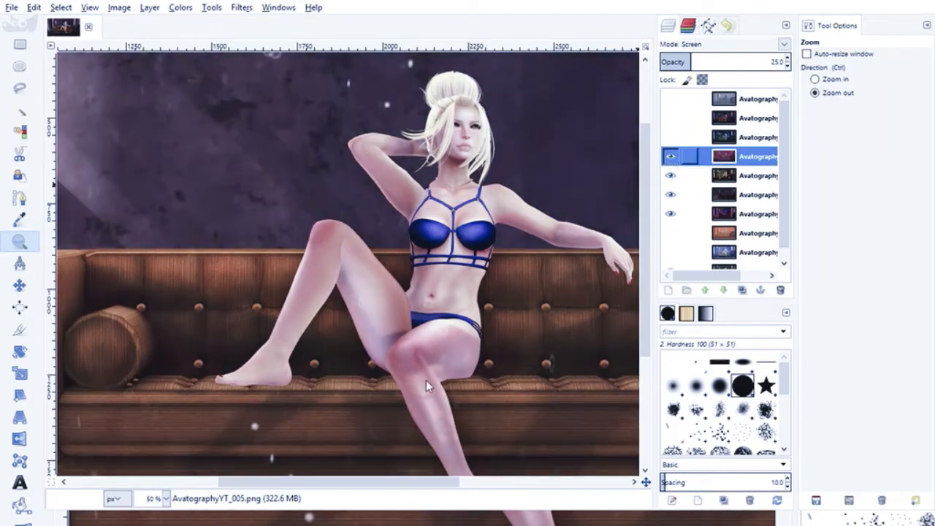
click(671, 158)
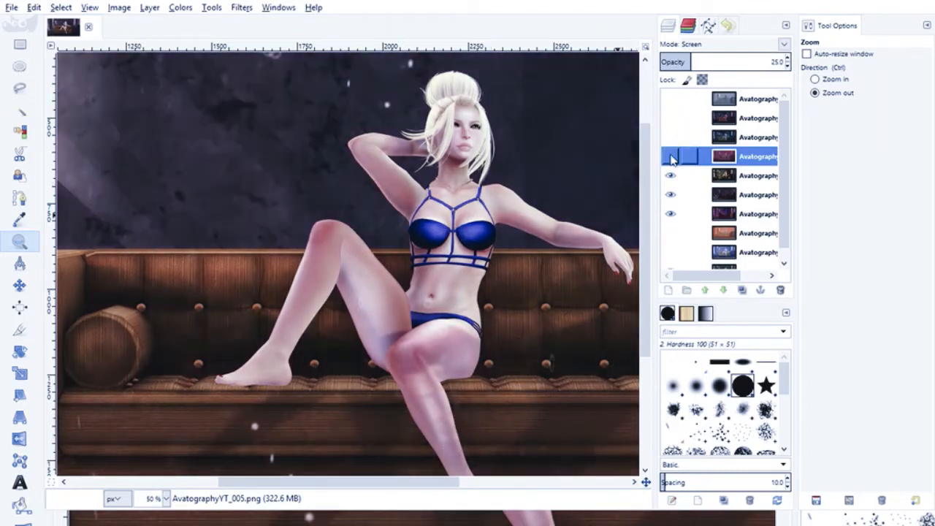
click(671, 158)
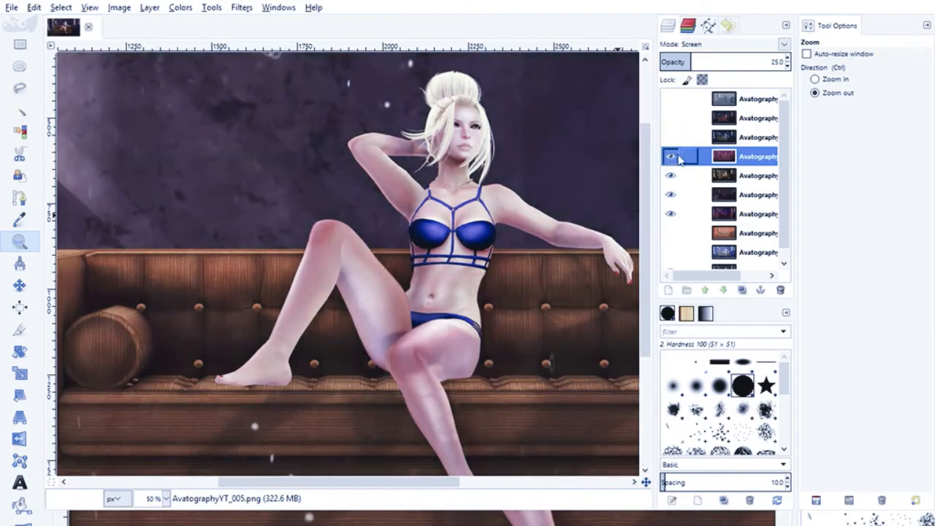
click(671, 158)
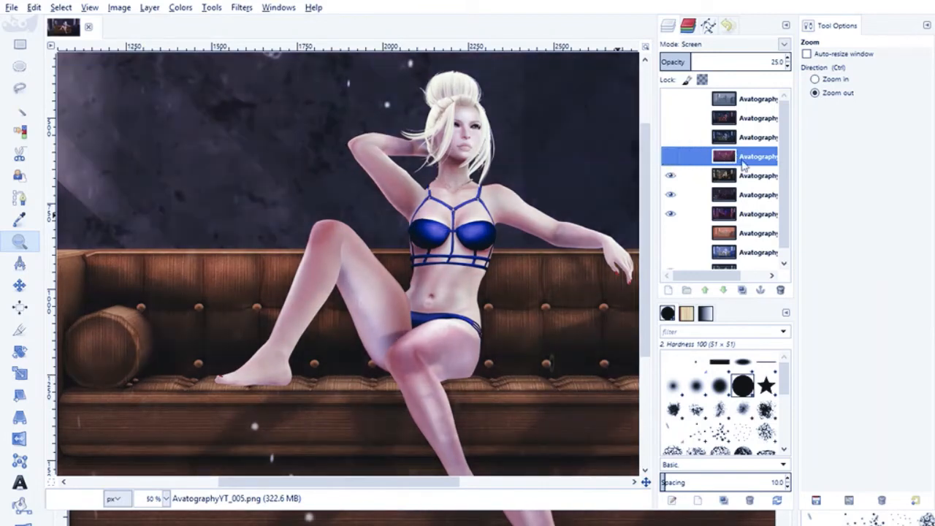
click(780, 290)
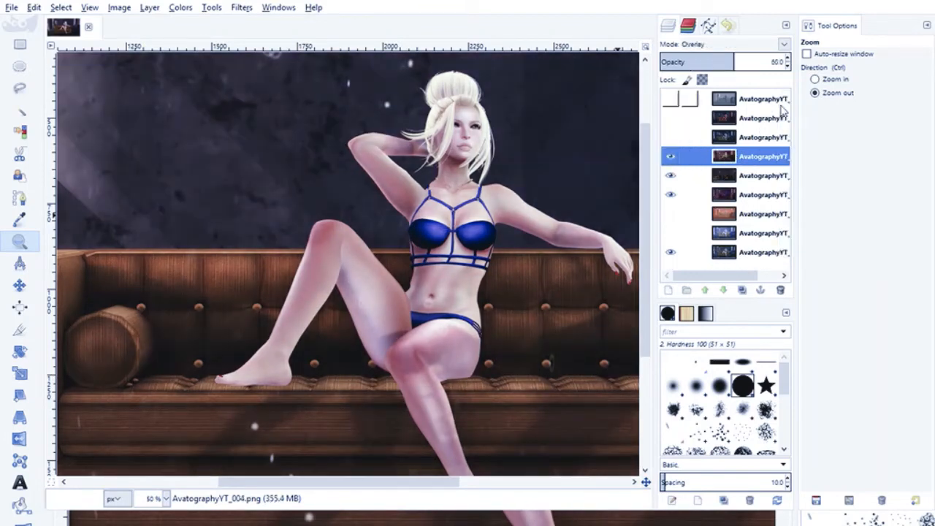
- Preview the orange AvatographyYT_006 layer over the scene and delete it
click(673, 216)
click(673, 217)
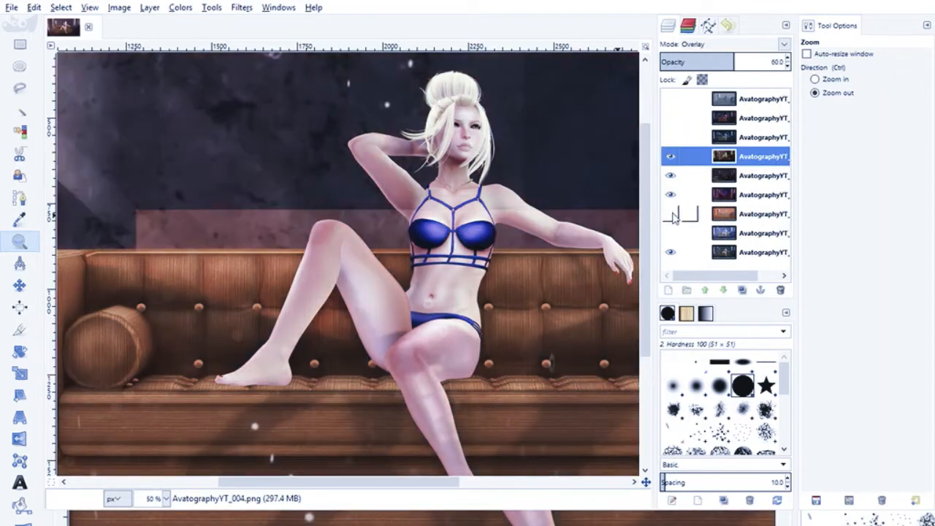
click(727, 215)
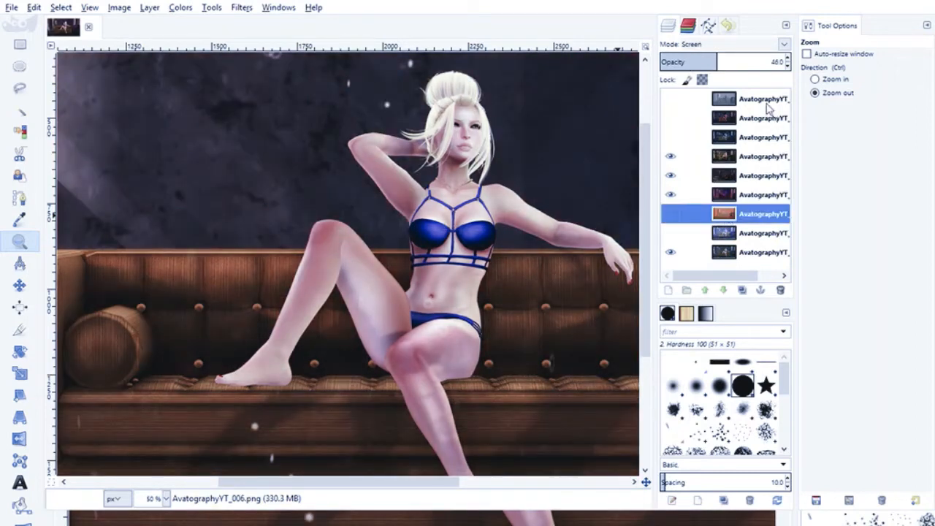
click(780, 290)
- Show the blue AvatographyYT_002 layer and try Overlay, Multiply and Screen modes, lowering its opacity to 25
click(671, 214)
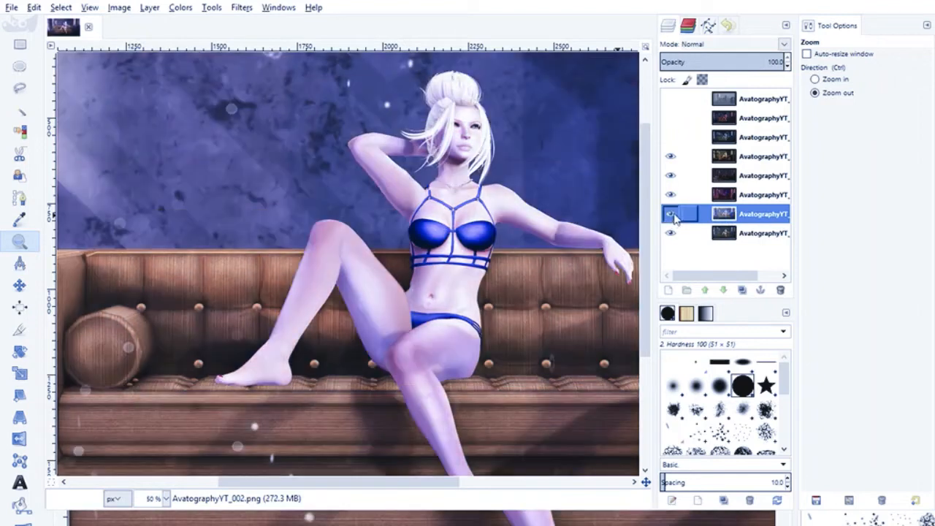
click(784, 45)
click(716, 212)
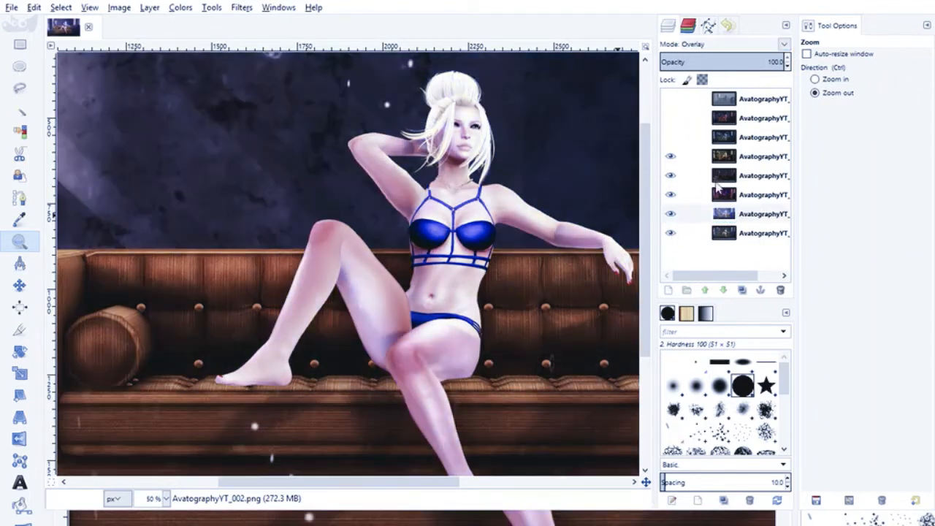
drag(787, 66, 788, 65)
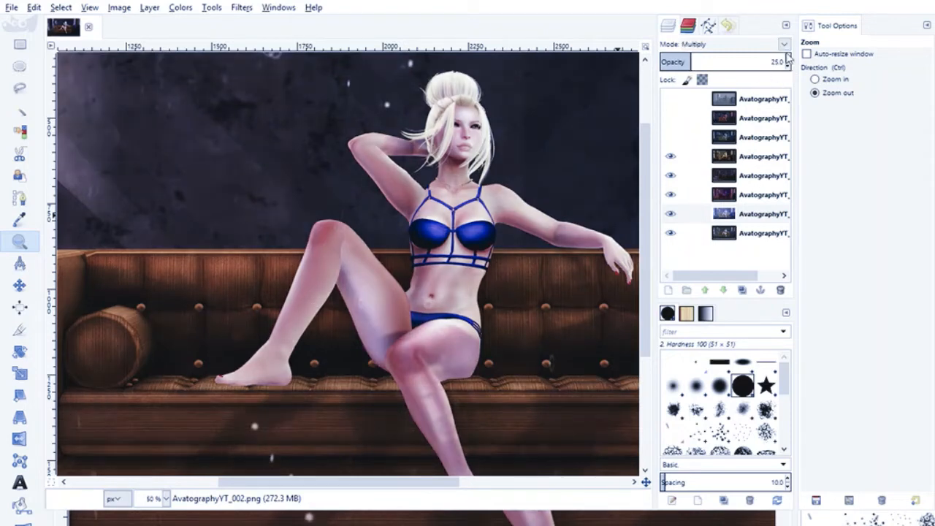
click(708, 117)
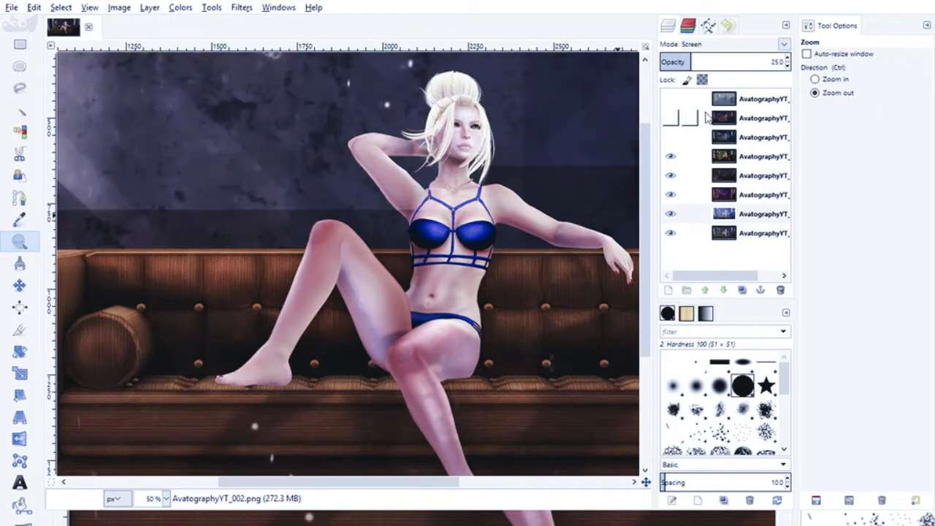
- Compare the scene with and without the AvatographyYT_002 layer, and delete the layer
click(669, 215)
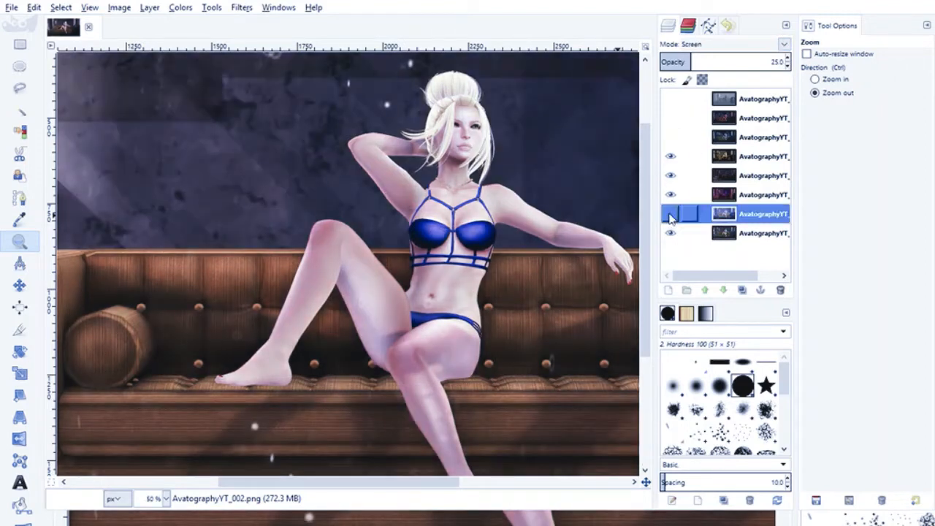
click(670, 215)
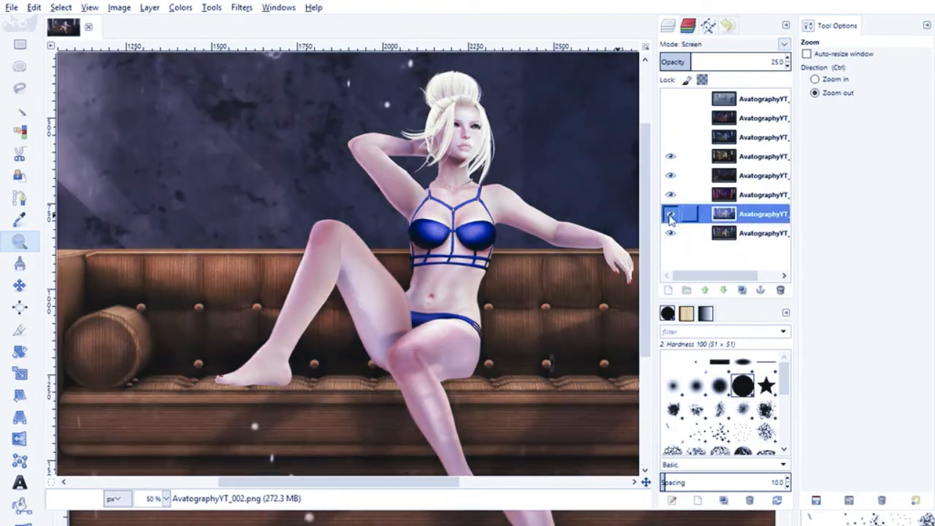
click(670, 215)
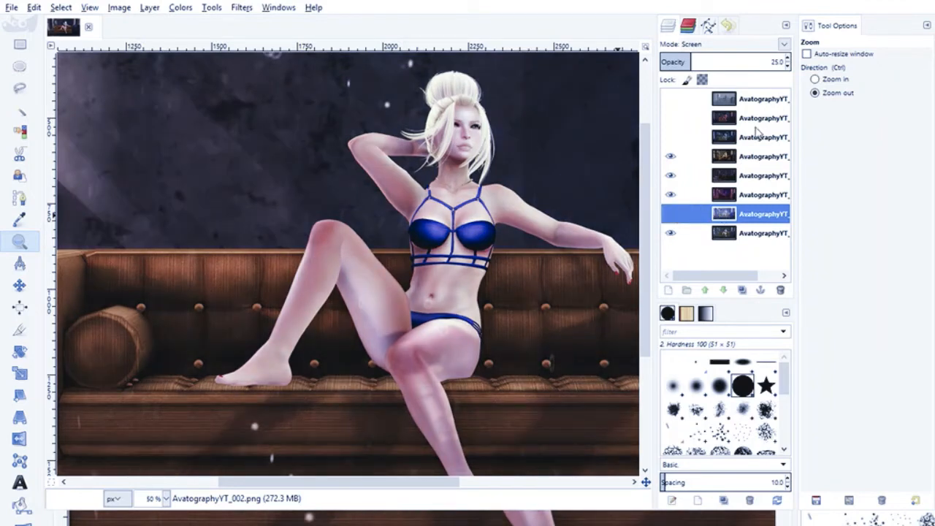
click(753, 103)
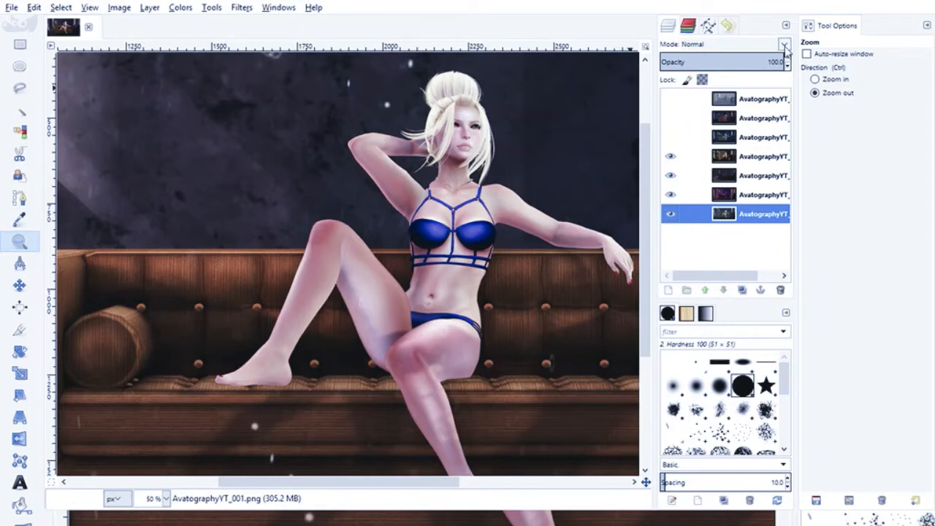
- Preview the AvatographyYT_007 layer over the scene, hide it again, and bring the whole scene into view at 25% zoom
click(670, 137)
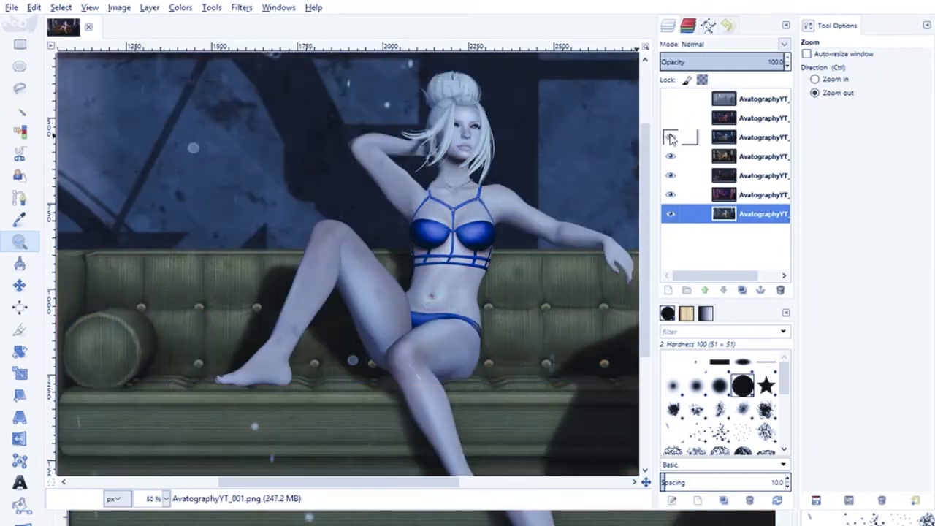
click(670, 137)
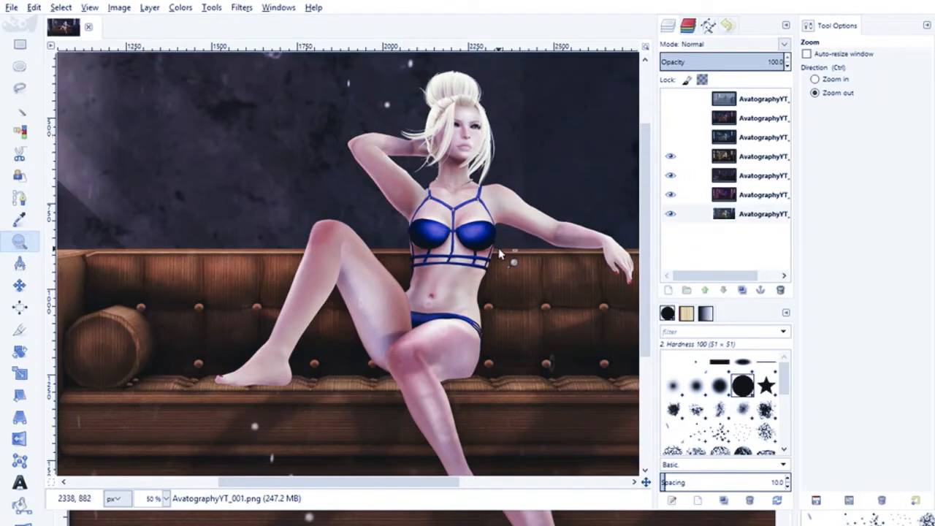
click(515, 259)
click(515, 259)
drag(371, 482, 449, 481)
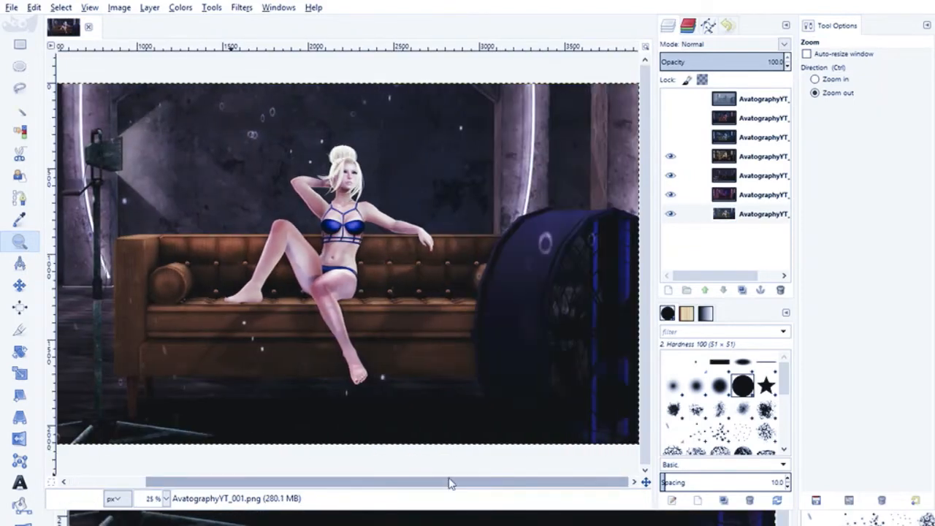
- Show the AvatographyYT_007 layer and set it to Overlay mode at 65 opacity
click(668, 140)
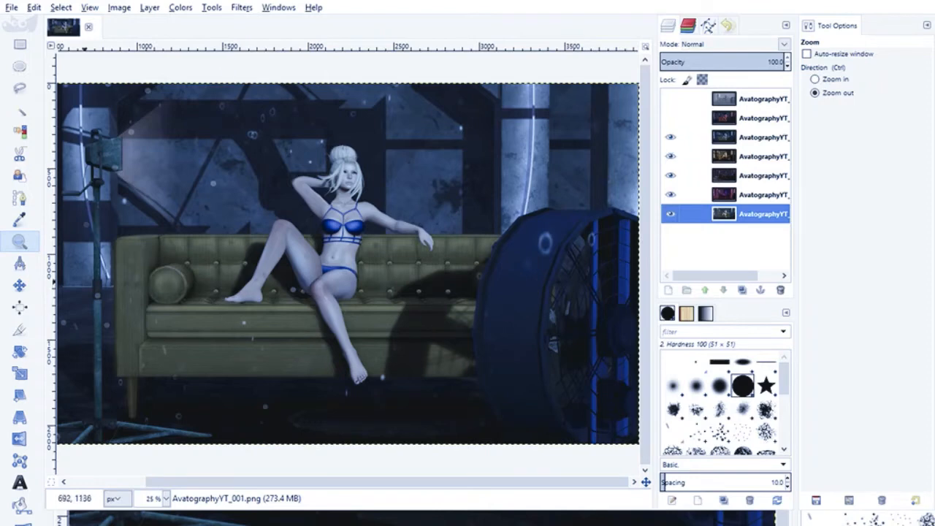
click(736, 141)
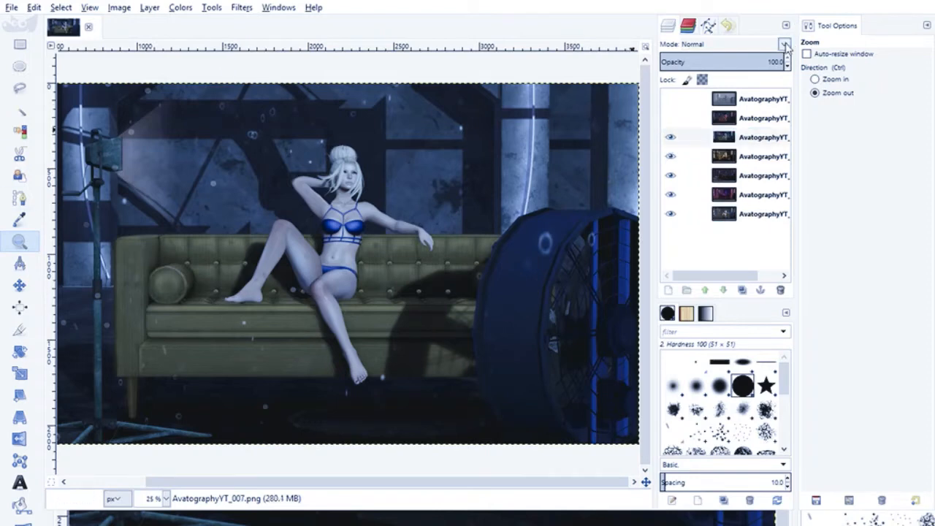
click(693, 217)
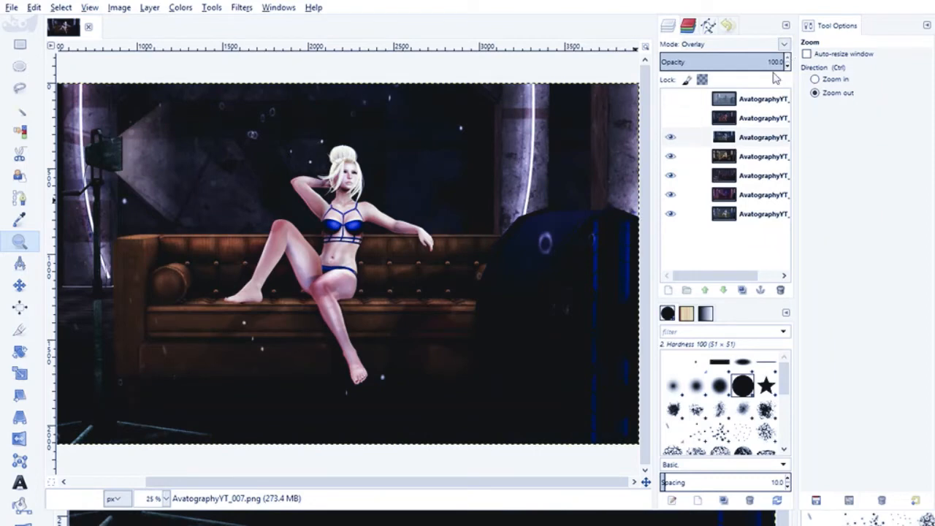
scroll(788, 69, down, 20)
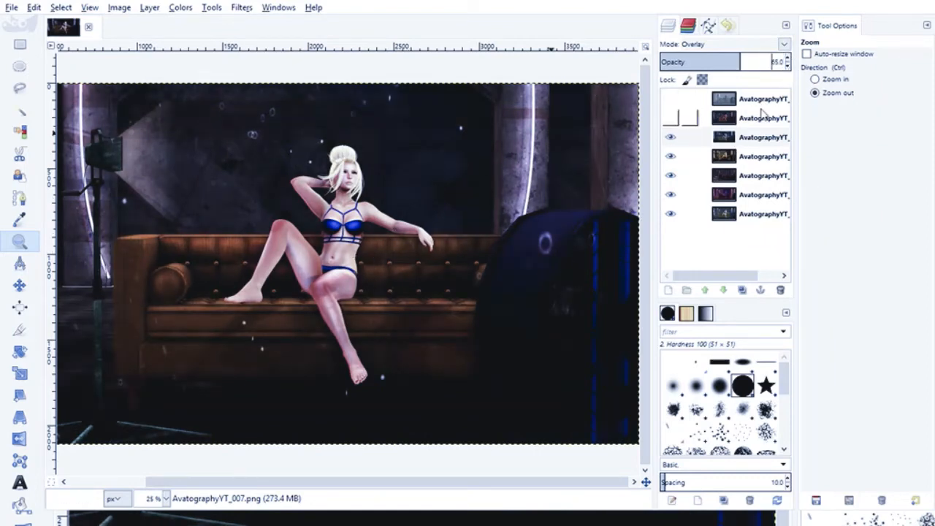
- Compare the scene with and without the AvatographyYT_007 overlay layer, and leave the layer shown
click(672, 141)
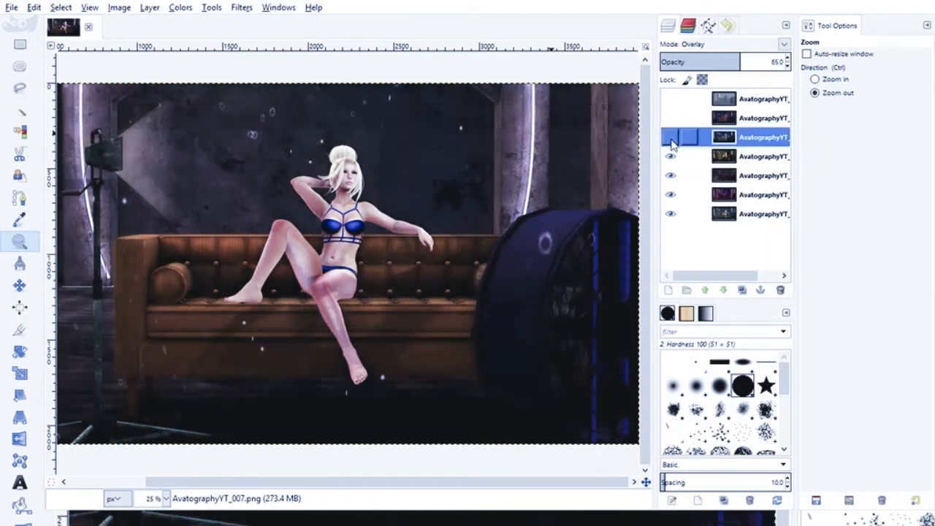
click(672, 141)
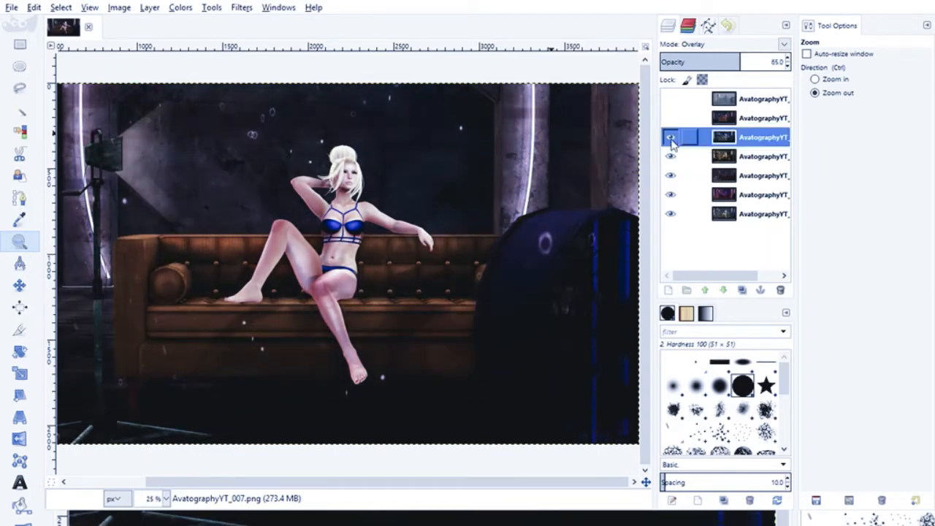
click(672, 141)
click(672, 141)
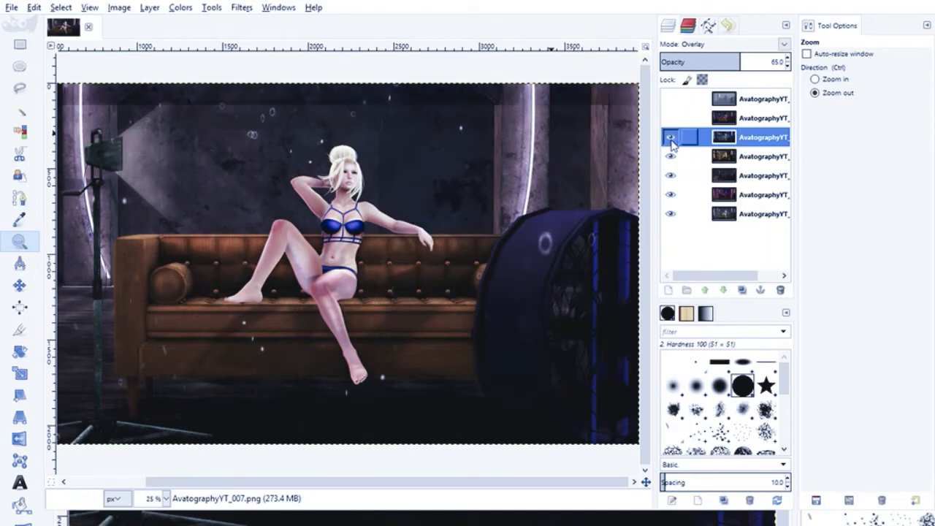
click(671, 141)
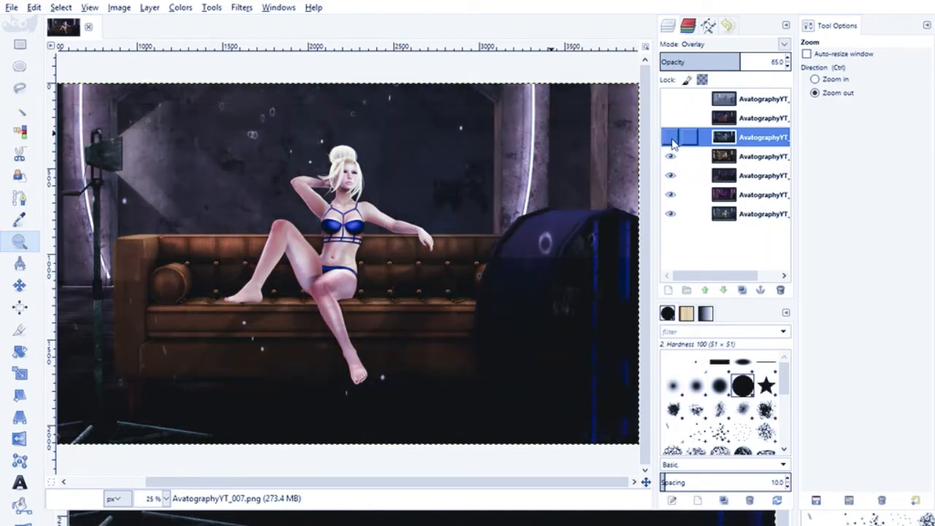
click(672, 141)
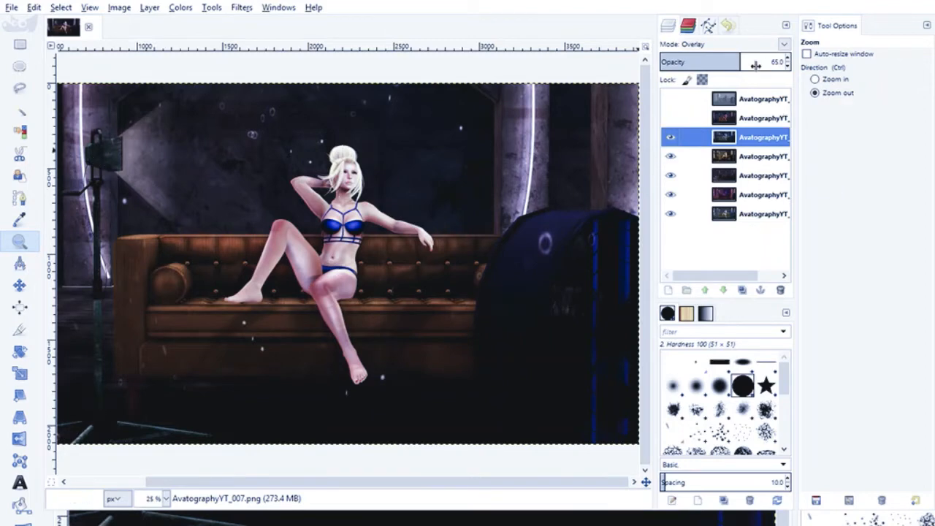
- Set the AvatographyYT_007 layer to Screen mode at 60 opacity, and compare the scene with and without it
click(788, 66)
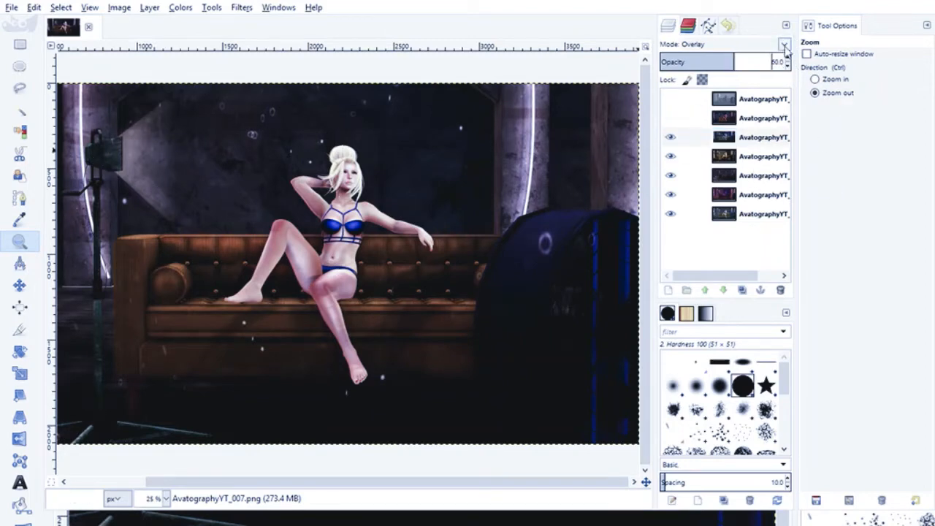
click(695, 116)
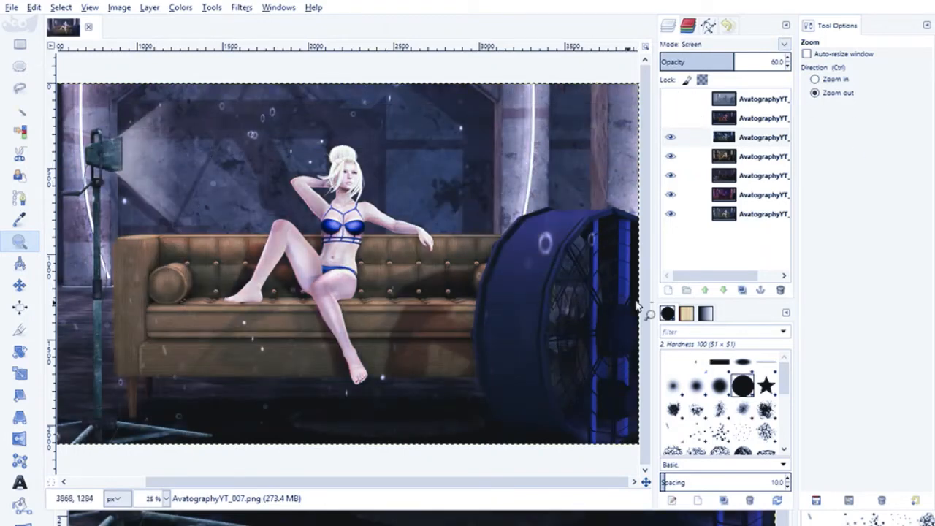
click(669, 139)
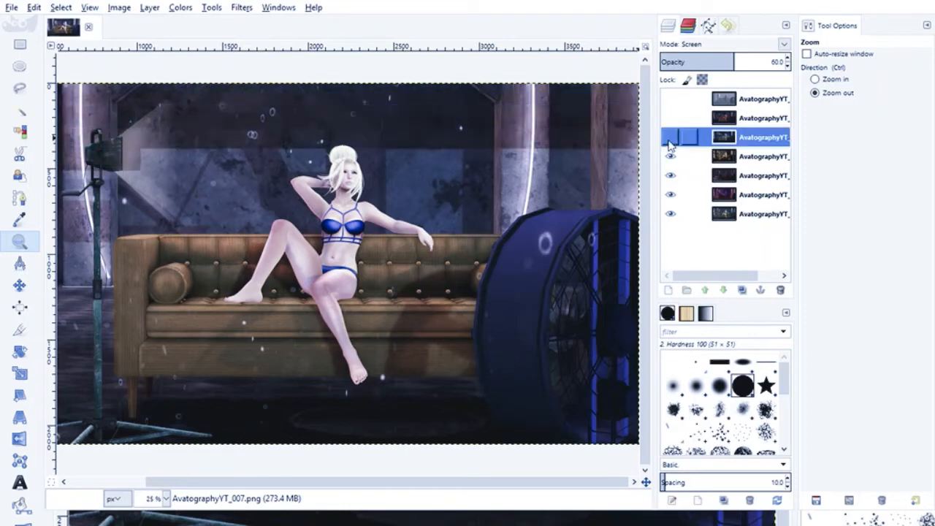
click(669, 139)
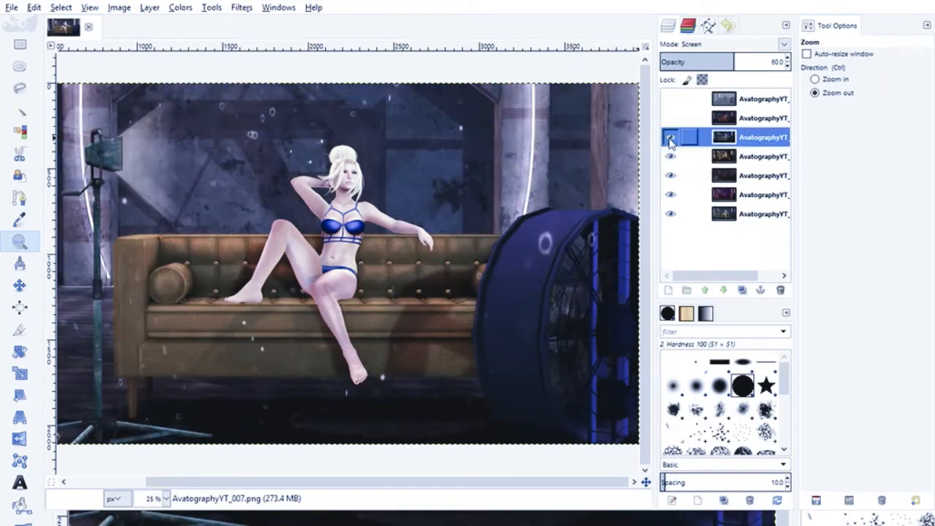
- Try the AvatographyYT_007 layer at 40 opacity, and compare the scene with and without it
click(787, 67)
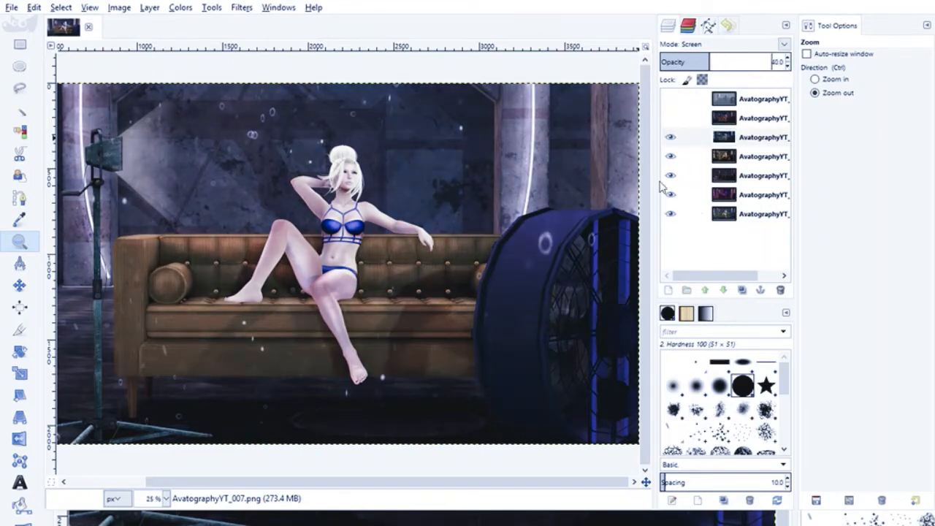
click(670, 138)
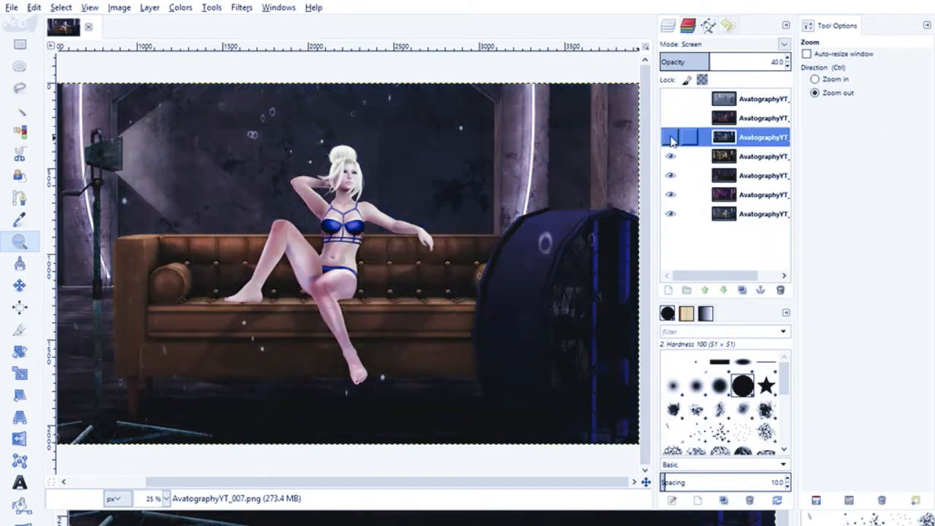
click(670, 138)
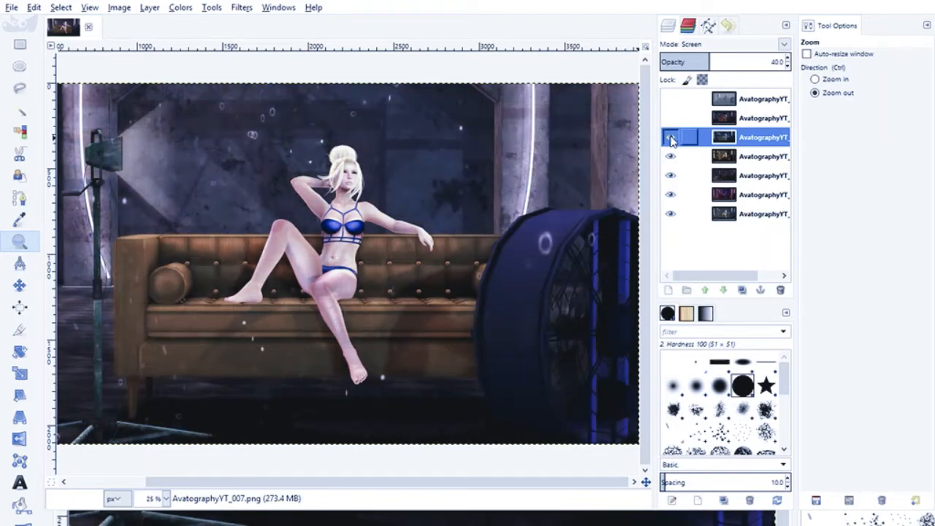
click(671, 138)
click(670, 138)
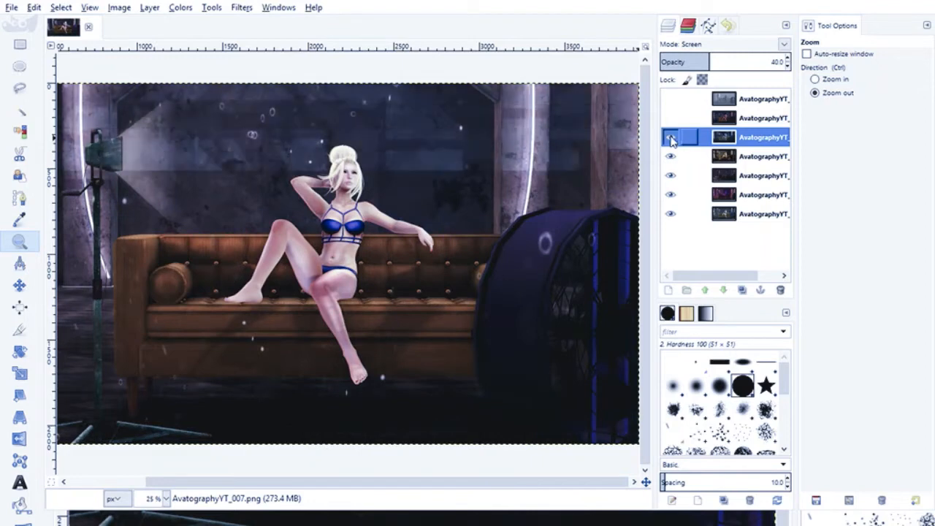
- Set the AvatographyYT_007 layer's opacity to 50
click(787, 59)
click(787, 65)
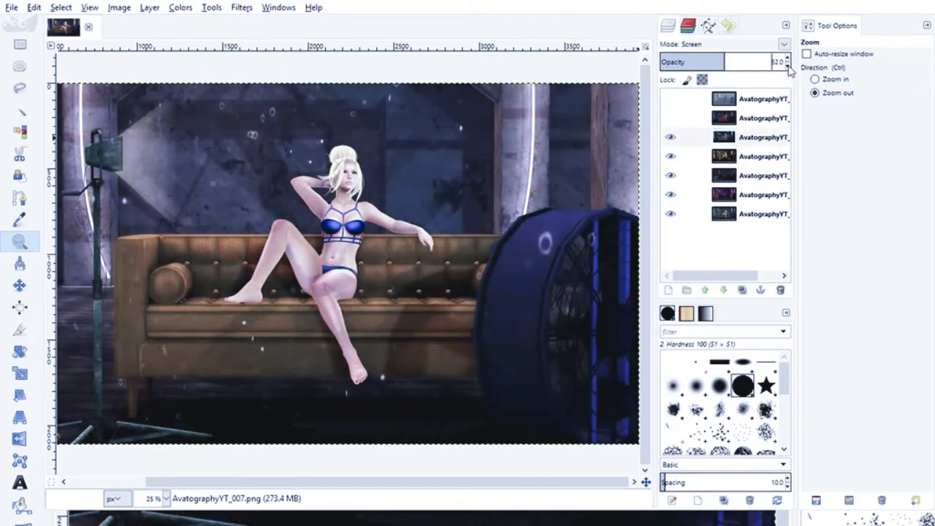
click(788, 66)
- Examine the avatar's upper body close up at 66.7% zoom with and without the AvatographyYT_007 layer, leaving the layer shown
click(670, 137)
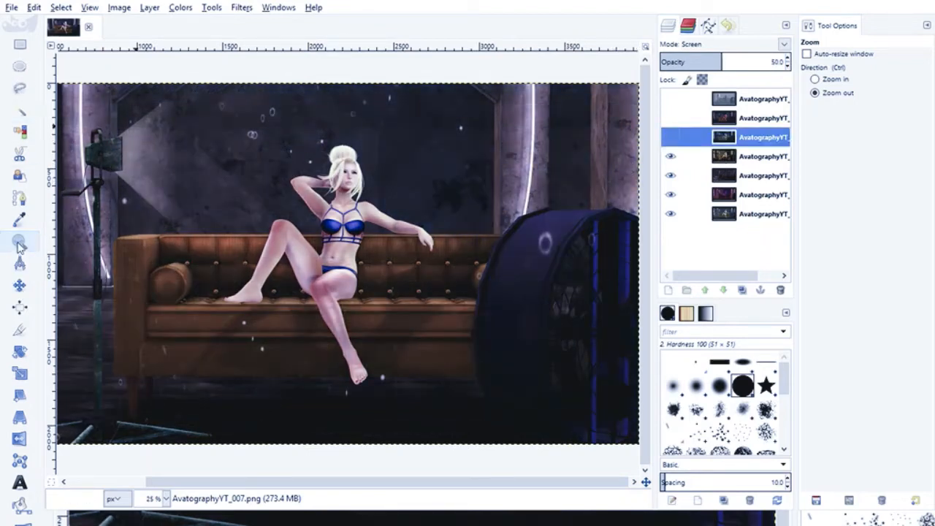
click(815, 79)
click(338, 207)
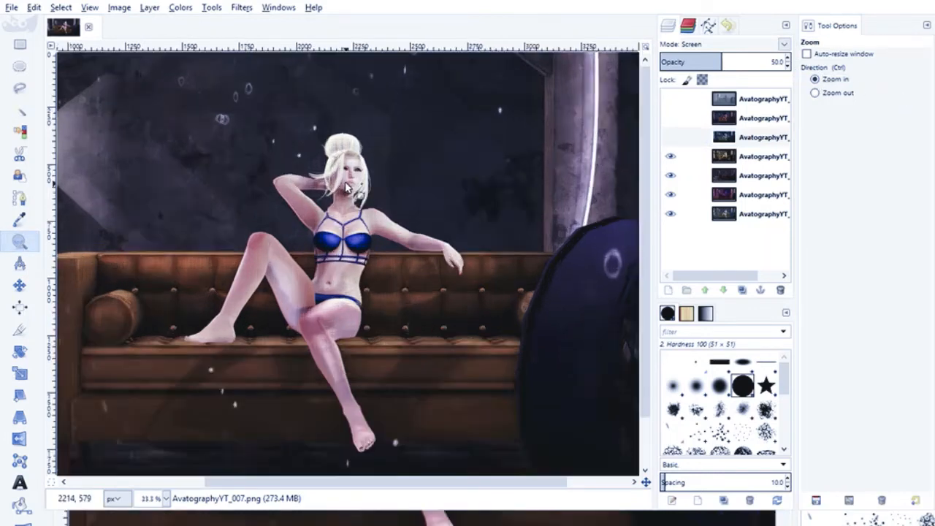
click(670, 139)
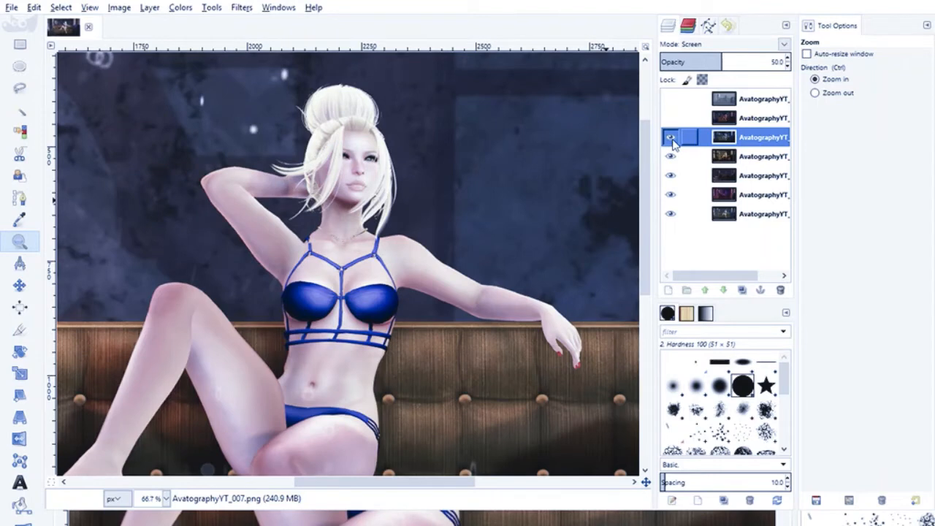
click(671, 138)
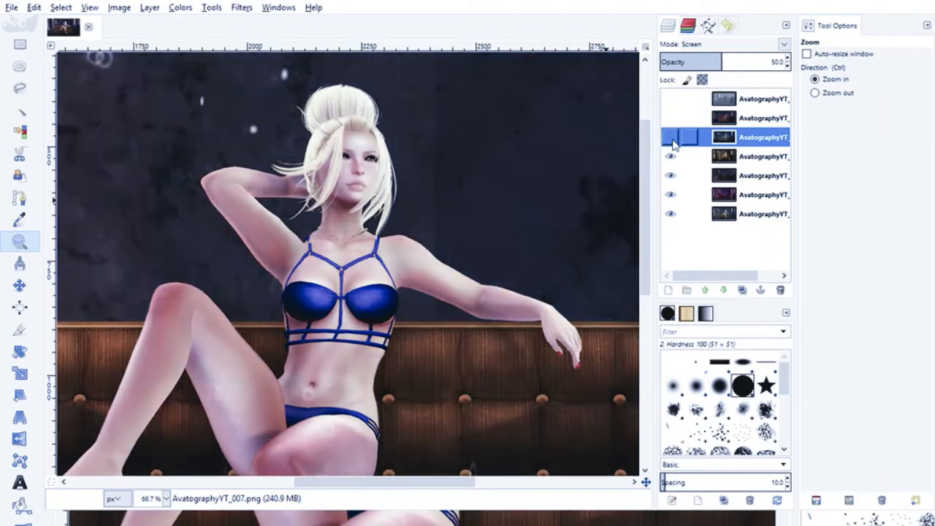
click(672, 141)
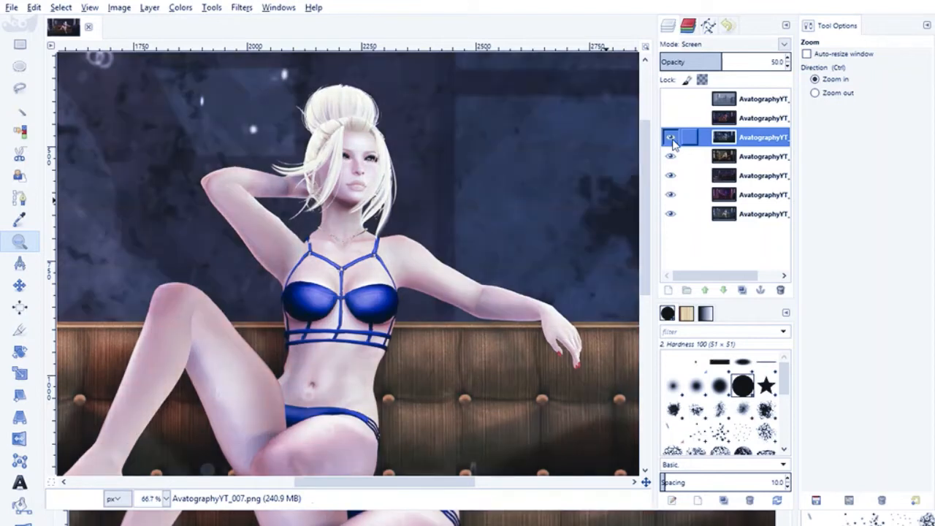
click(672, 139)
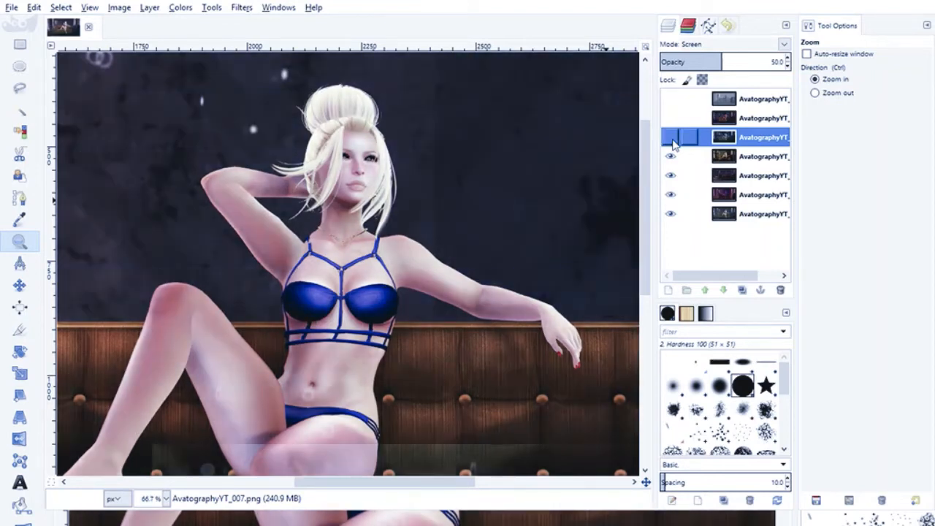
click(672, 139)
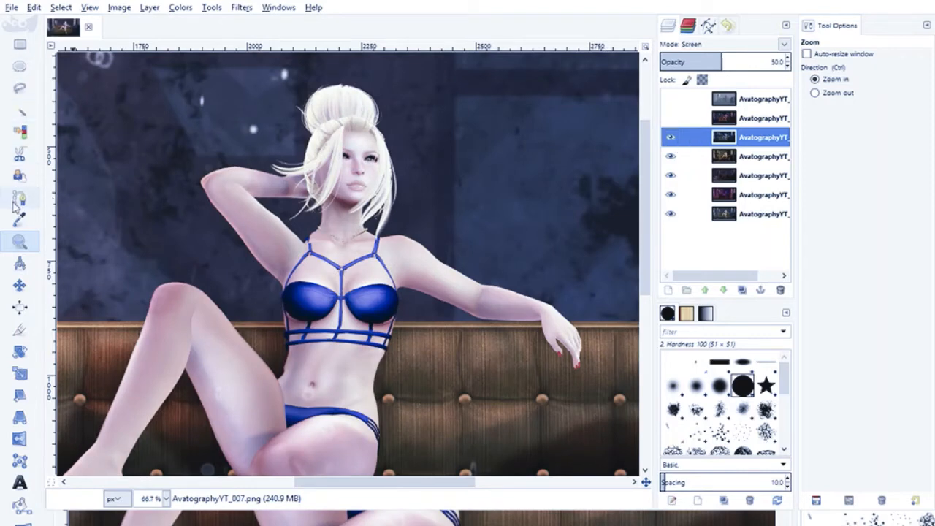
- Preview the AvatographyYT_011 layer over a wider view of the scene, and delete that layer
click(814, 93)
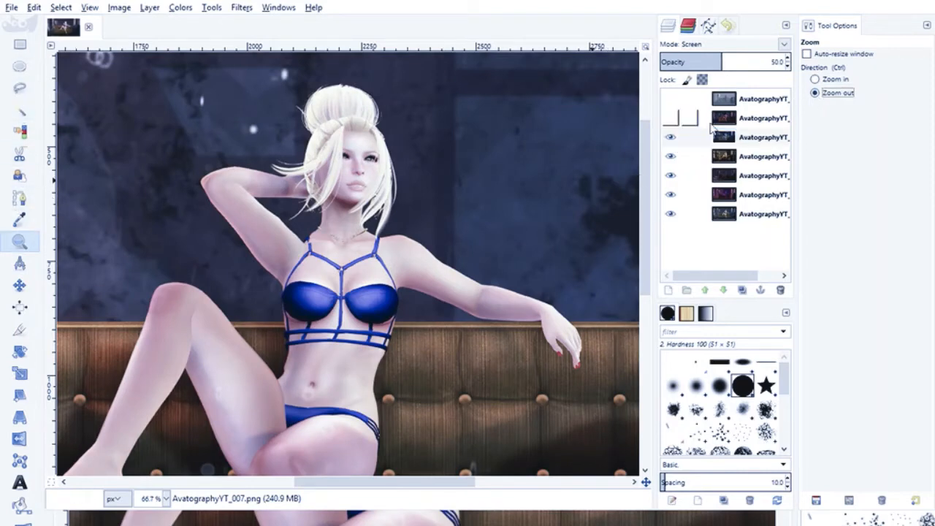
click(227, 219)
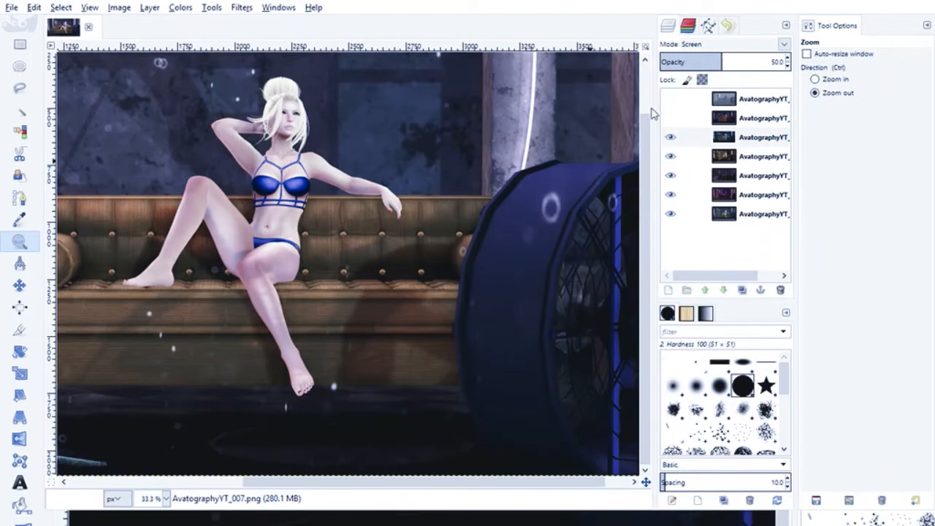
click(670, 119)
click(669, 121)
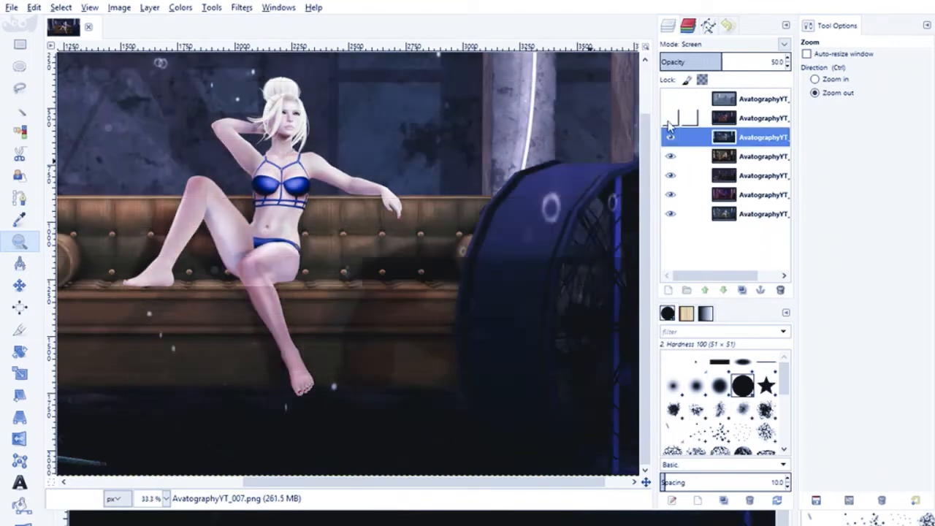
click(732, 119)
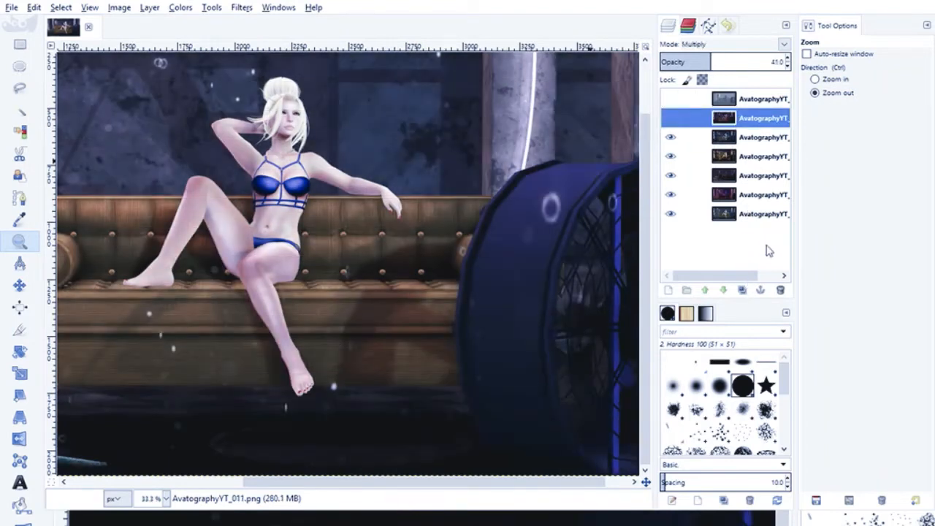
click(779, 290)
- Bring the full scene into view at 25% zoom, and compare it with and without the AvatographyYT_007 layer
drag(285, 482, 228, 482)
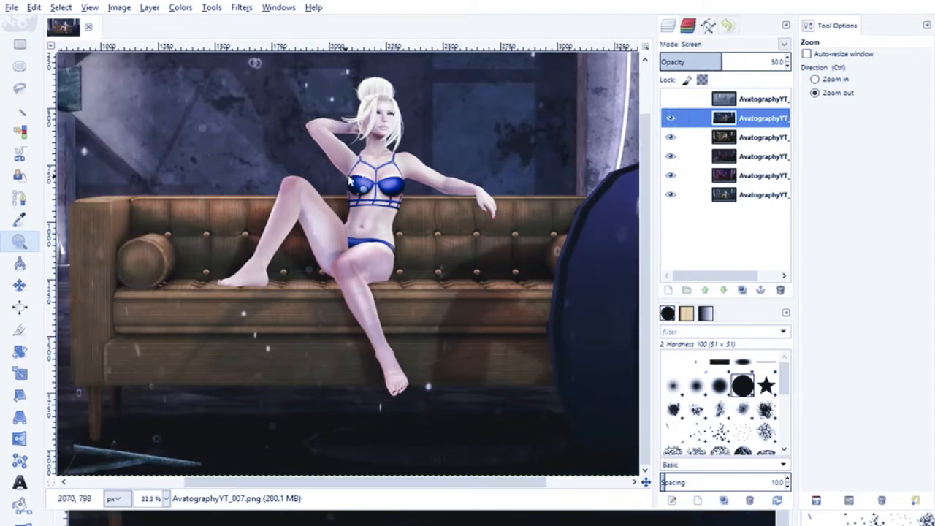
click(377, 186)
click(669, 120)
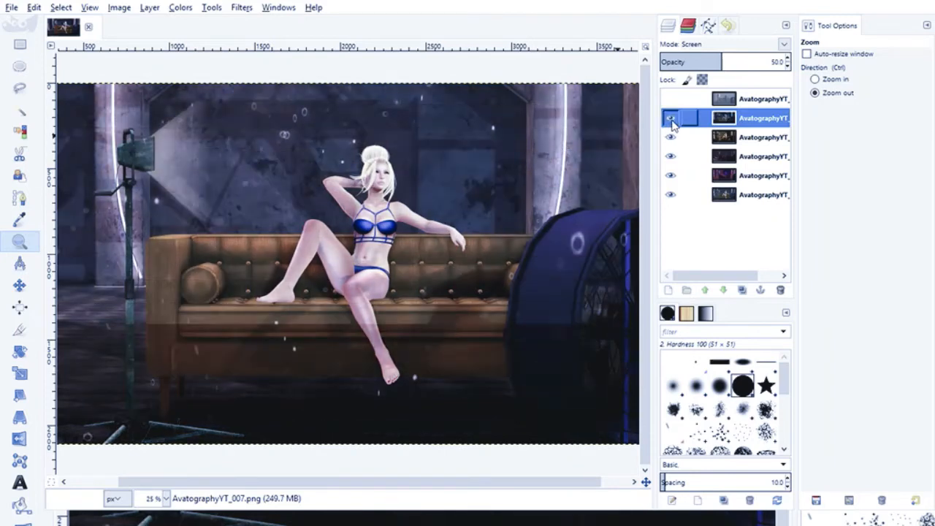
click(669, 119)
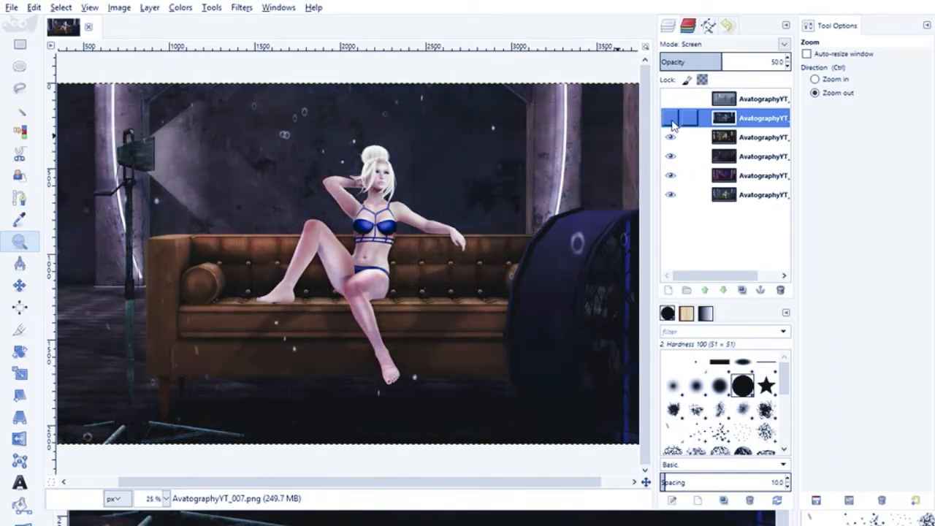
click(671, 121)
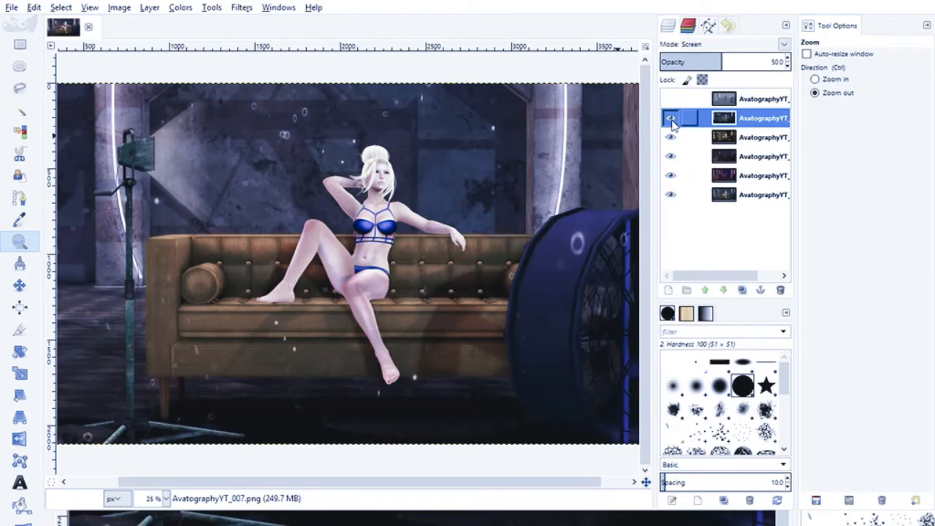
- Lower the AvatographyYT_007 layer's opacity to 30, check its effect against the scene without it, and leave the layer shown
click(787, 66)
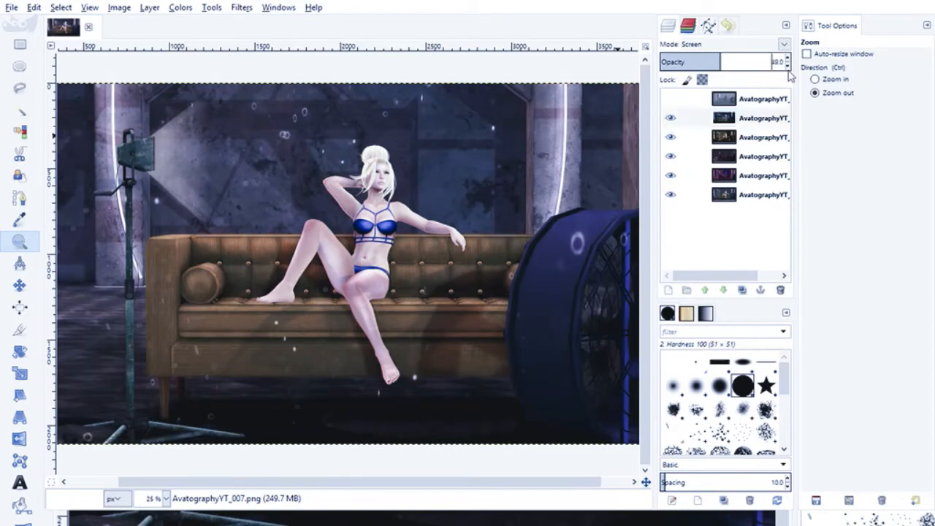
click(788, 66)
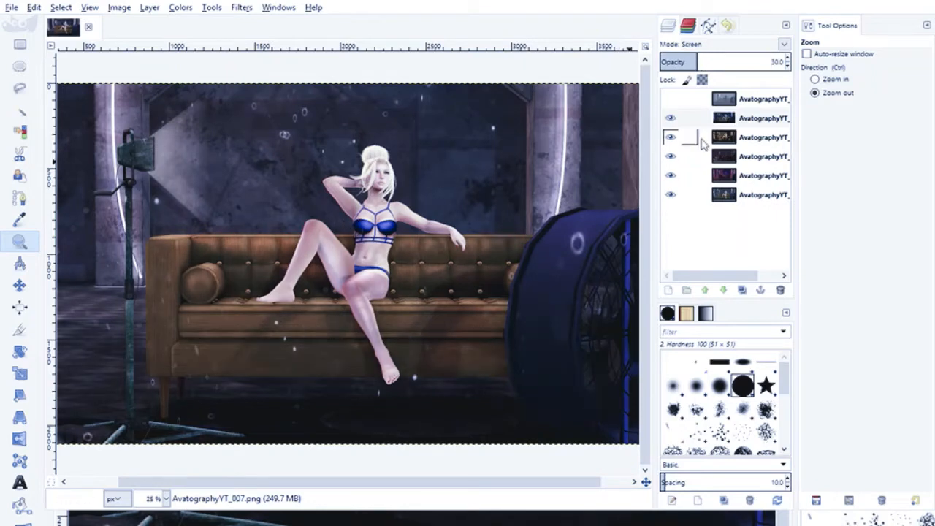
click(674, 121)
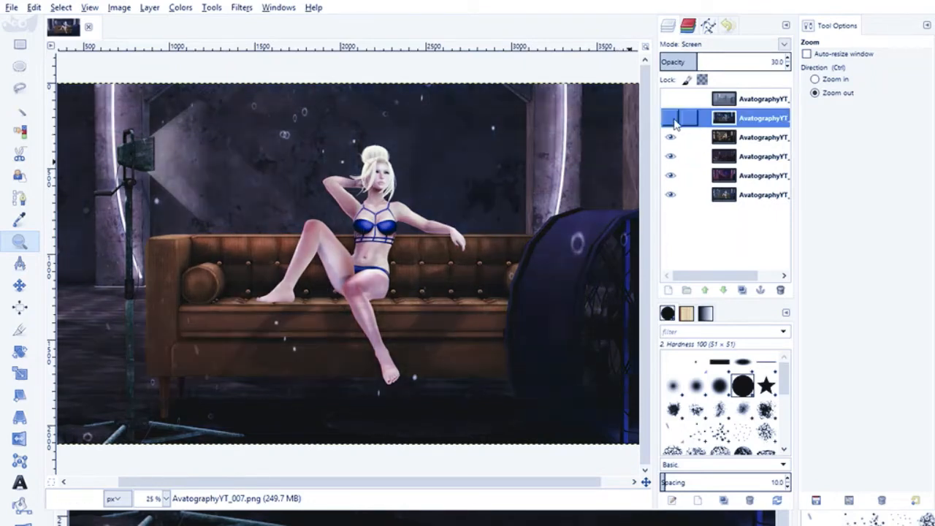
click(673, 121)
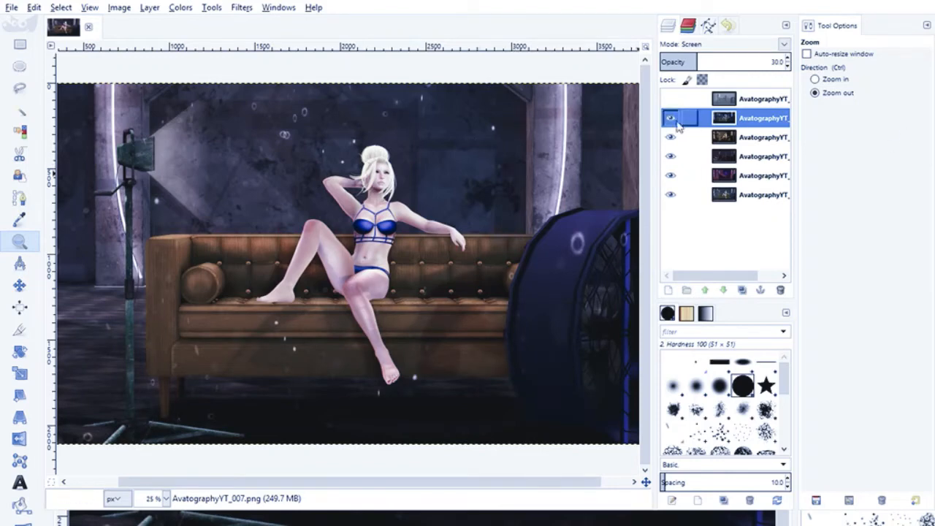
- Show the AvatographyYT_012 layer and use Brightness-Contrast to turn its sofa and avatar into a solid black silhouette against the lighter wall
click(670, 98)
click(759, 99)
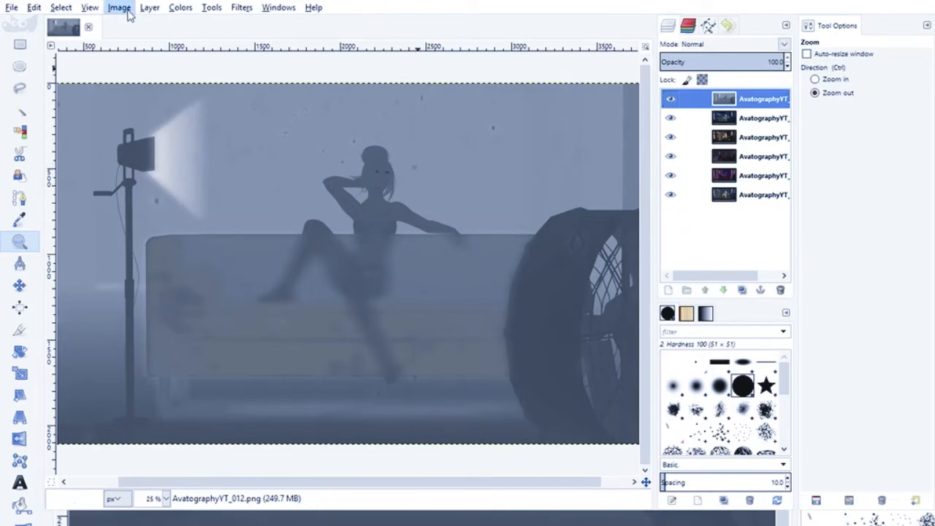
click(198, 79)
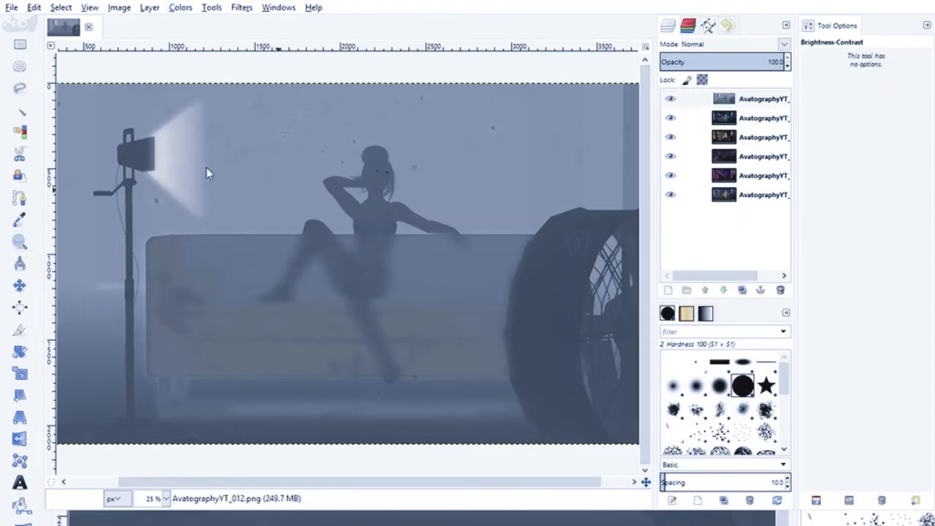
drag(205, 160, 209, 161)
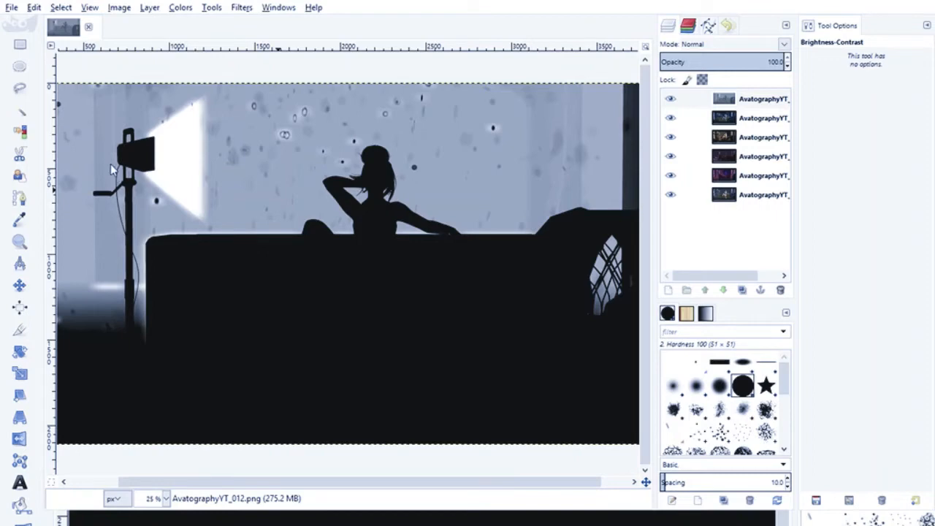
drag(95, 146, 177, 146)
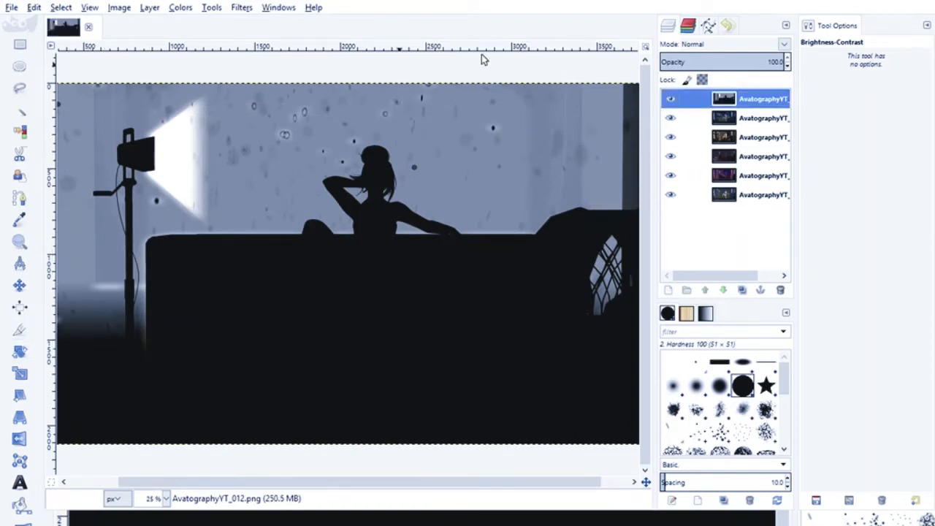
mouse_move(351, 479)
mouse_down()
mouse_move(449, 479)
mouse_move(335, 470)
mouse_move(423, 479)
mouse_move(349, 476)
mouse_up()
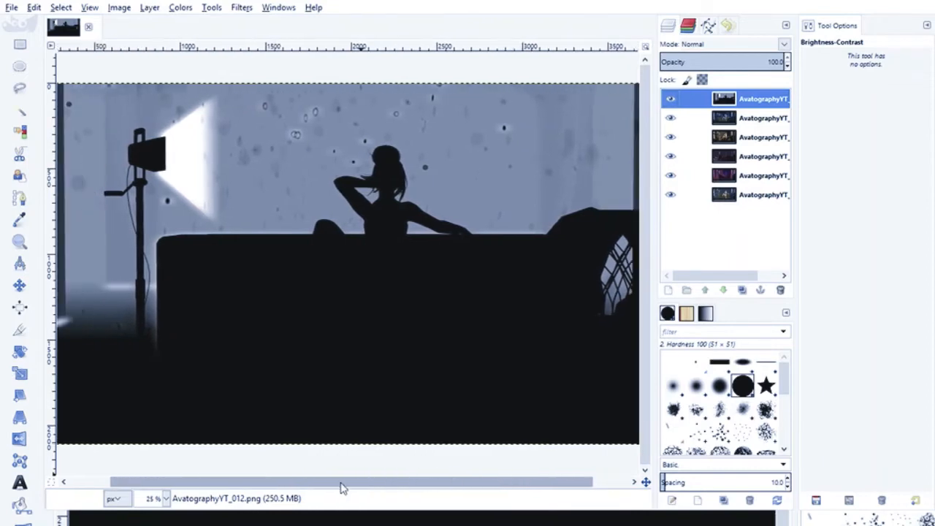
- Select the black silhouette area of the AvatographyYT_012 layer by color with threshold 15, and hide that layer
click(20, 132)
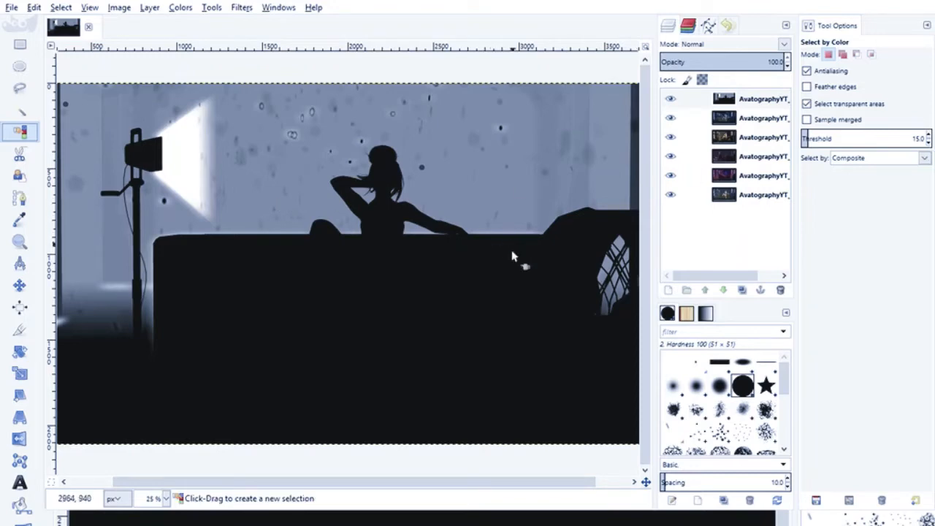
click(538, 329)
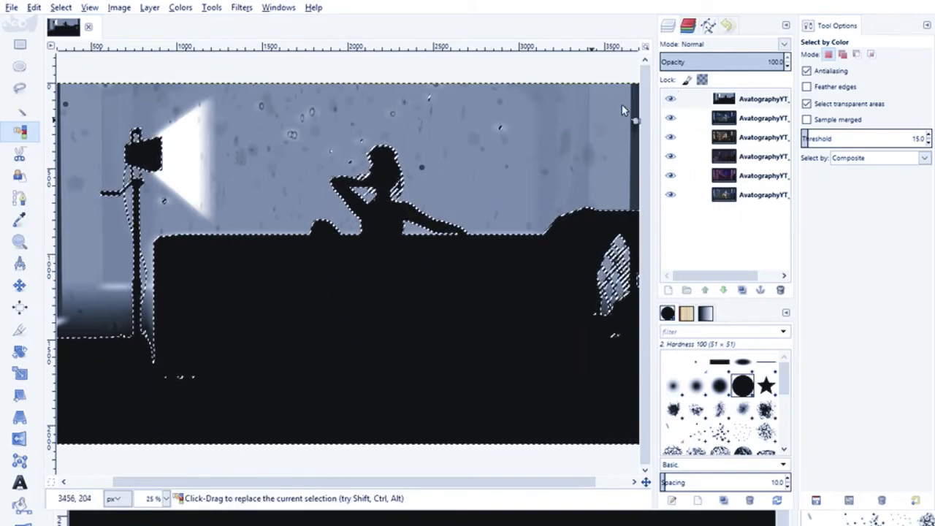
click(672, 99)
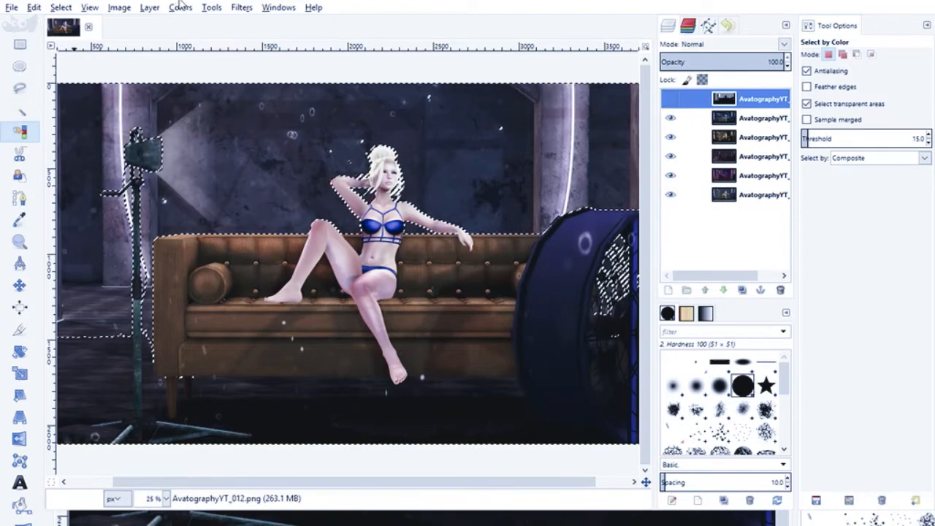
- Blur the selected area of the hidden AvatographyYT_012 layer by repeating the Blur filter, and try Sharpen on it
click(251, 12)
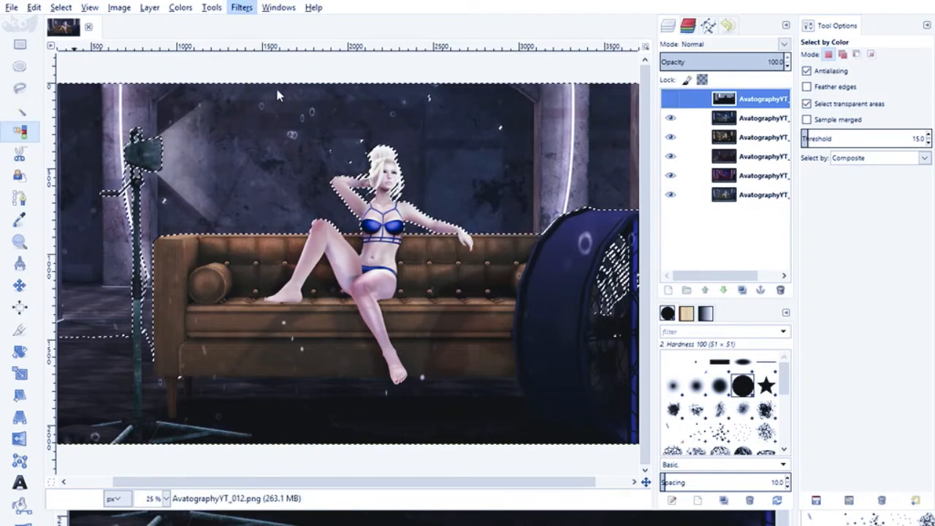
click(435, 86)
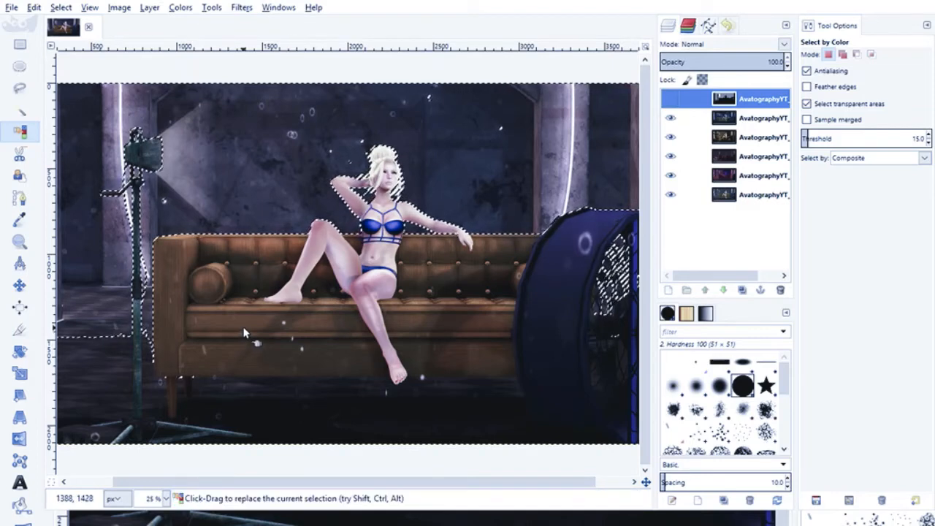
key(ctrl+f)
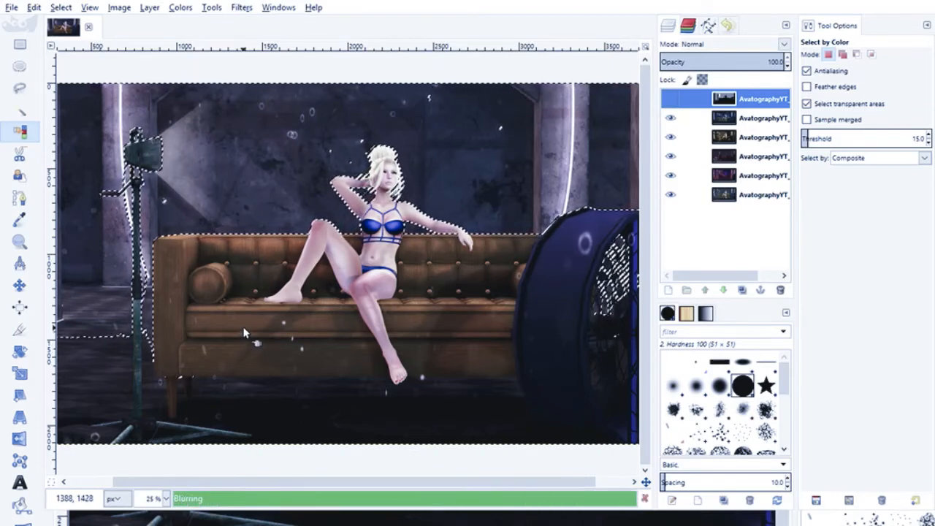
key(ctrl+f)
key(ctrl+f)
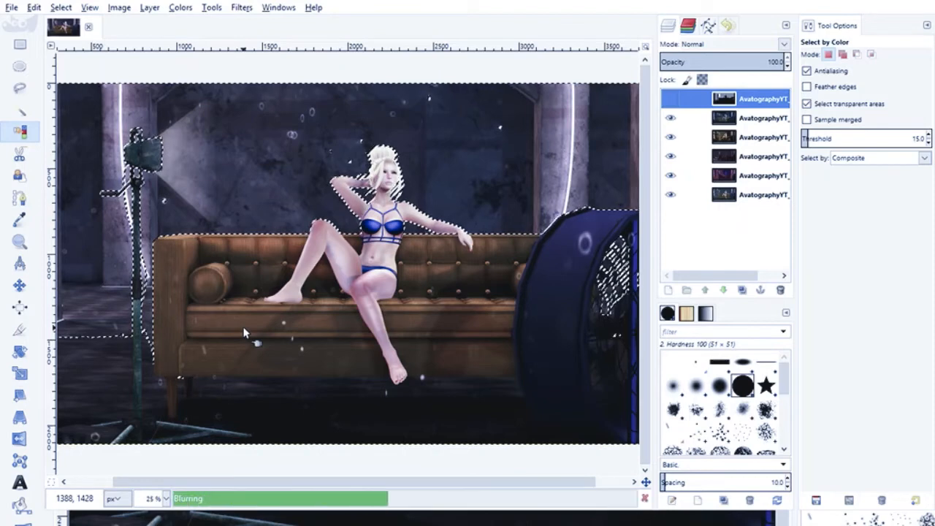
key(ctrl+f)
key(ctrl+f)
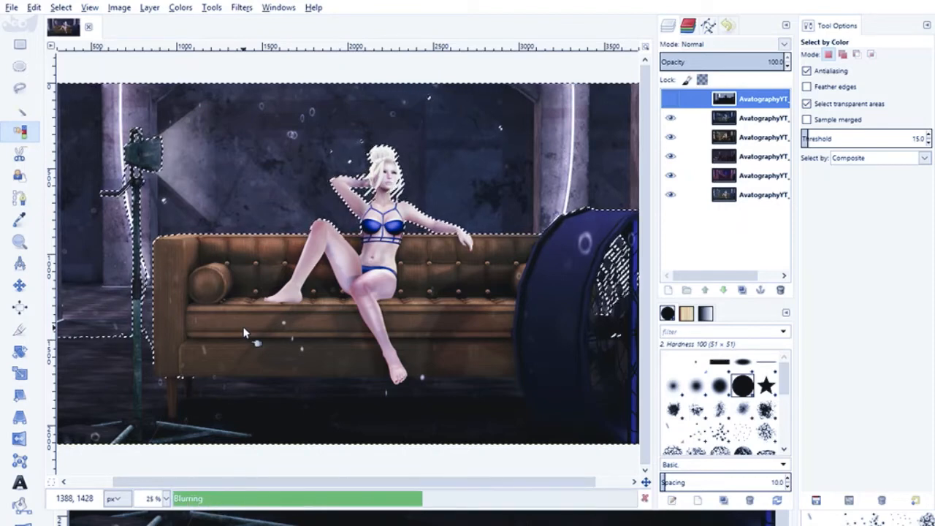
key(ctrl+f)
key(ctrl+f)
key(ctrl+f)
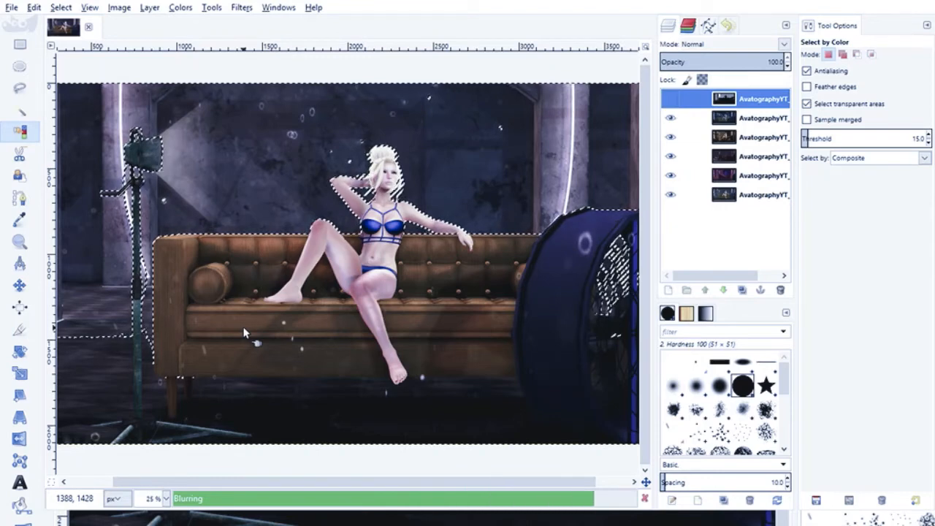
key(ctrl+f)
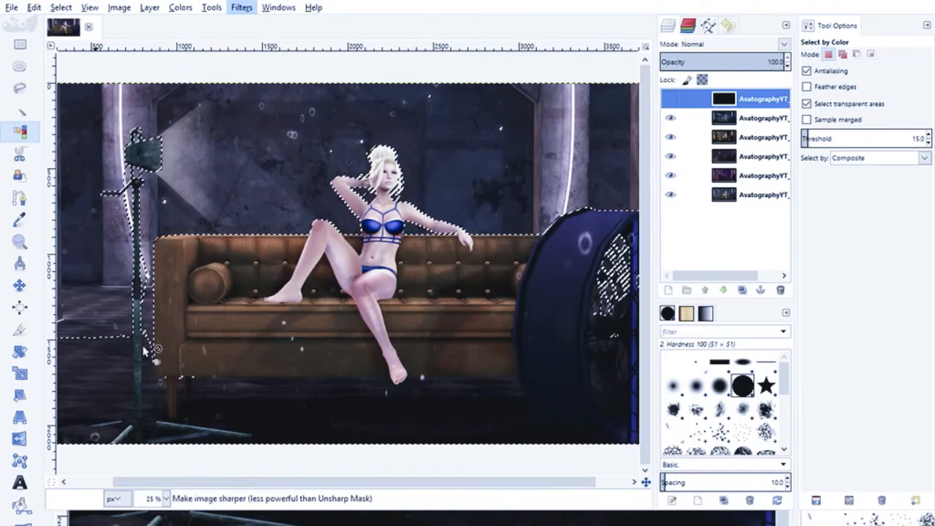
click(108, 323)
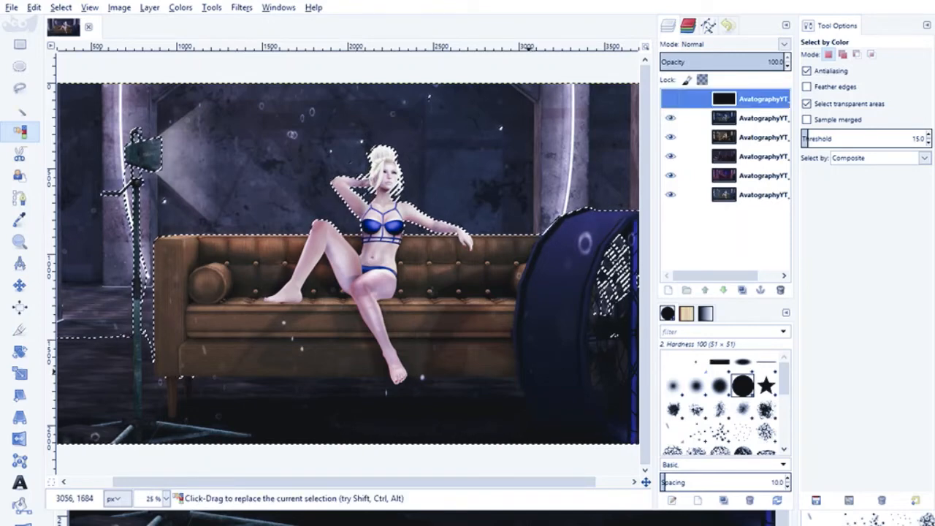
- Merge the visible scene layers into one, and apply the Blur filter repeatedly to the selected area of the merged layer
click(722, 200)
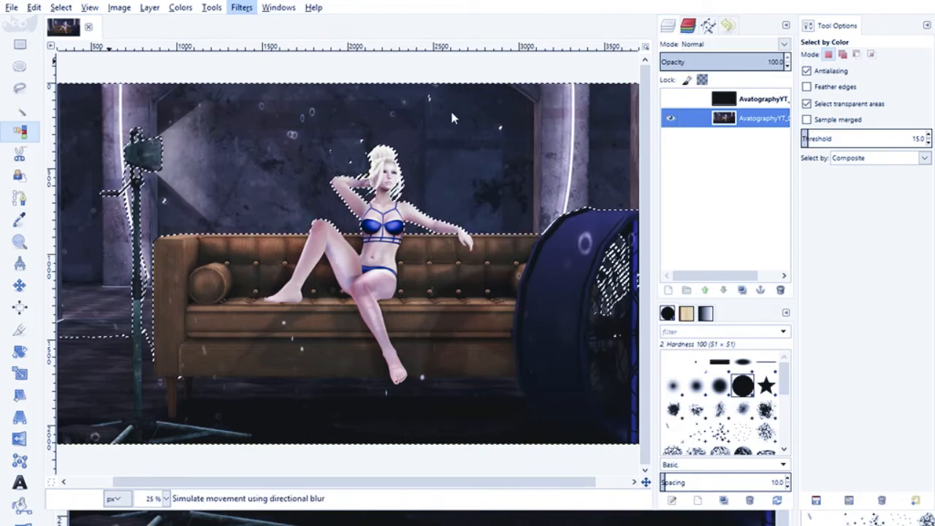
click(439, 92)
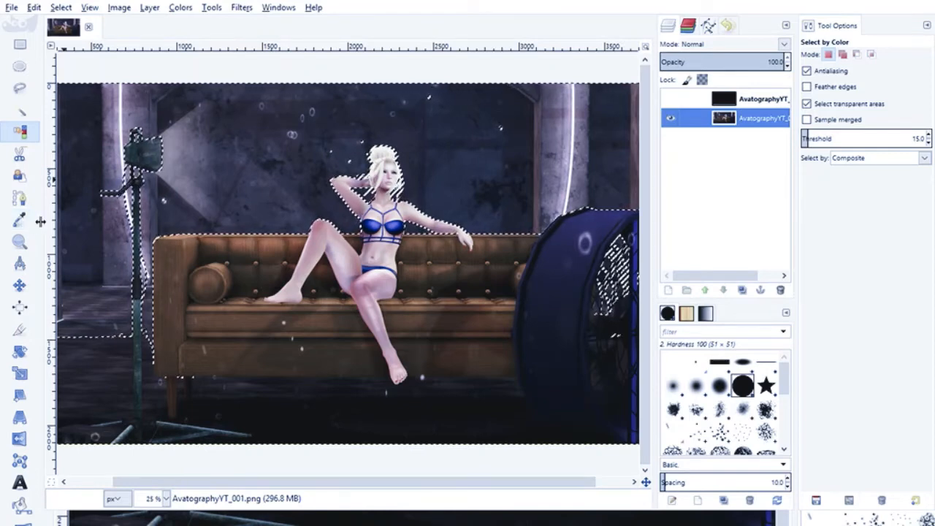
key(ctrl+f)
key(ctrl+f)
key(ctrl+f)
key(ctrl+f)
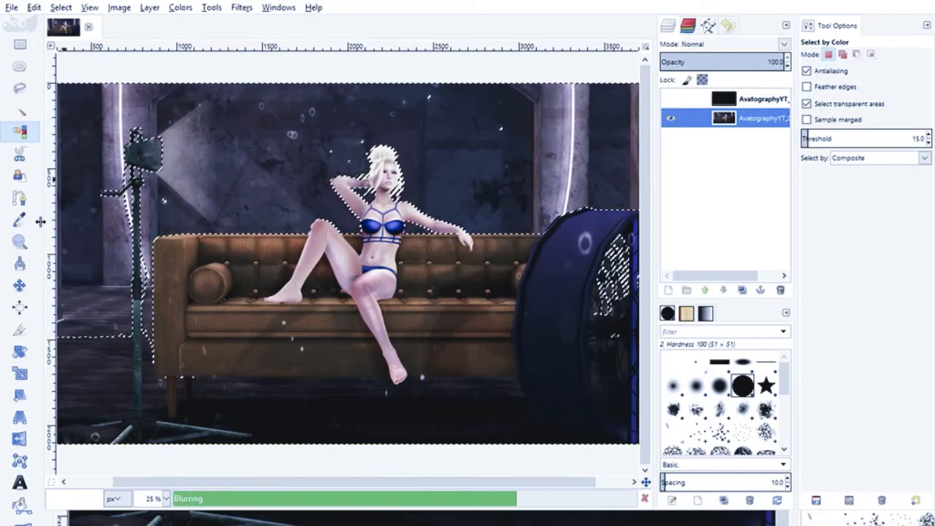
key(ctrl+f)
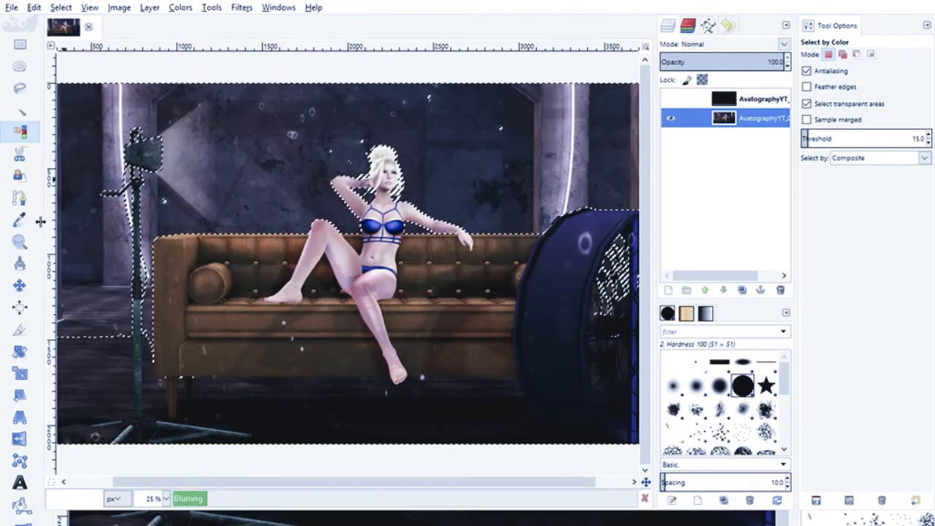
key(ctrl+f)
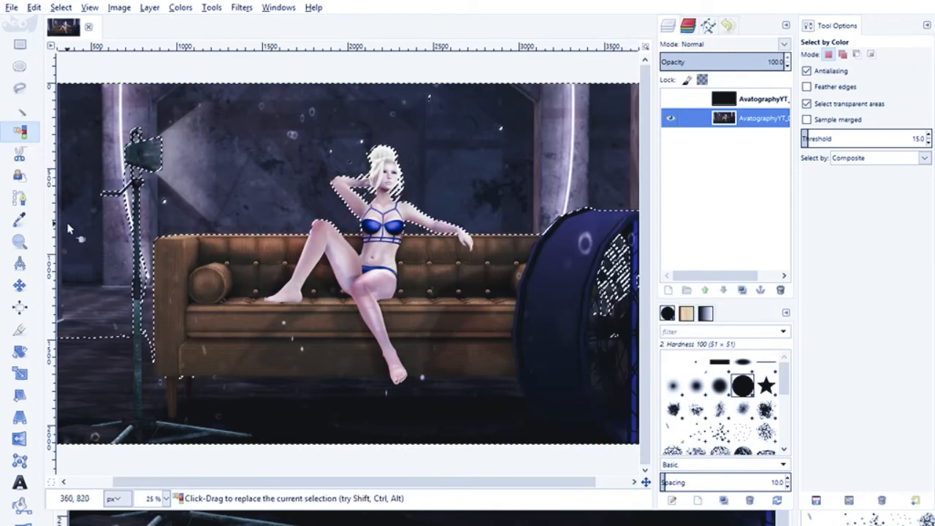
- Sharpen the selected area of the merged layer, and clear the selection
click(241, 7)
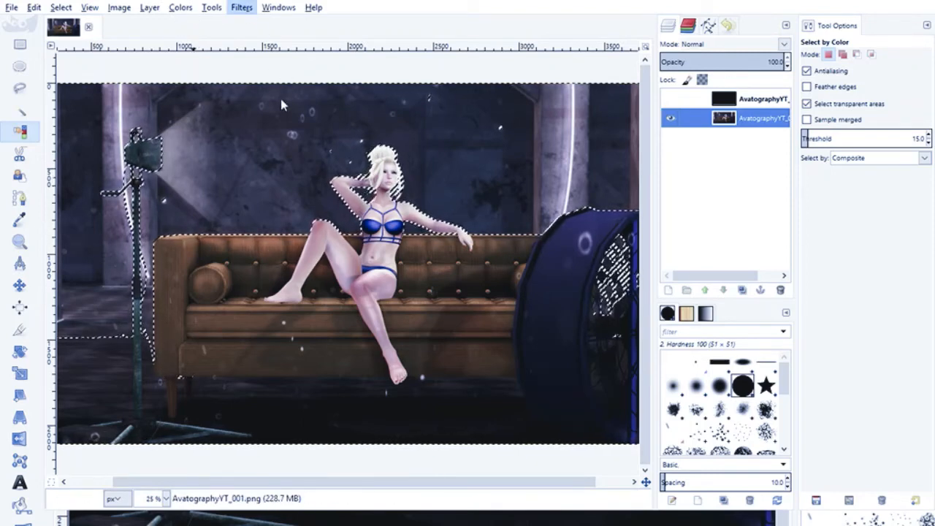
click(468, 182)
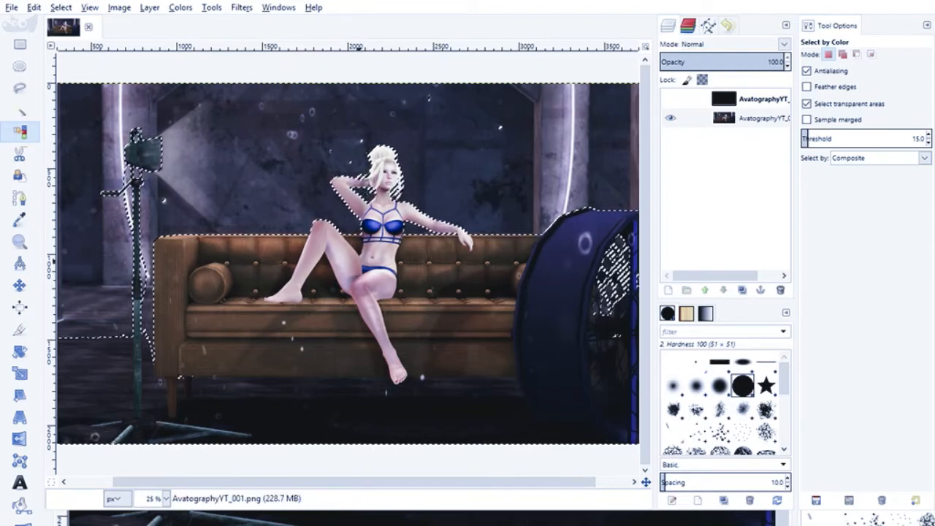
click(471, 345)
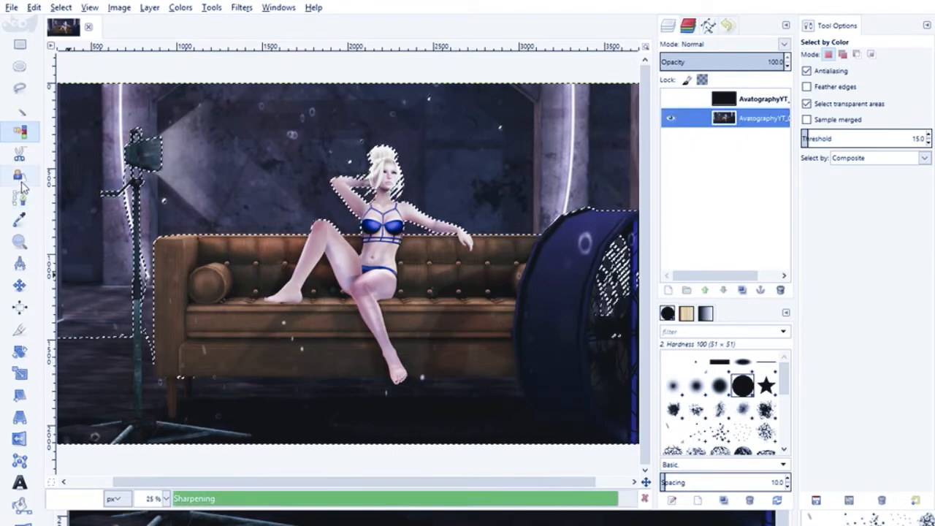
click(20, 45)
click(248, 71)
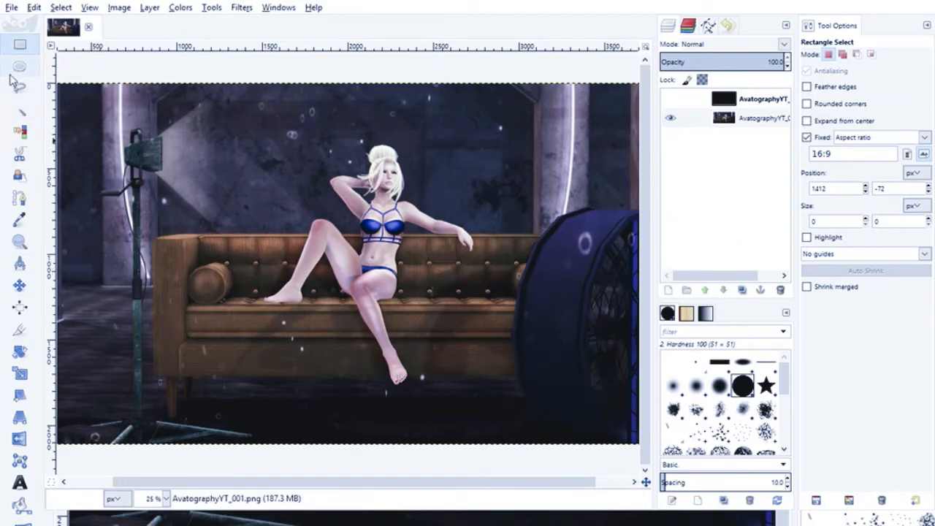
- Smooth the jagged waist edge between the avatar's torso and the sofa using Smudge with Hardness 100 brush at size 6
click(19, 242)
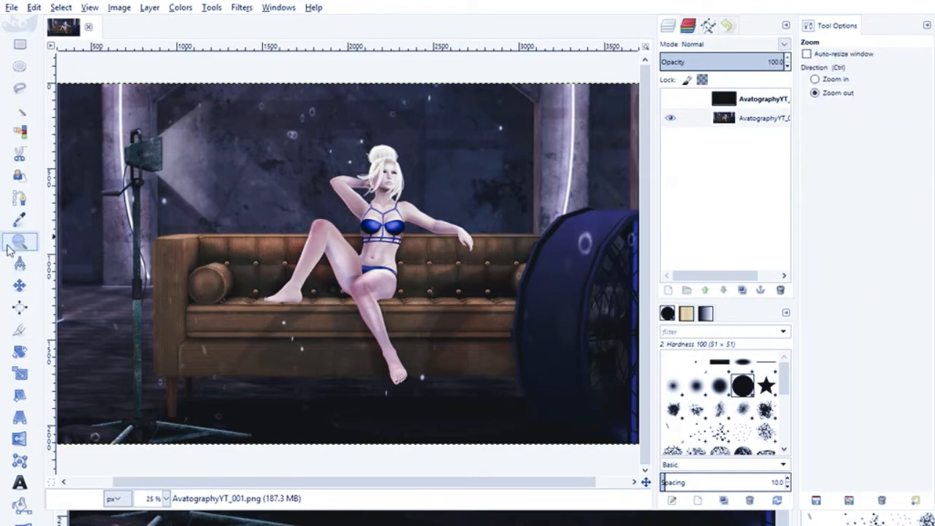
click(817, 80)
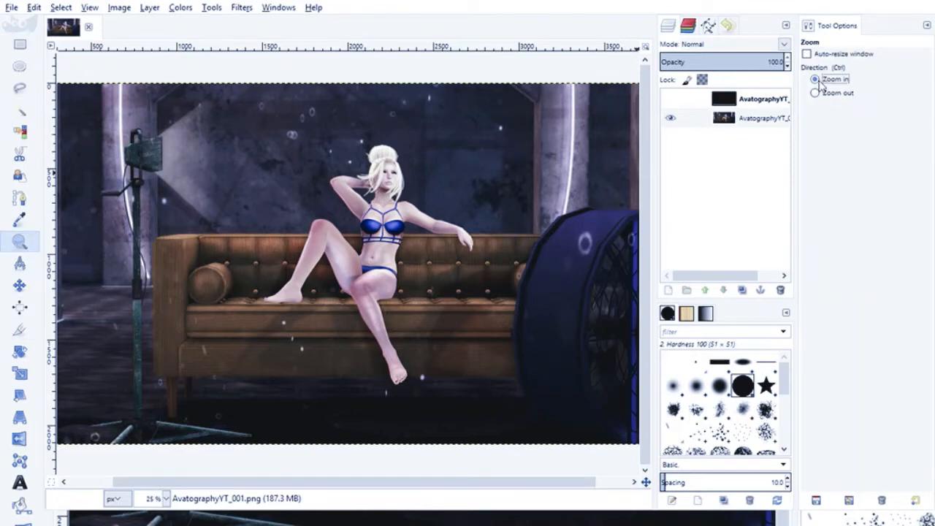
click(358, 212)
click(359, 215)
click(354, 212)
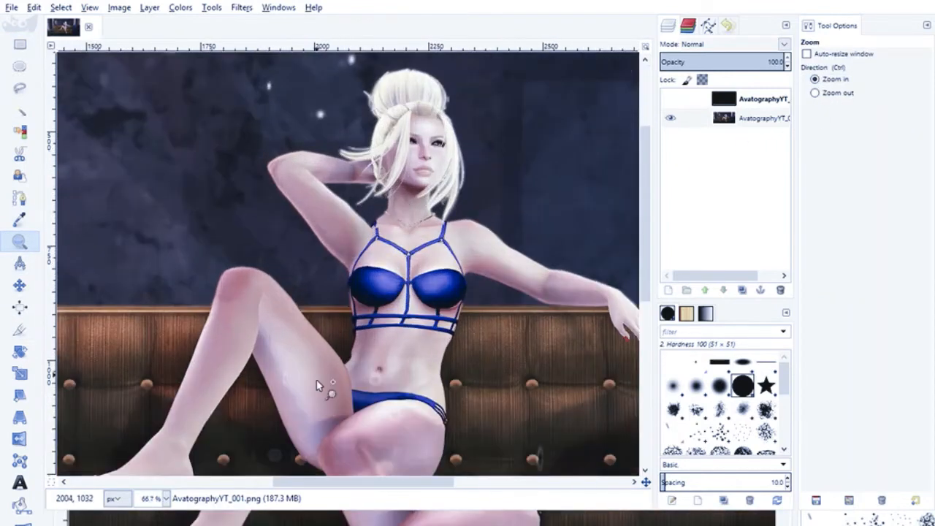
click(360, 405)
click(360, 368)
click(360, 355)
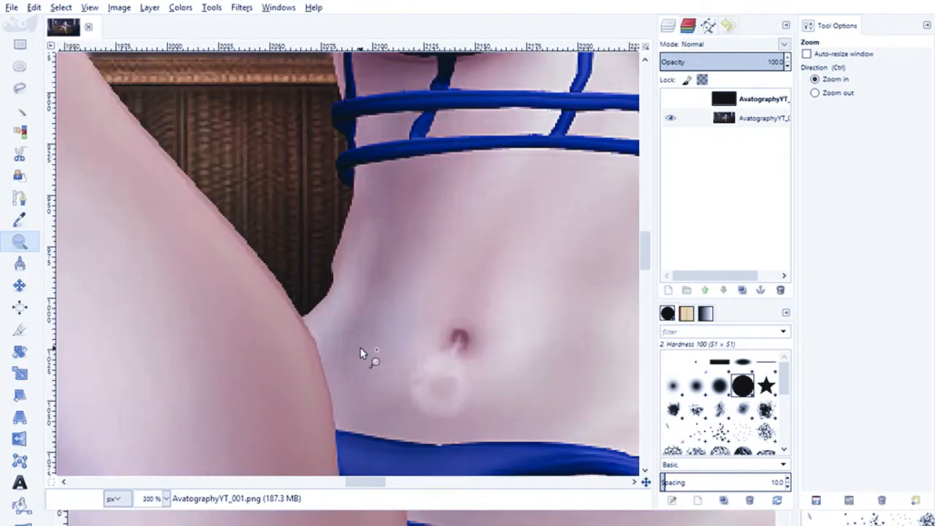
click(339, 293)
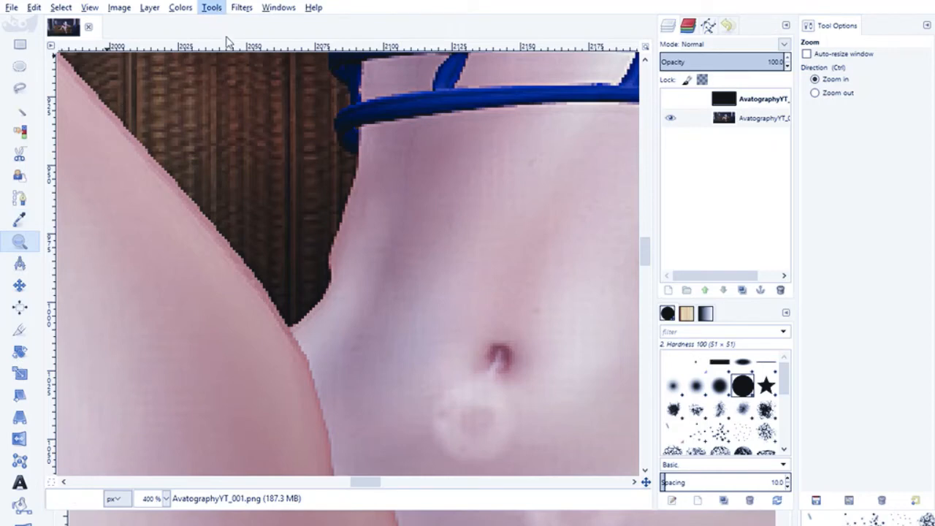
click(408, 220)
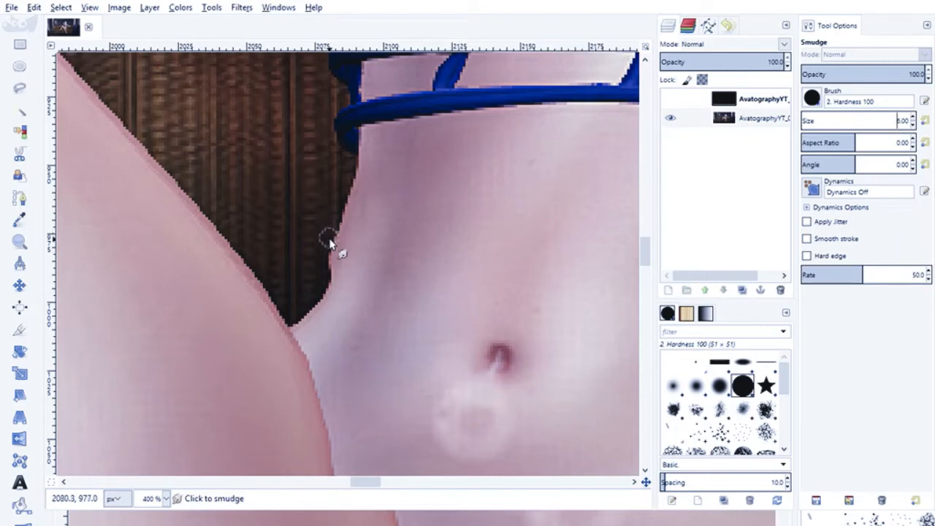
mouse_move(340, 265)
mouse_down()
mouse_move(328, 304)
mouse_move(336, 258)
mouse_move(330, 276)
mouse_move(345, 282)
mouse_move(338, 300)
mouse_move(311, 327)
mouse_move(333, 284)
mouse_move(325, 322)
mouse_up()
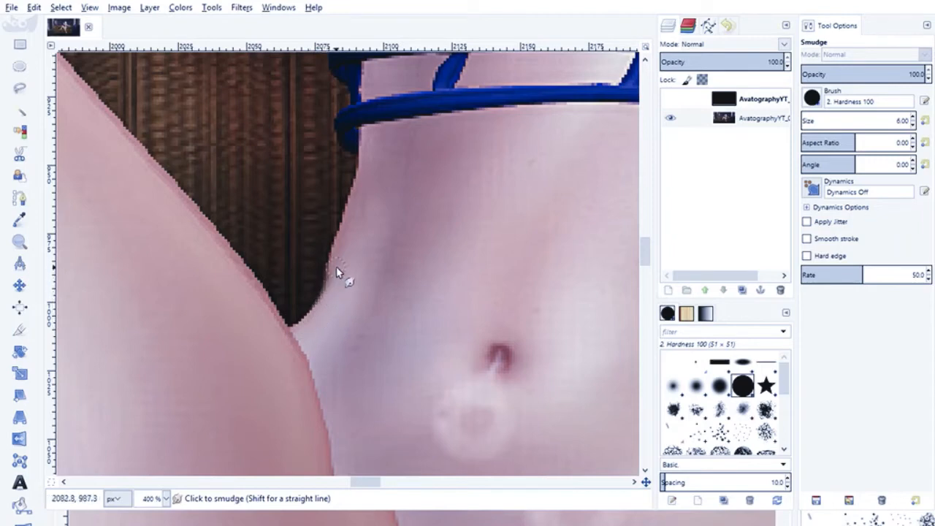
mouse_move(330, 276)
mouse_down()
mouse_move(344, 249)
mouse_move(331, 288)
mouse_move(319, 258)
mouse_move(323, 265)
mouse_move(335, 222)
mouse_up()
drag(340, 258, 330, 284)
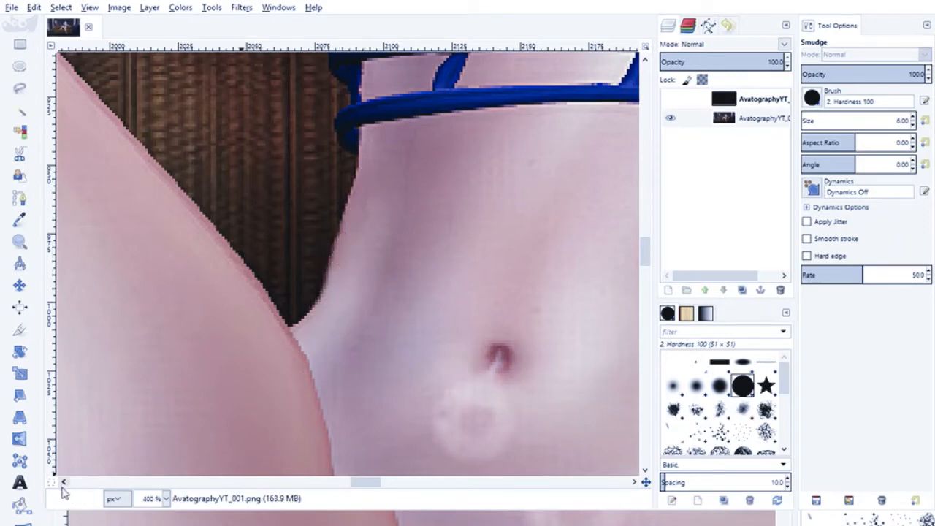
- Examine the edges along the avatar's thighs, hips, neckline and shoulder straps at 400% zoom for flaws to retouch
scroll(215, 331, down, 3)
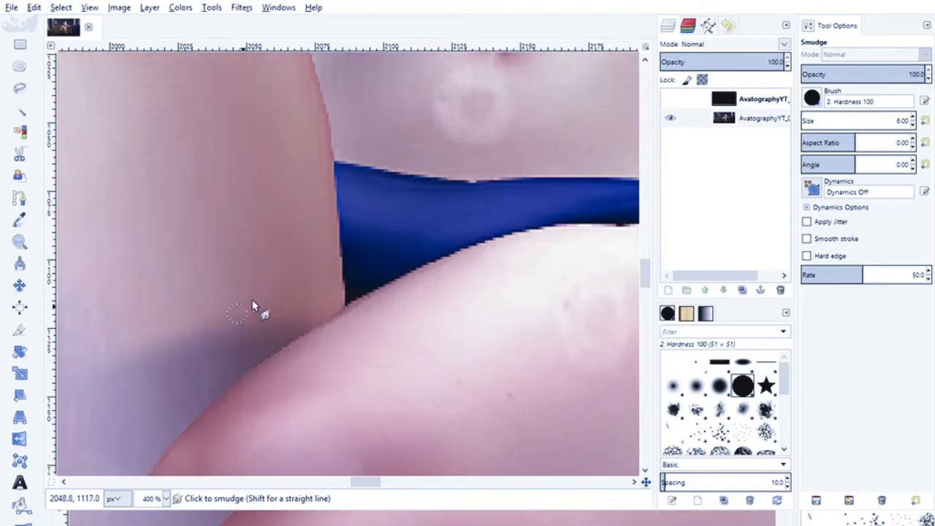
scroll(257, 309, up, 2)
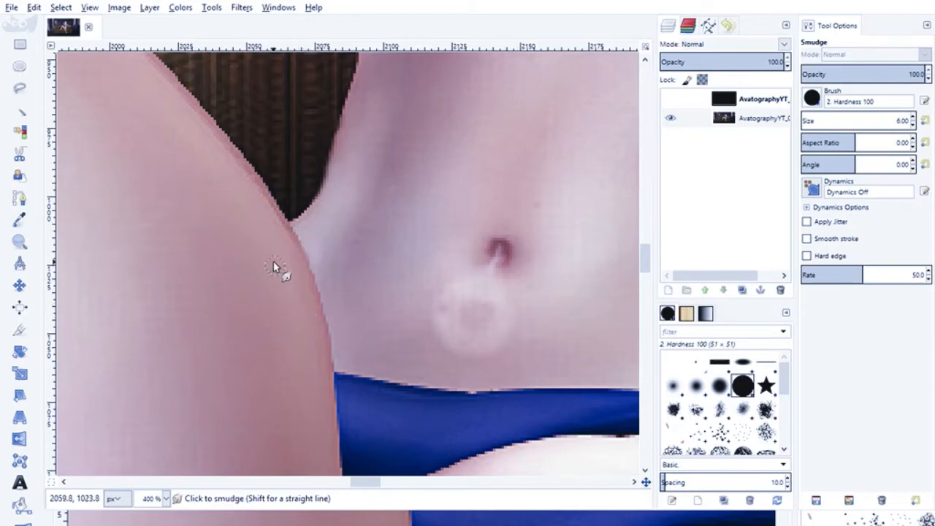
scroll(330, 340, down, 5)
scroll(188, 392, down, 5)
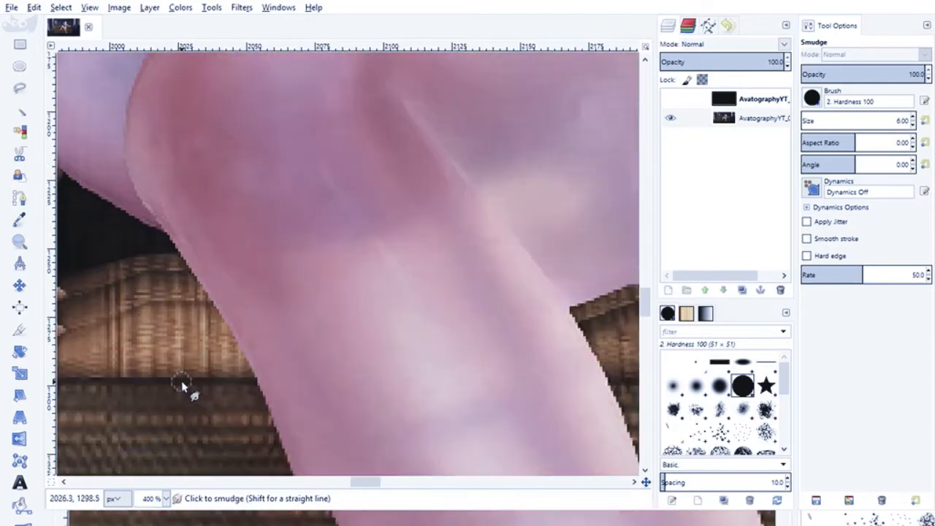
drag(348, 486, 381, 494)
scroll(360, 358, up, 5)
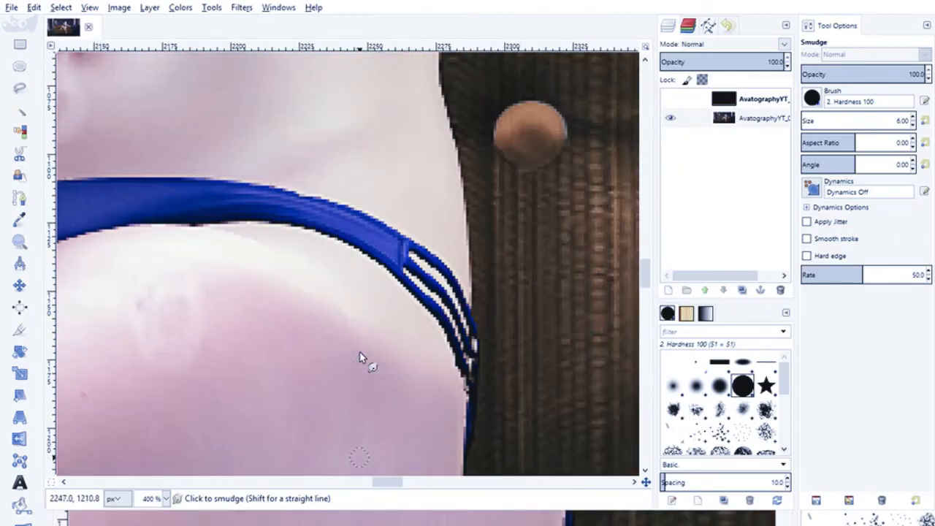
scroll(361, 356, up, 10)
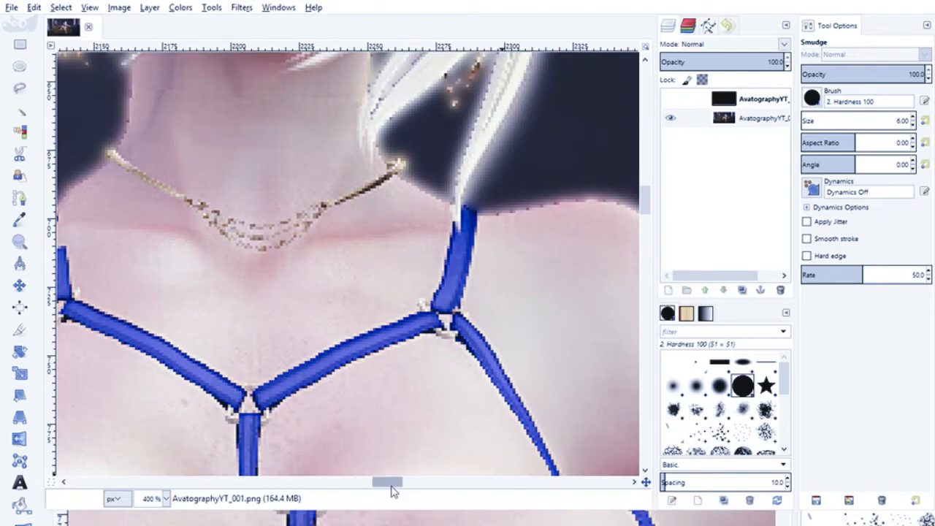
drag(387, 483, 377, 482)
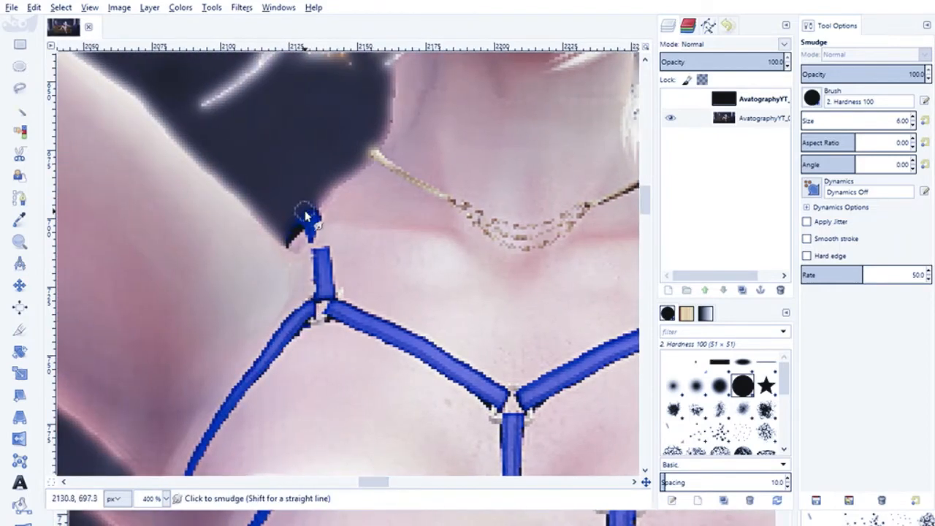
- Bridge the gap in the blue shoulder strap beside the neck using Smudge with the Hardness 100 brush at size 4
click(19, 242)
click(268, 231)
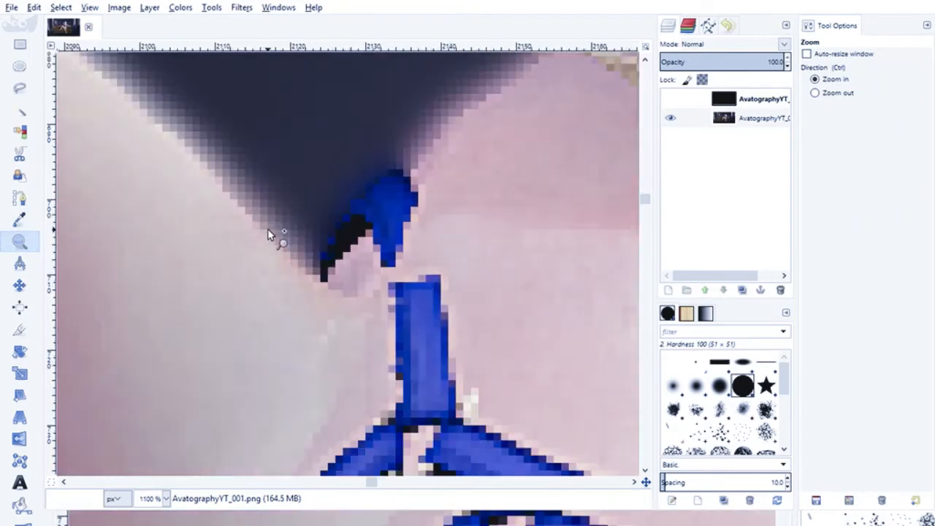
click(270, 228)
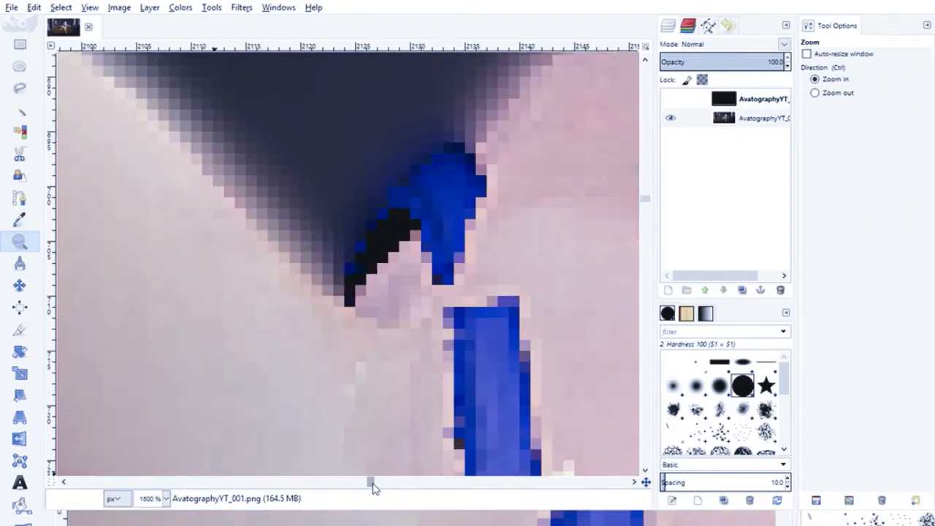
scroll(372, 483, right, 3)
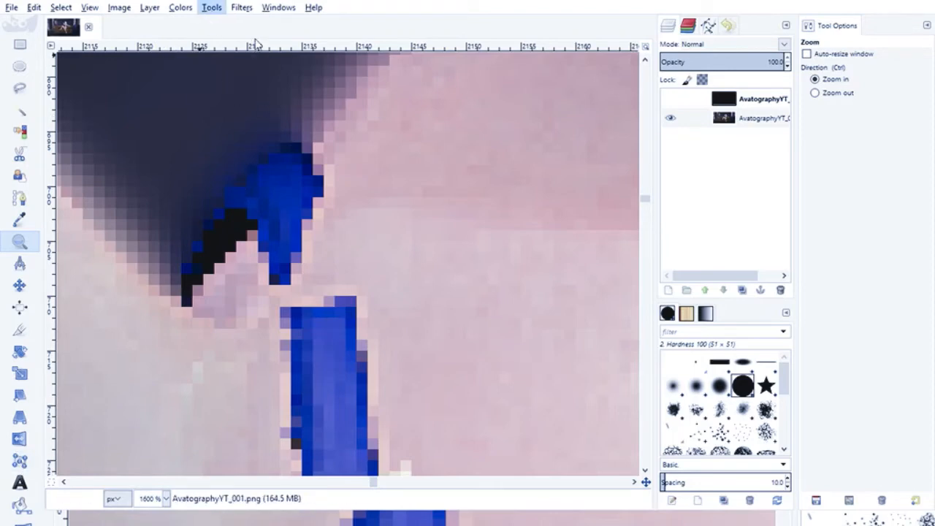
key(s)
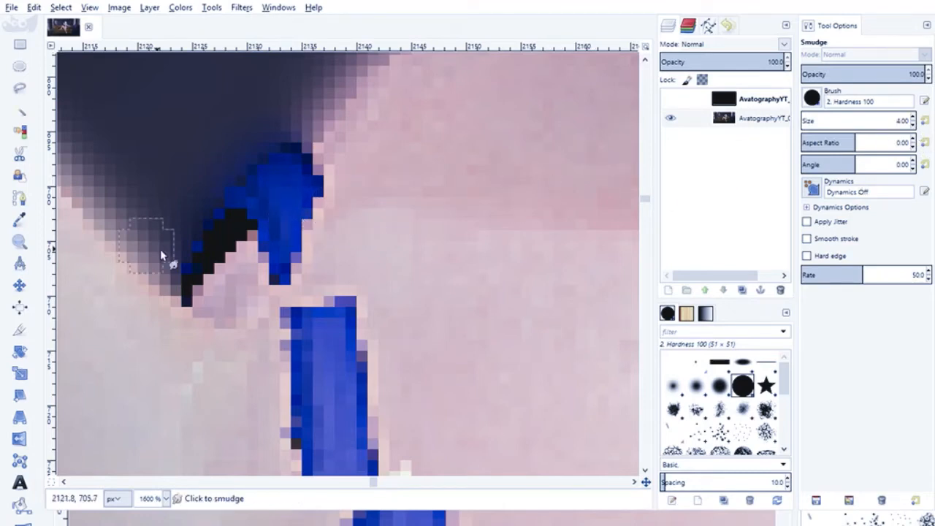
mouse_move(309, 205)
mouse_down()
mouse_move(312, 266)
mouse_move(302, 199)
mouse_move(316, 235)
mouse_move(298, 191)
mouse_move(320, 241)
mouse_move(302, 180)
mouse_move(333, 254)
mouse_move(305, 196)
mouse_move(318, 258)
mouse_move(289, 230)
mouse_move(319, 297)
mouse_move(299, 240)
mouse_move(327, 368)
mouse_move(295, 257)
mouse_move(321, 227)
mouse_move(344, 295)
mouse_move(321, 234)
mouse_move(341, 319)
mouse_move(323, 226)
mouse_move(354, 295)
mouse_move(352, 310)
mouse_move(322, 191)
mouse_move(319, 238)
mouse_move(330, 254)
mouse_move(320, 207)
mouse_move(303, 188)
mouse_up()
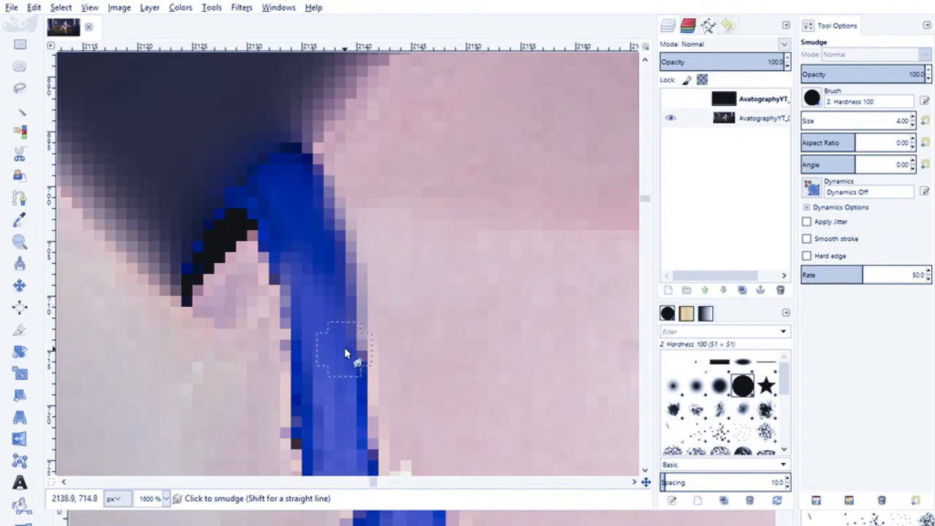
drag(345, 346, 346, 307)
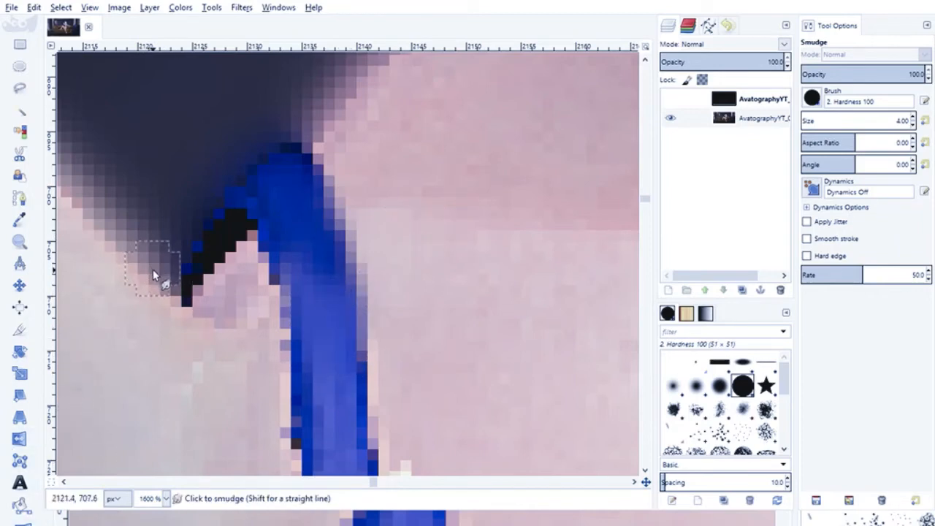
key(1)
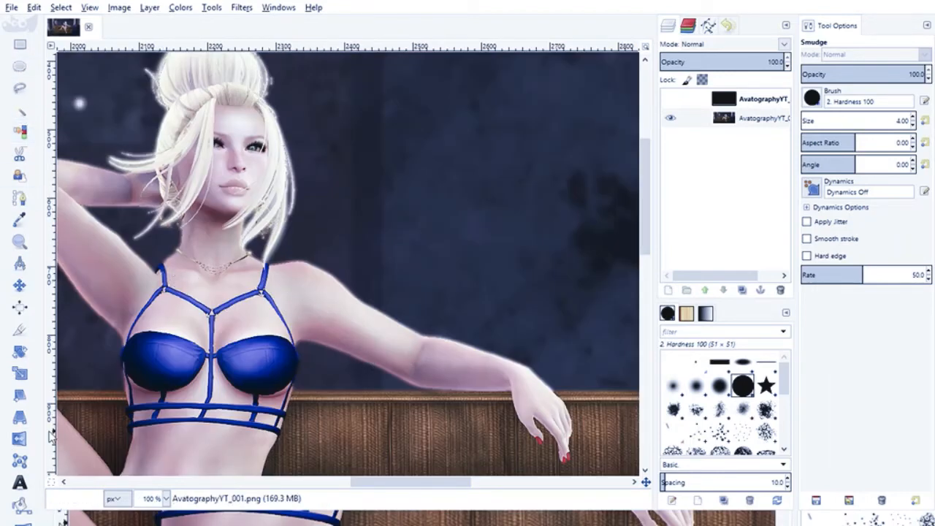
- Smooth the banded skin between the hair strands beside the avatar's face using Smudge with the Hardness 100 brush at size 3
click(20, 242)
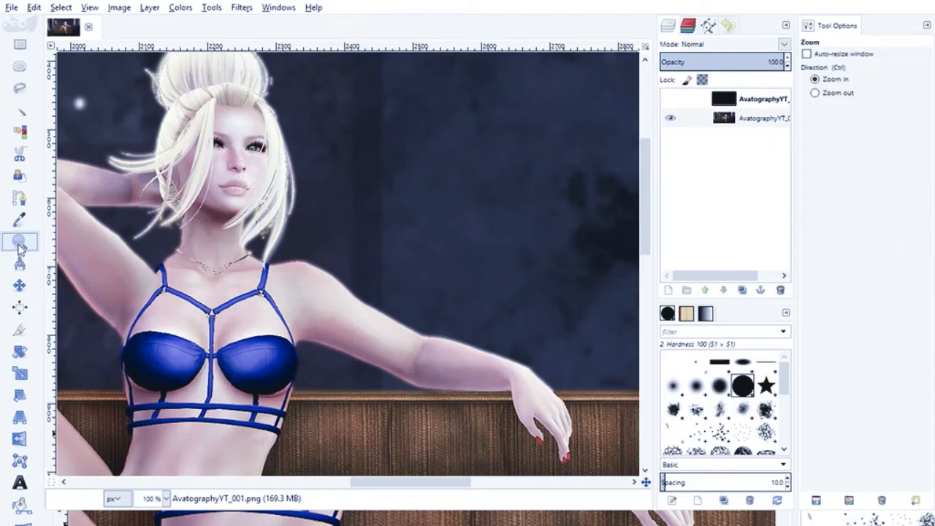
click(162, 180)
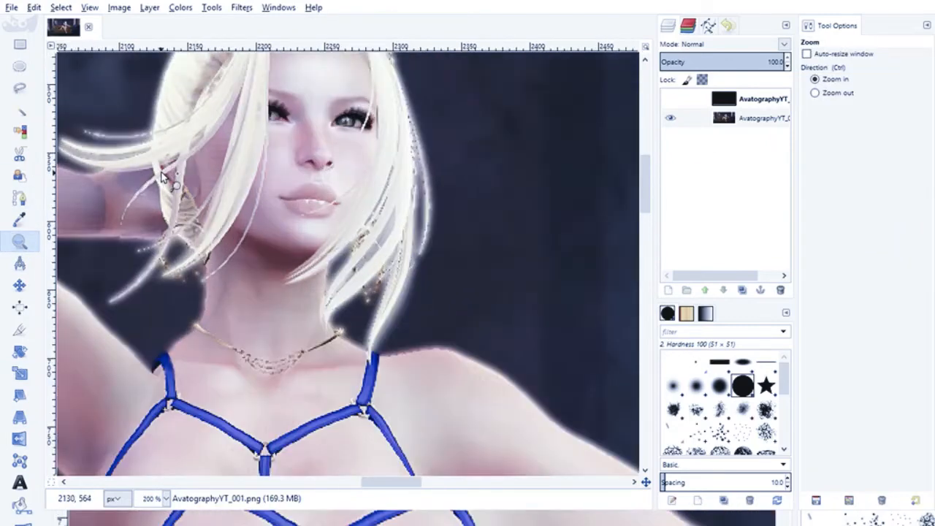
click(162, 180)
click(226, 192)
click(233, 212)
scroll(236, 219, down, 5)
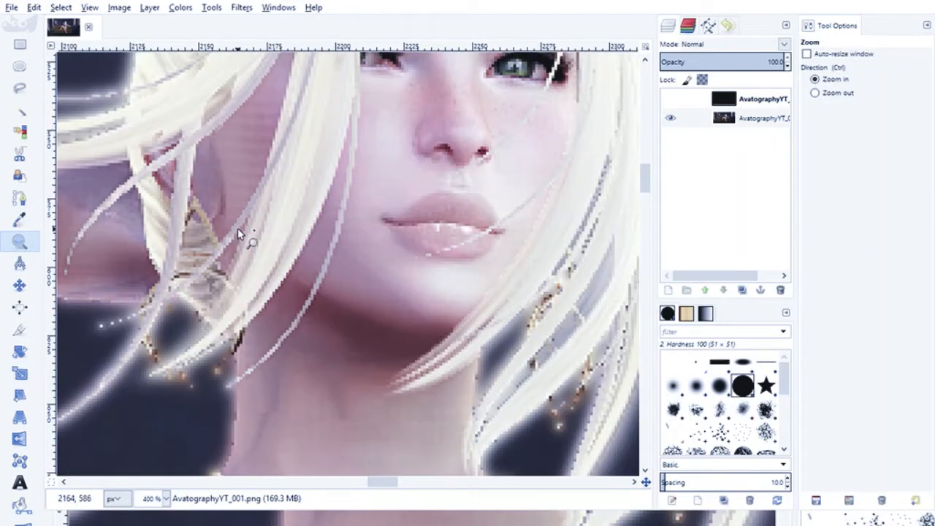
scroll(241, 107, up, 1)
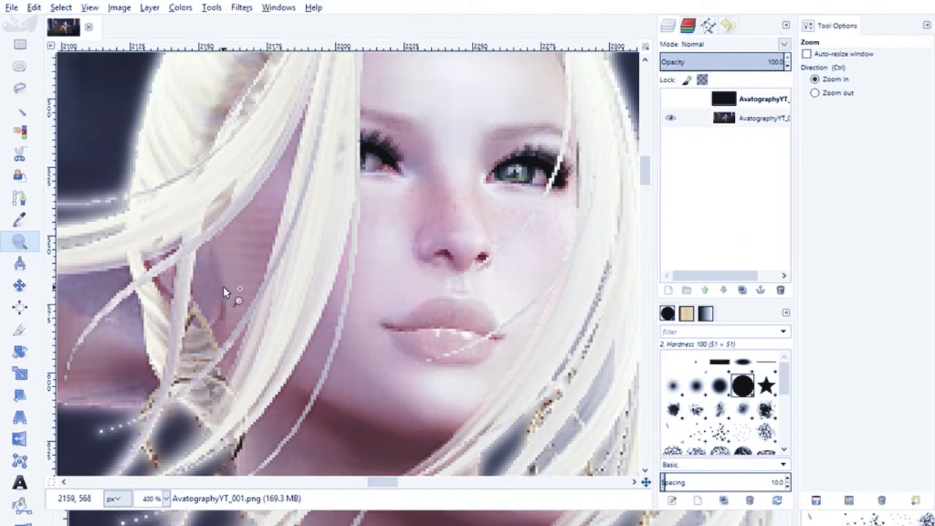
click(160, 320)
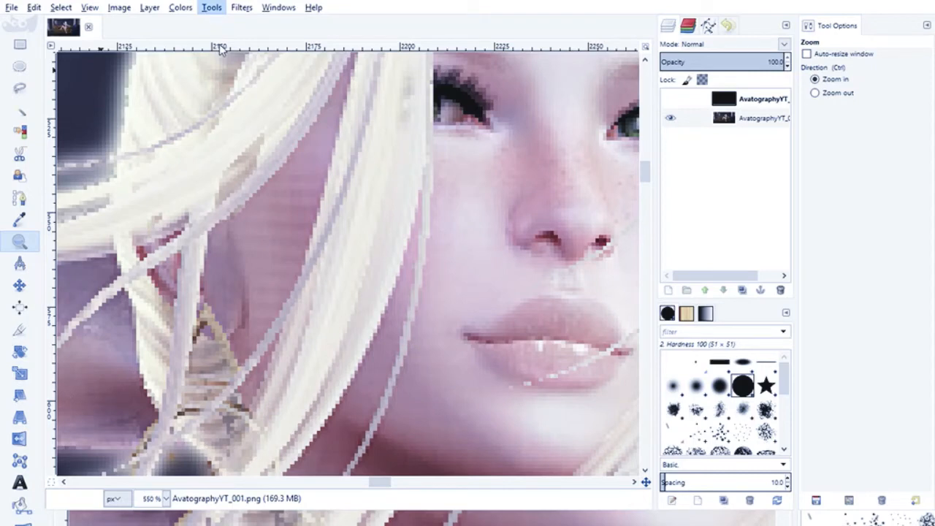
click(390, 216)
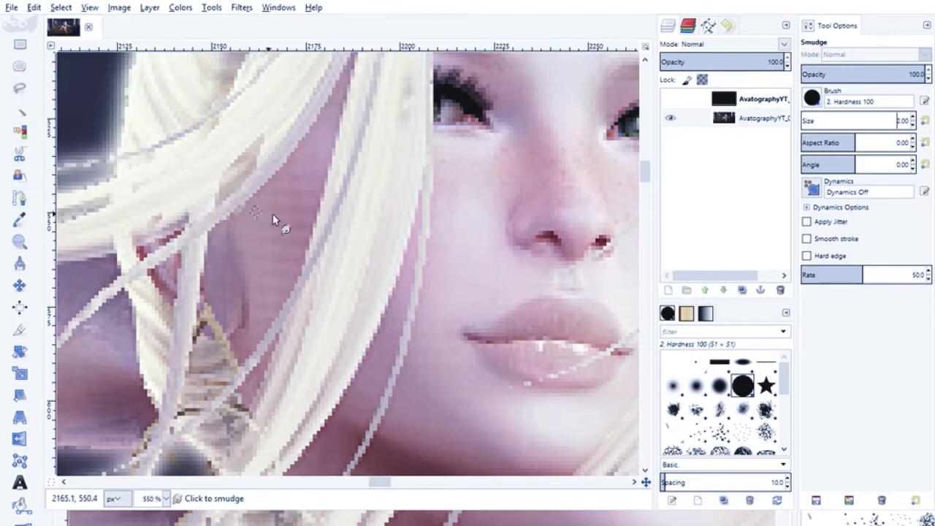
click(19, 241)
click(195, 215)
click(196, 215)
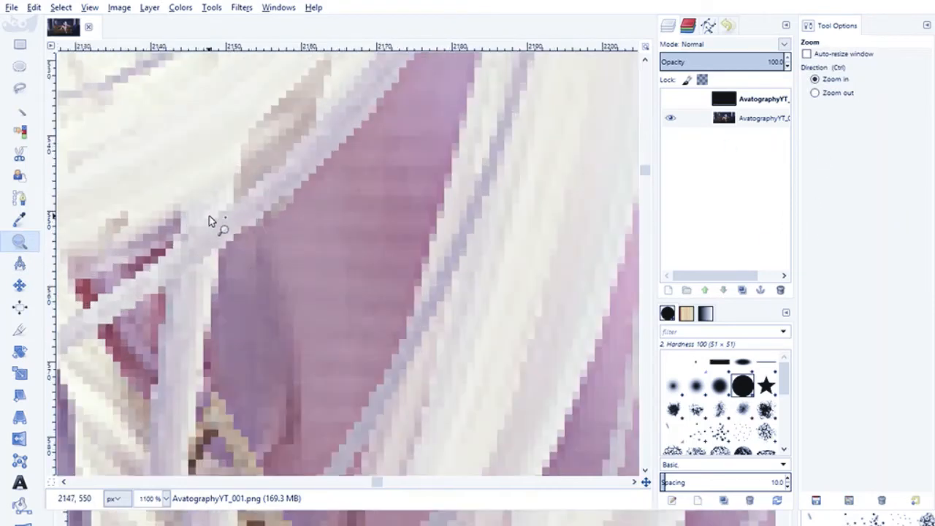
scroll(321, 250, down, 4)
scroll(321, 250, up, 4)
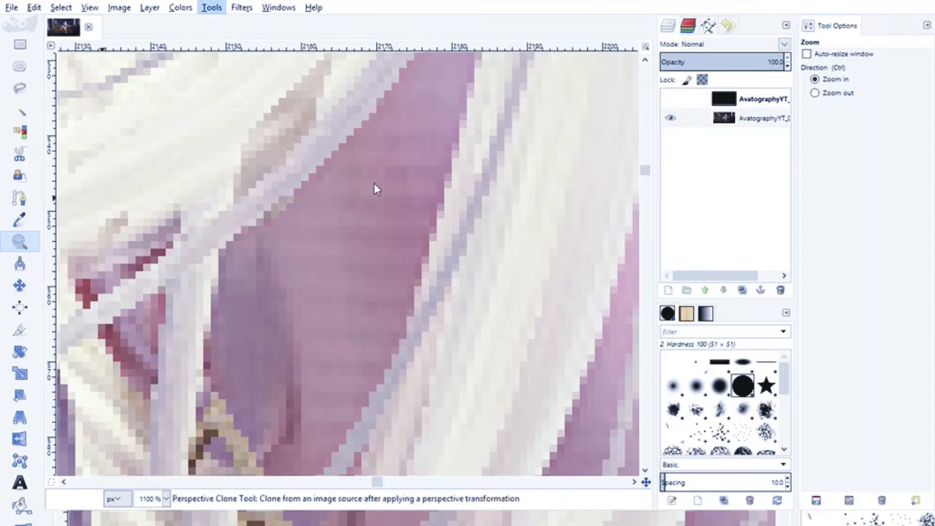
click(372, 215)
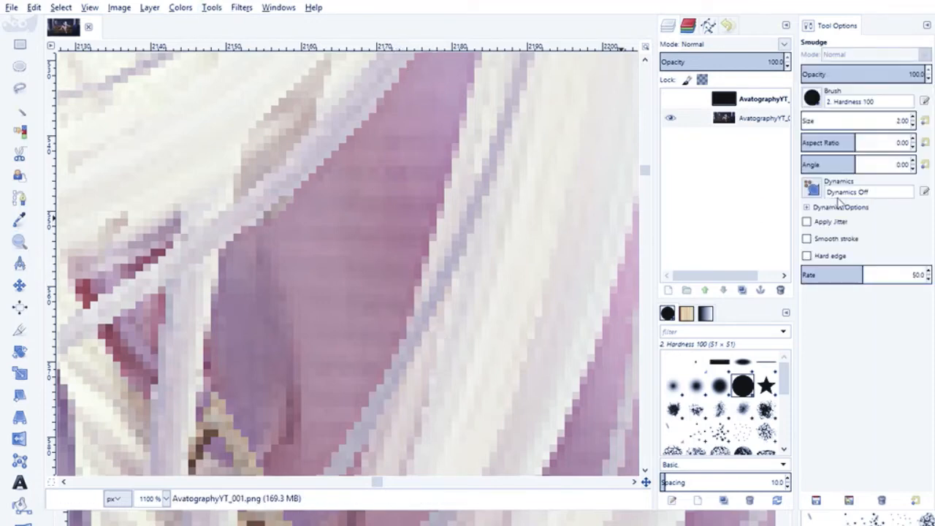
click(913, 118)
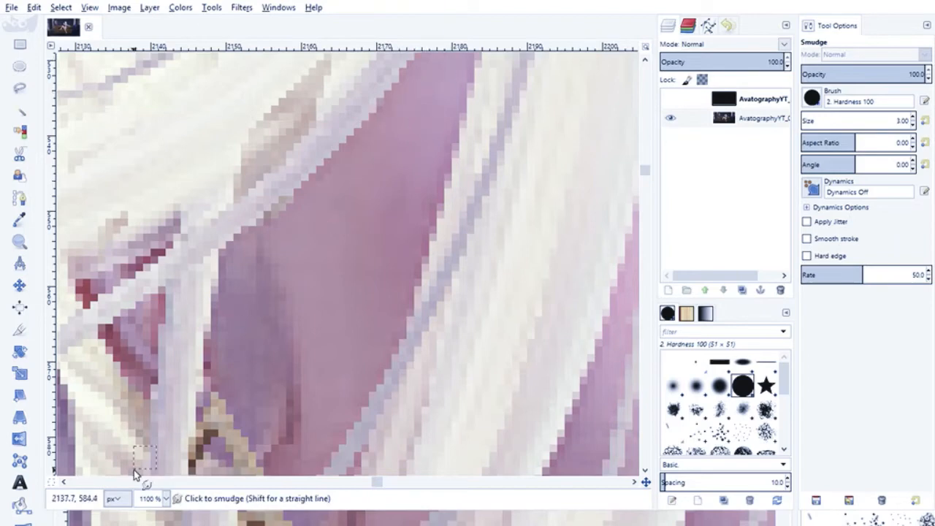
scroll(291, 417, down, 3)
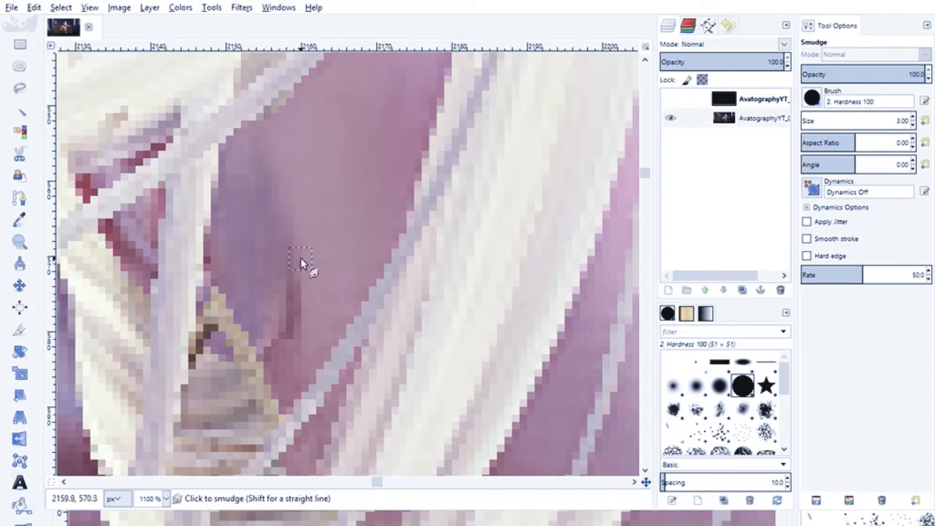
scroll(302, 260, up, 5)
scroll(301, 261, down, 5)
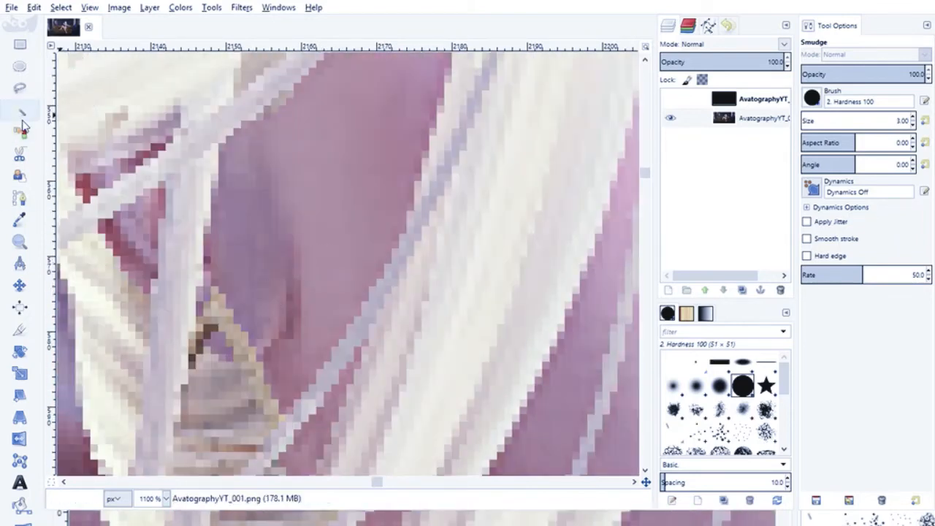
key(1)
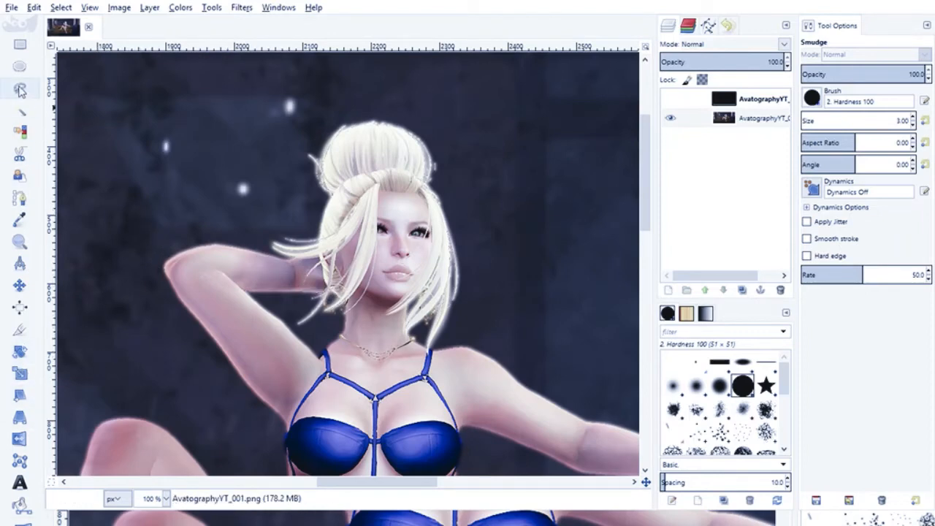
- Smooth the streaked skin on the raised forearm behind the avatar's hair using Smudge with the Hardness 100 brush
click(19, 241)
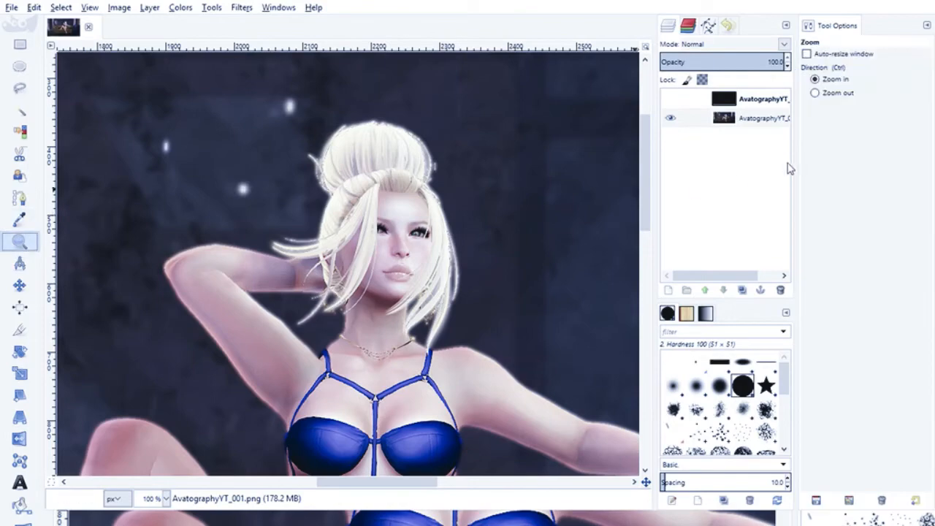
click(267, 268)
click(266, 266)
click(265, 264)
click(266, 264)
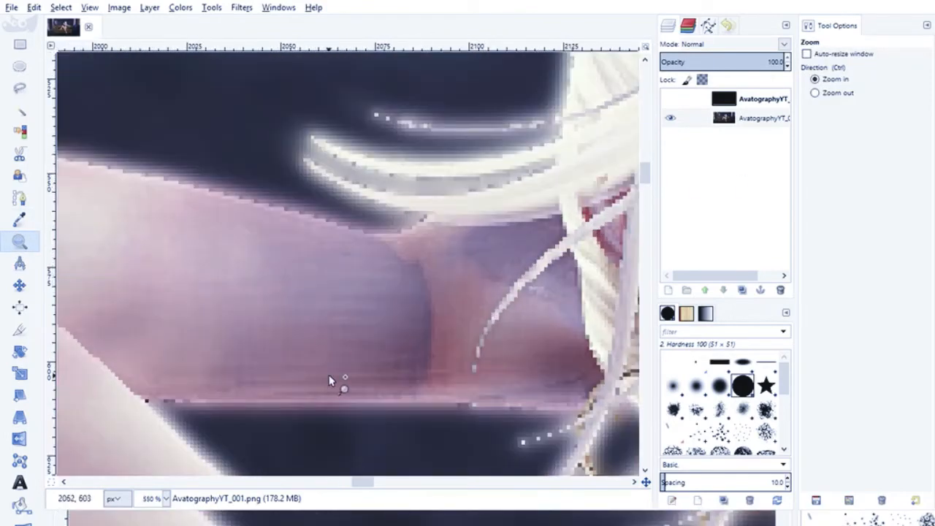
click(319, 367)
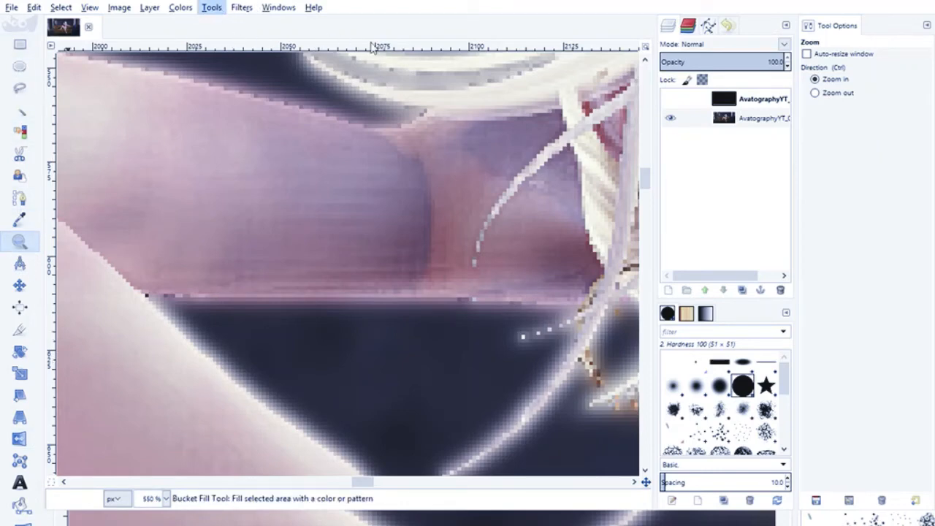
click(392, 217)
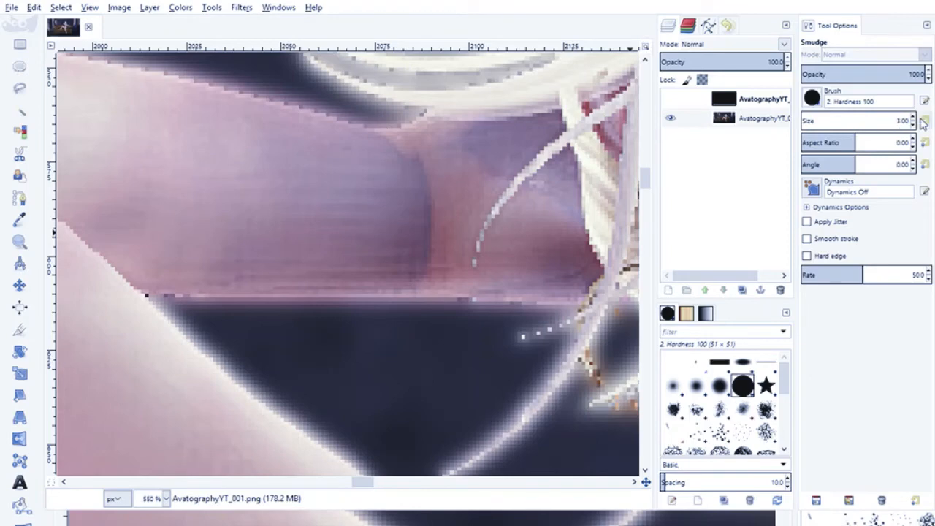
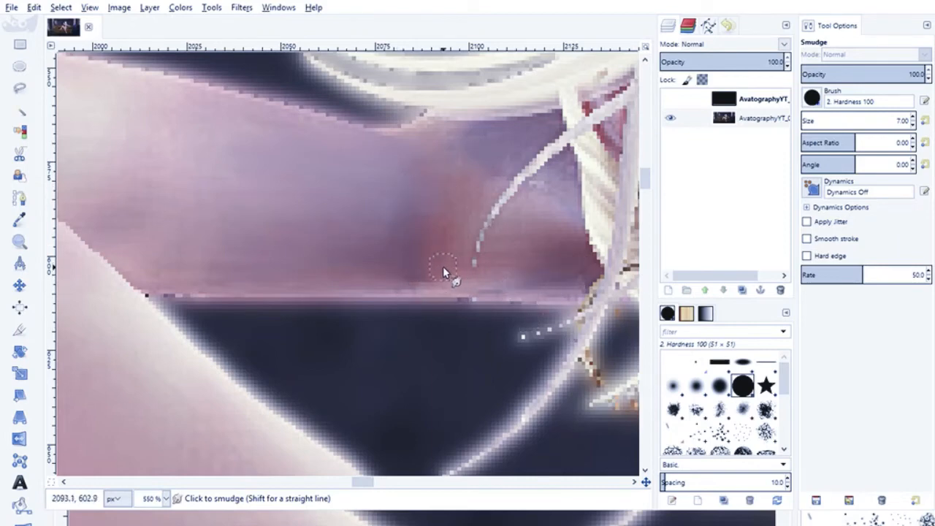
- Smudge the skin shading on the raised forearm beside the hair to blend the color patches, using brush size 7
mouse_move(443, 270)
mouse_down()
mouse_move(418, 193)
mouse_move(434, 223)
mouse_move(423, 227)
mouse_move(427, 197)
mouse_move(417, 175)
mouse_up()
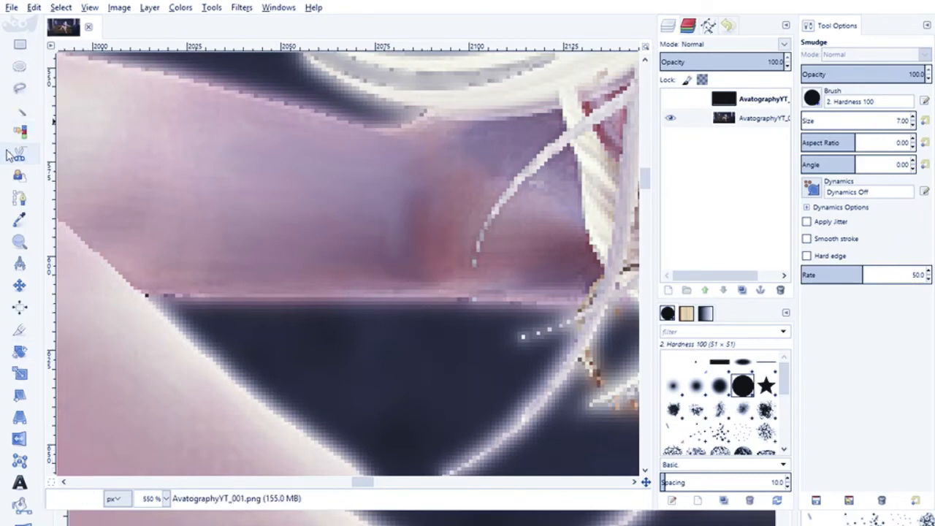
- Examine the figure's legs, torso, outstretched arm and head at 100% zoom for areas that need retouching
key(1)
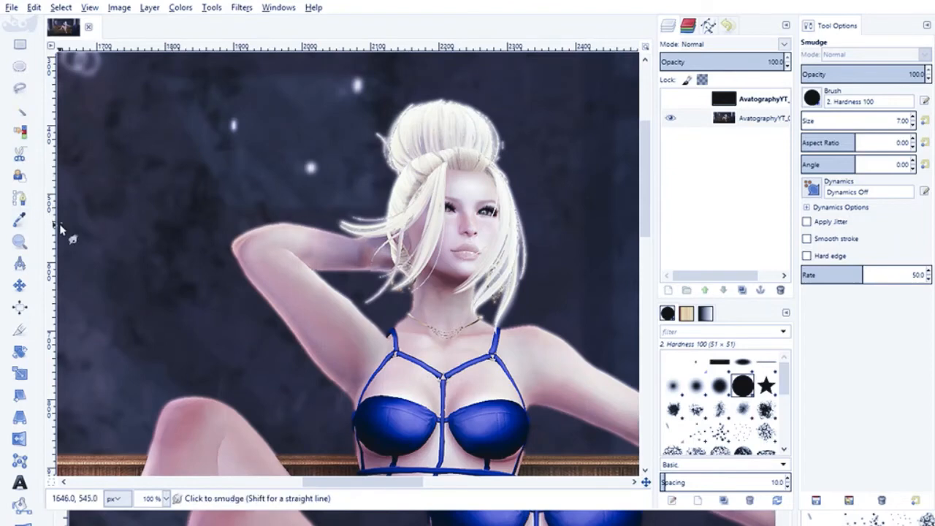
scroll(233, 224, down, 3)
scroll(184, 271, down, 3)
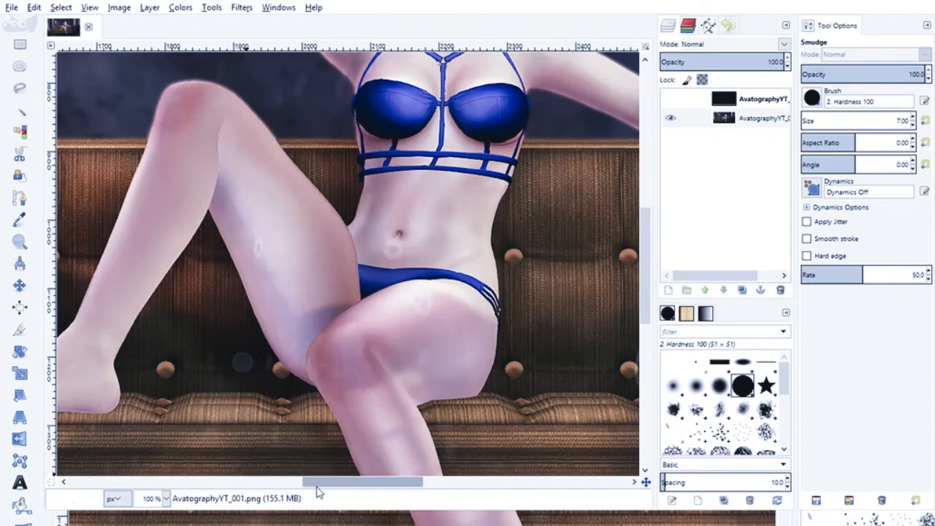
drag(317, 493, 278, 471)
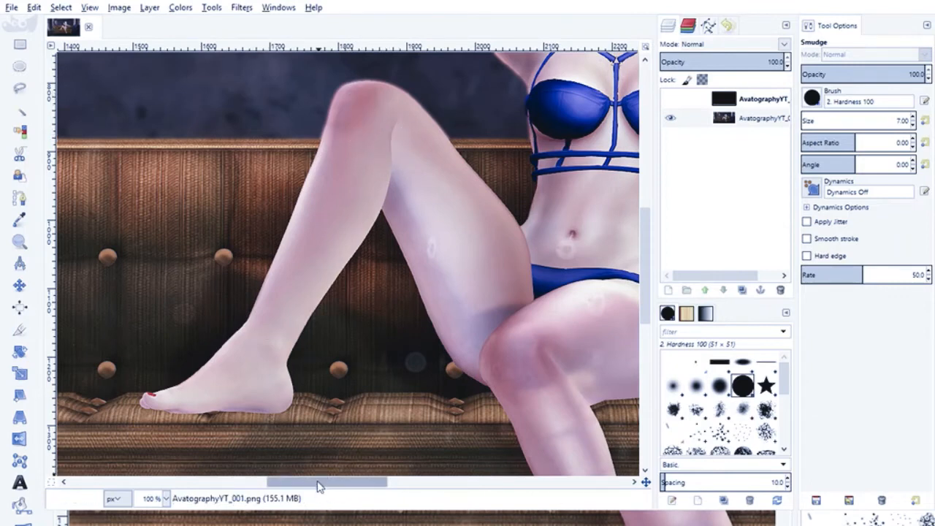
drag(306, 490, 400, 494)
scroll(406, 319, up, 3)
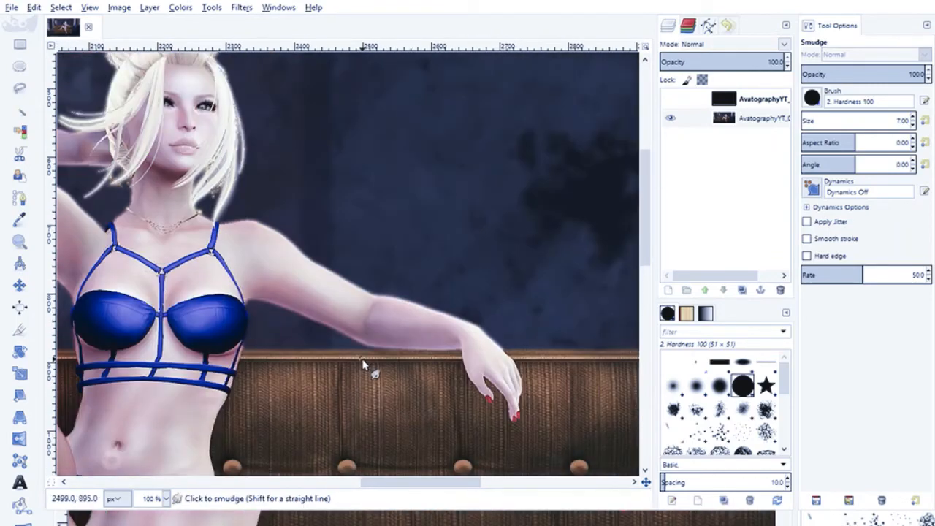
scroll(208, 373, up, 2)
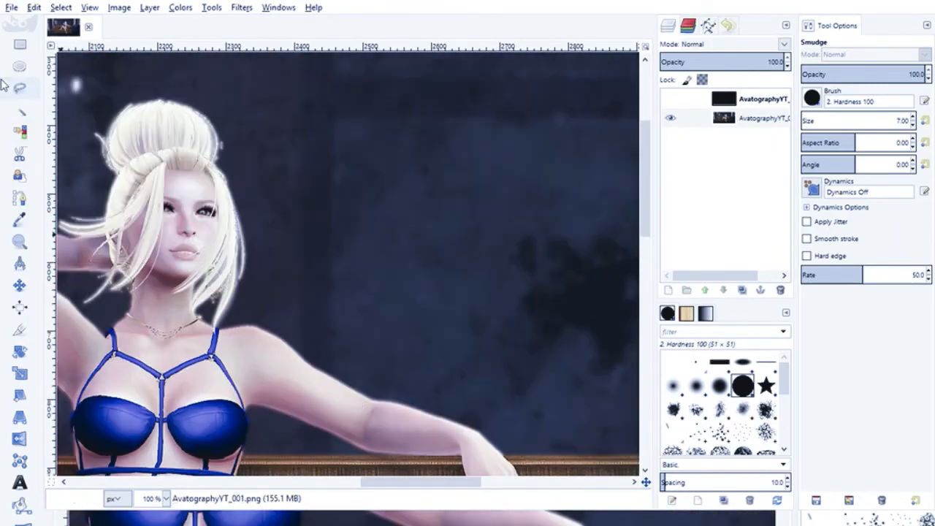
- Smudge the hairline along the top of the forehead with a brush size of 2 to blend hair into skin
click(21, 249)
click(135, 168)
click(138, 165)
click(138, 166)
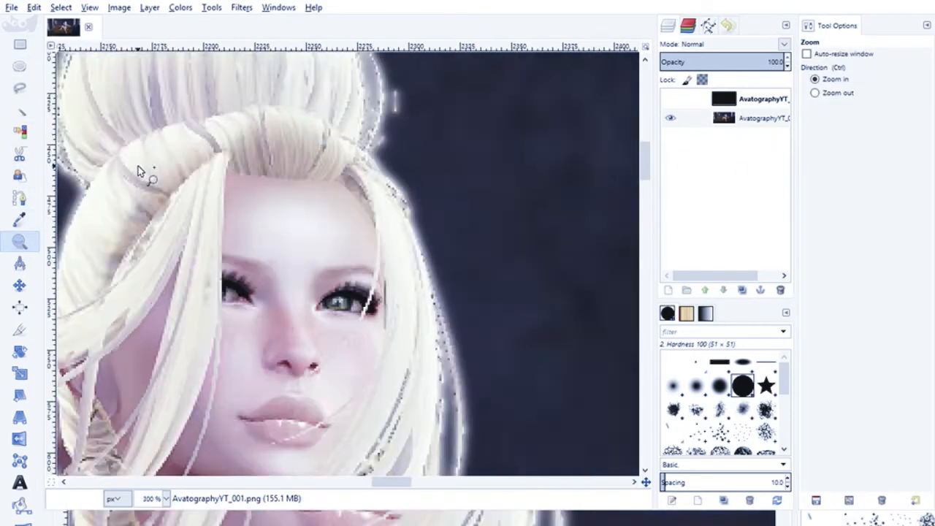
click(138, 165)
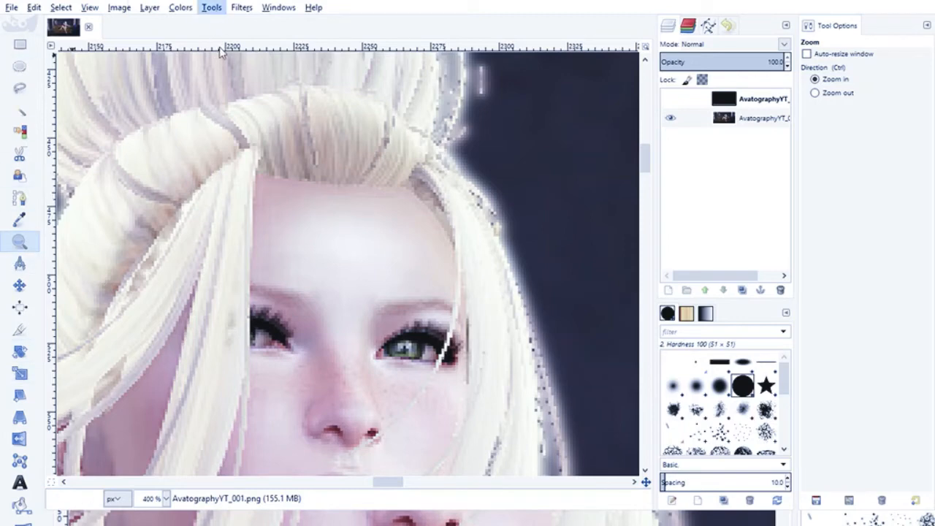
click(381, 219)
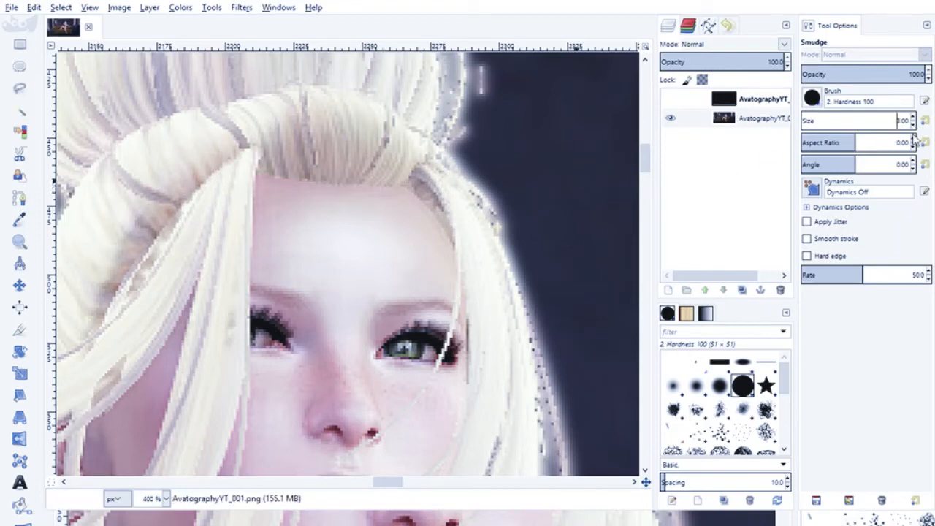
click(914, 129)
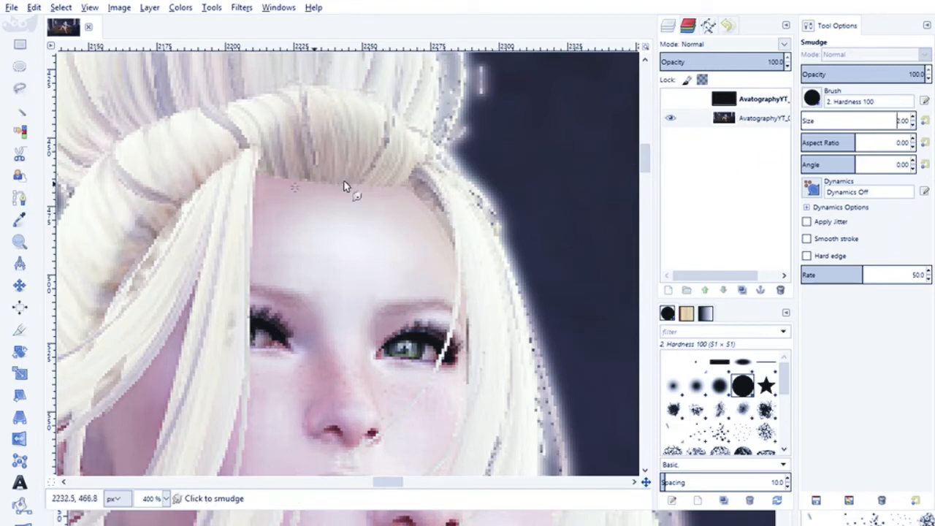
click(383, 184)
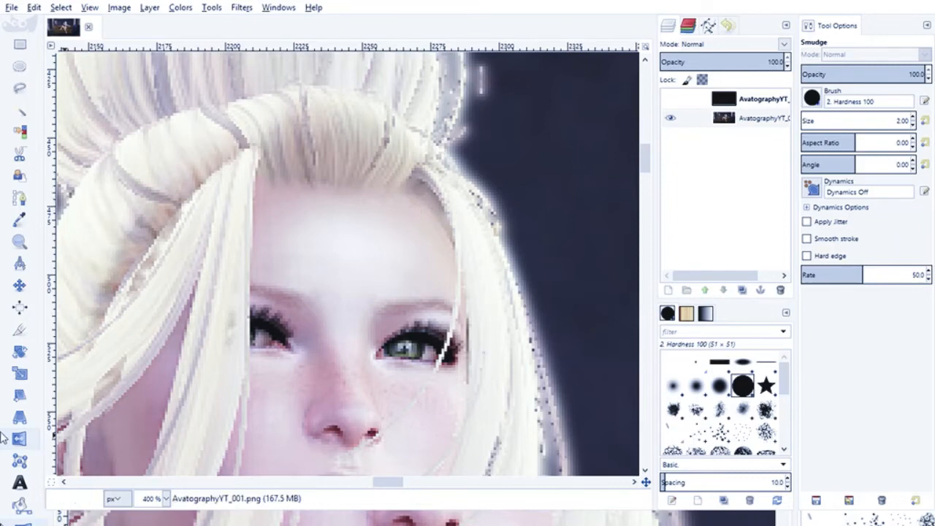
- Examine the hair bun, face, neck and loose hair strands at 400% zoom for remaining flaws
scroll(193, 197, up, 5)
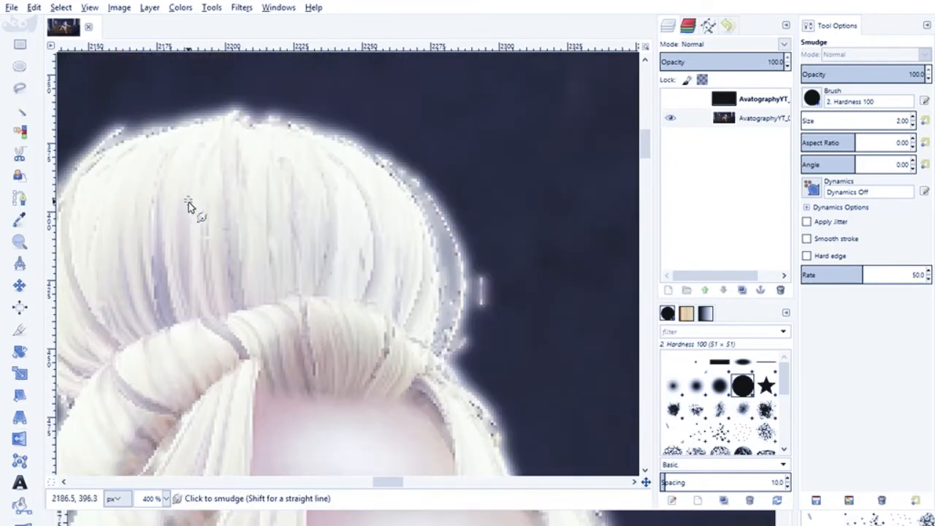
scroll(438, 347, down, 5)
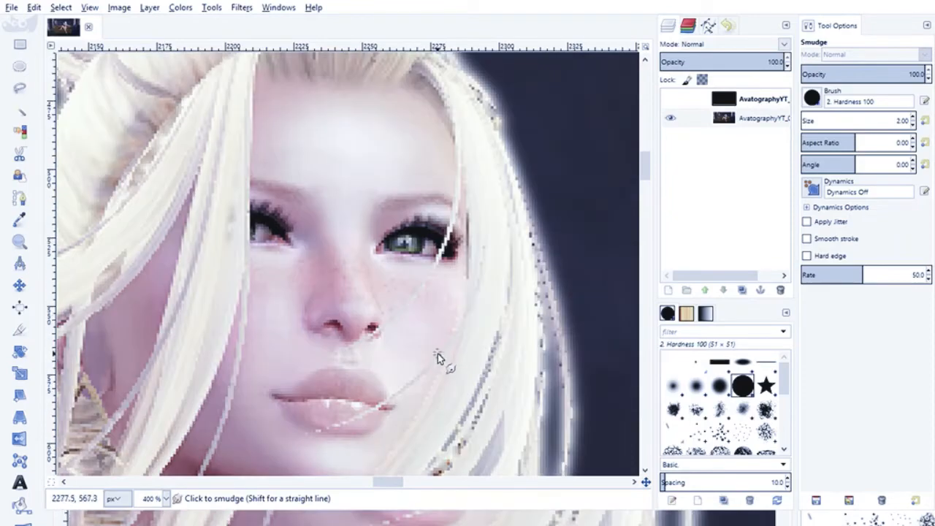
scroll(438, 337, up, 4)
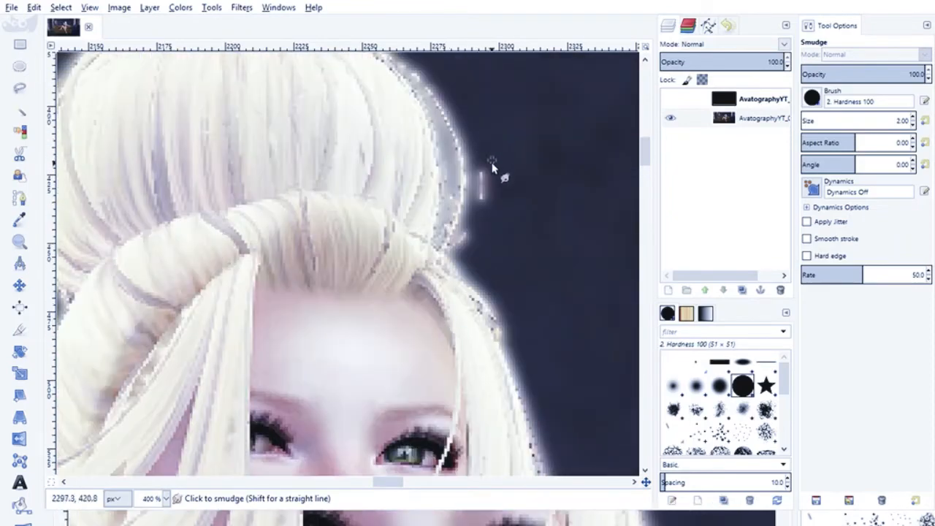
scroll(346, 330, down, 5)
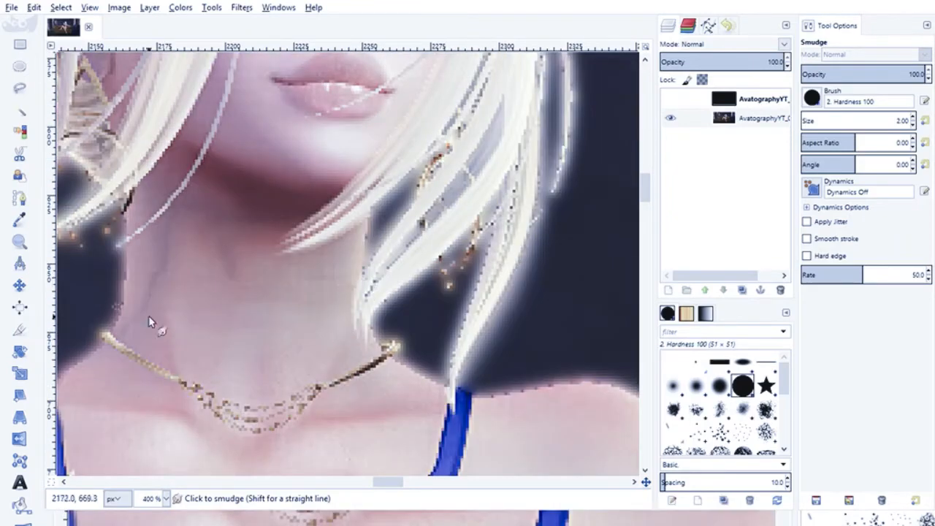
scroll(92, 405, up, 2)
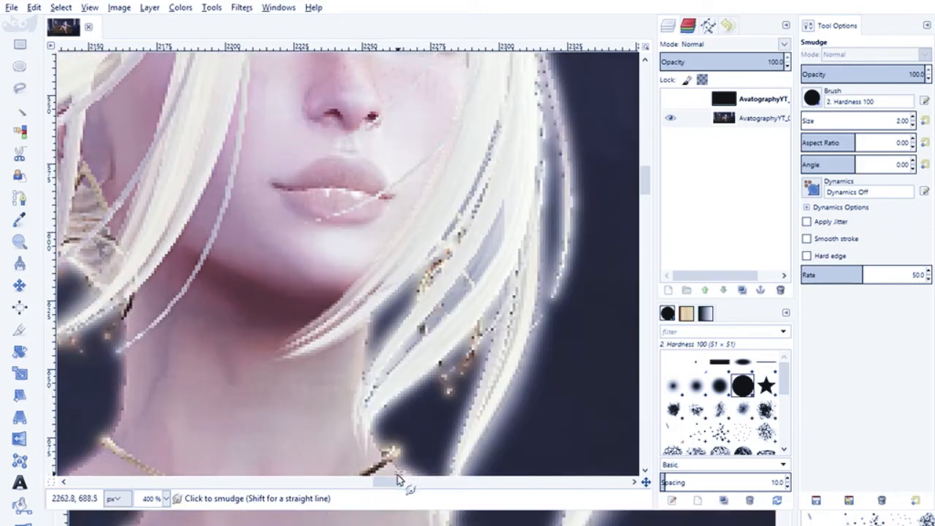
mouse_move(385, 483)
mouse_down()
mouse_move(374, 483)
mouse_move(384, 487)
mouse_up()
scroll(305, 322, up, 2)
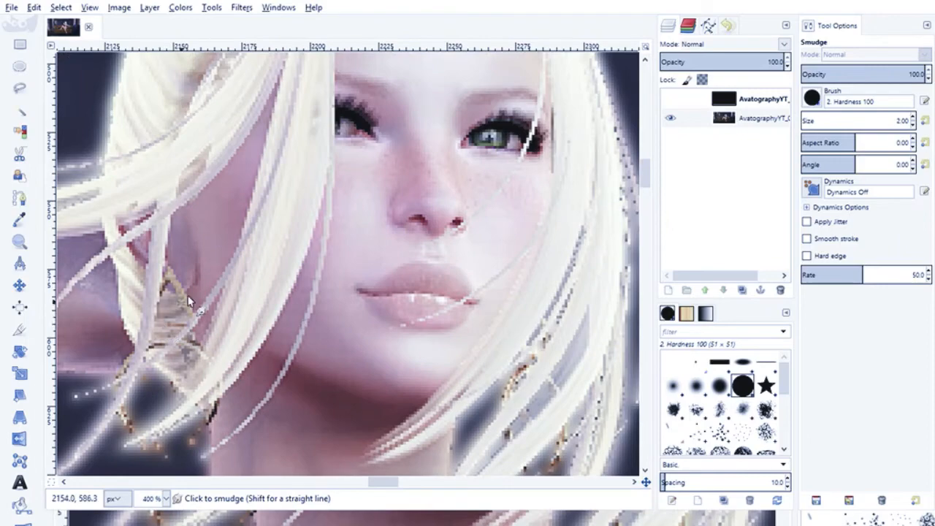
scroll(203, 271, up, 2)
scroll(212, 265, up, 2)
scroll(296, 305, down, 4)
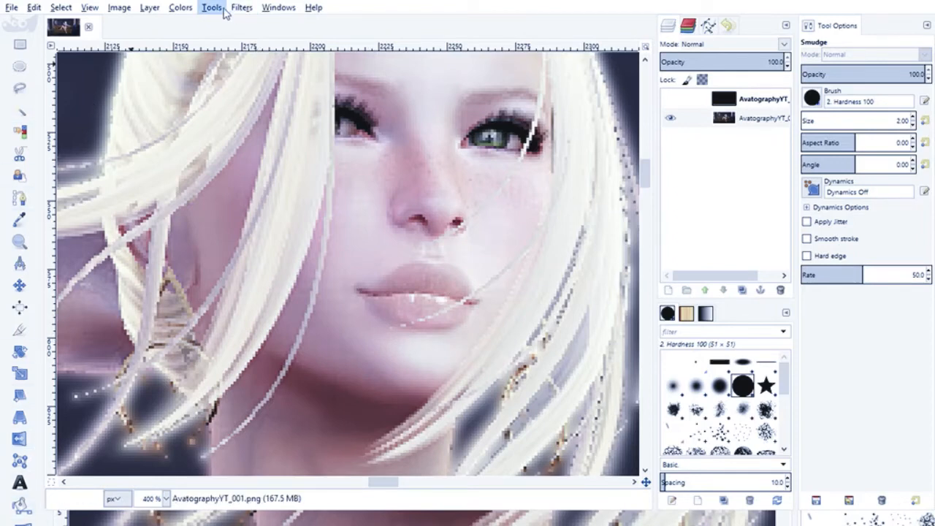
- Burn the dark areas of the green eye using Dodge / Burn with the range set to Shadows
click(404, 233)
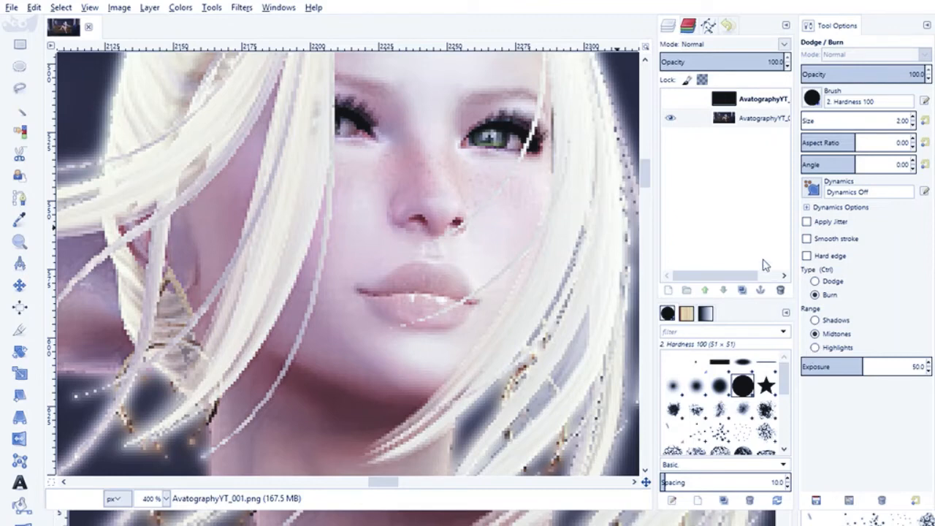
click(815, 322)
click(489, 141)
- Dodge the bright areas of the face with the range set to Highlights
click(815, 348)
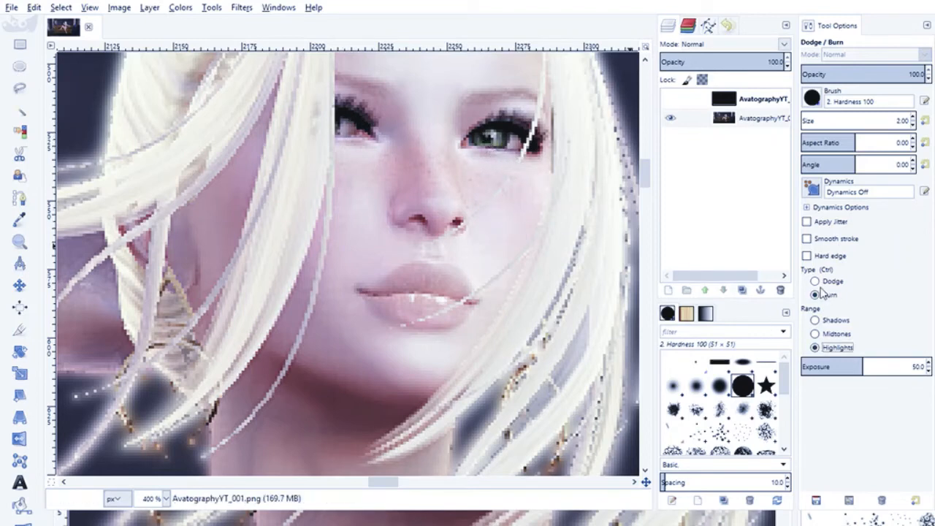
click(815, 281)
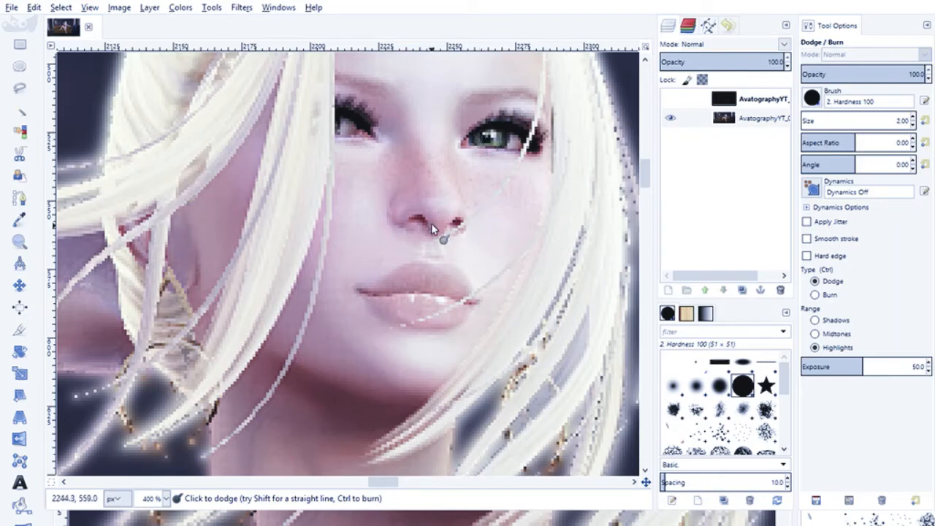
key(ctrl)
- Smudge the stray skin-colored pixels on the edge of the vertical blue strap between the two waist bands, using brush size 2
key(1)
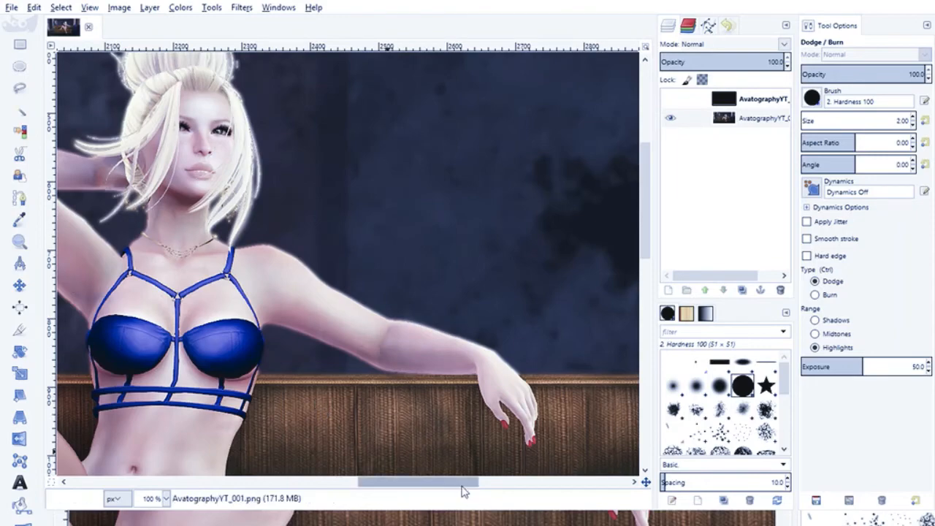
drag(459, 489, 416, 489)
scroll(377, 416, down, 5)
scroll(358, 376, up, 5)
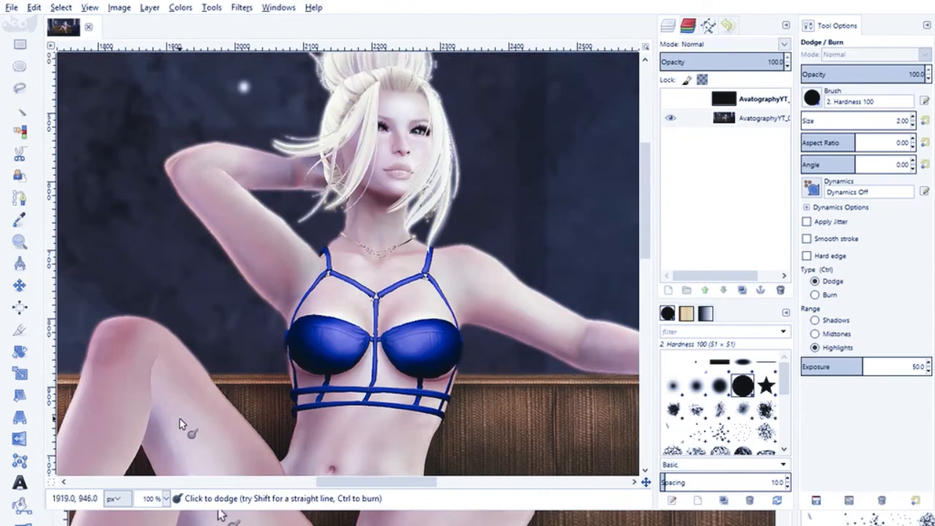
click(25, 246)
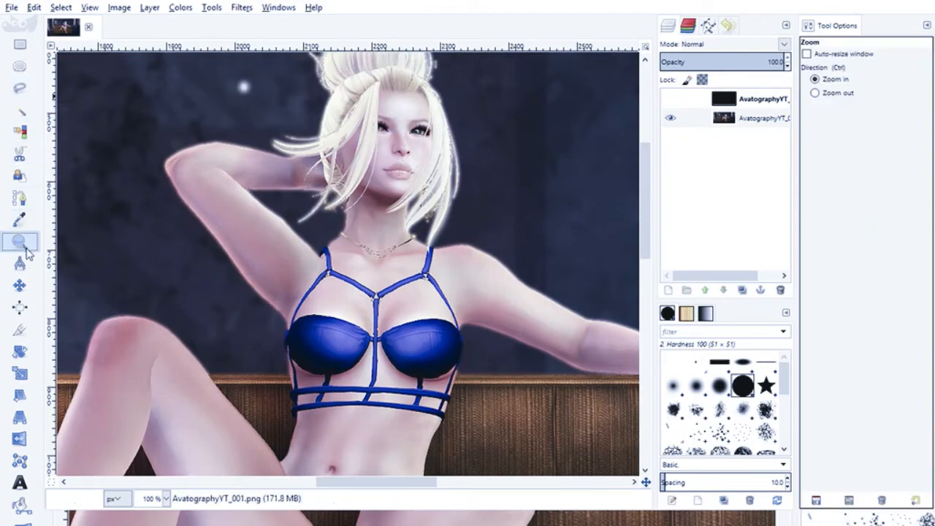
click(294, 421)
click(296, 422)
click(300, 424)
click(335, 399)
click(329, 385)
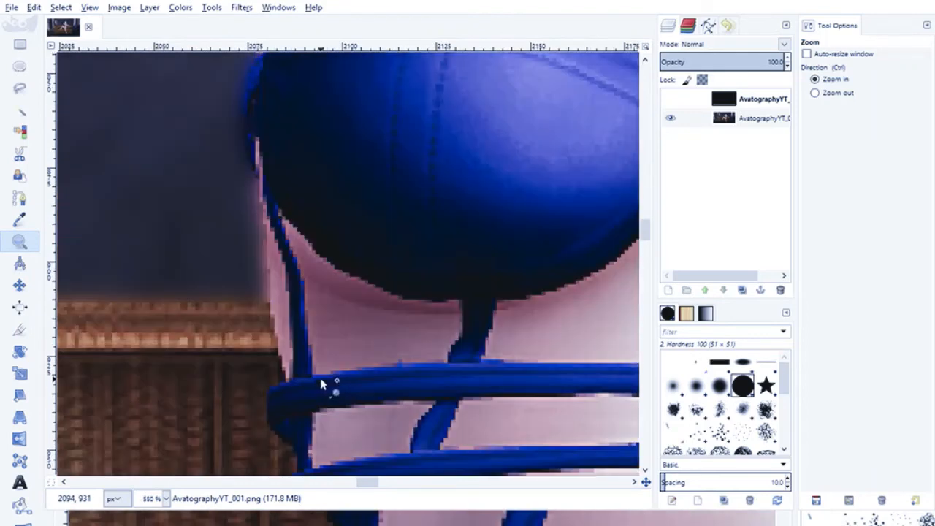
click(316, 424)
click(313, 369)
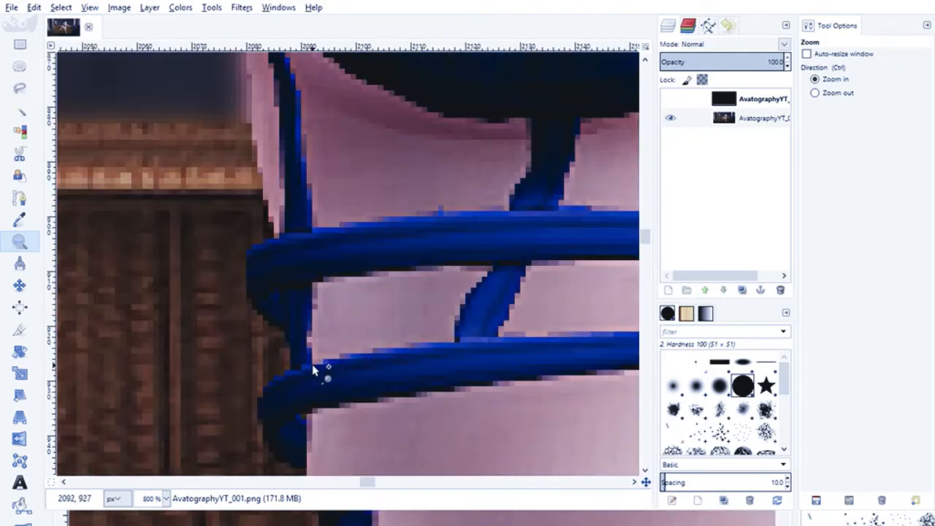
click(316, 340)
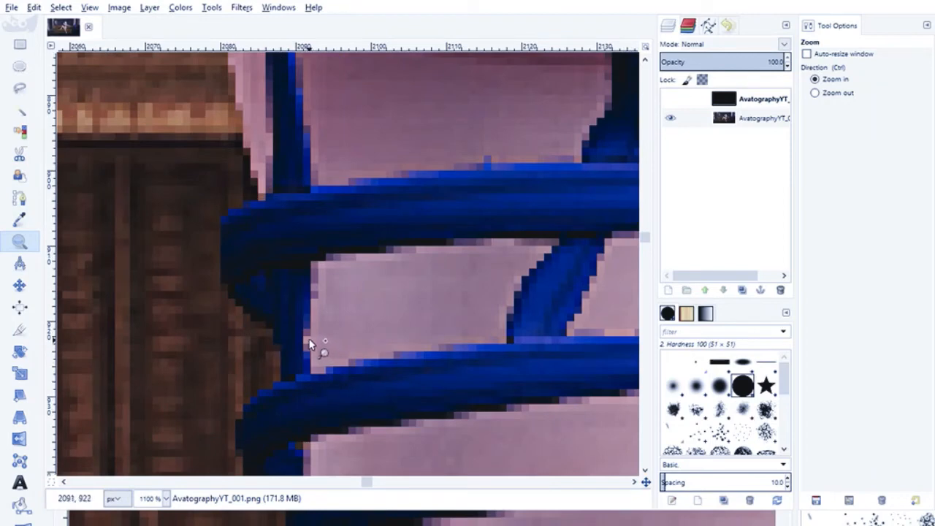
click(309, 343)
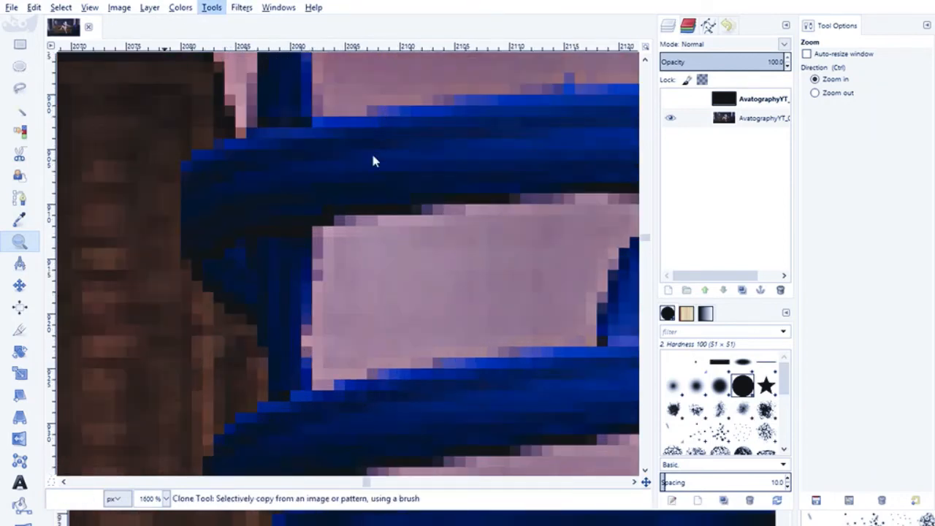
click(368, 222)
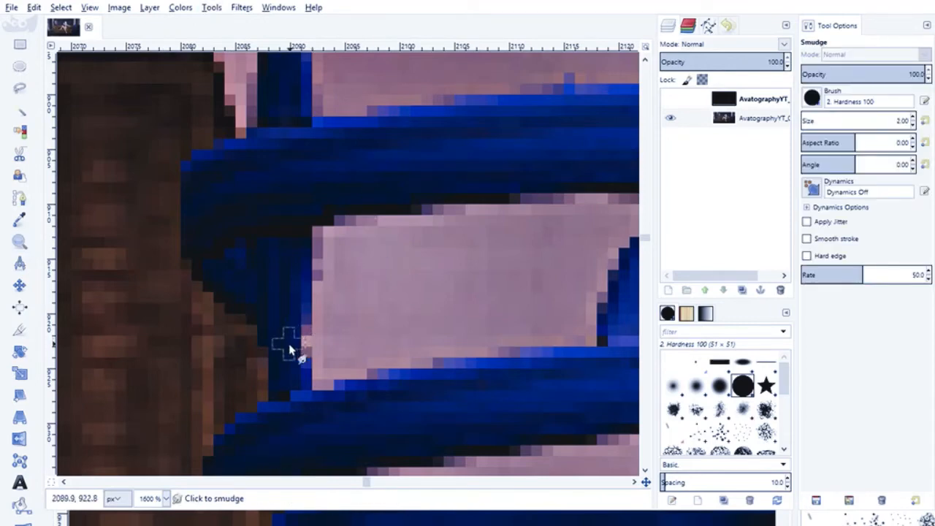
drag(294, 342, 298, 341)
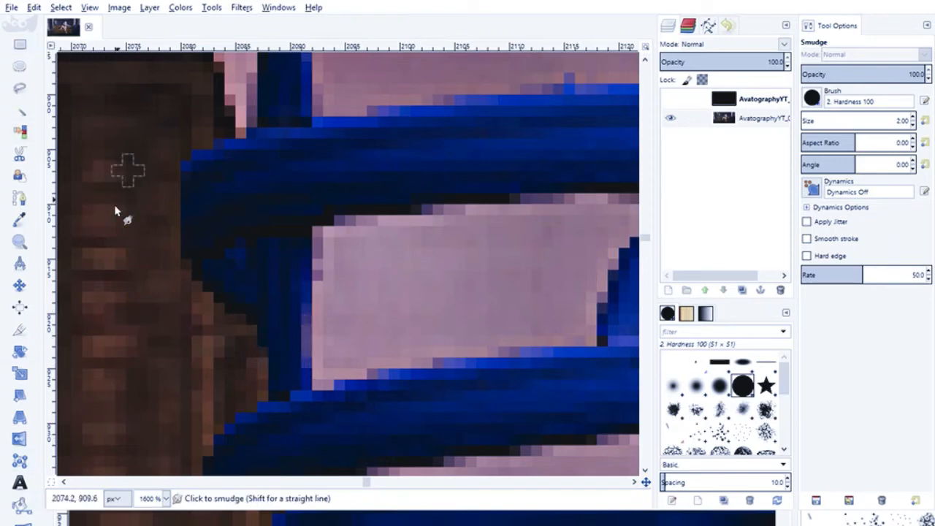
- Check the figure from the lower foot up to the head and raised arm at 100% zoom
key(1)
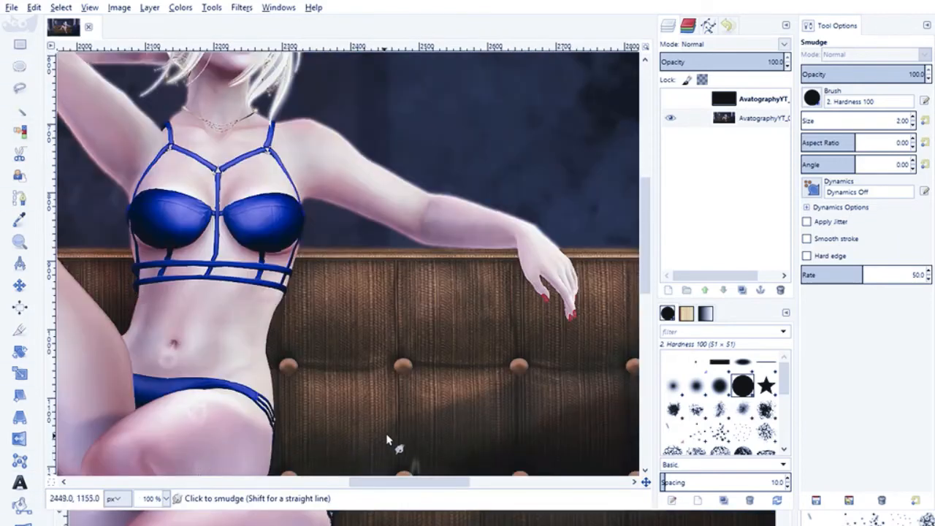
scroll(405, 415, down, 10)
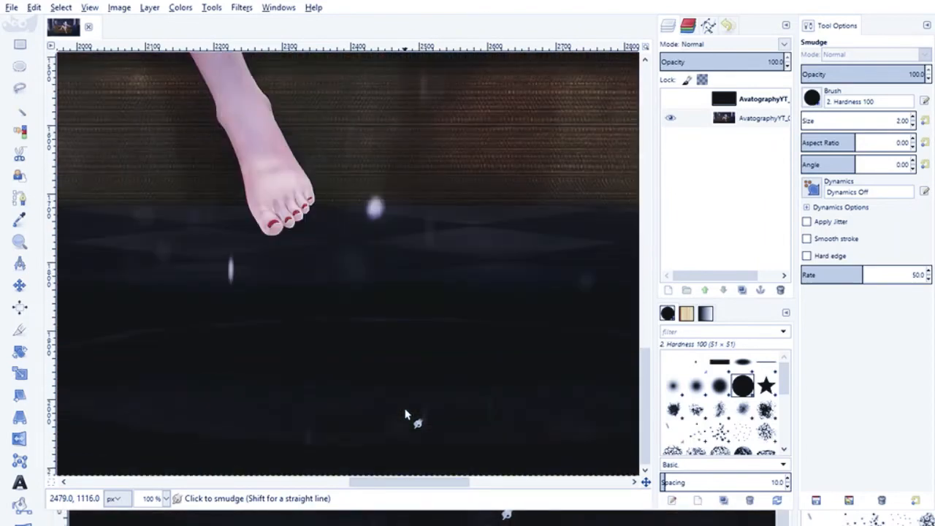
scroll(405, 415, up, 10)
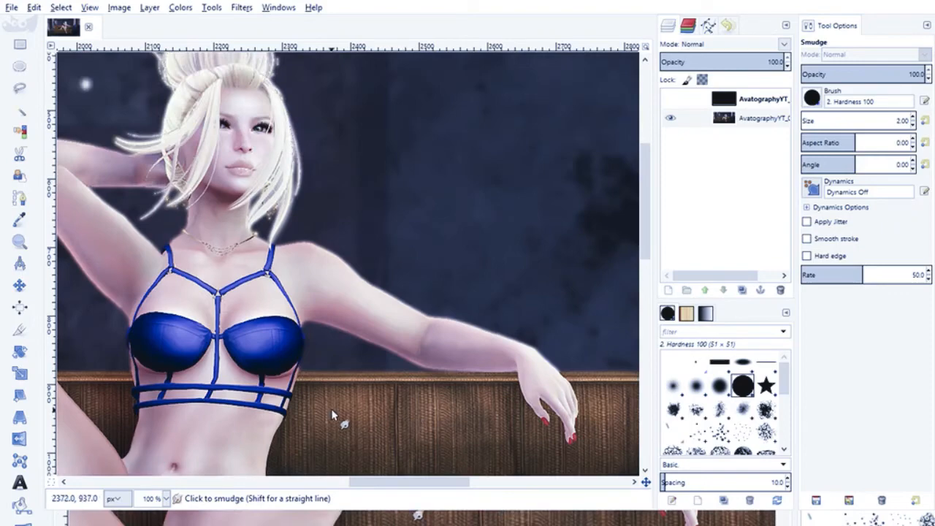
drag(415, 482, 386, 494)
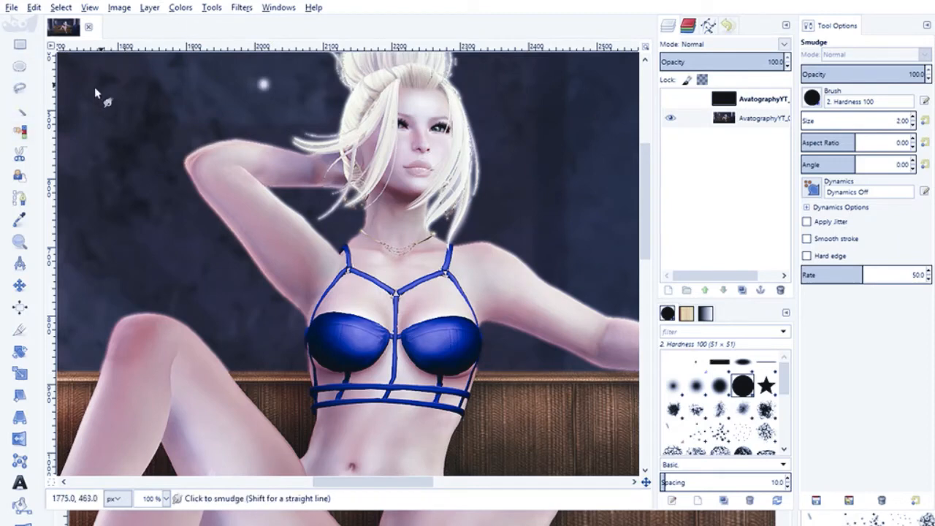
- Shift the whole image's colors toward blue and cyan with Color Balance
click(19, 243)
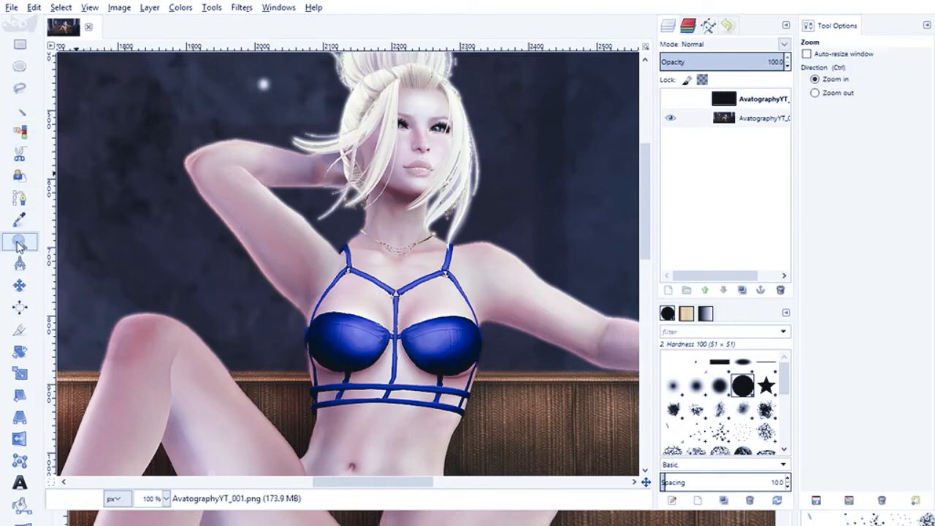
click(814, 93)
click(357, 250)
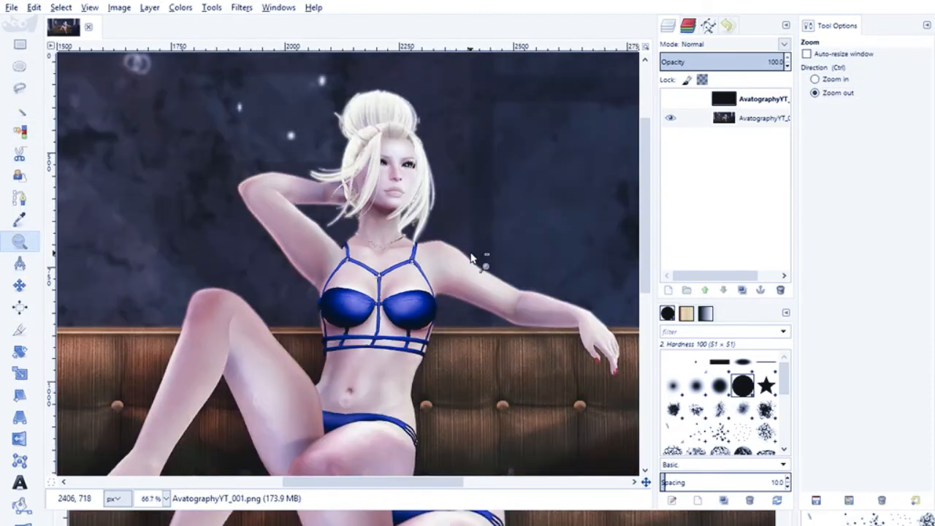
click(471, 254)
scroll(396, 243, down, 5)
scroll(488, 205, up, 2)
click(507, 183)
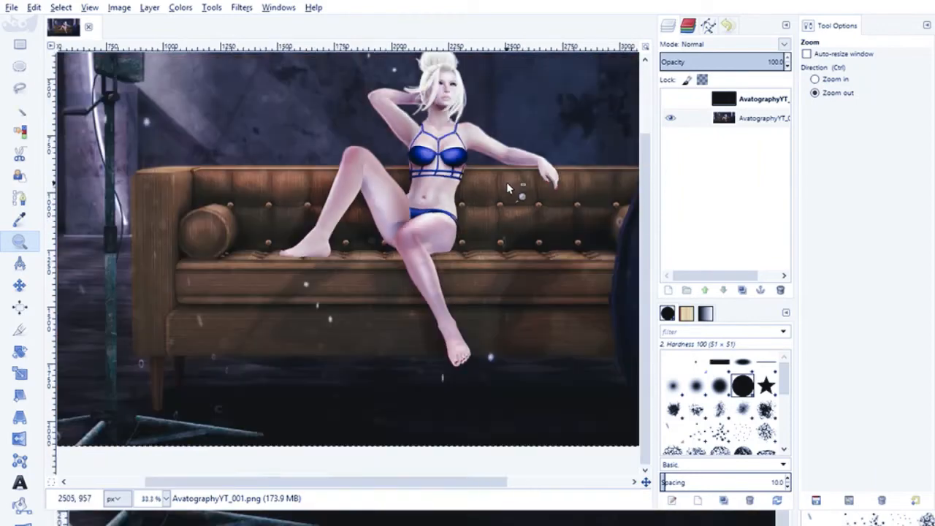
drag(325, 482, 357, 486)
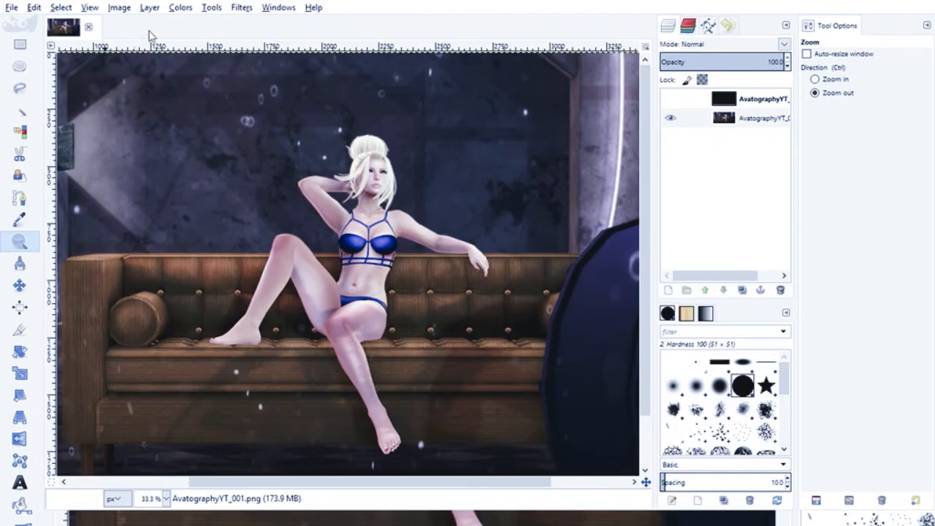
click(180, 9)
click(516, 57)
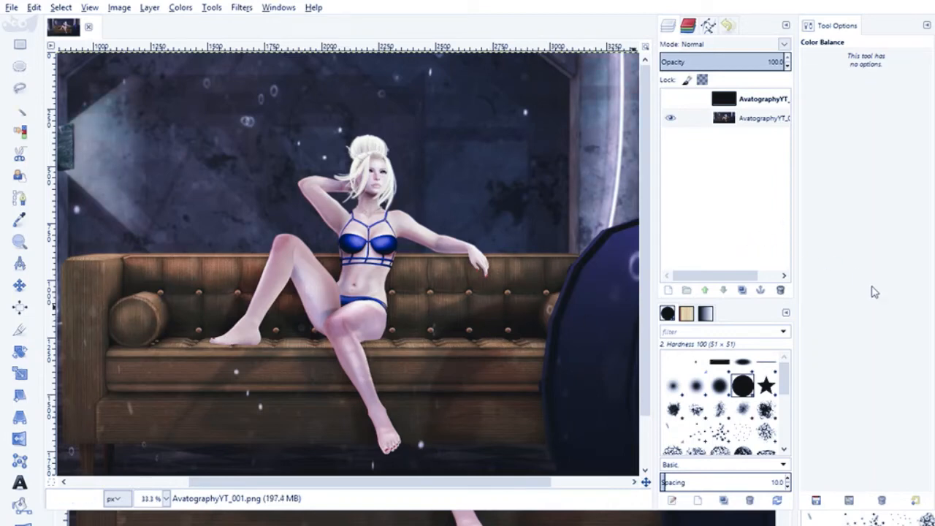
click(777, 300)
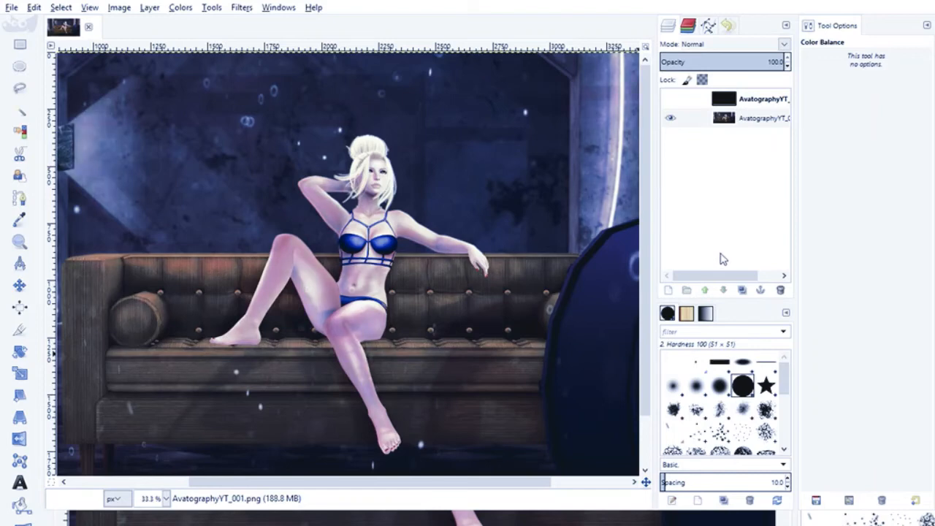
- Compare the image before and after the Color Balance change by undoing and redoing it
key(ctrl+y)
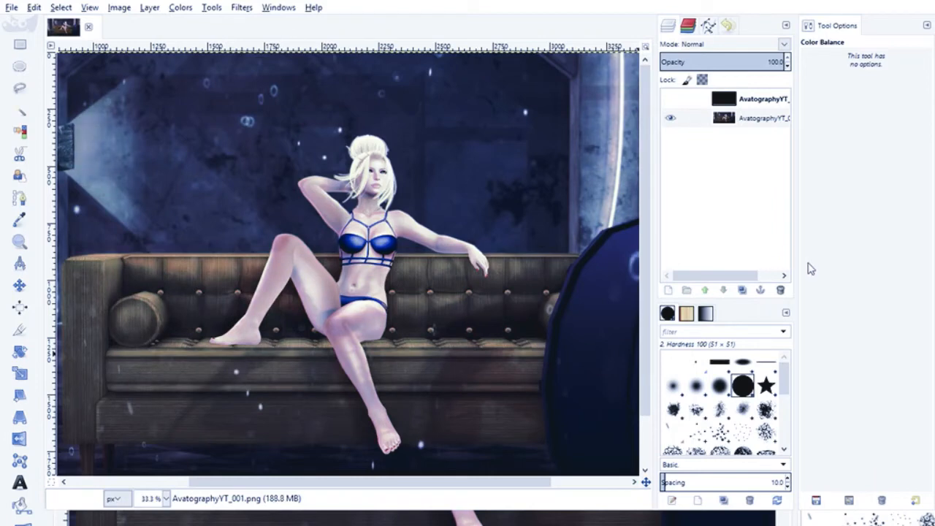
key(ctrl+z)
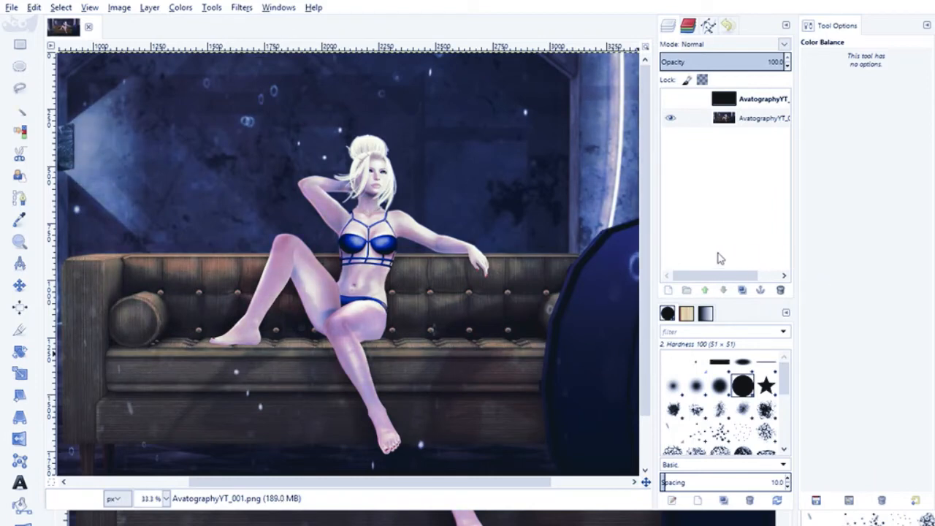
key(ctrl+y)
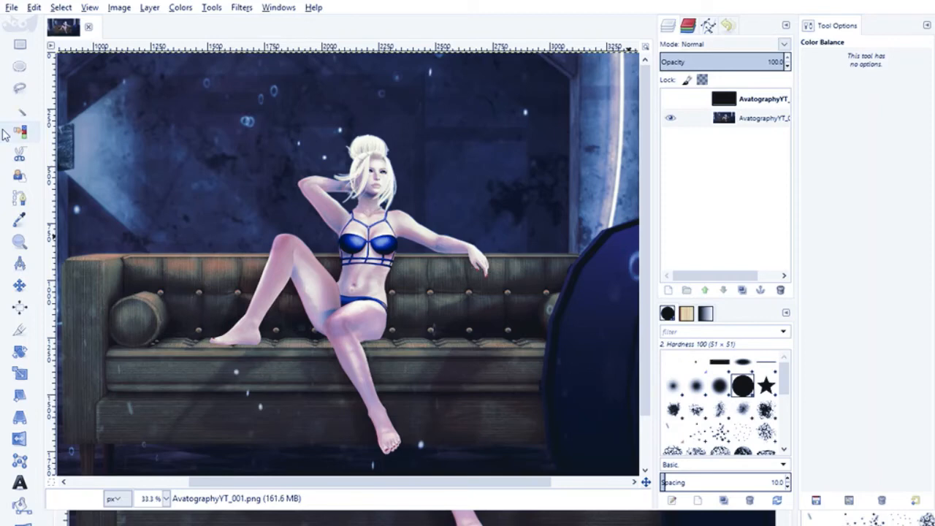
key(ctrl+z)
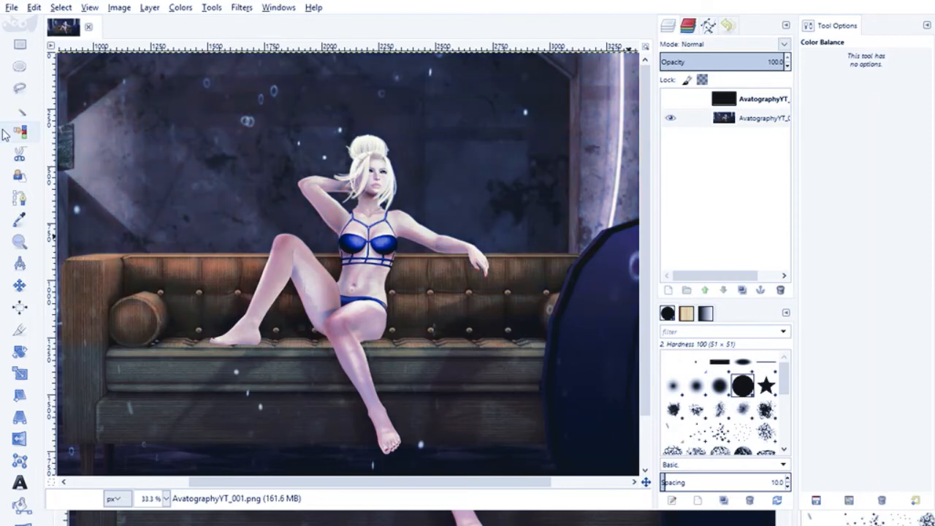
key(ctrl+y)
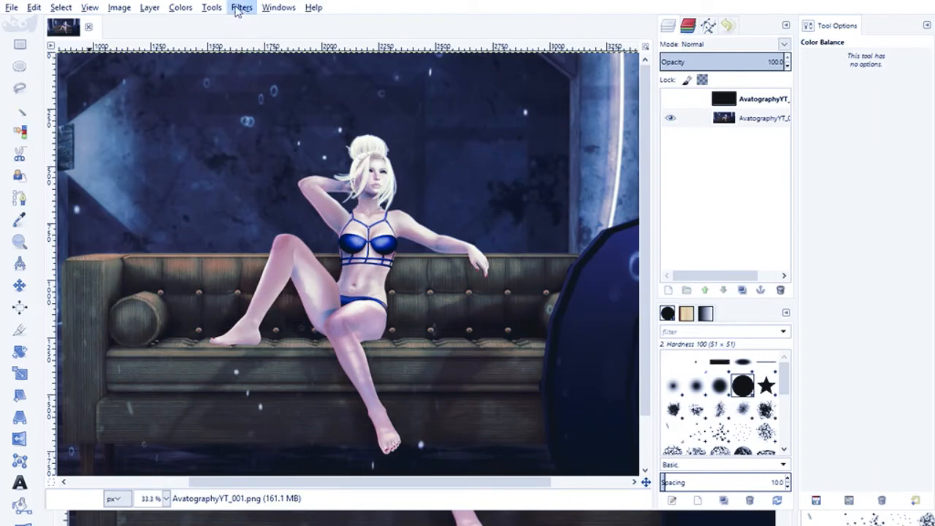
- Try reducing the image's saturation with Hue-Saturation and adjusting its tones with Brightness-Contrast
click(184, 10)
click(211, 67)
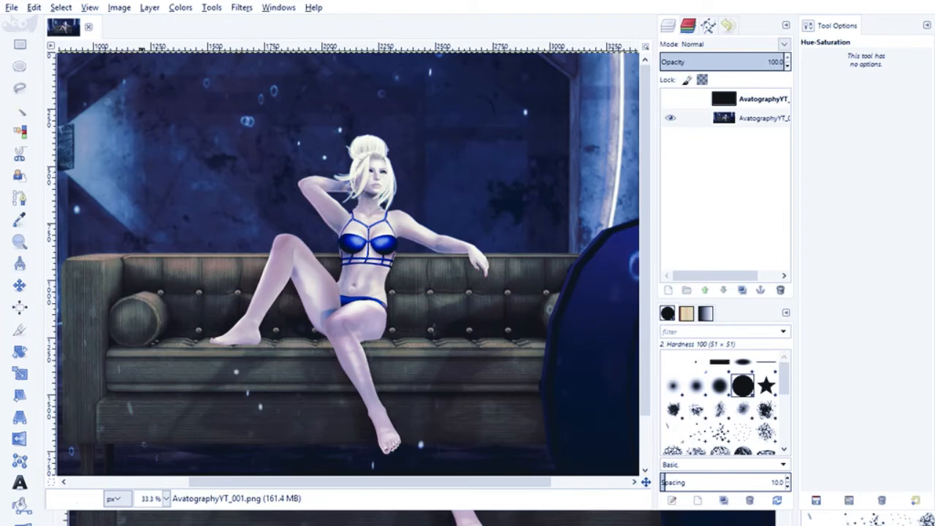
click(180, 7)
click(197, 75)
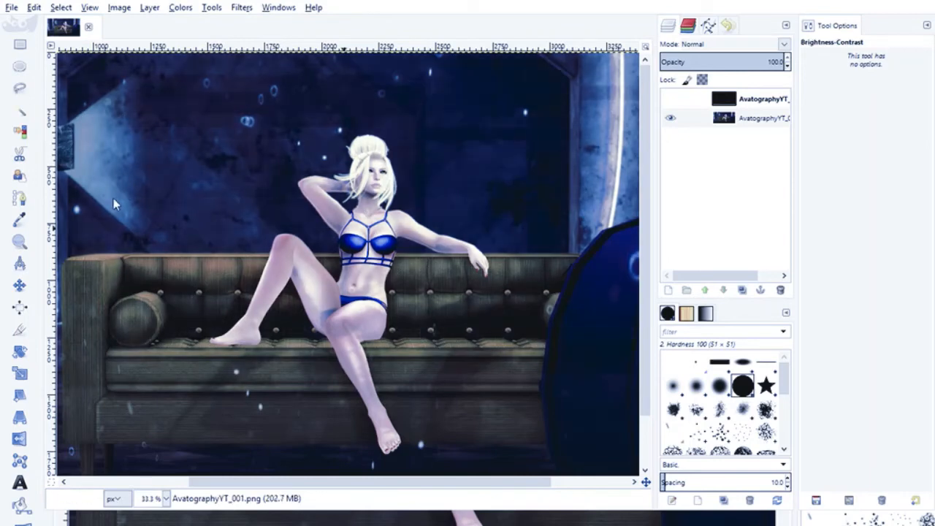
drag(85, 147, 157, 149)
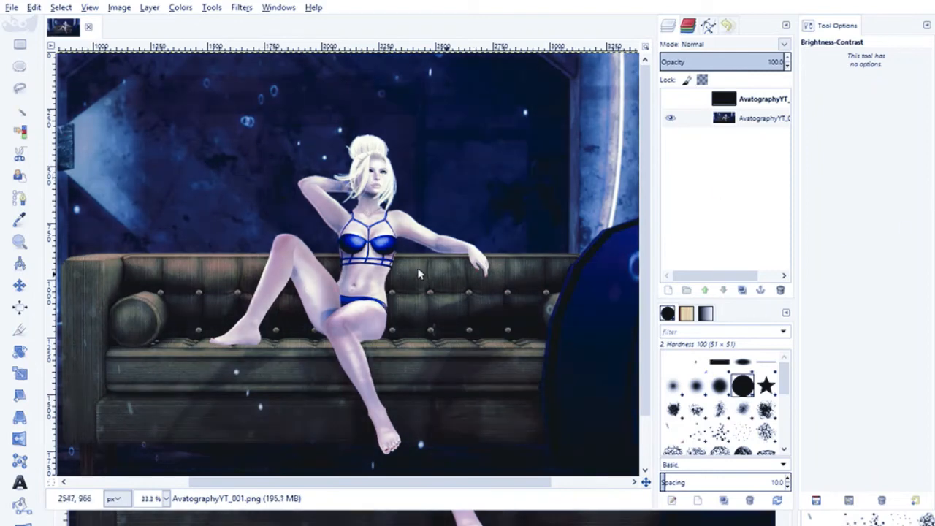
click(193, 13)
click(226, 87)
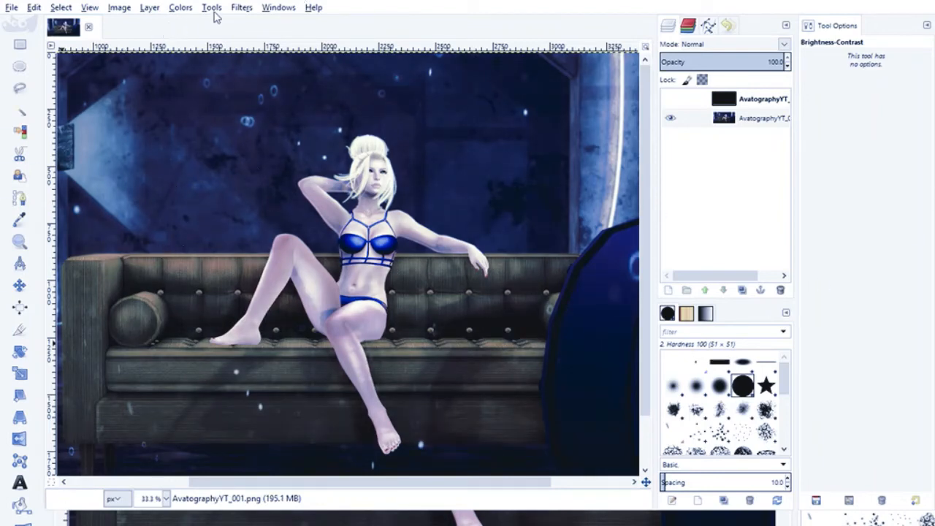
- Try the Cartoon filter on the whole image and examine the face and hair at 200% zoom
click(241, 9)
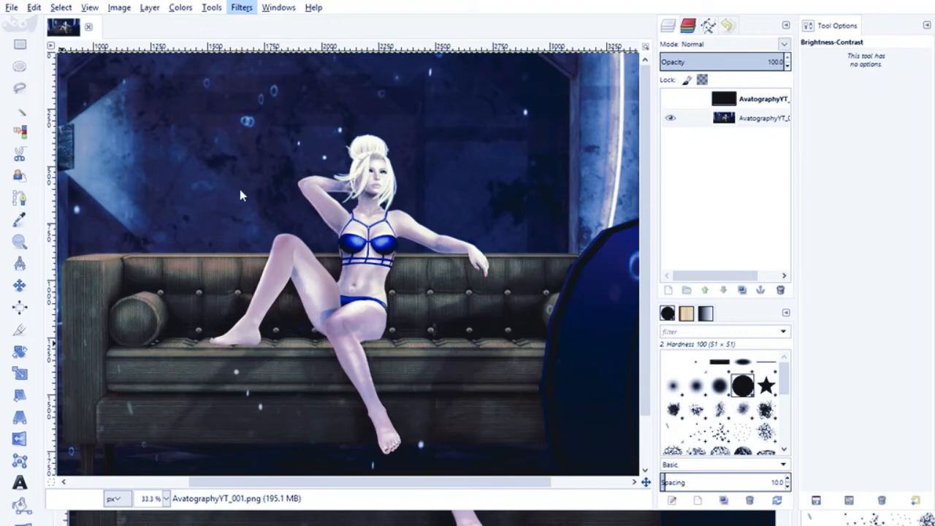
click(419, 314)
click(431, 200)
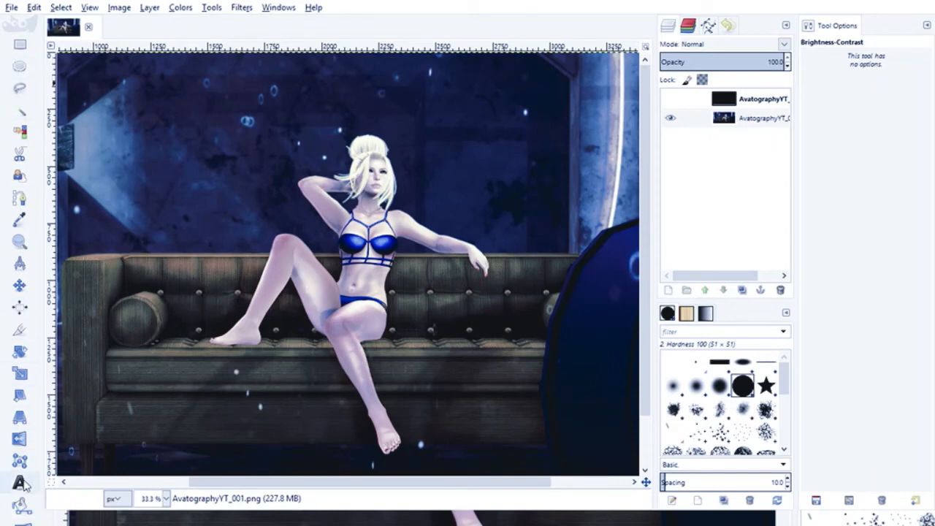
click(19, 243)
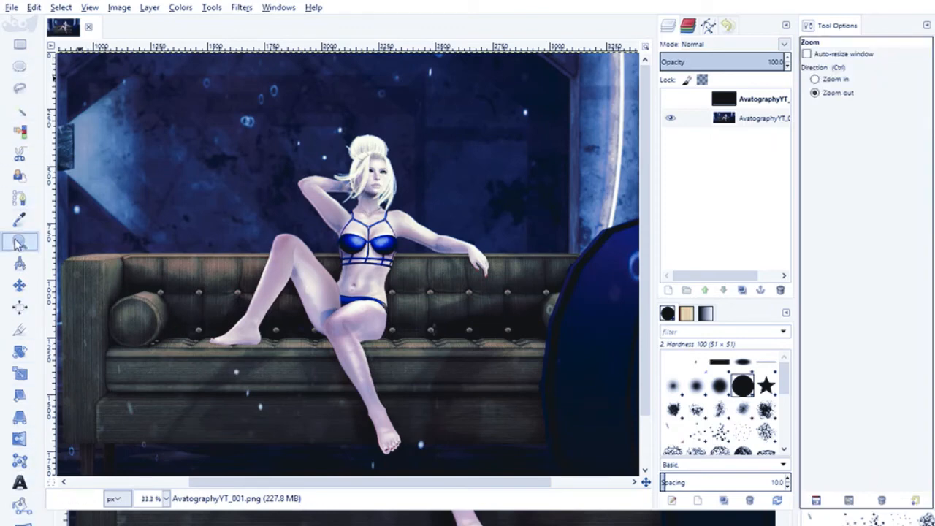
click(815, 79)
click(366, 211)
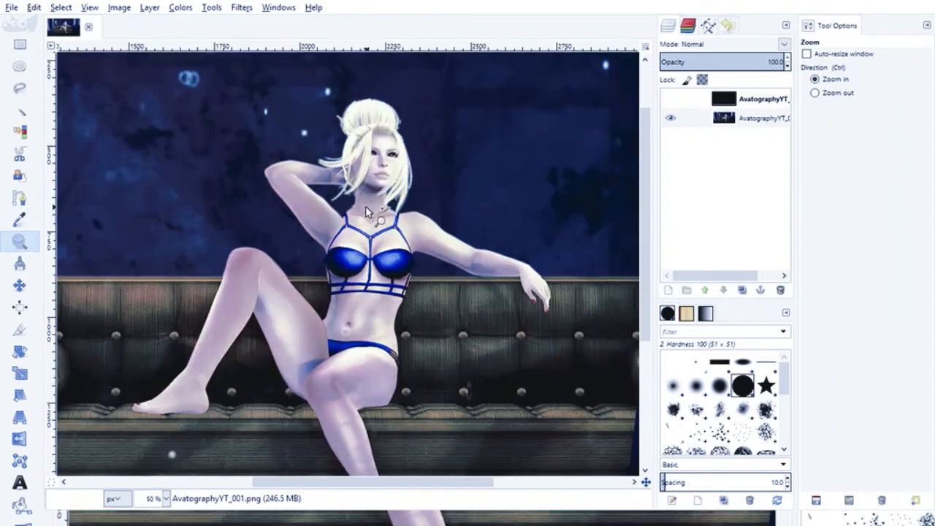
click(367, 211)
click(448, 241)
click(395, 332)
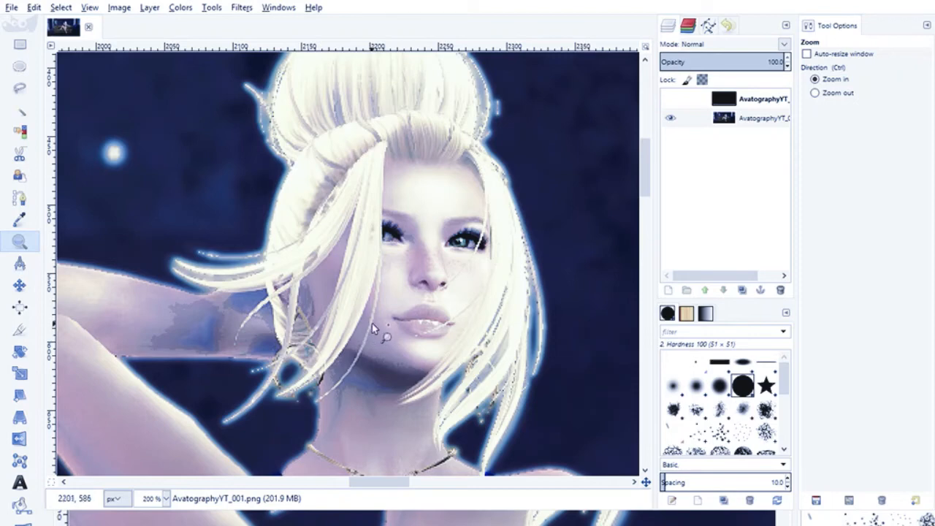
- Compare the face across the undo history states and revert the image to the Color Balance state
click(728, 27)
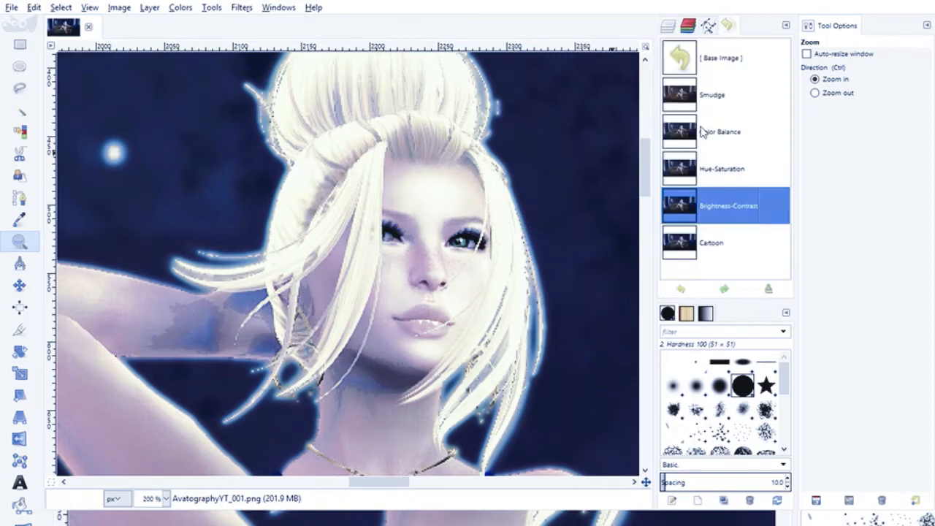
click(701, 99)
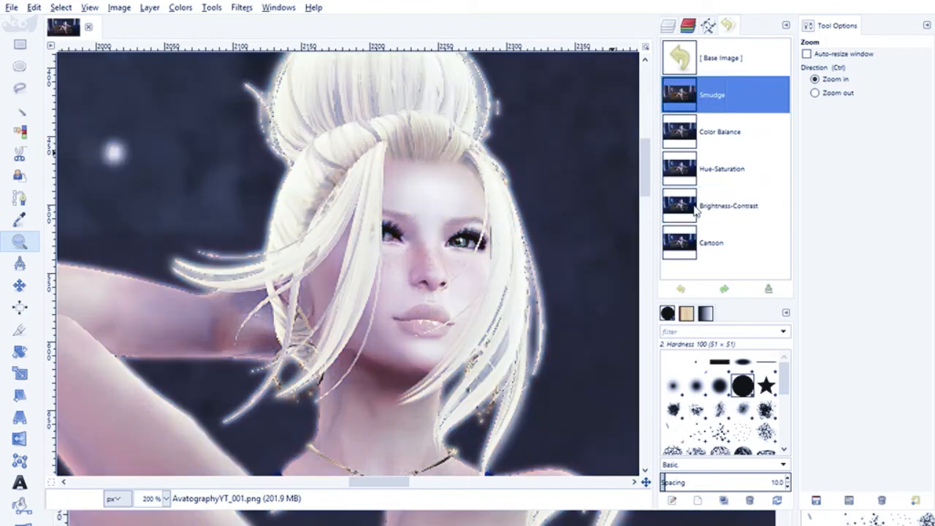
click(718, 136)
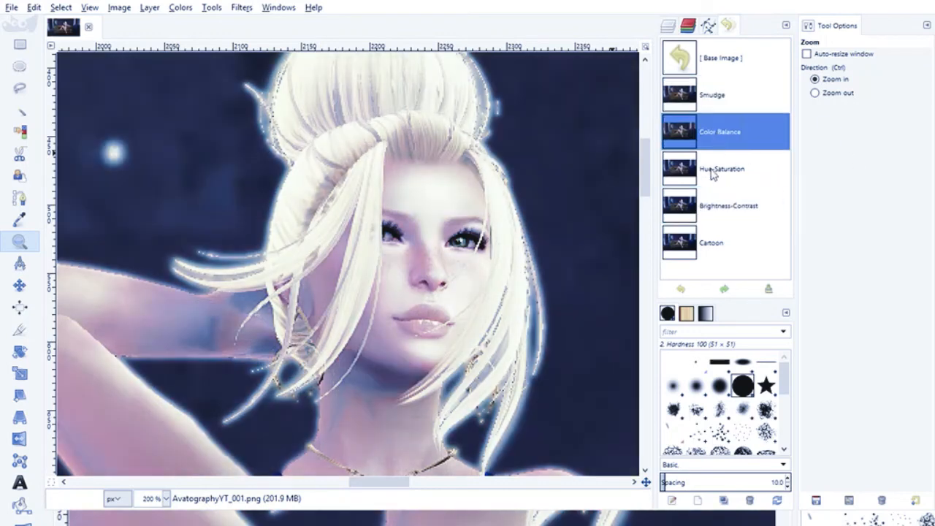
click(713, 174)
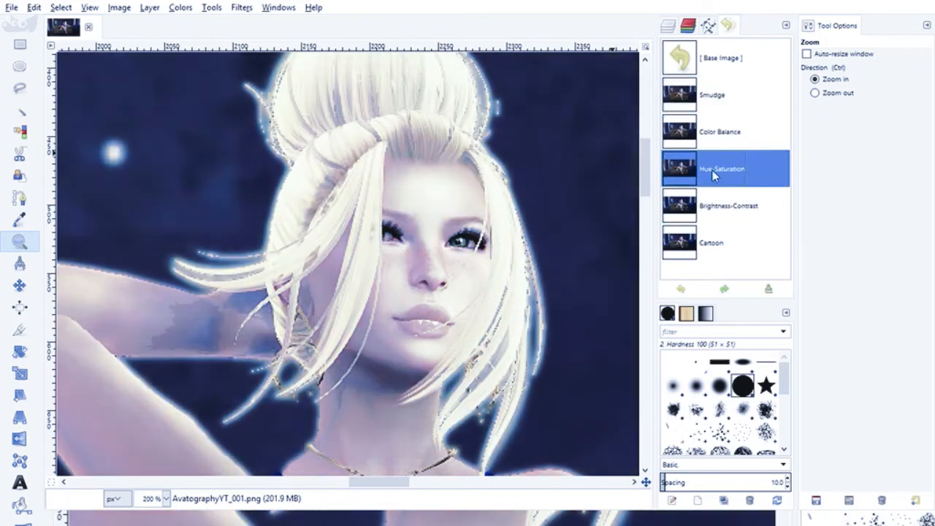
click(708, 140)
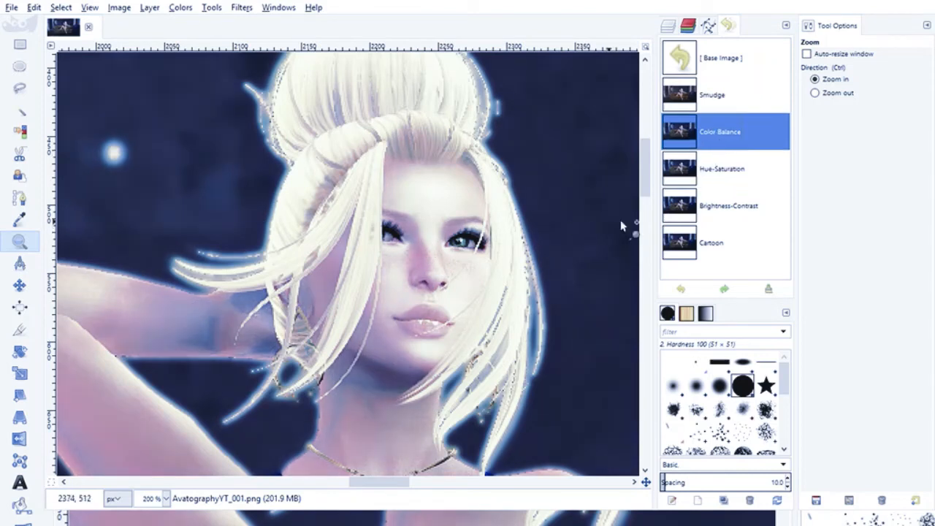
click(713, 209)
click(715, 181)
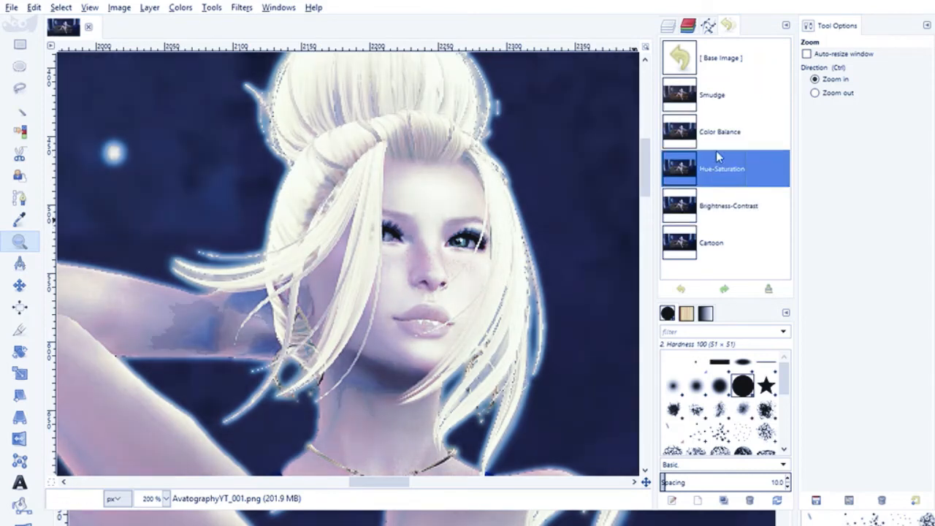
click(716, 149)
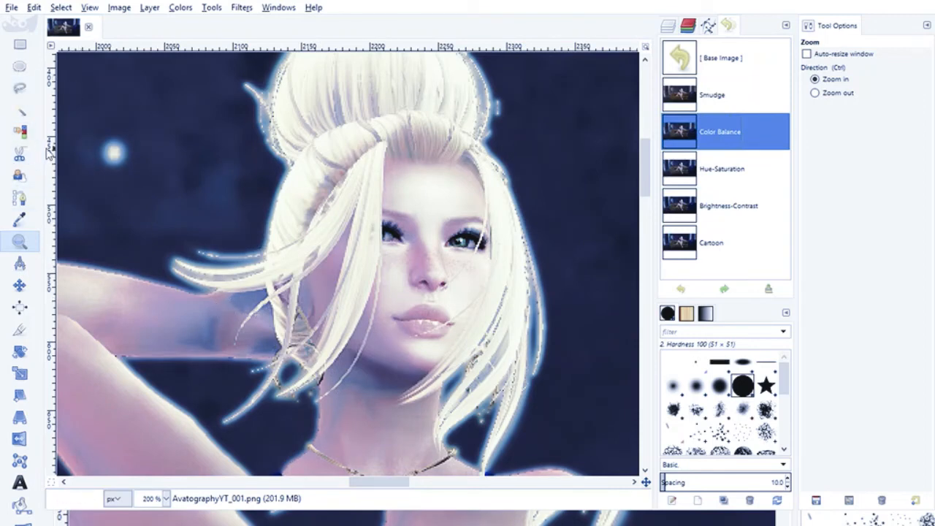
- Delete the hidden dark layer above the portrait layer
click(668, 28)
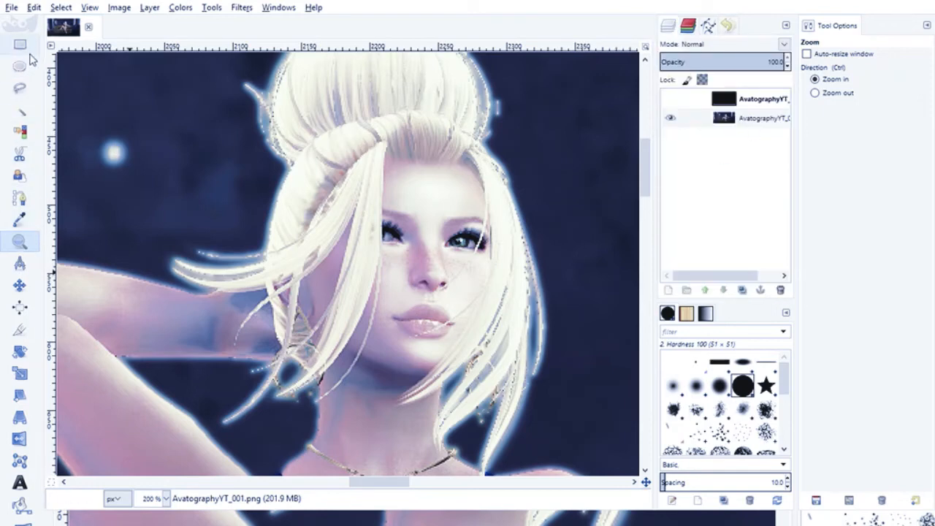
click(721, 104)
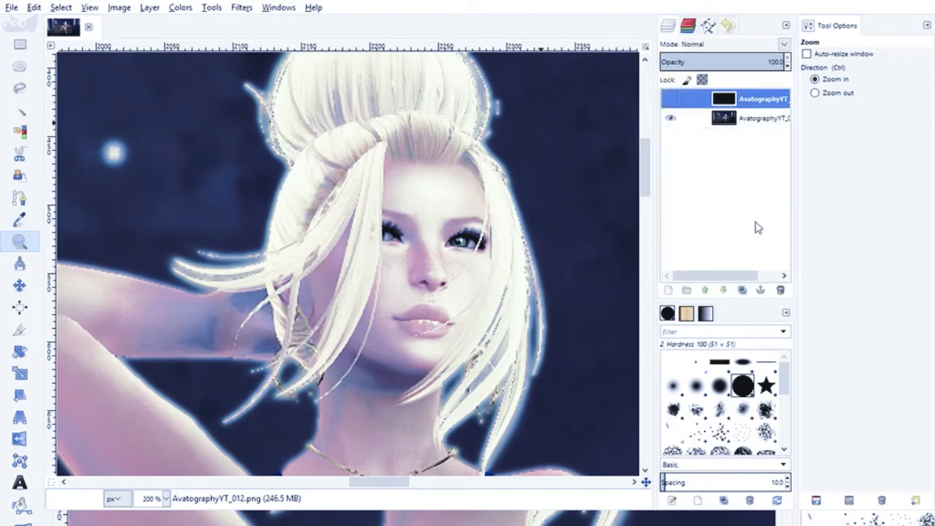
click(780, 290)
- Shift the image's colors further toward green and cyan with Color Balance, and check the figure at 100% zoom
double_click(21, 245)
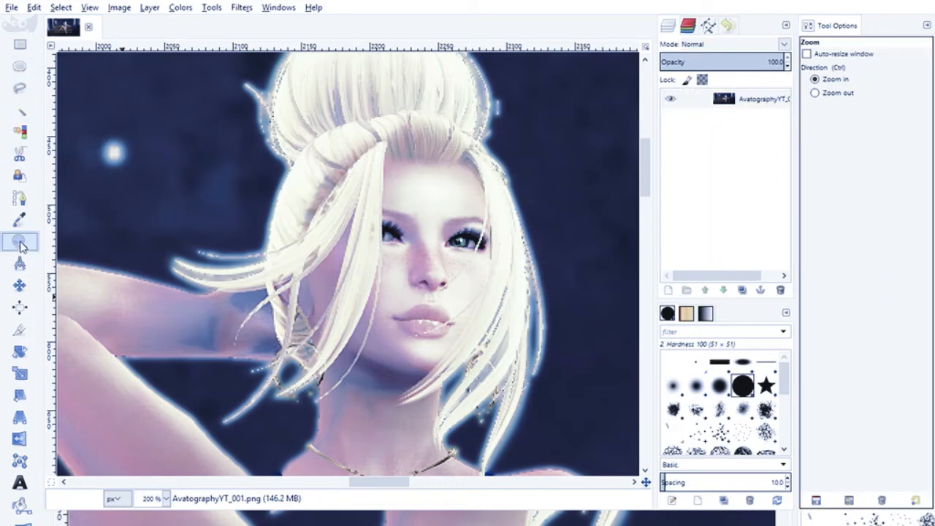
click(814, 93)
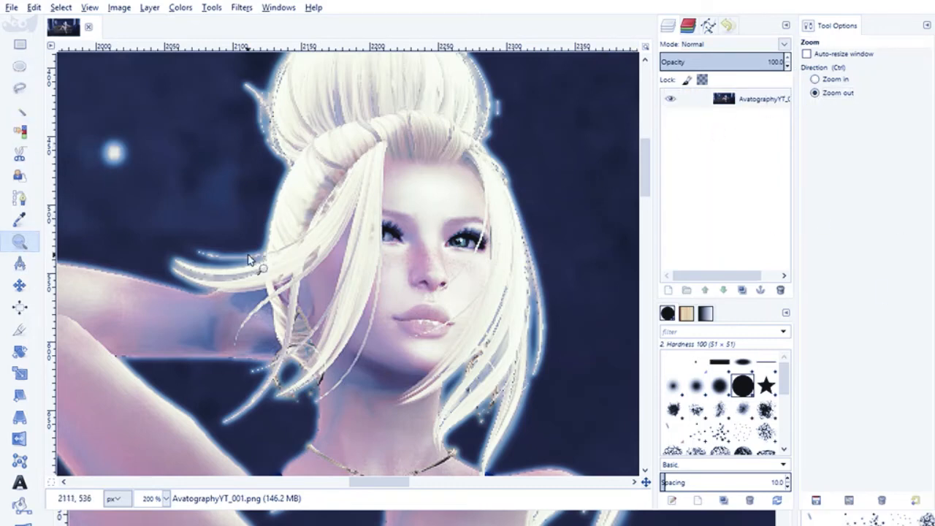
click(263, 269)
click(296, 263)
click(322, 292)
click(365, 319)
scroll(321, 319, down, 5)
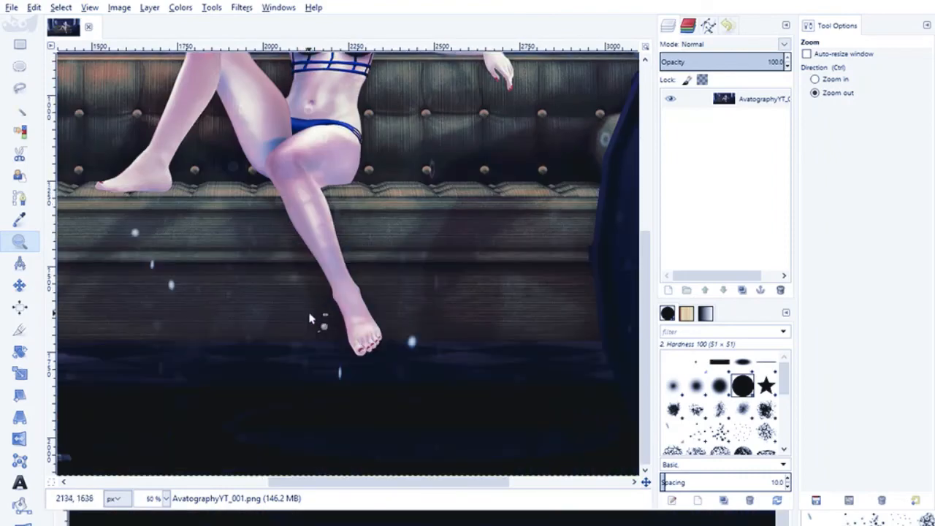
scroll(328, 265, up, 3)
click(360, 237)
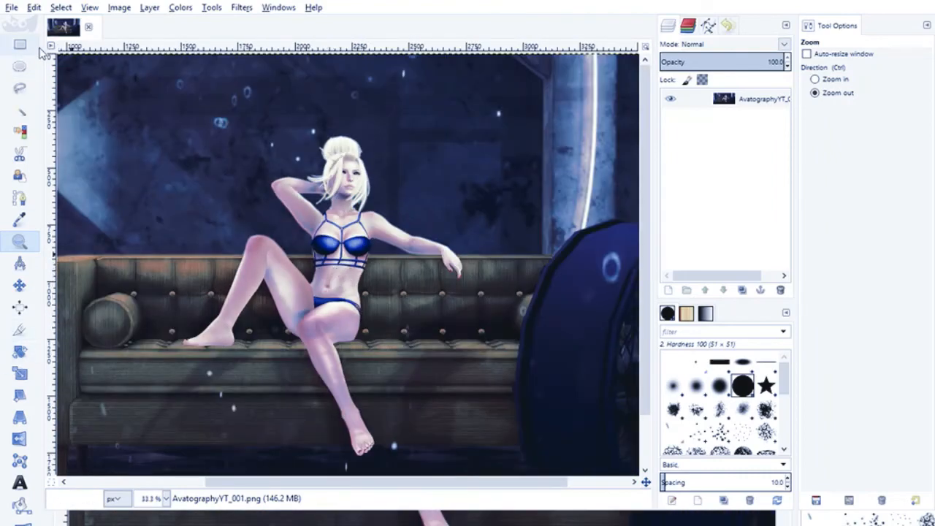
click(180, 7)
click(256, 38)
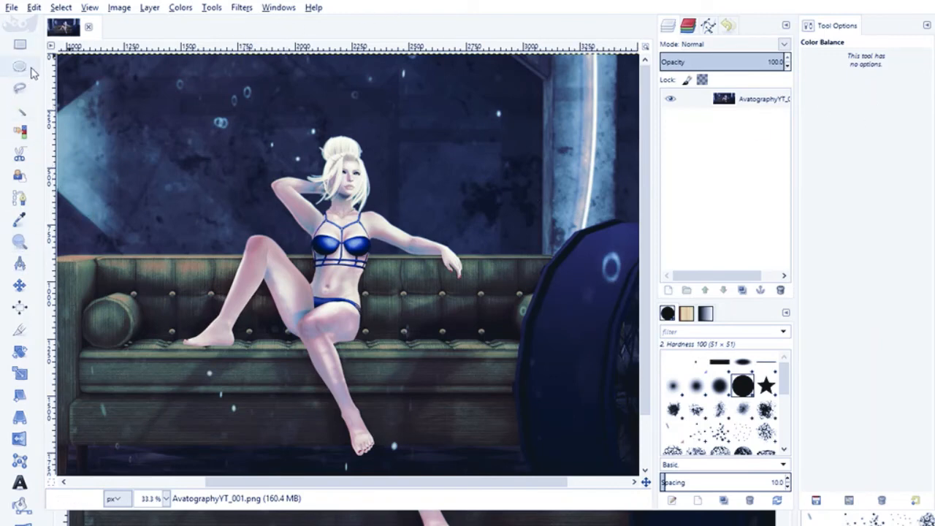
key(1)
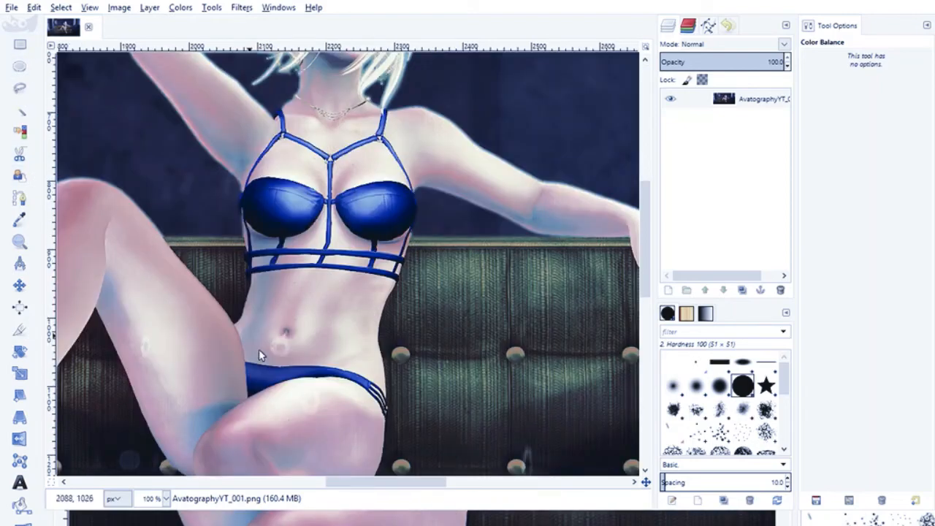
- Examine the figure's color tones from the face down to the foot at 100% zoom
scroll(258, 349, up, 3)
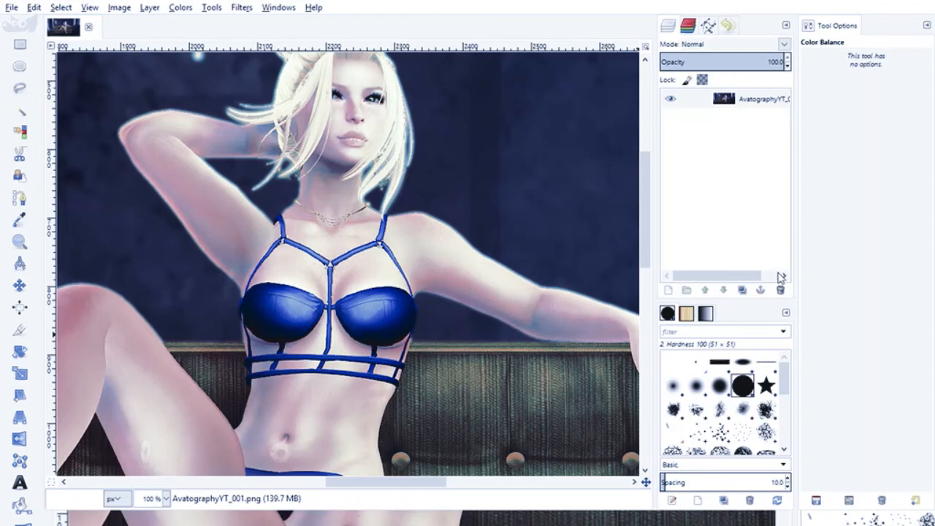
scroll(223, 300, up, 3)
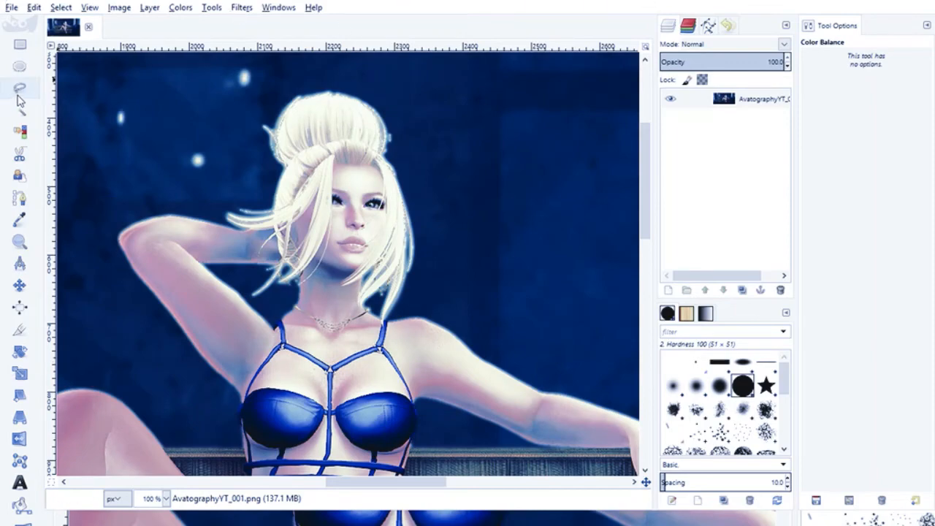
scroll(479, 214, down, 10)
scroll(390, 216, up, 10)
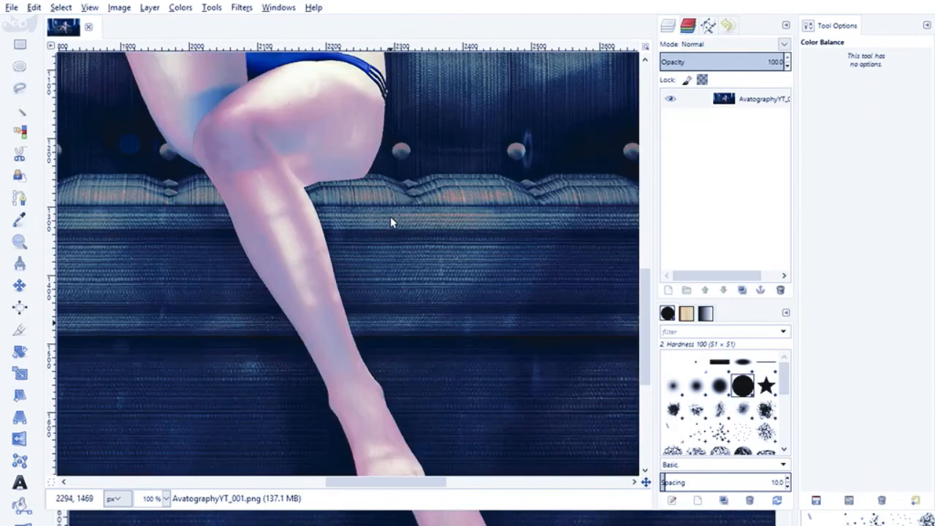
scroll(390, 217, up, 3)
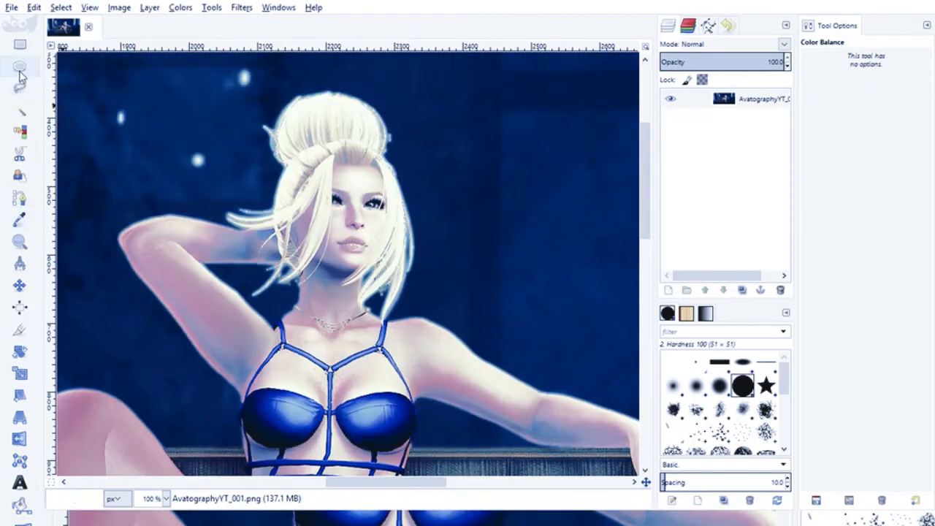
- Examine the seated figure and the surrounding scene together at 33.3% zoom
click(20, 241)
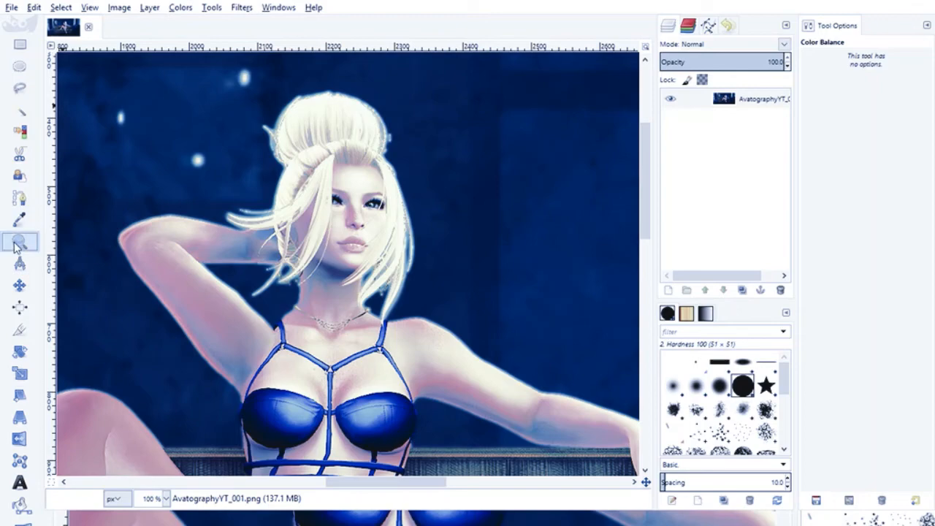
click(320, 304)
click(319, 304)
scroll(305, 184, down, 3)
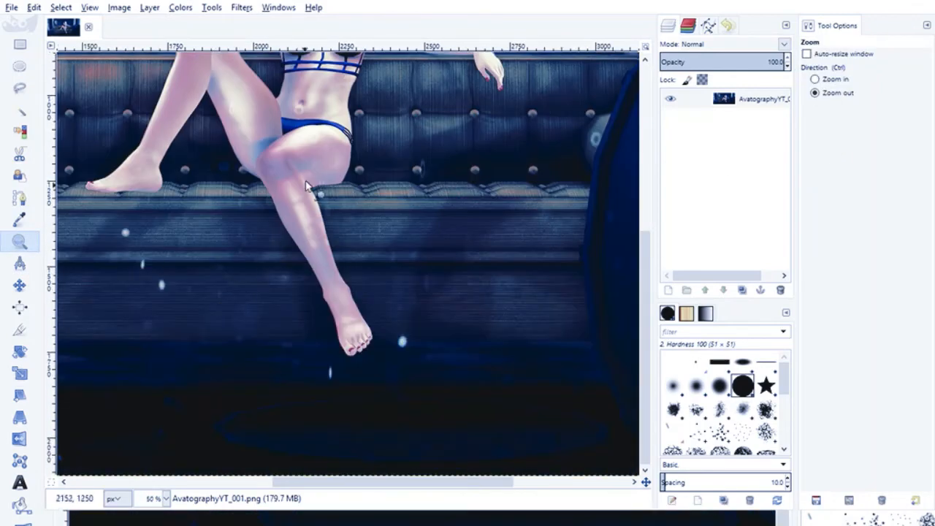
click(305, 188)
scroll(305, 195, up, 3)
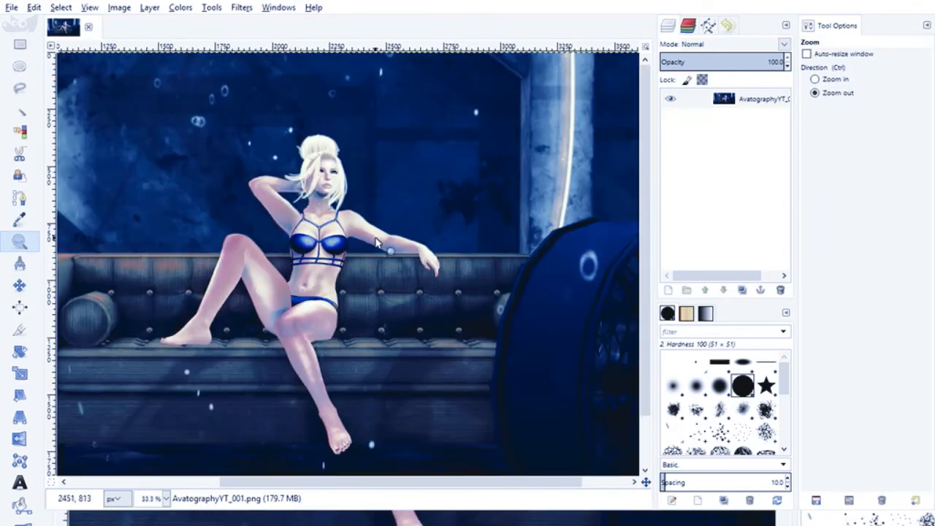
mouse_move(357, 481)
mouse_down()
mouse_move(254, 484)
mouse_move(341, 470)
mouse_move(400, 478)
mouse_move(374, 488)
mouse_up()
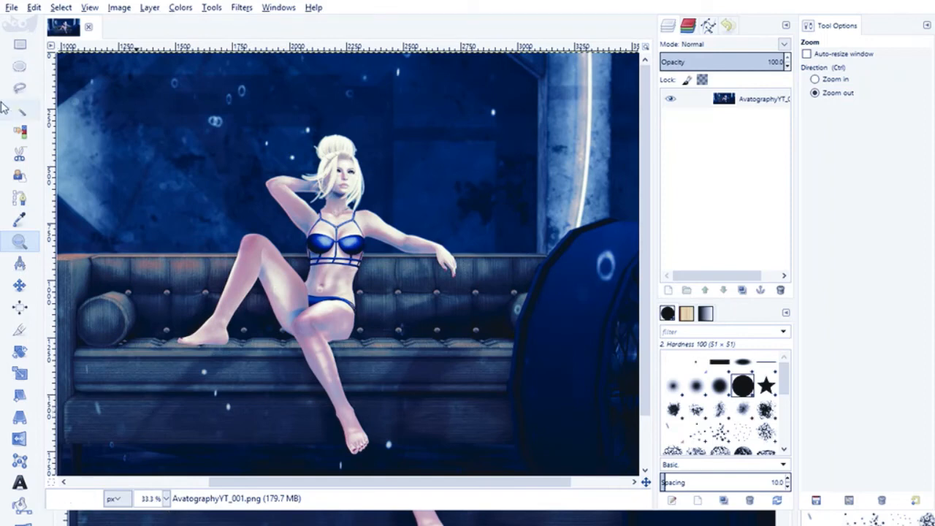
- Darken the background tones of the whole image with Brightness-Contrast while viewing the face and hair at 100% zoom
key(1)
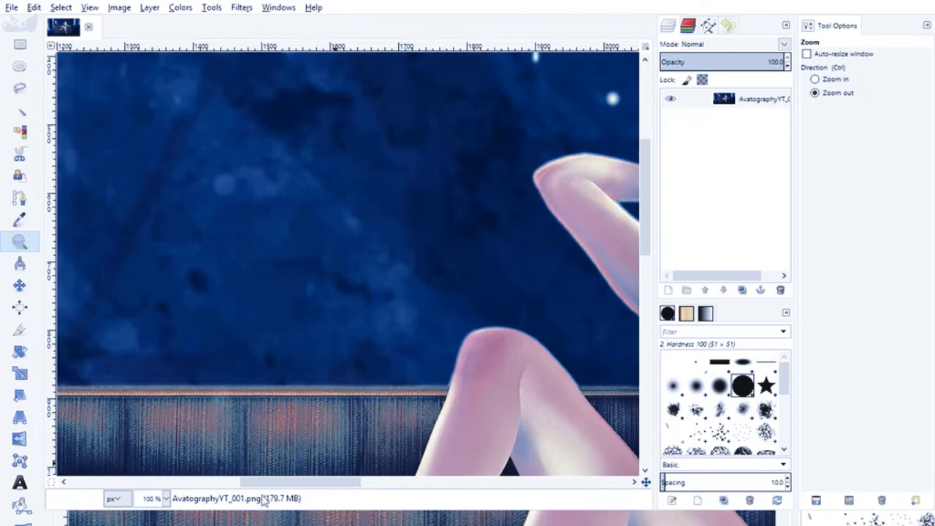
drag(288, 483, 382, 483)
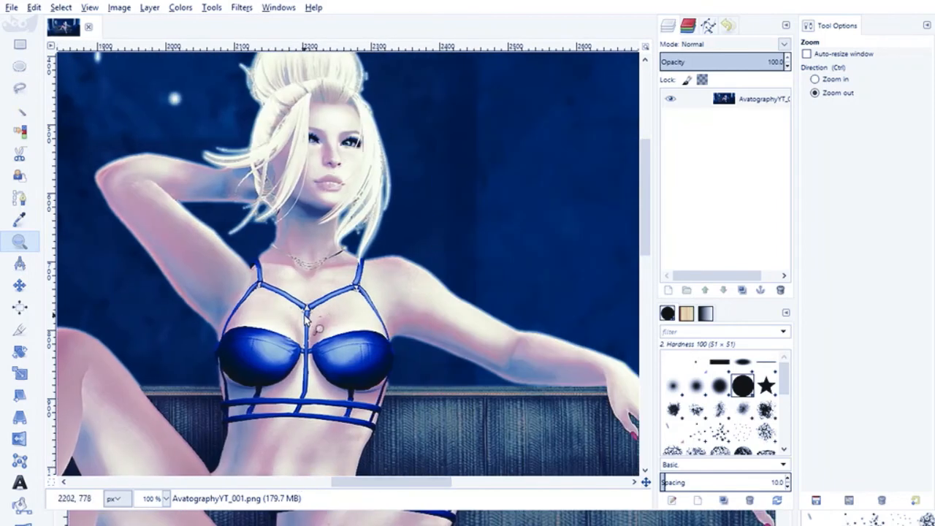
scroll(305, 316, up, 3)
click(181, 8)
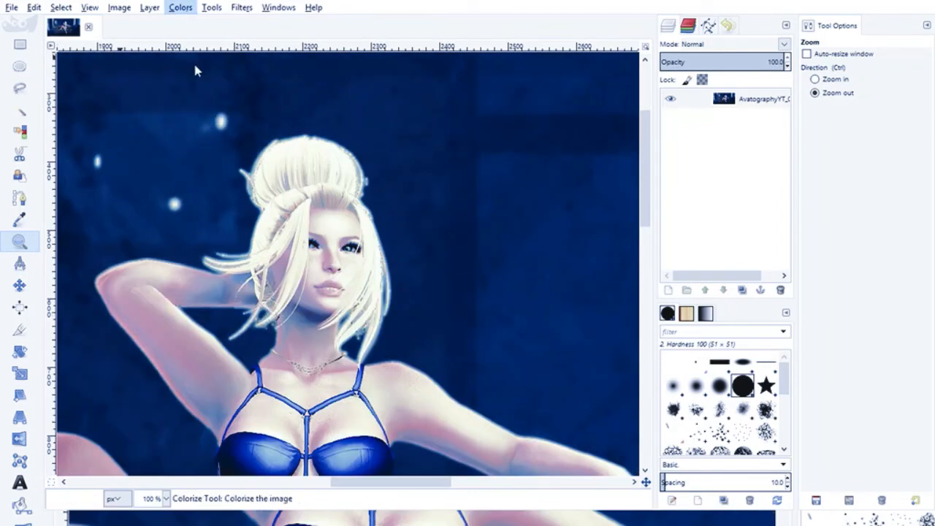
click(230, 83)
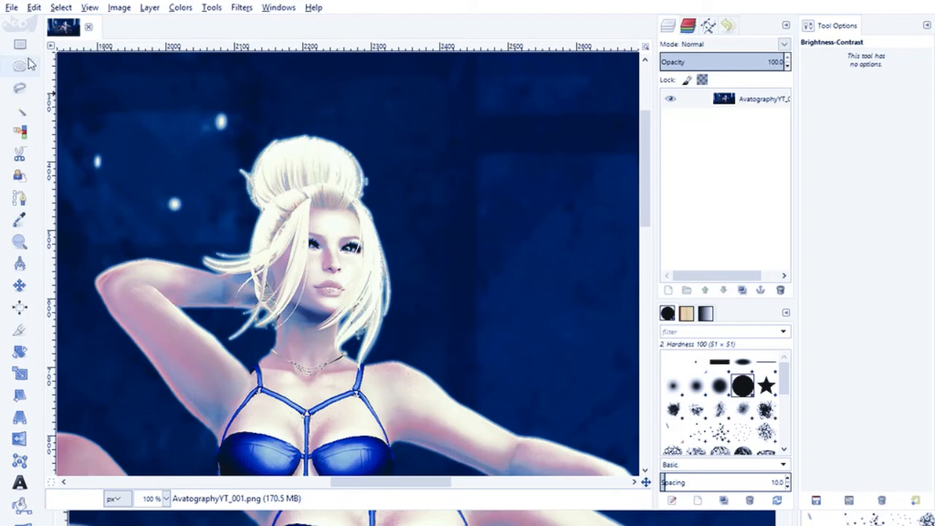
- Examine the overall composition of the sofa scene at 25% zoom, with the figure near the middle of the view
click(19, 241)
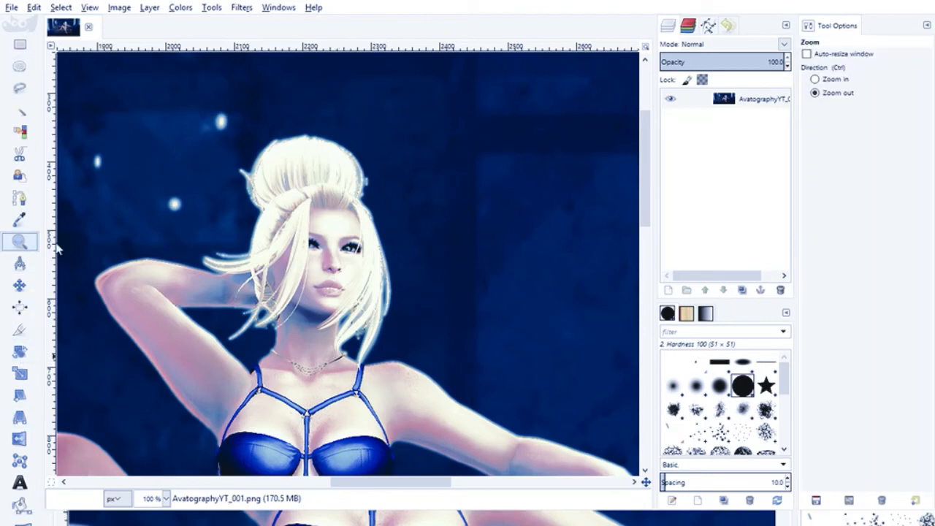
drag(151, 300, 148, 303)
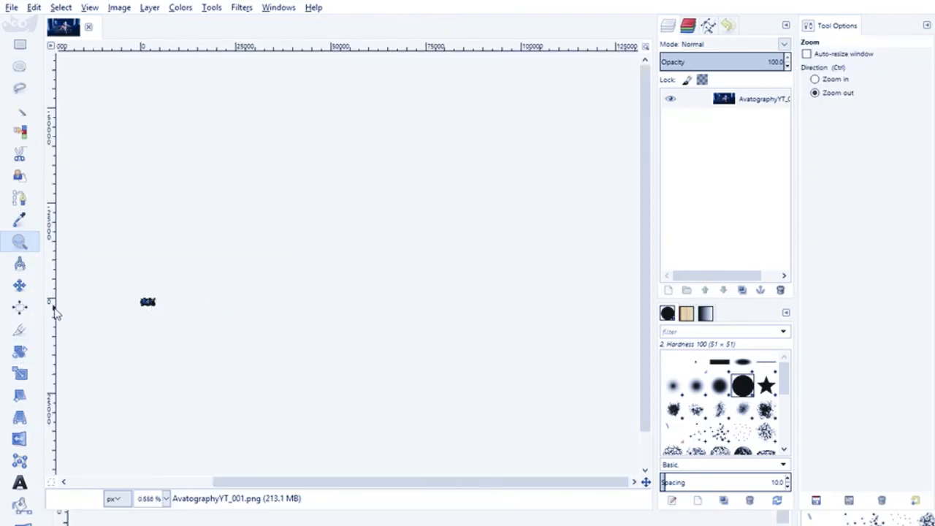
key(1)
click(485, 206)
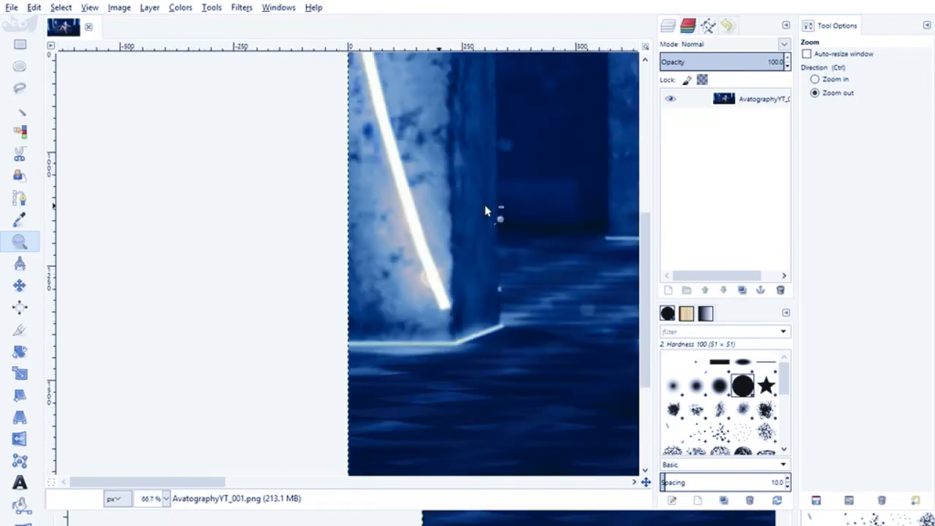
click(481, 210)
click(478, 214)
drag(266, 480, 397, 473)
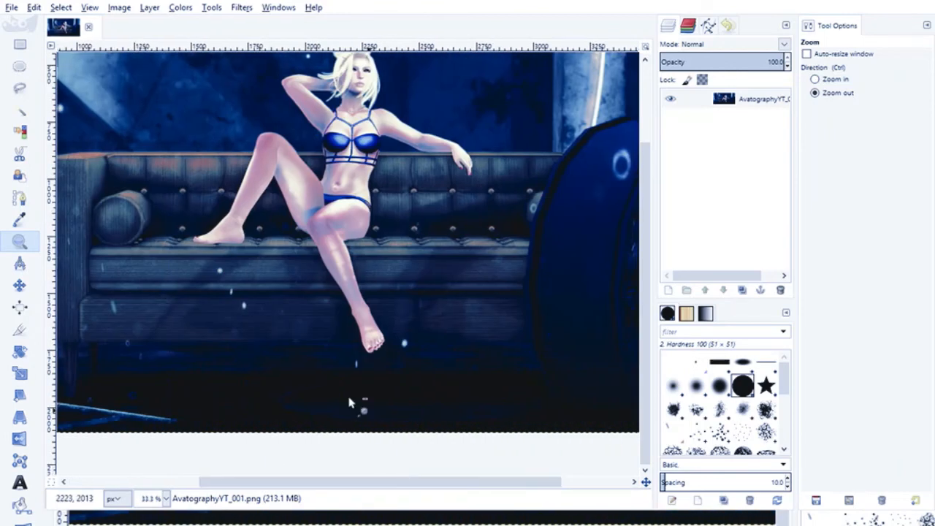
click(321, 247)
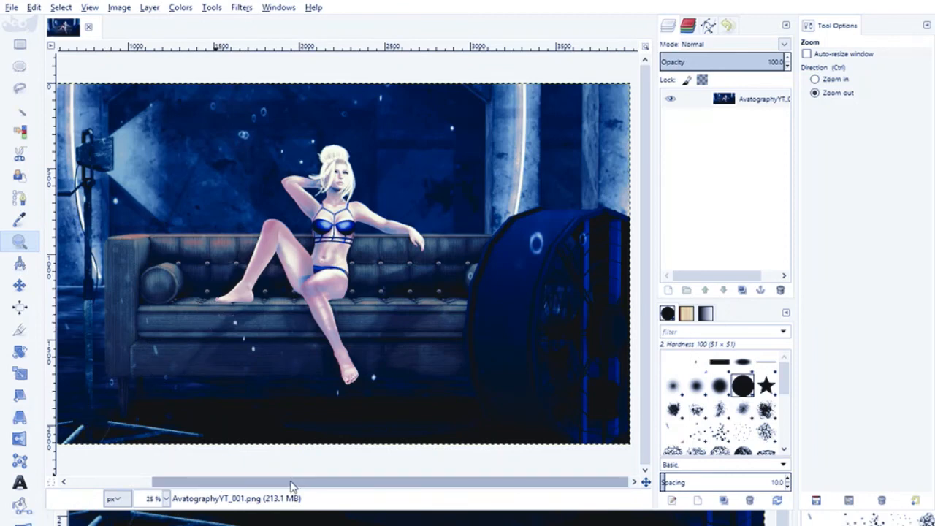
mouse_move(291, 483)
mouse_down()
mouse_move(175, 495)
mouse_move(307, 482)
mouse_up()
- Draw a fixed 16:9 rectangular selection of about 3448 × 1940 px around the figure, sofa and lamp
click(26, 45)
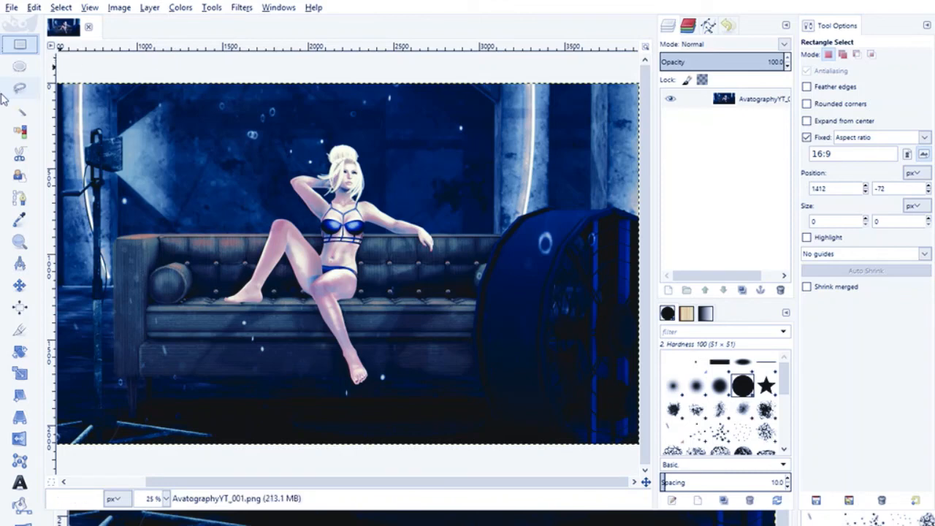
click(20, 241)
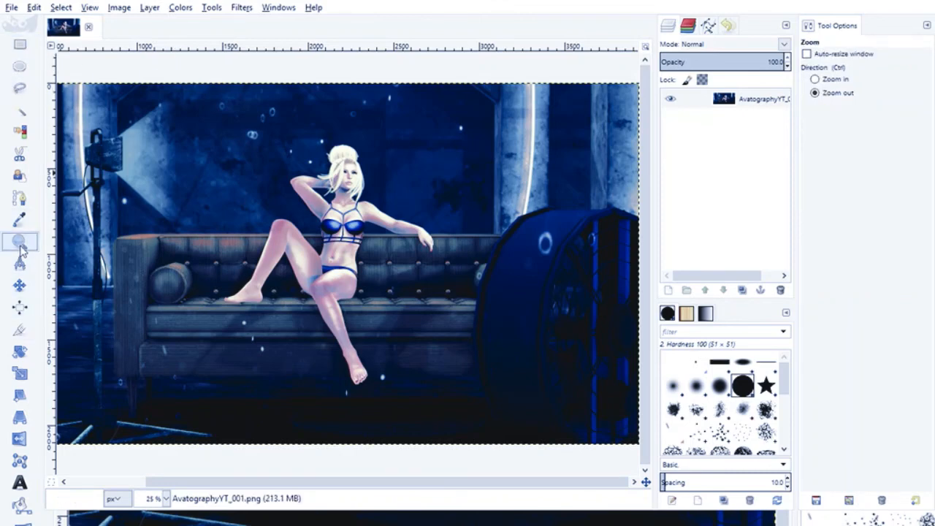
click(381, 207)
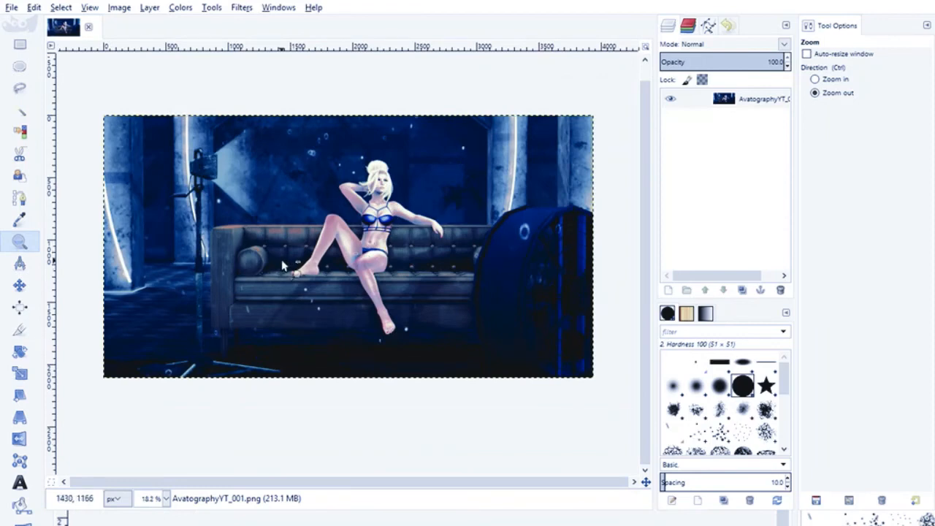
click(20, 46)
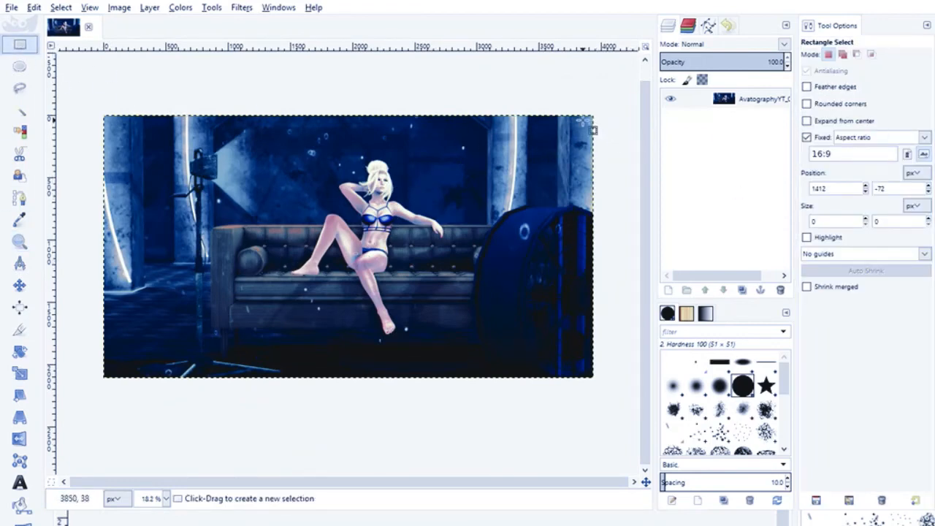
drag(593, 130, 160, 321)
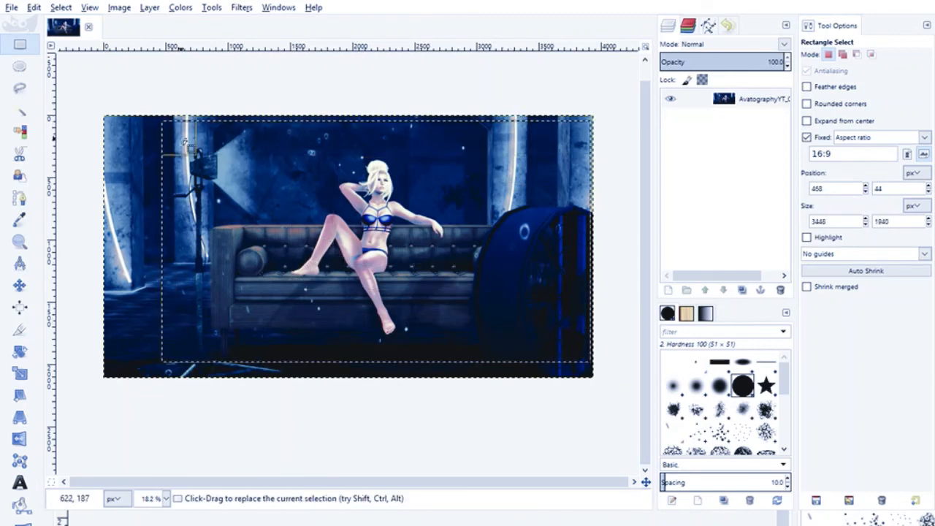
- Tighten the 16:9 selection to about 3213 × 1807 px at position 532, 130 and crop the image to it
drag(180, 133, 177, 133)
drag(172, 345, 168, 347)
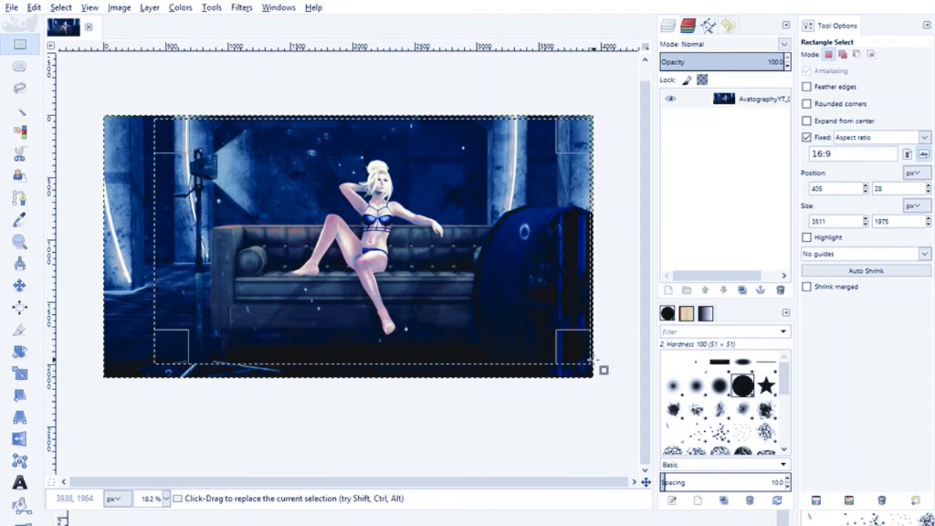
drag(582, 357, 580, 356)
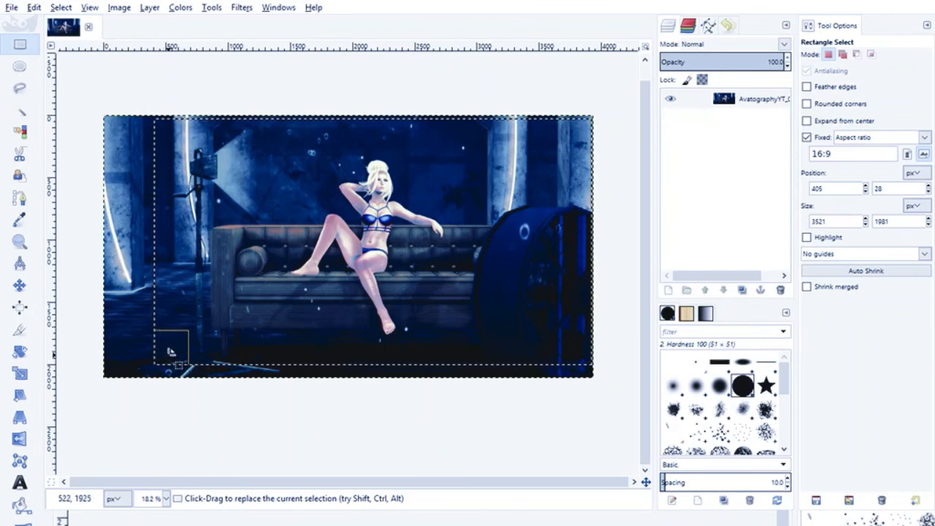
drag(168, 351, 184, 339)
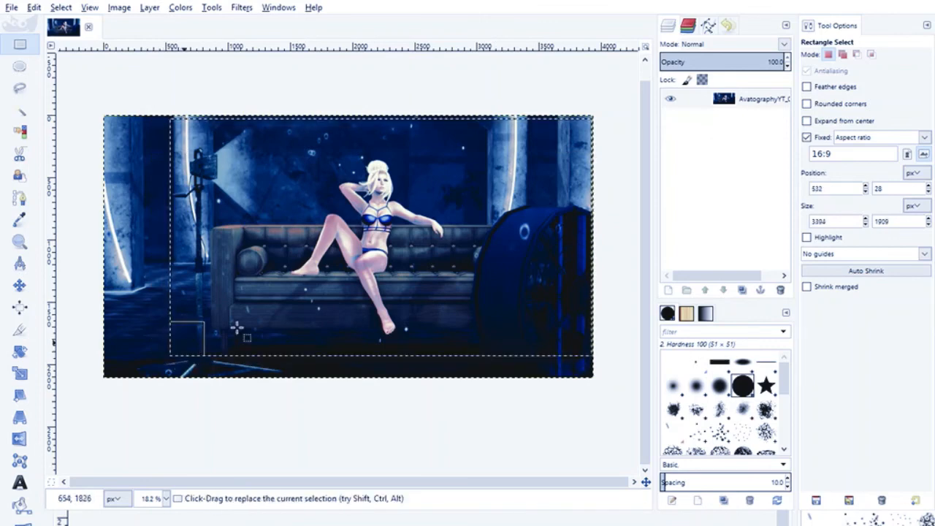
drag(574, 137, 551, 152)
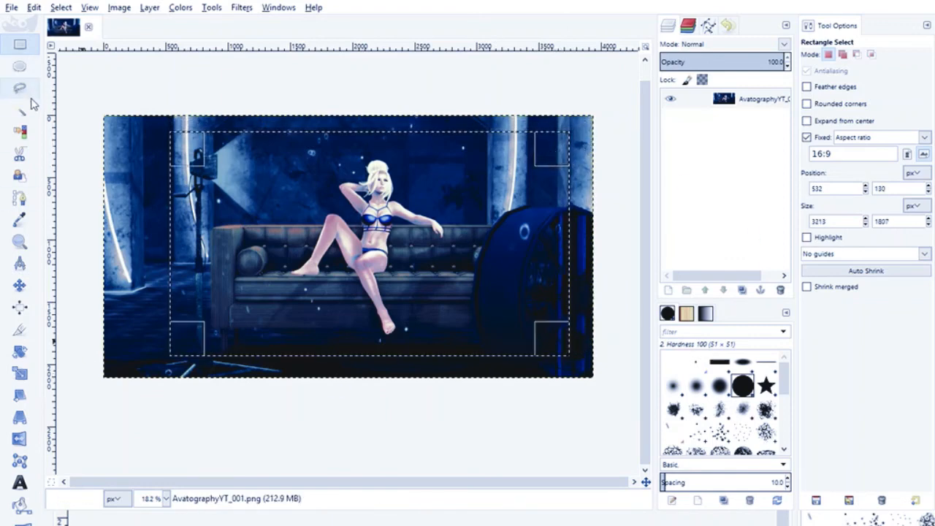
click(87, 9)
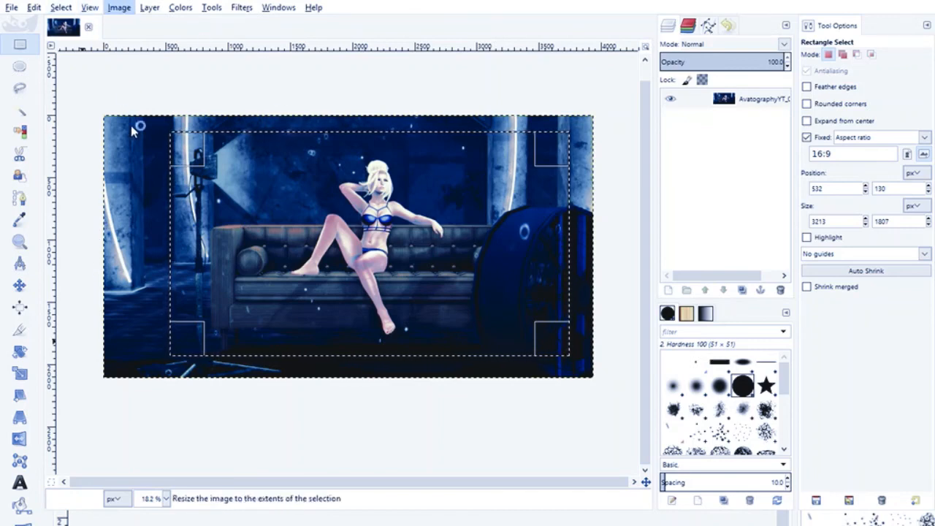
click(130, 143)
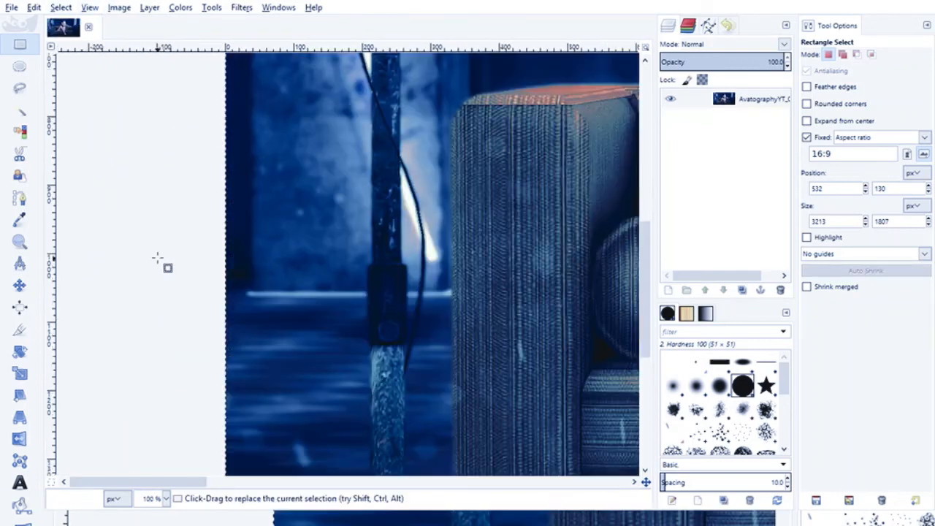
- Examine the cropped image at 100% zoom from the figure's hair down to the foot
key(1)
drag(137, 483, 327, 488)
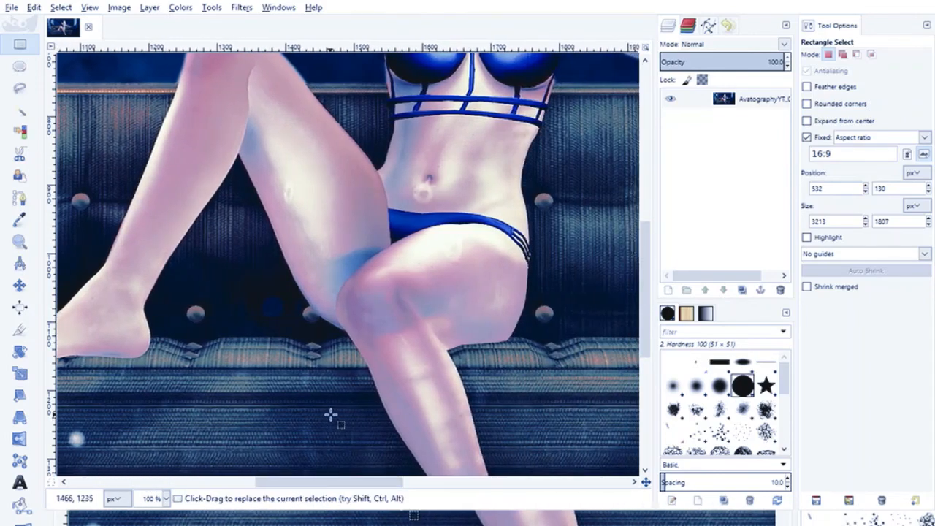
scroll(329, 413, up, 6)
scroll(332, 406, down, 3)
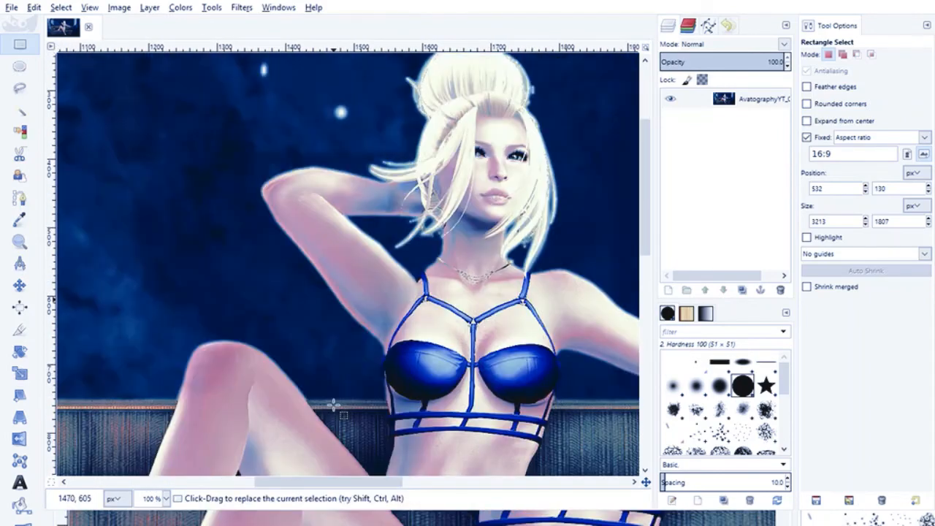
scroll(334, 403, down, 10)
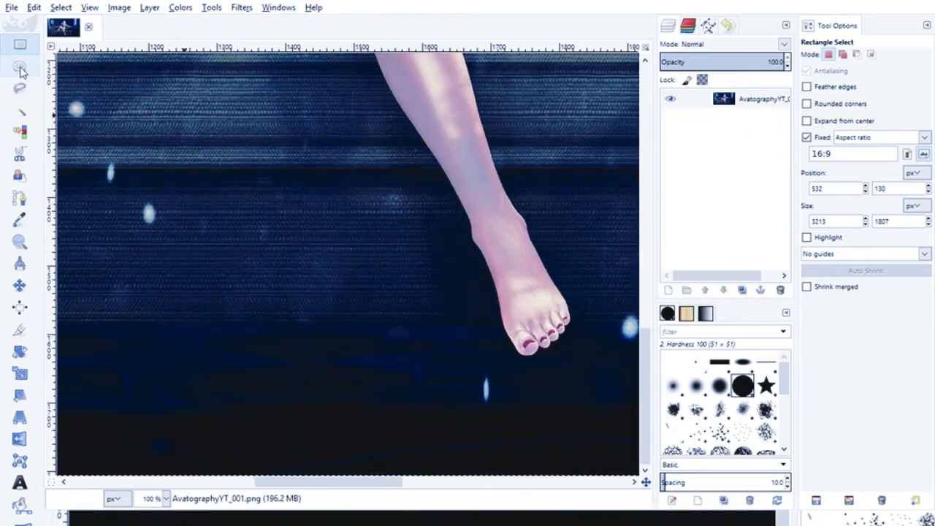
- Examine the framing of the entire cropped image at 25% zoom
click(20, 242)
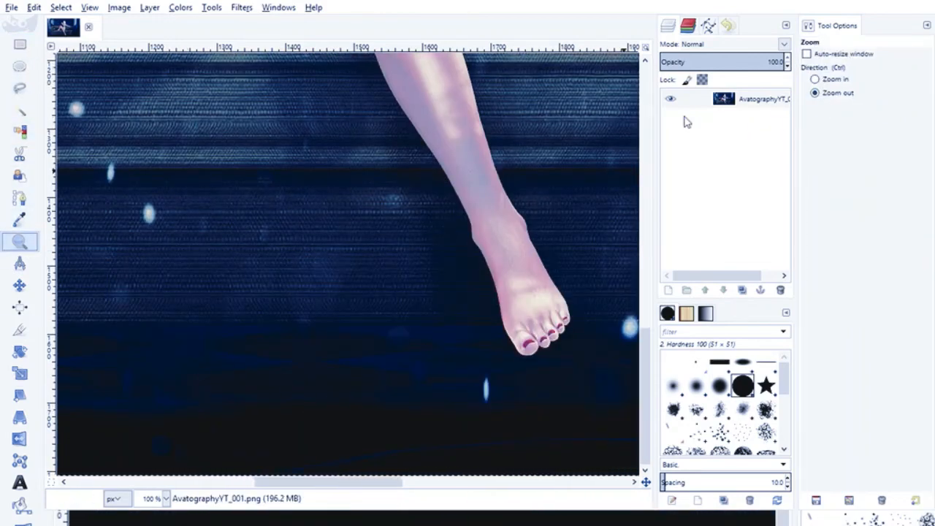
click(319, 170)
click(319, 171)
scroll(335, 222, up, 4)
click(357, 257)
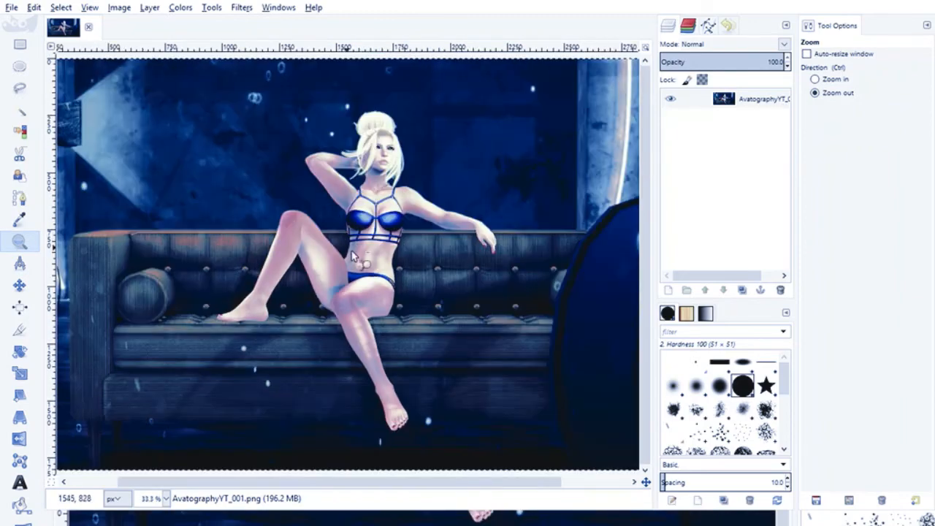
drag(360, 261, 365, 263)
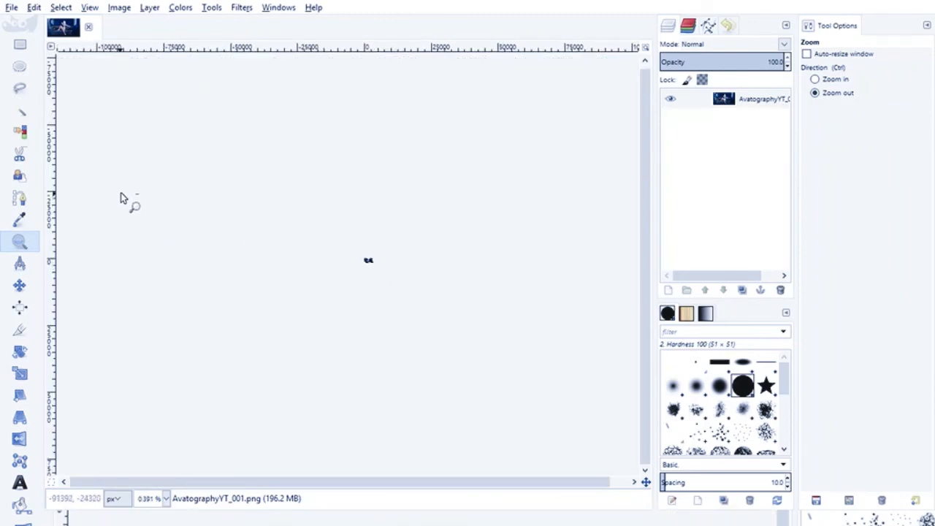
key(1)
click(505, 380)
click(504, 379)
click(504, 377)
click(505, 379)
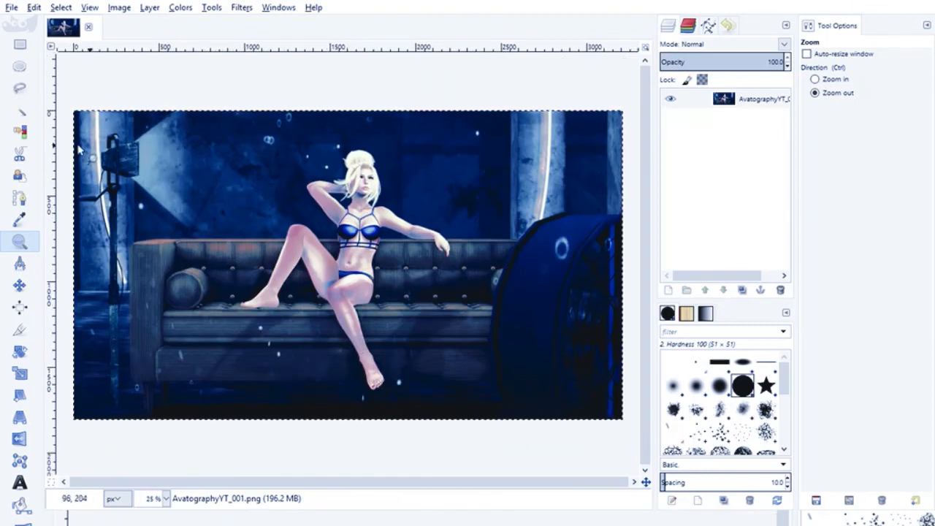
- Scale the cropped image down to about 2048 px wide, keeping its 16:9 proportions
click(20, 45)
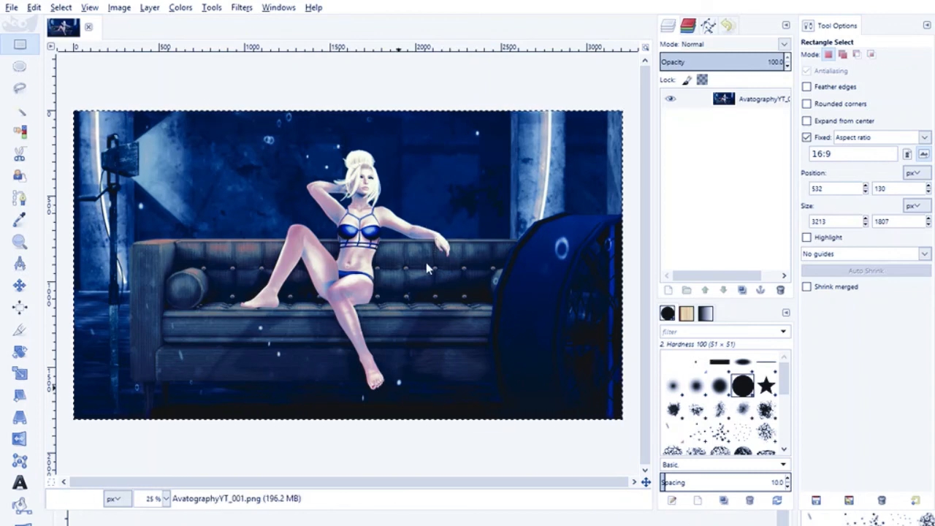
click(495, 358)
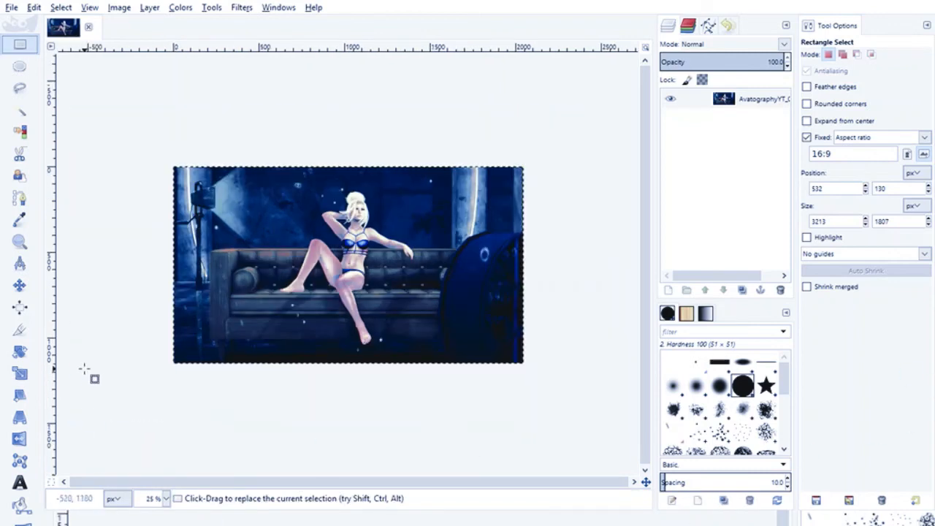
- Examine the scaled image at 100% zoom around the legs and sofa, and its whole framing at 33.3%
key(1)
scroll(265, 338, up, 3)
scroll(265, 338, down, 6)
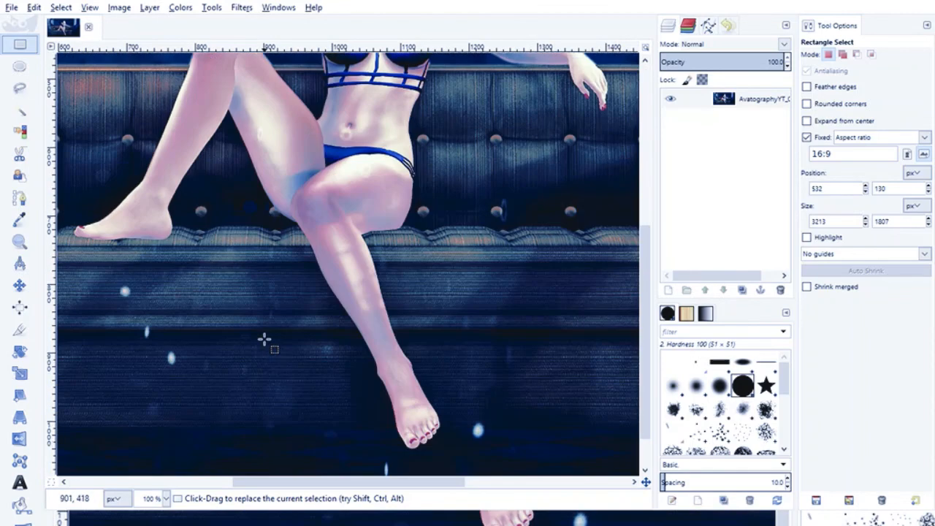
click(20, 244)
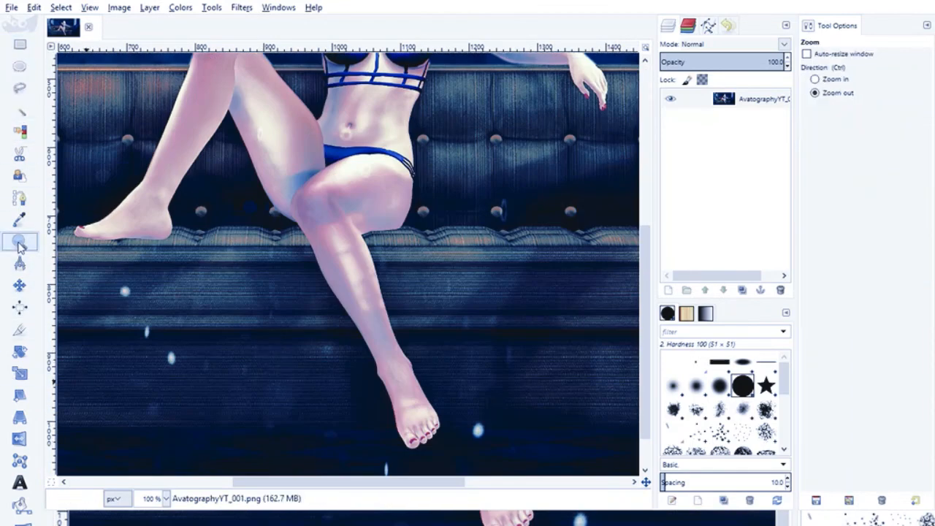
click(371, 236)
click(452, 289)
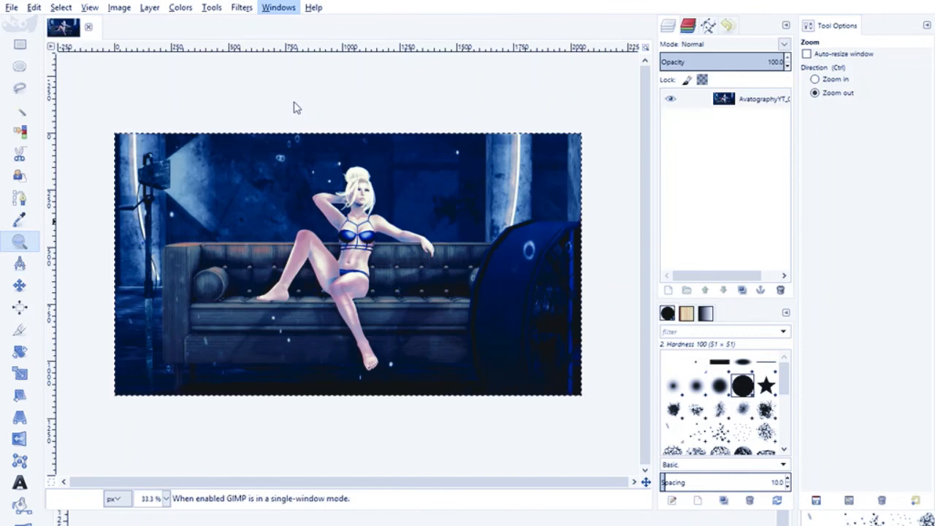
- Hide the toolbox and docks so that the image canvas fills the window
click(664, 184)
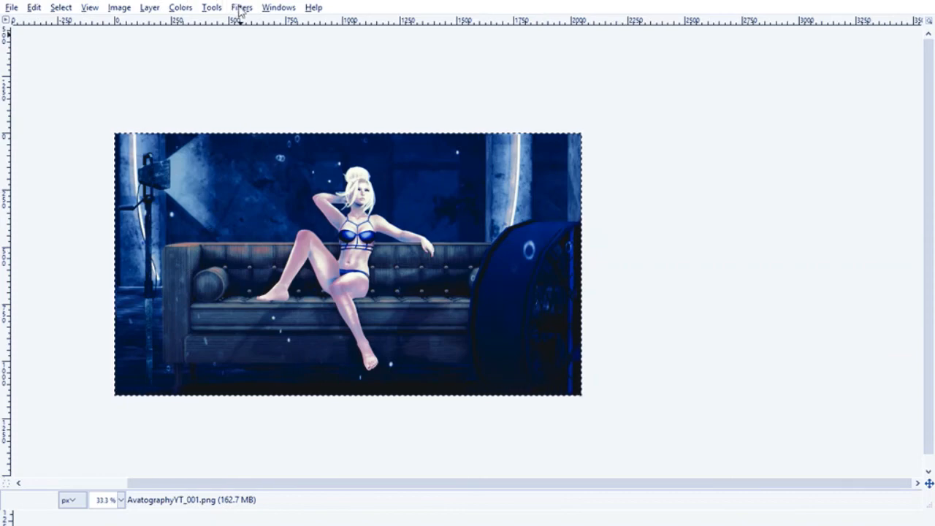
click(277, 8)
click(298, 123)
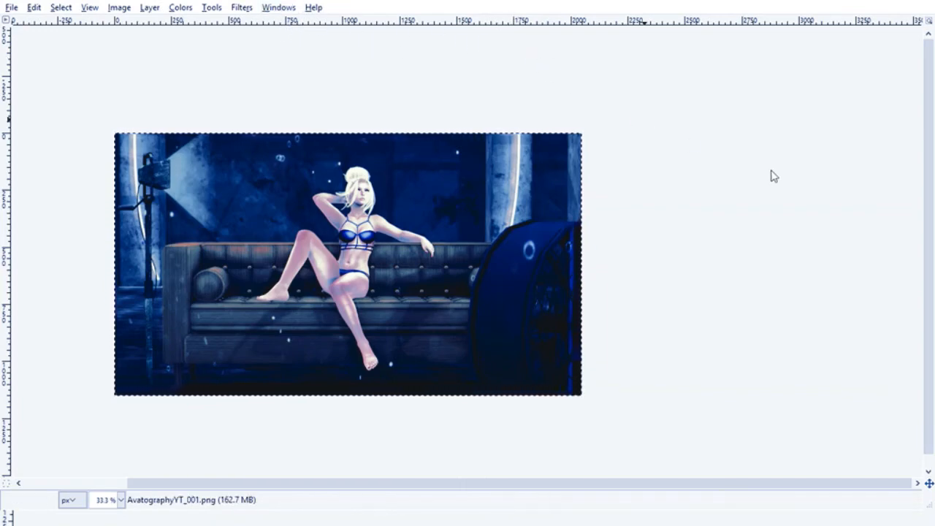
- Examine the figure, sofa and lamp of the finished portrait at 50% and 66.7% zoom
ctrl+scroll(256, 262, up, 1)
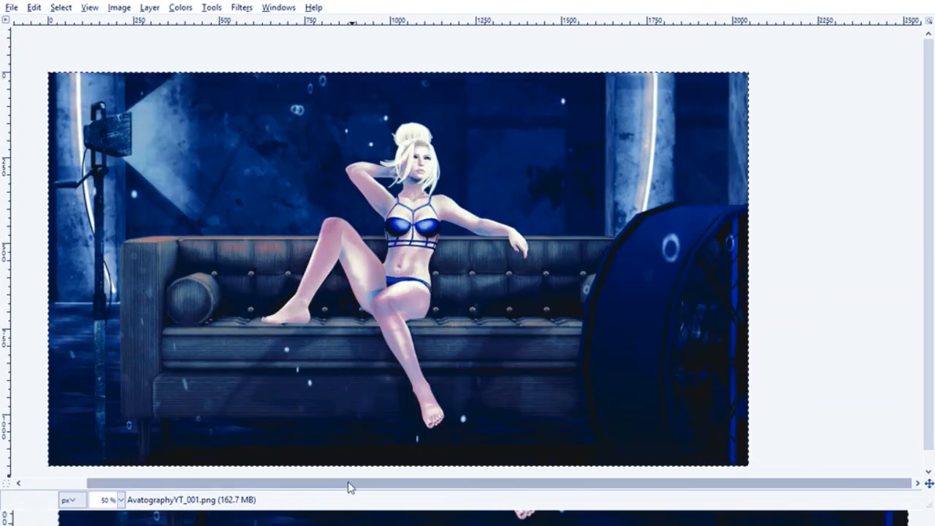
drag(349, 484, 317, 484)
ctrl+scroll(357, 245, up, 1)
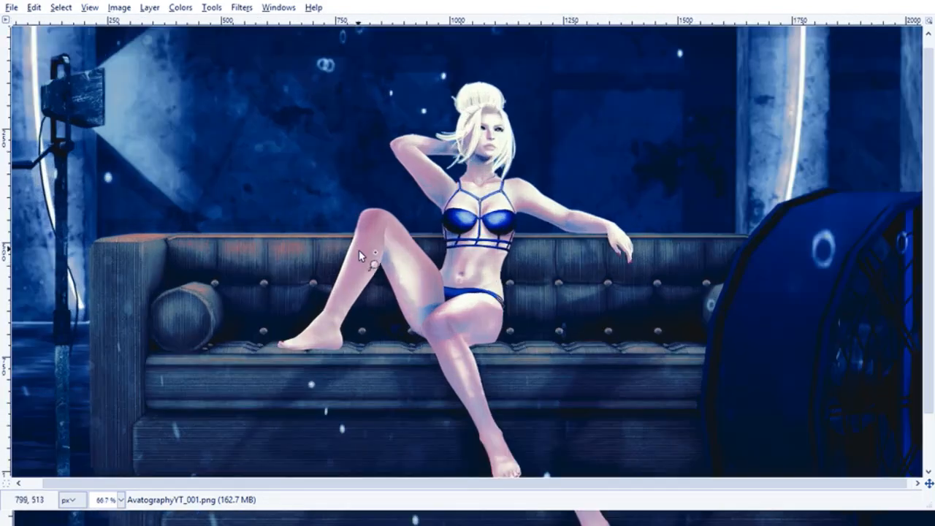
scroll(394, 267, down, 2)
scroll(395, 267, up, 2)
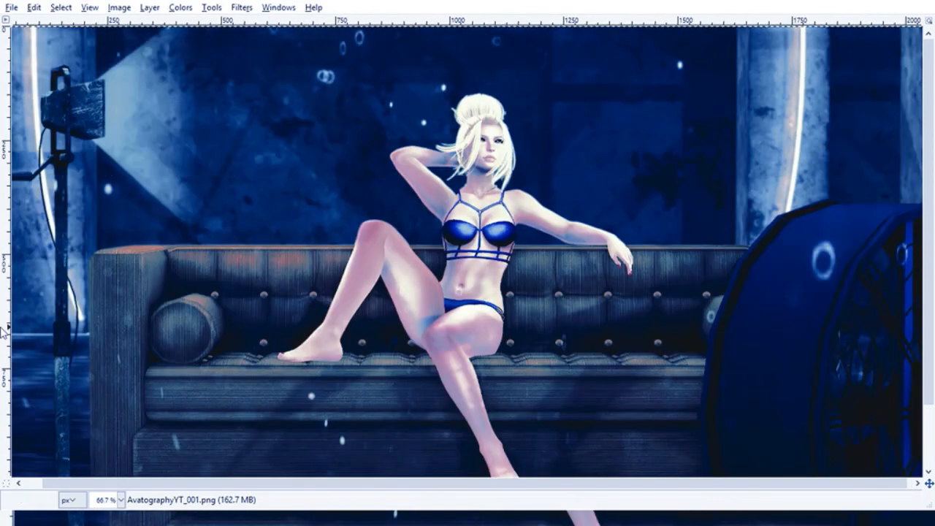